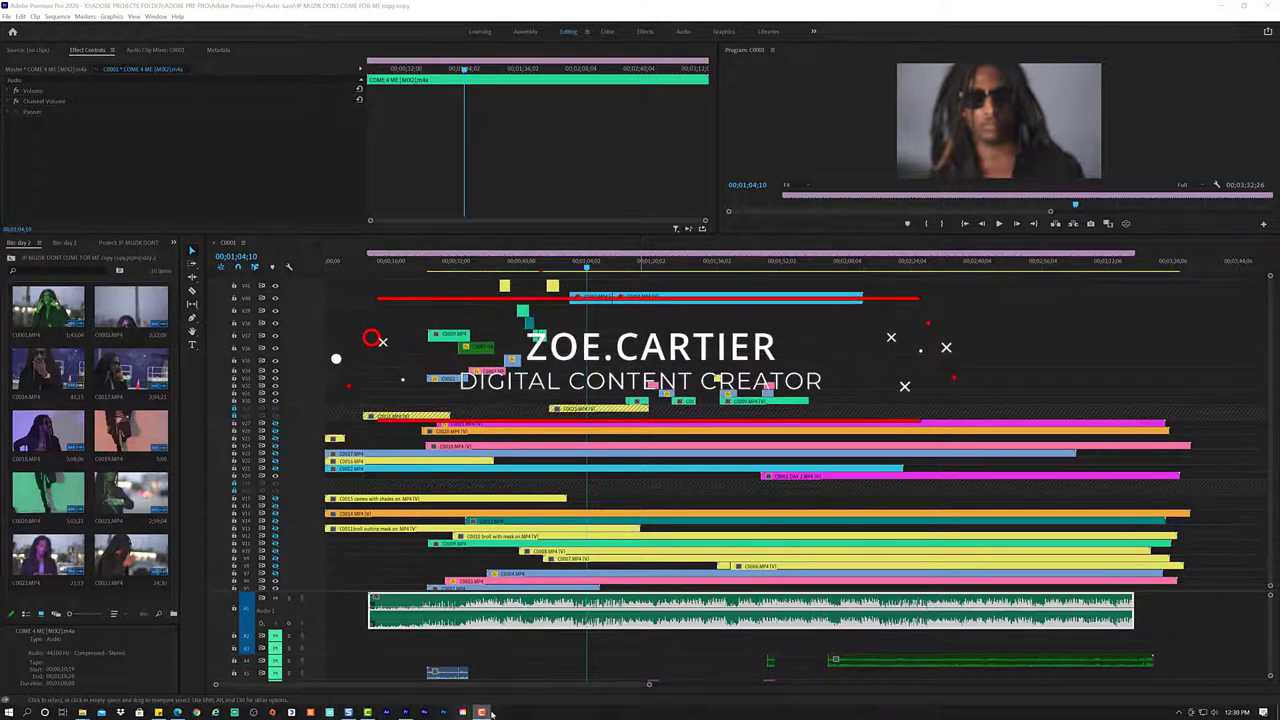
- Zoom the timeline in around the playhead and scroll through the tracks
click(481, 714)
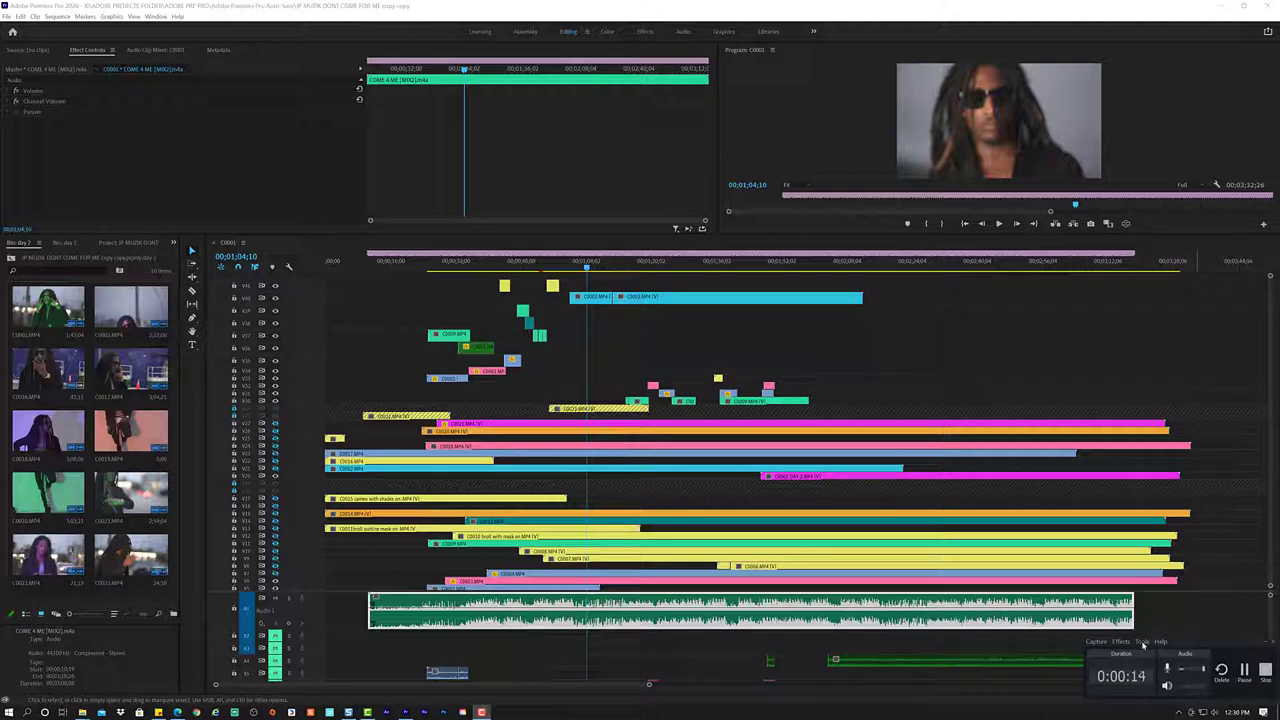
click(1264, 641)
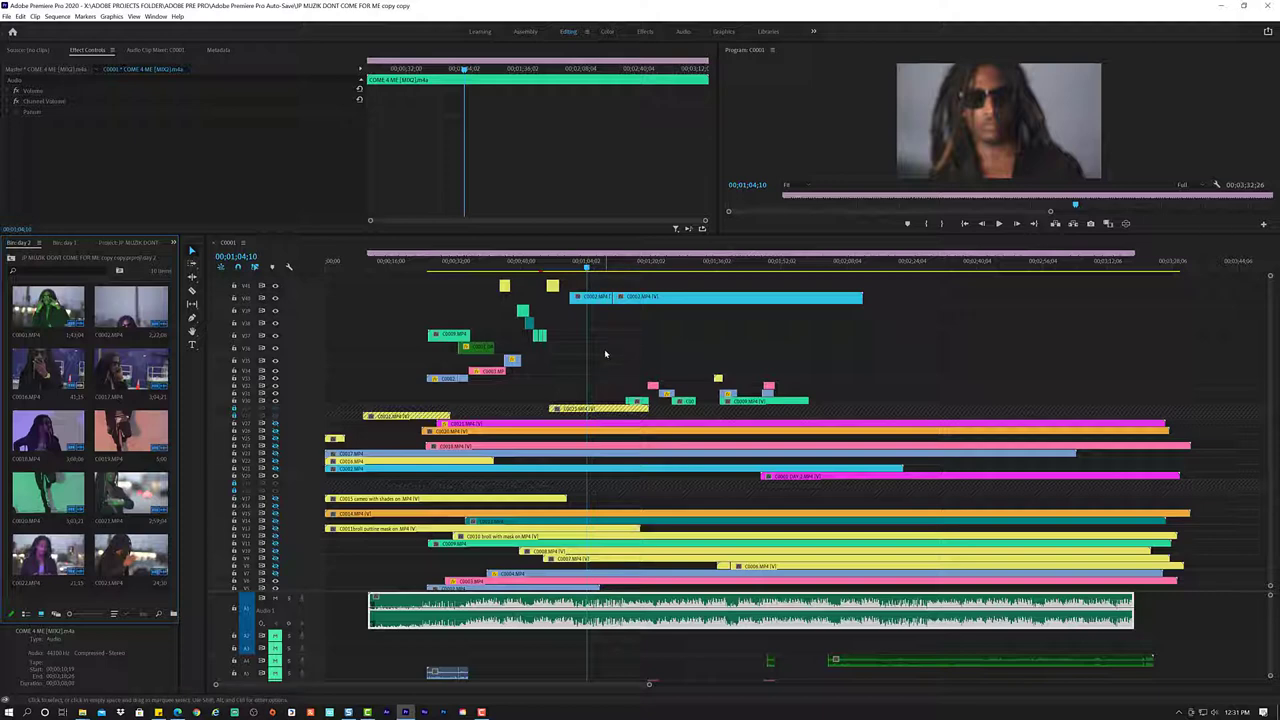
click(298, 254)
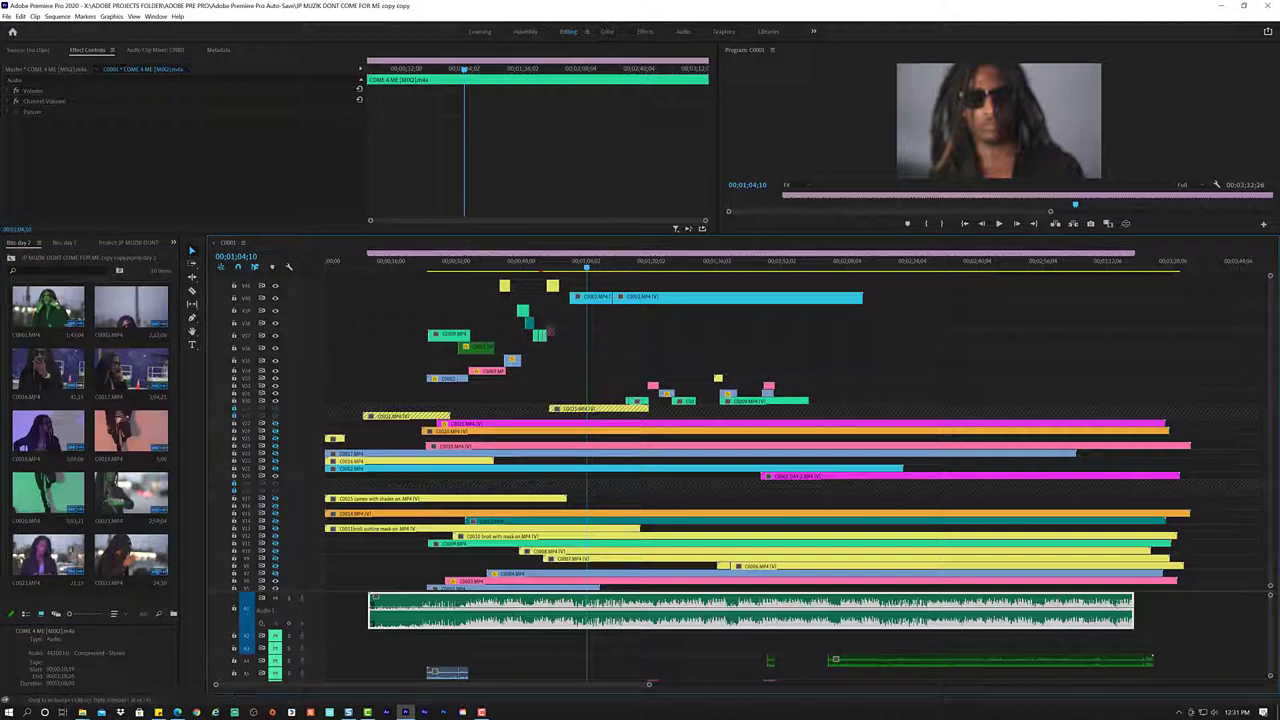
key(equal)
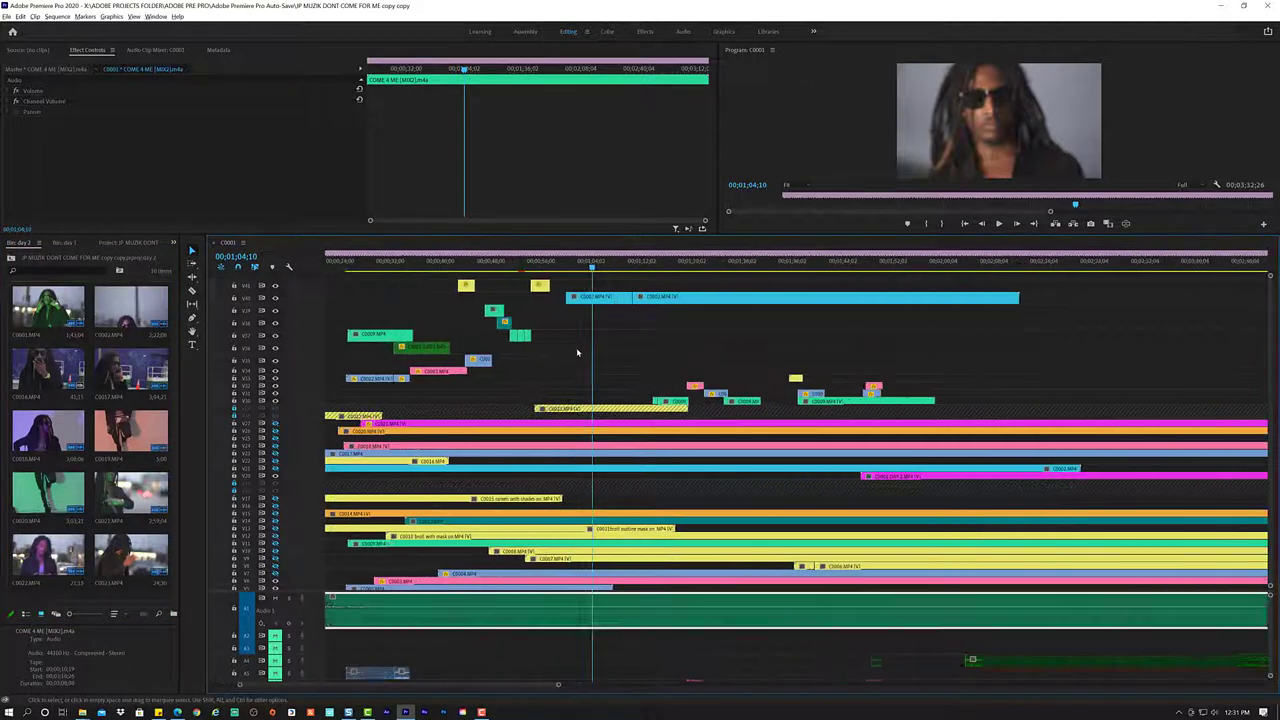
key(equal)
key(equal)
key(equal)
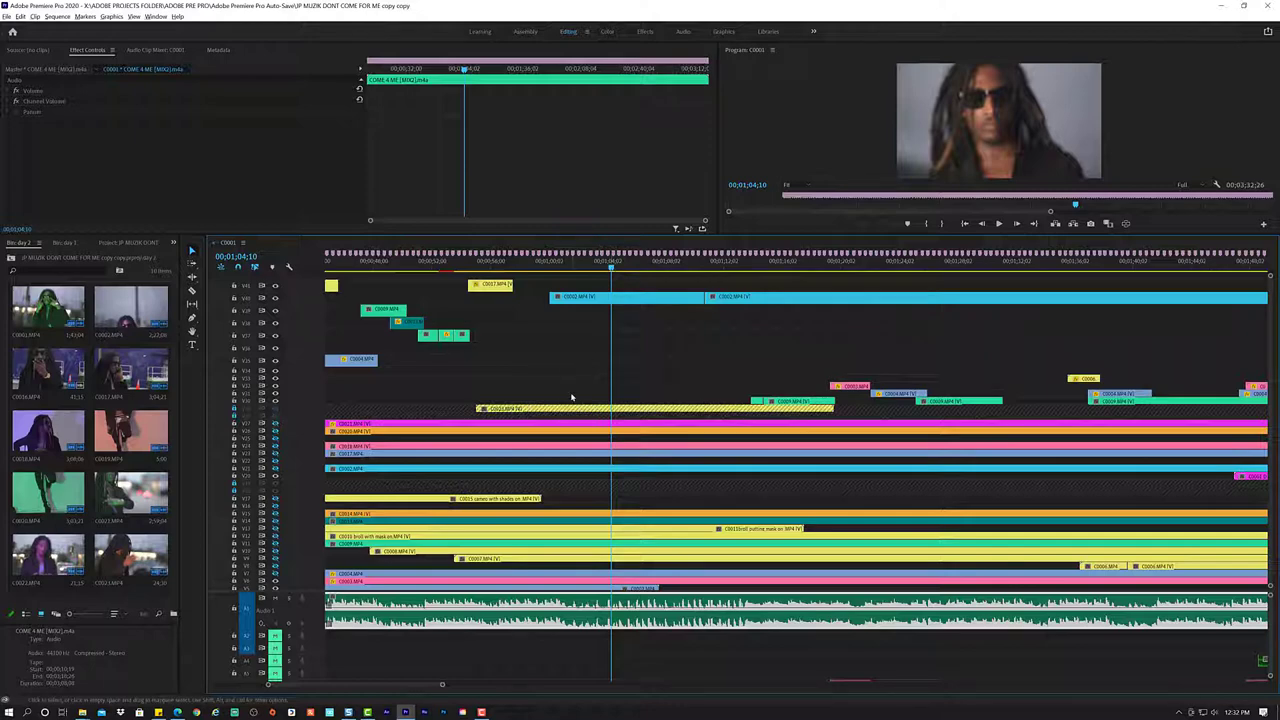
scroll(571, 397, down, 3)
scroll(571, 397, down, 1)
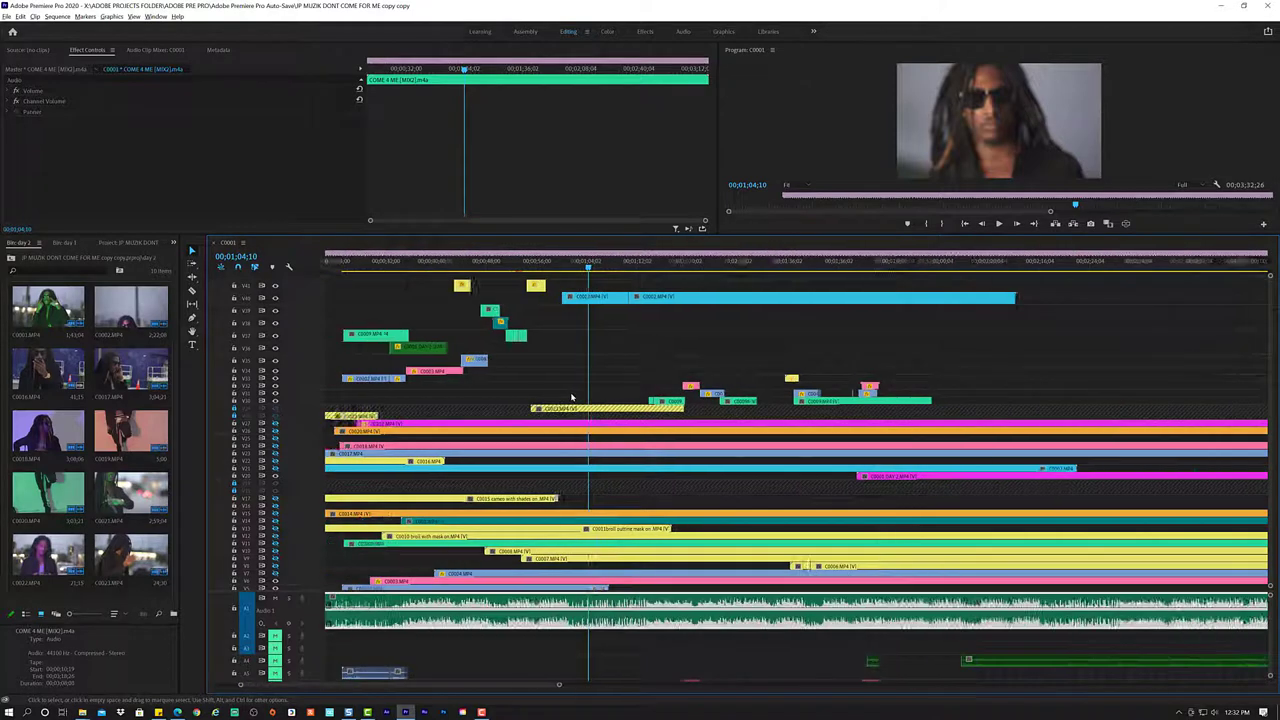
scroll(571, 397, down, 1)
scroll(571, 397, down, 1)
scroll(571, 397, down, 1)
scroll(560, 394, up, 1)
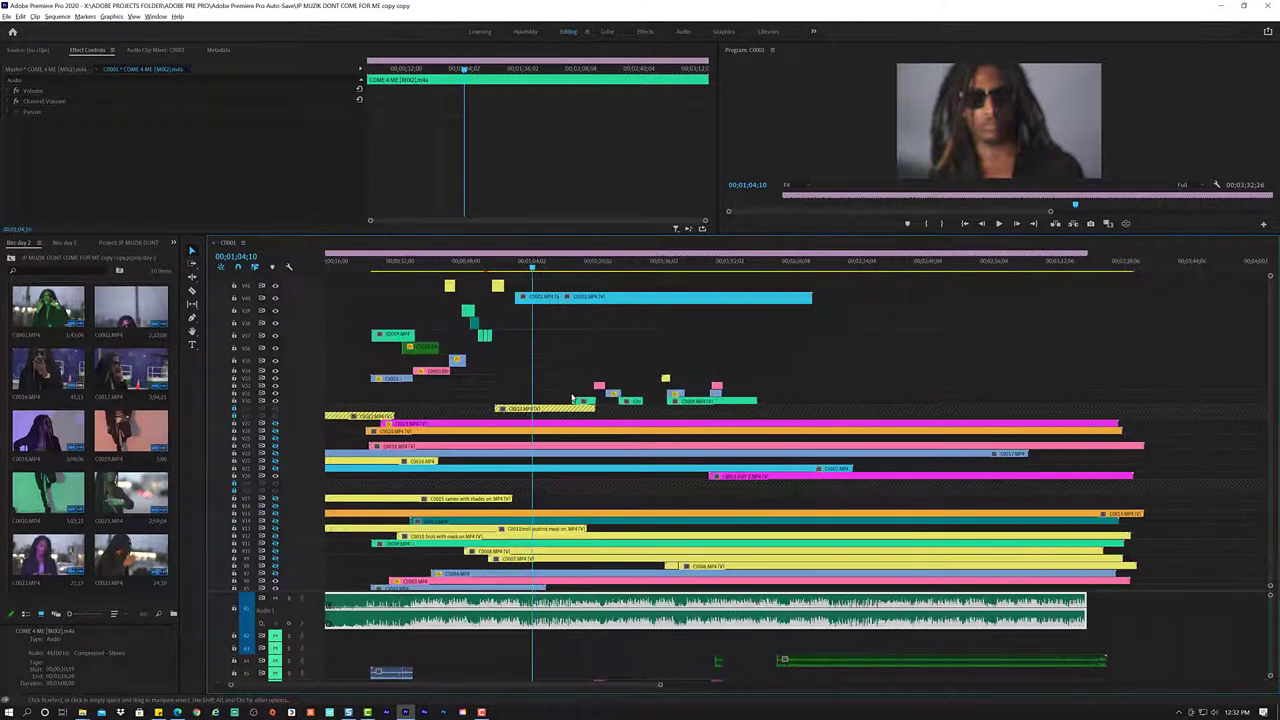
scroll(530, 388, up, 1)
scroll(505, 381, up, 1)
scroll(450, 350, up, 1)
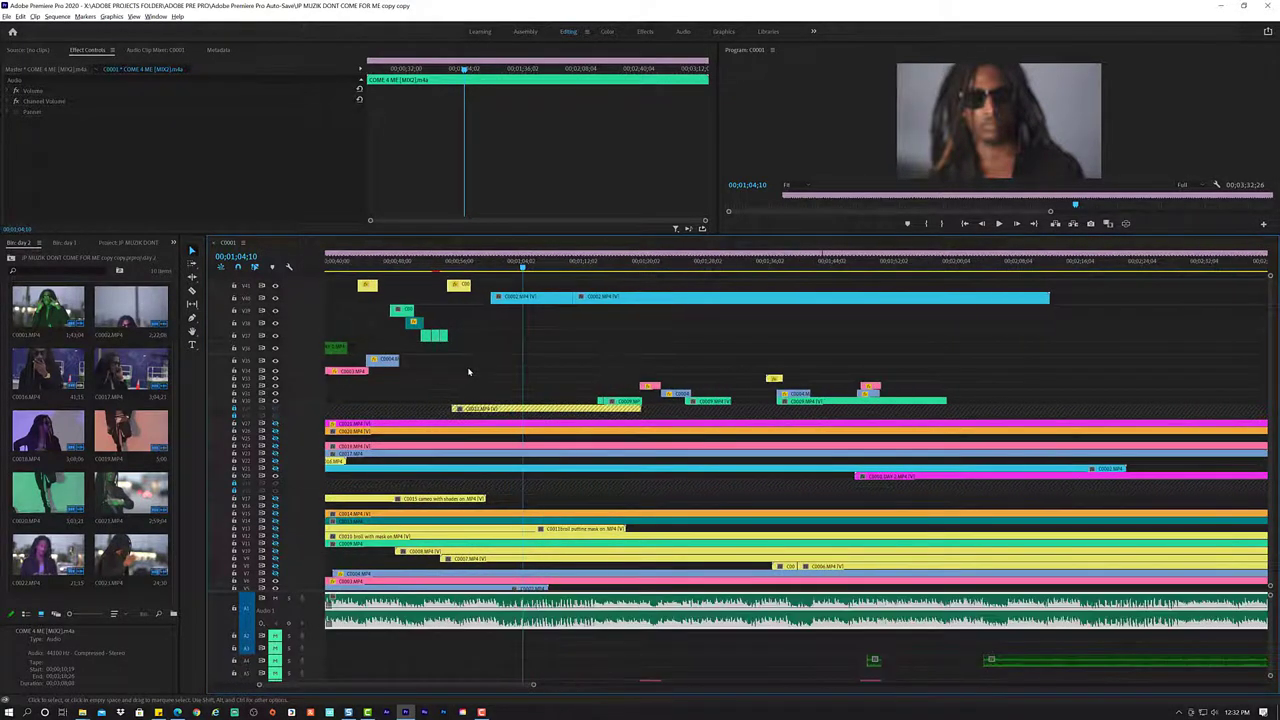
scroll(430, 320, up, 1)
scroll(420, 288, up, 1)
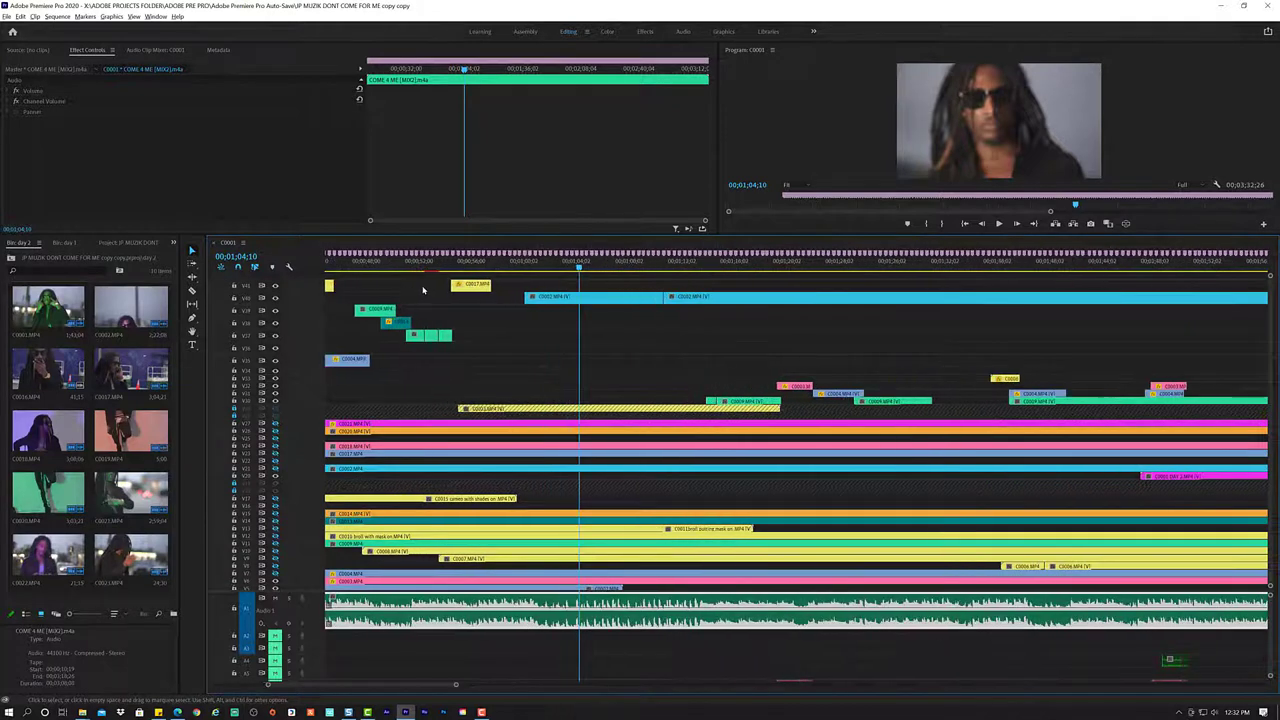
scroll(450, 278, up, 1)
scroll(475, 270, up, 1)
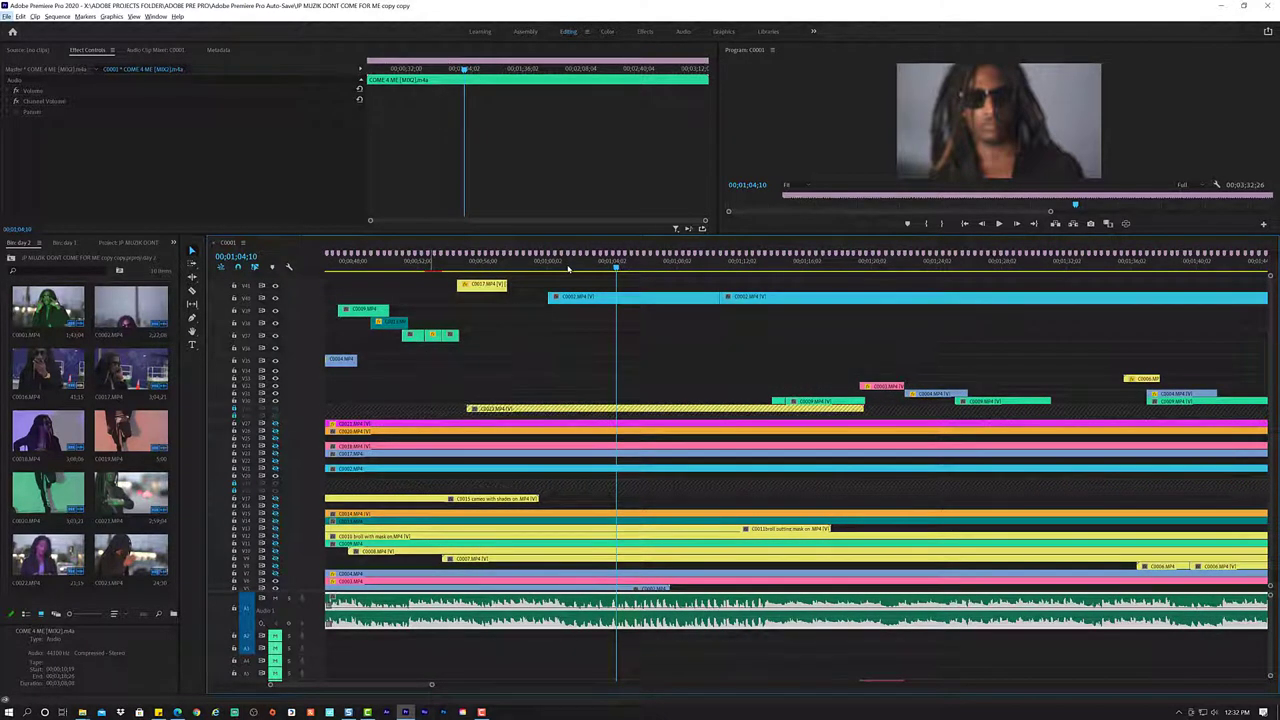
- Scrub around one minute, then play from about 48 seconds to 00;00;58;02
drag(568, 268, 548, 272)
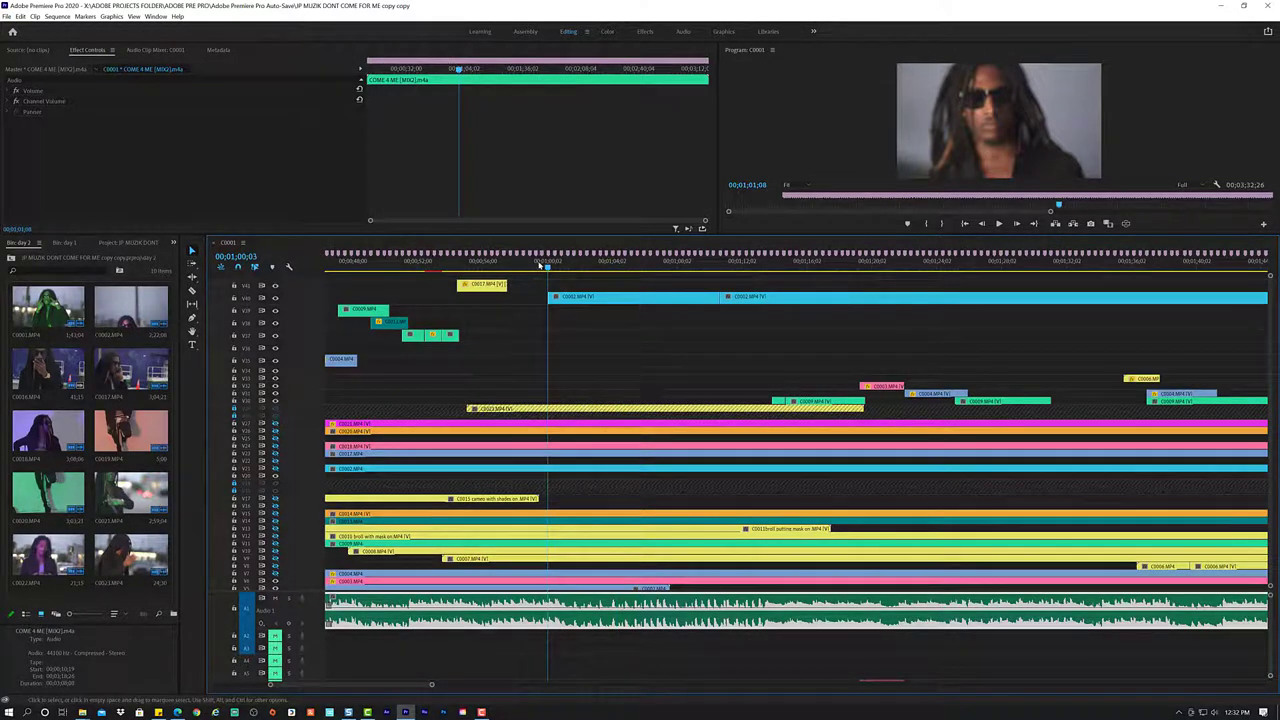
click(535, 265)
drag(535, 265, 546, 265)
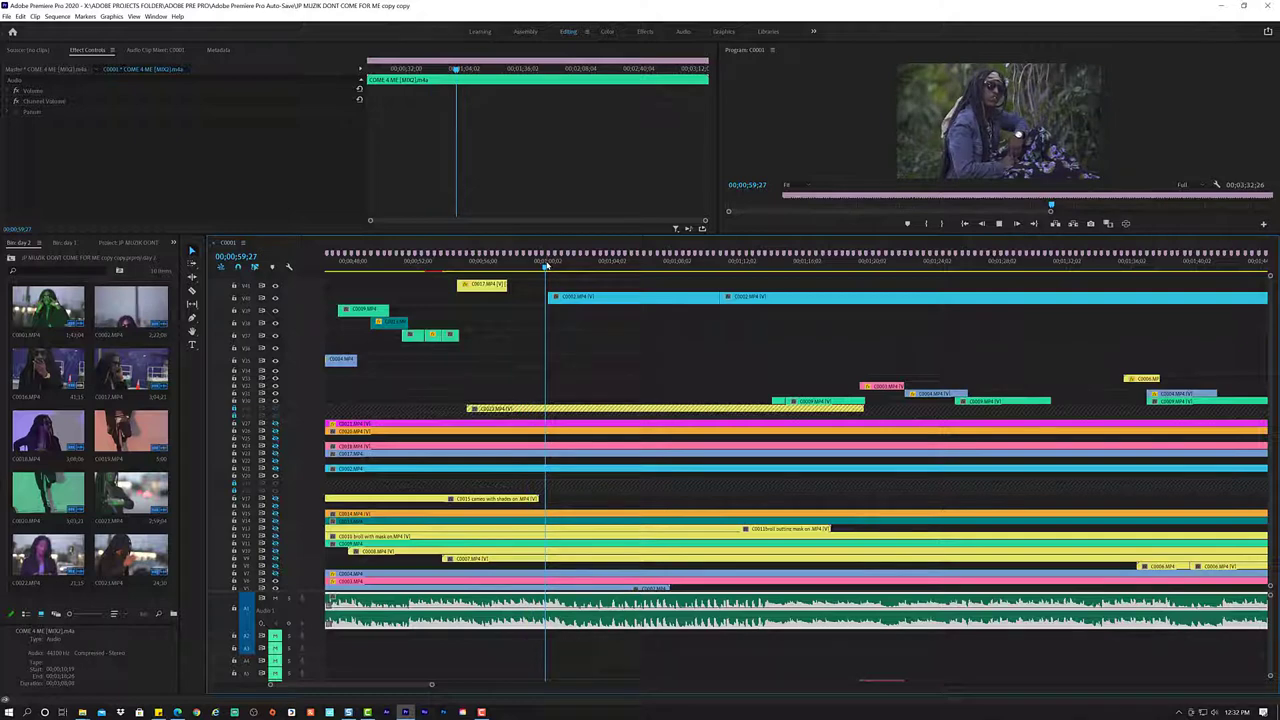
key(space)
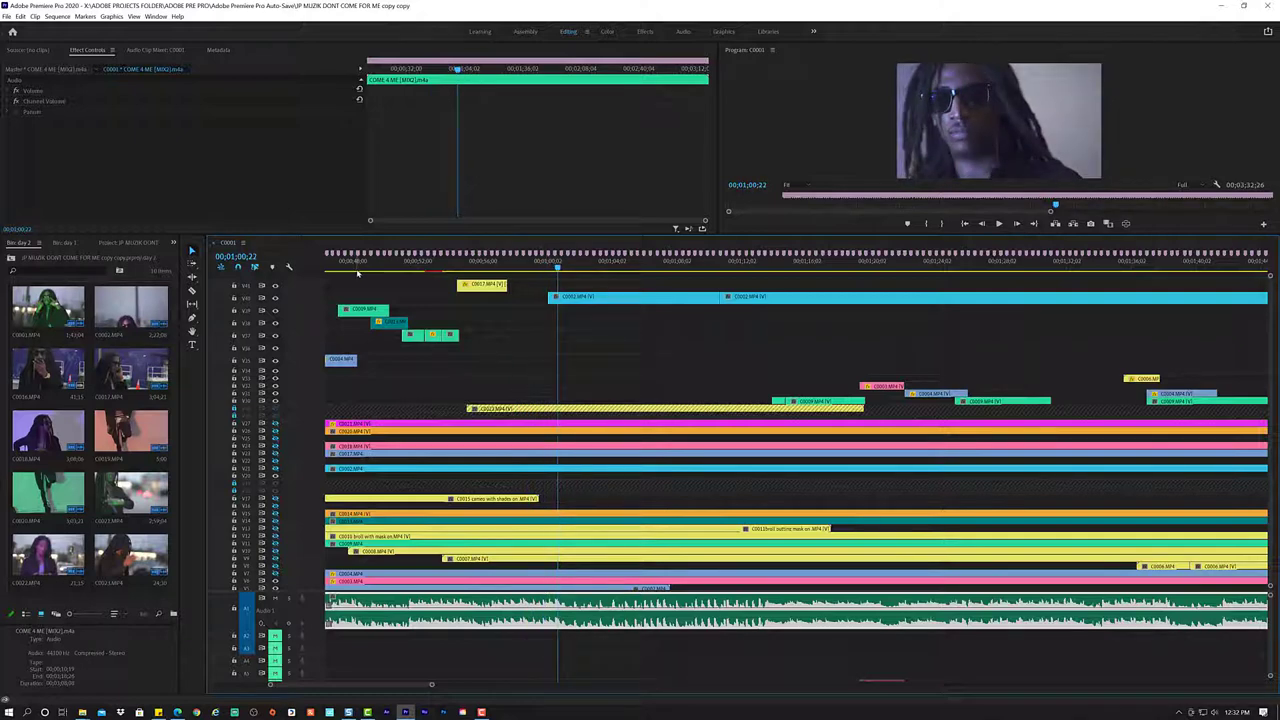
click(359, 267)
key(space)
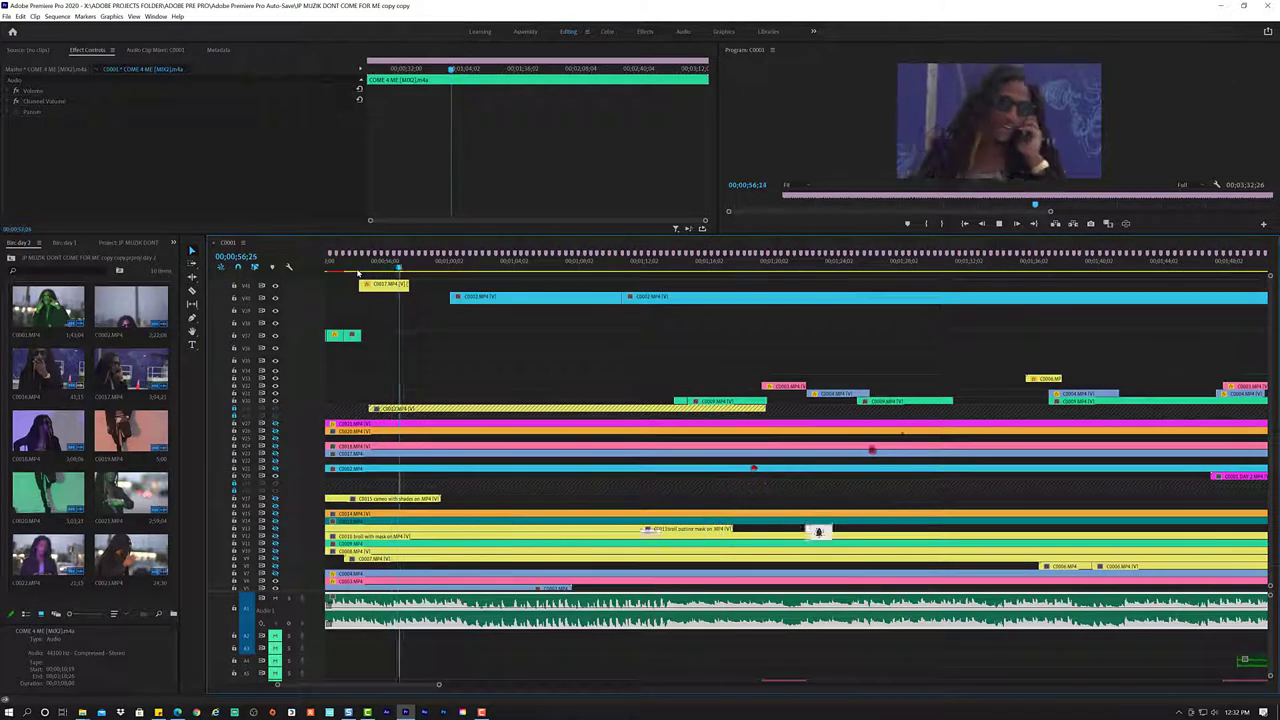
key(space)
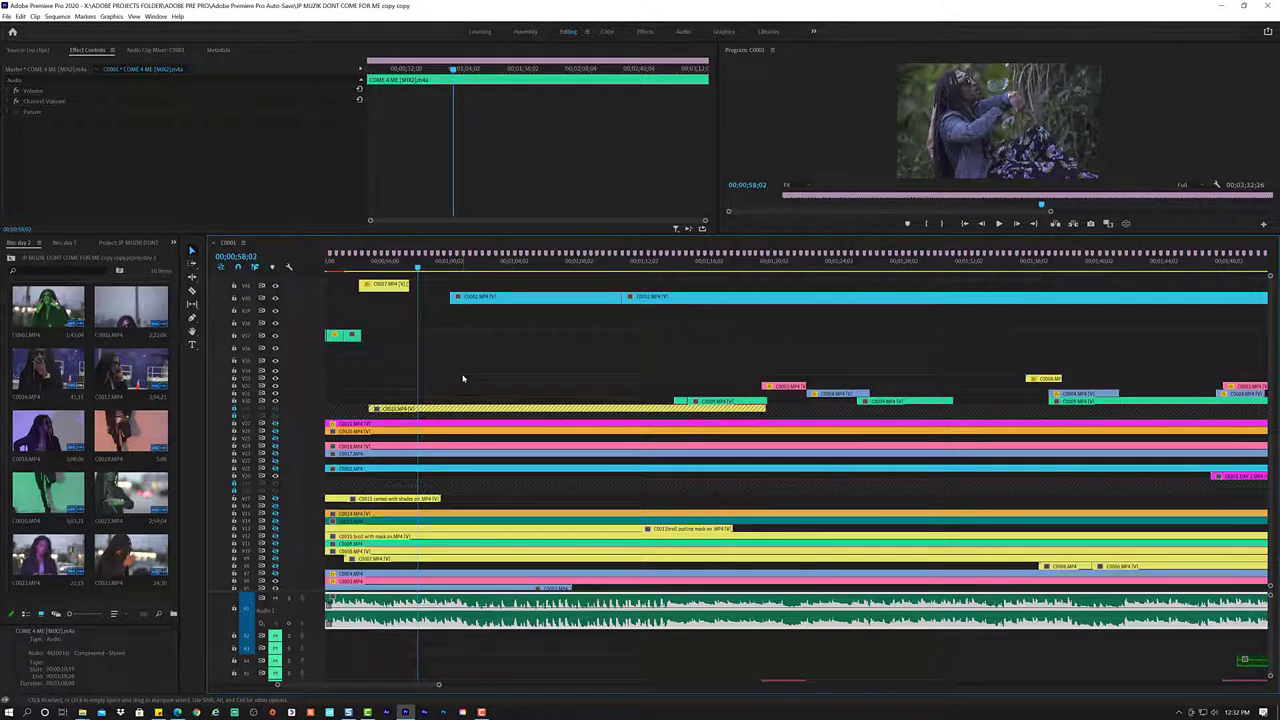
- Play the sequence from 00;00;31;00 and park the playhead near 00;01;02
scroll(461, 378, up, 1)
scroll(461, 378, up, 1)
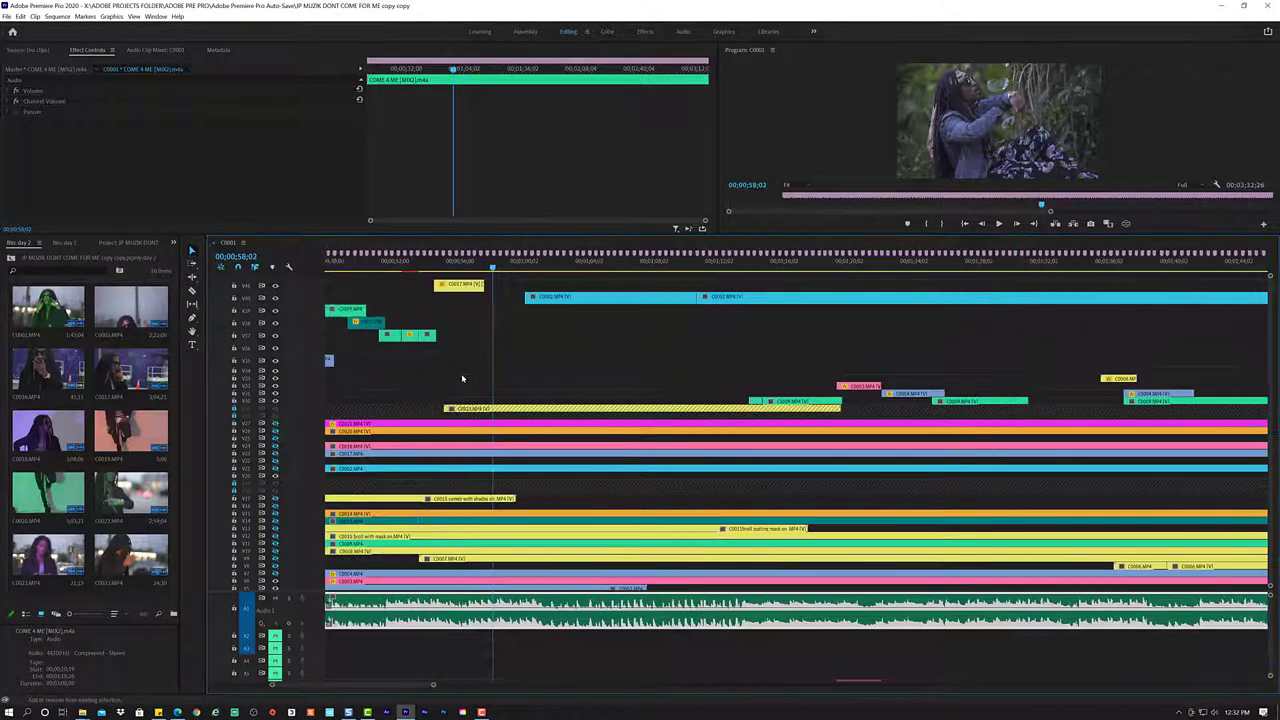
scroll(459, 378, up, 1)
scroll(459, 378, up, 1)
scroll(462, 378, up, 1)
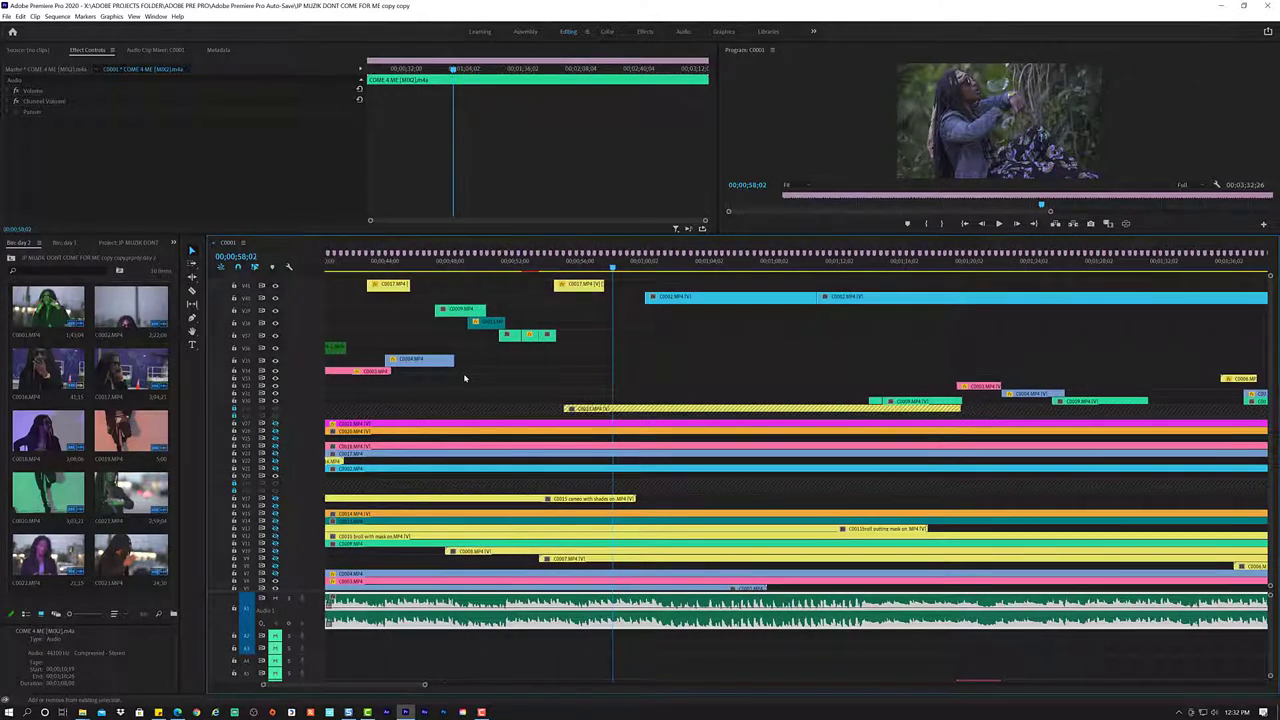
scroll(464, 378, up, 1)
scroll(464, 378, up, 1)
scroll(464, 378, up, 1)
scroll(464, 378, up, 1)
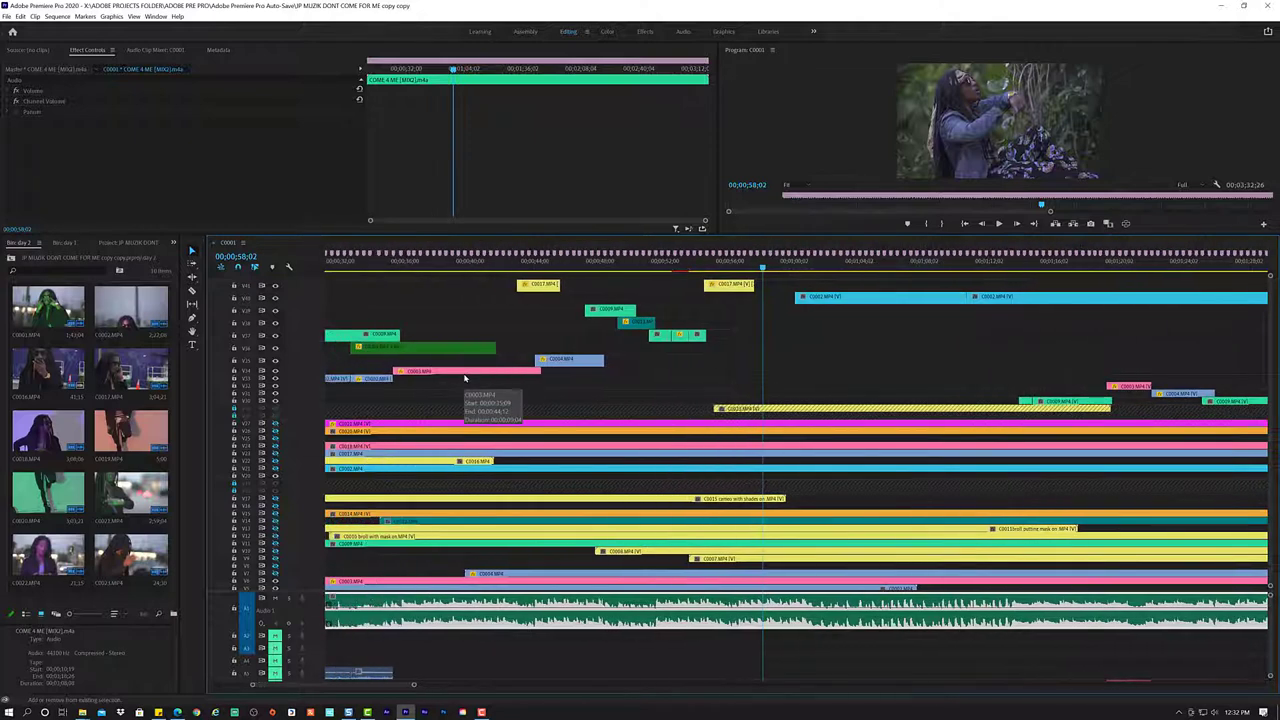
scroll(464, 378, up, 1)
scroll(464, 378, up, 1)
click(431, 273)
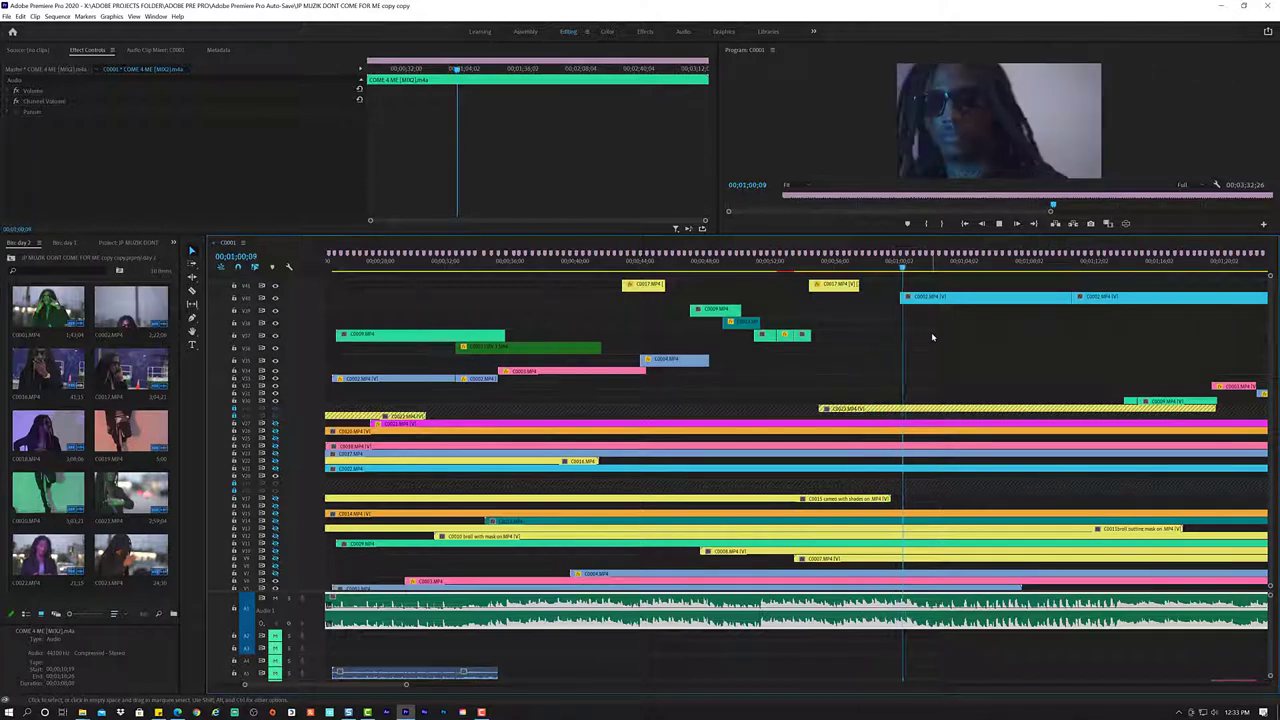
key(space)
mouse_move(912, 268)
mouse_down()
mouse_move(963, 265)
mouse_move(913, 270)
mouse_move(955, 283)
mouse_up()
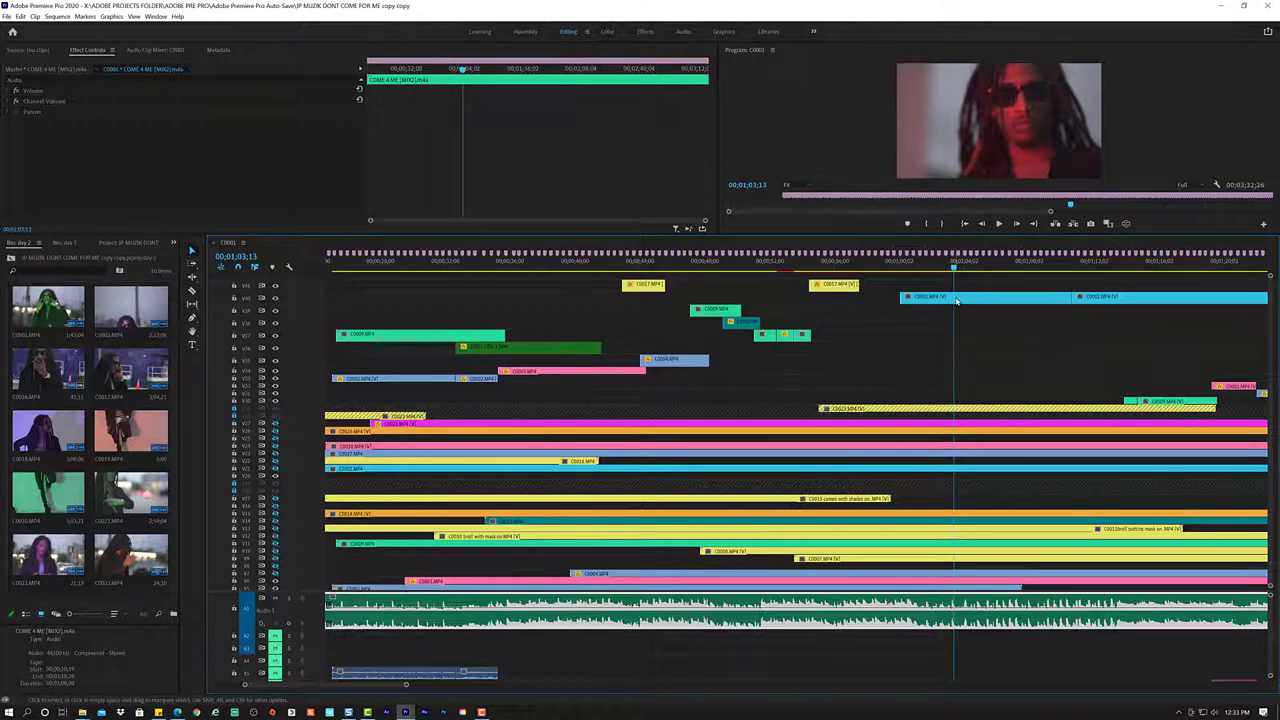
- Split the top blue C0002 clip at the playhead and trim the second piece's start later
key(c)
click(955, 297)
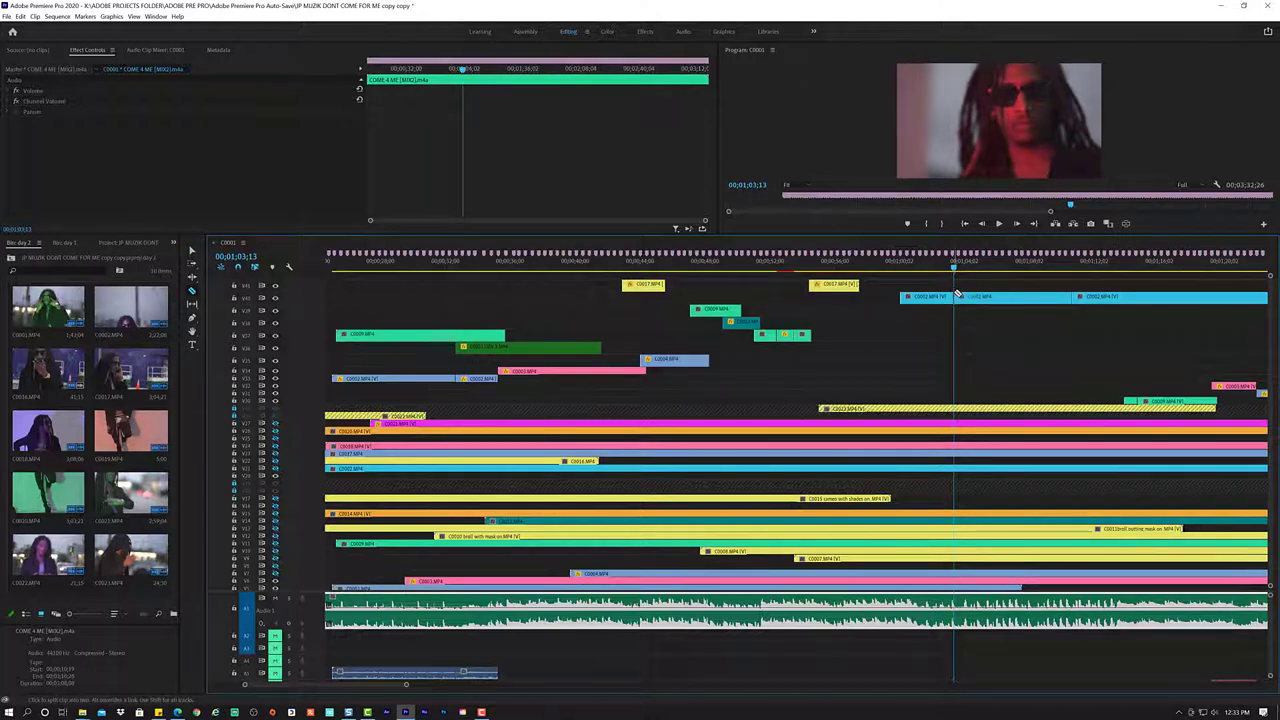
key(v)
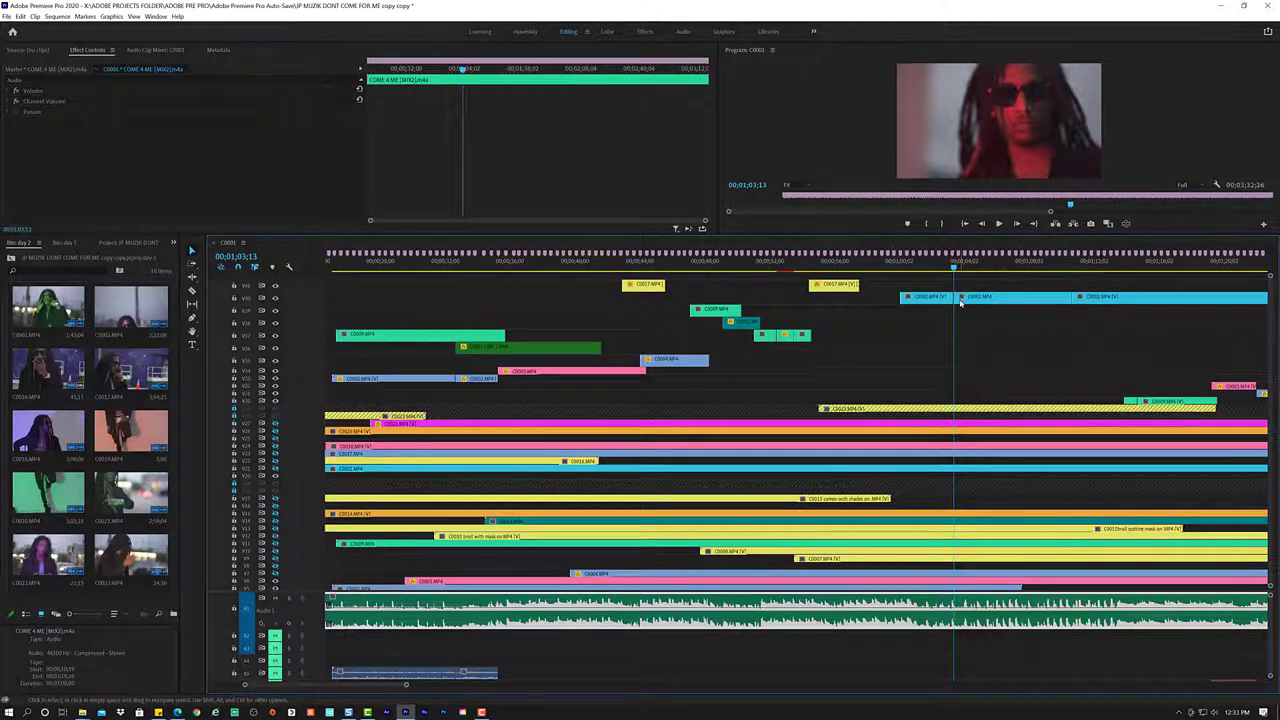
drag(958, 298, 965, 307)
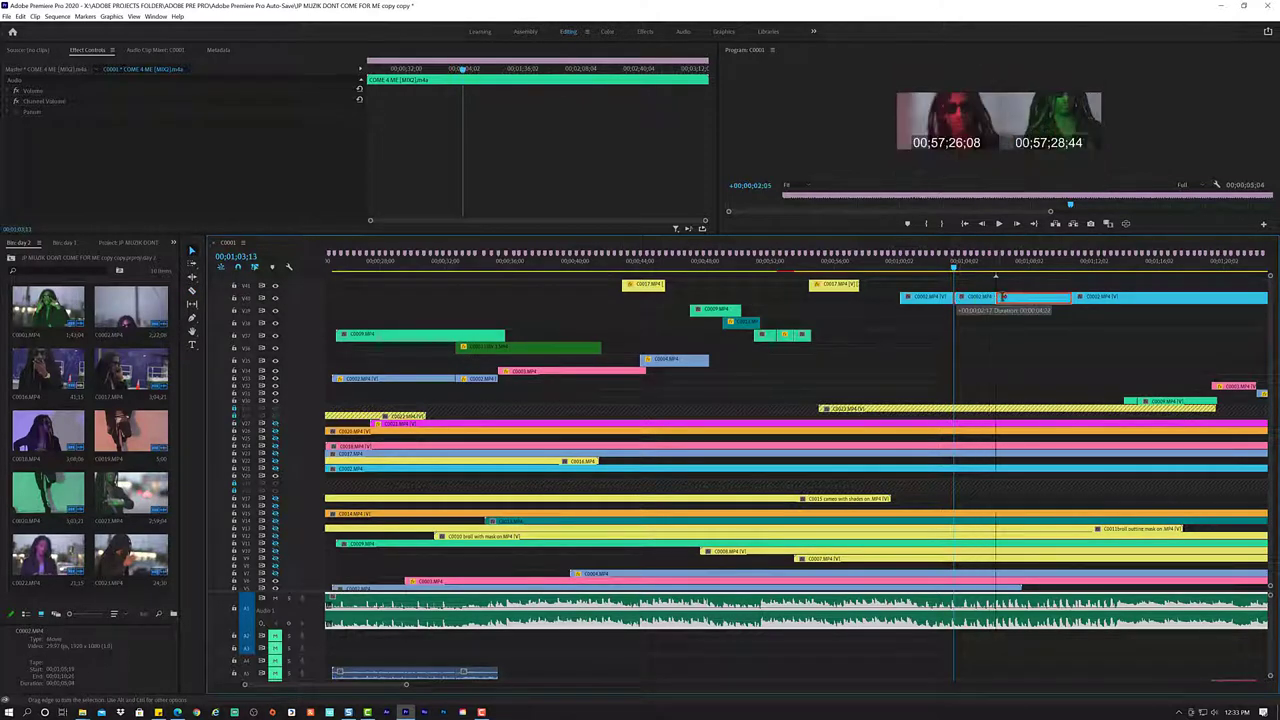
- Select the first C0002 piece and open, then cancel, its Speed/Duration settings
right_click(925, 297)
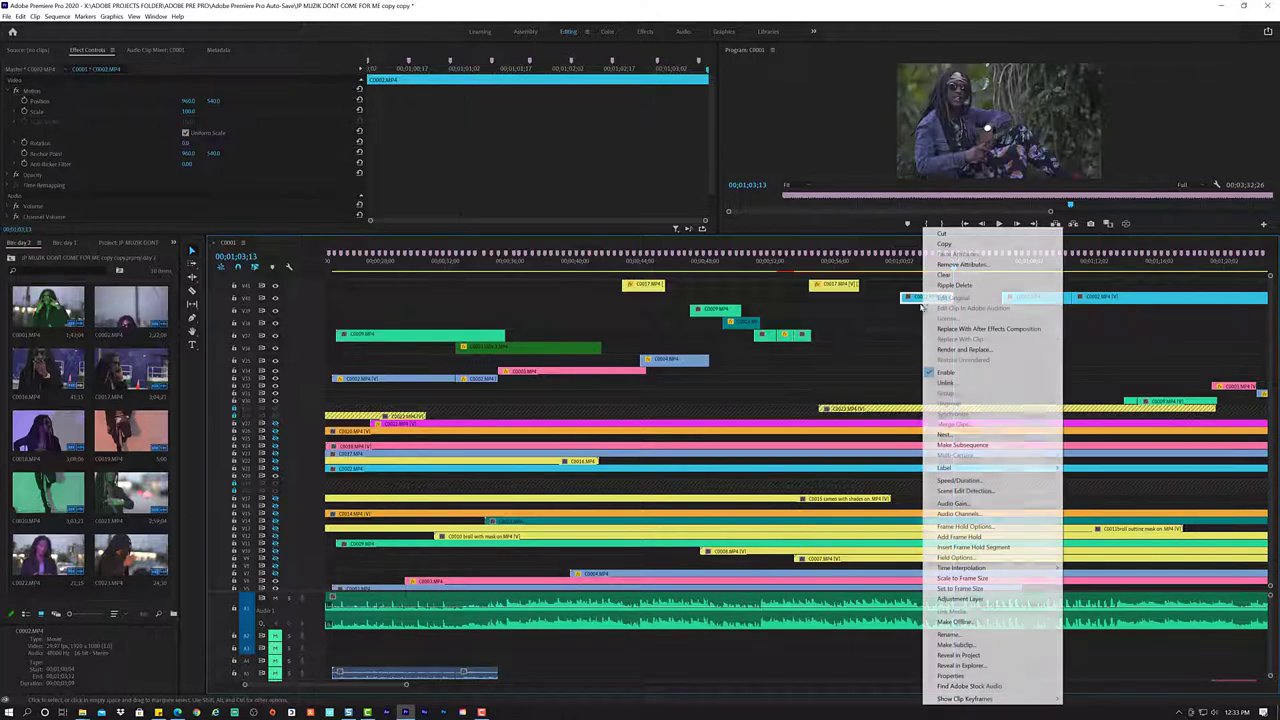
mouse_move(990, 467)
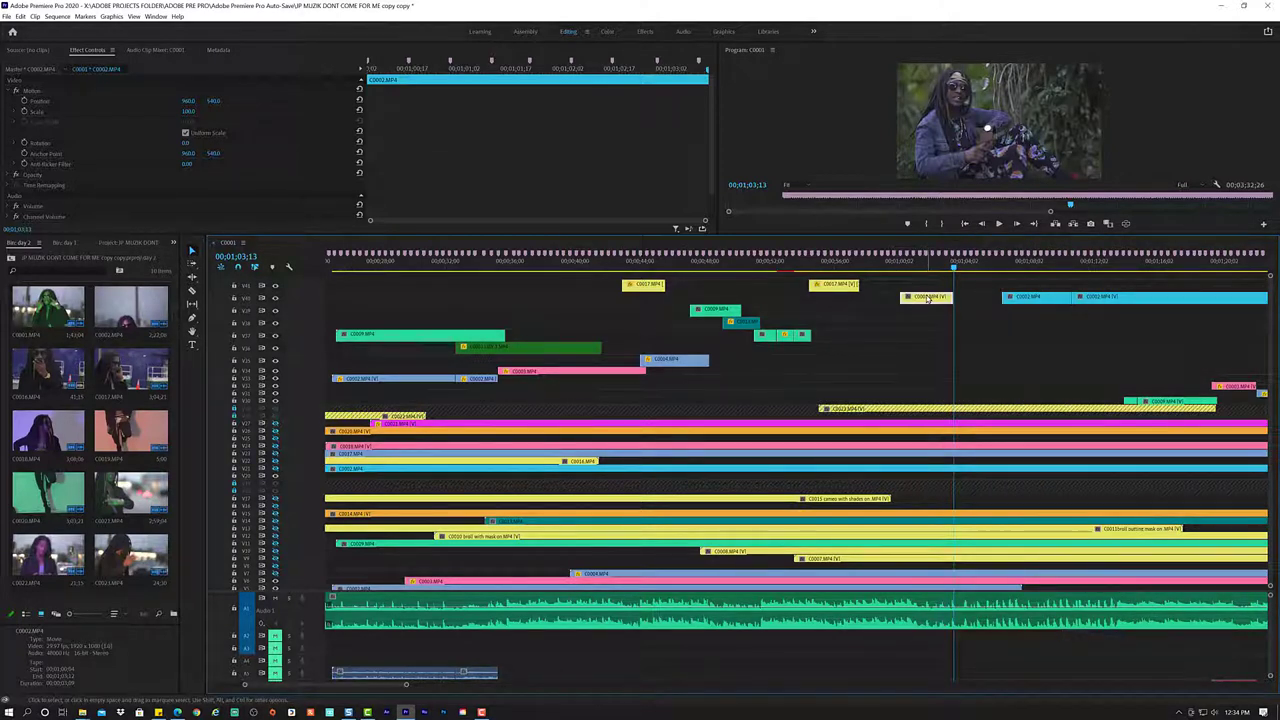
click(928, 298)
key(ctrl+r)
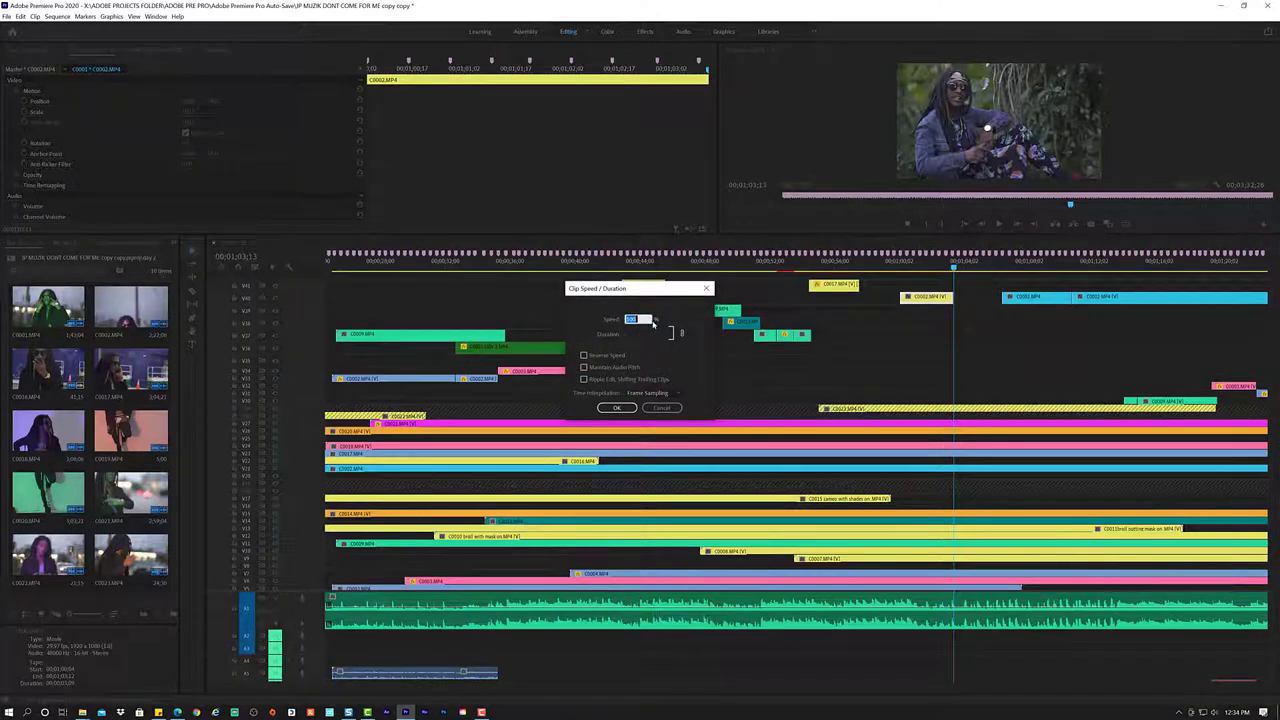
click(664, 408)
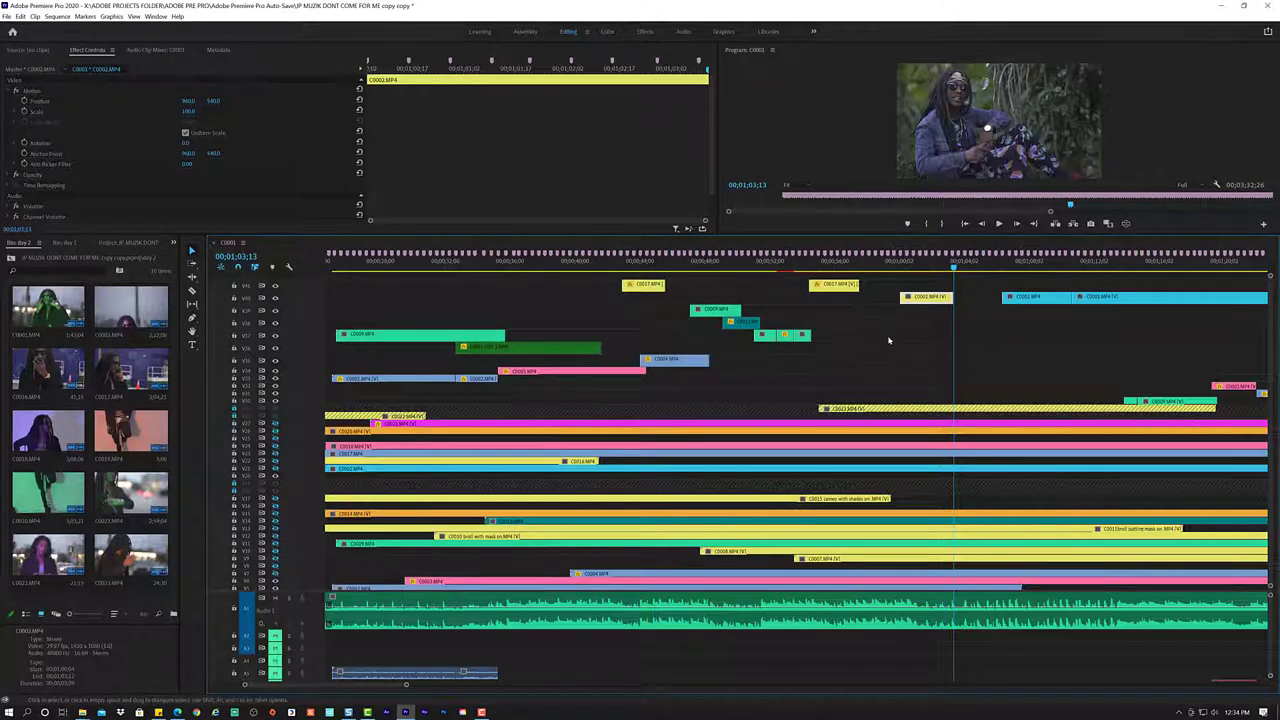
- Set the C0002 piece to 78.6% speed with Optical Flow time interpolation
click(904, 298)
key(ctrl+r)
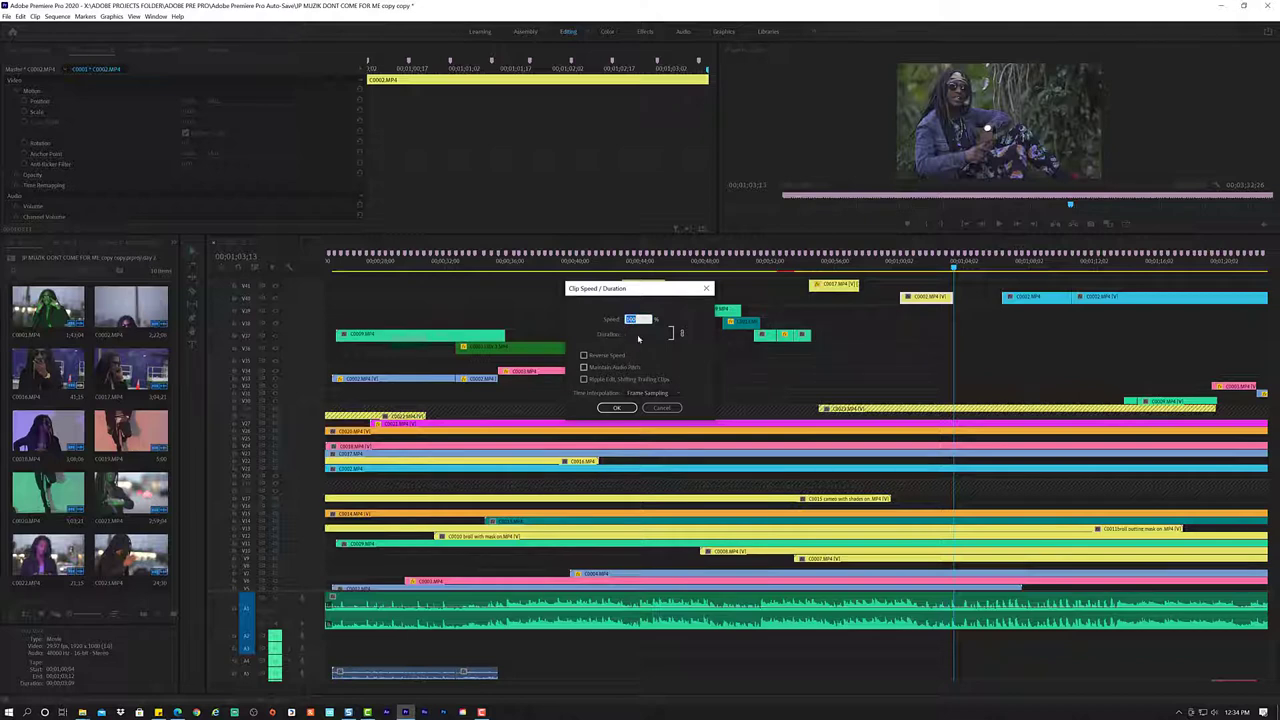
text(150)
mouse_move(628, 319)
mouse_down()
mouse_move(640, 319)
mouse_move(612, 318)
mouse_up()
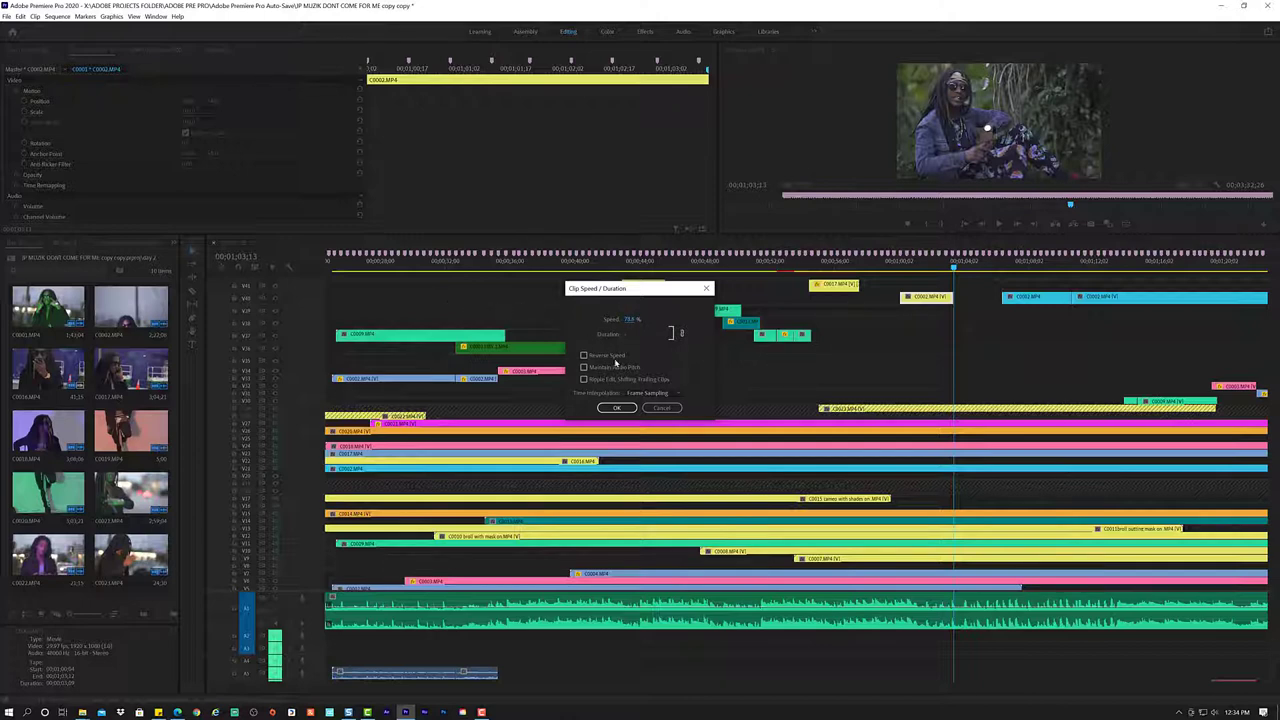
click(655, 393)
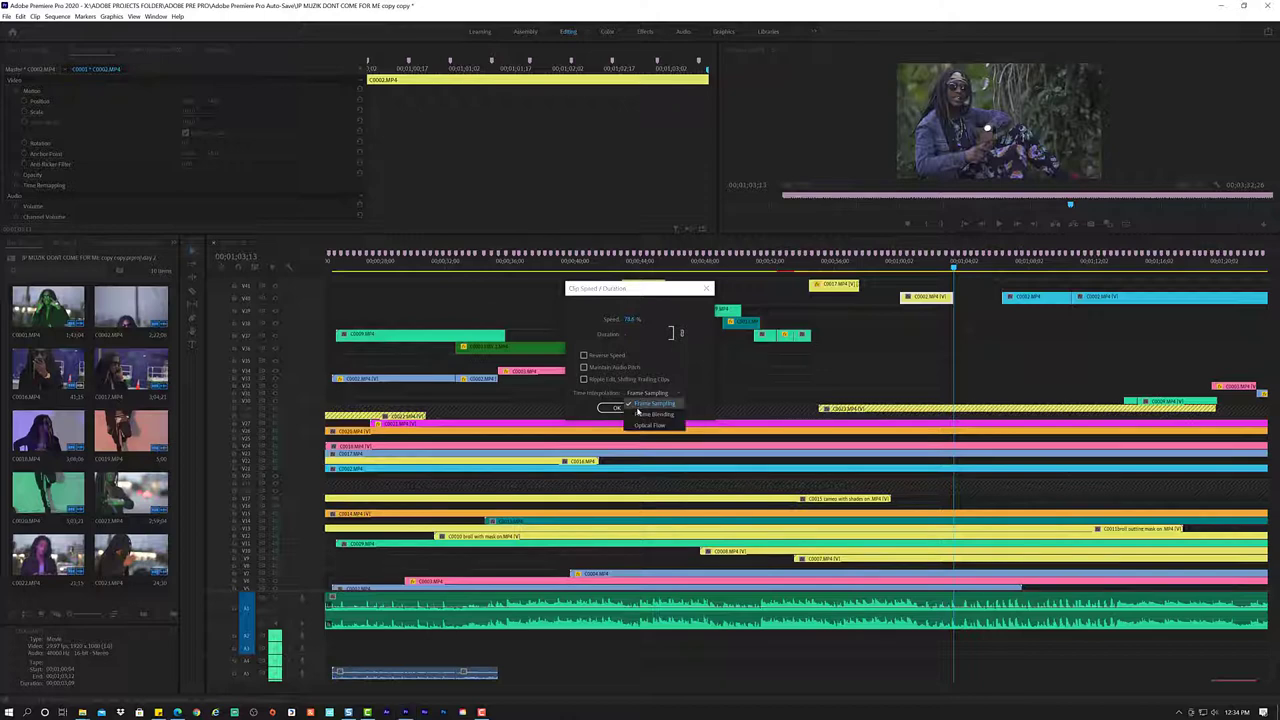
click(641, 418)
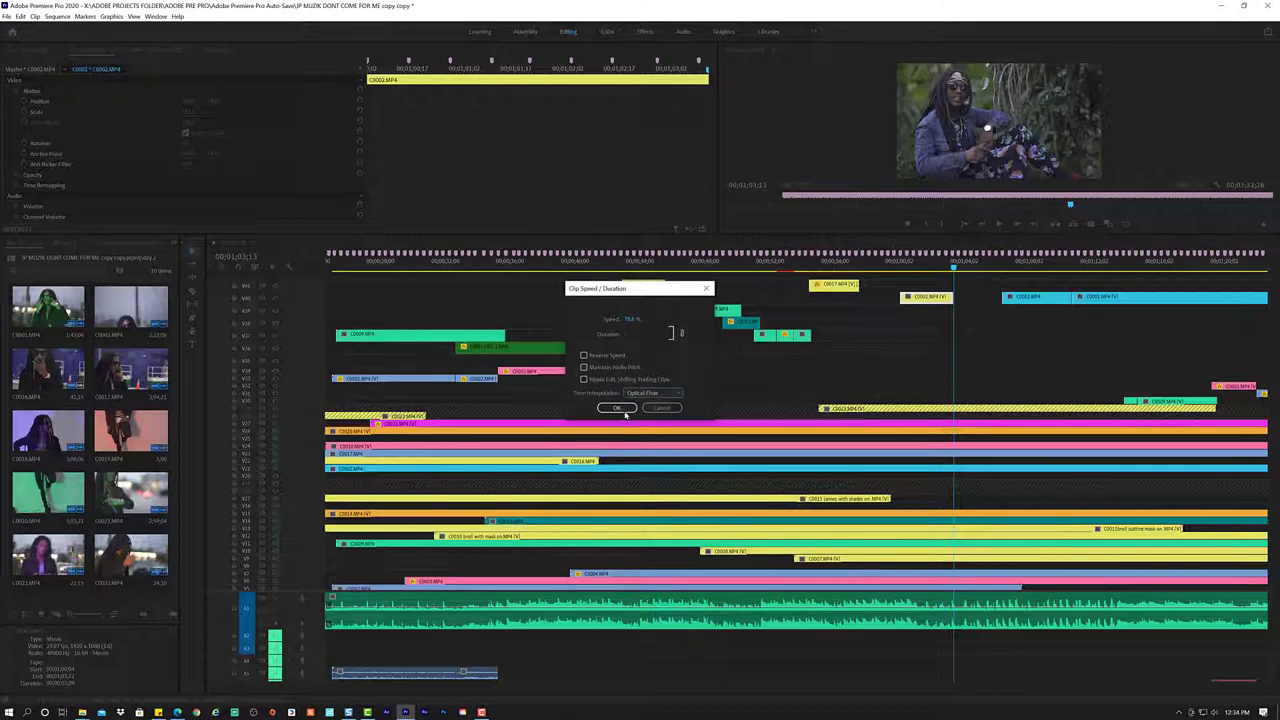
click(620, 409)
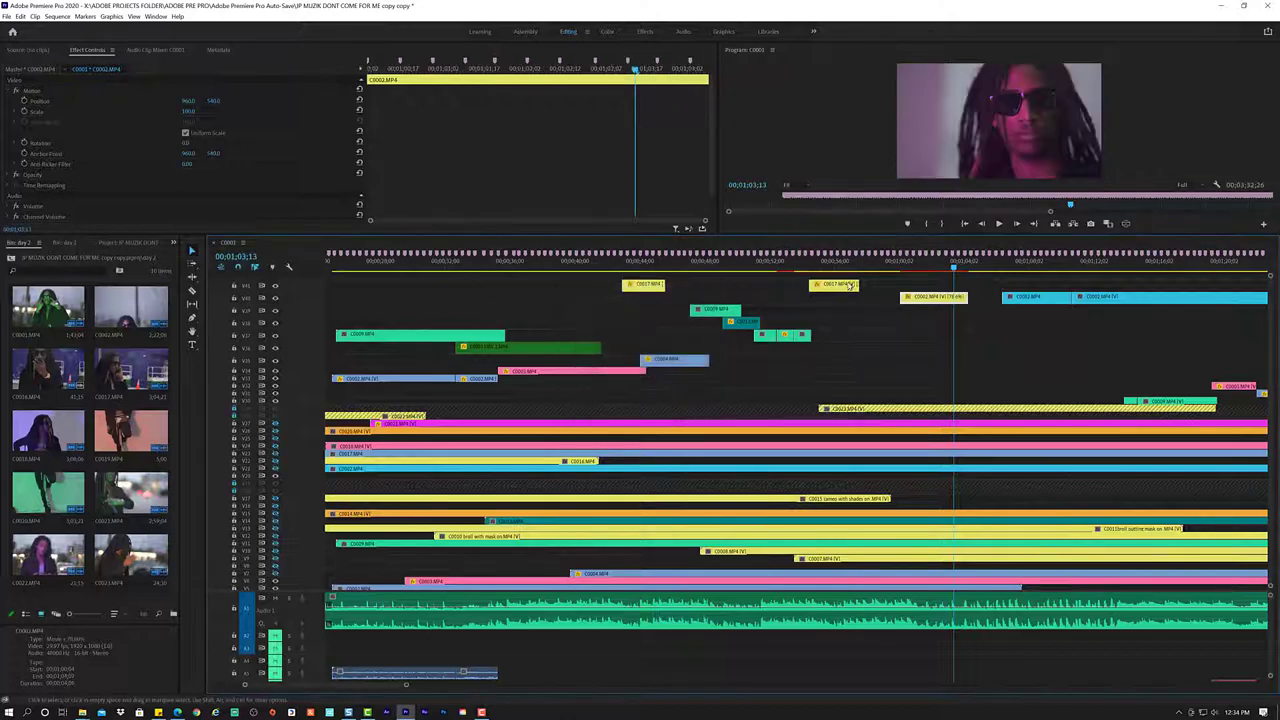
- Play back the slowed section, then undo the speed change on C0002
click(901, 269)
key(space)
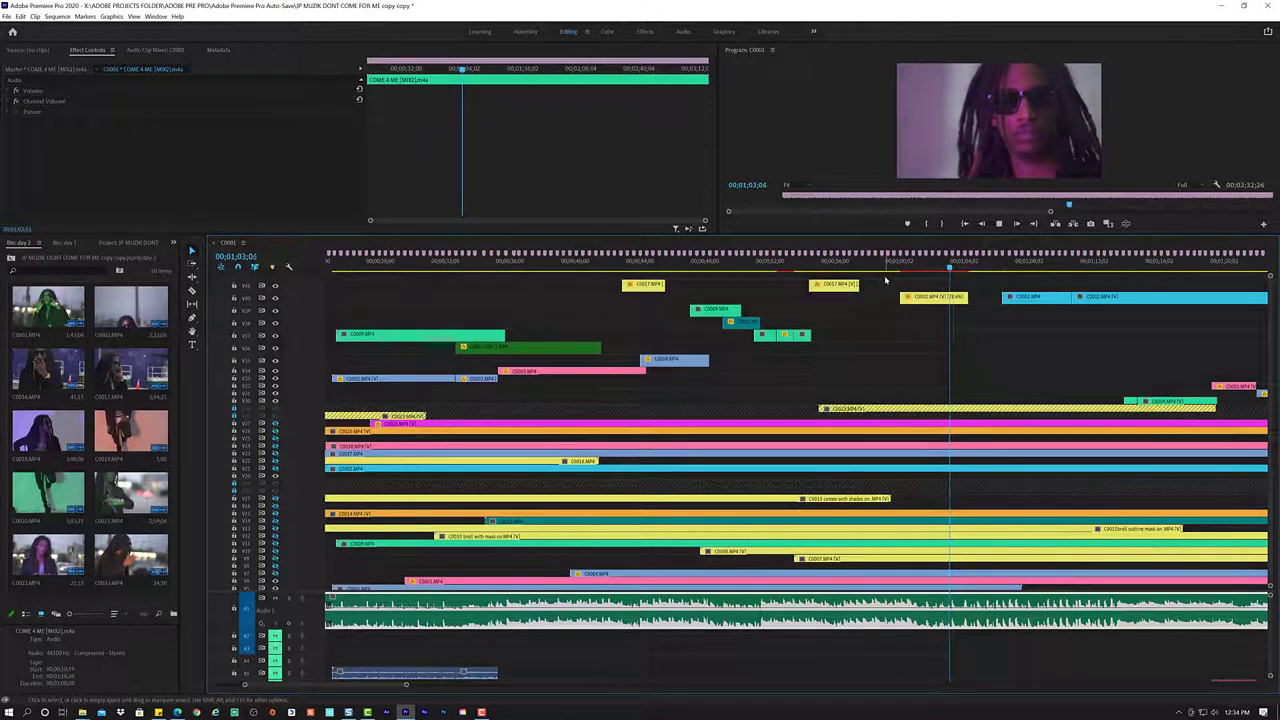
key(space)
click(947, 298)
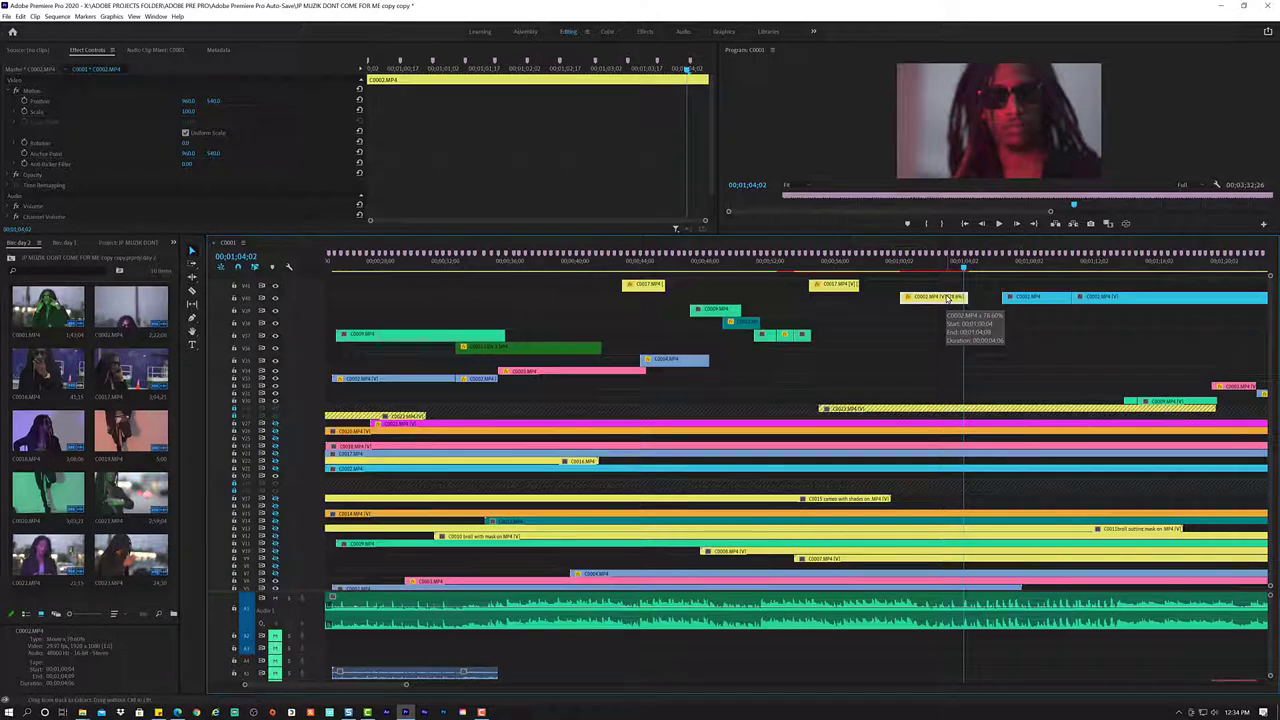
key(ctrl+z)
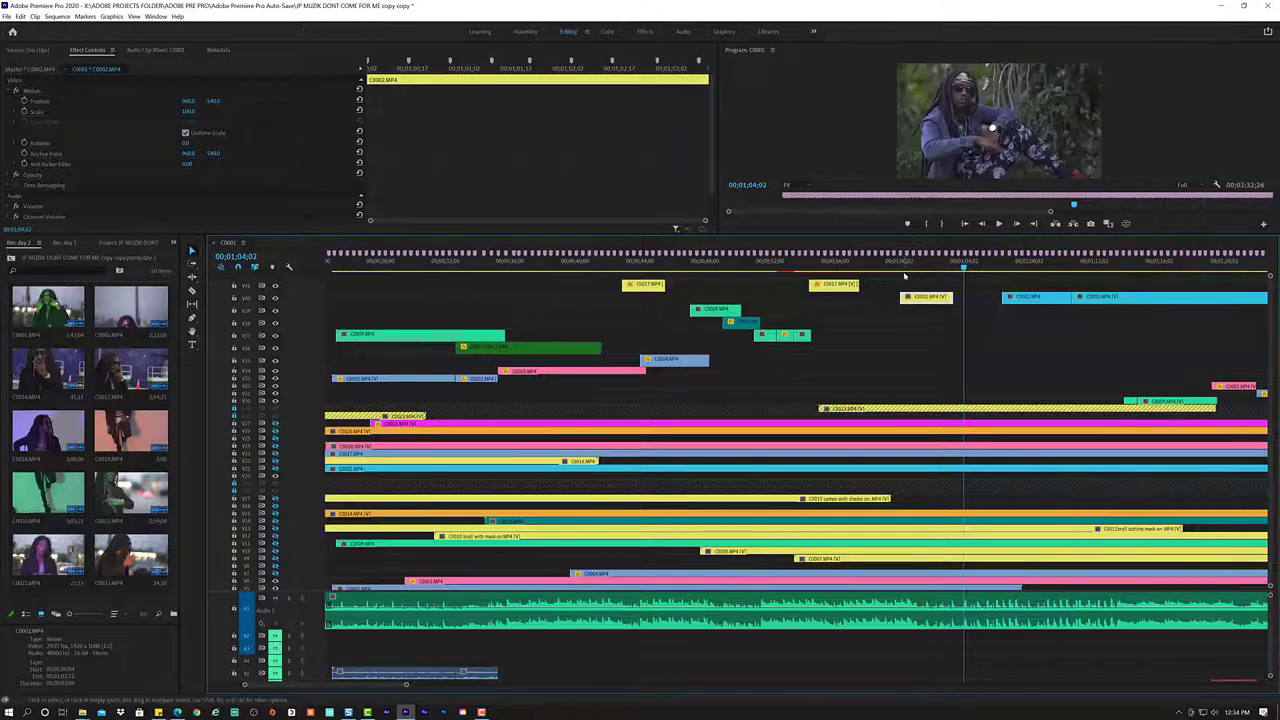
- Replay from 00;01;00;09 and dismiss the C0002 clip's context menu
click(903, 264)
key(space)
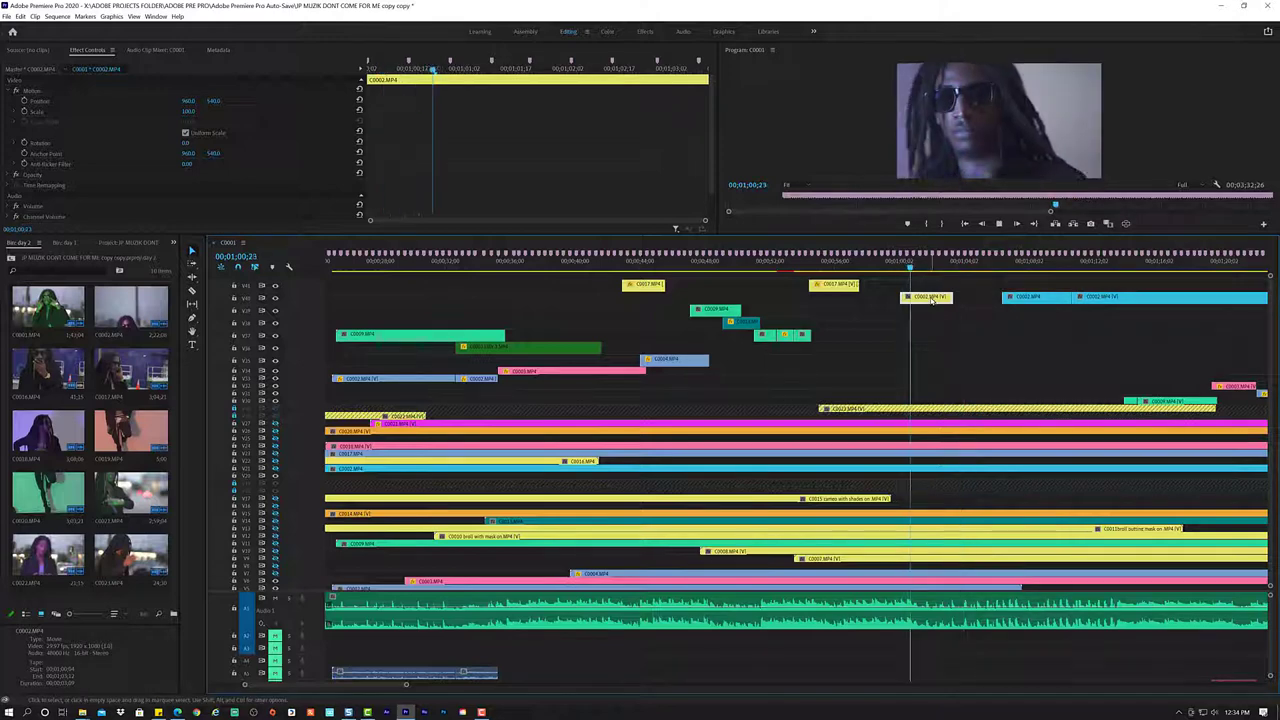
right_click(929, 300)
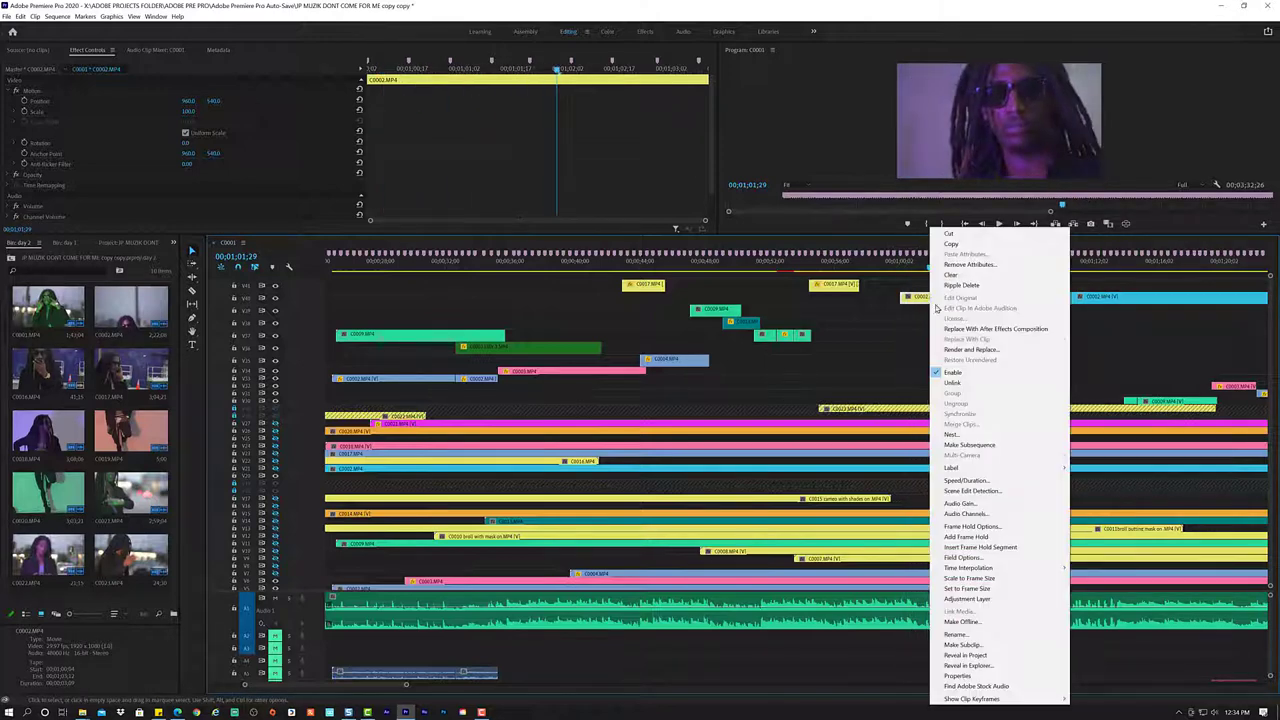
click(925, 300)
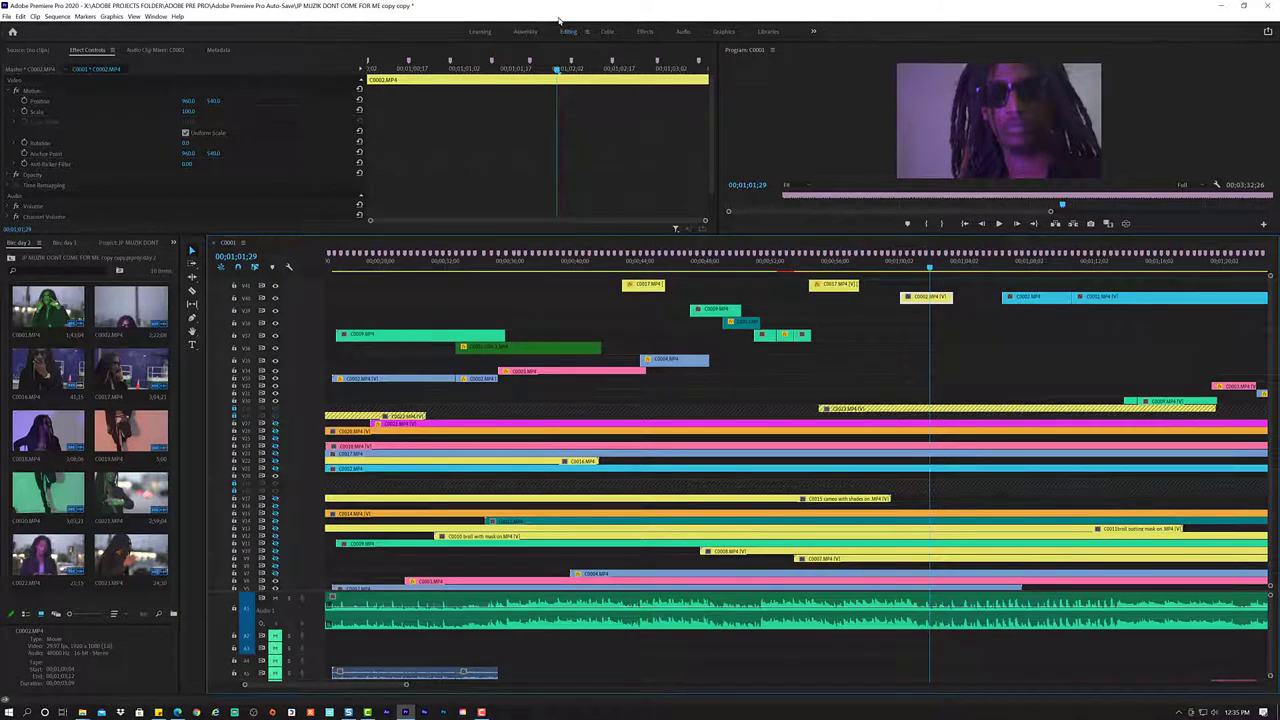
- Switch to the Effects workspace and search the effects list for 'wa'
click(646, 31)
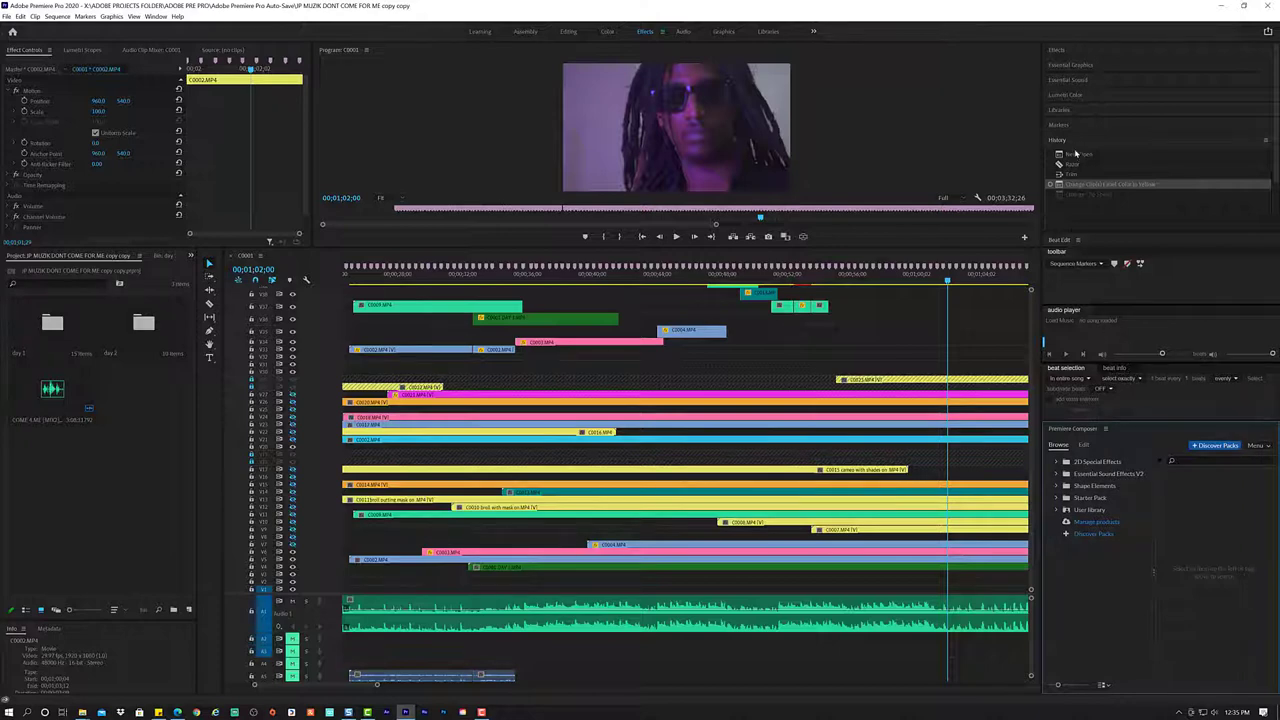
click(1085, 50)
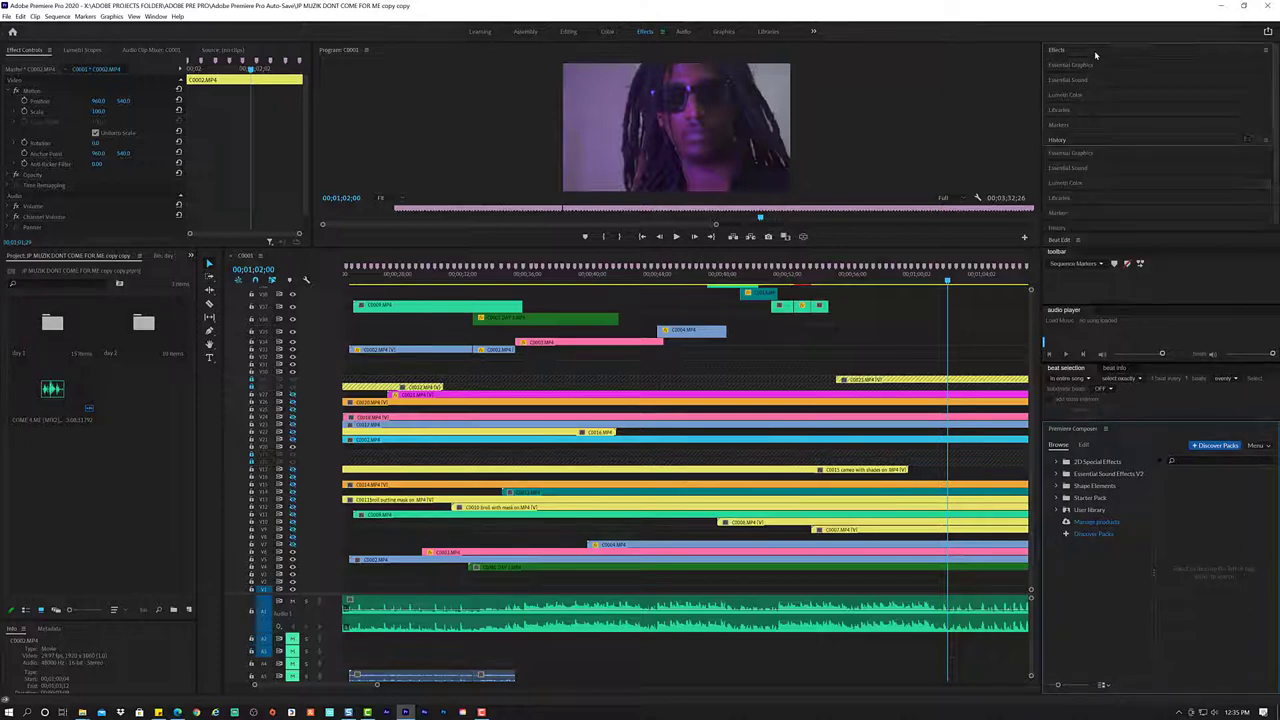
click(1097, 64)
text(warp)
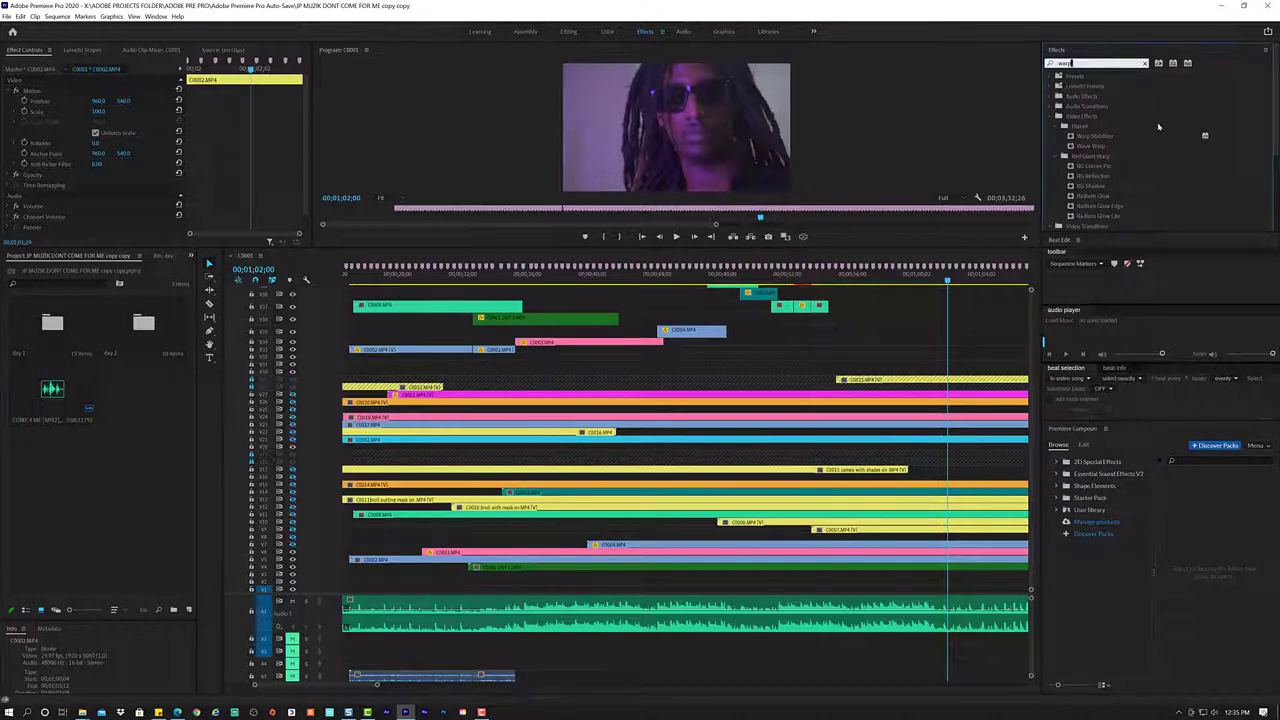
- Select Warp Stabilizer under Distort and drag it toward the timeline clips
click(1099, 139)
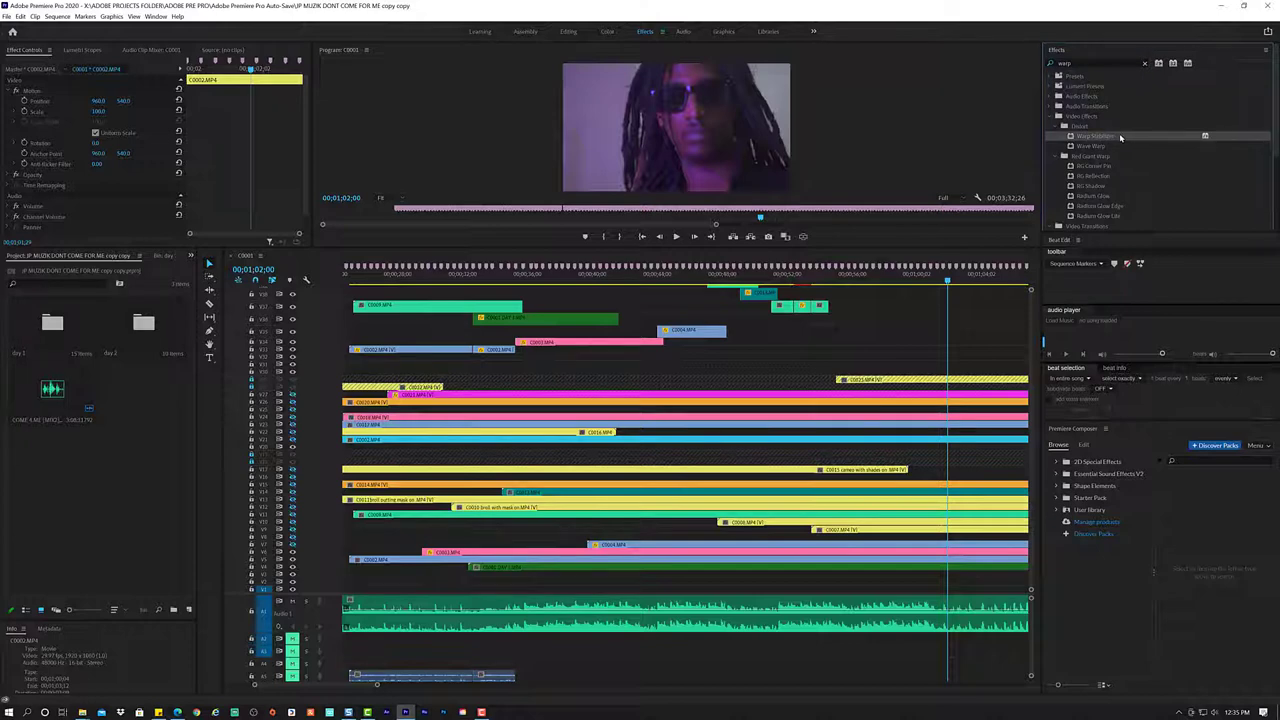
mouse_move(1119, 137)
mouse_down()
mouse_move(879, 346)
mouse_move(757, 312)
mouse_move(781, 307)
mouse_up()
scroll(826, 363, down, 2)
scroll(826, 363, down, 2)
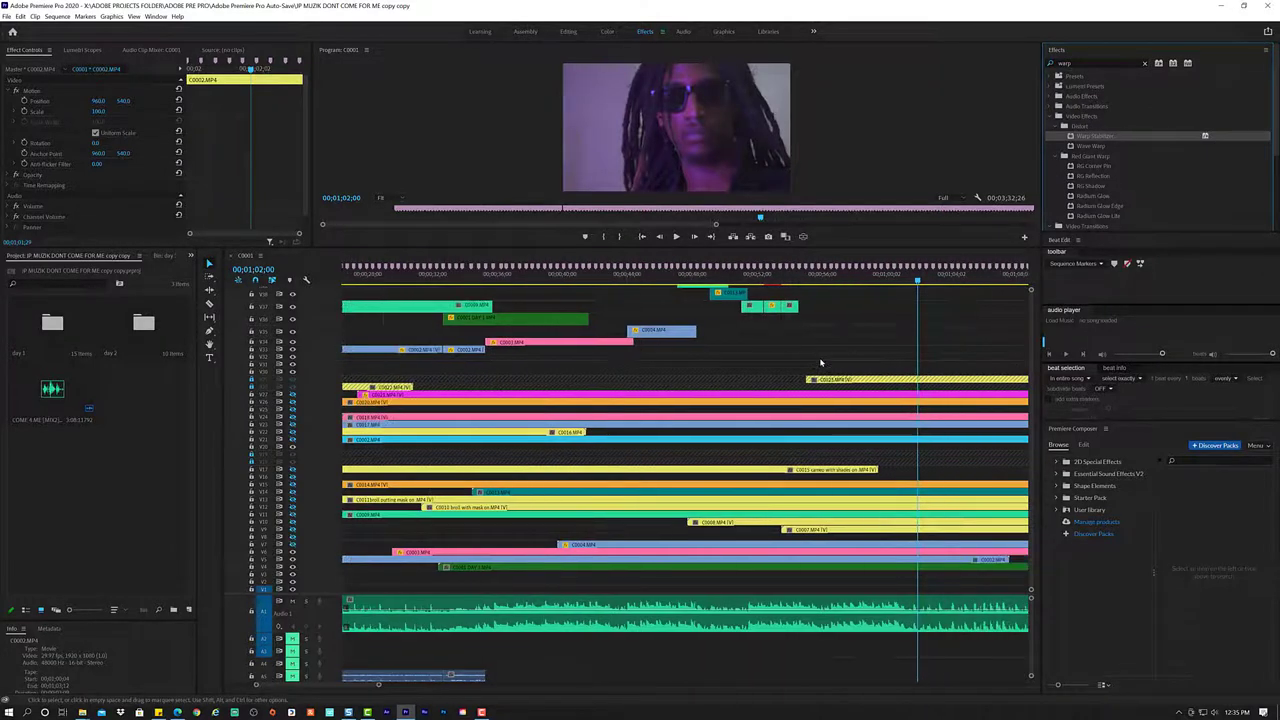
scroll(820, 363, down, 2)
scroll(820, 363, down, 2)
scroll(820, 363, down, 2)
scroll(820, 363, up, 1)
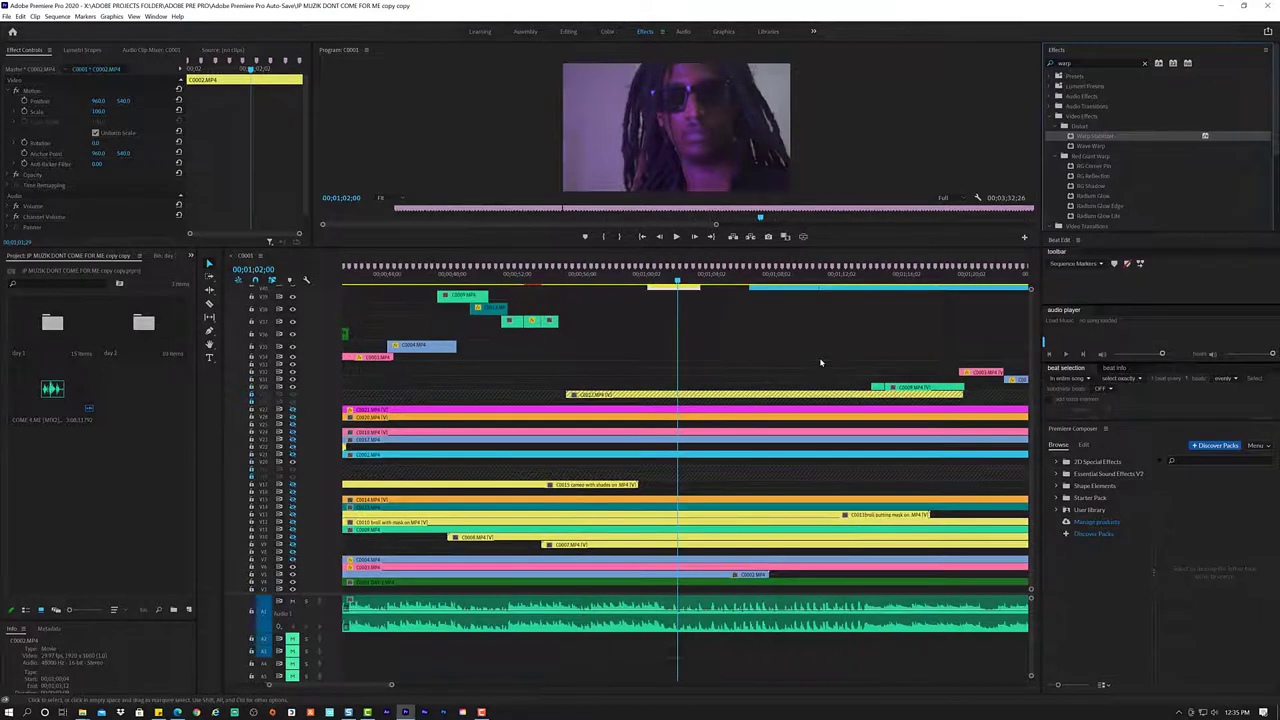
scroll(820, 363, up, 1)
scroll(820, 363, up, 1)
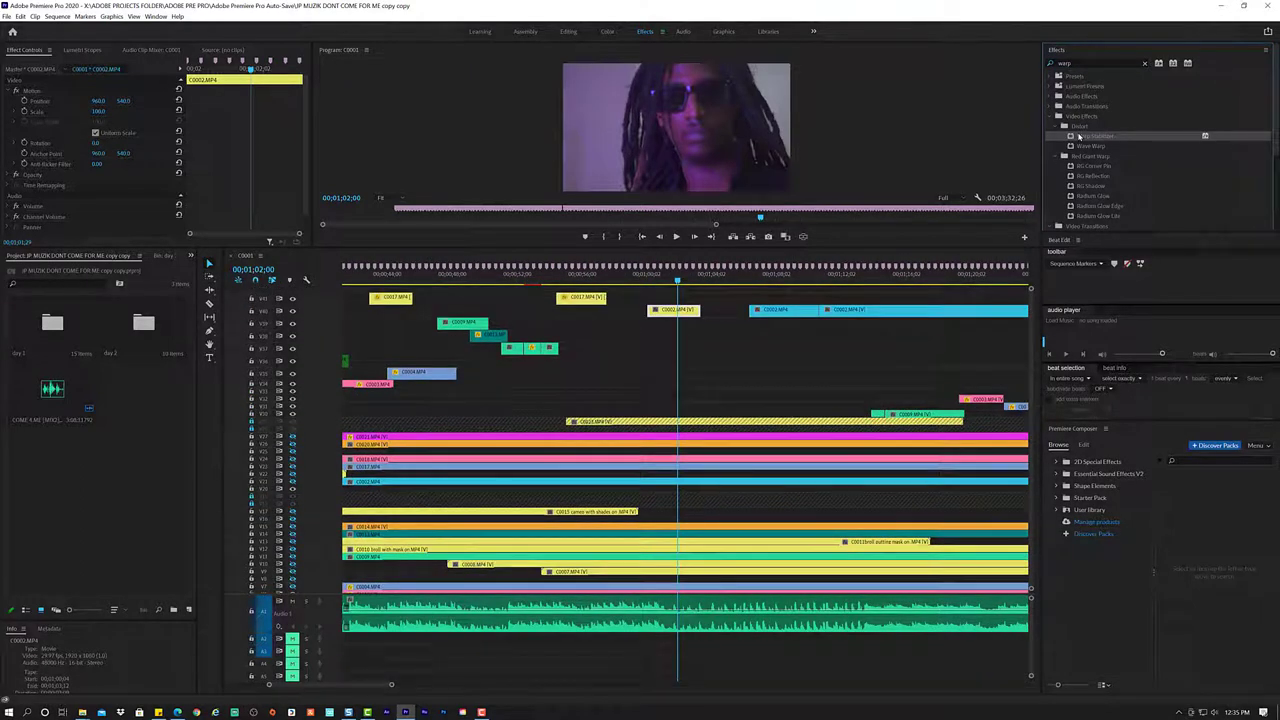
- Apply Warp Stabilizer to C0002 and play the section from 00;00;59;18
mouse_move(893, 207)
mouse_down()
mouse_move(710, 322)
mouse_move(677, 312)
mouse_up()
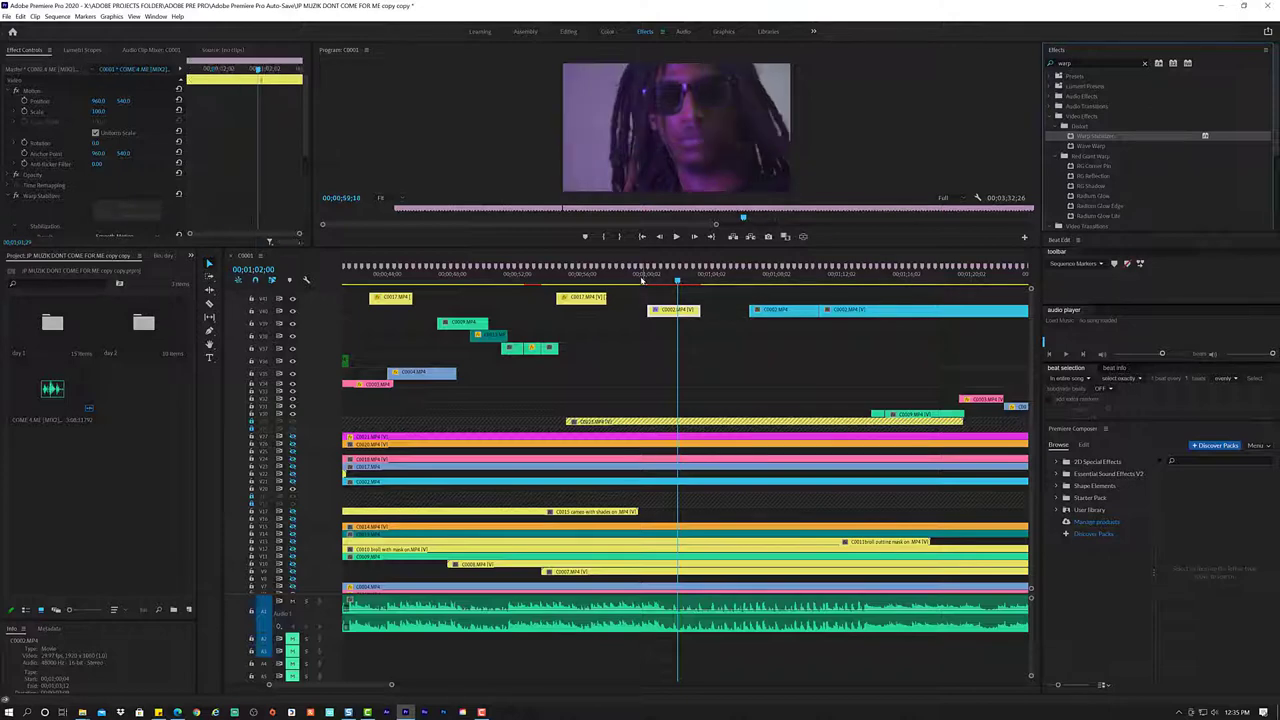
click(641, 280)
key(space)
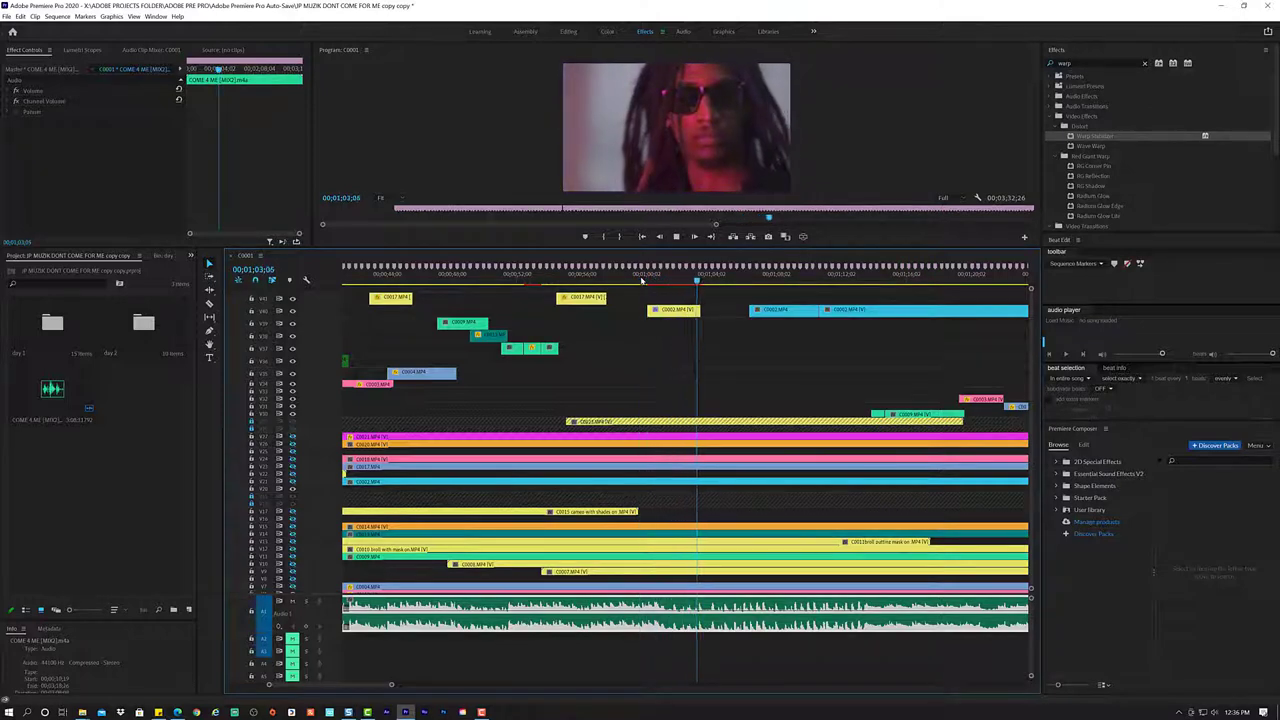
key(space)
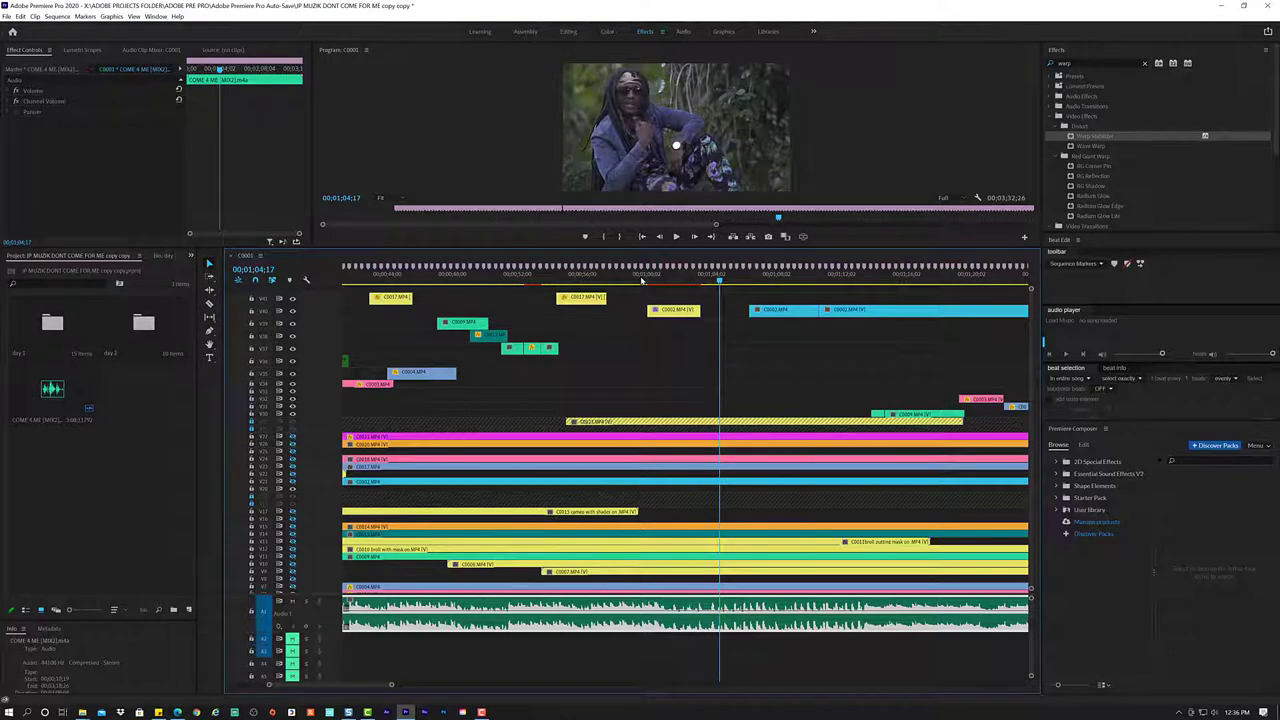
- Review from 00;00;51;11 and 00;00;54;15, selecting the C0017 clip and undoing once
click(507, 277)
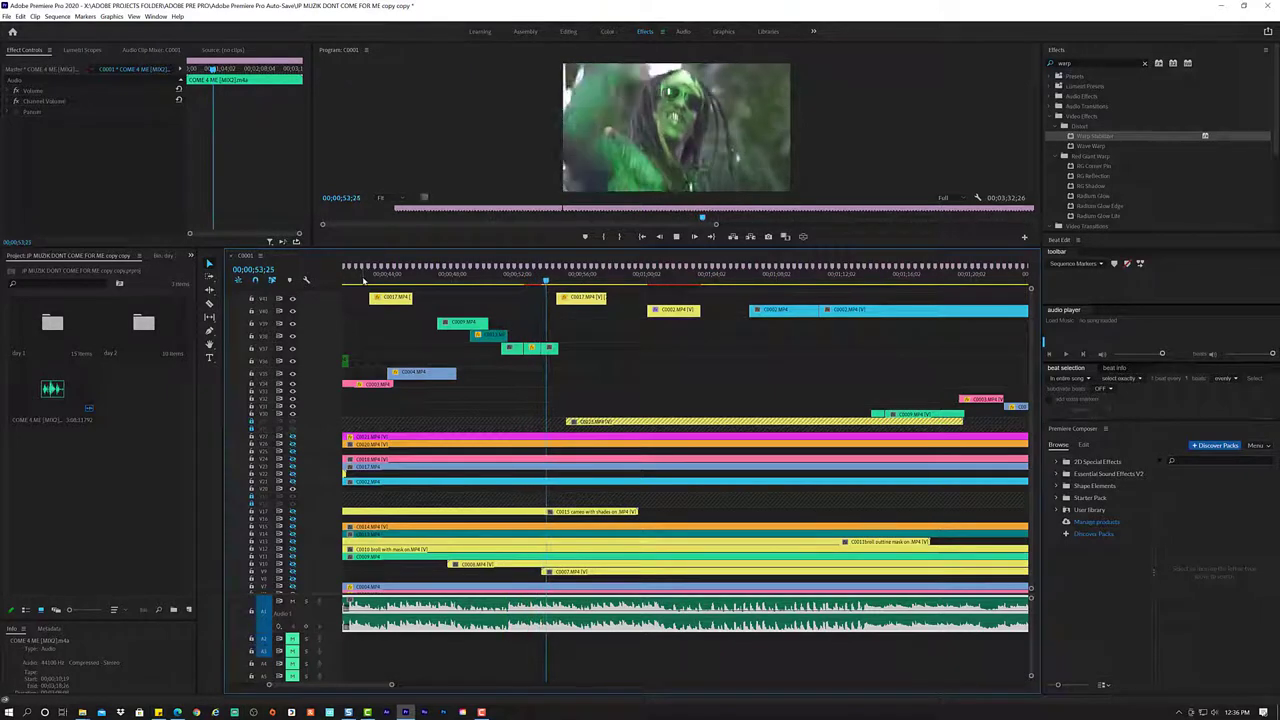
click(557, 281)
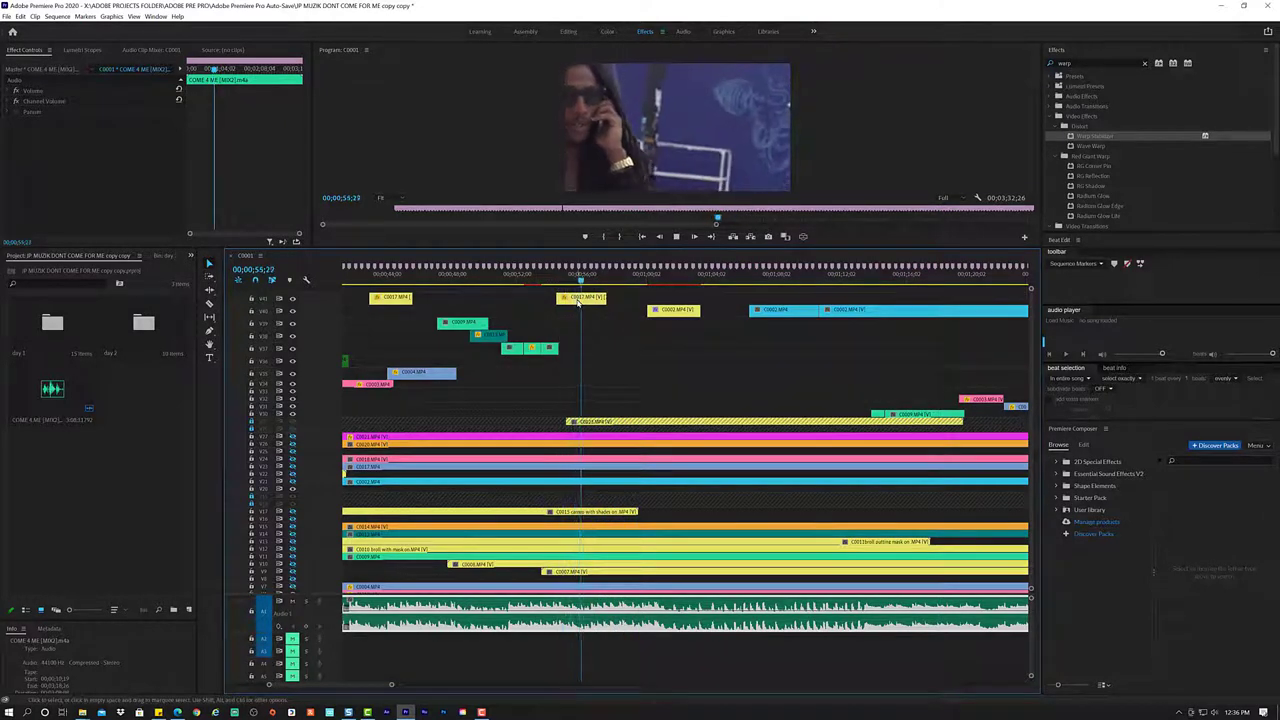
click(577, 300)
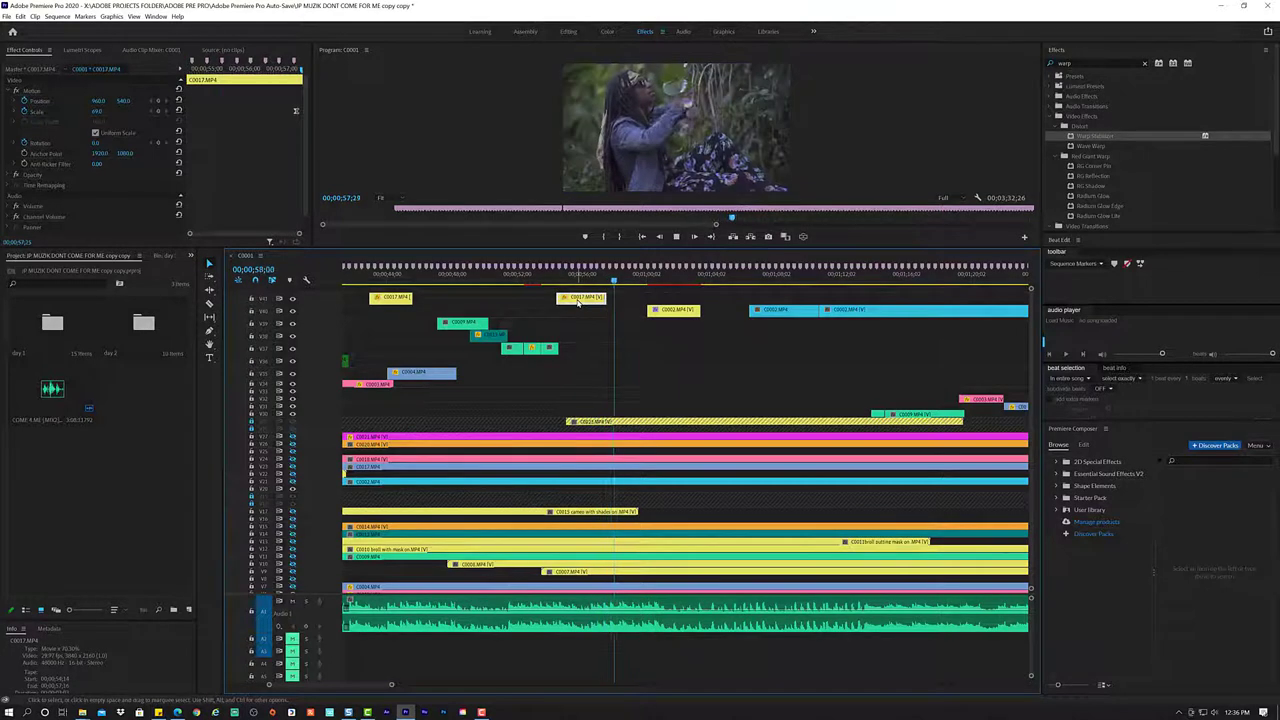
key(ctrl+z)
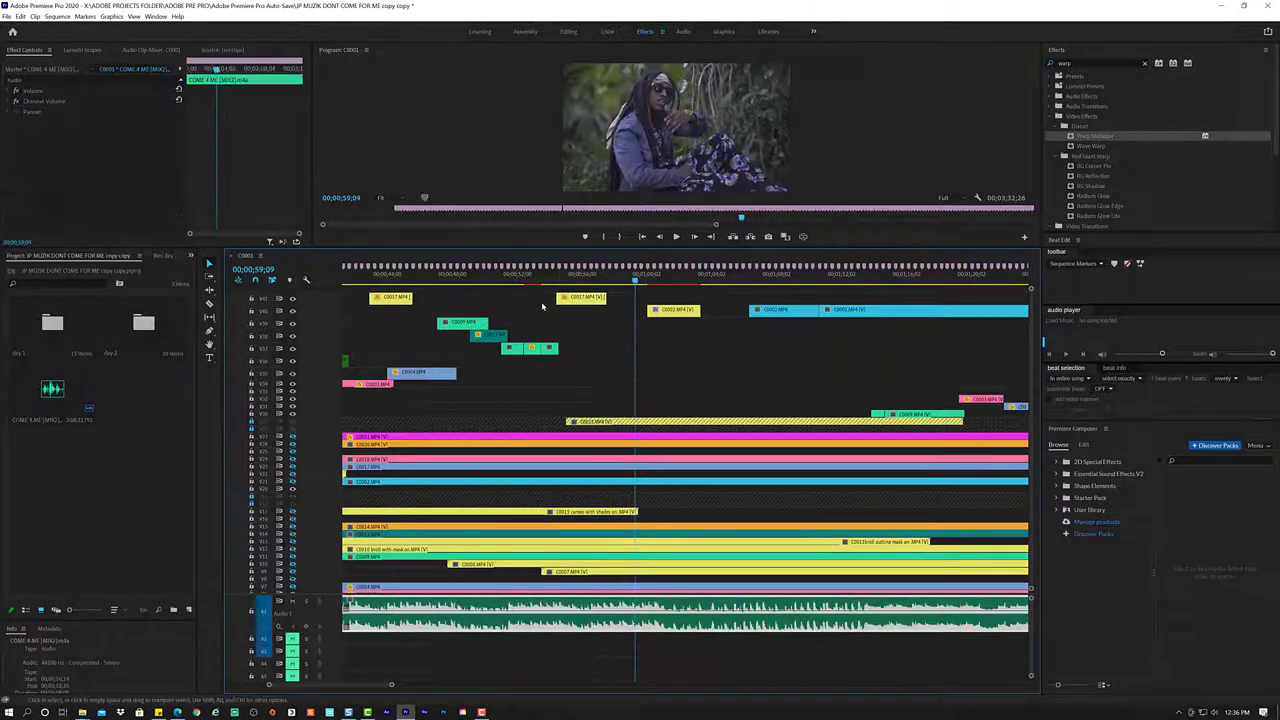
click(571, 298)
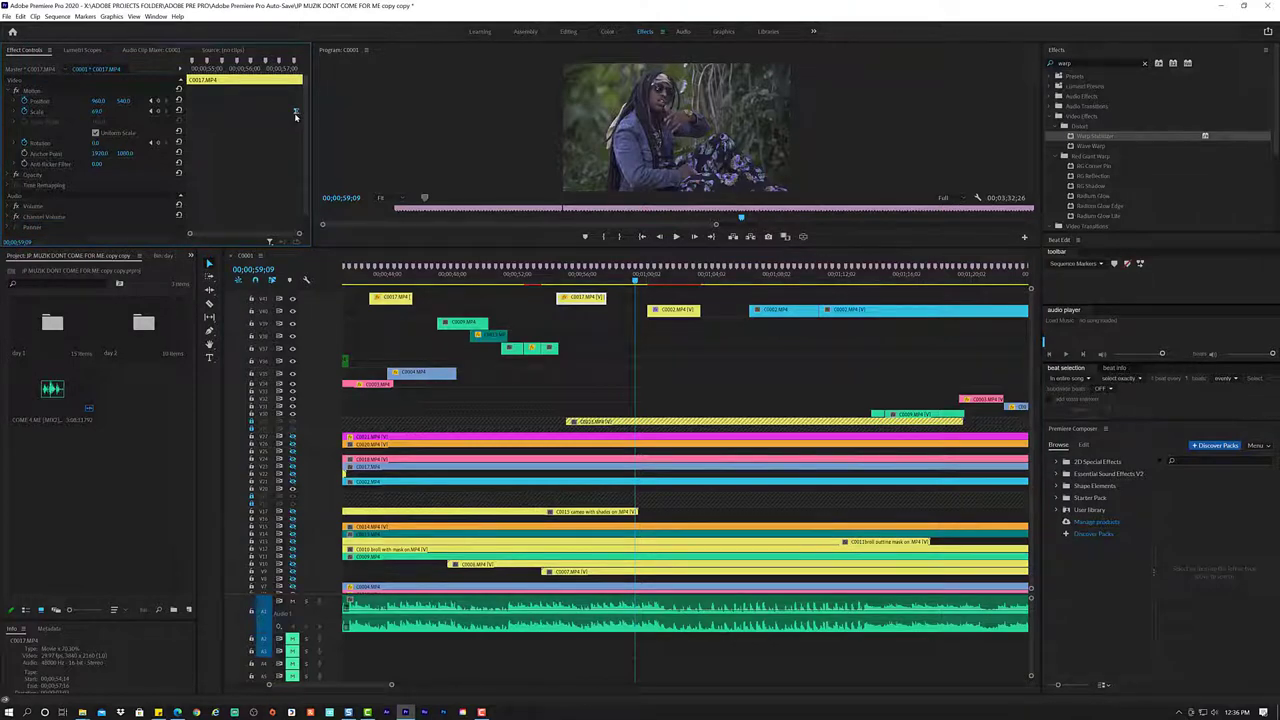
- Replay the section from 00;00;54;04 and again from 00;00;53;25
click(553, 284)
key(space)
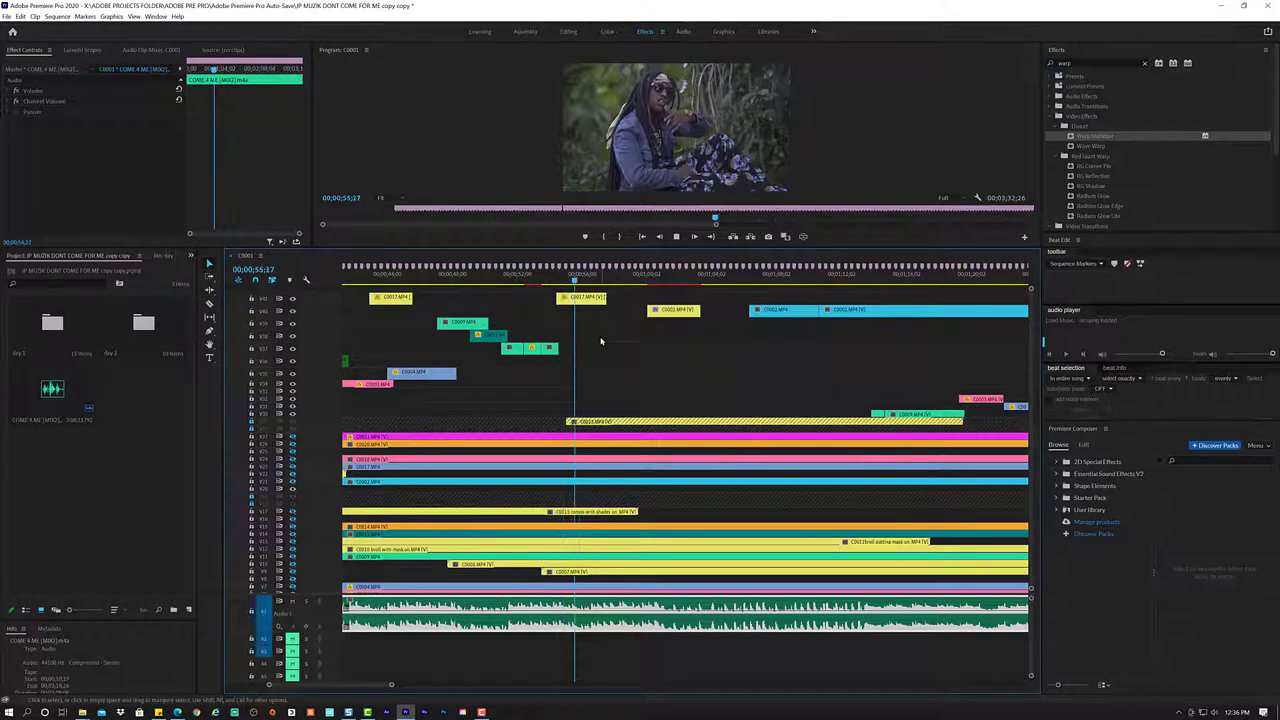
key(space)
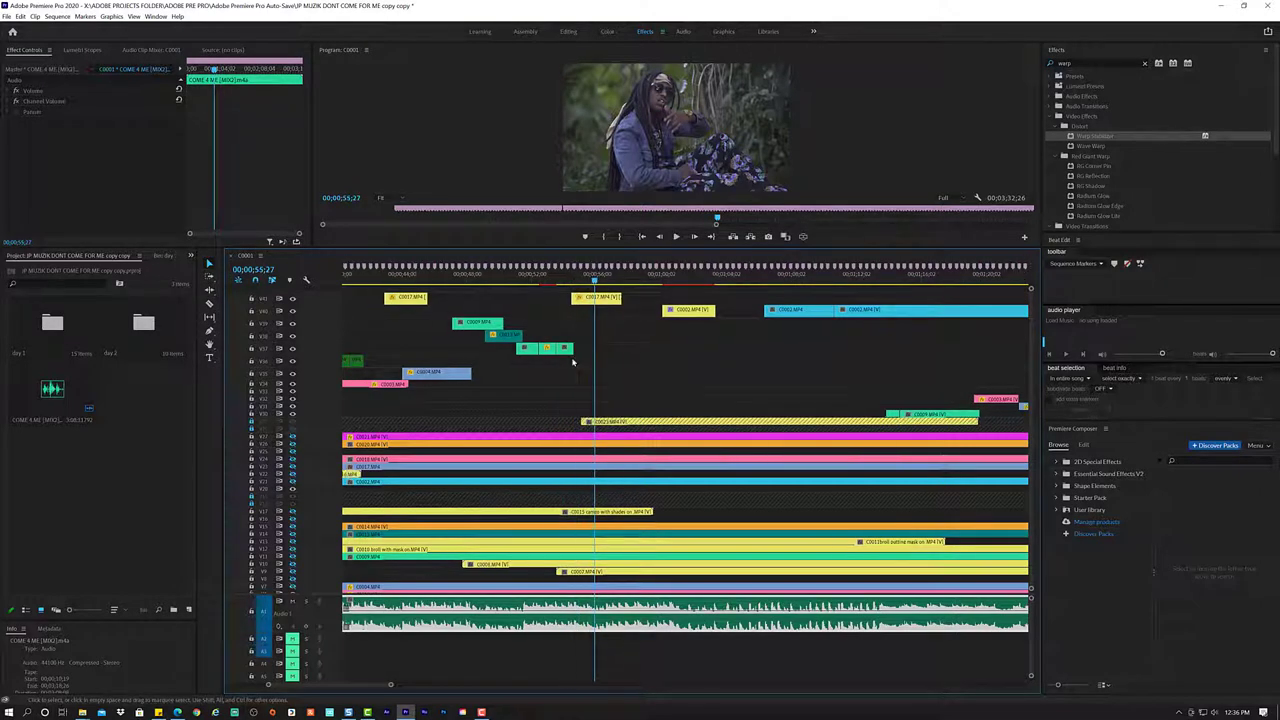
click(545, 272)
key(space)
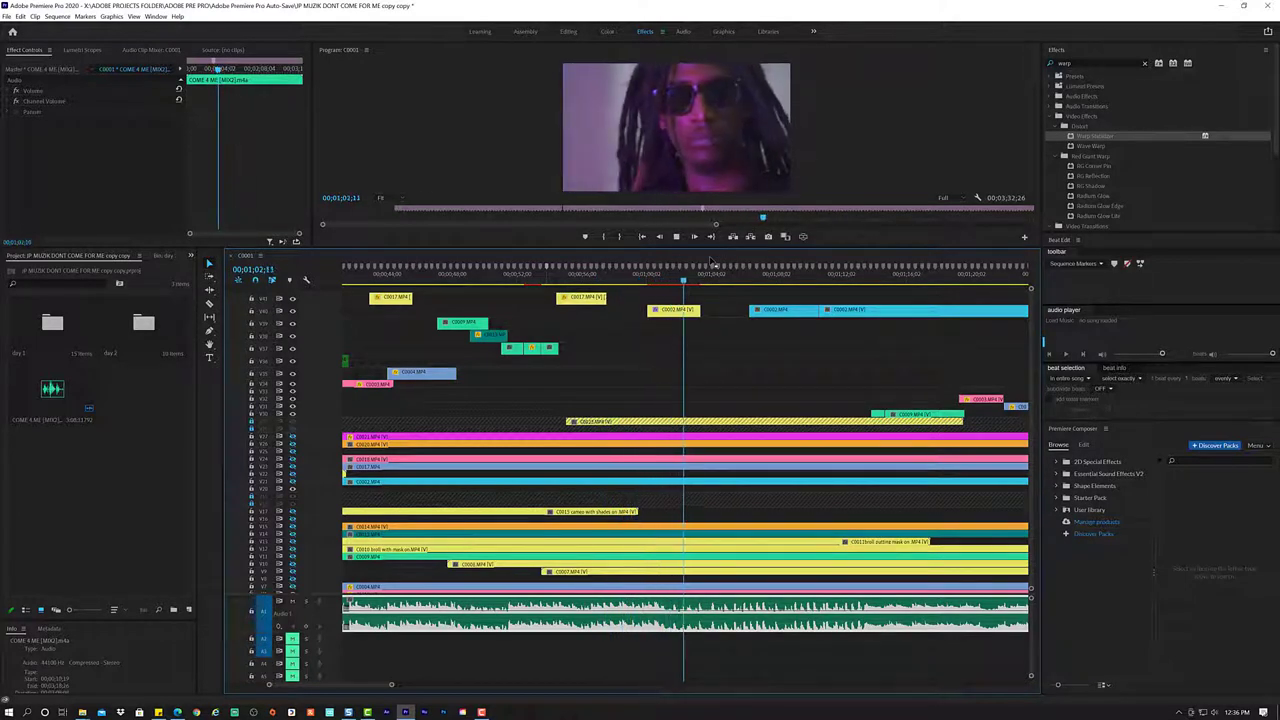
- Drop the Program monitor playback resolution to 1/2, replay from 0;58;08, then set it to 1/4
key(space)
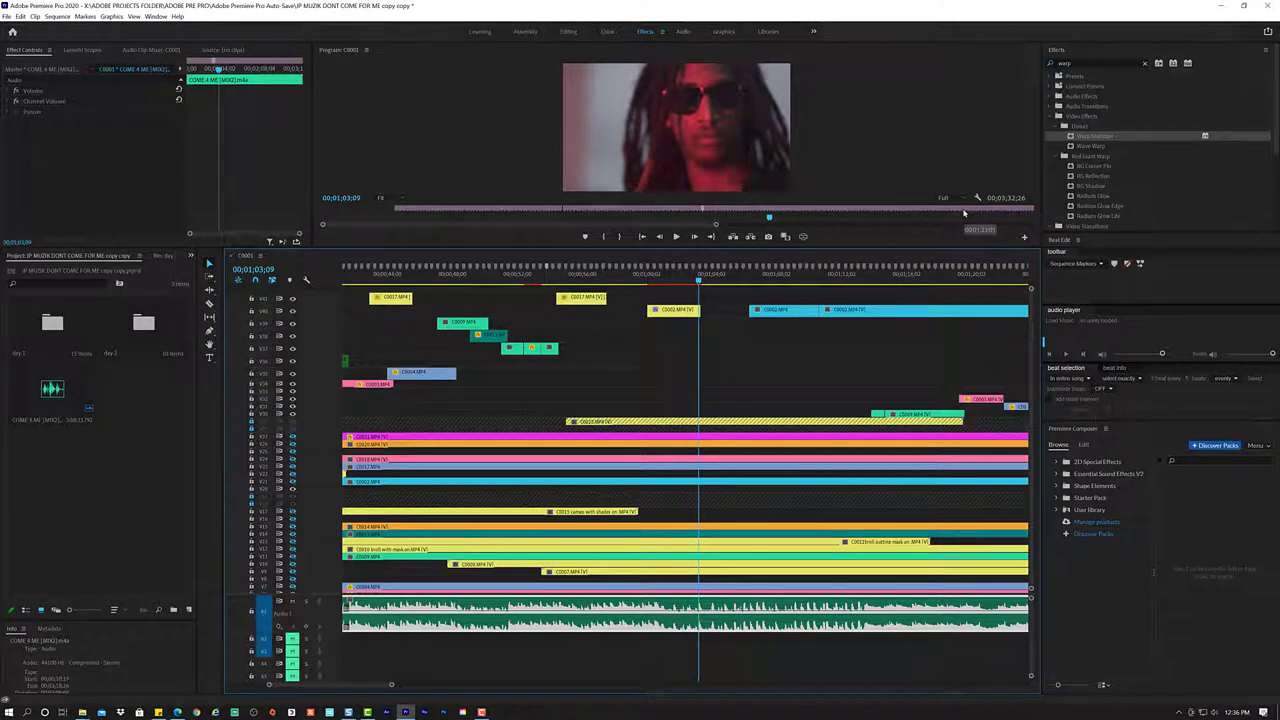
click(944, 198)
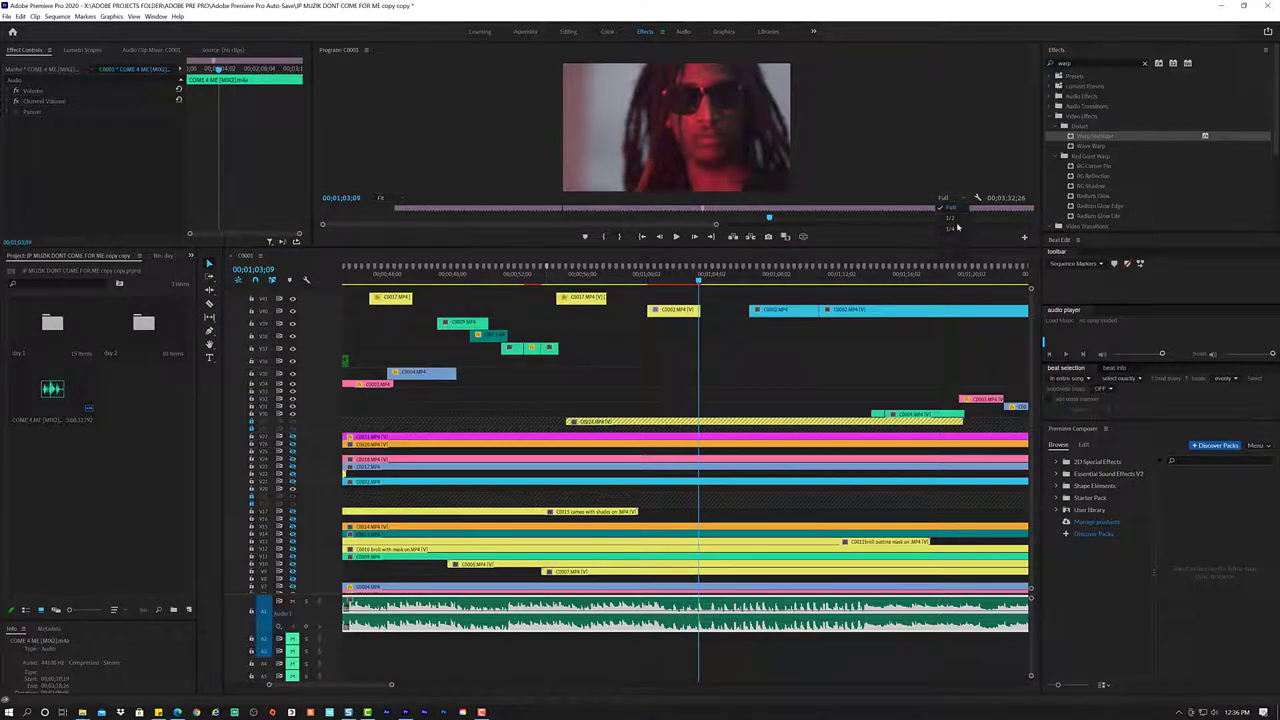
click(955, 217)
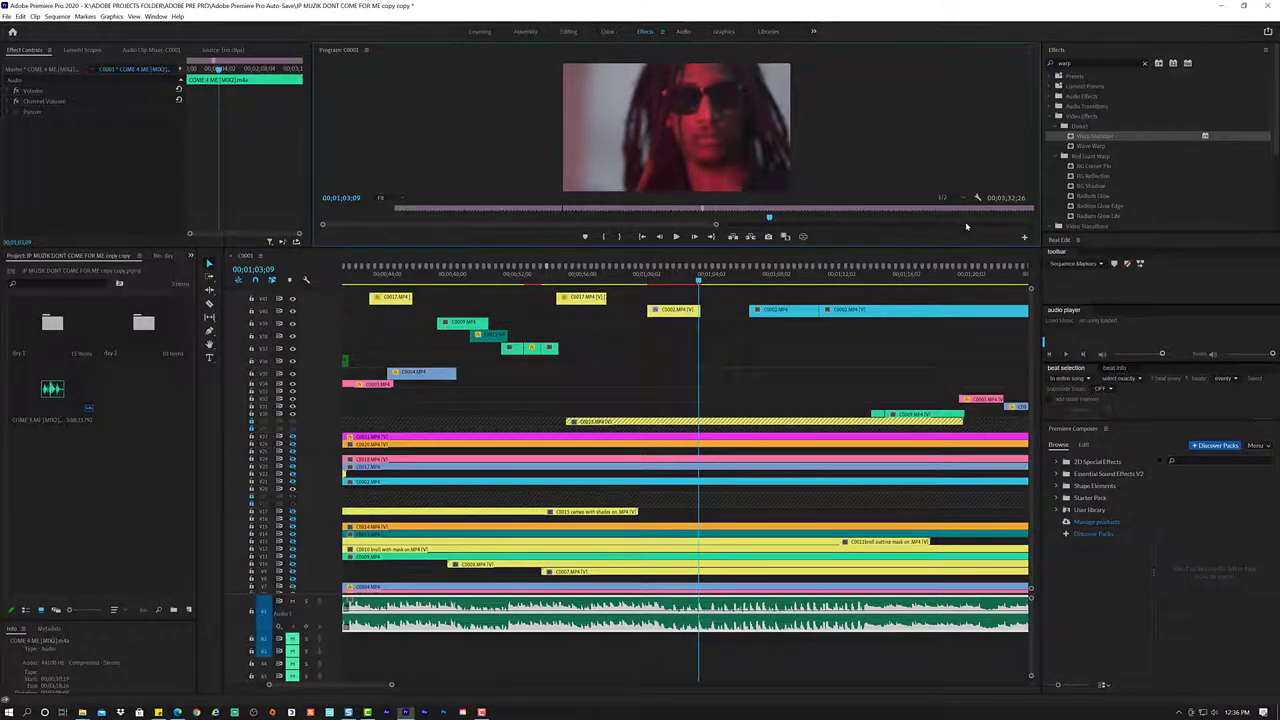
click(614, 282)
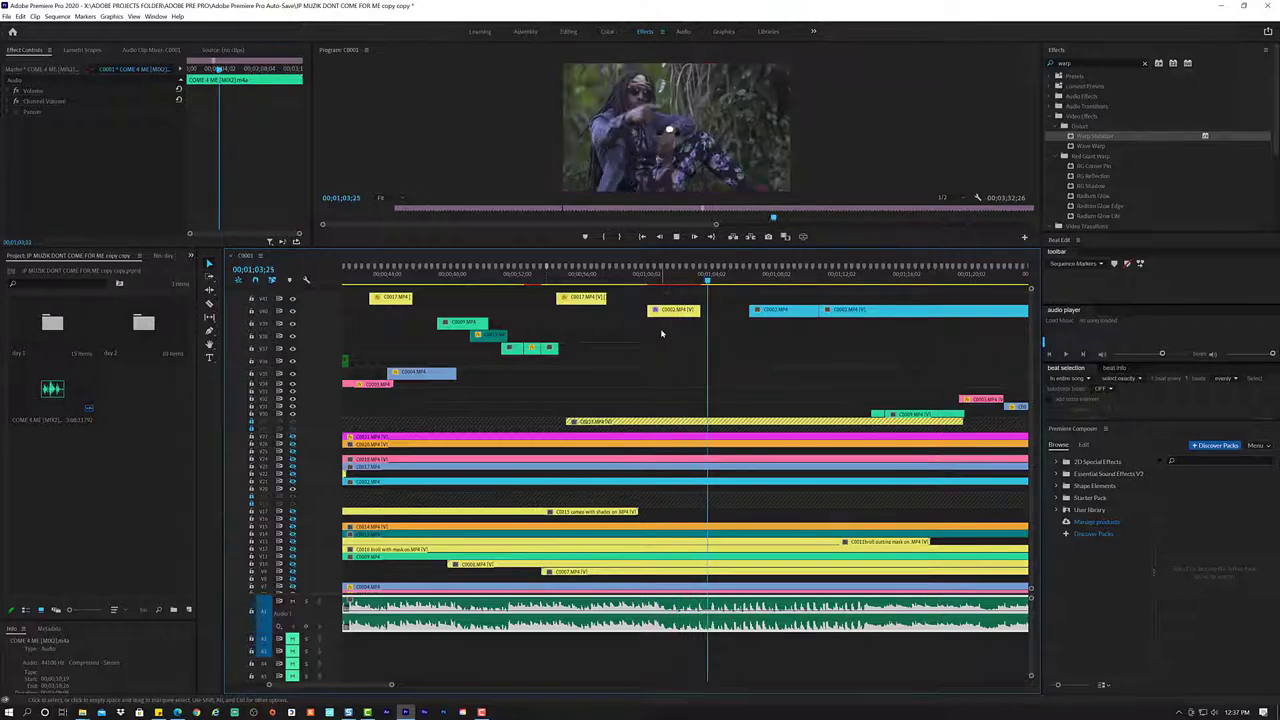
key(space)
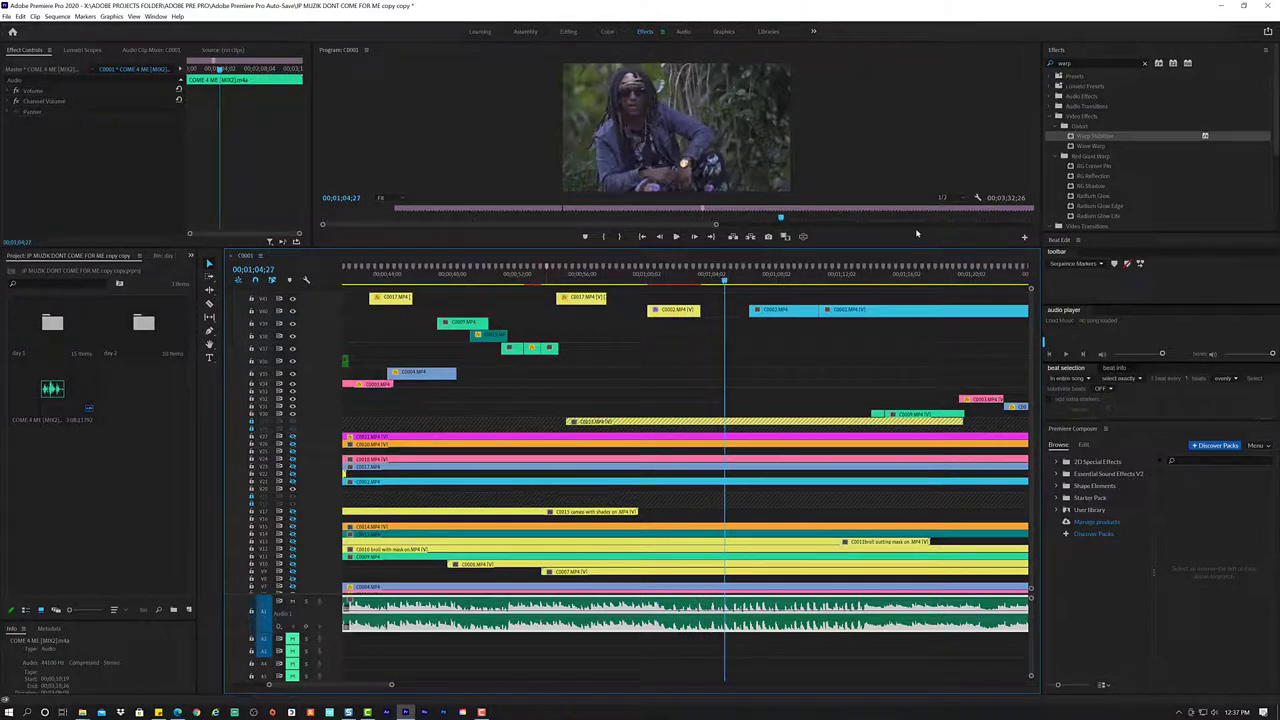
click(941, 199)
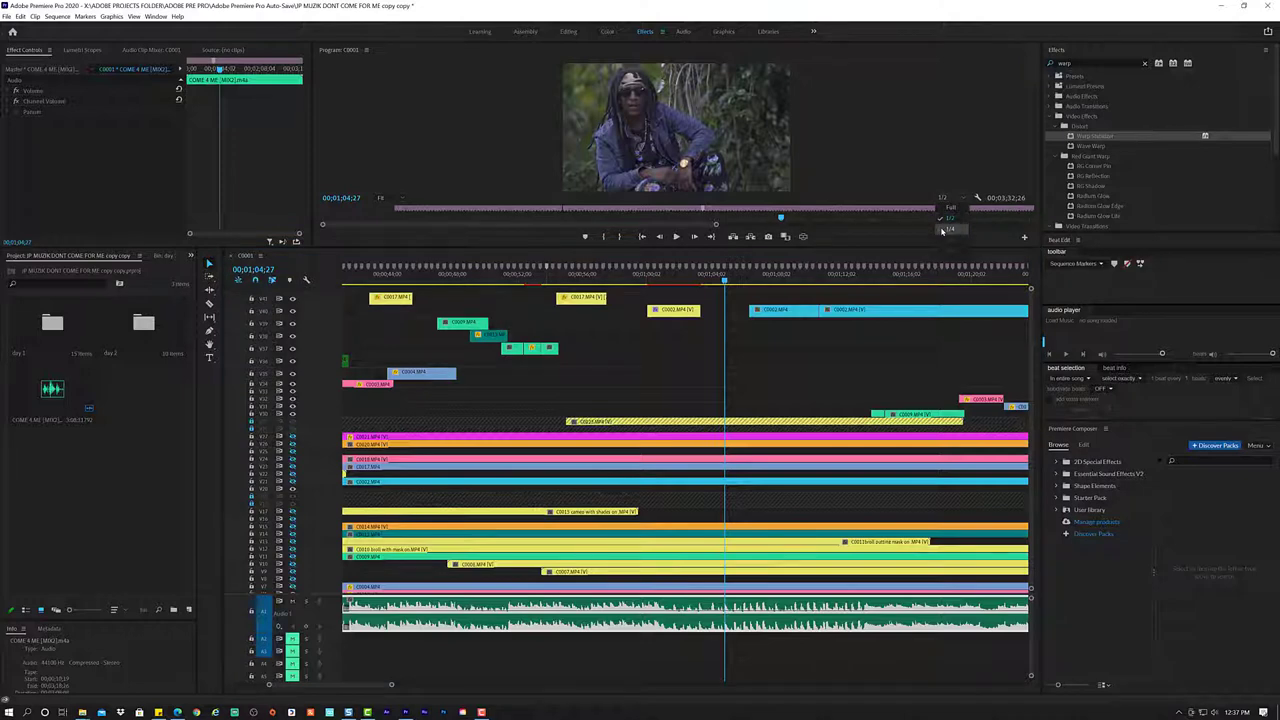
click(946, 229)
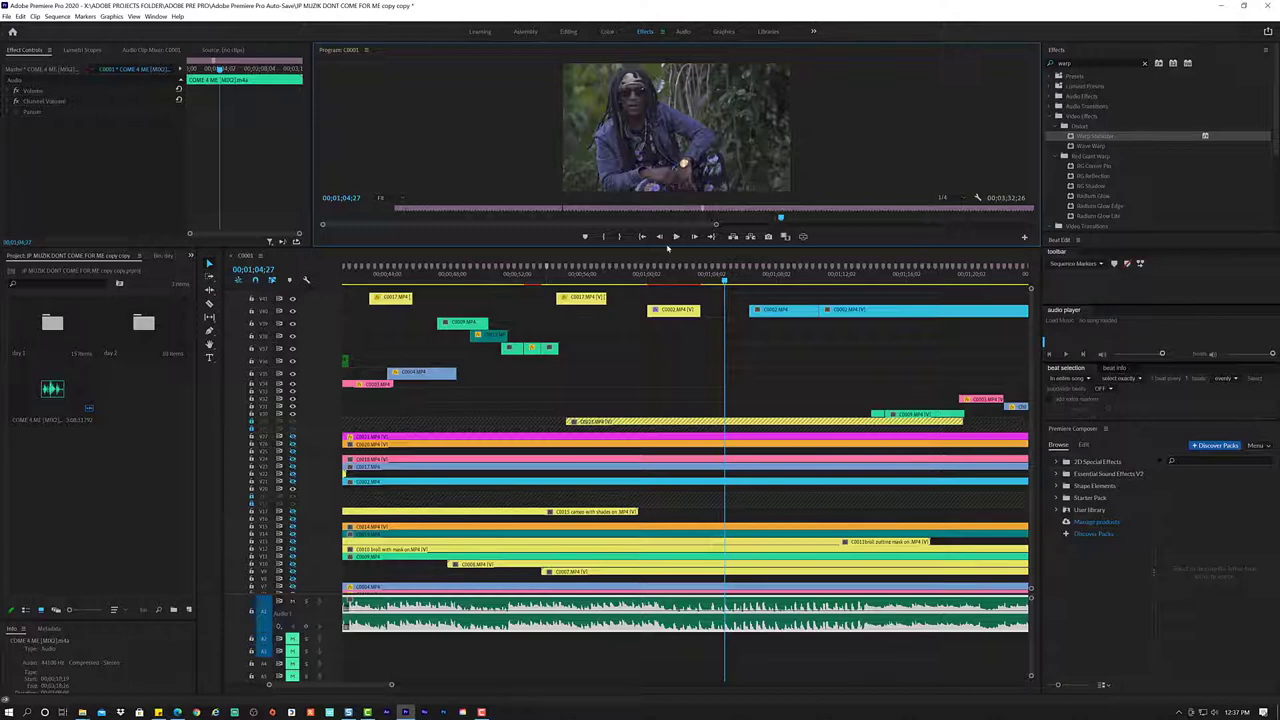
- Delete the middle C0002.MP4 piece on the top track and replay from about 59 seconds
click(636, 280)
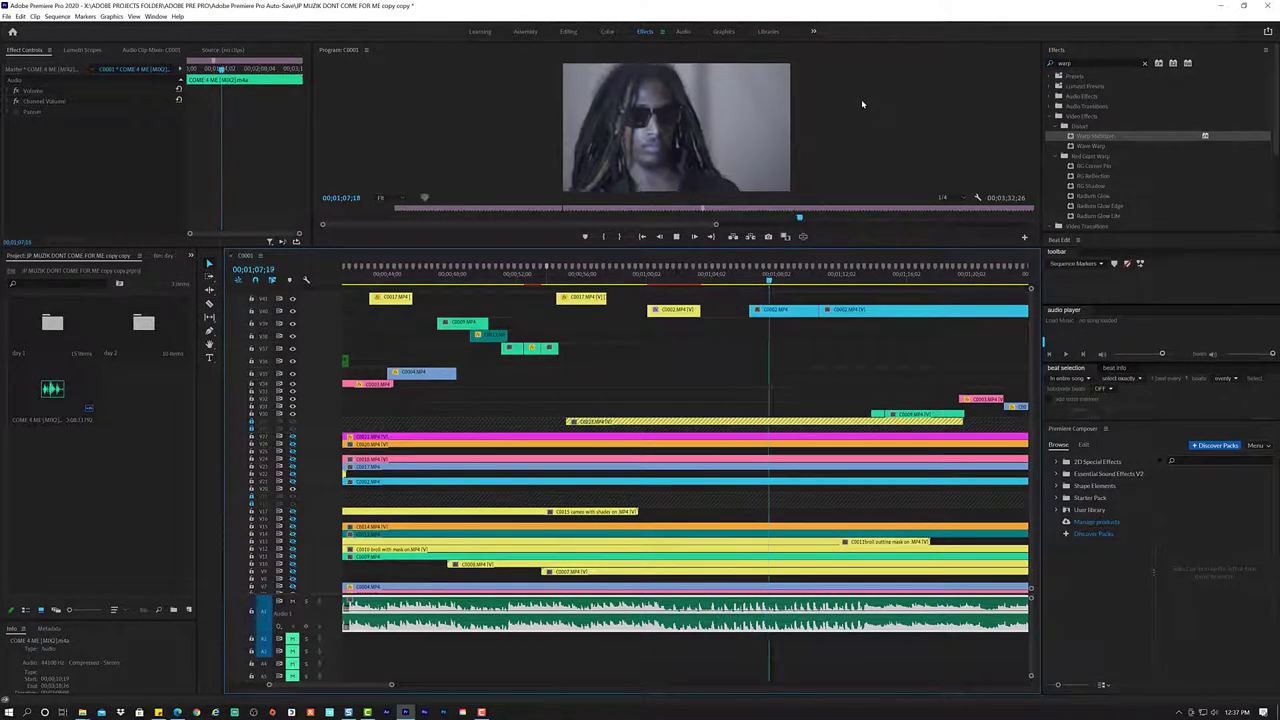
key(space)
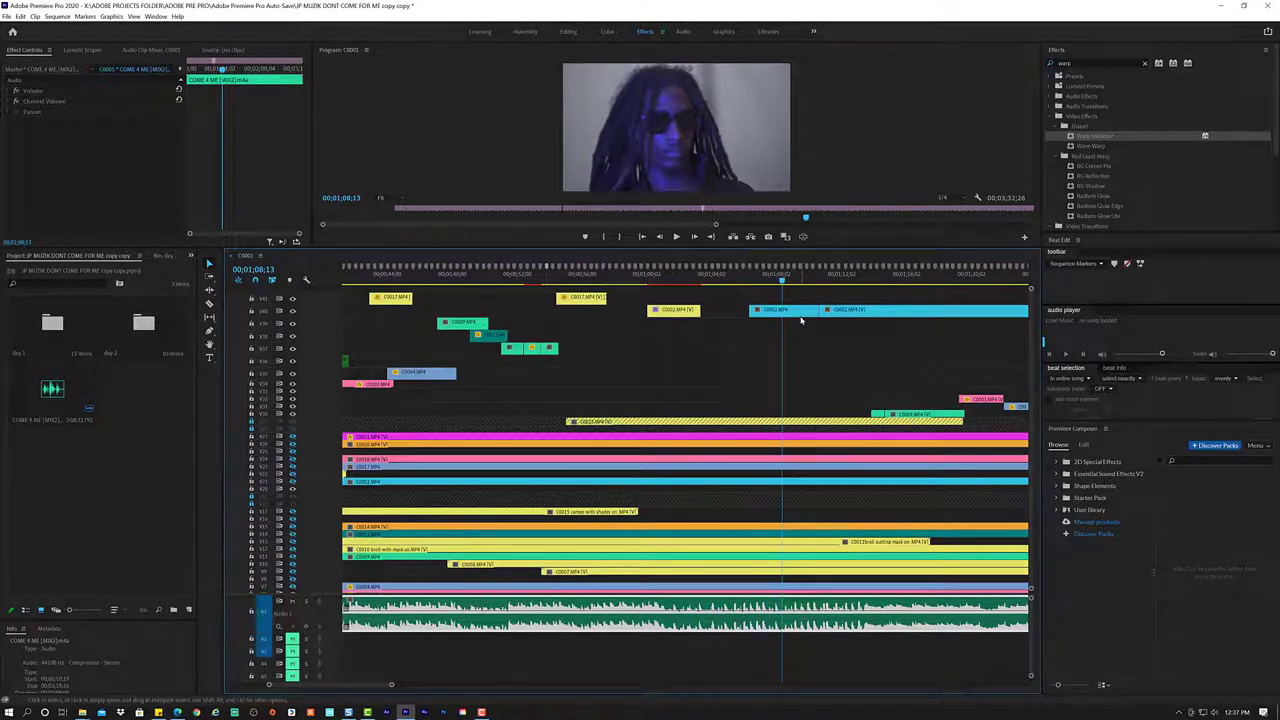
click(798, 314)
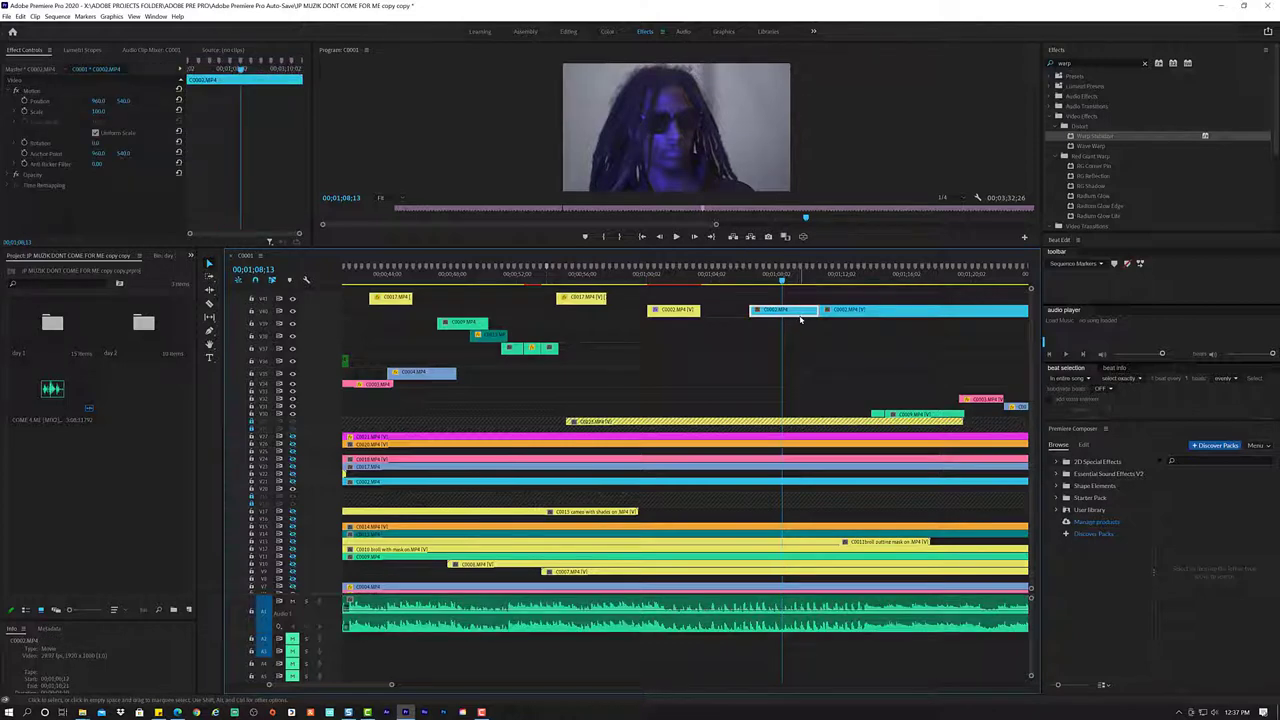
key(Delete)
click(634, 279)
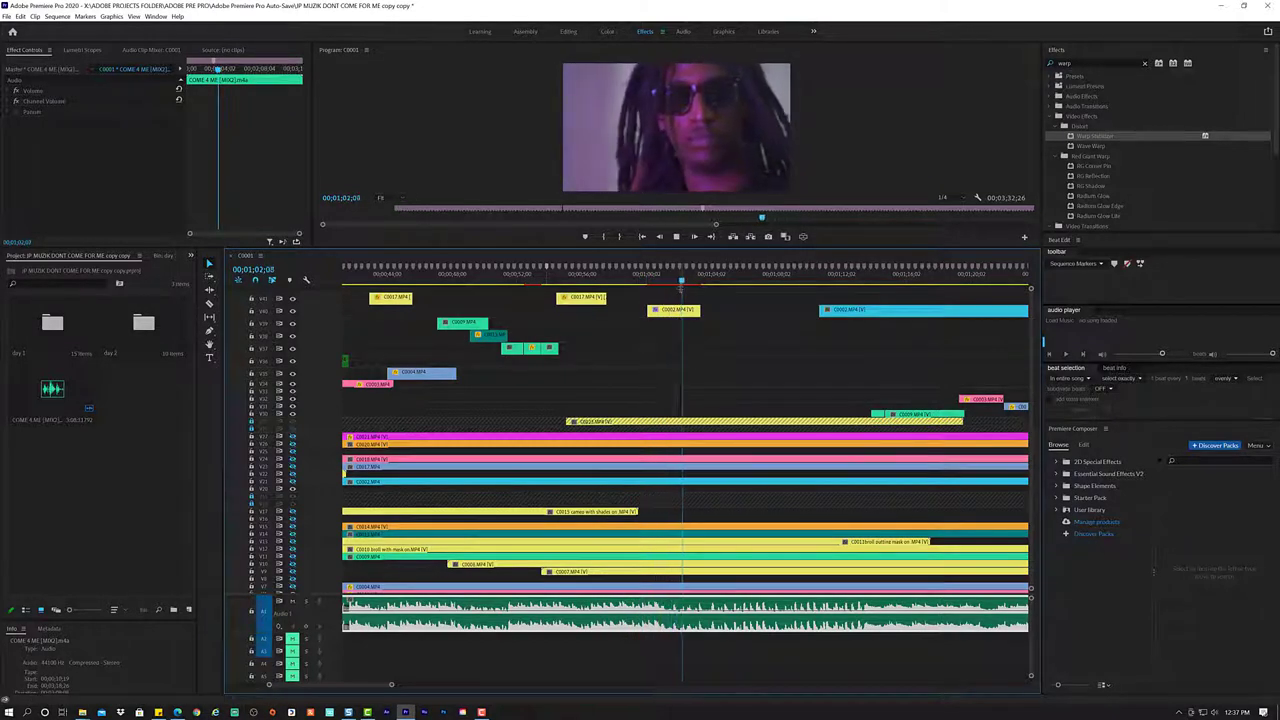
key(space)
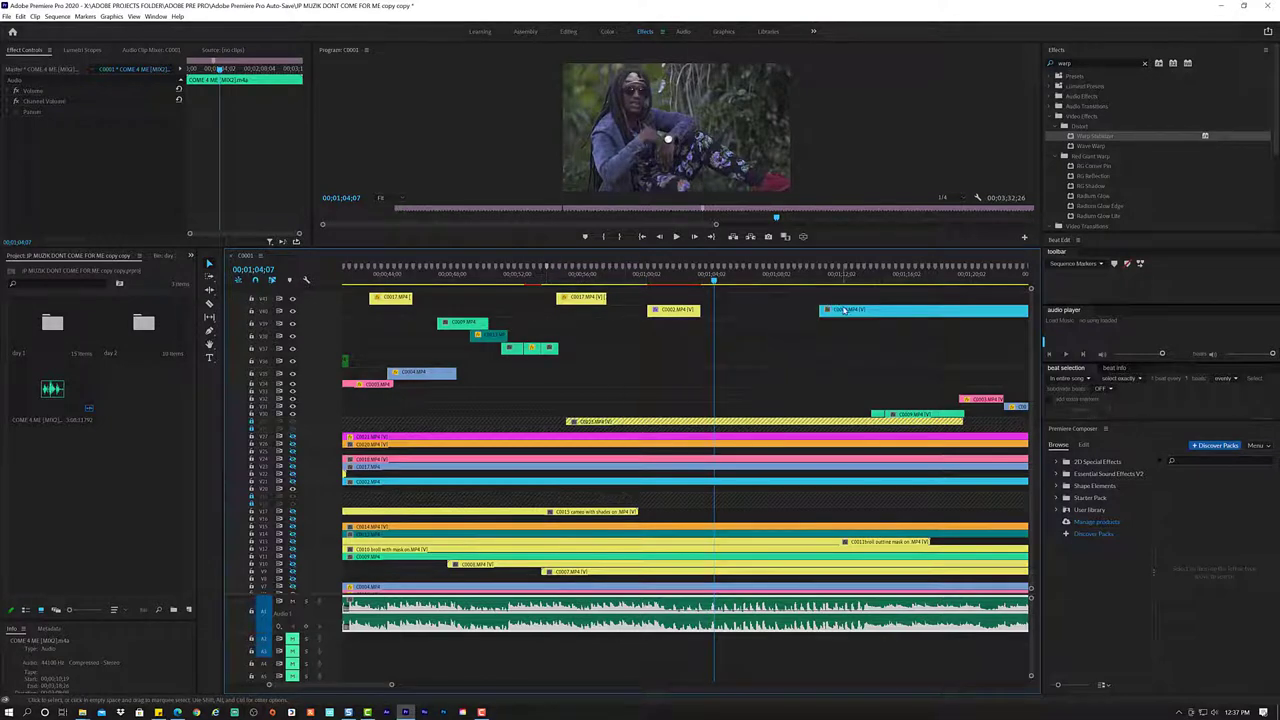
- Scrub to about 1;18 and trim the top-track C0002.MP4 clip shorter, starting it later
drag(880, 276, 1020, 281)
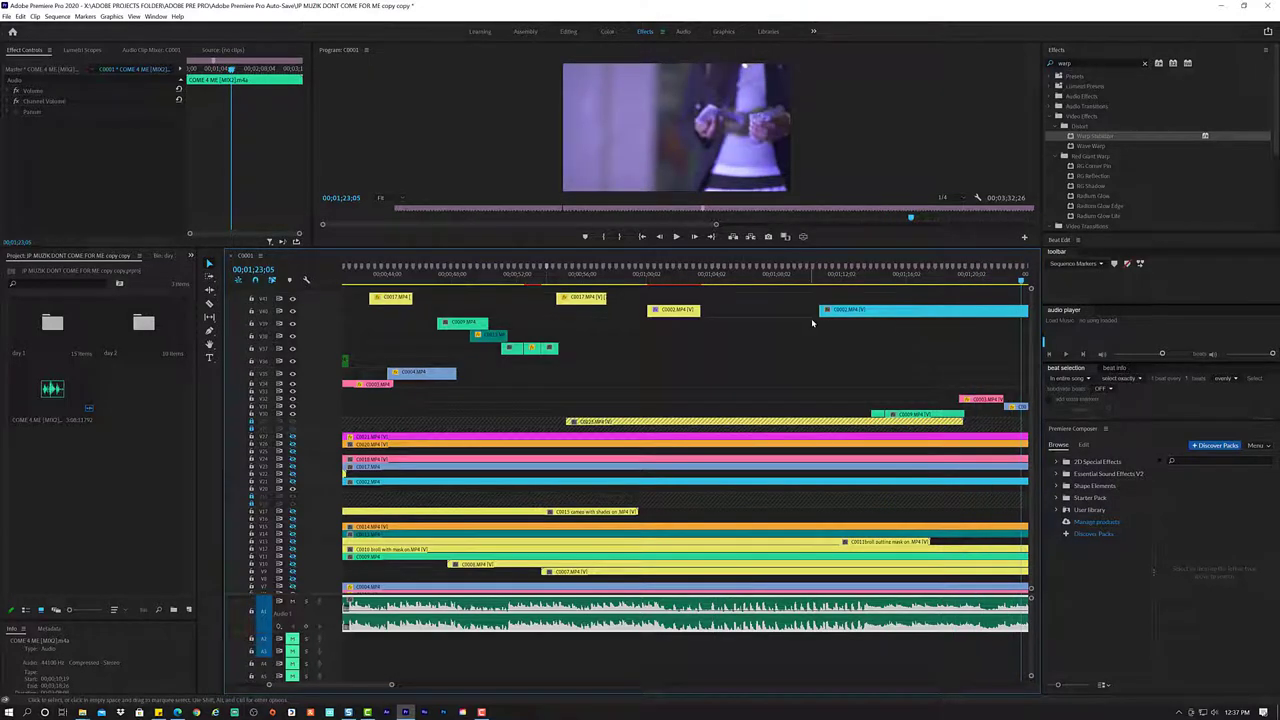
drag(842, 310, 882, 310)
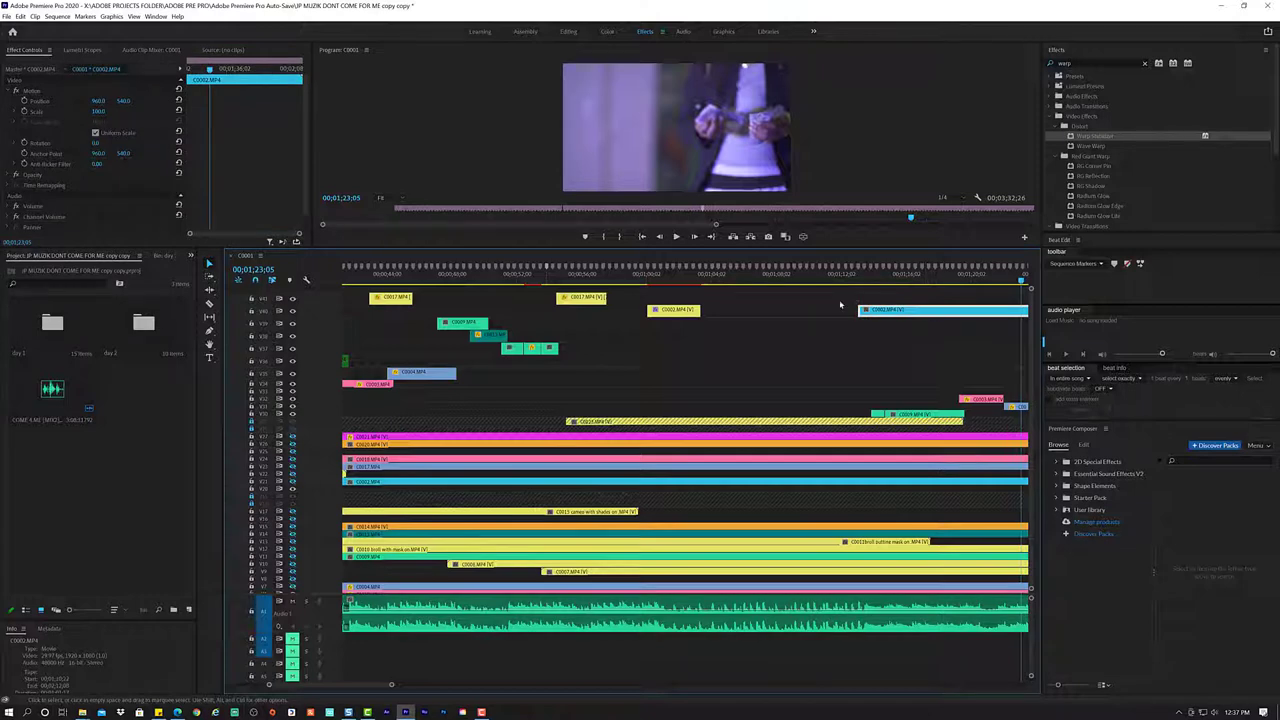
drag(1026, 310, 986, 311)
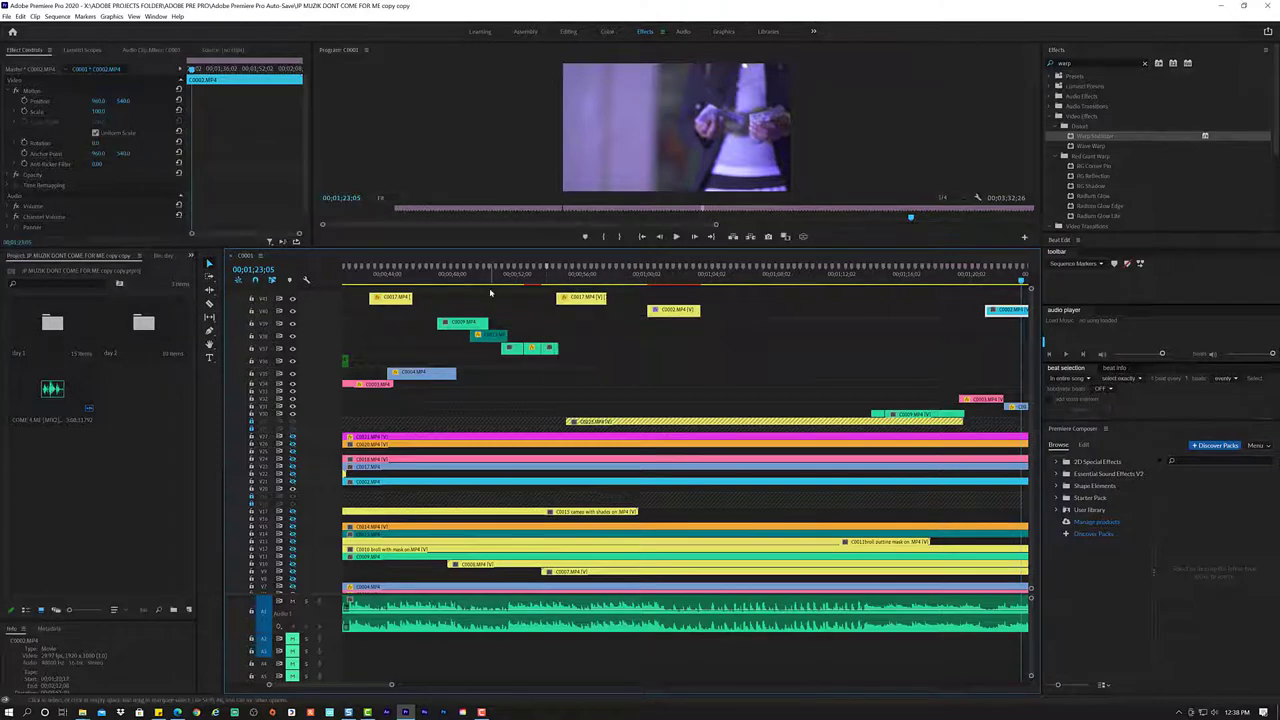
- Zoom the timeline out and play from about 25 seconds, stopping at 31;22
alt+scroll(400, 350, down, 6)
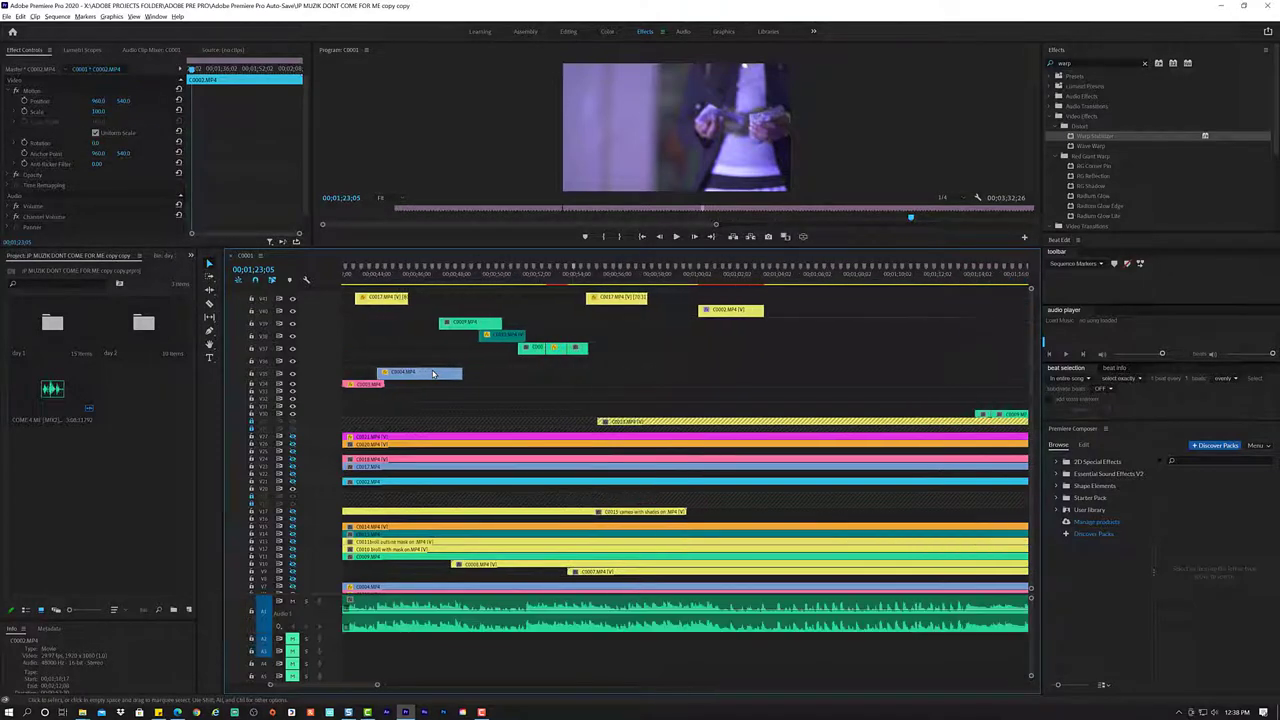
alt+scroll(354, 324, down, 2)
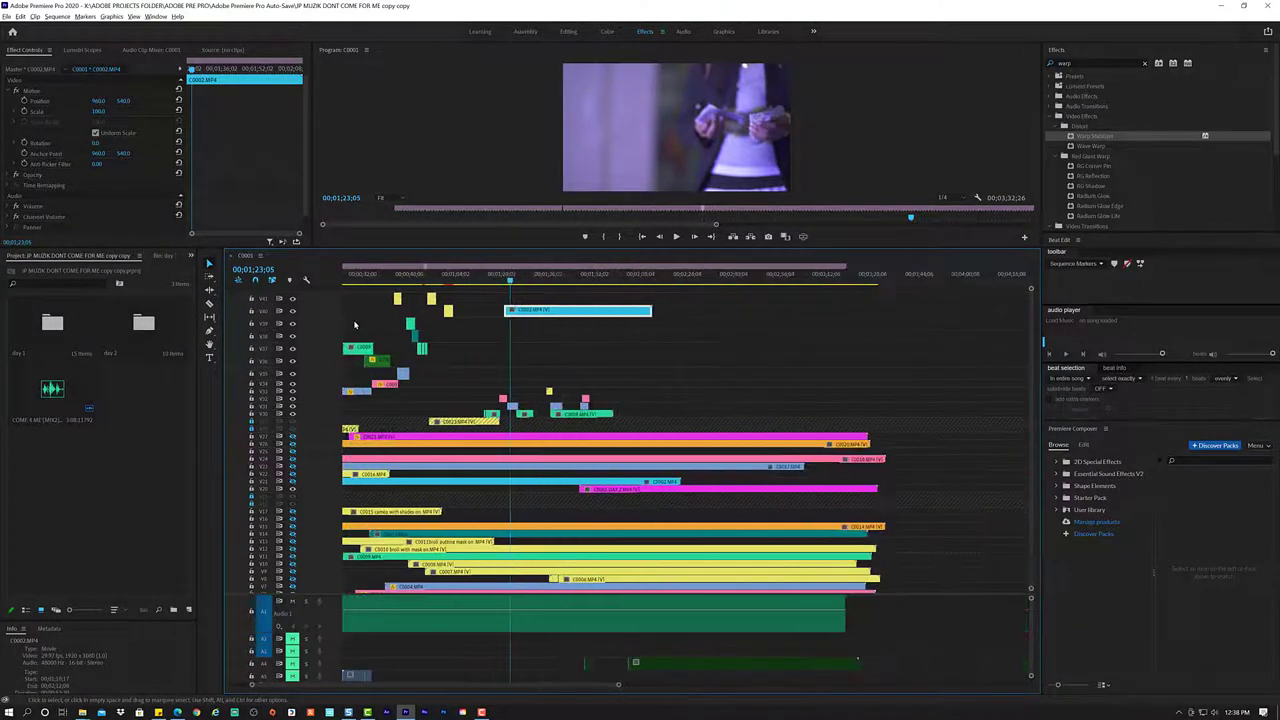
alt+scroll(354, 324, down, 2)
alt+scroll(380, 300, down, 2)
alt+scroll(412, 276, down, 2)
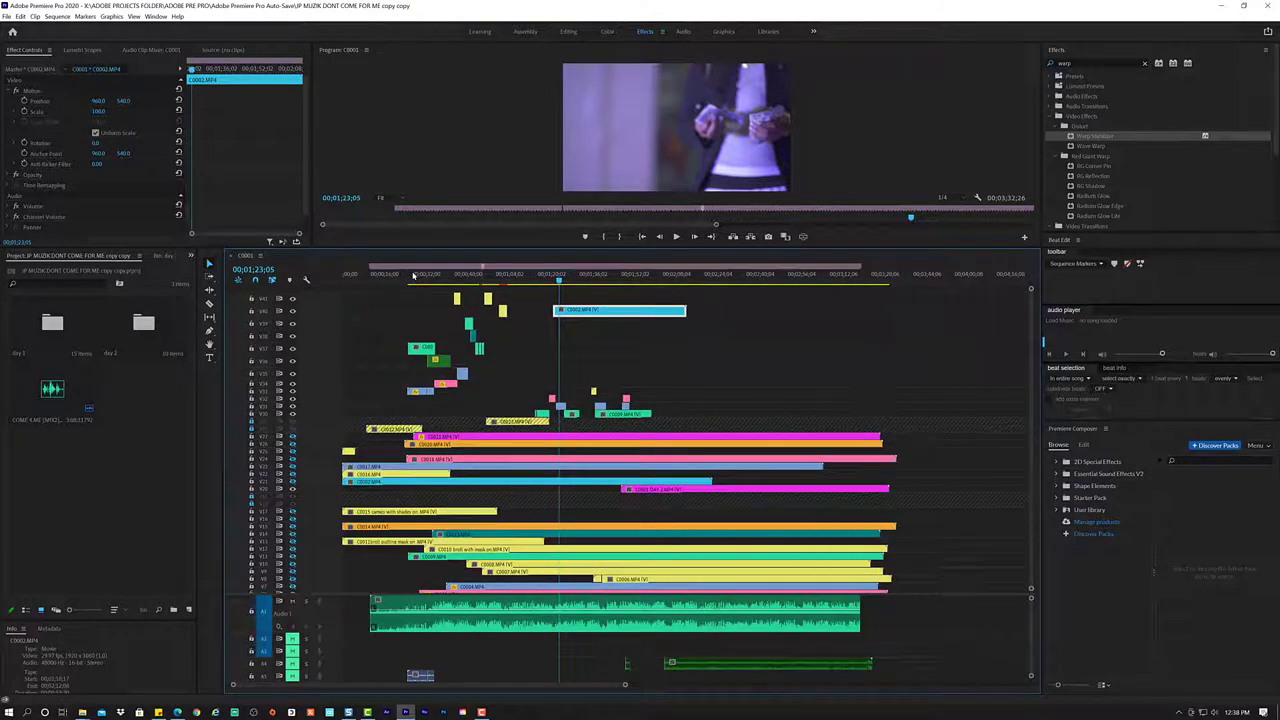
click(408, 281)
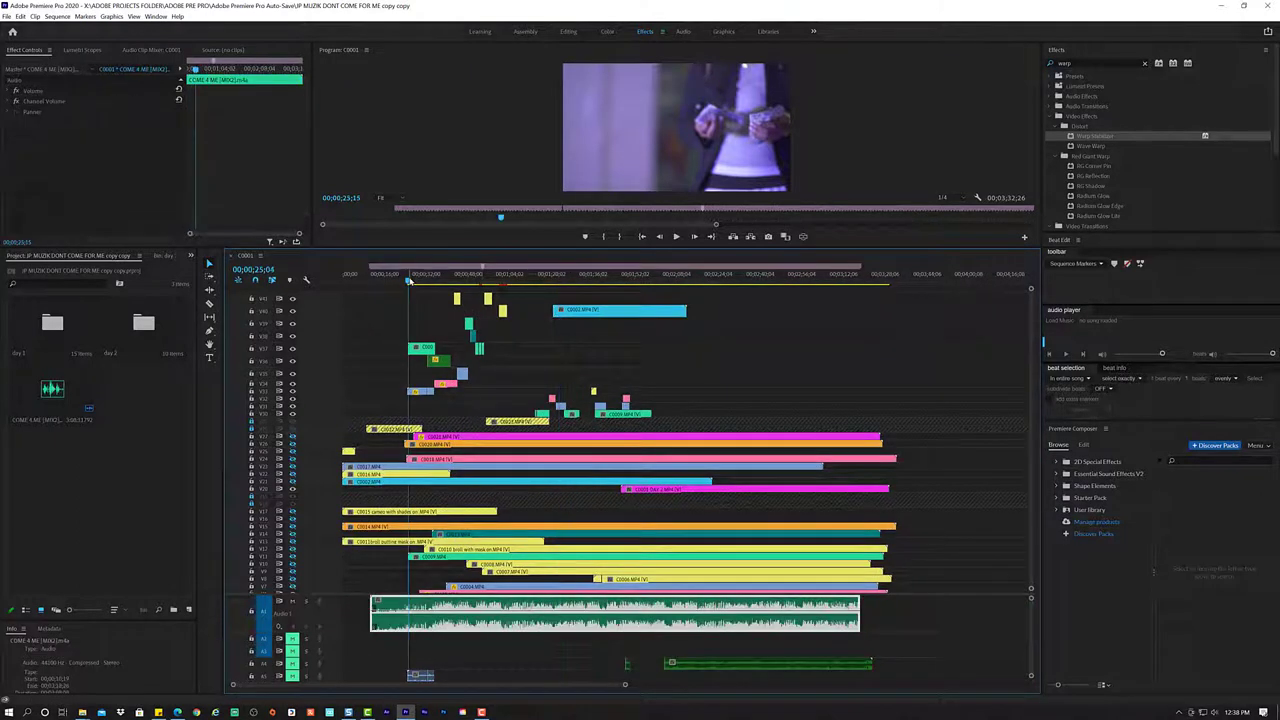
key(space)
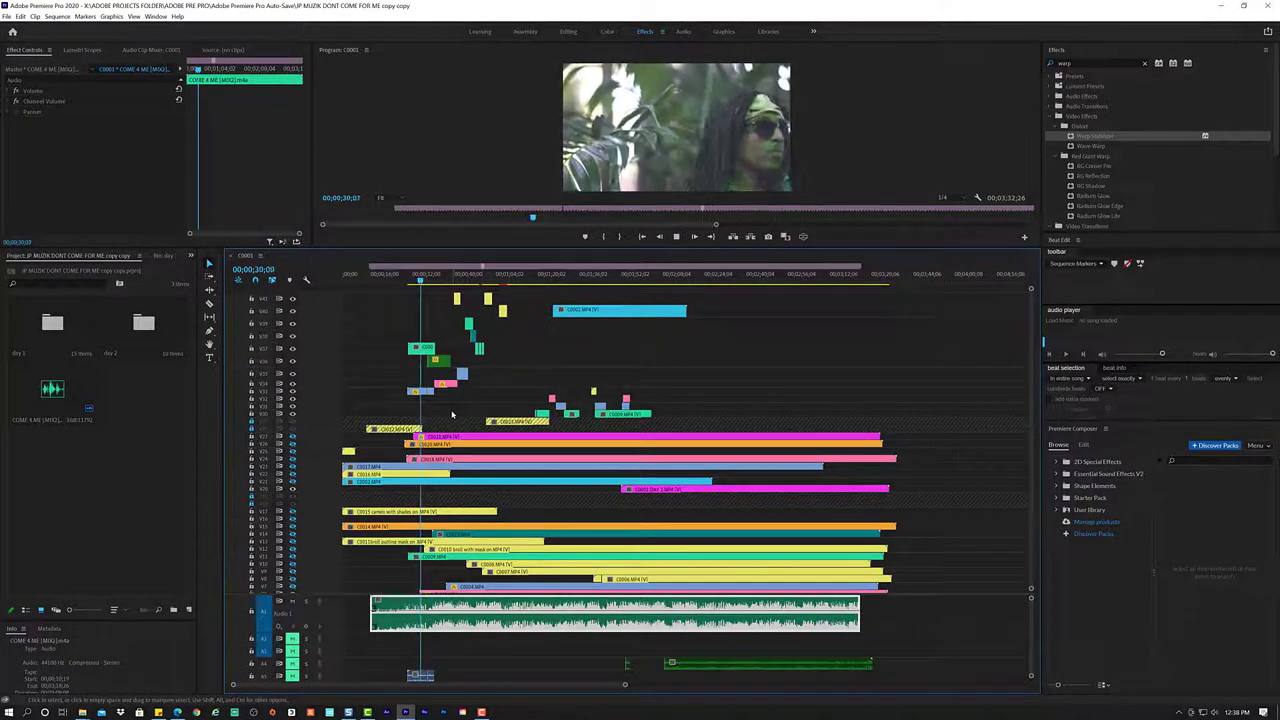
key(space)
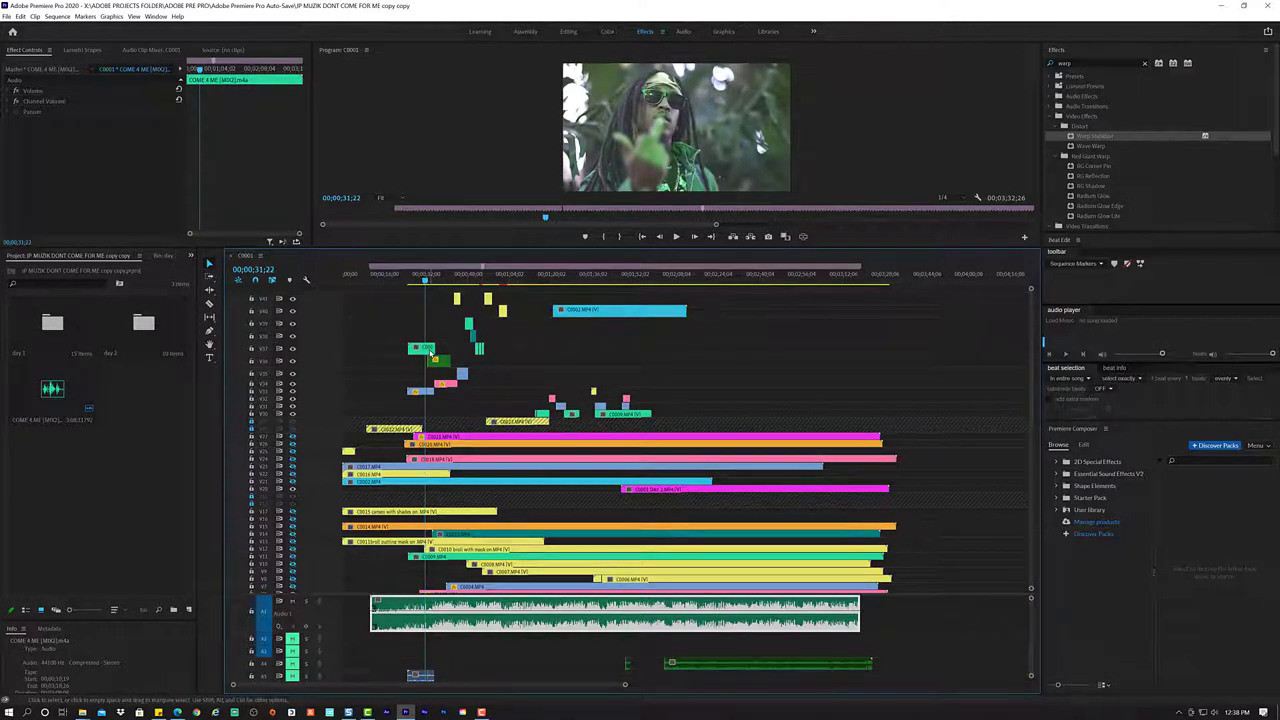
- Split the green C0009.MP4 clip on V37 at 31;22 and clear the selection
key(c)
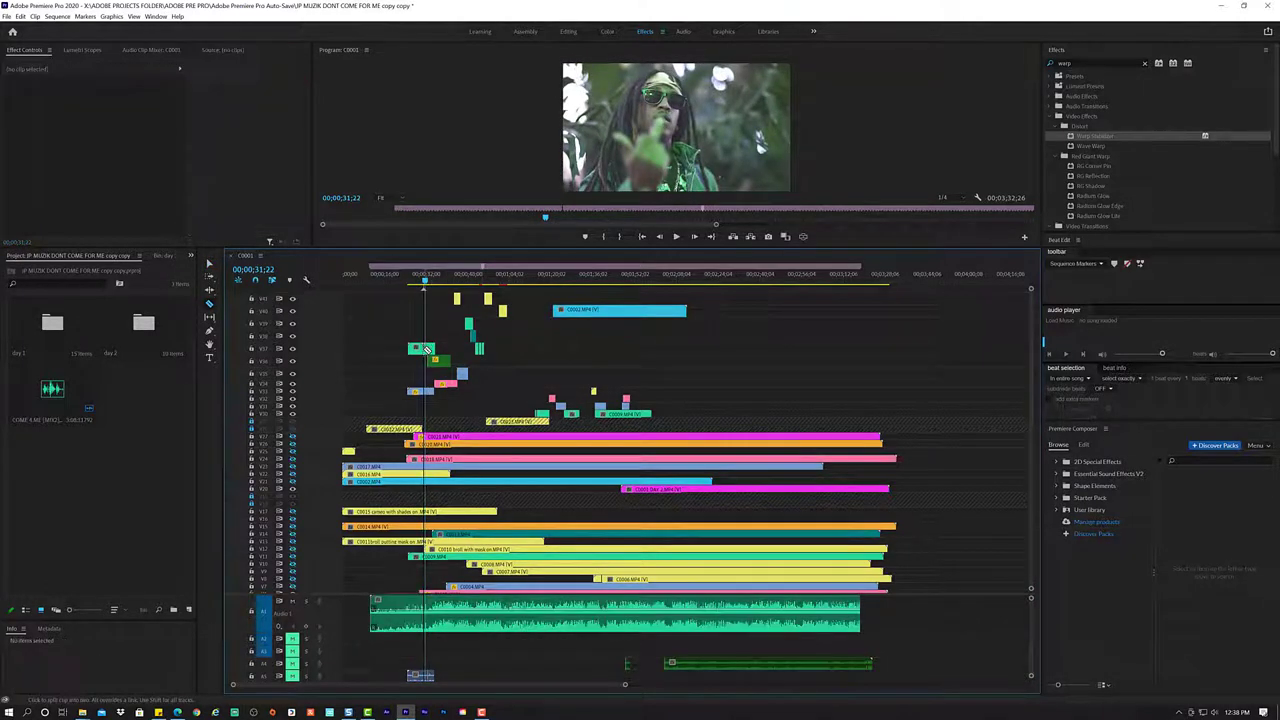
key(v)
click(406, 282)
key(space)
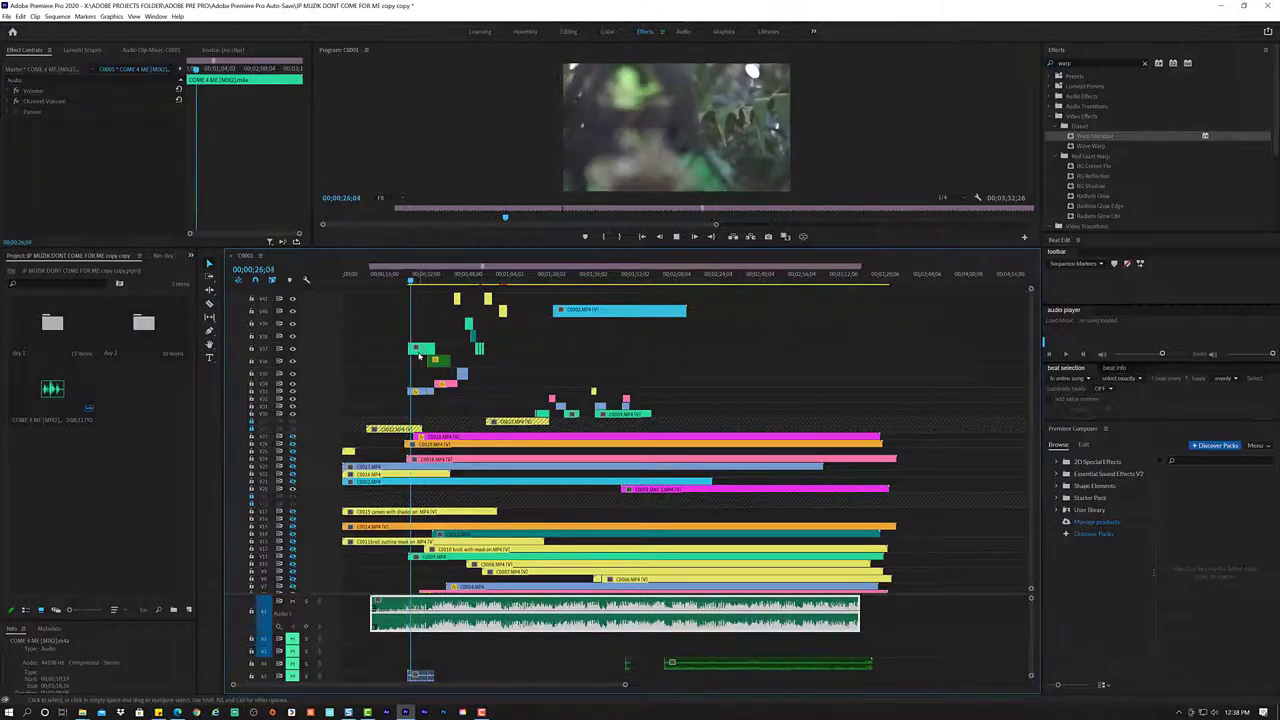
click(416, 356)
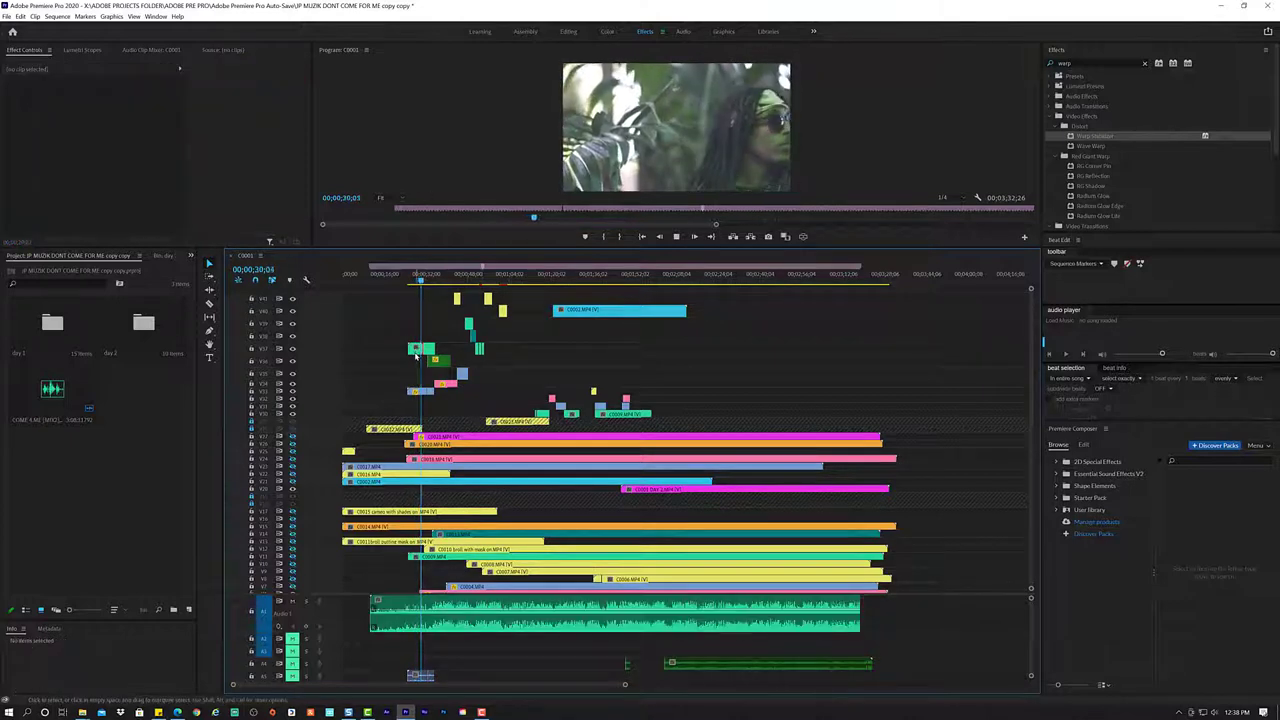
- Drag Warp Stabilizer onto the green C0009.MP4 clip near 25 seconds
click(416, 356)
key(space)
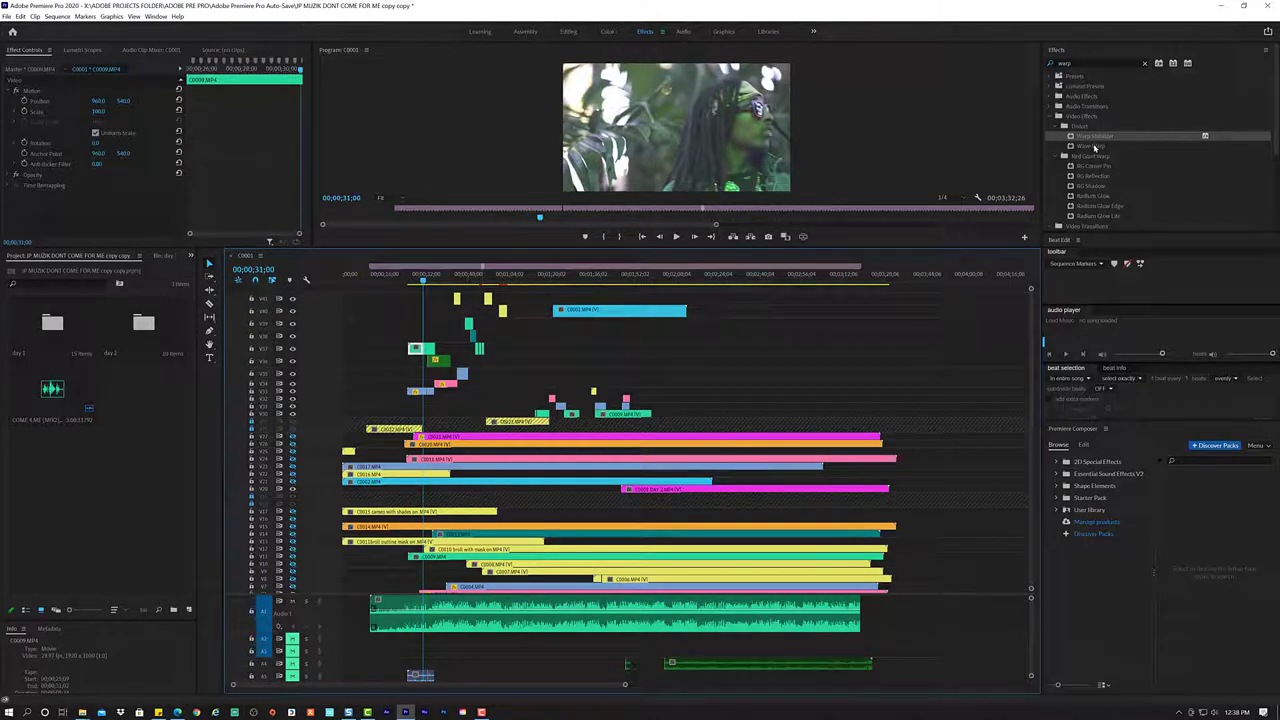
drag(1104, 140, 825, 166)
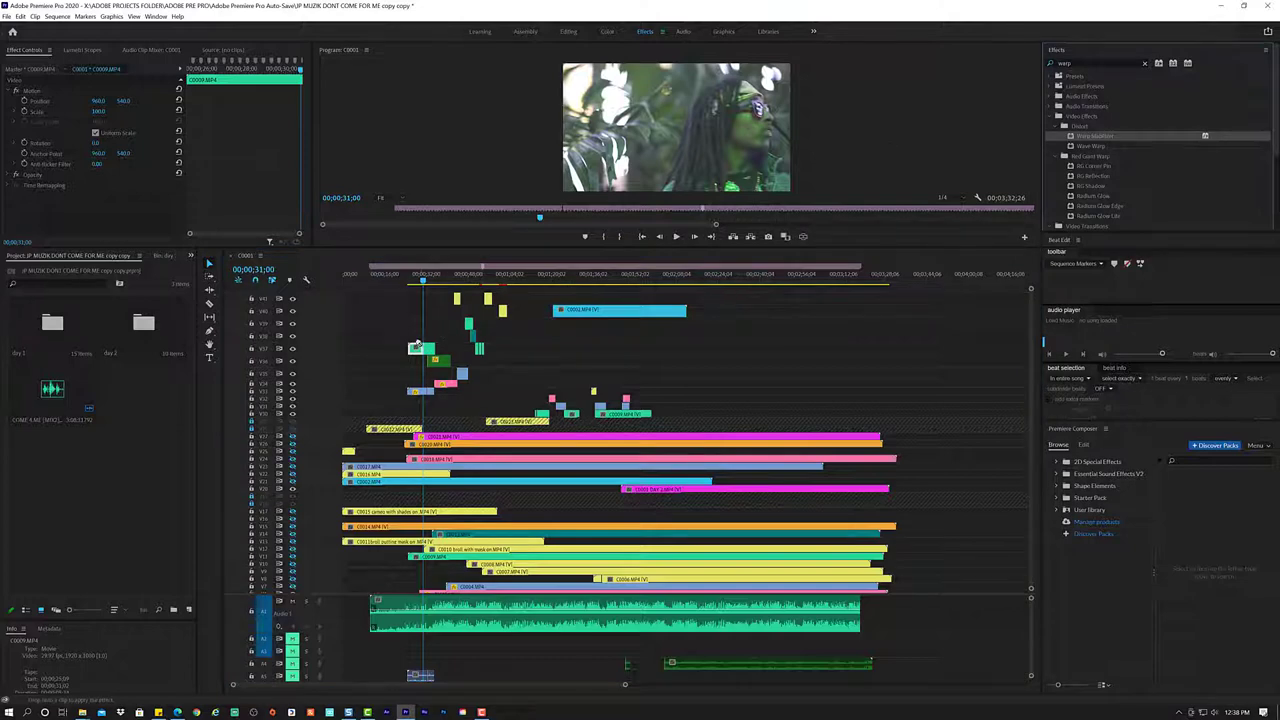
drag(418, 345, 418, 347)
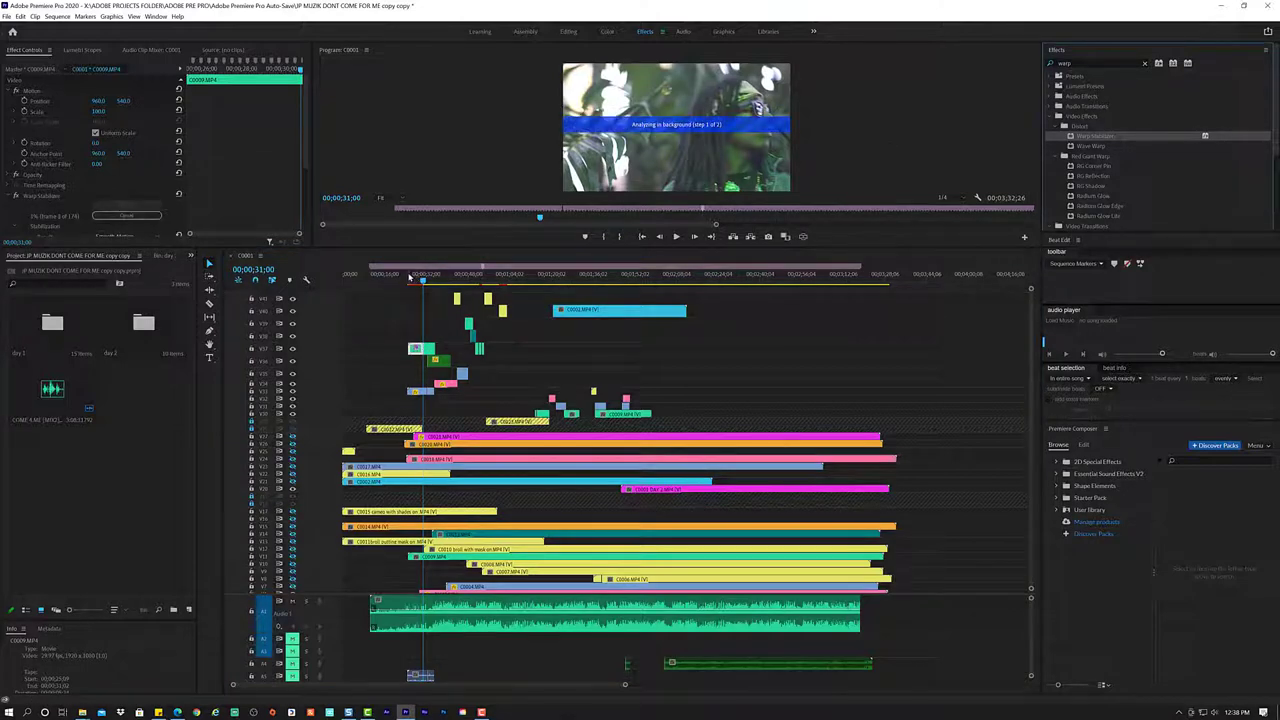
click(410, 279)
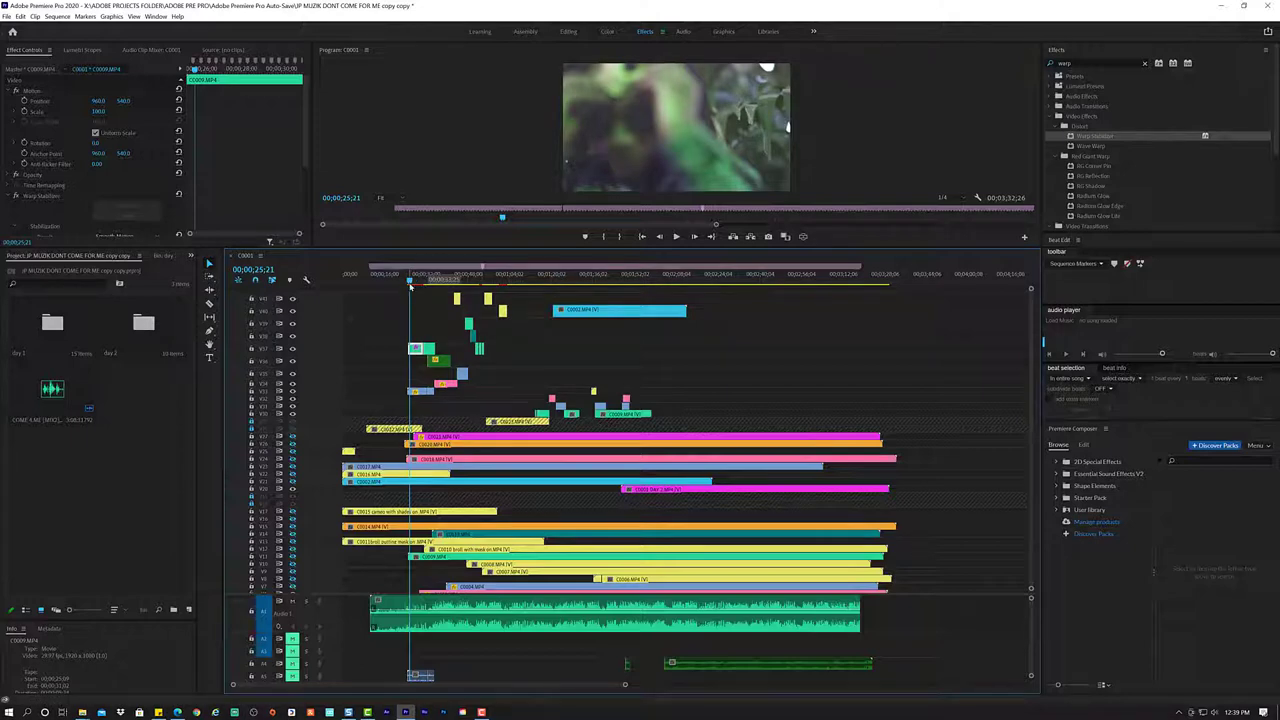
- Play back the stabilized footage from about 23;18 to check the result
drag(410, 281, 408, 282)
key(space)
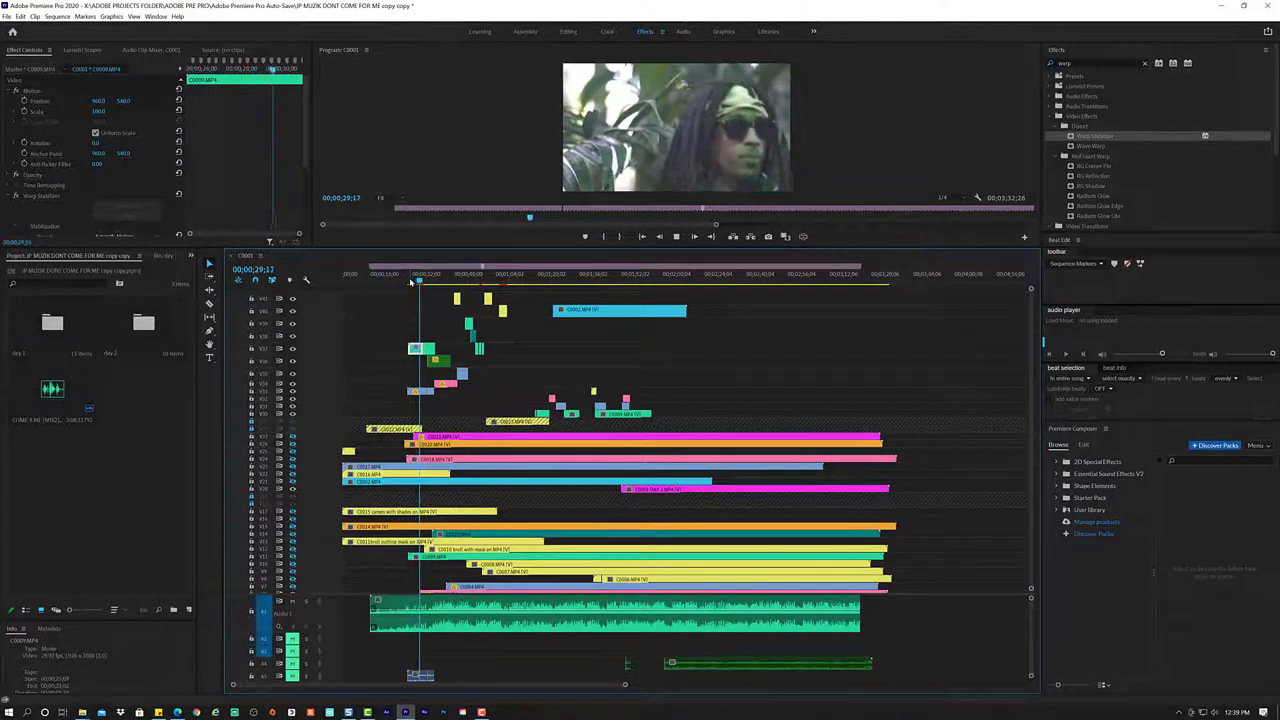
key(space)
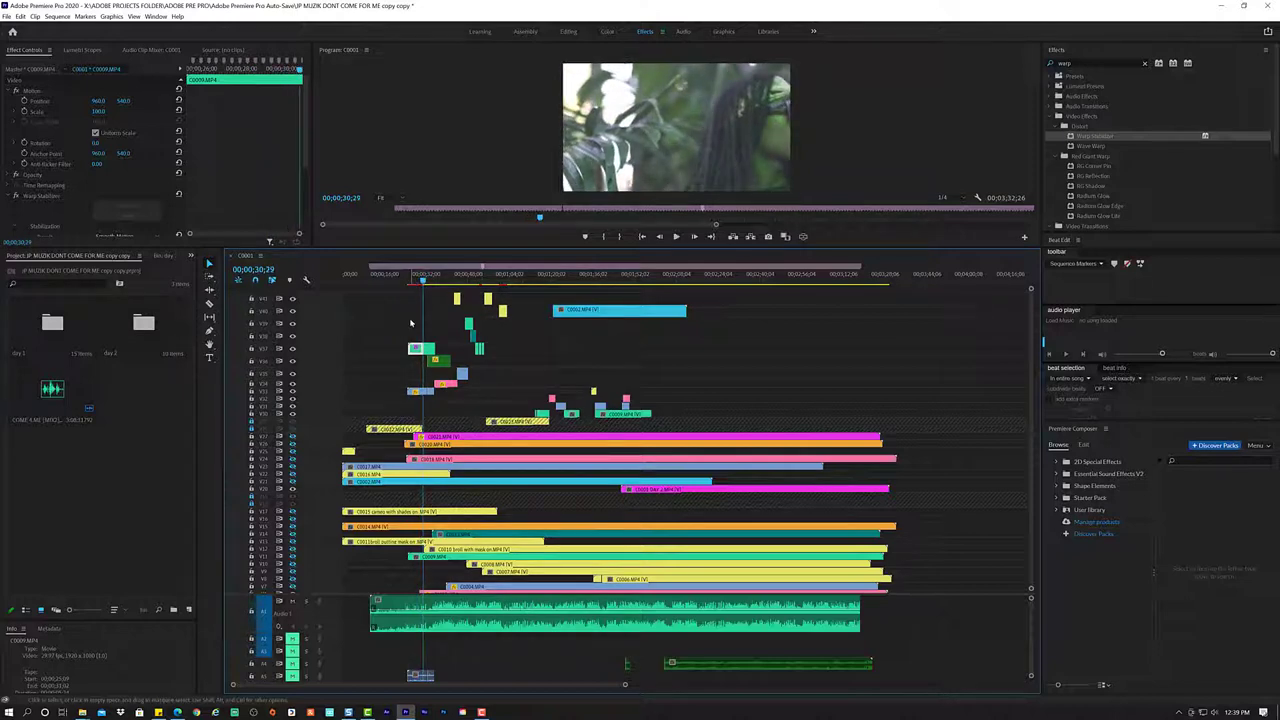
click(404, 281)
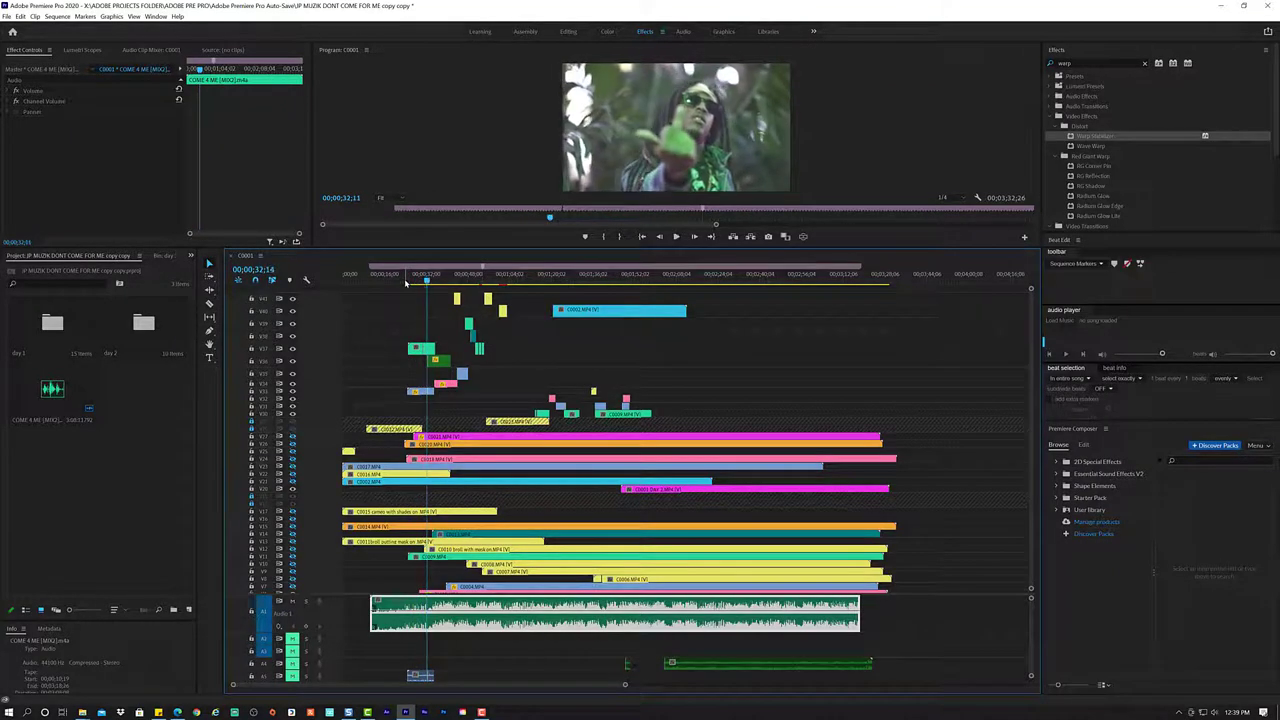
- Stop at 32;16 and open Clip Speed / Duration for the later C0009.MP4 piece
key(space)
click(429, 351)
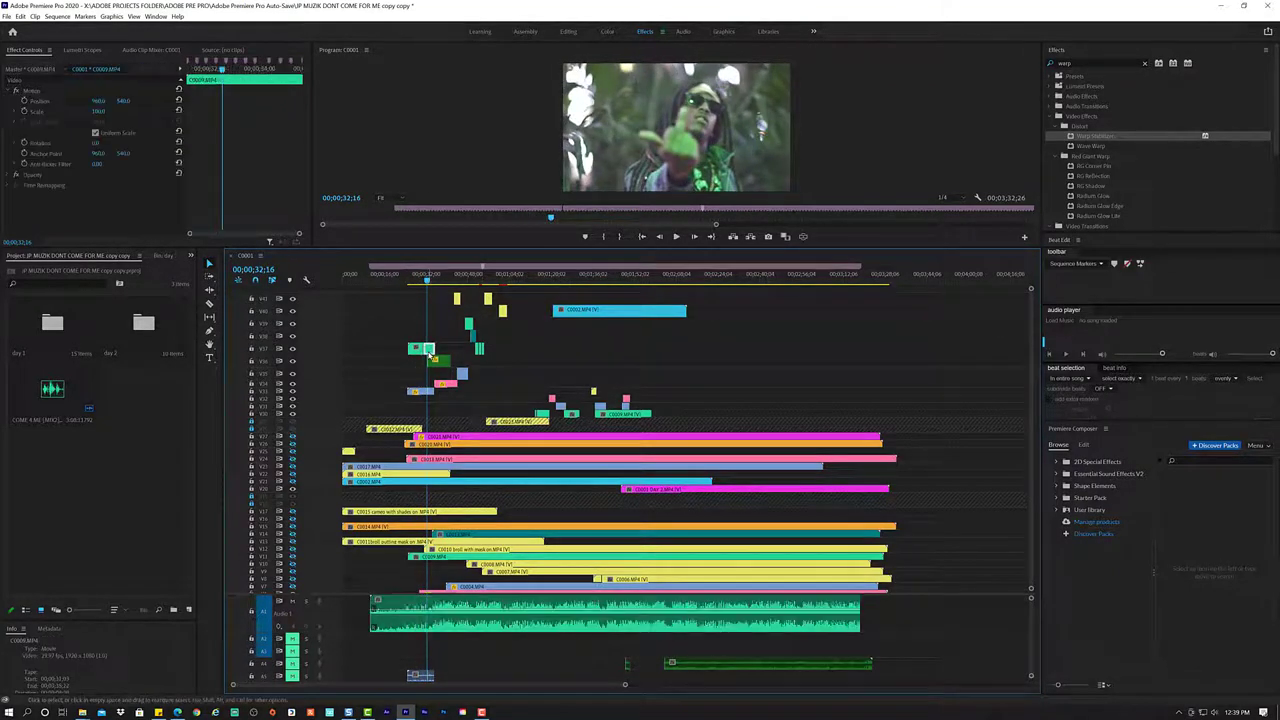
key(ctrl+r)
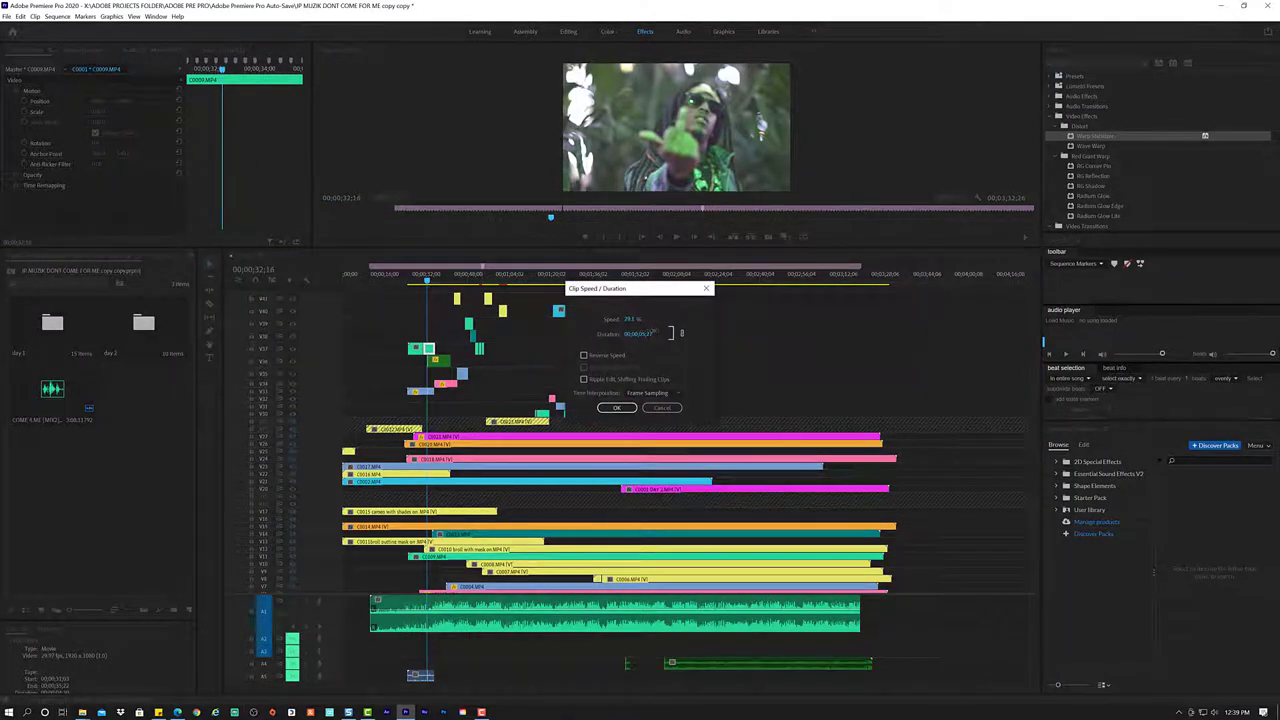
- Apply Optical Flow interpolation to the later C0009.MP4 piece at about 79% speed
click(658, 396)
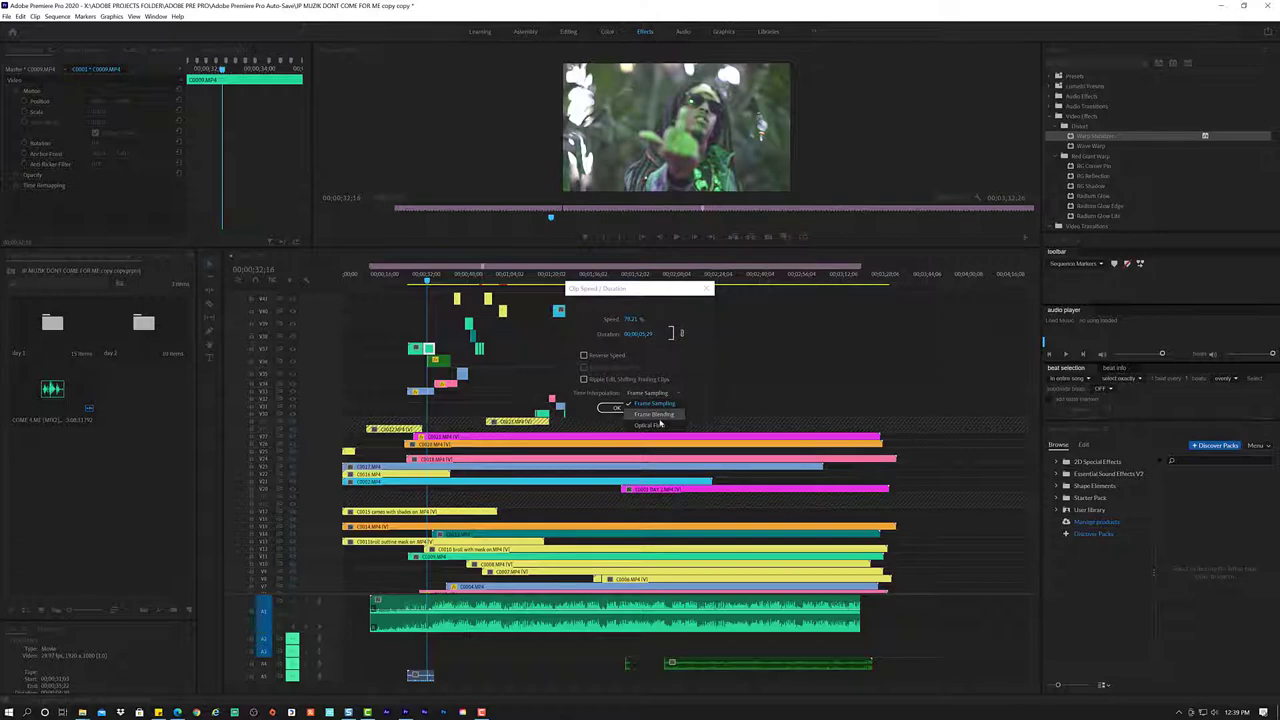
click(652, 424)
click(617, 408)
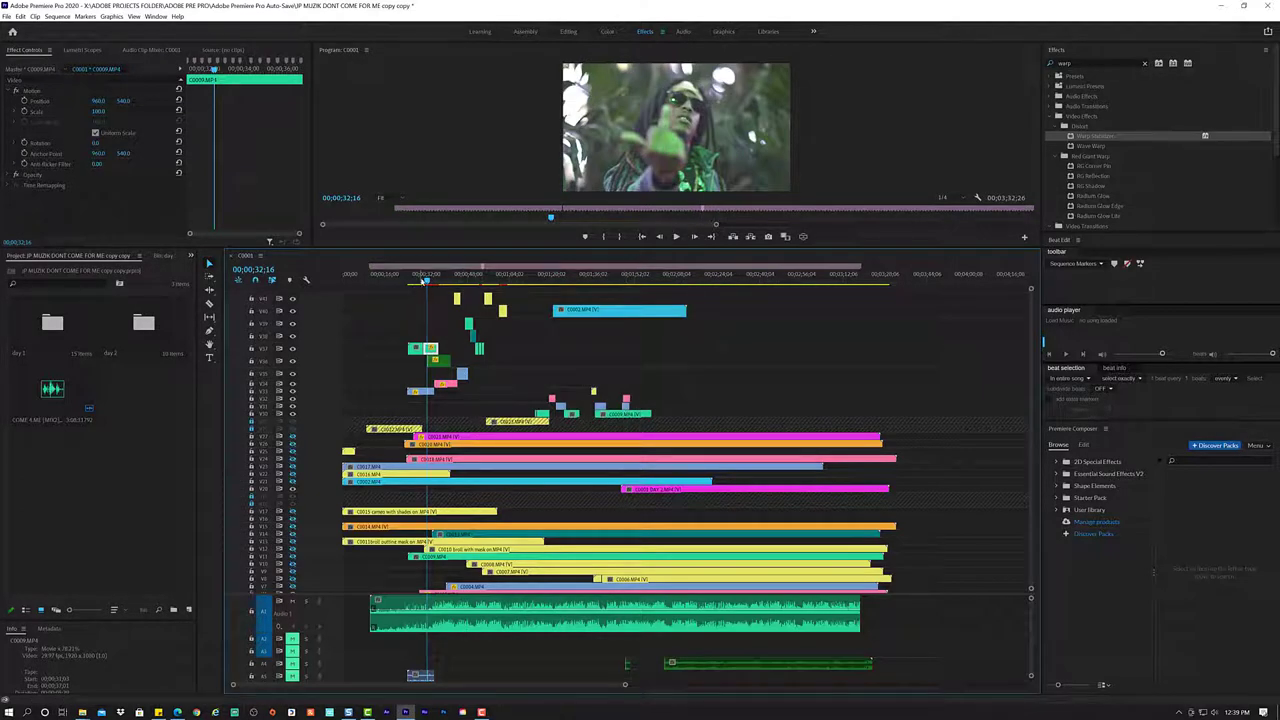
click(418, 282)
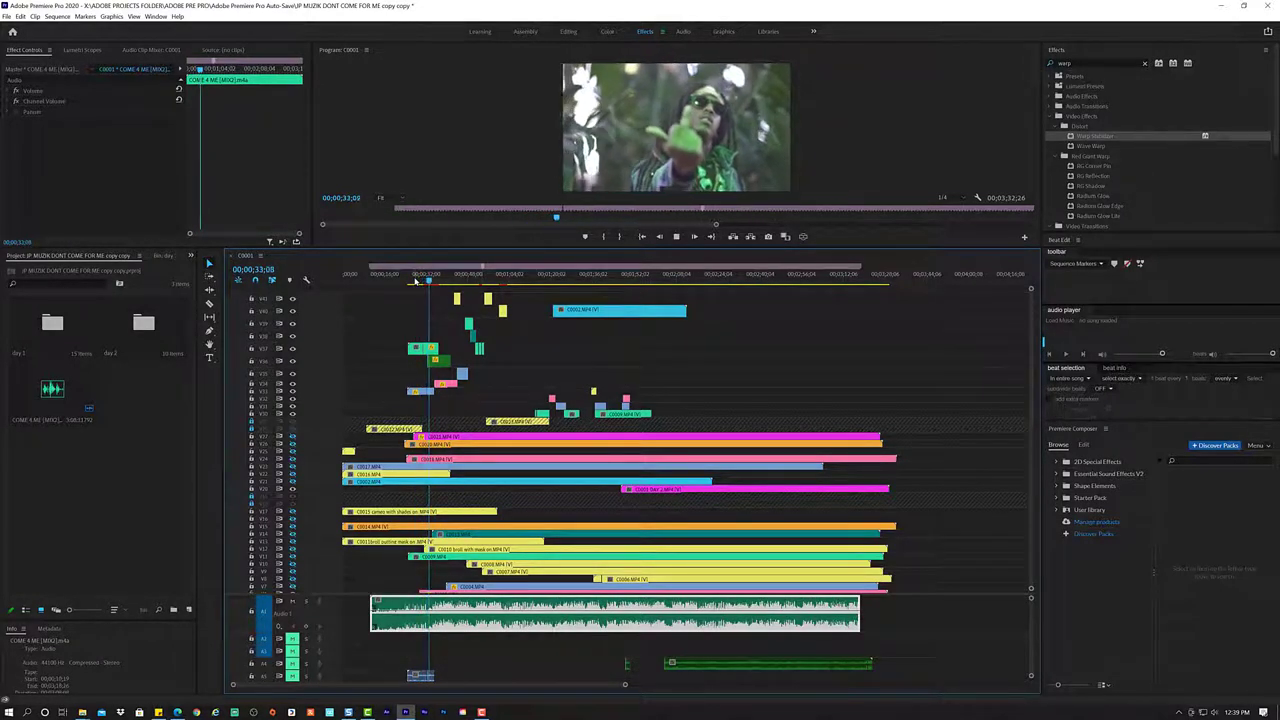
key(space)
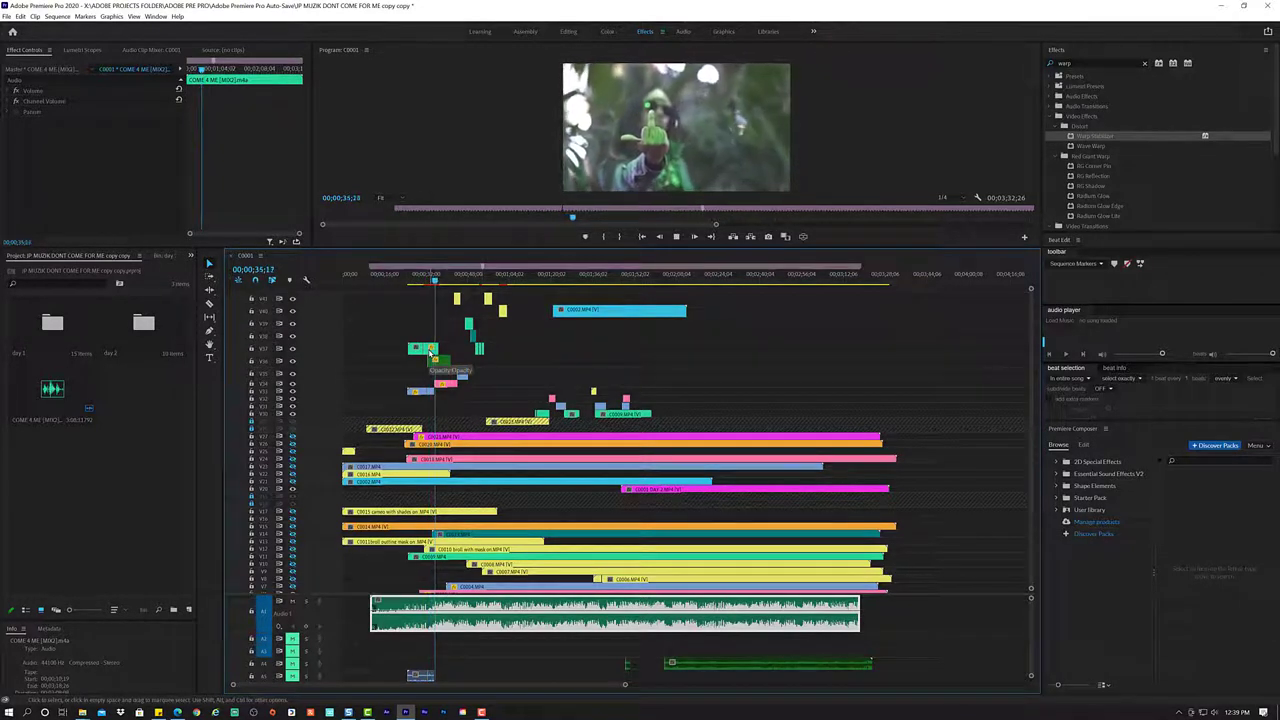
key(space)
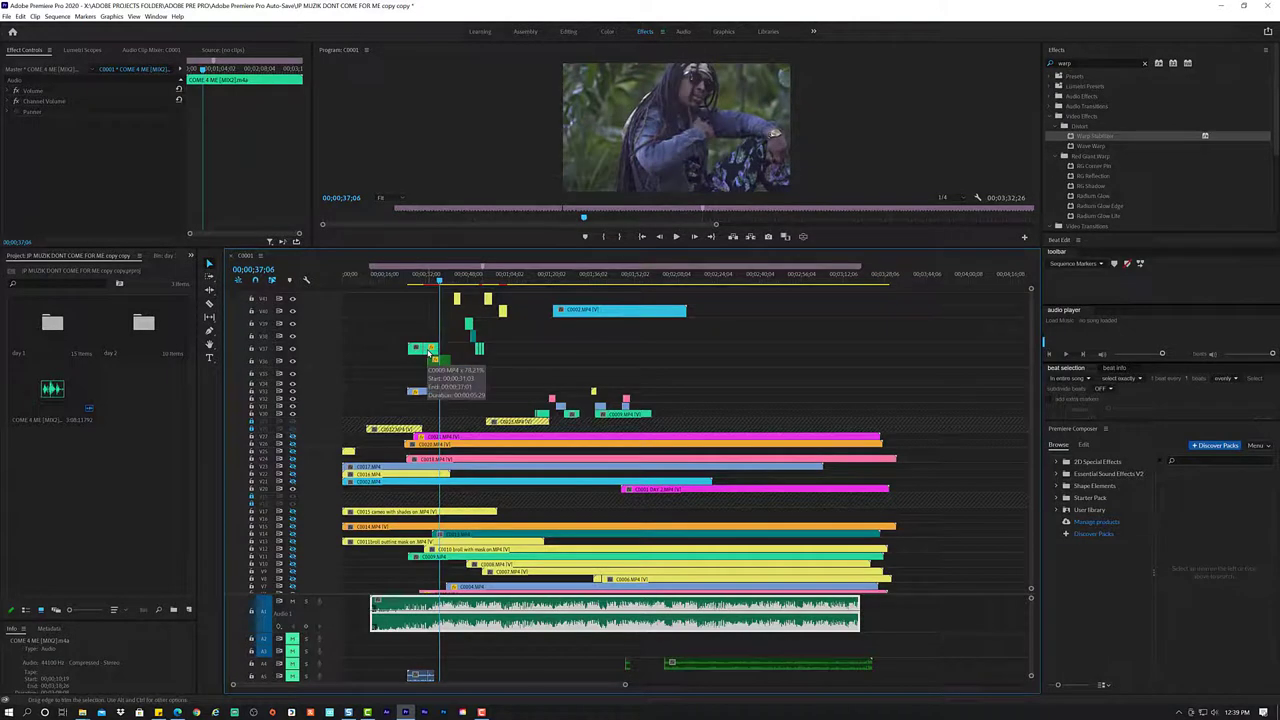
click(428, 281)
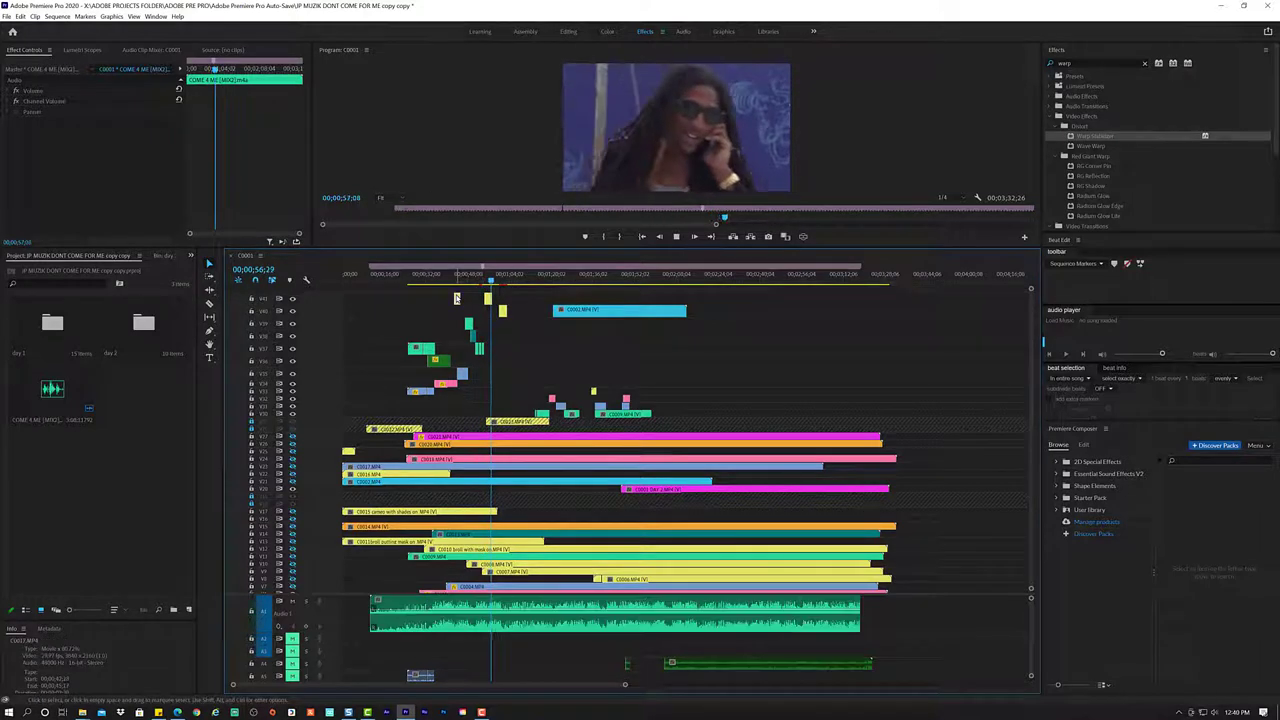
key(space)
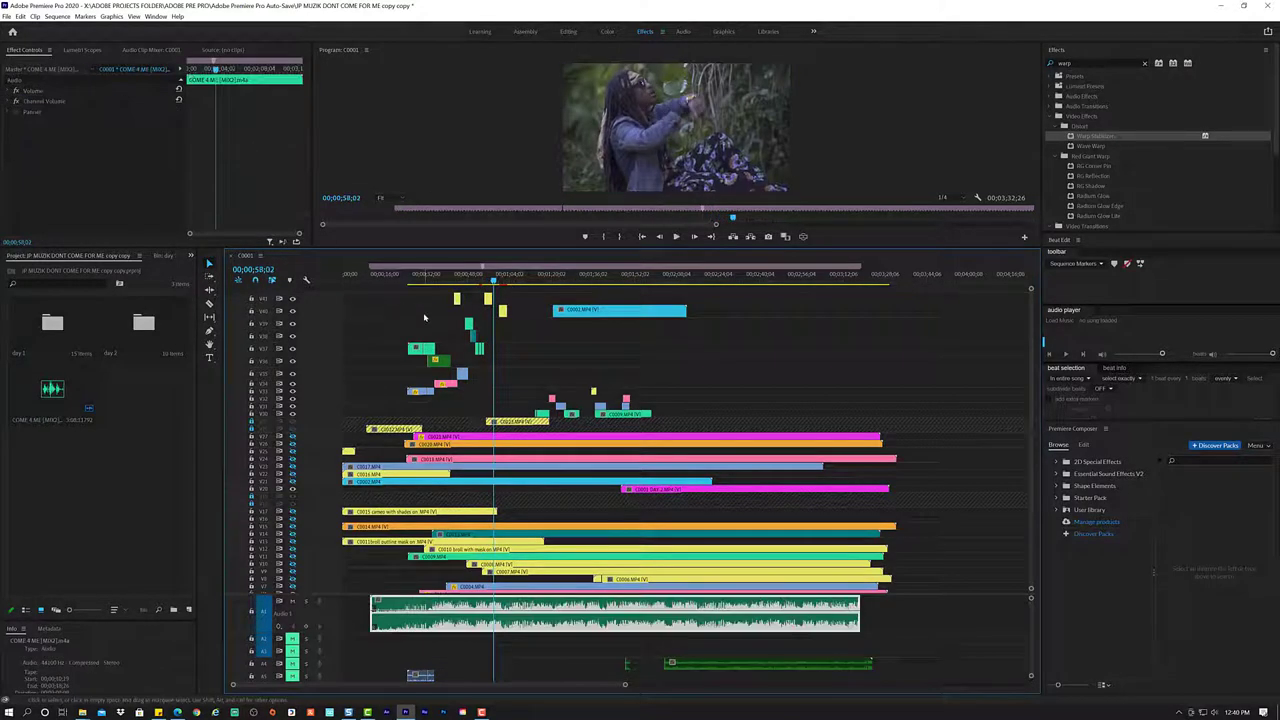
click(455, 298)
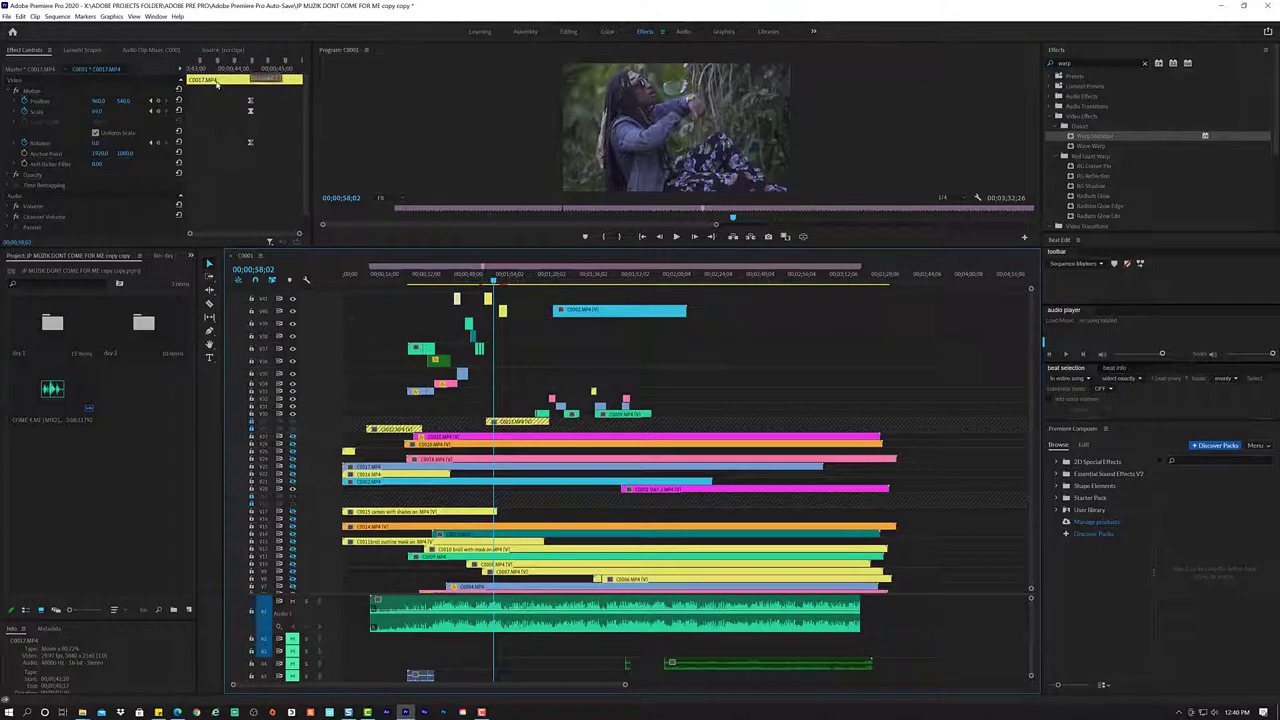
click(182, 79)
key(space)
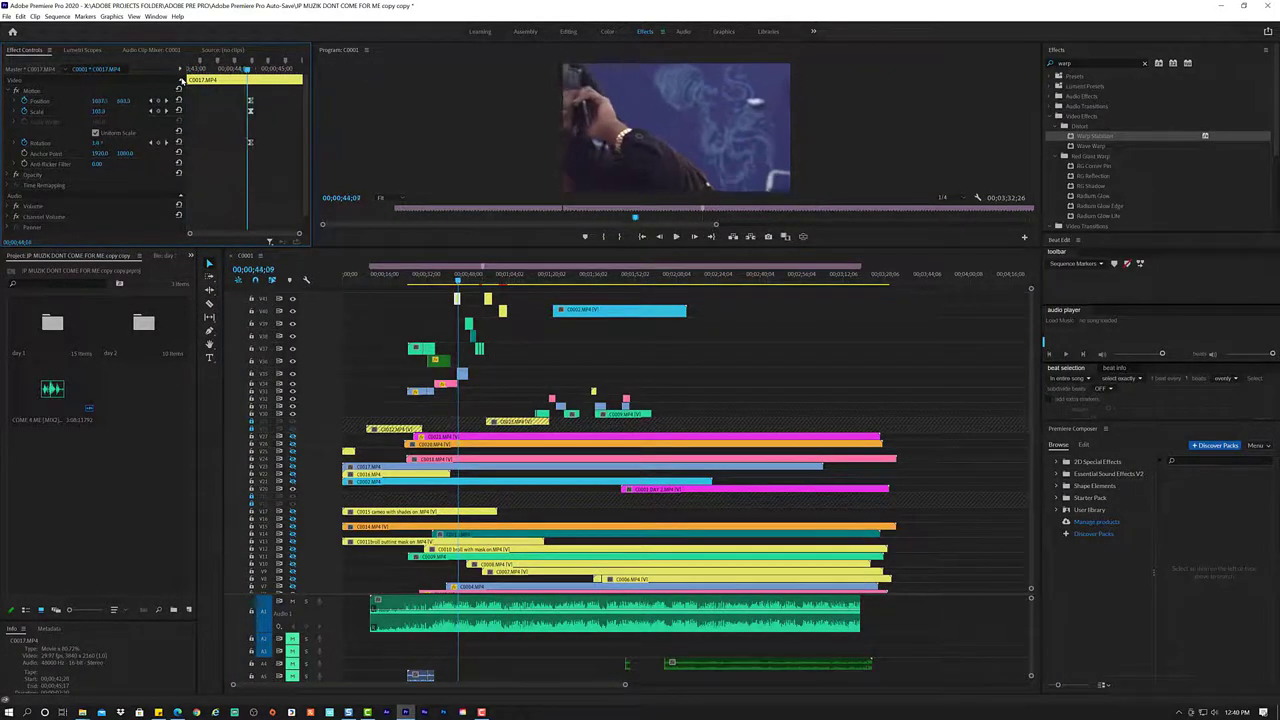
key(space)
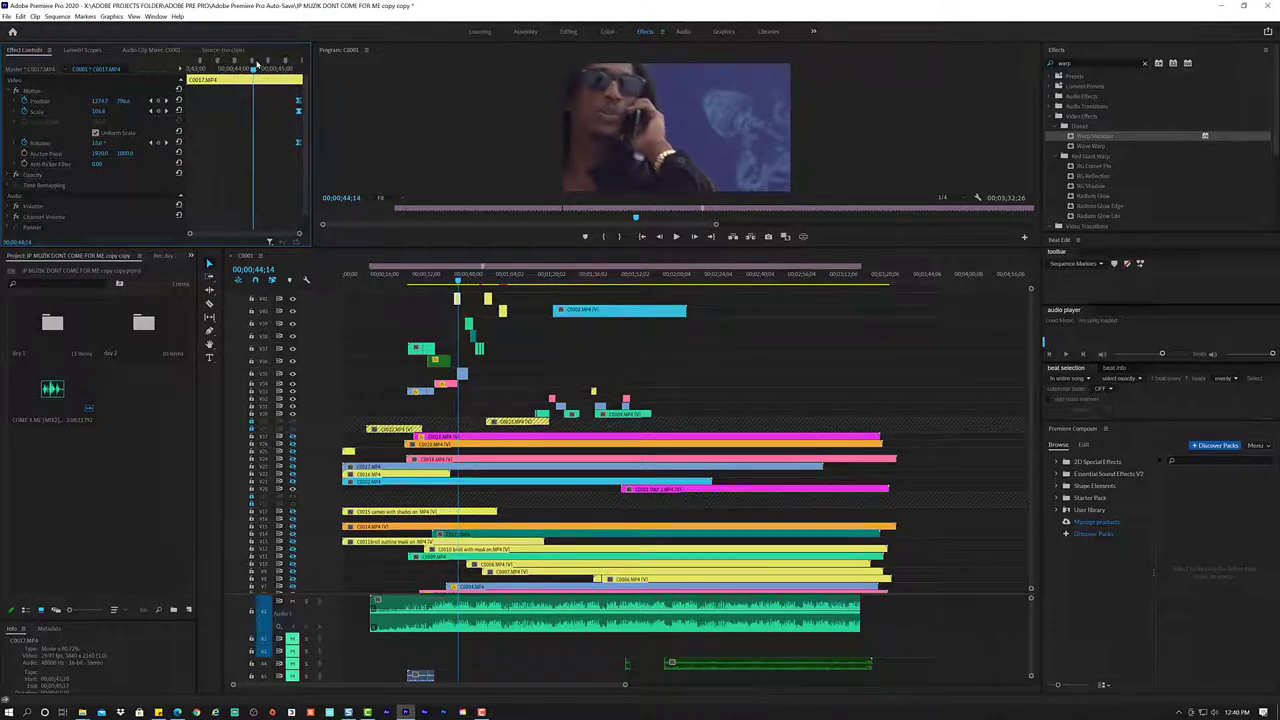
click(242, 70)
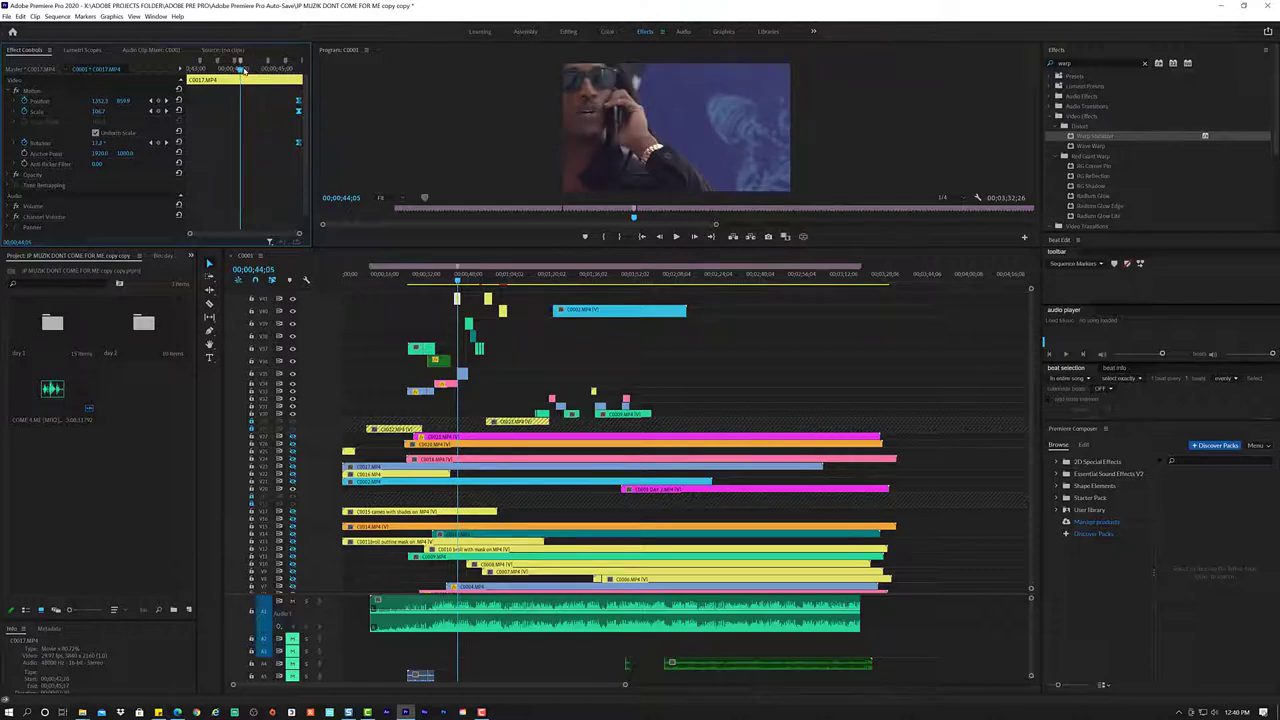
mouse_move(242, 62)
mouse_down()
mouse_move(252, 66)
mouse_move(178, 88)
mouse_up()
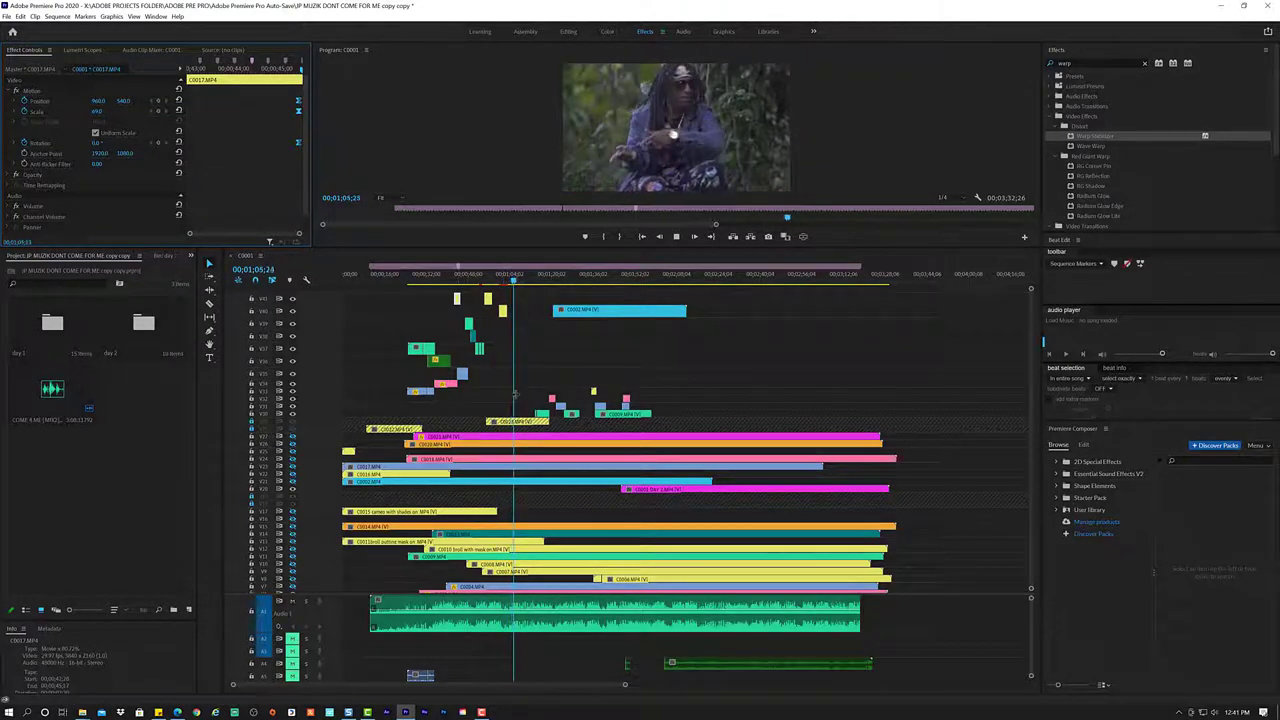
key(space)
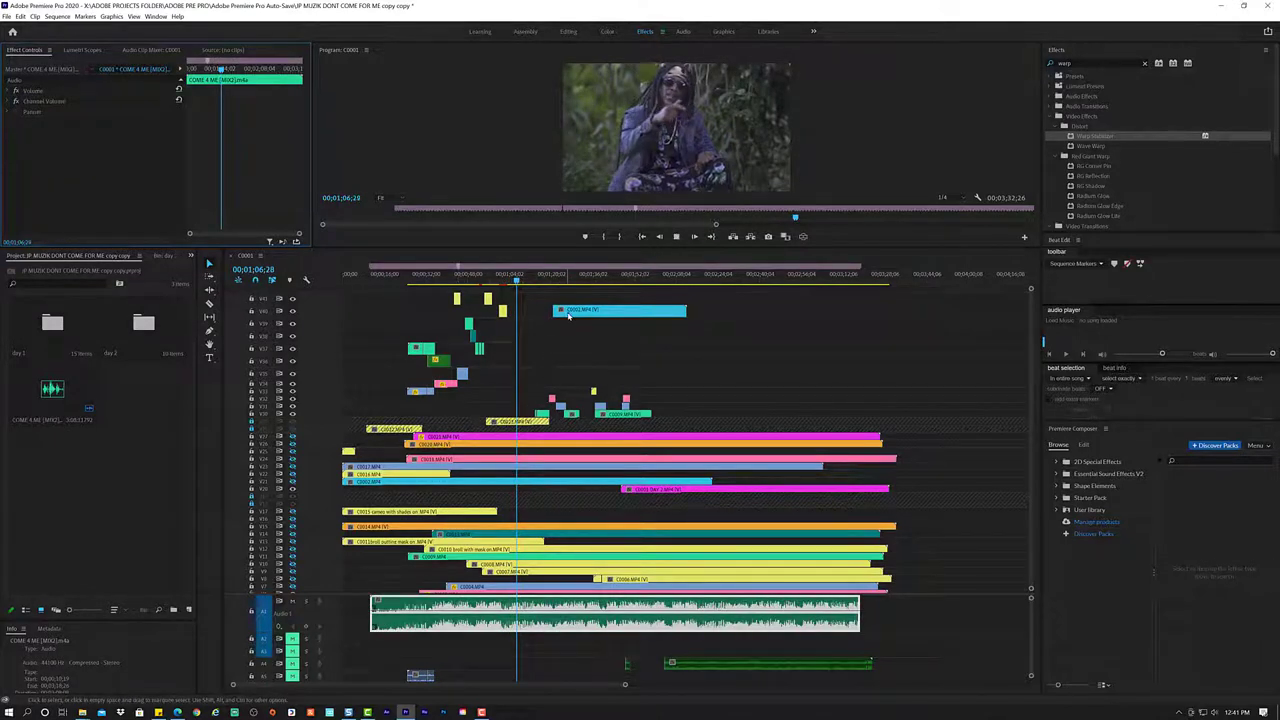
- Trim the start of the C0002 clip on the top track later
mouse_move(568, 314)
mouse_down()
mouse_move(594, 311)
mouse_move(557, 311)
mouse_move(607, 310)
mouse_up()
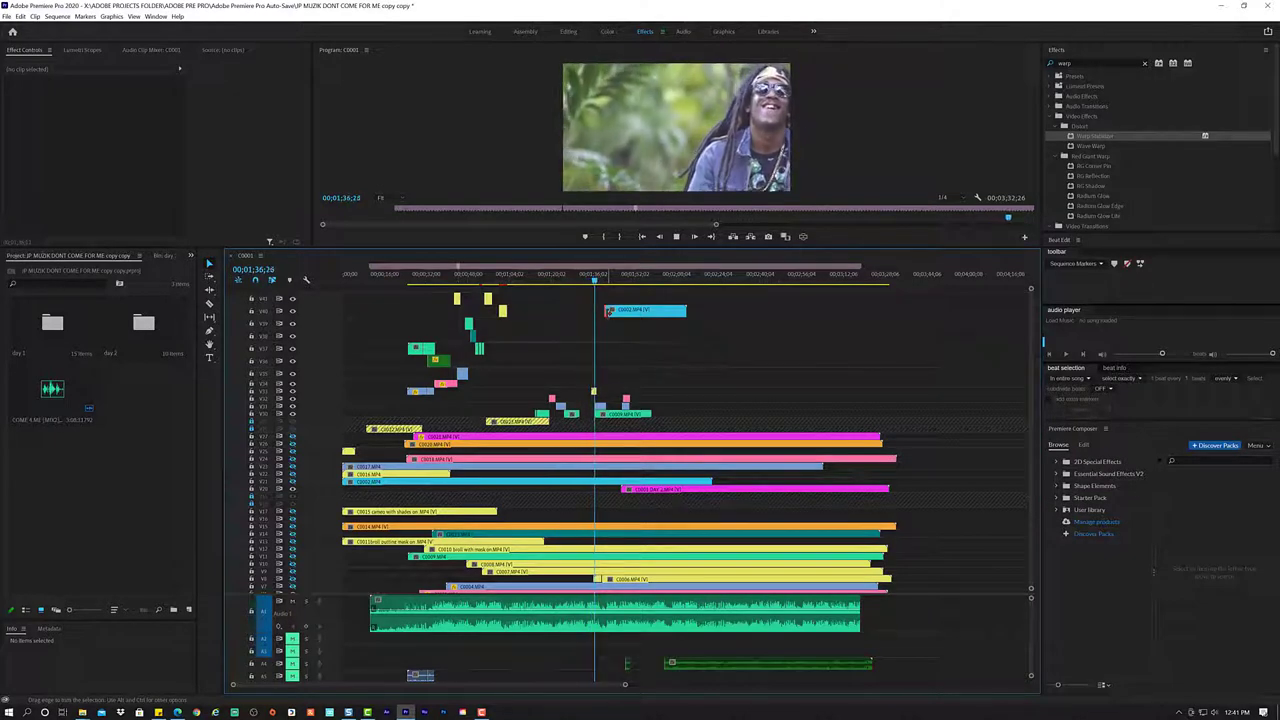
drag(606, 311, 634, 310)
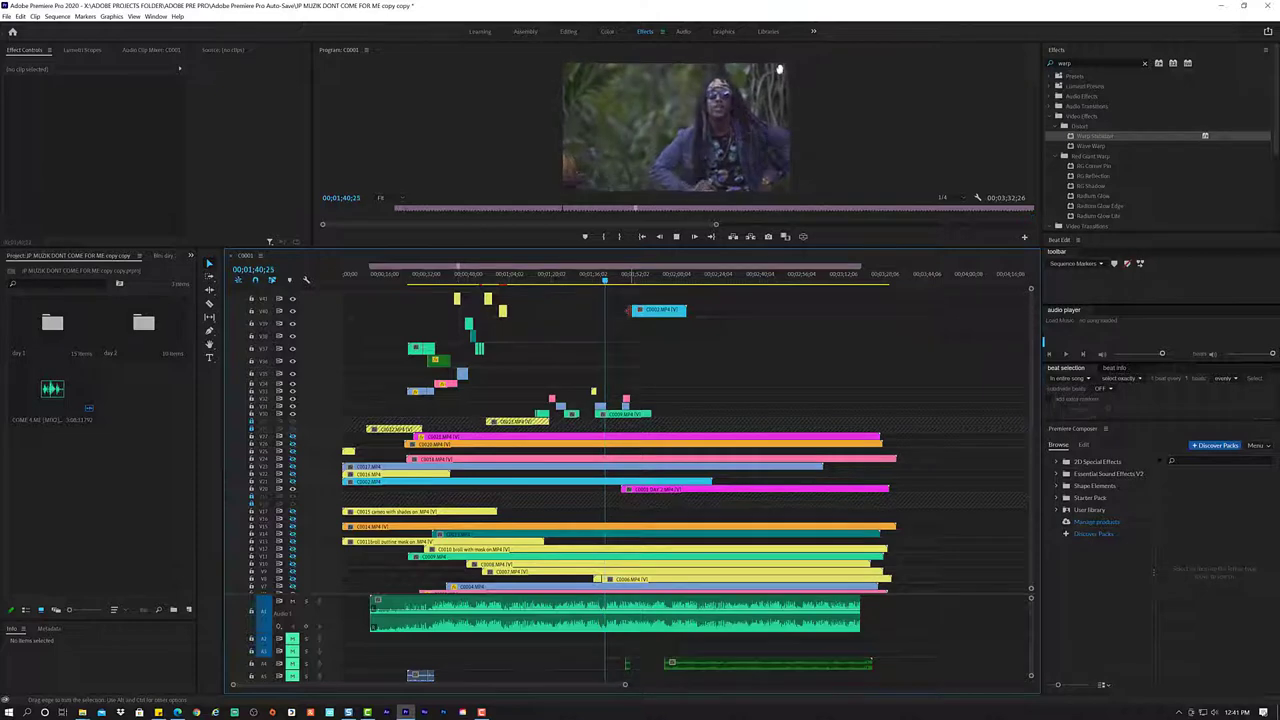
key(space)
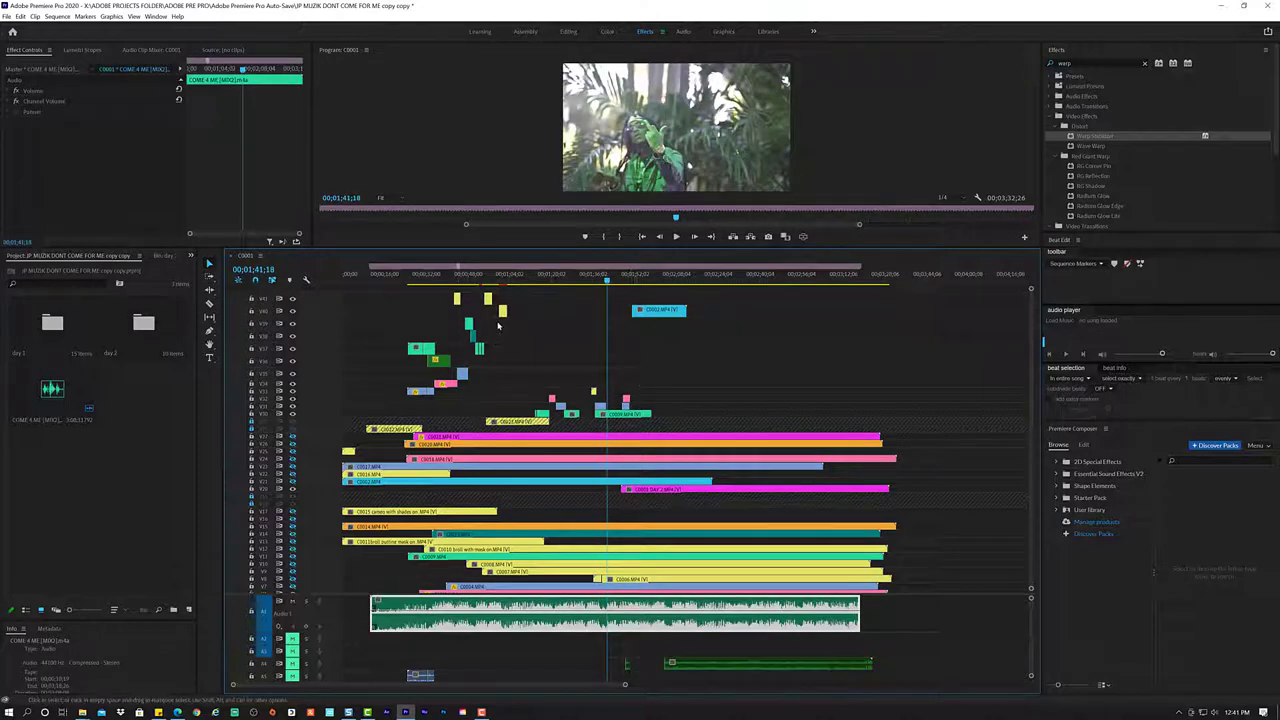
- Shift the small yellow clips, including C0017.MP4, later along the upper tracks while previewing from 41 seconds
mouse_move(503, 313)
mouse_down()
mouse_move(592, 327)
mouse_move(606, 313)
mouse_up()
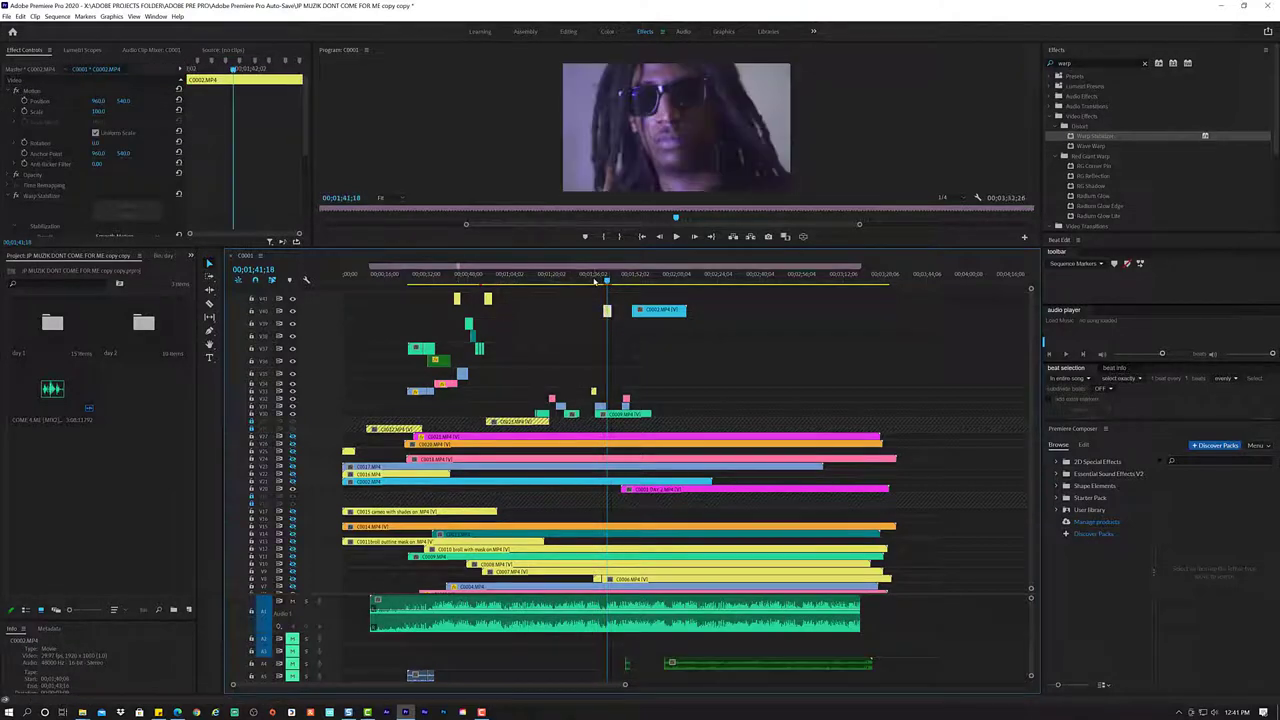
click(451, 284)
key(space)
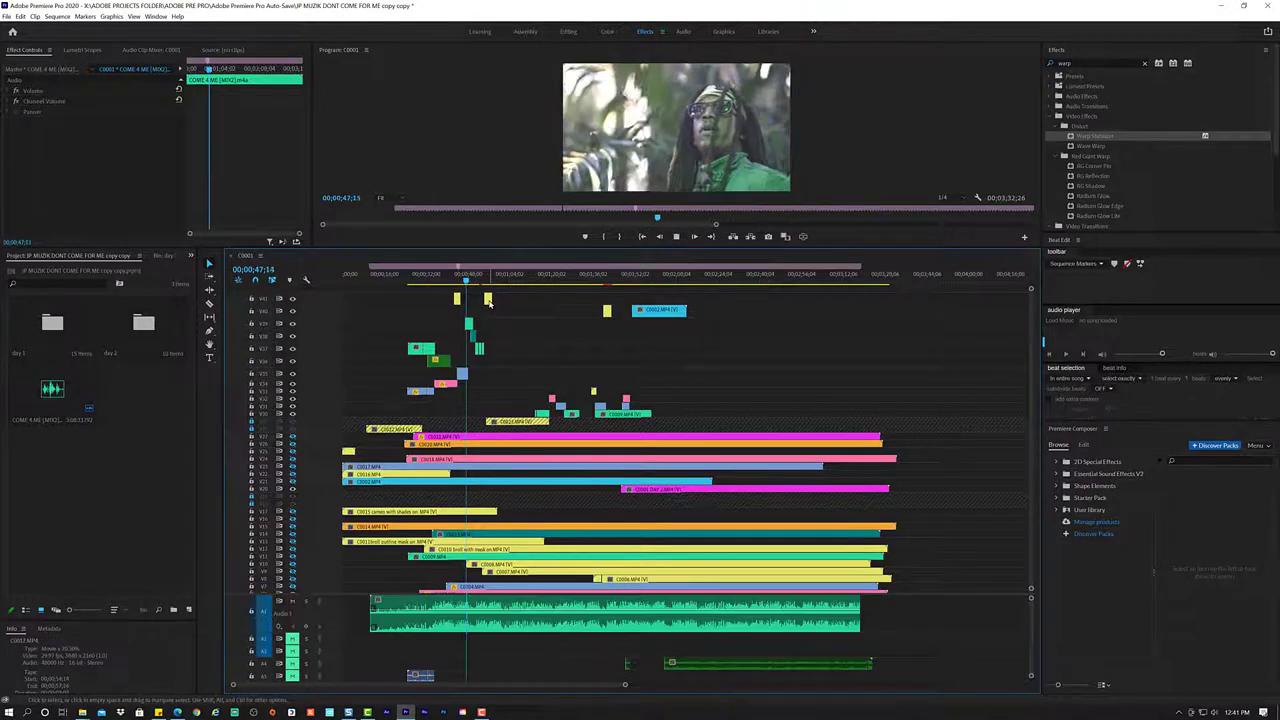
drag(487, 299, 539, 298)
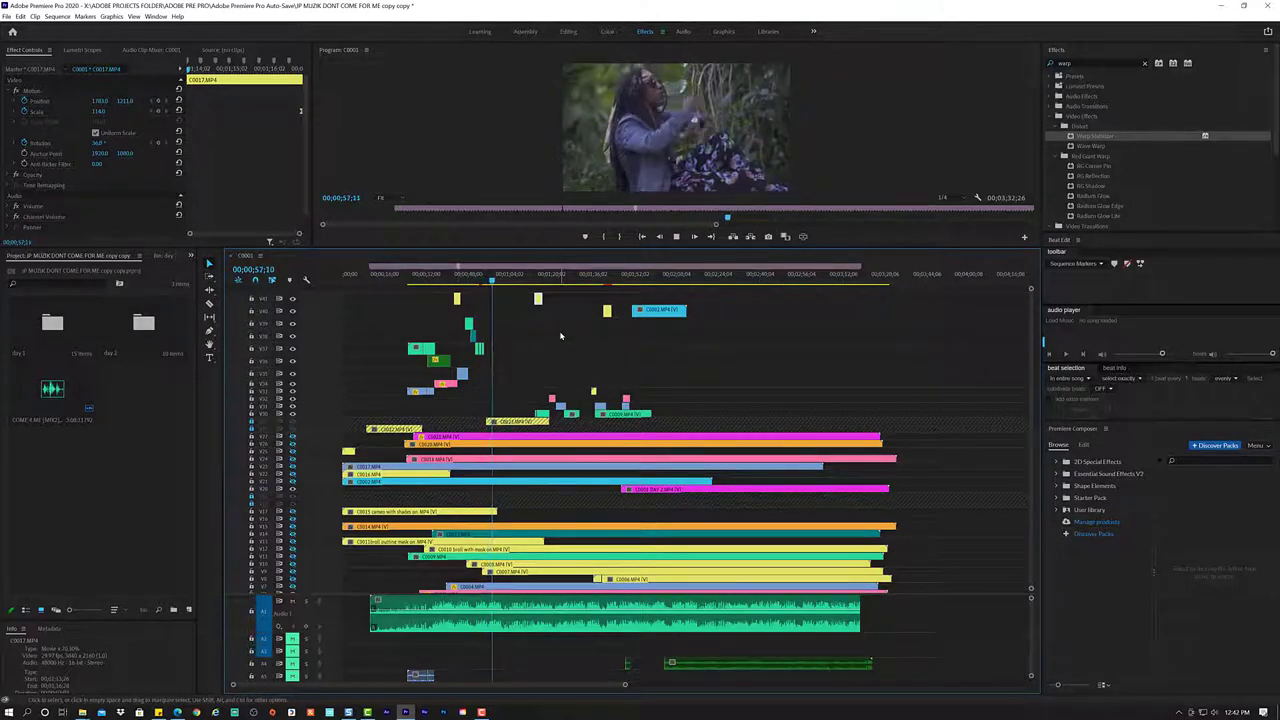
key(d)
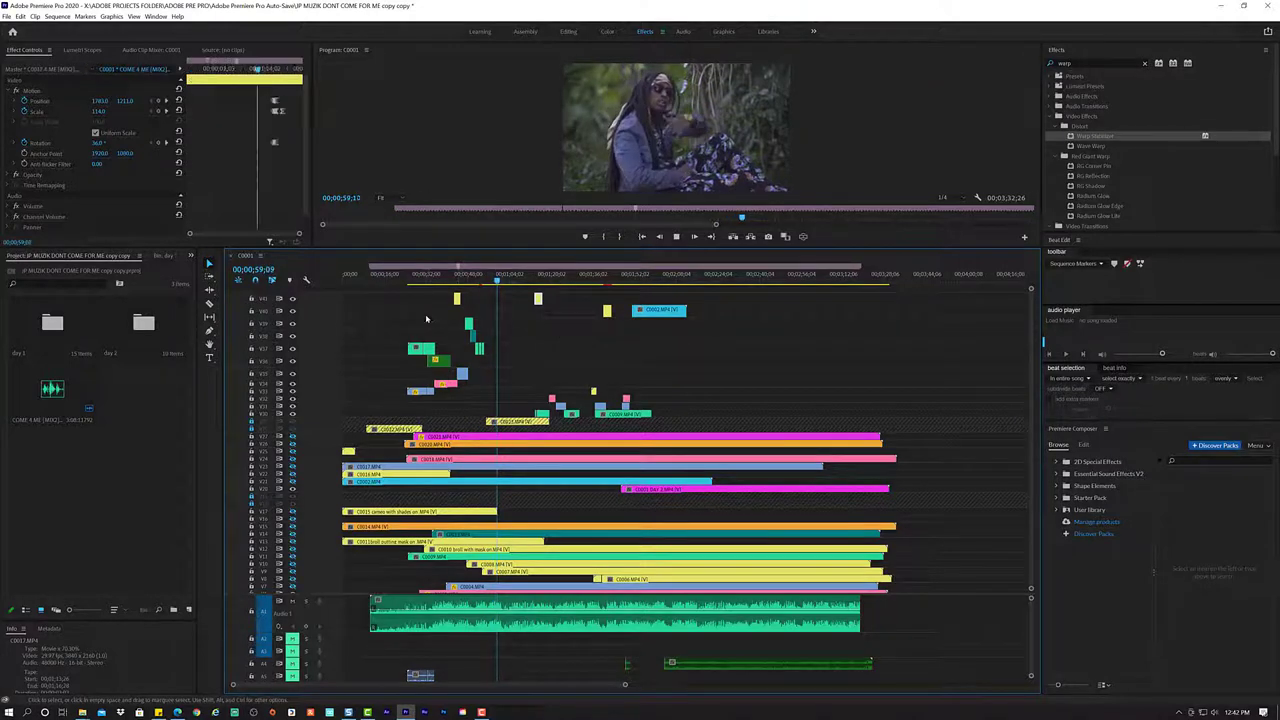
key(space)
click(457, 298)
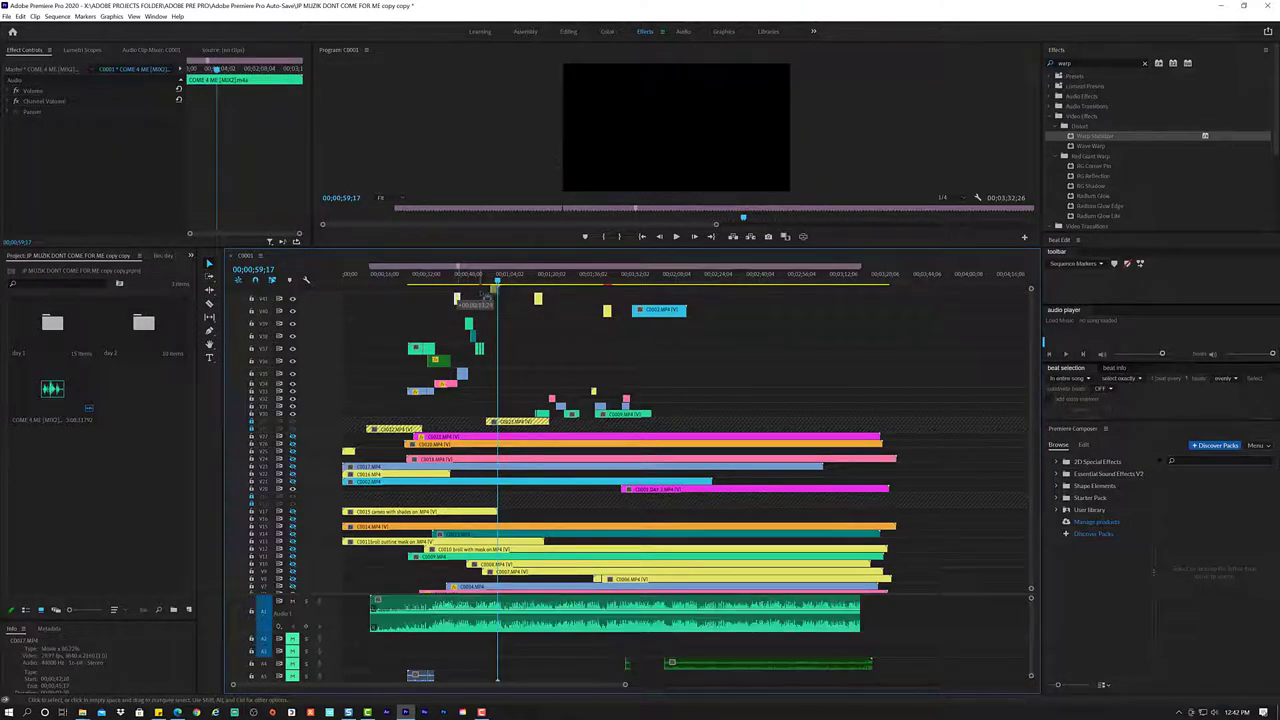
- Nudge the small C0017 clip later and play from 41;18 to check its placement
drag(488, 298, 498, 298)
key(space)
click(451, 281)
key(d)
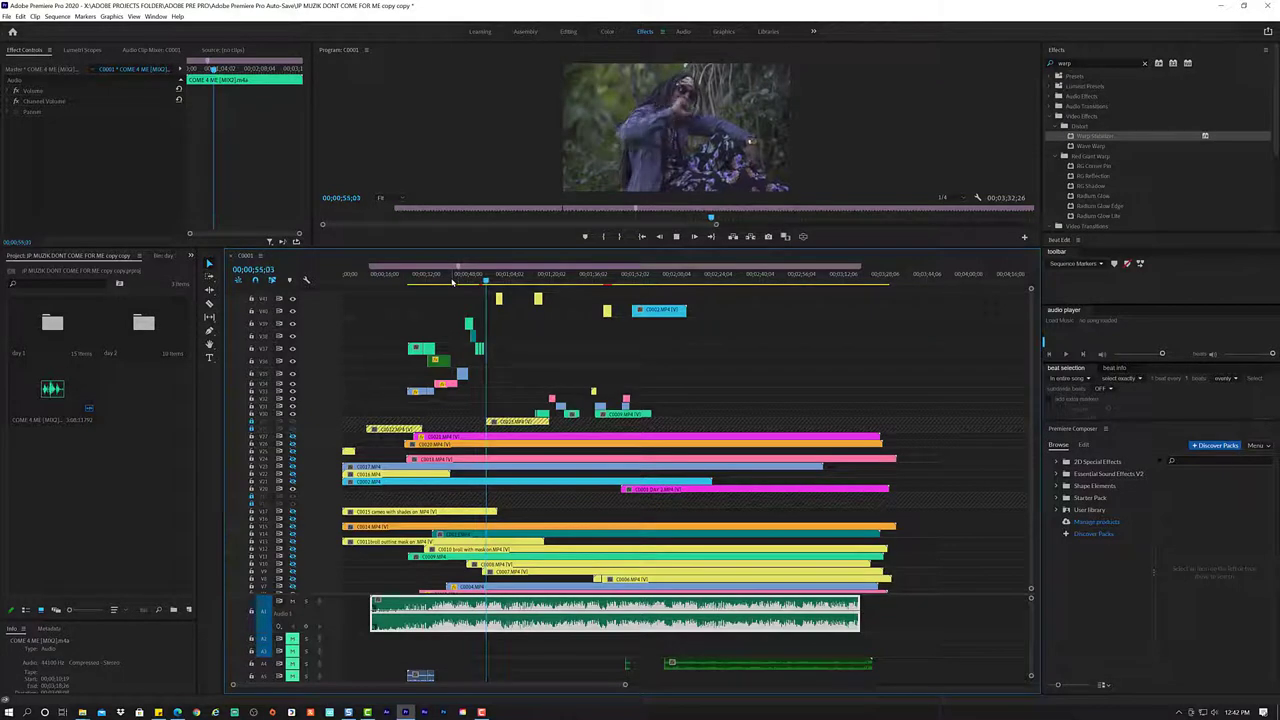
- Undo the C0017 move and replay the section from about 39 seconds
click(499, 300)
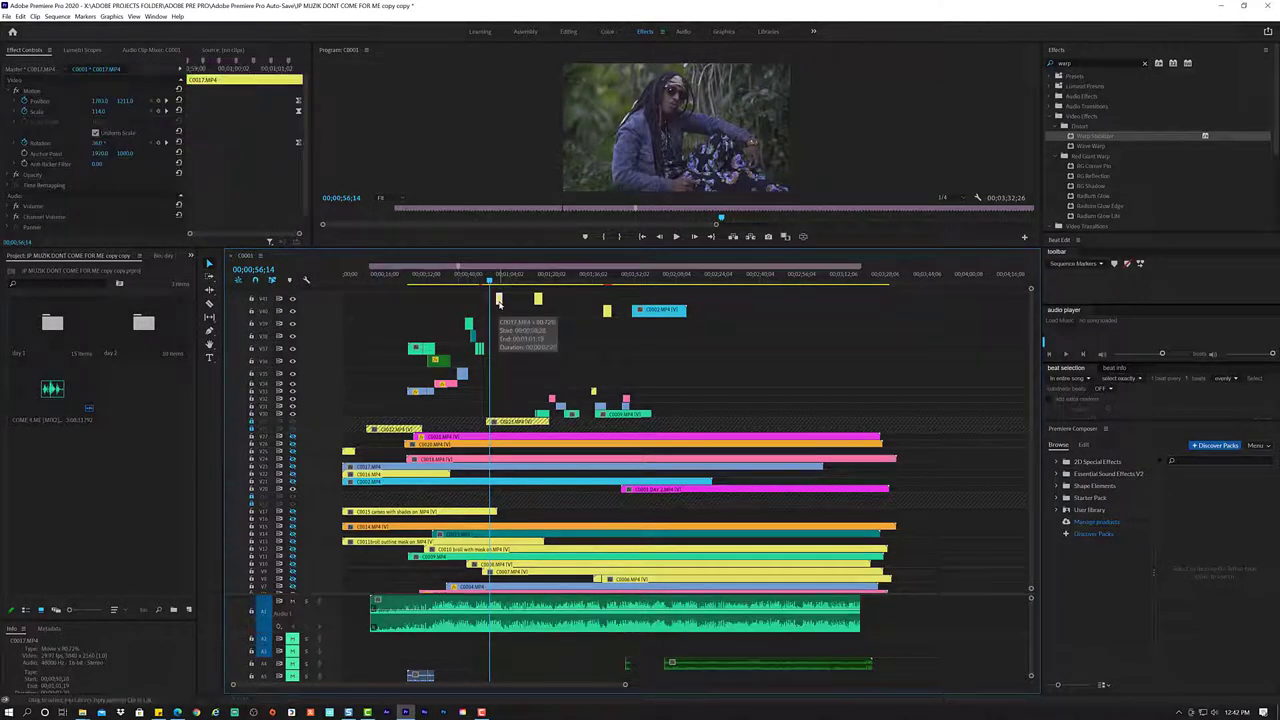
key(ctrl+z)
click(448, 281)
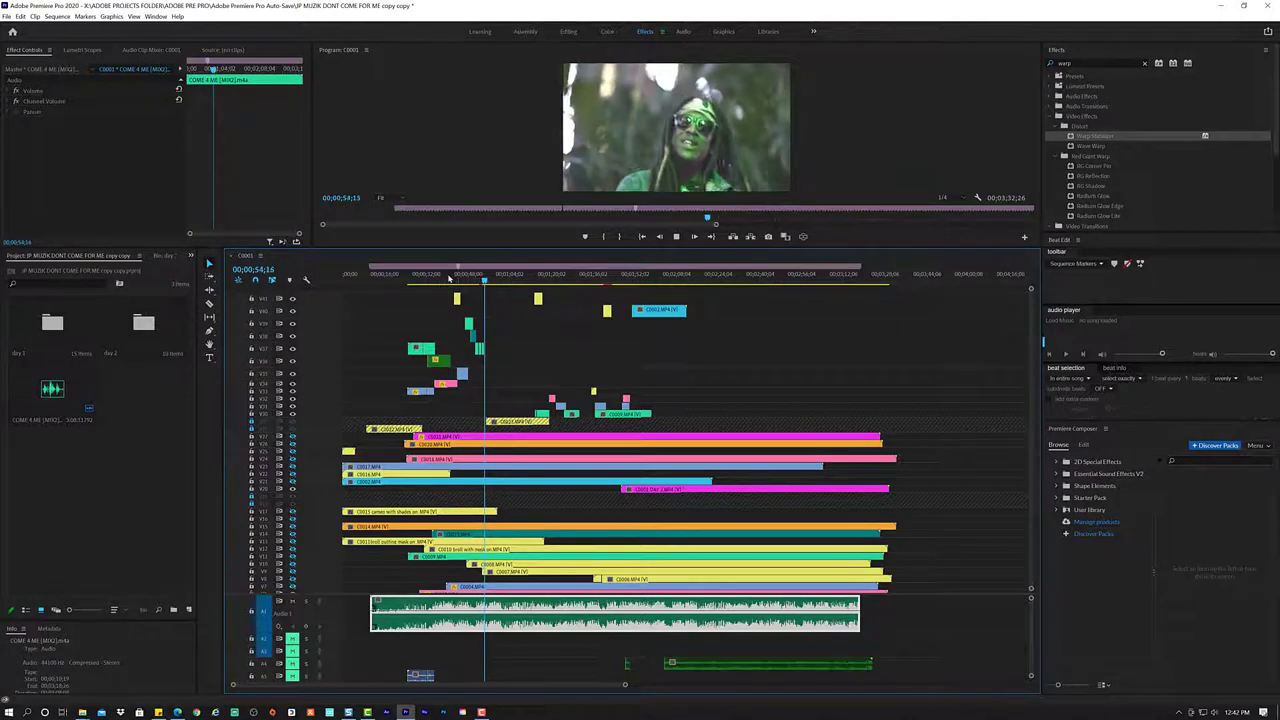
key(space)
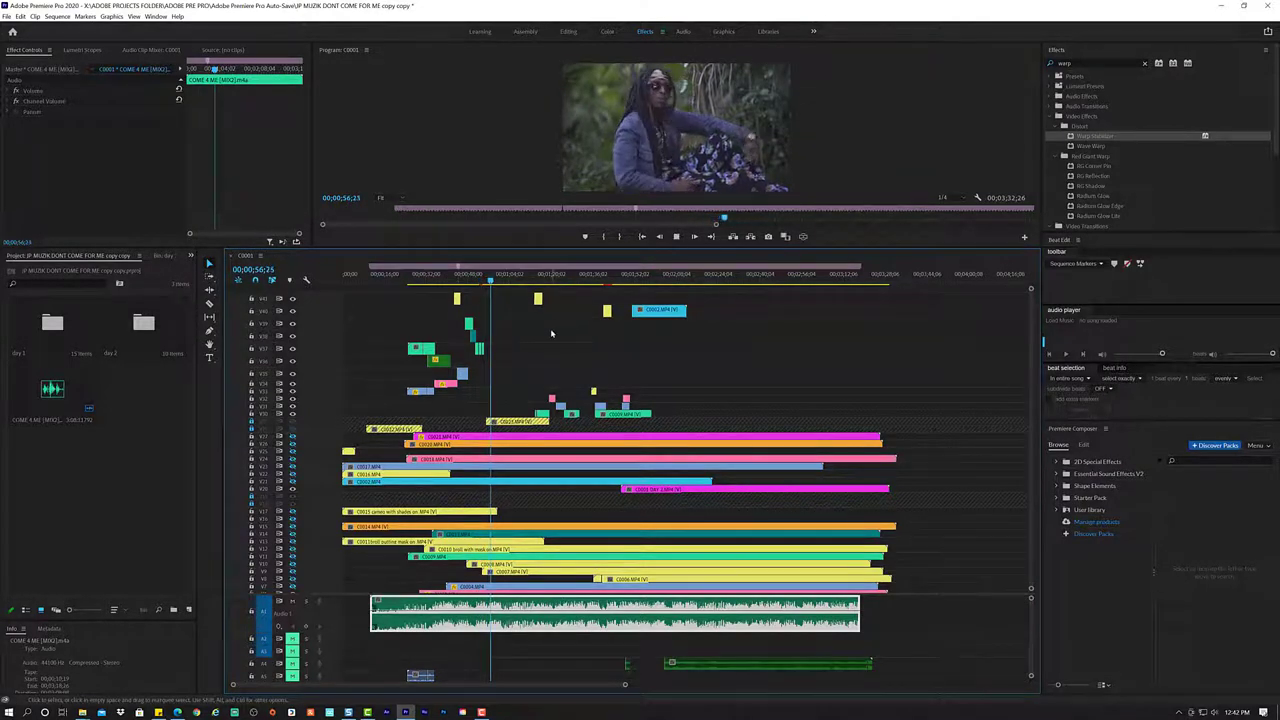
key(space)
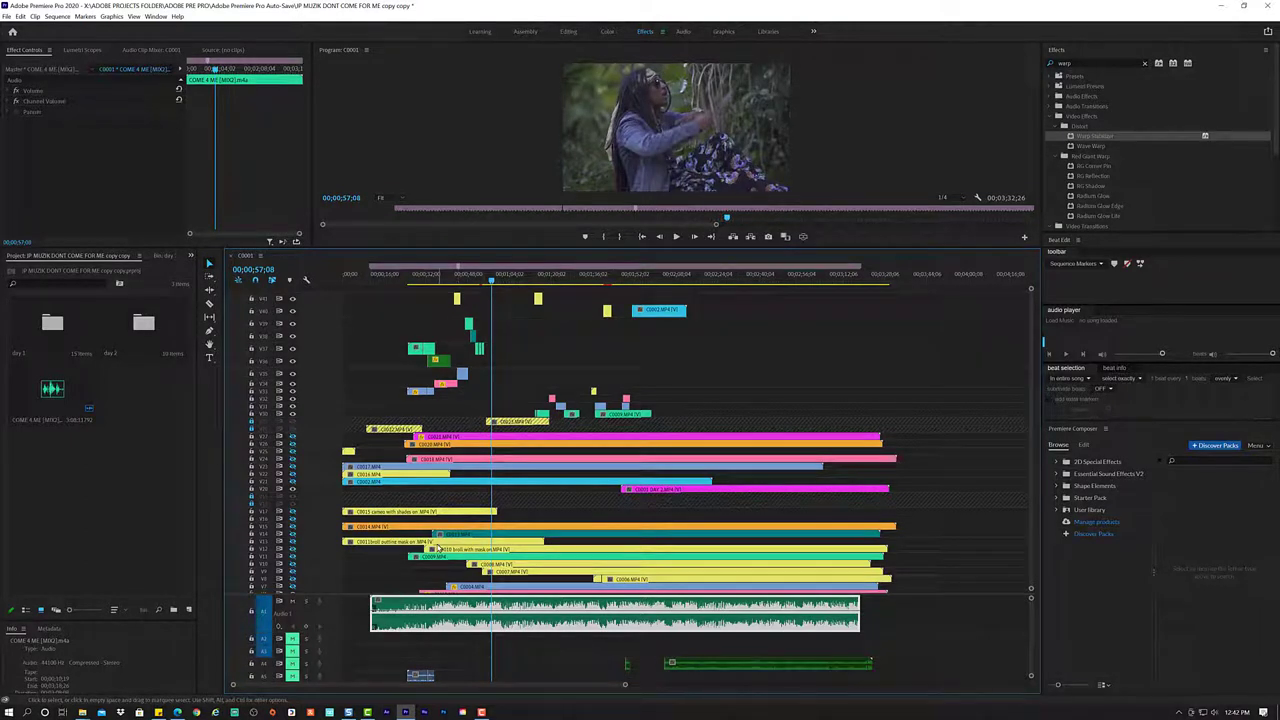
click(446, 547)
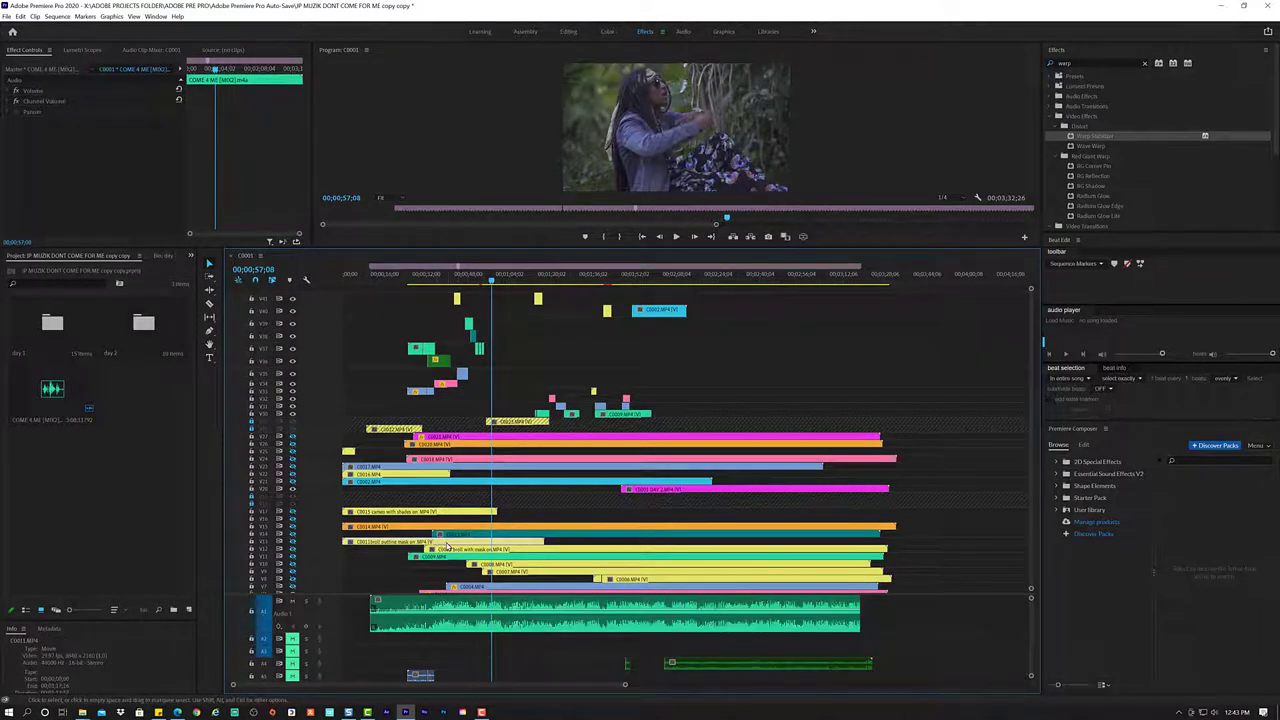
- Load the C0011broll putting mask on clip in the Source Monitor and scrub to the starting frame
double_click(441, 547)
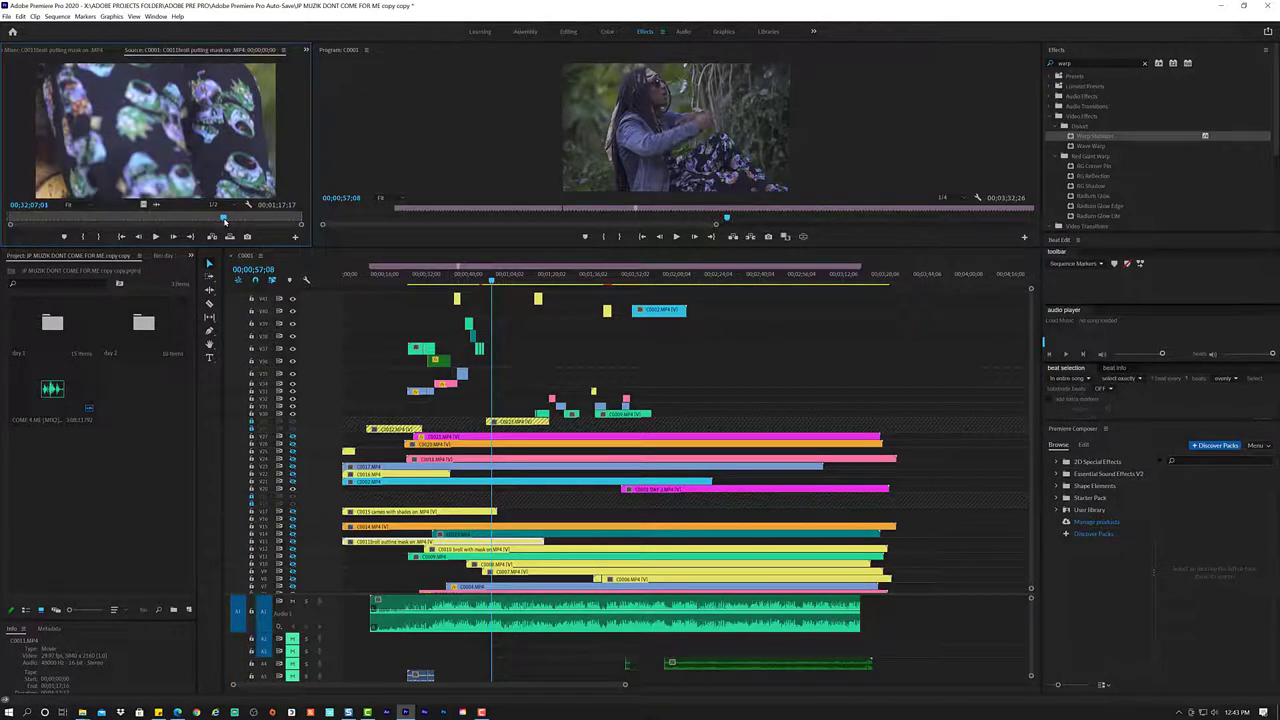
mouse_move(225, 221)
mouse_down()
mouse_move(20, 250)
mouse_move(45, 247)
mouse_up()
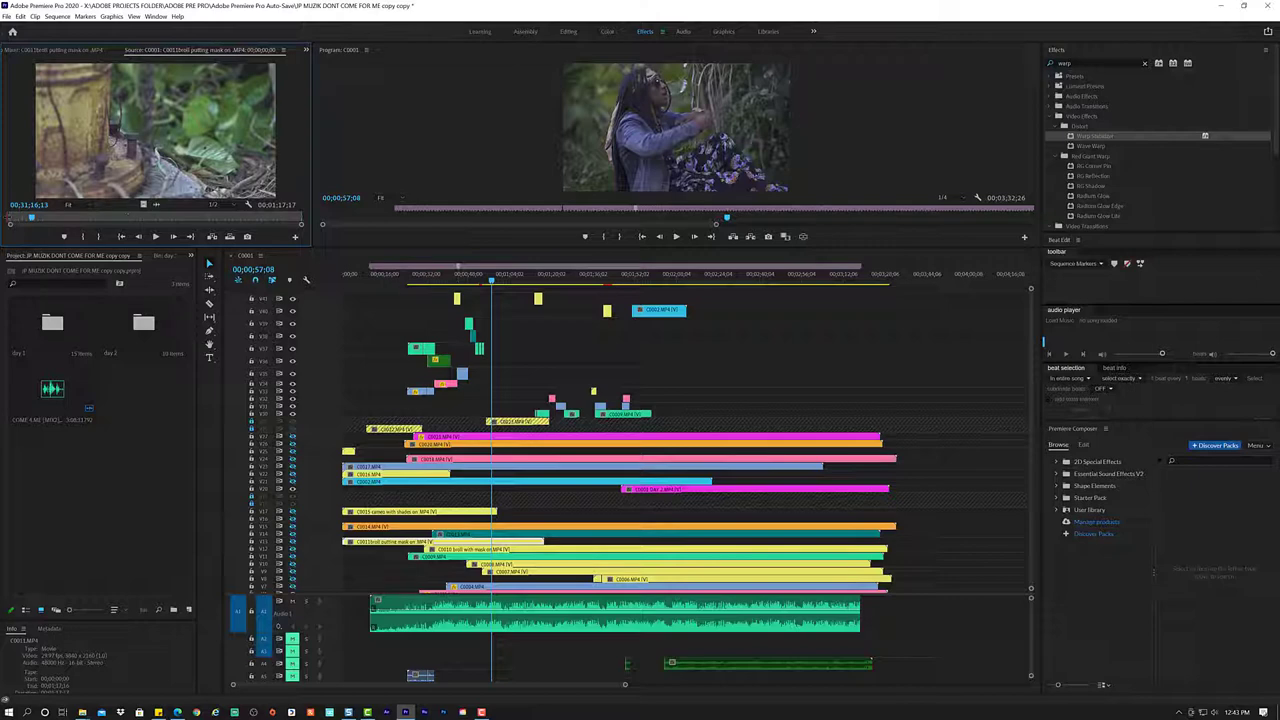
click(156, 204)
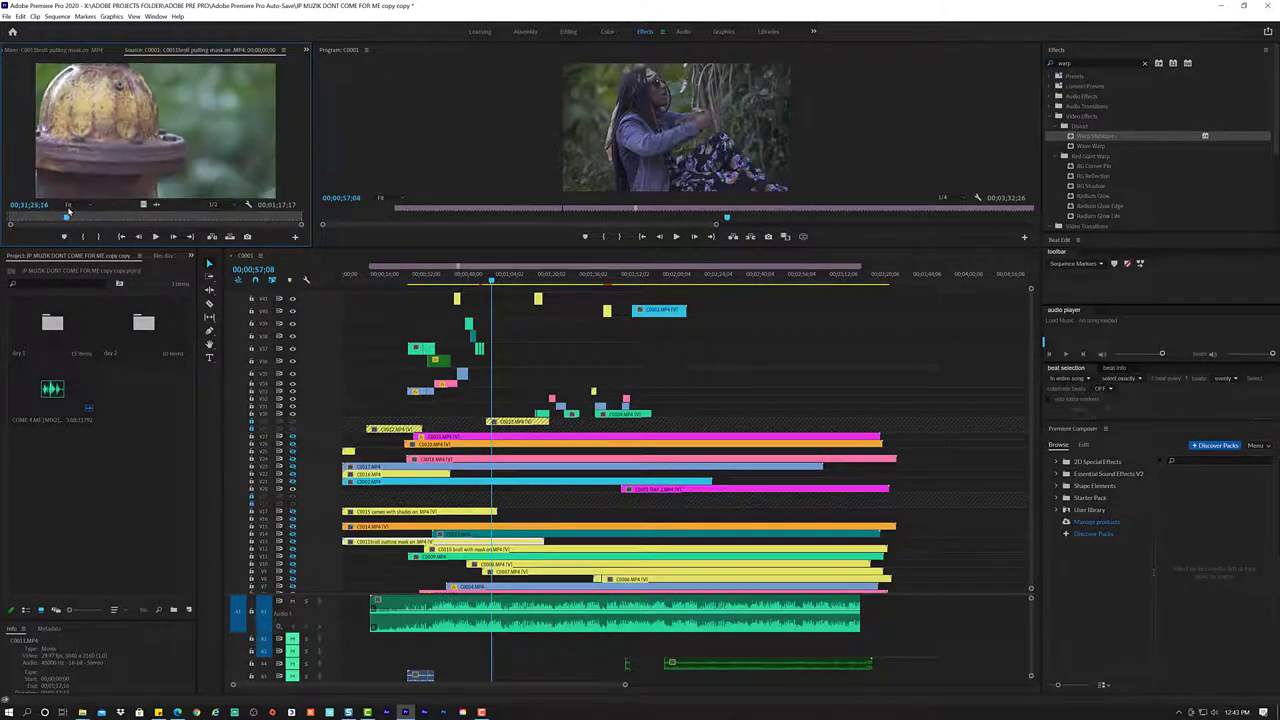
mouse_move(68, 210)
mouse_down()
mouse_move(86, 208)
mouse_move(76, 211)
mouse_up()
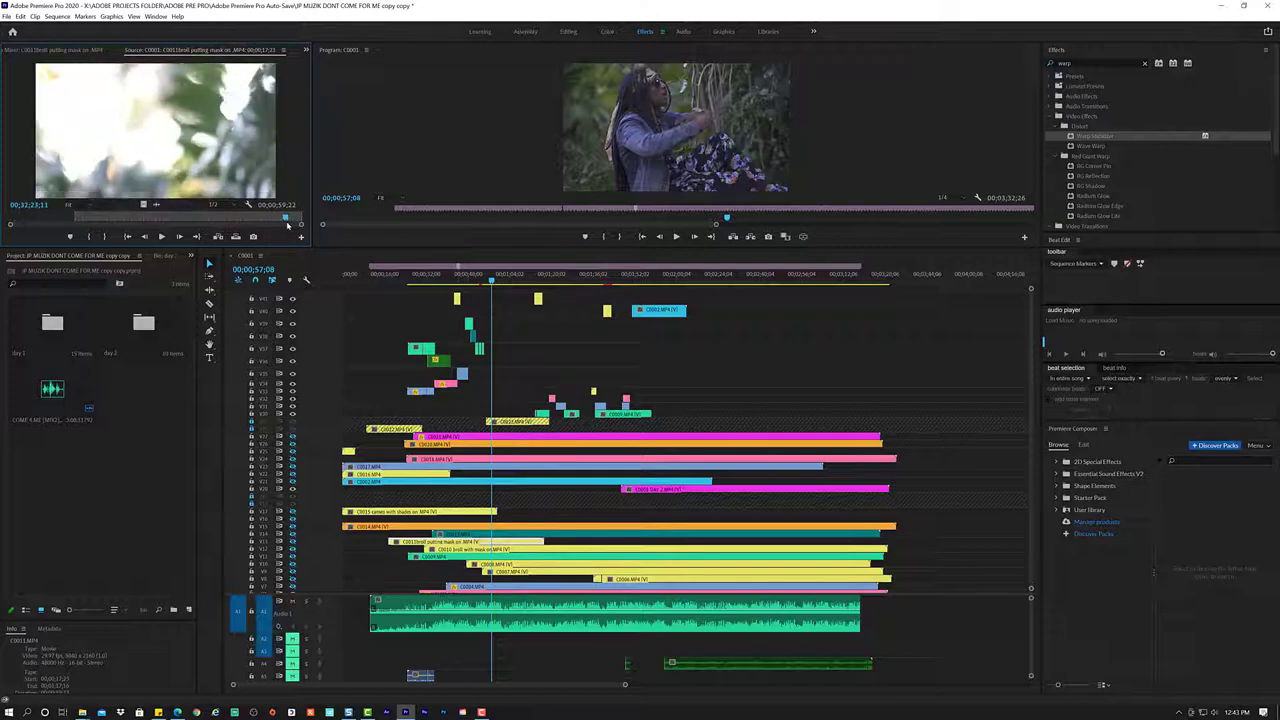
drag(285, 216, 80, 216)
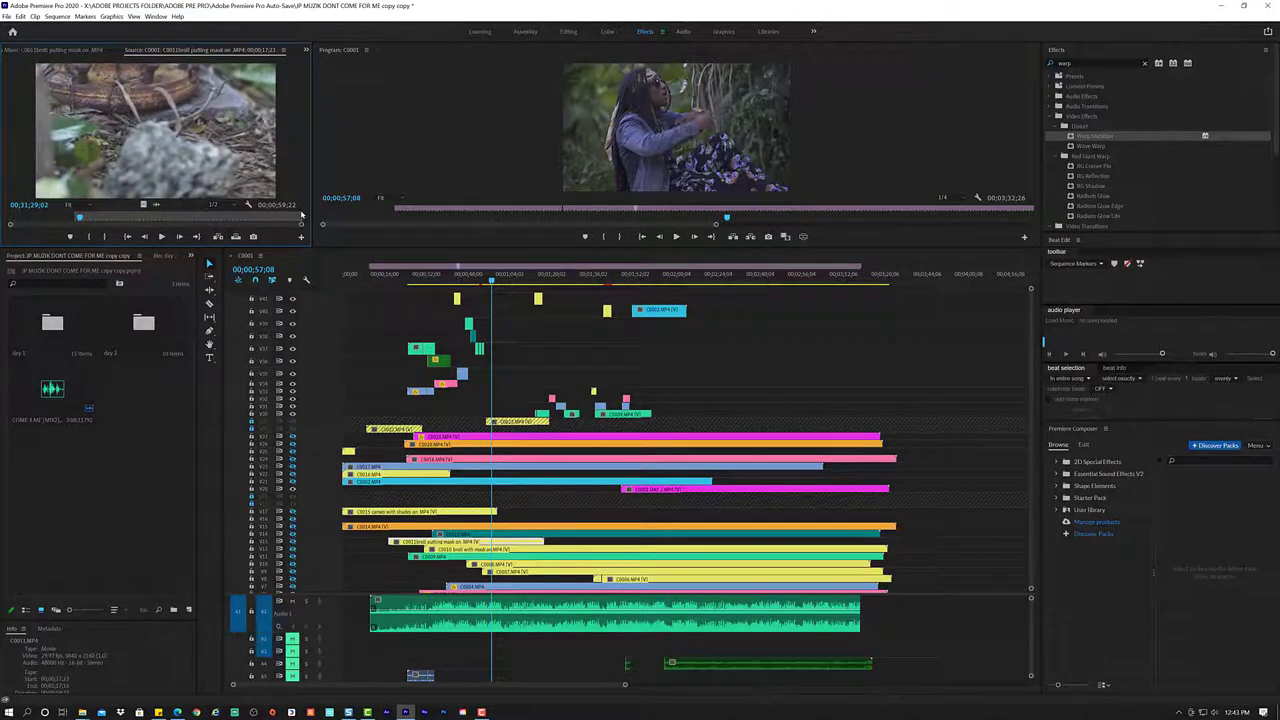
- Mark an In point there and drag the video-only portion onto a high video track
key(i)
key(space)
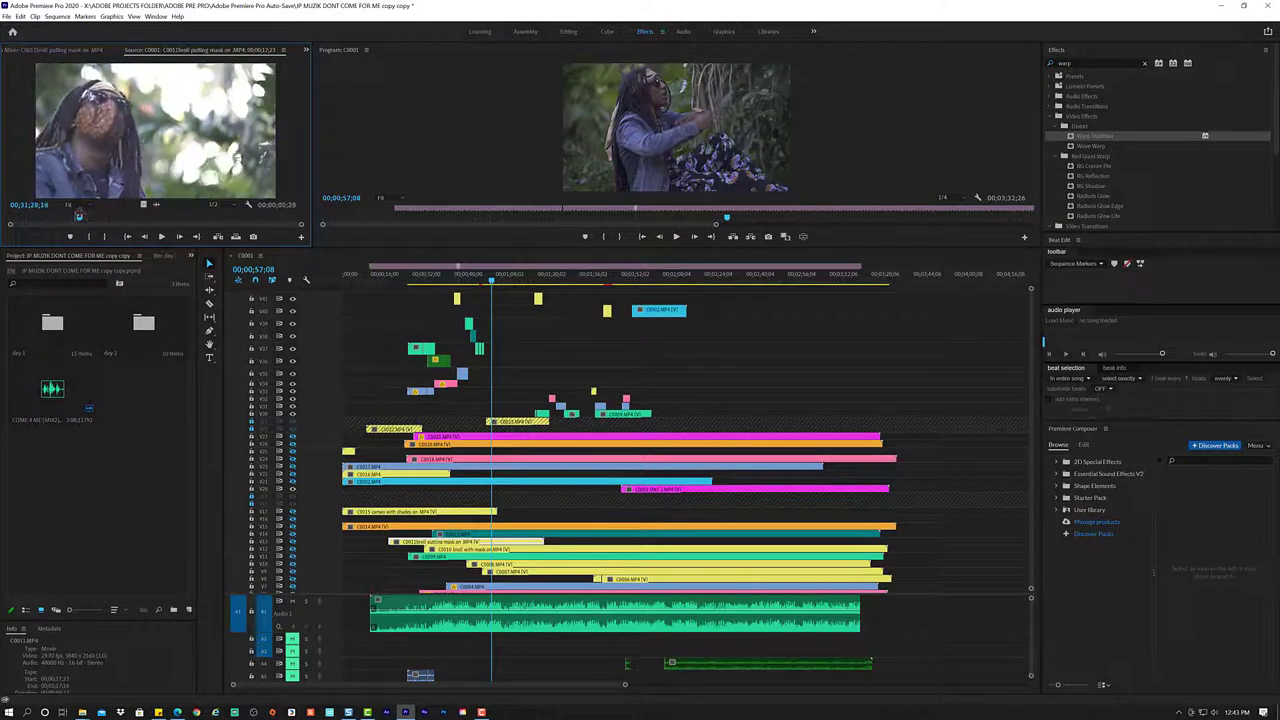
click(80, 217)
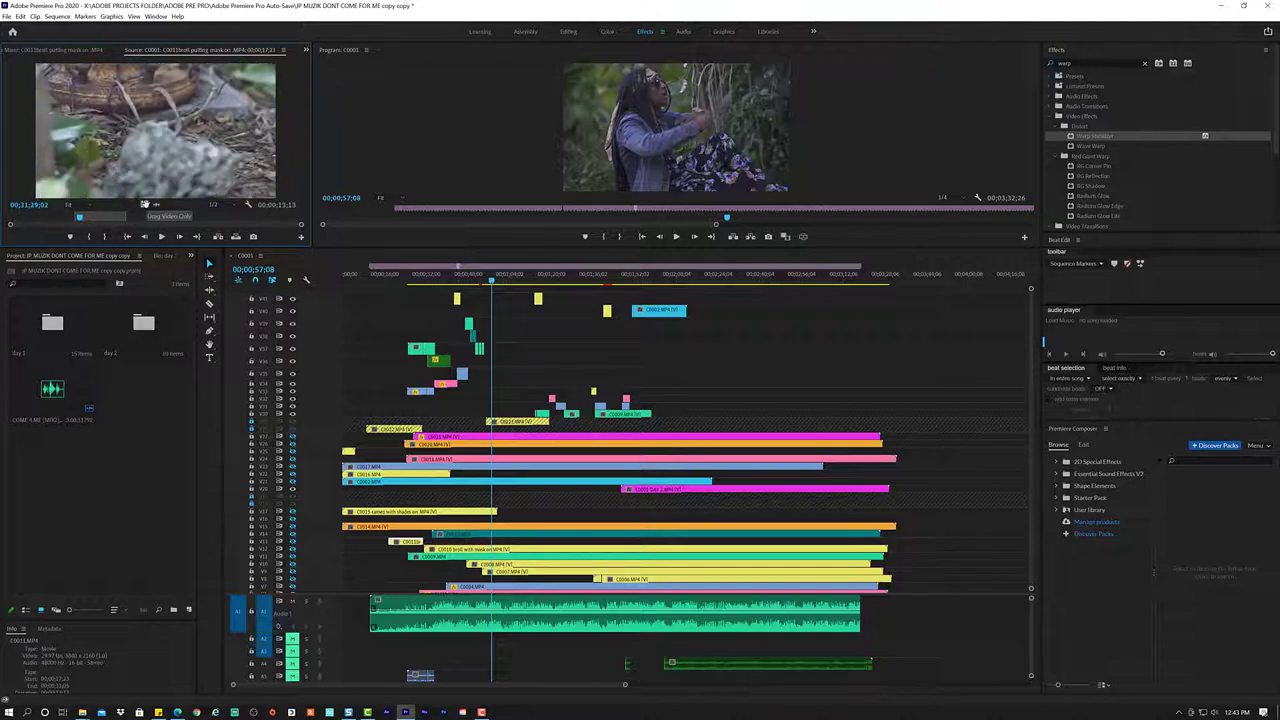
drag(143, 204, 456, 303)
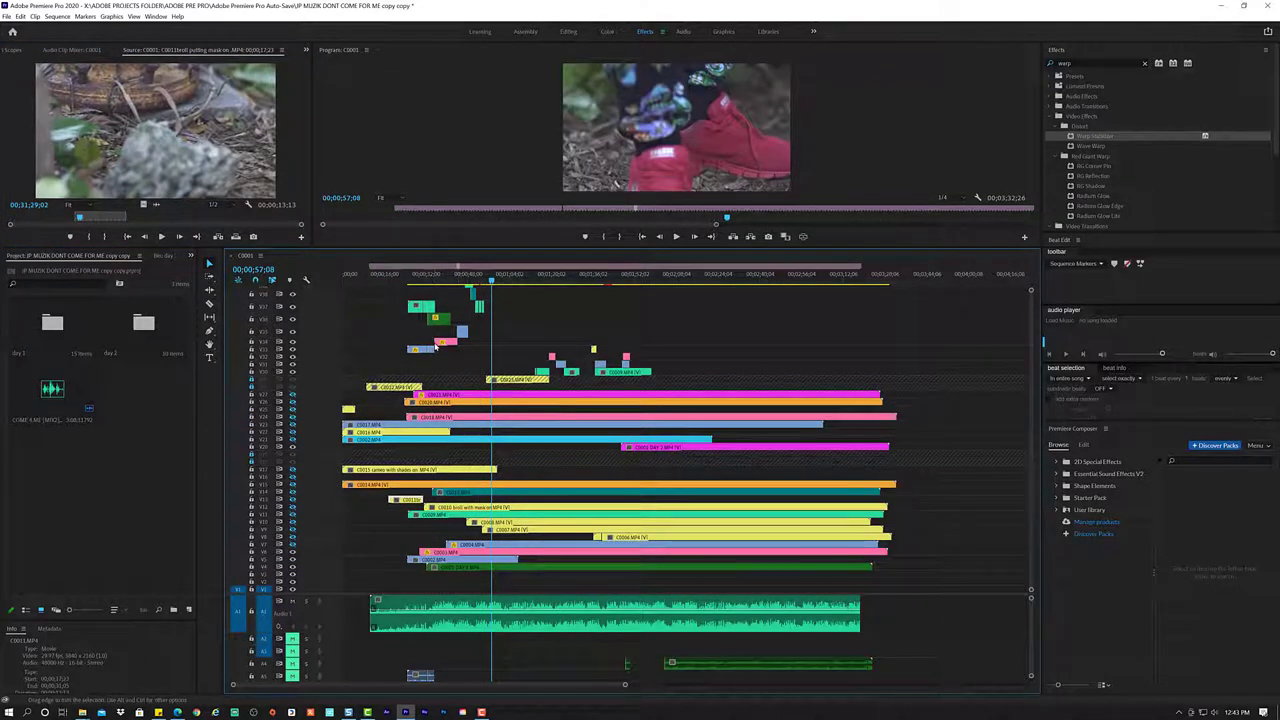
- Scroll the timeline up and play through the new C0011 clip to check it
scroll(441, 358, up, 1)
scroll(441, 358, up, 1)
scroll(441, 358, up, 1)
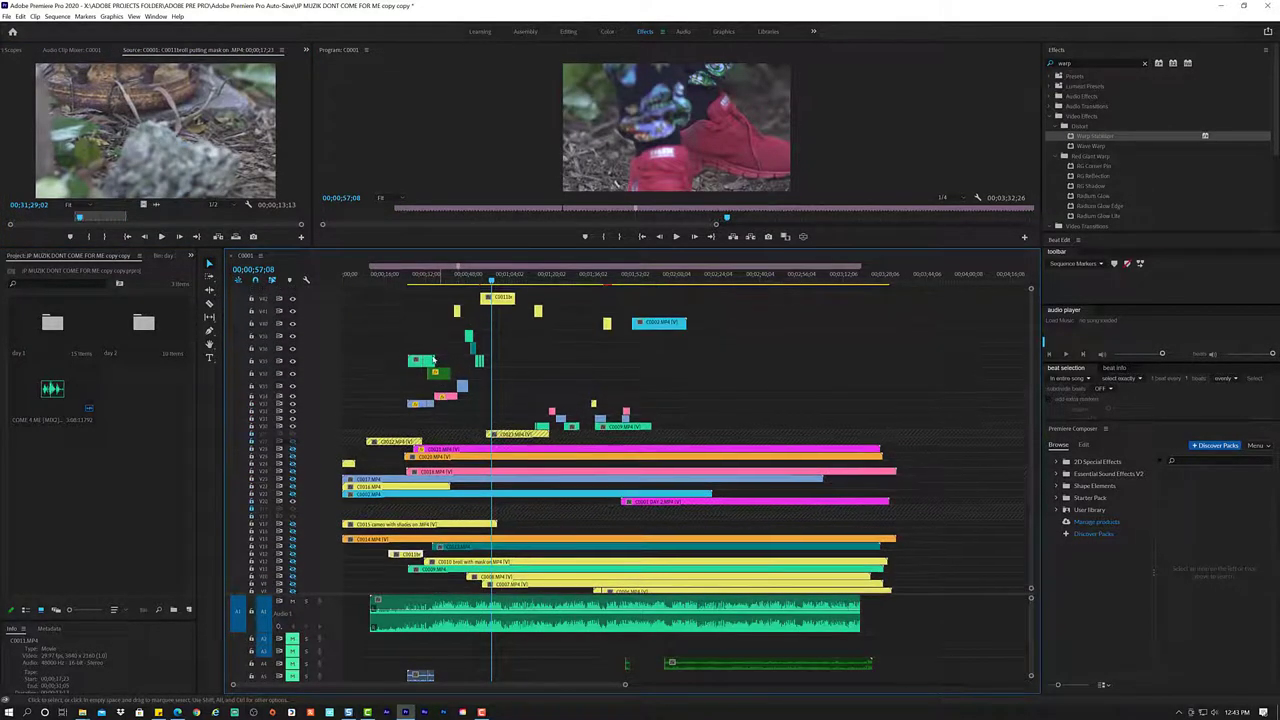
key(space)
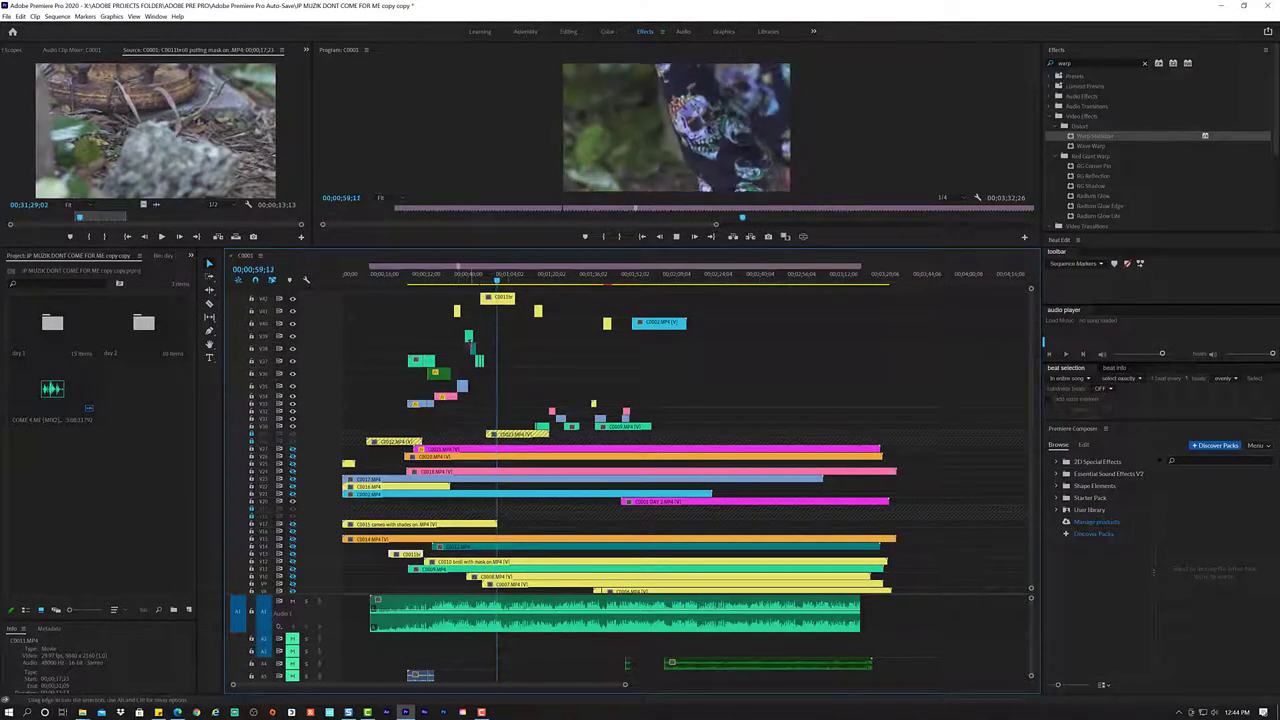
key(space)
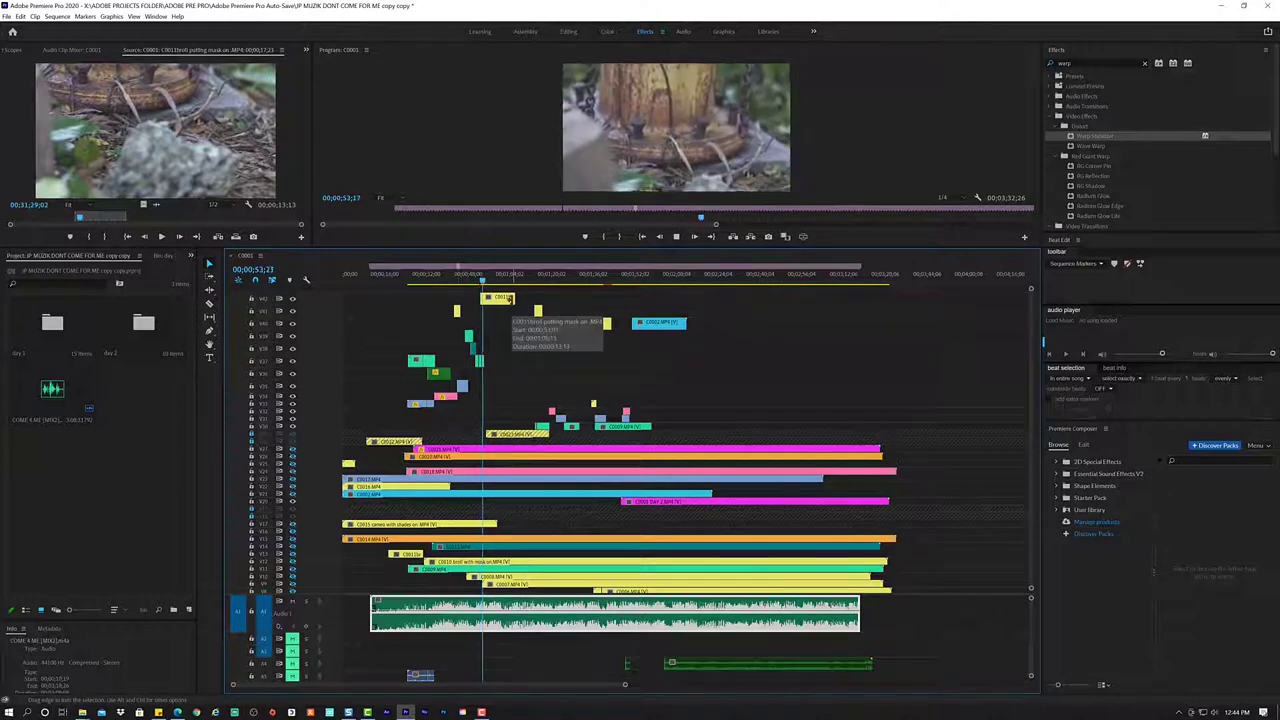
key(space)
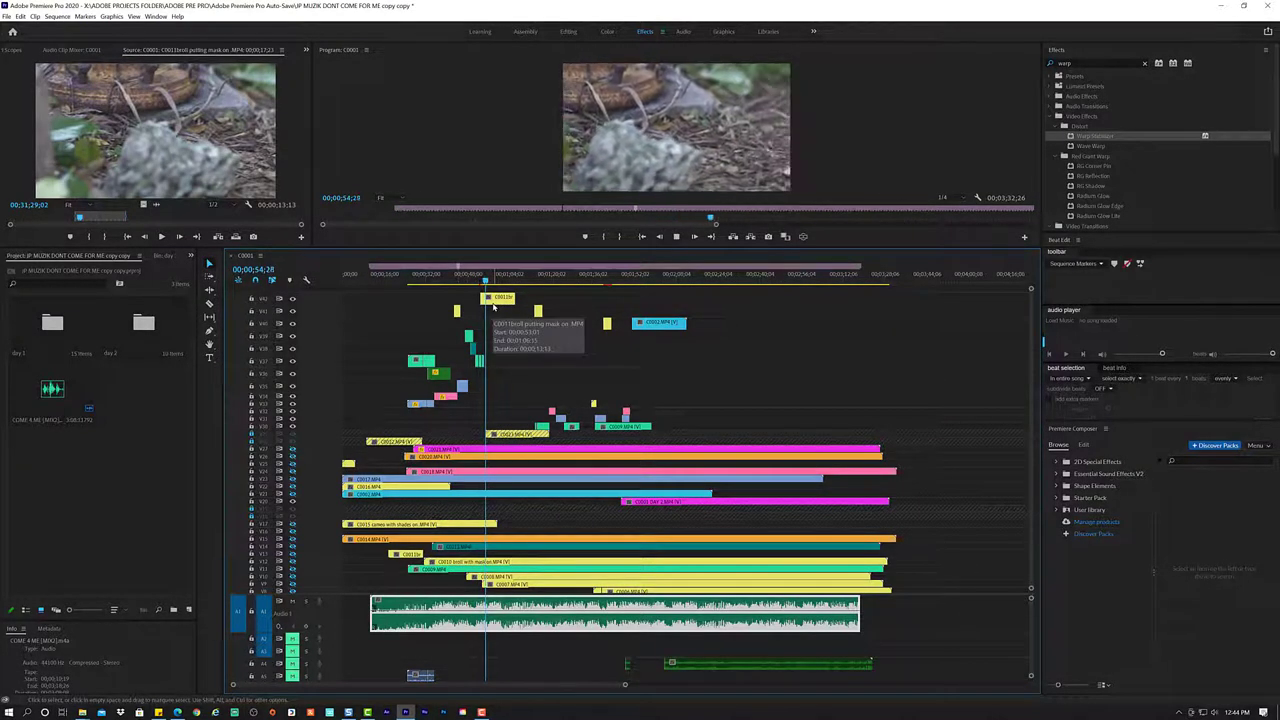
key(space)
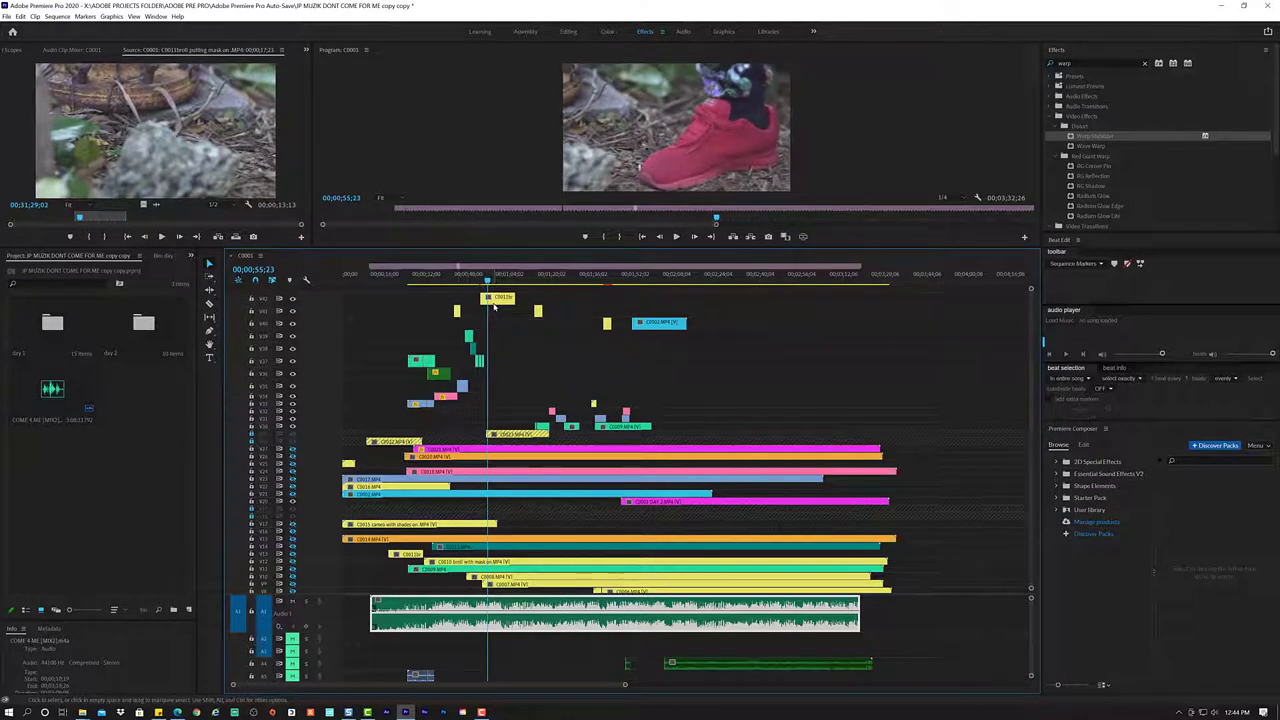
- Move the C0011 clip slightly earlier, preview from about 18 seconds, and open its Clip Speed / Duration
key(c)
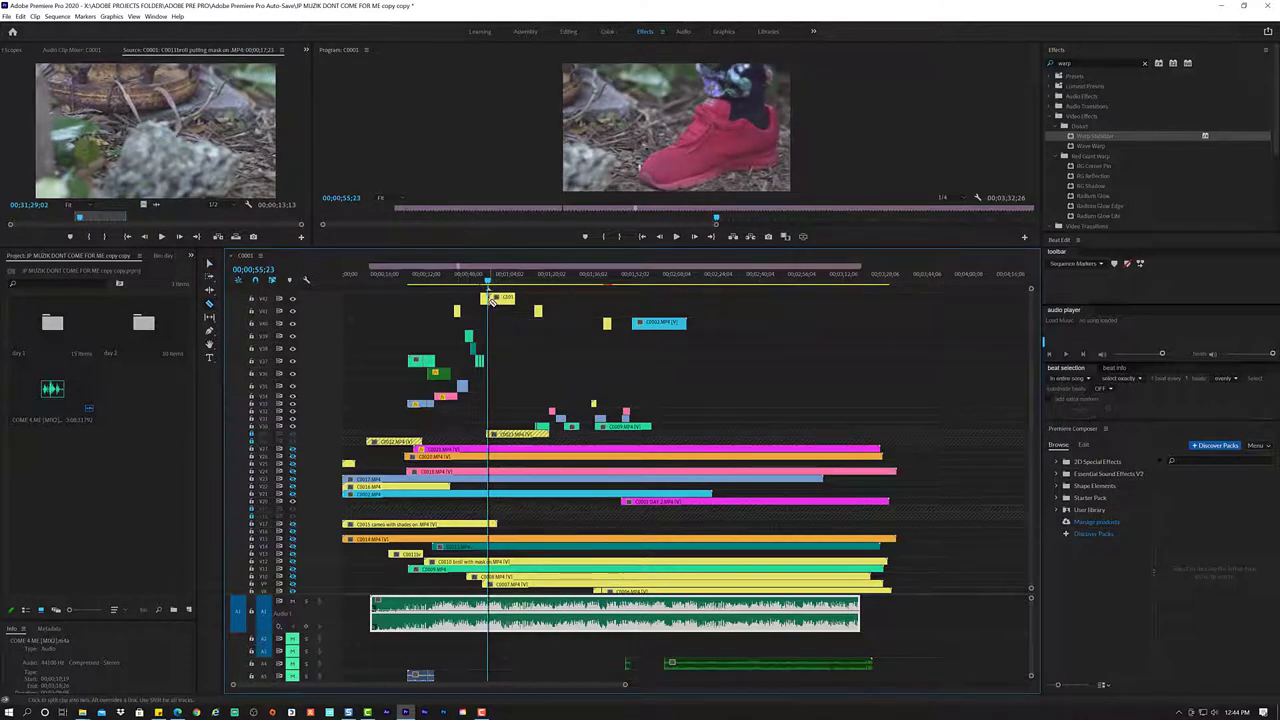
key(v)
drag(489, 301, 384, 288)
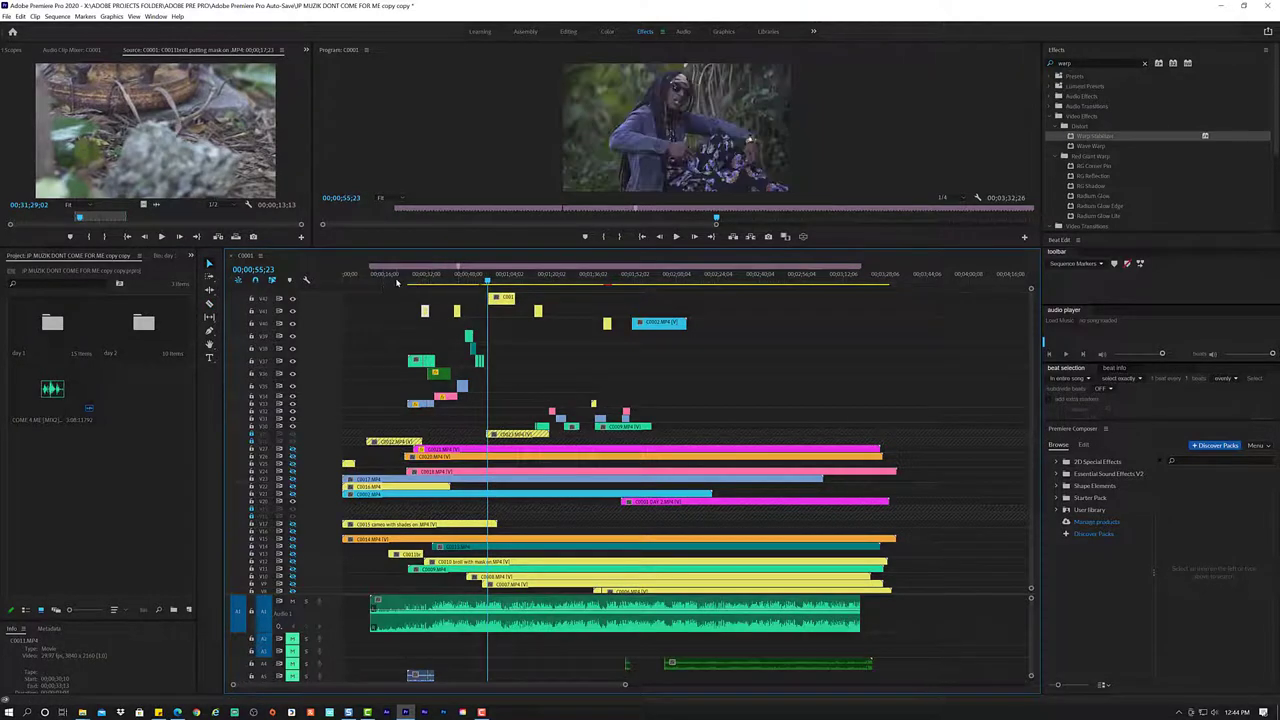
click(391, 280)
key(space)
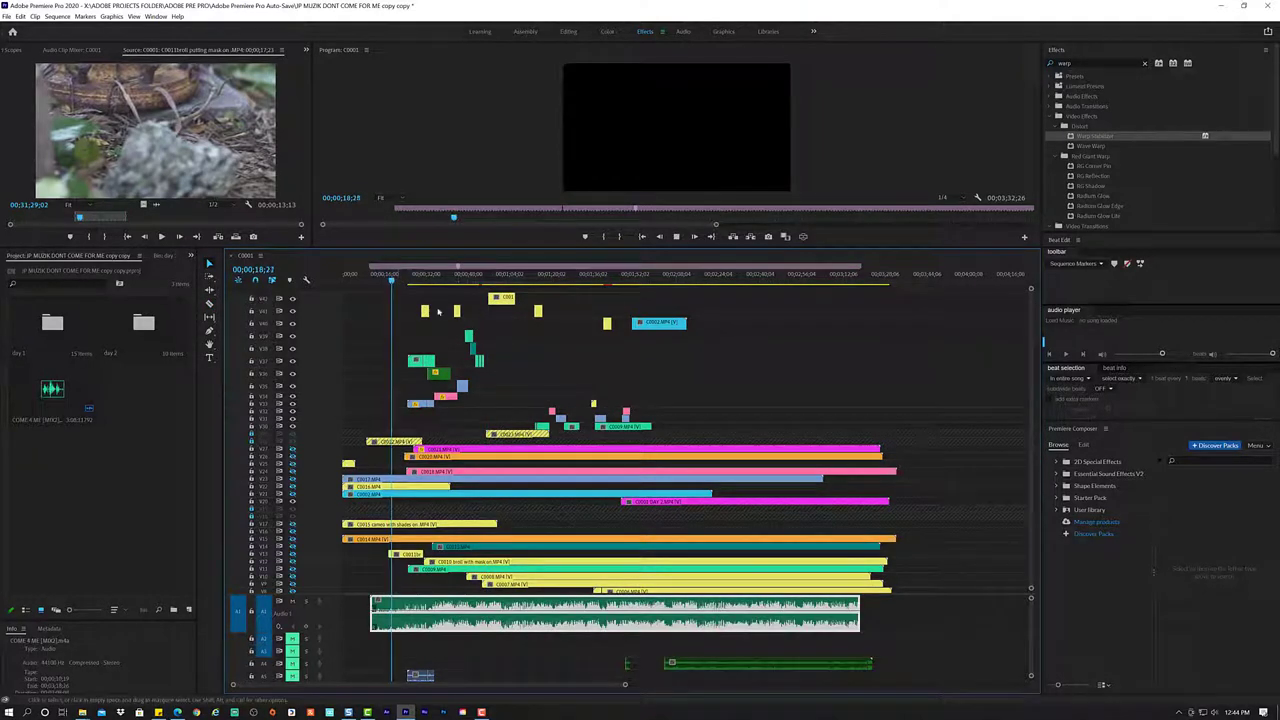
click(425, 311)
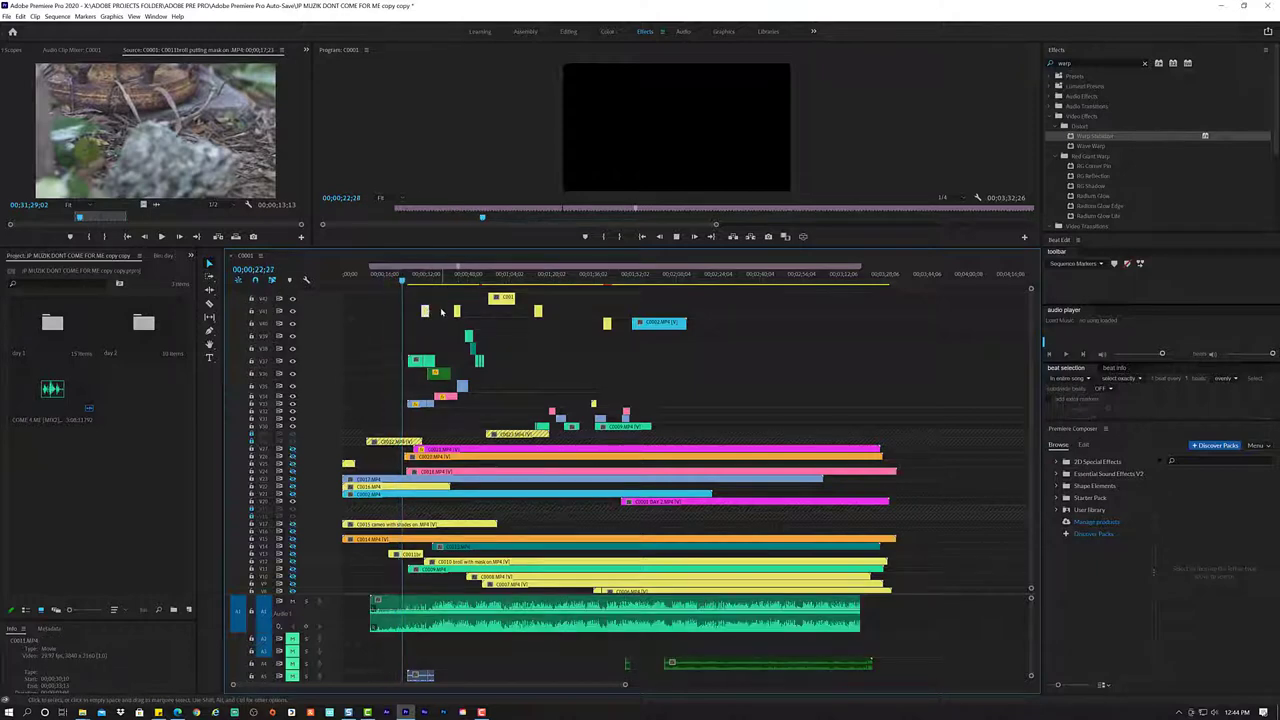
key(ctrl+r)
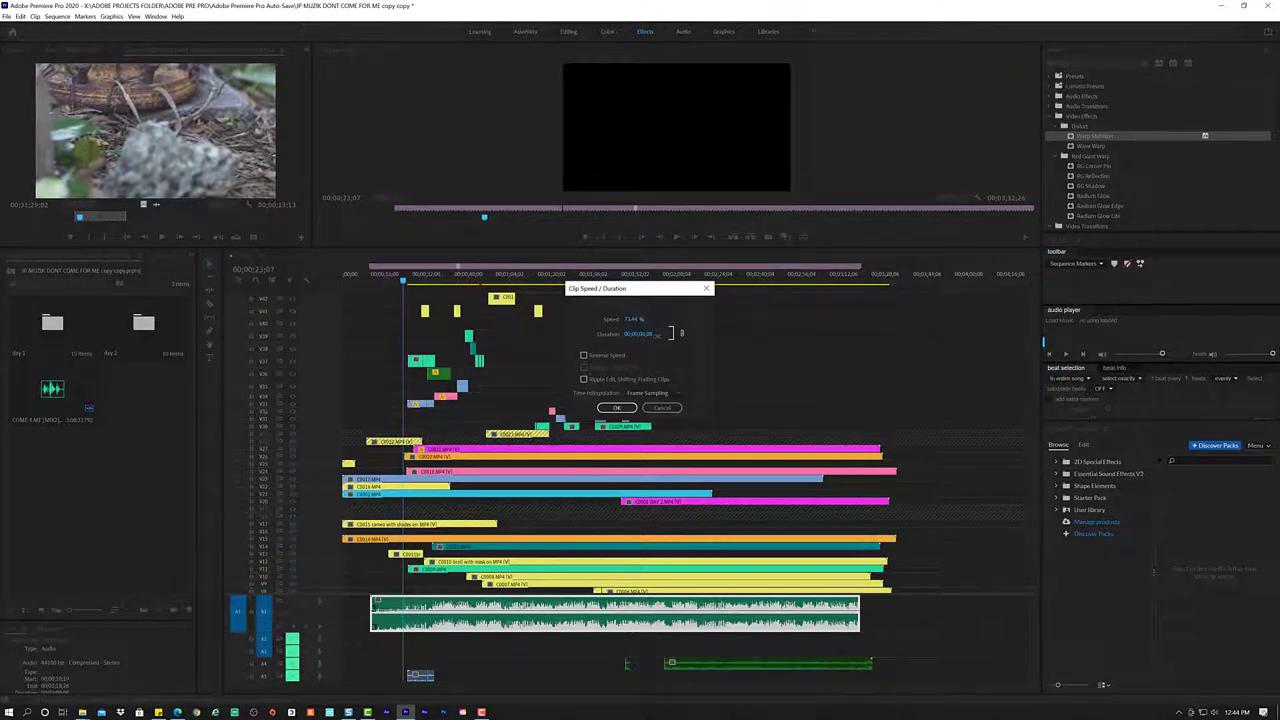
- Give the C0011 clip Optical Flow interpolation at roughly 67% speed
click(657, 394)
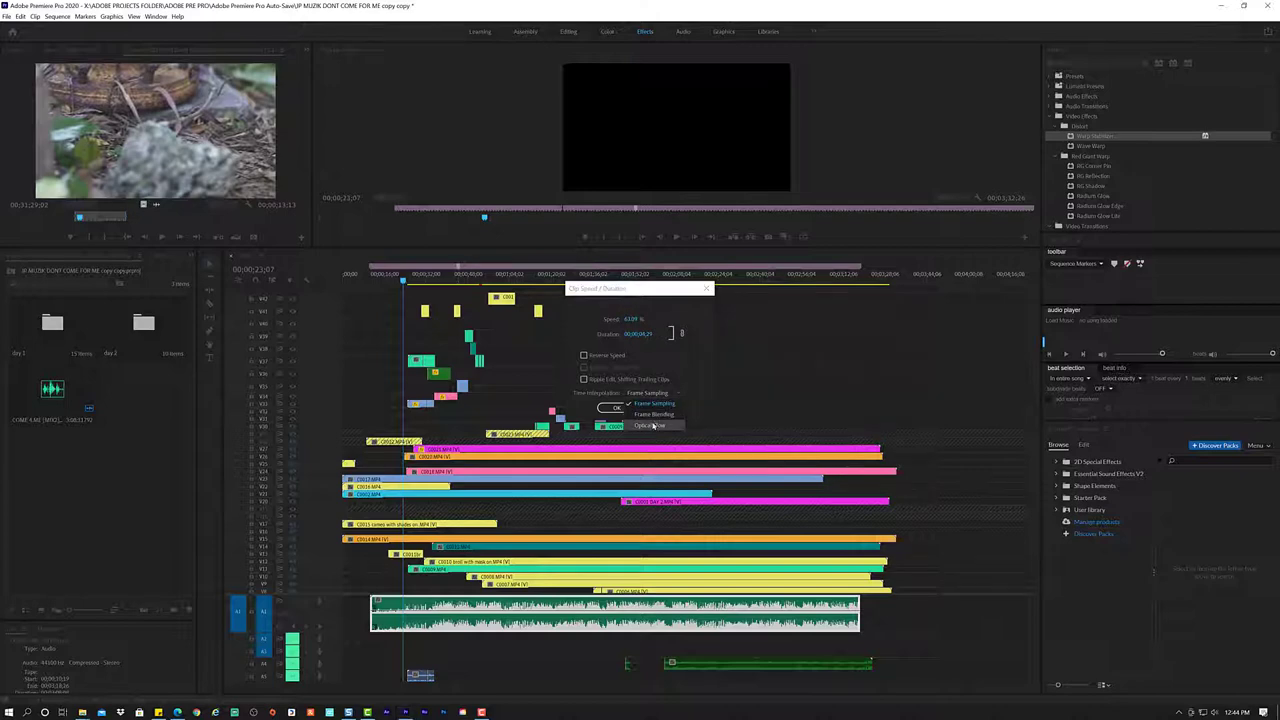
click(653, 425)
click(617, 408)
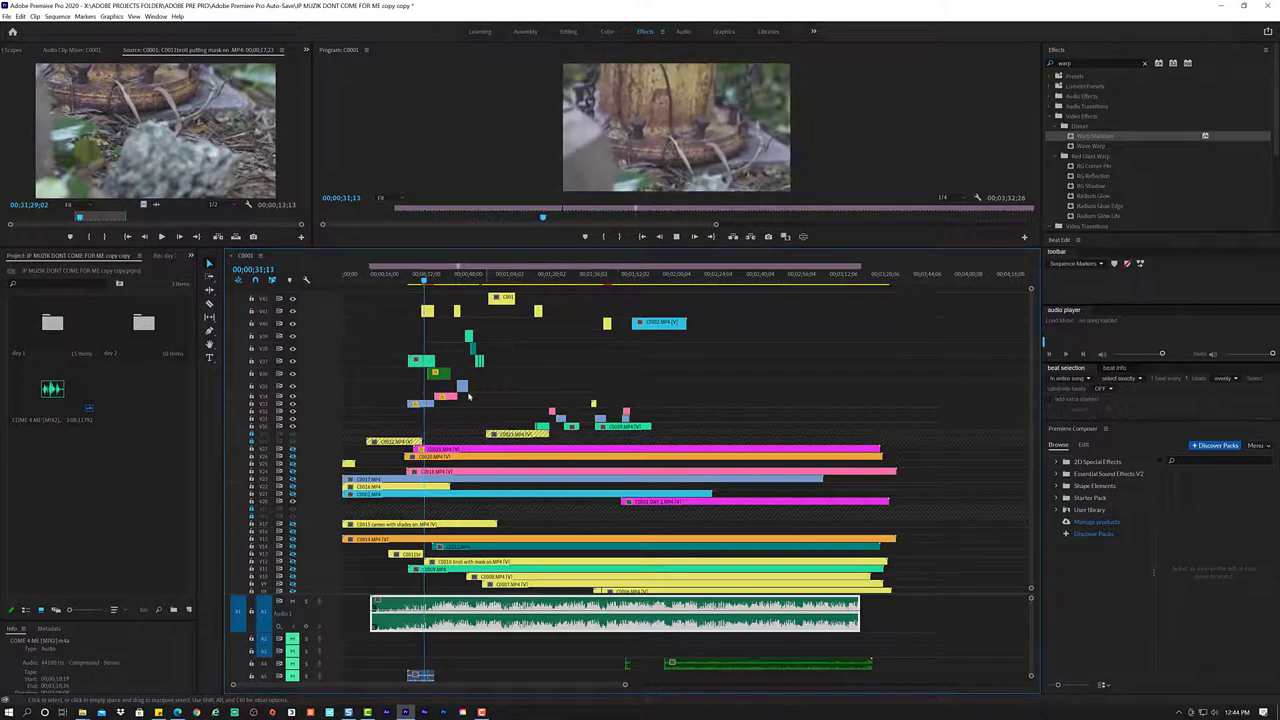
- Move the yellow C0011 clip earlier and zoom the timeline in to review it
key(space)
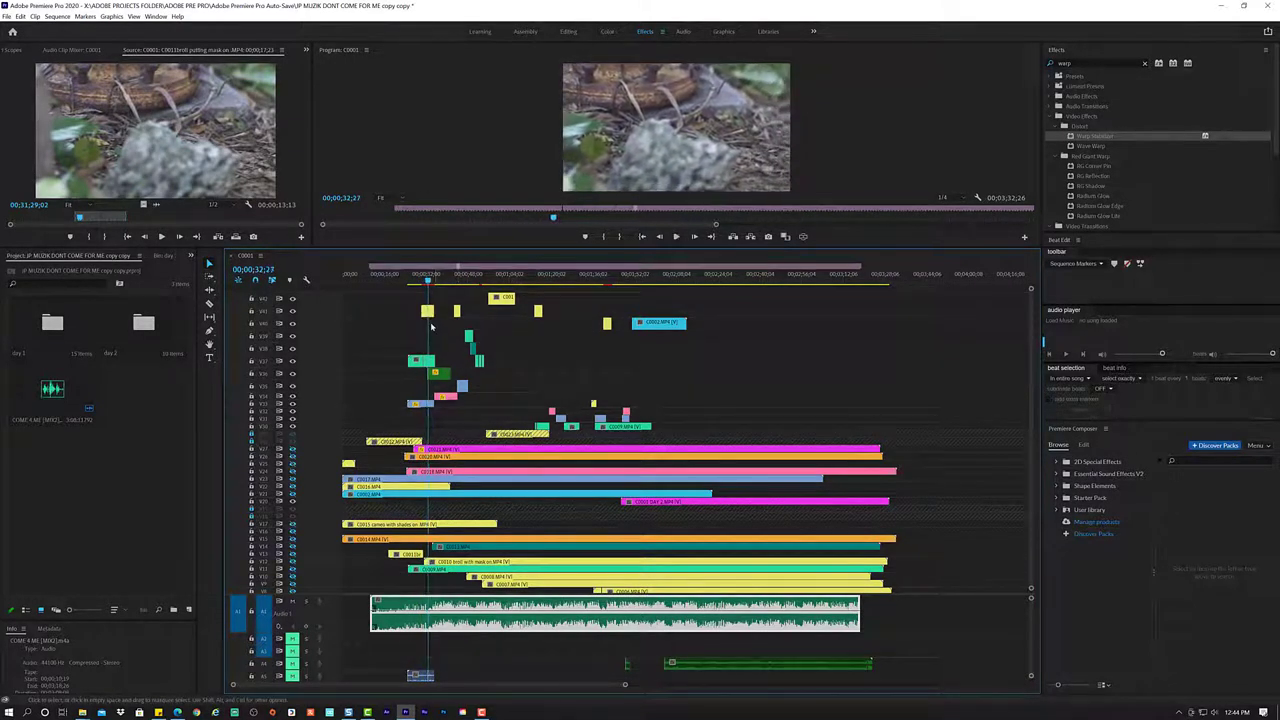
key(space)
drag(428, 316, 400, 320)
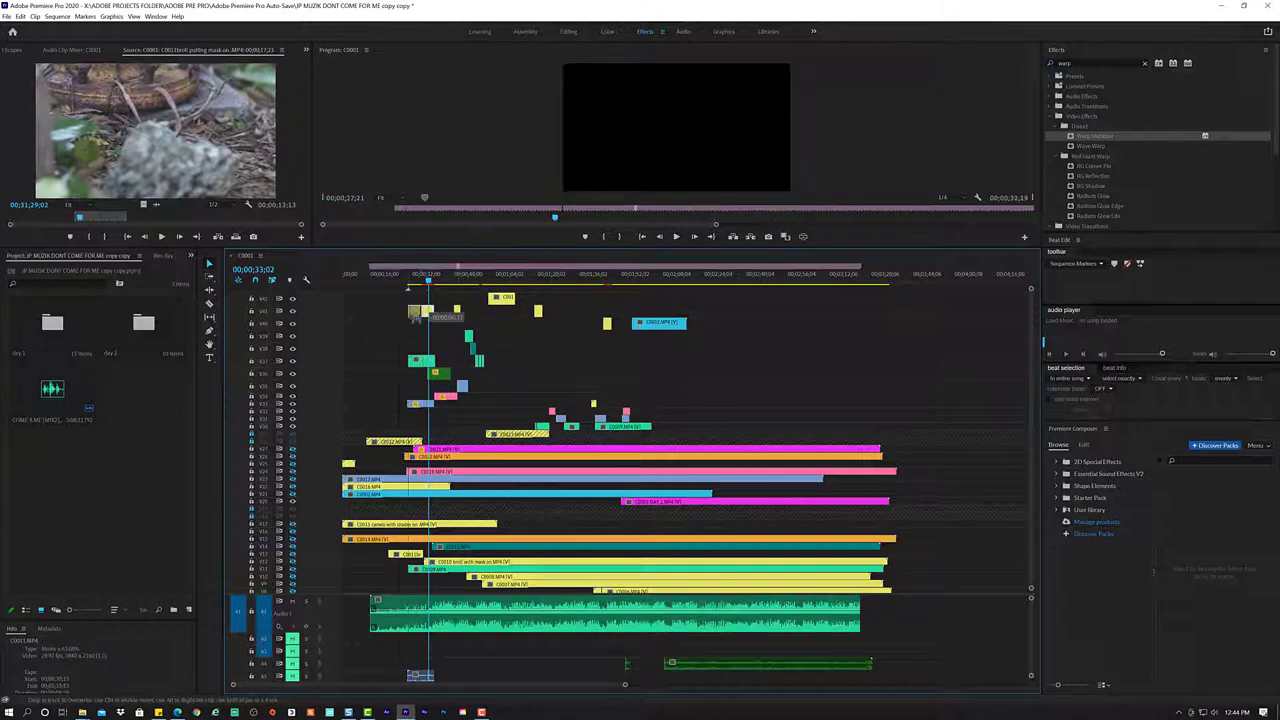
key(space)
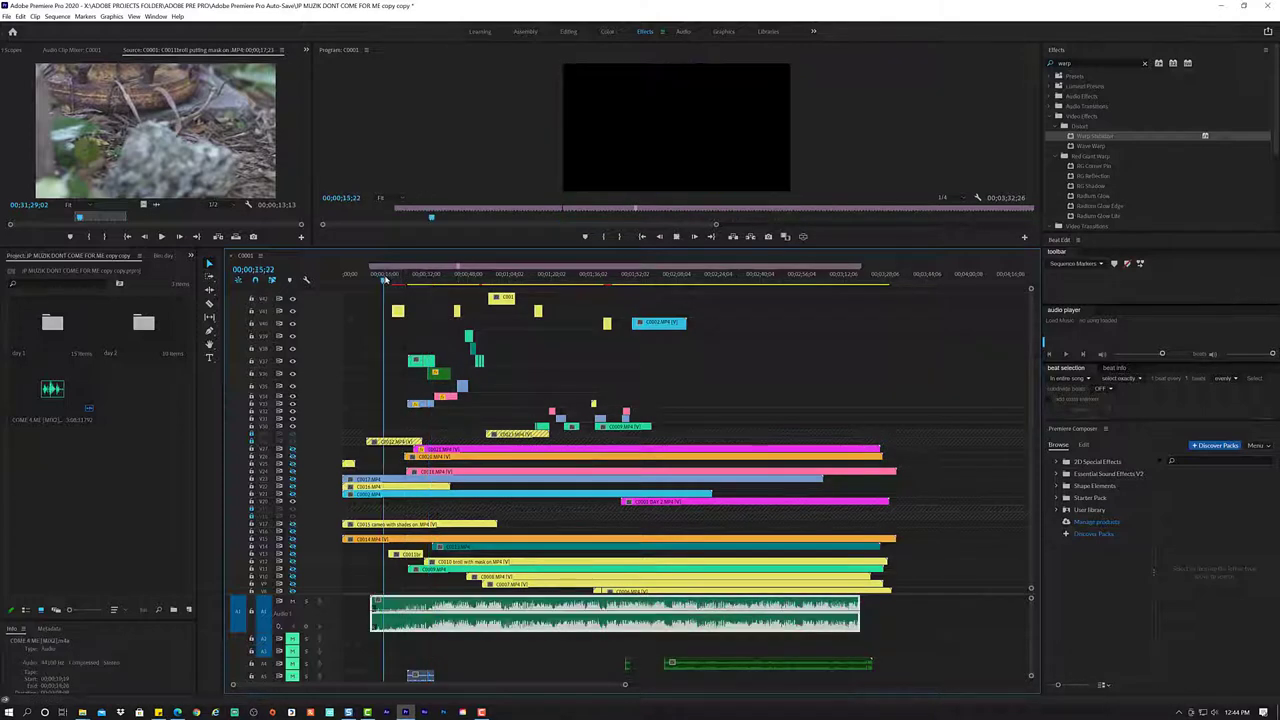
key(=)
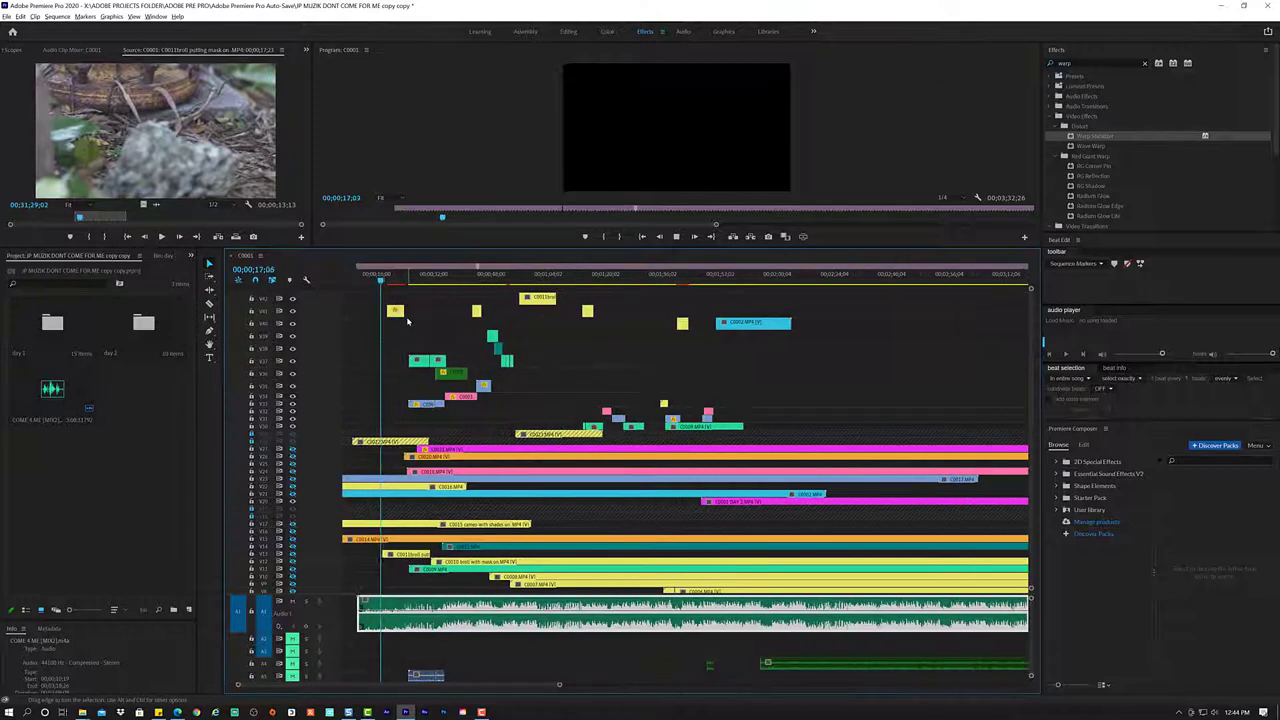
key(=)
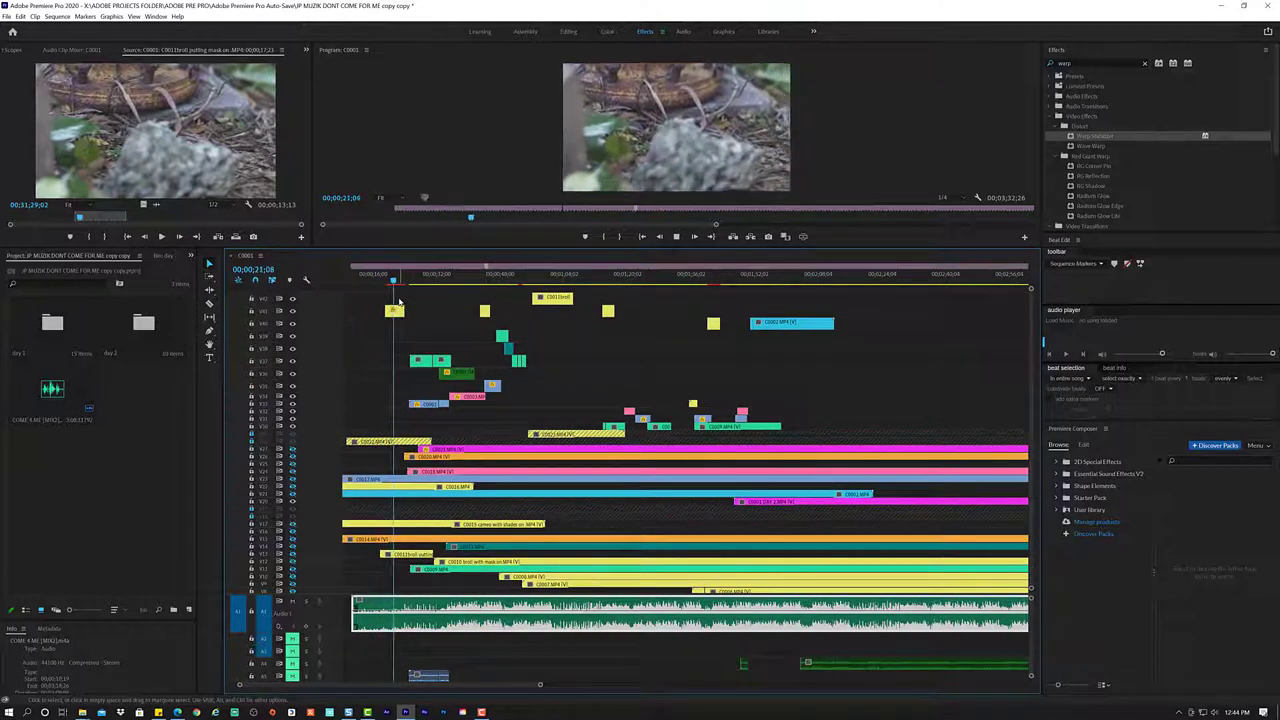
key(space)
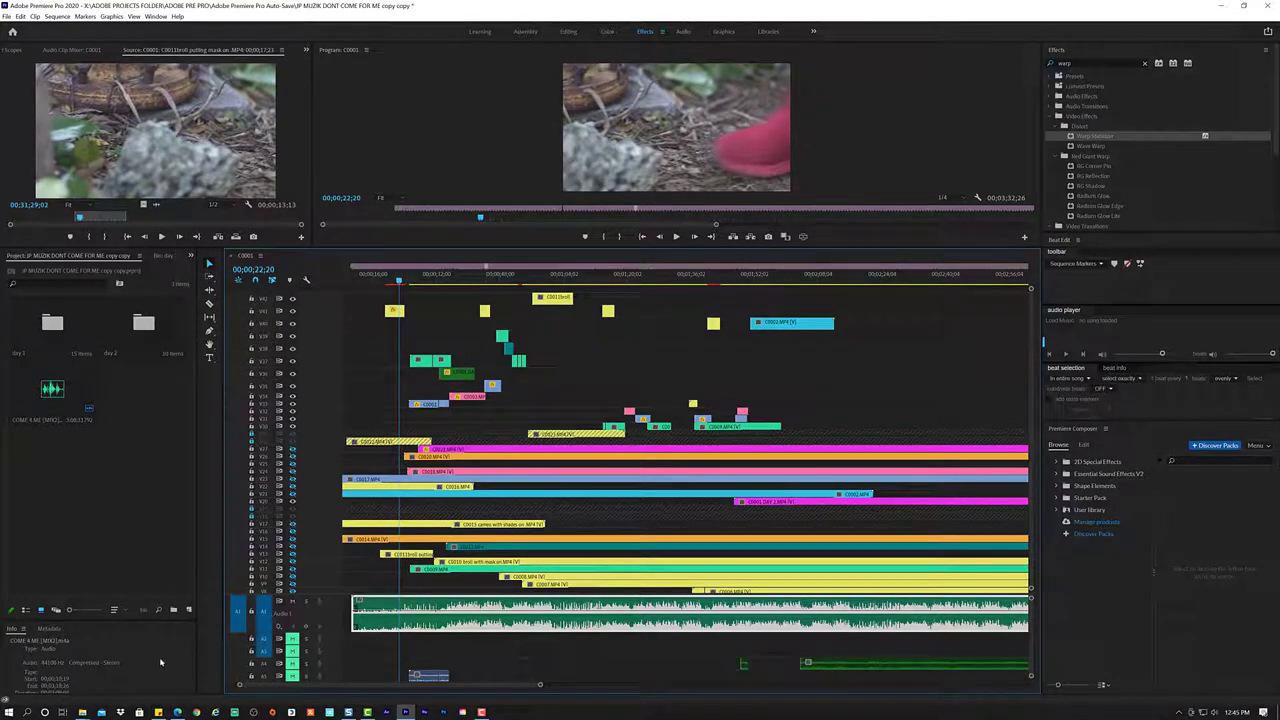
click(9, 635)
- Shift the C0011 clip further earlier and replay from about 11 seconds
click(397, 312)
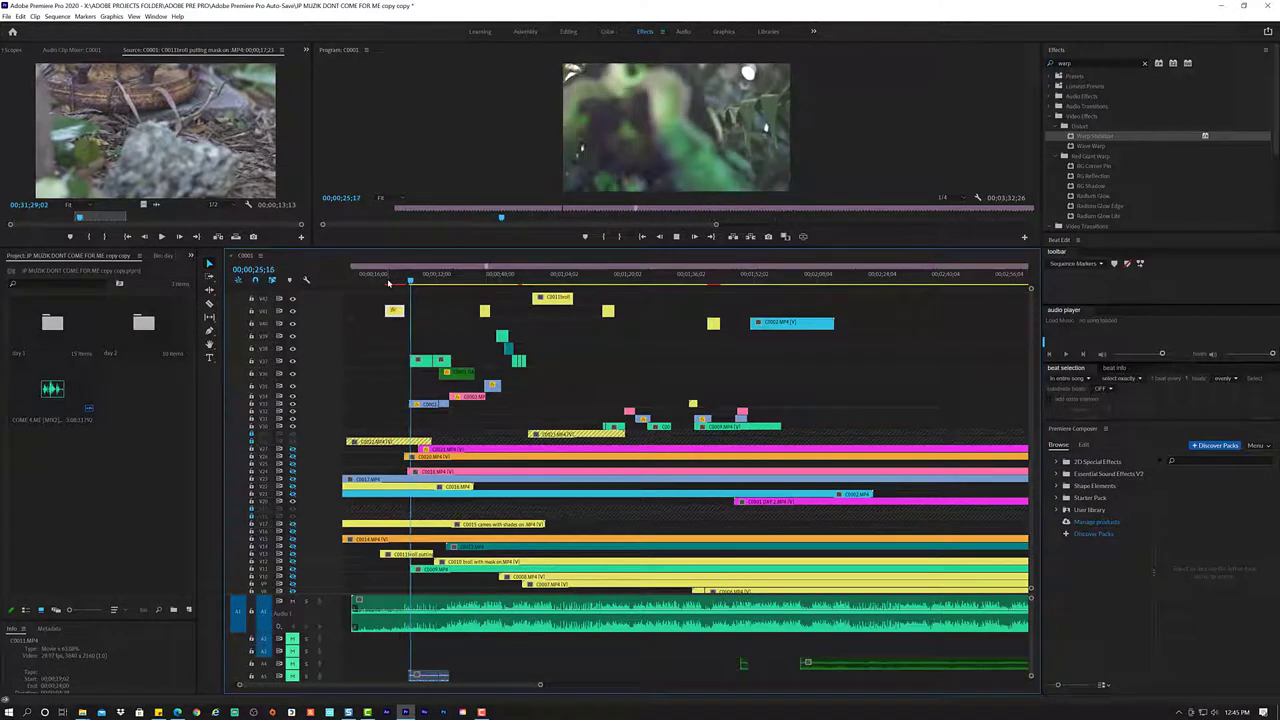
click(386, 281)
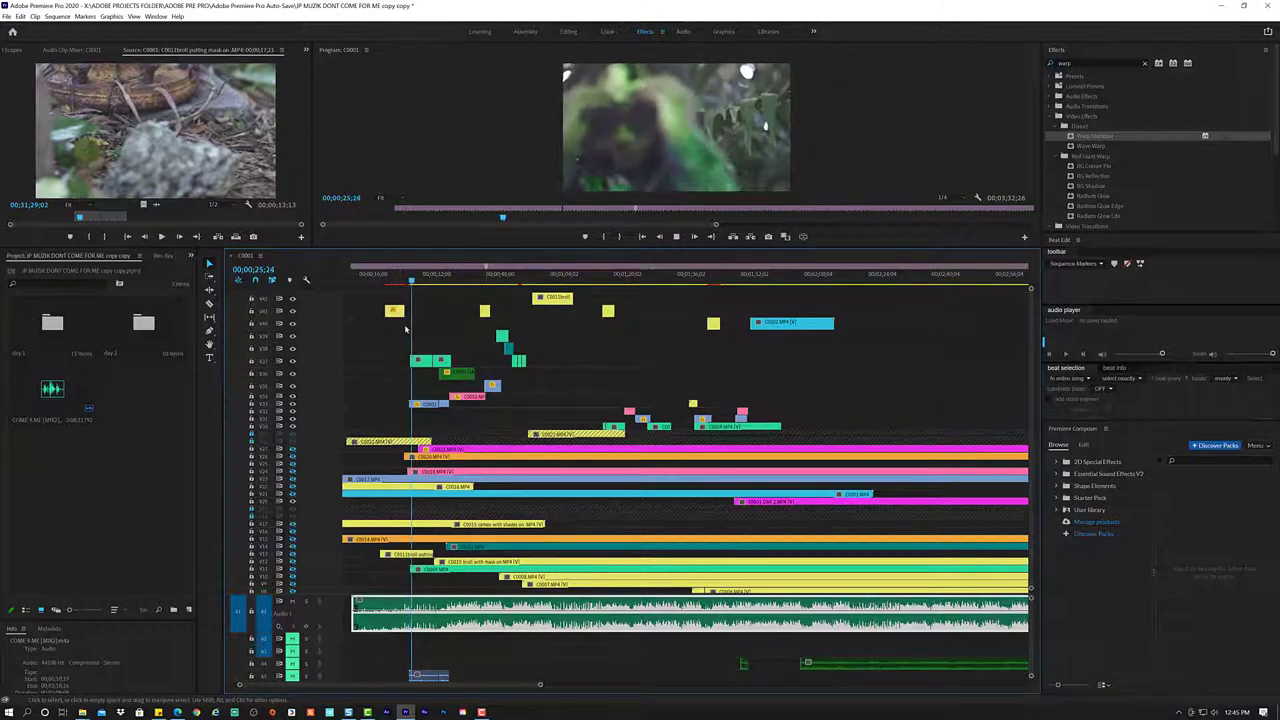
key(space)
drag(397, 315, 372, 314)
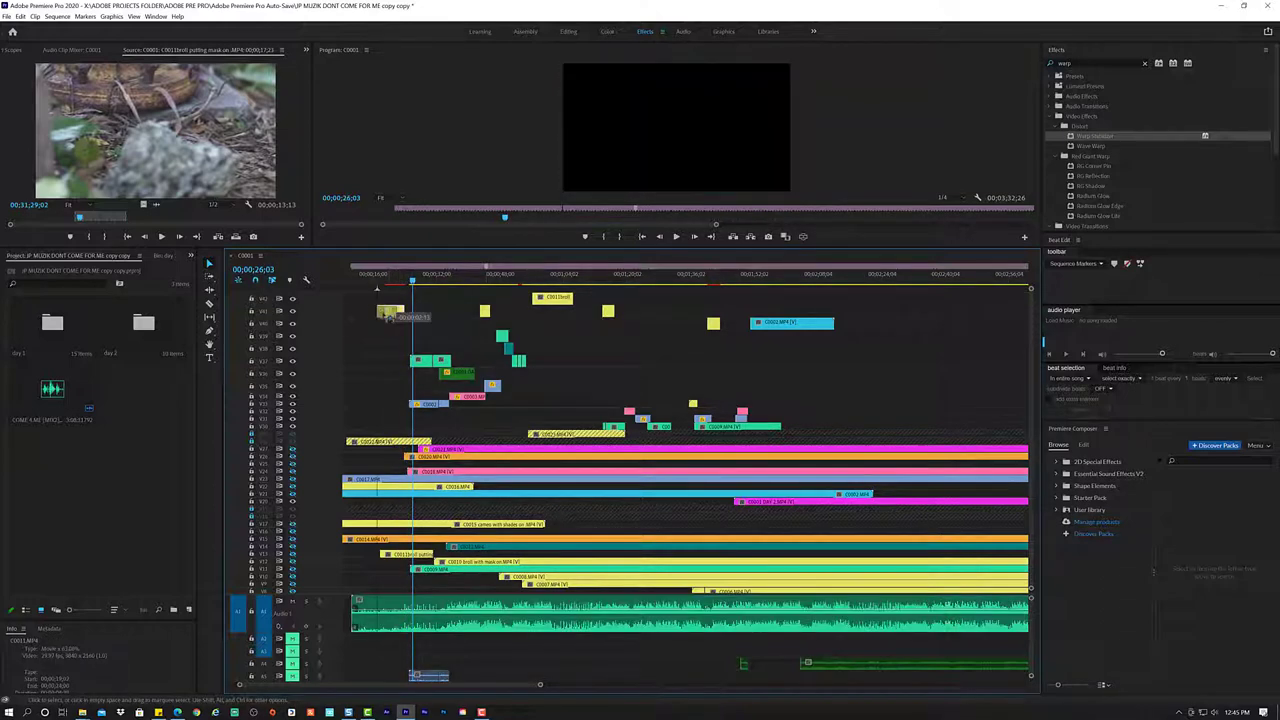
click(354, 278)
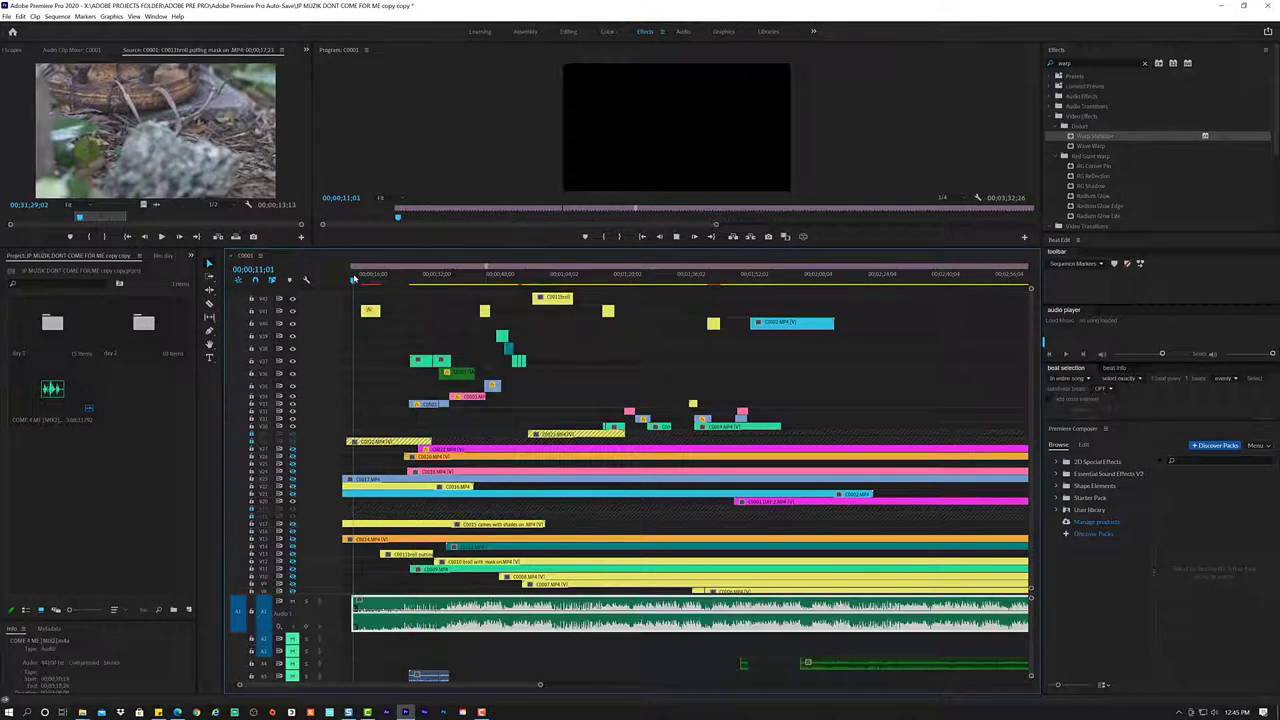
key(space)
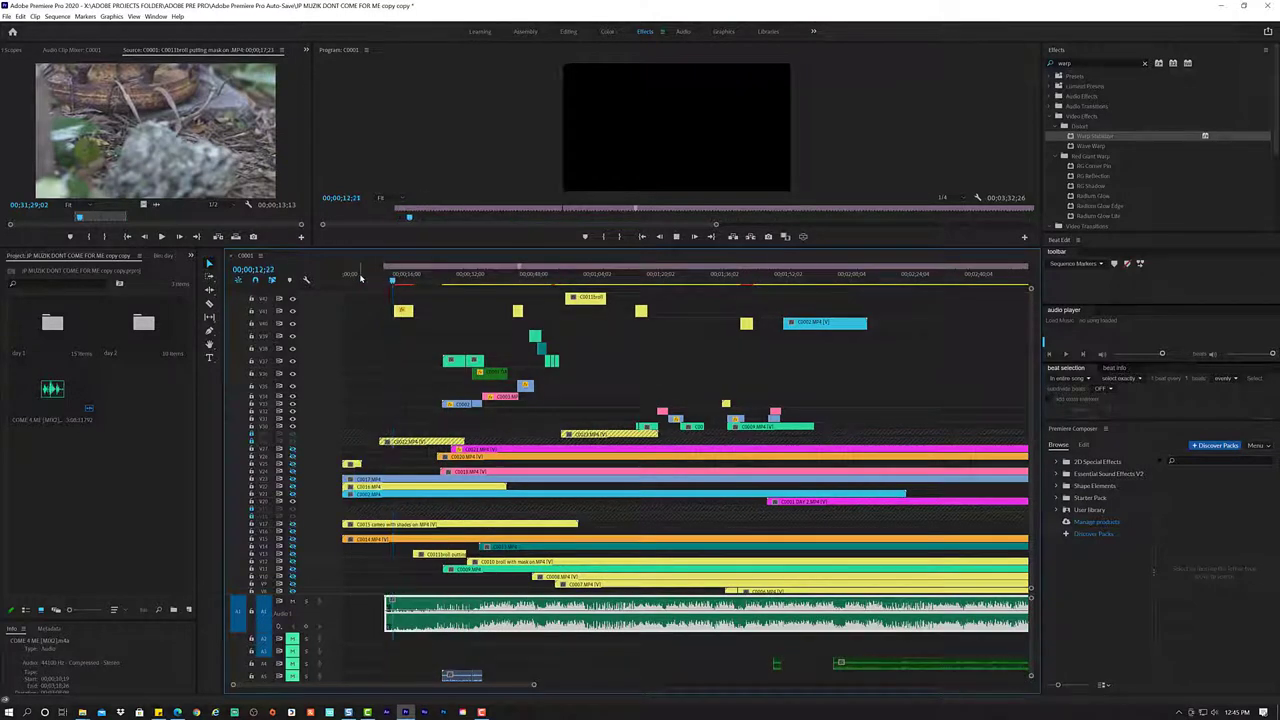
click(403, 311)
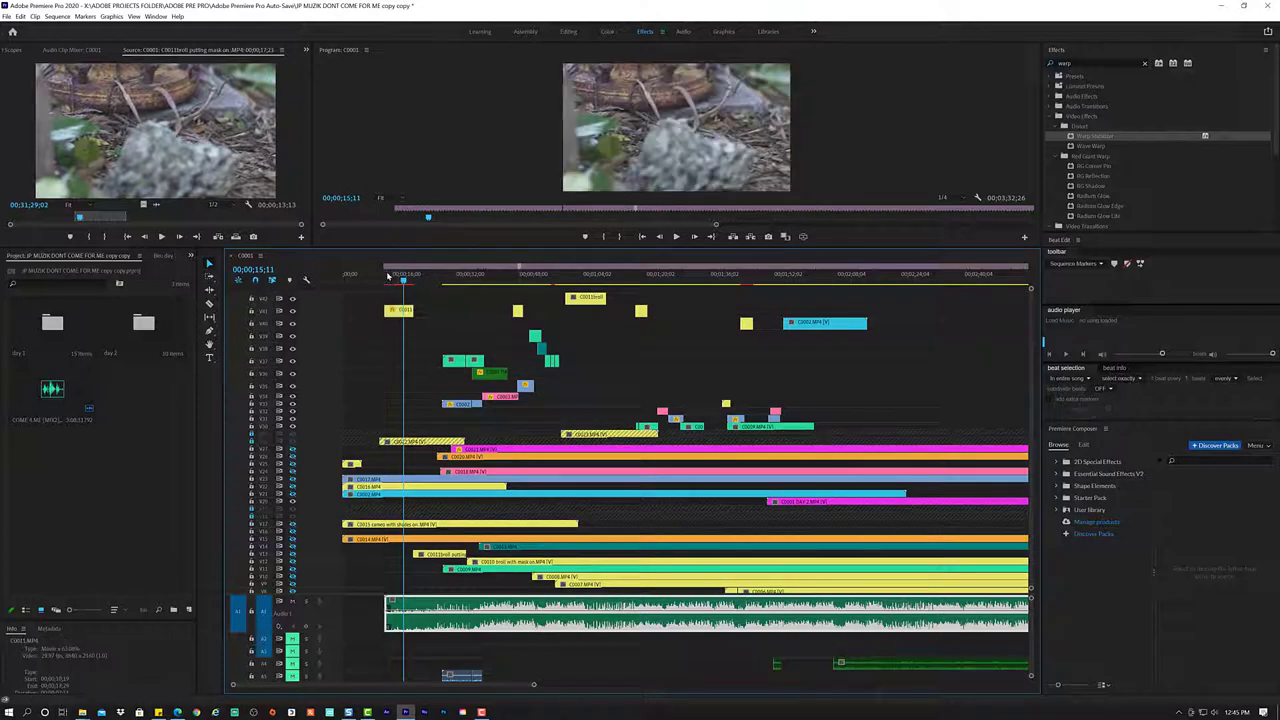
- Play from about 10 seconds and step forward to the 12;15 cut point for the Razor
click(385, 281)
key(space)
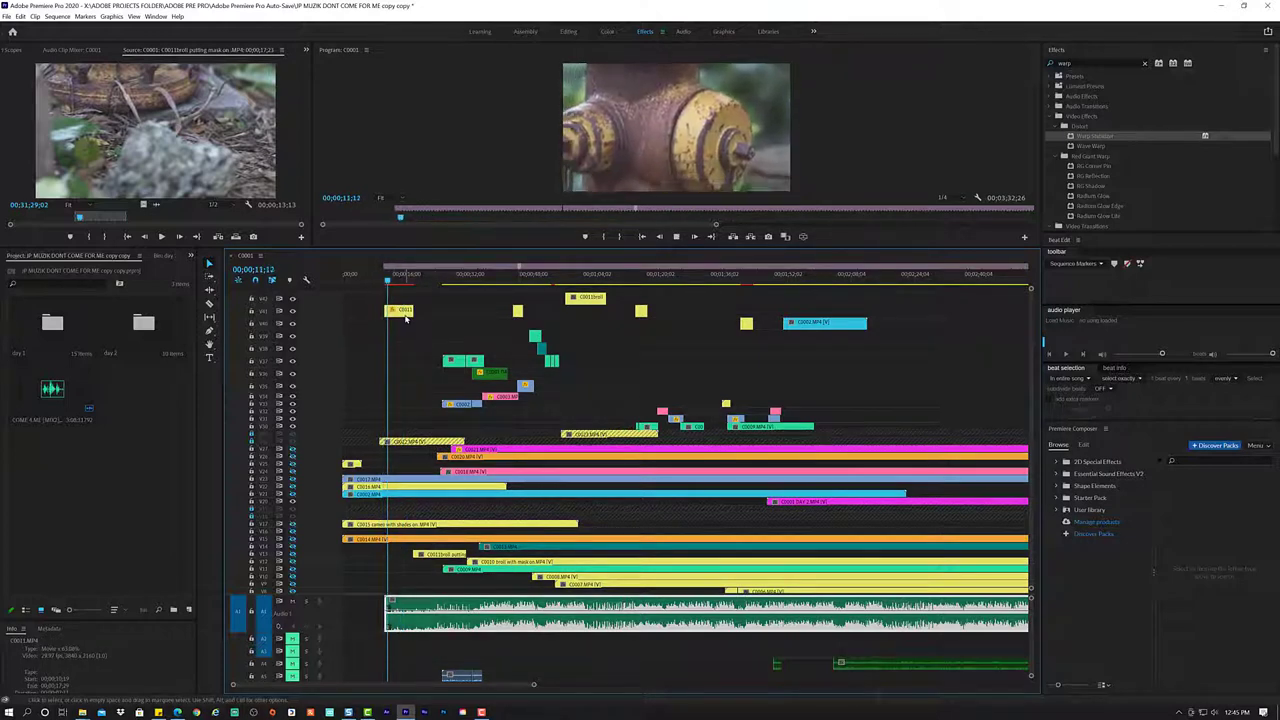
key(space)
key(shift+Right)
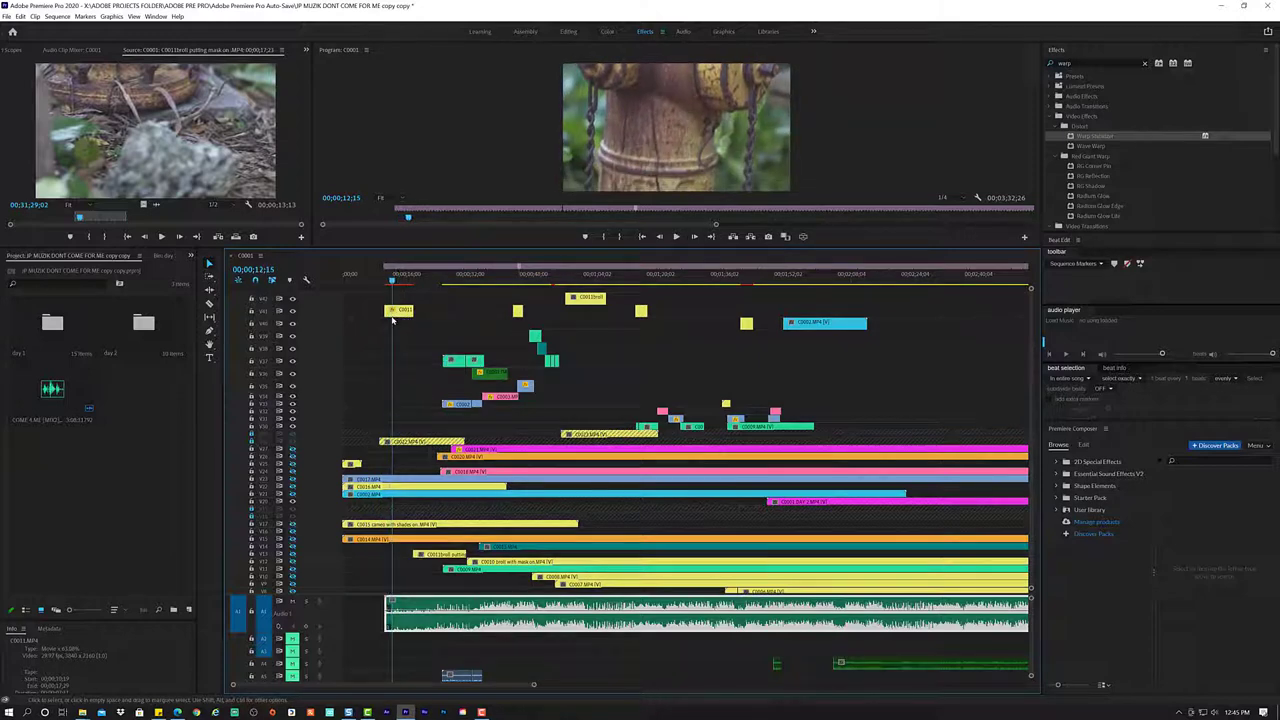
key(c)
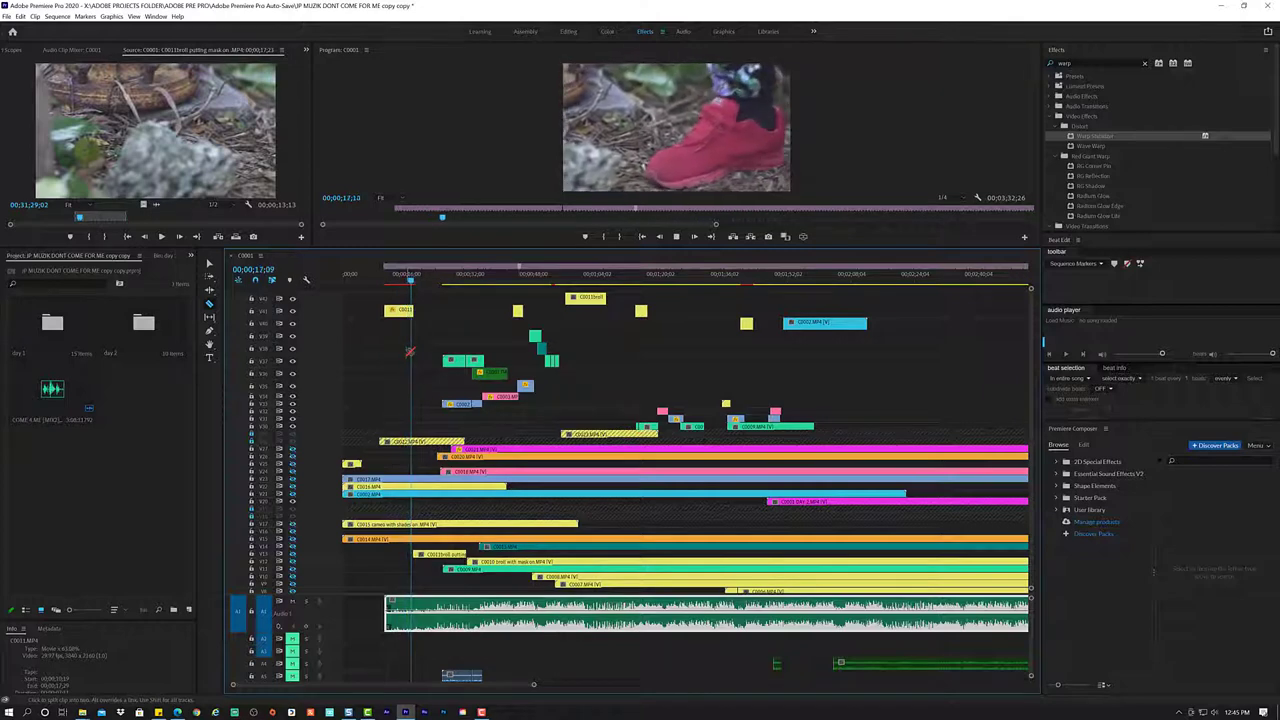
- Replay from about 10 seconds to review the razored C0011 clip
key(space)
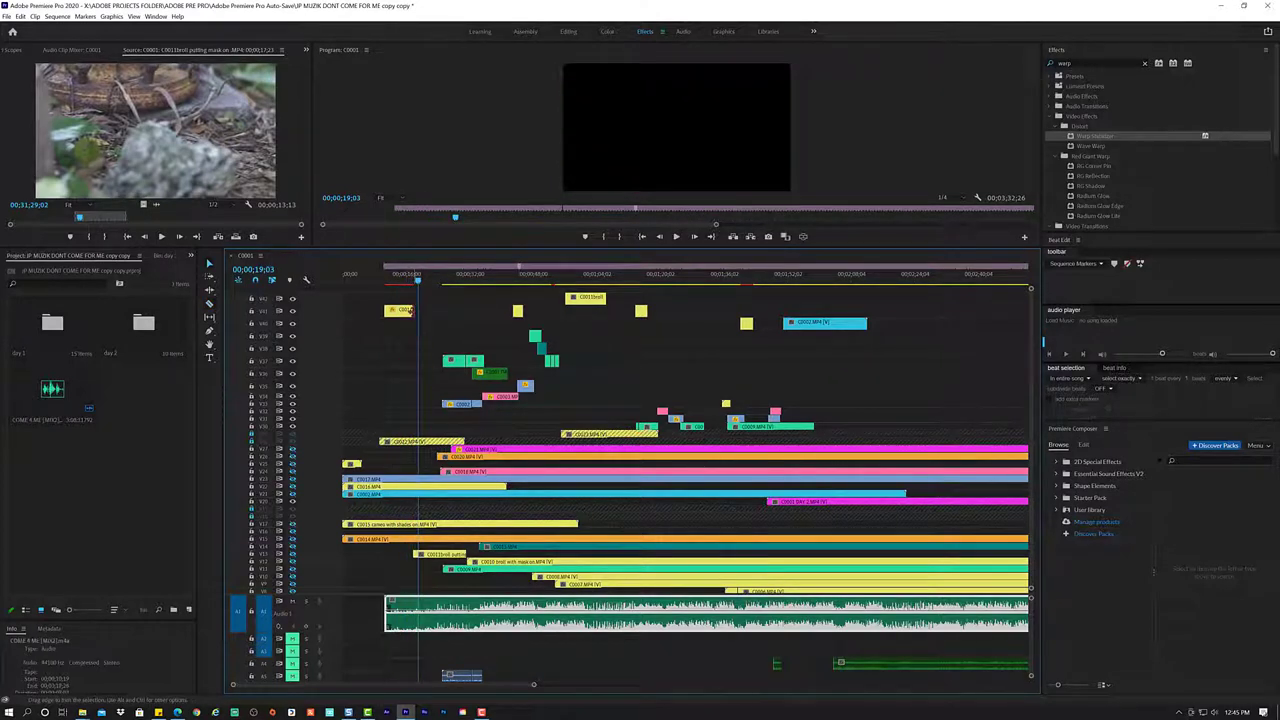
click(386, 279)
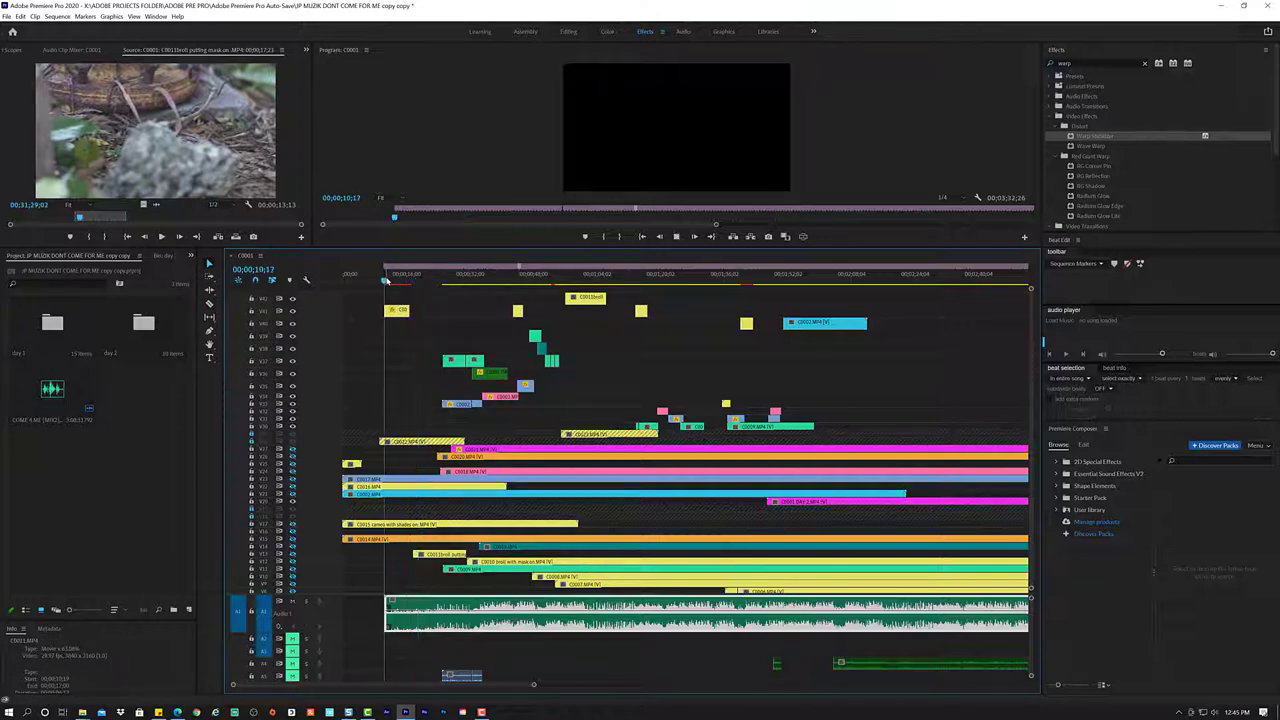
key(space)
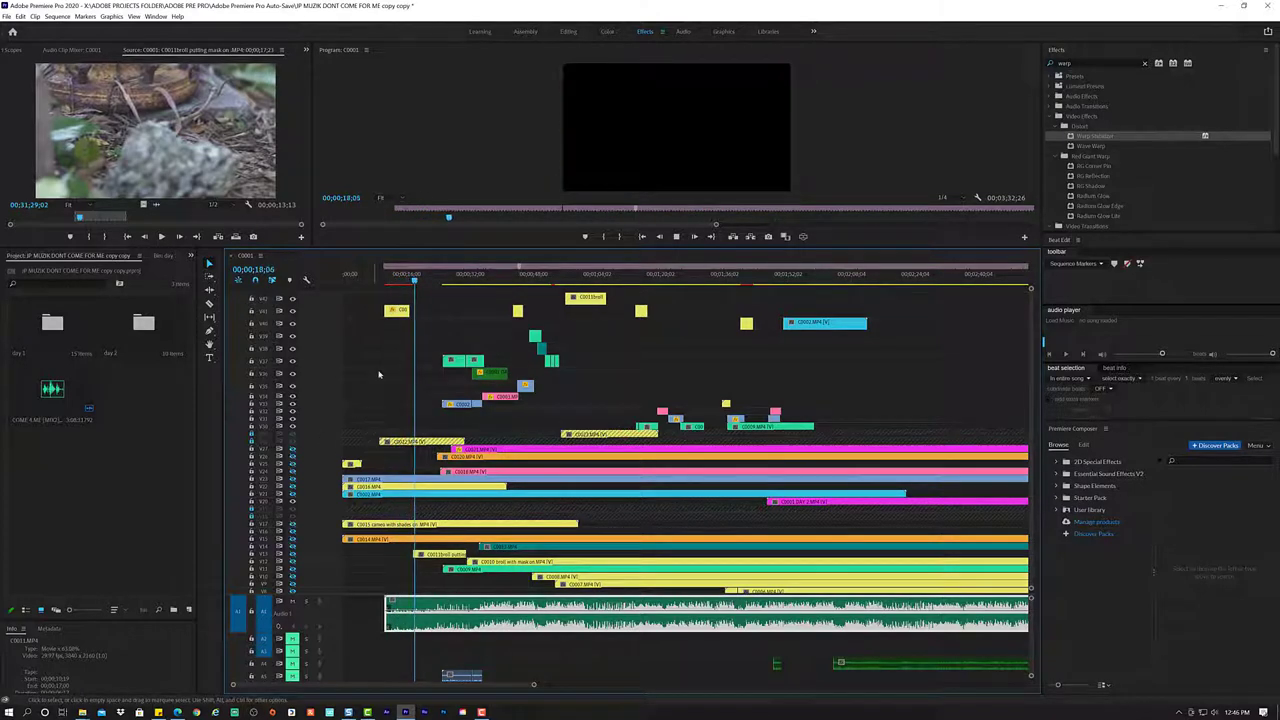
- Move the small B-roll clip up onto top track V42 right after the C0011 shot
key(space)
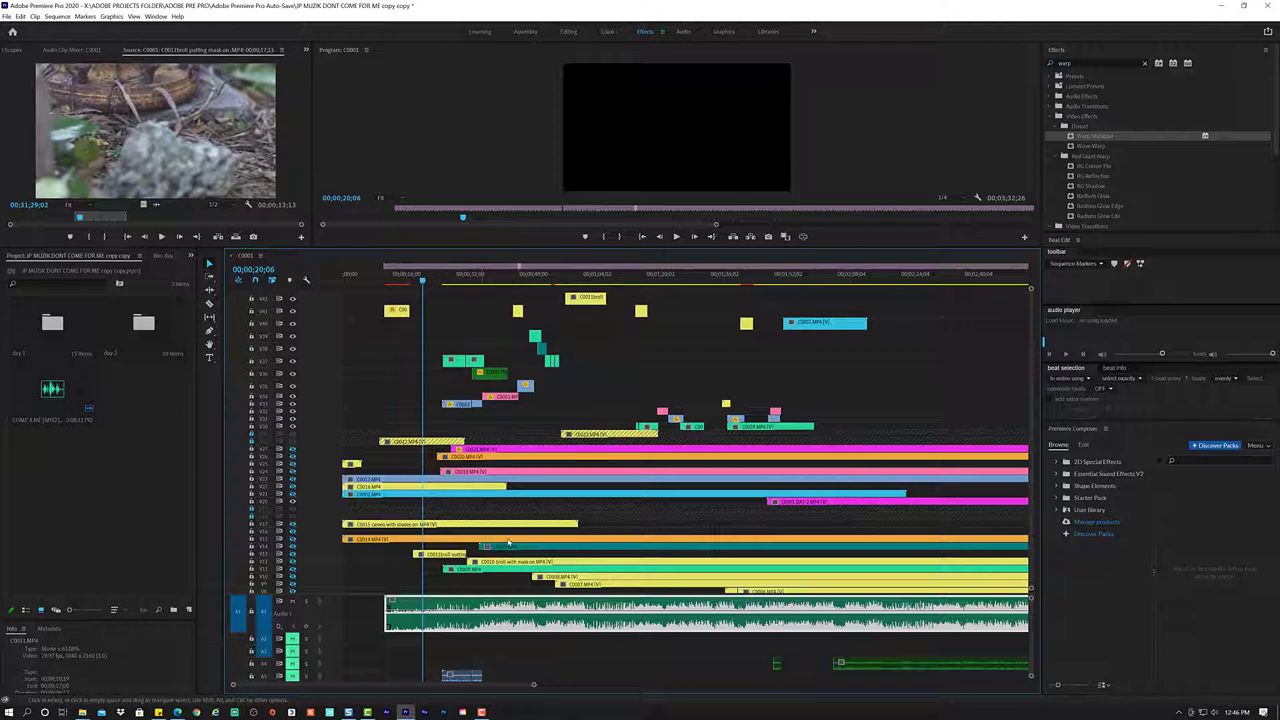
click(450, 557)
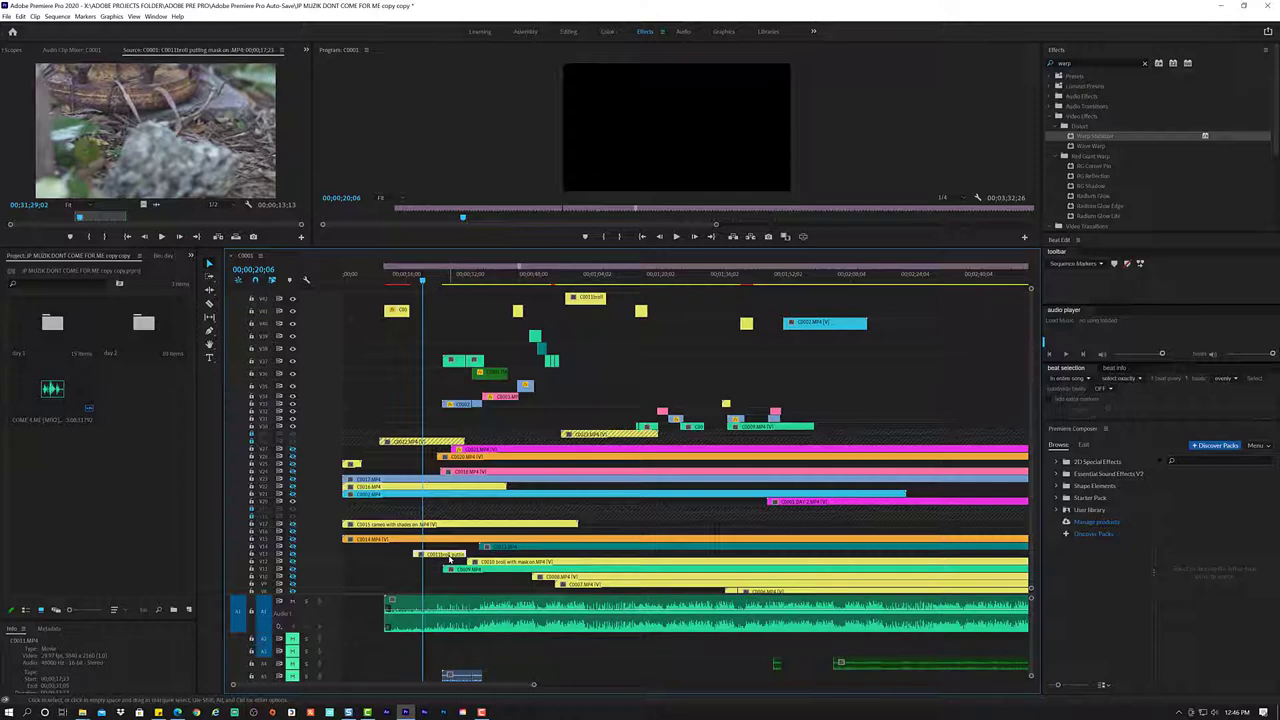
drag(449, 560, 434, 309)
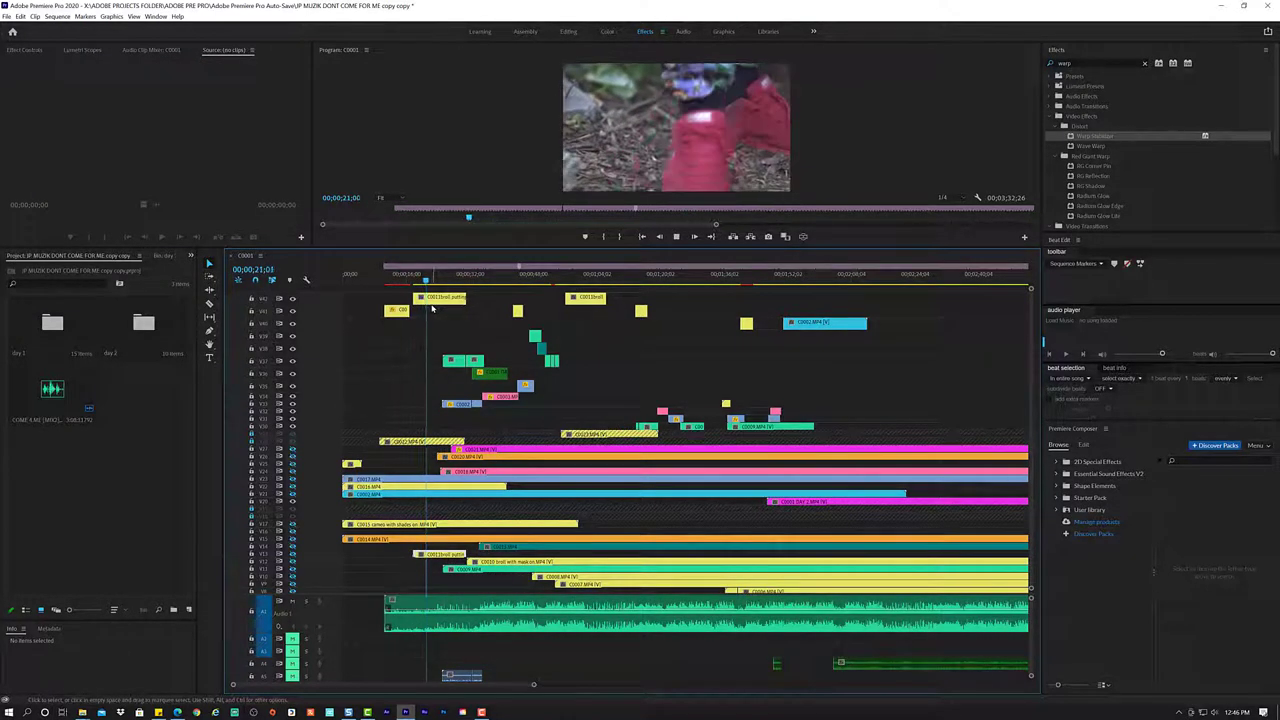
- Review from about 16 seconds and trim the C0013 clip's edge on the top track
key(space)
click(406, 281)
key(space)
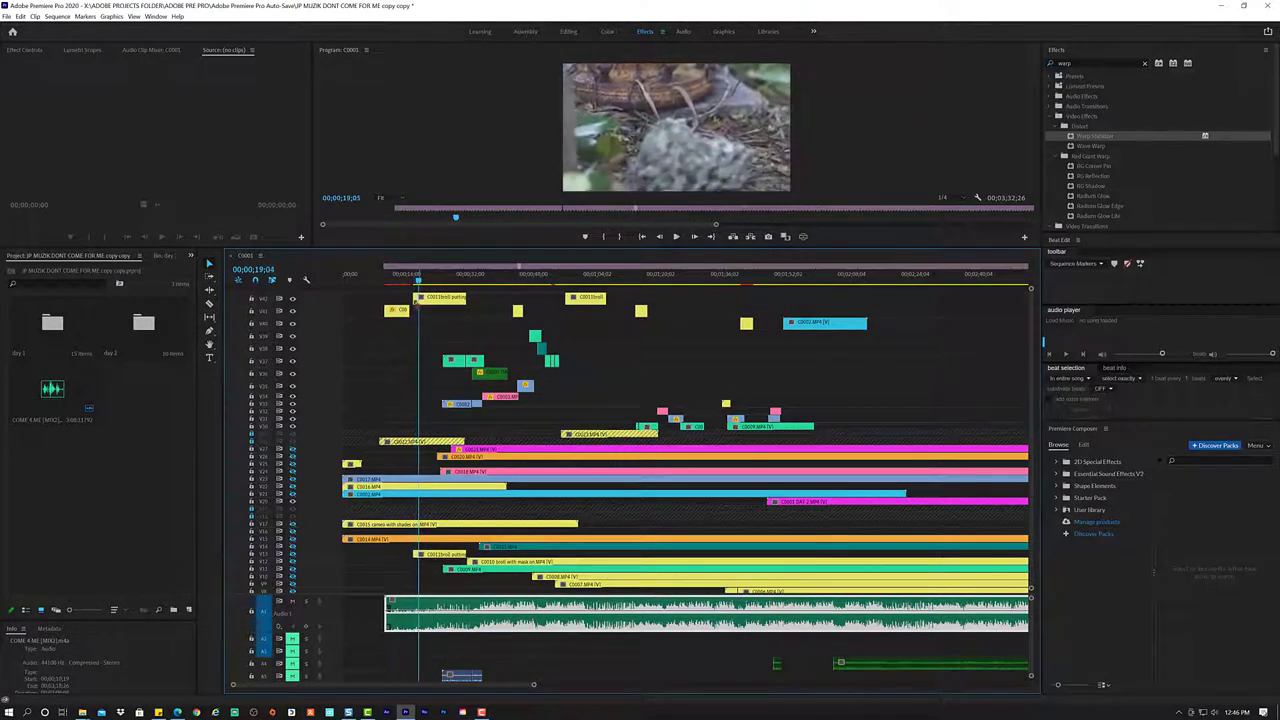
key(space)
drag(437, 299, 447, 298)
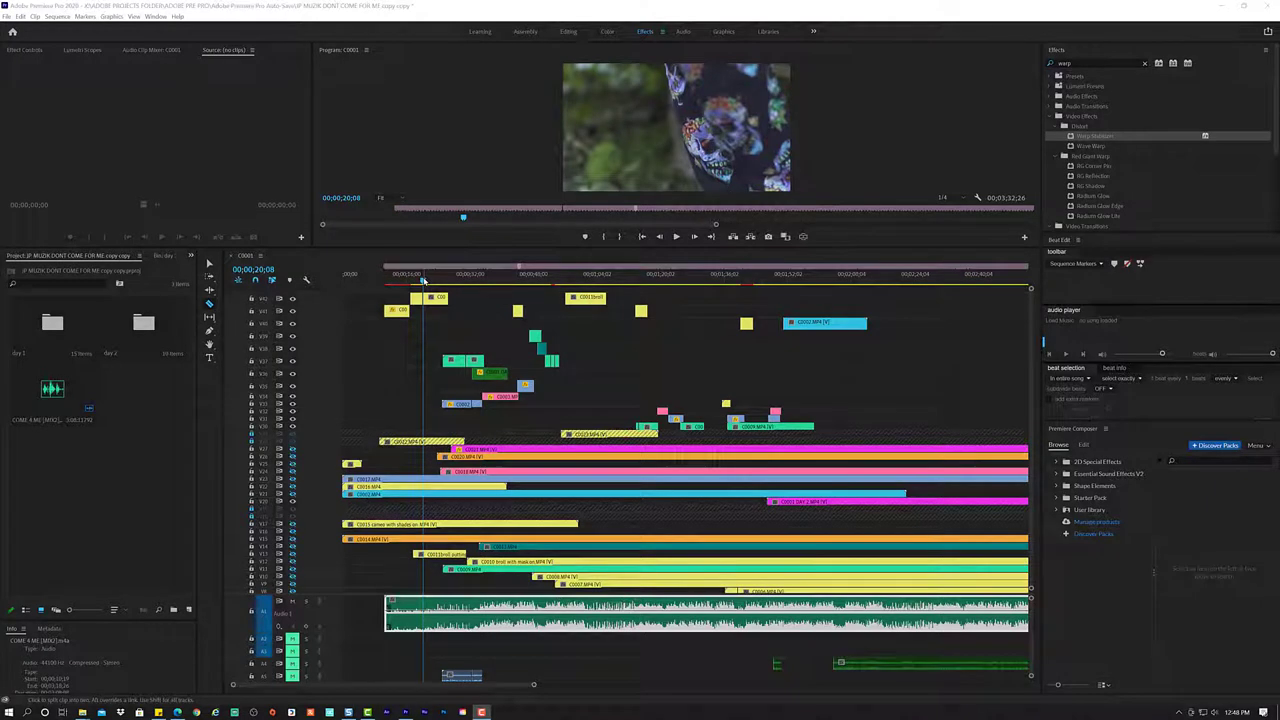
- Scrub back through the edit and replay from 17 seconds to check the cuts
drag(423, 281, 397, 285)
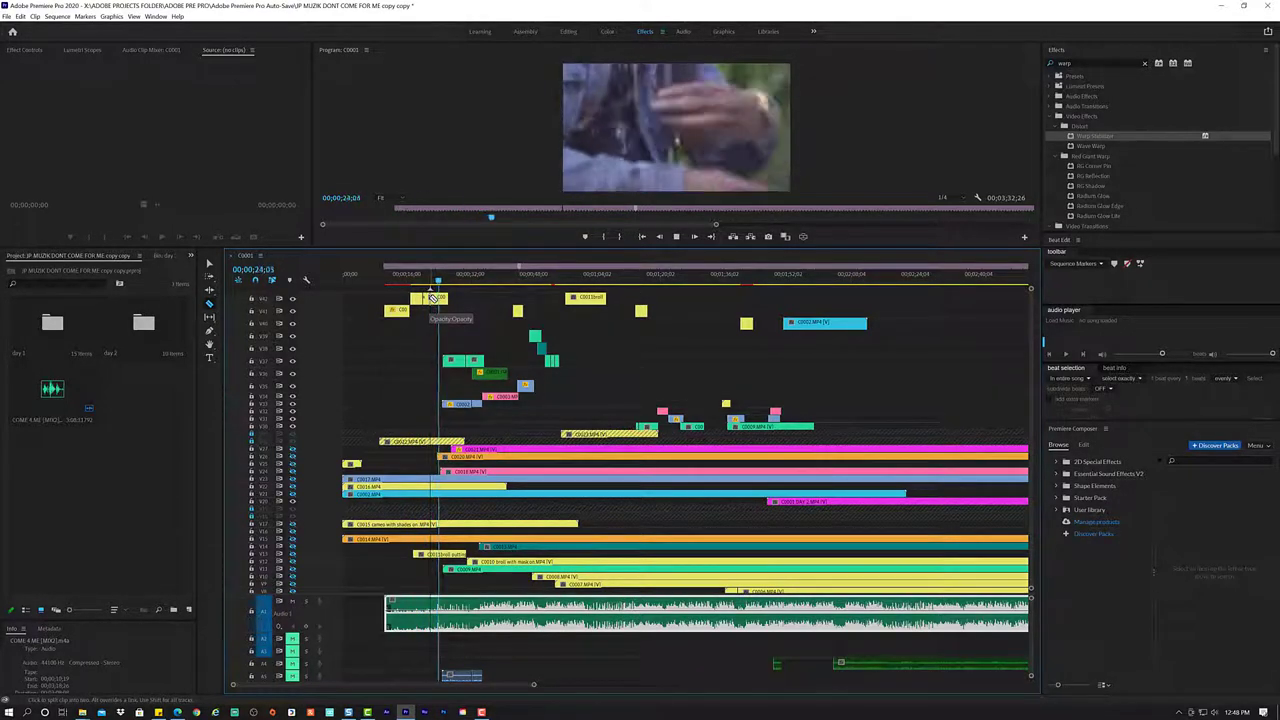
key(space)
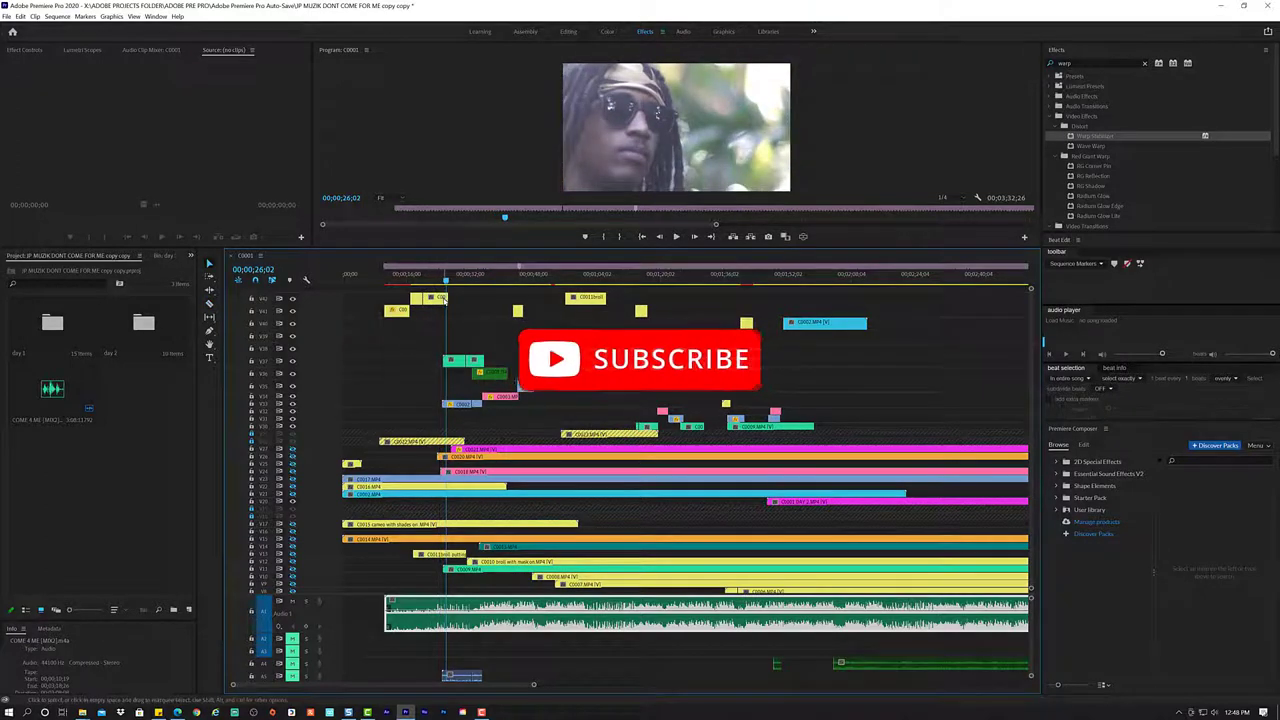
click(411, 279)
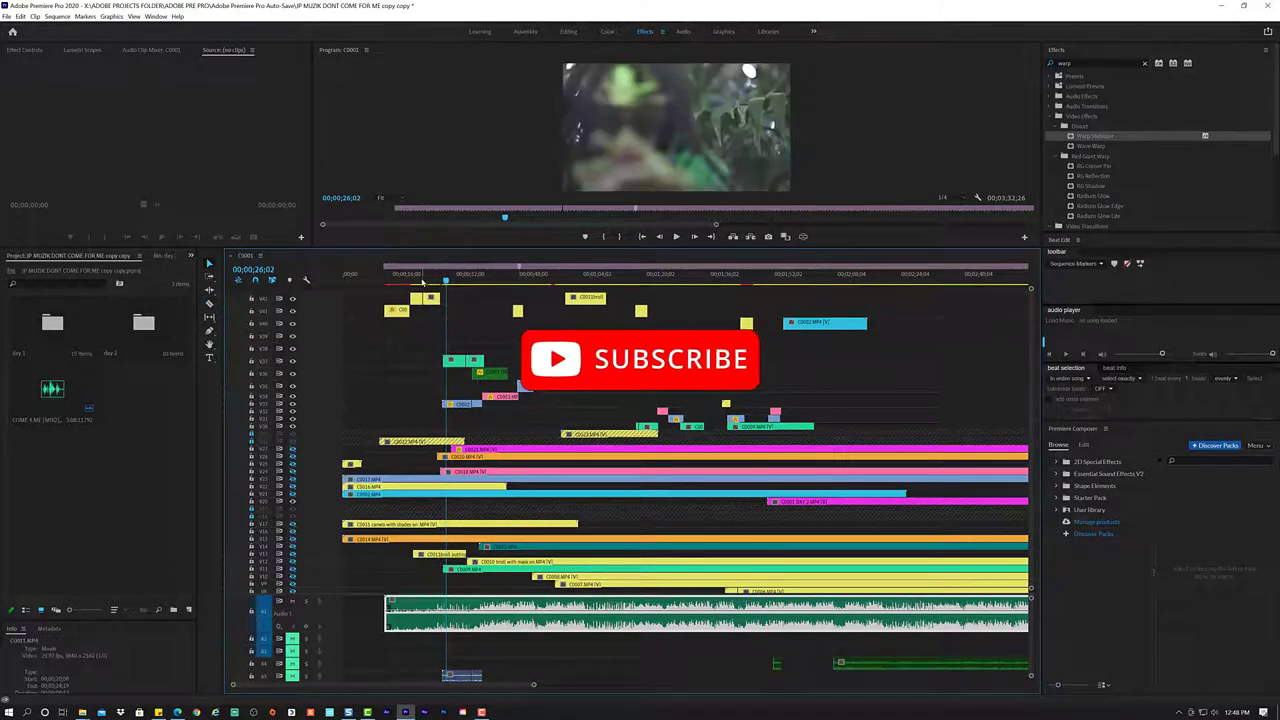
key(space)
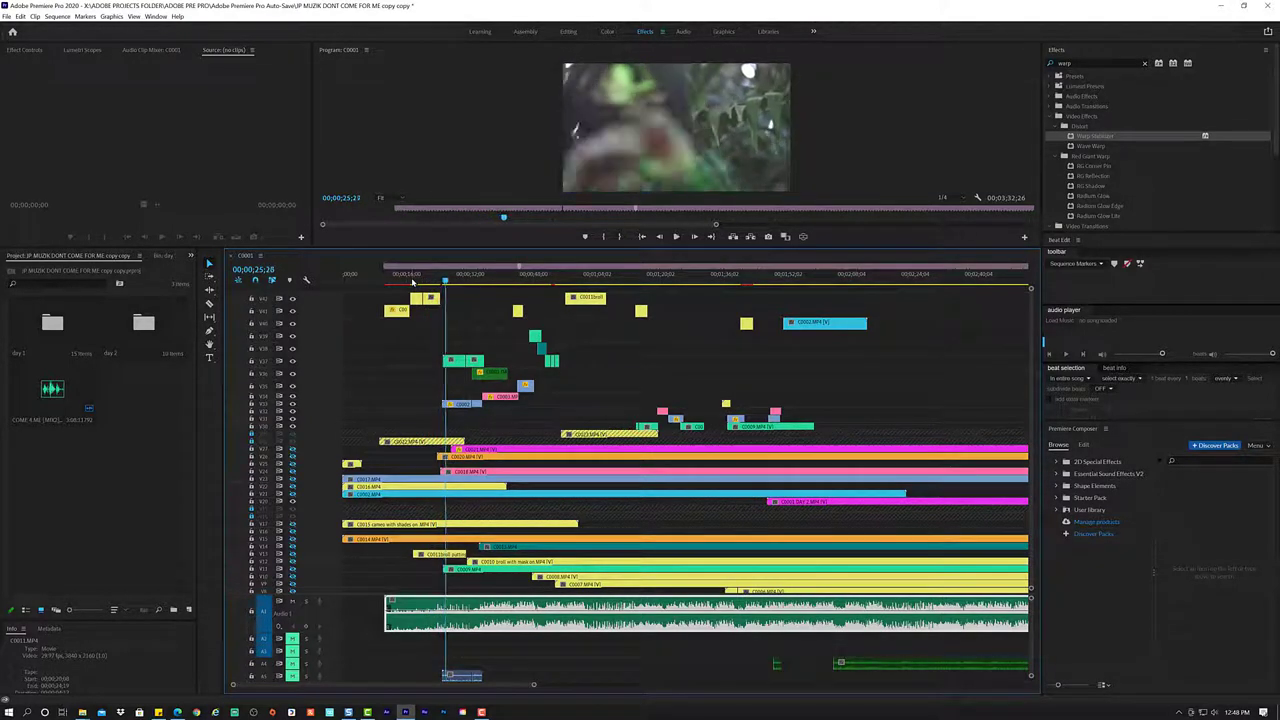
- Play the sequence from about 22 seconds to review the lengthened top-track B-roll piece
click(429, 281)
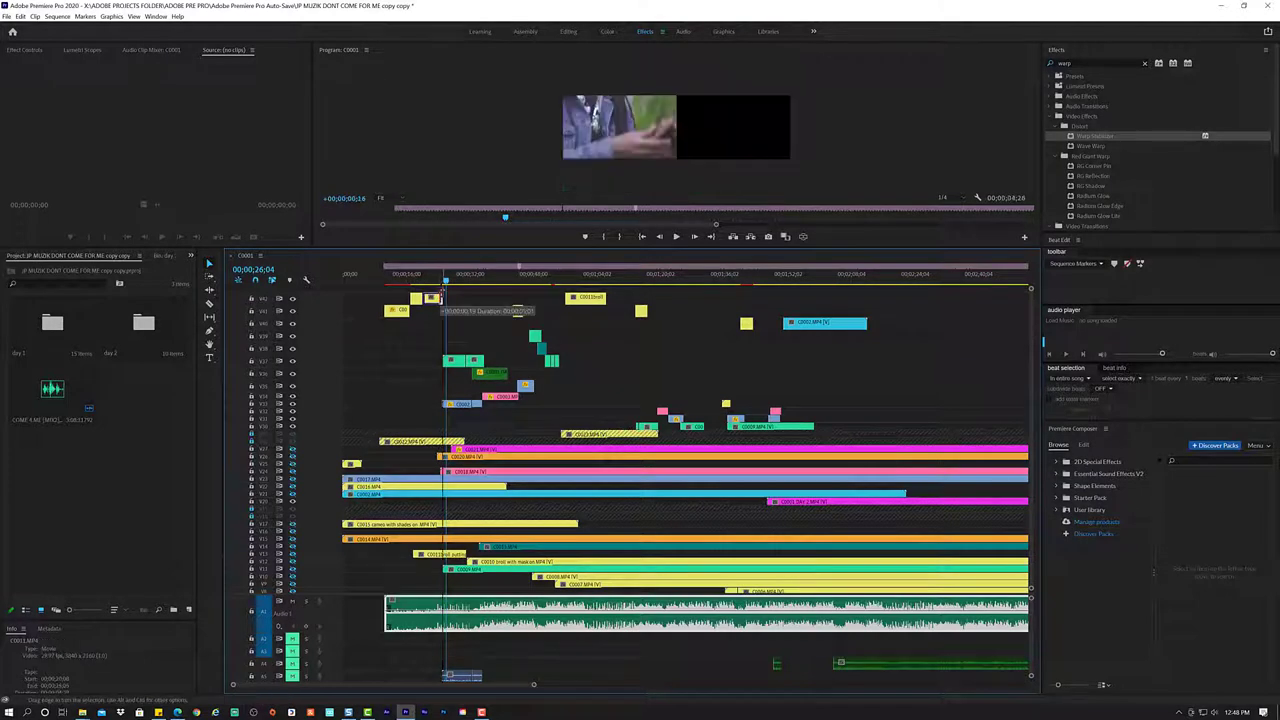
key(space)
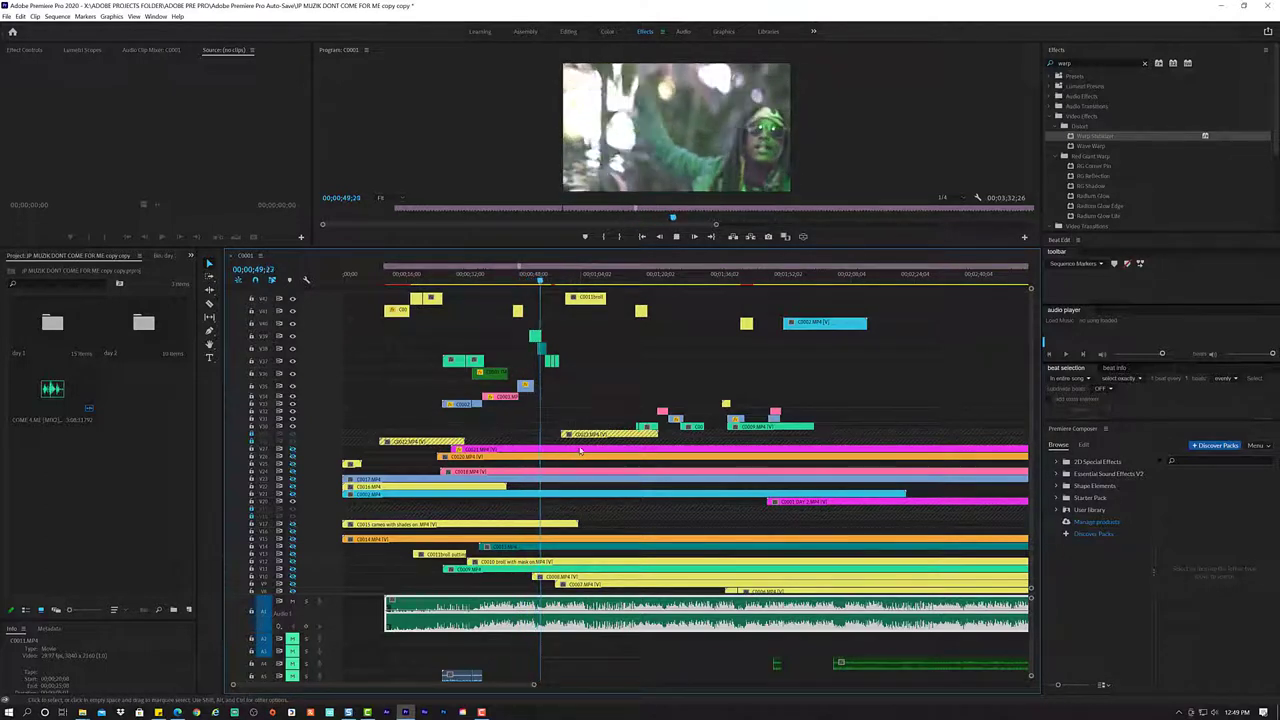
- Review the sequence from 9 seconds, toggling between the Razor and Selection tools
click(381, 276)
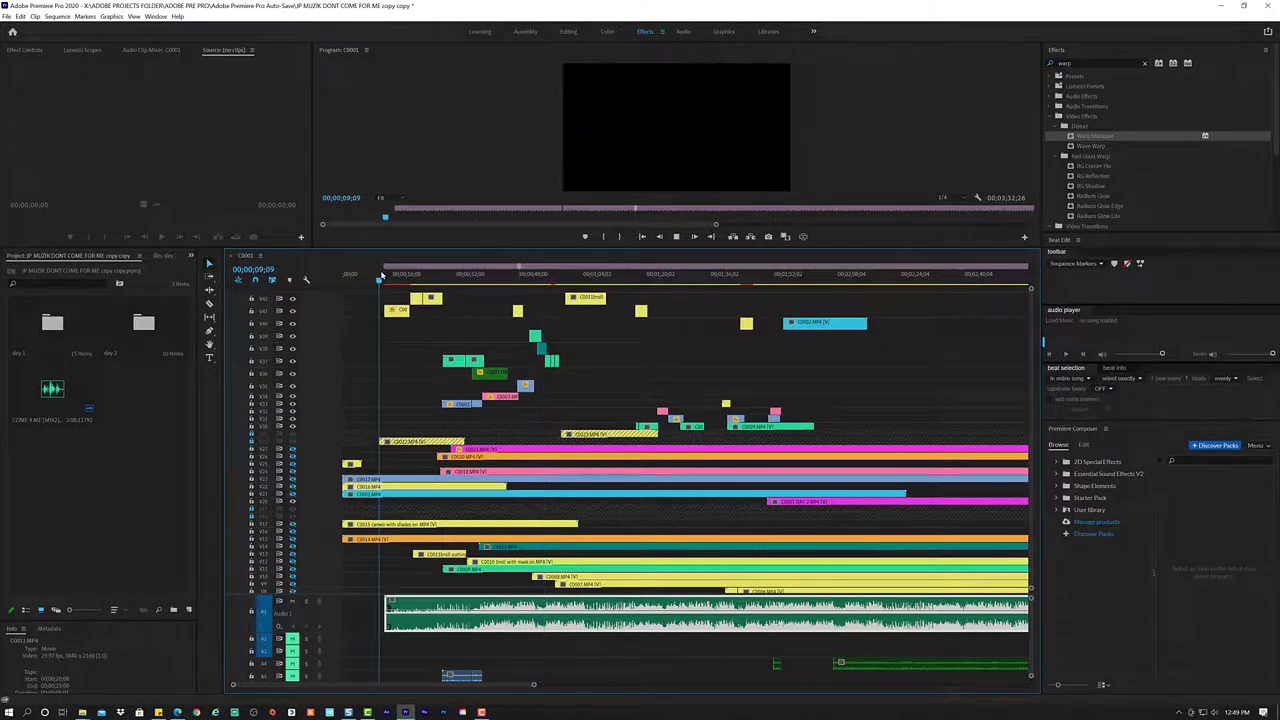
key(space)
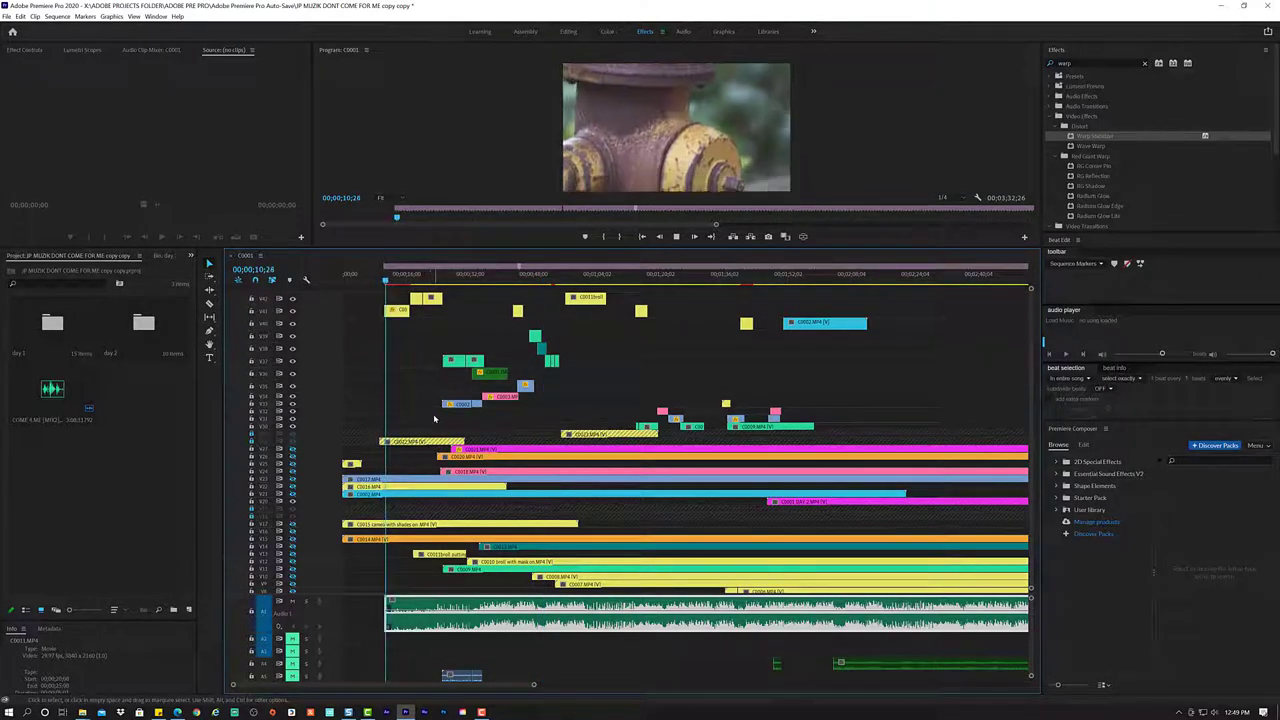
key(space)
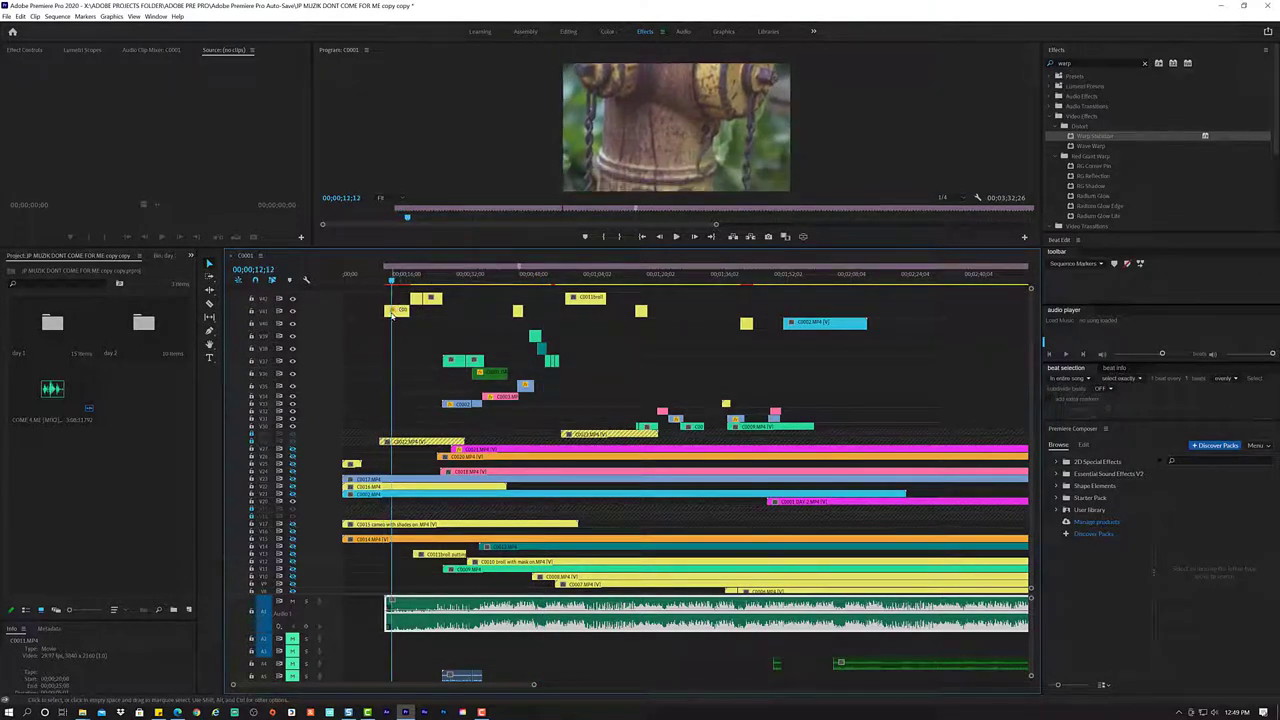
key(c)
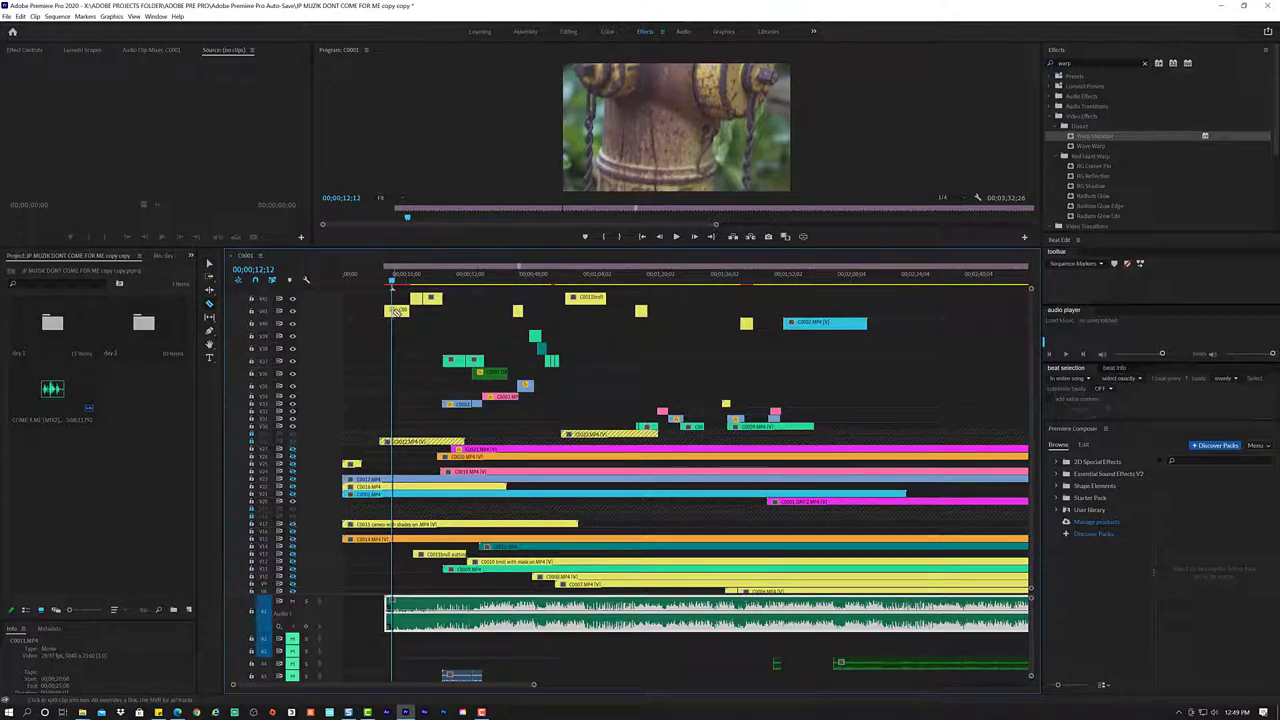
key(v)
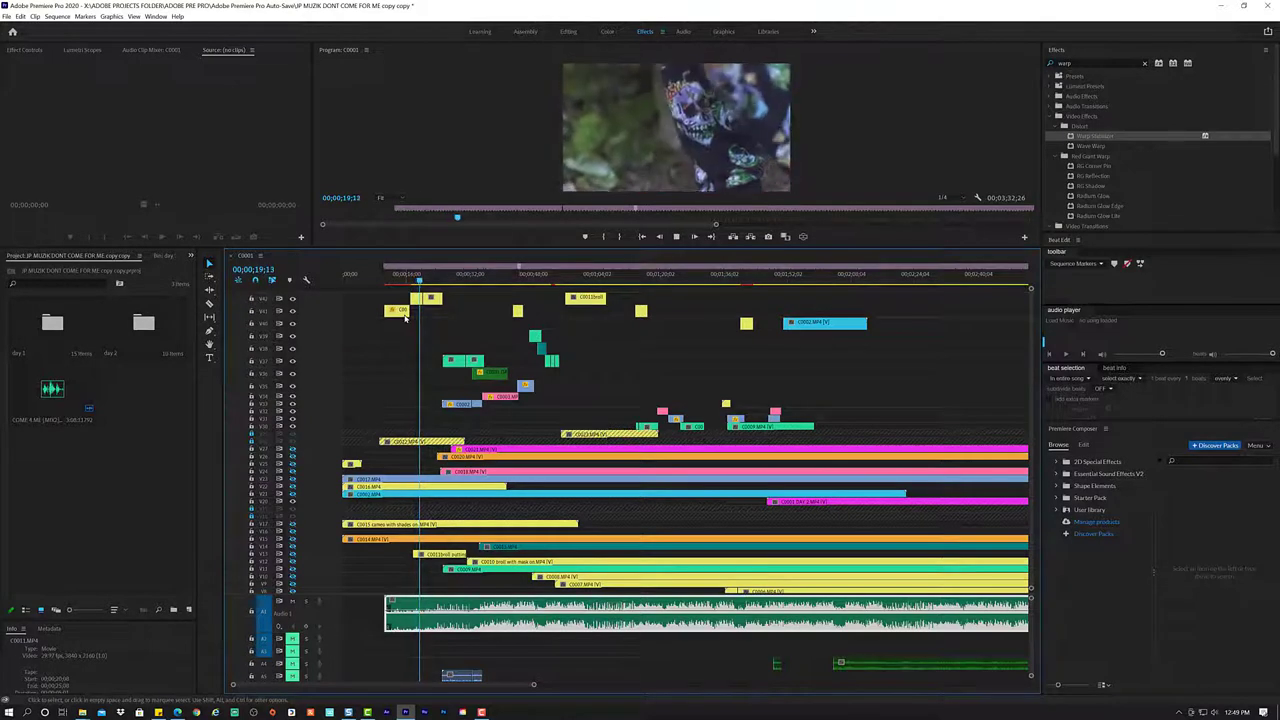
key(space)
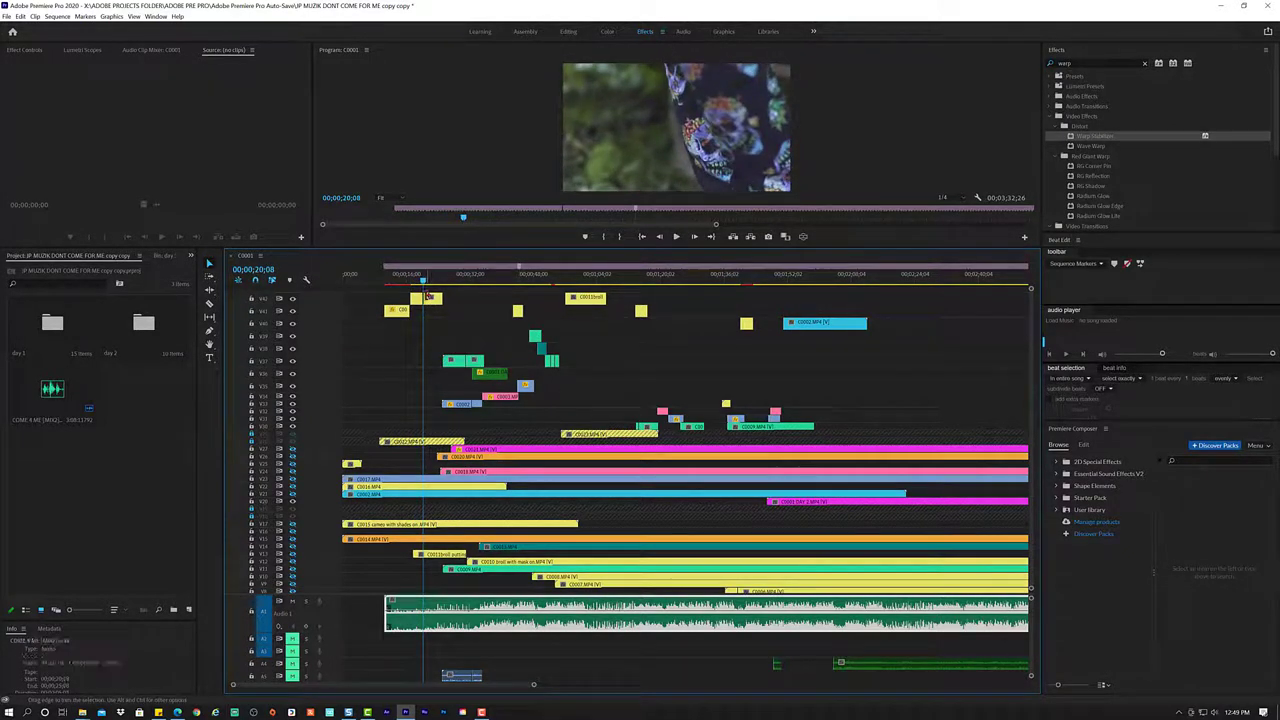
- Trim the edge of the top-track B-roll piece slightly and play it back to check
drag(428, 297, 431, 297)
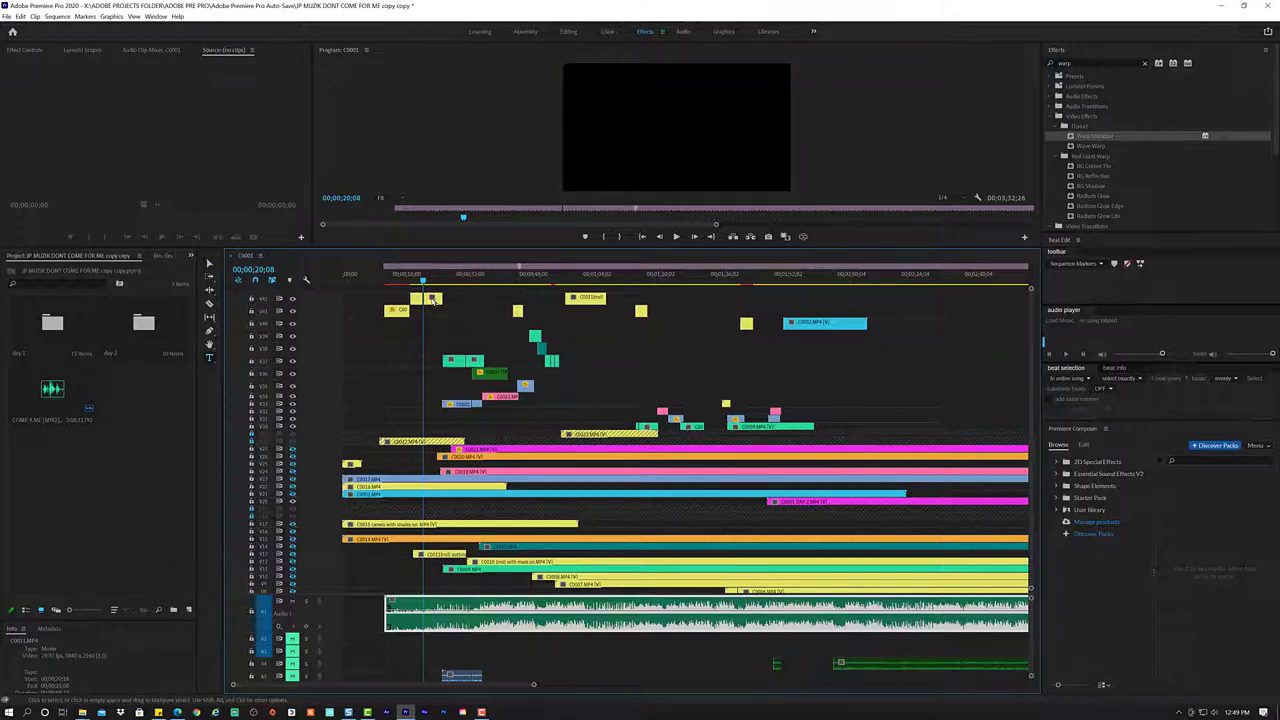
click(430, 298)
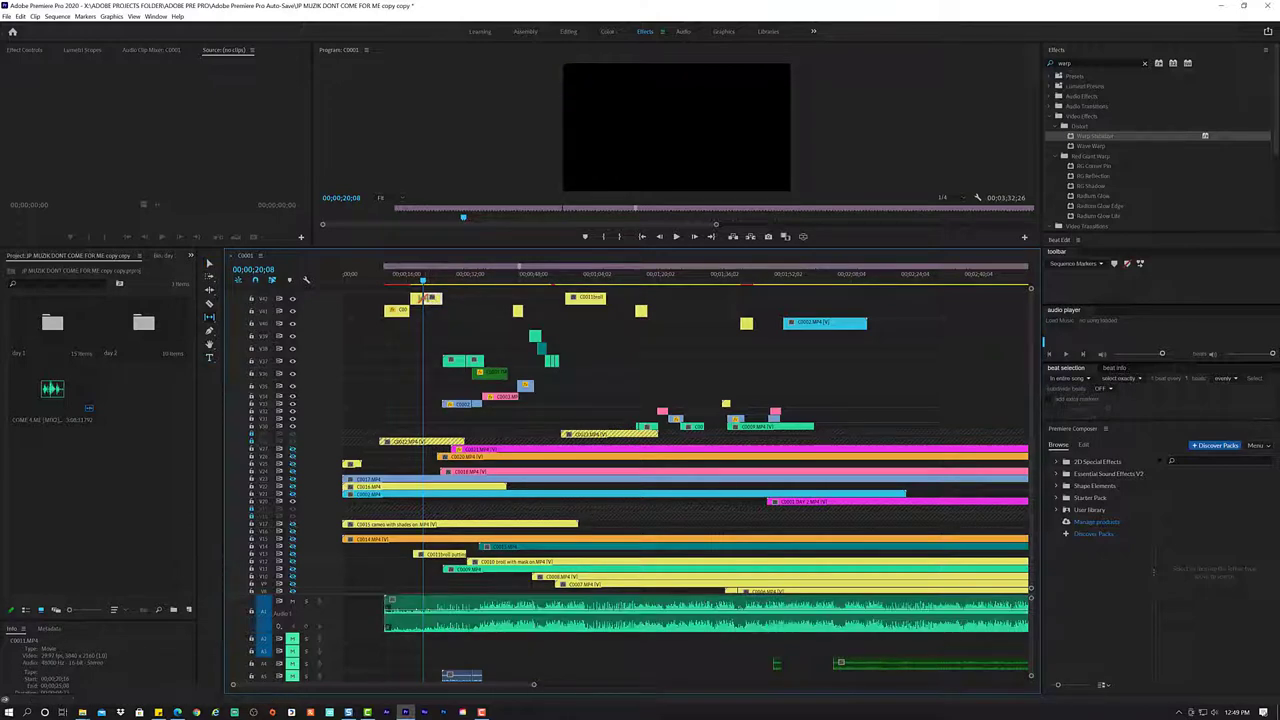
key(space)
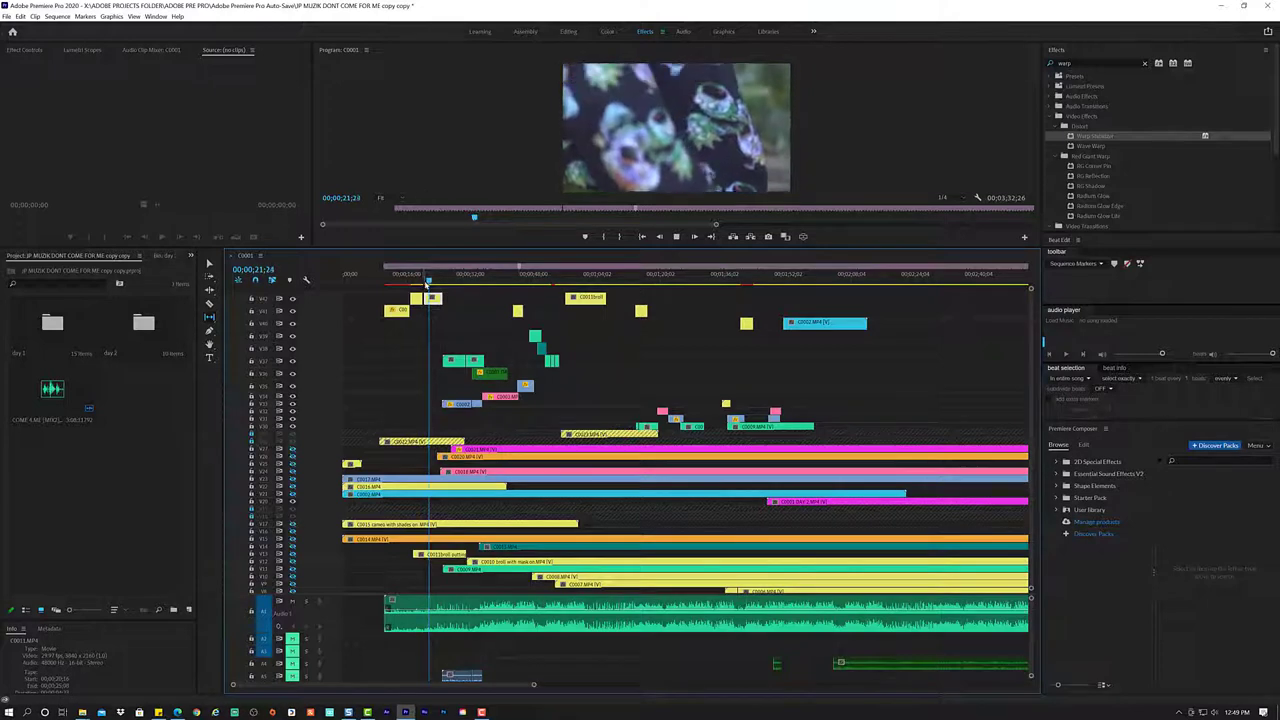
key(Up)
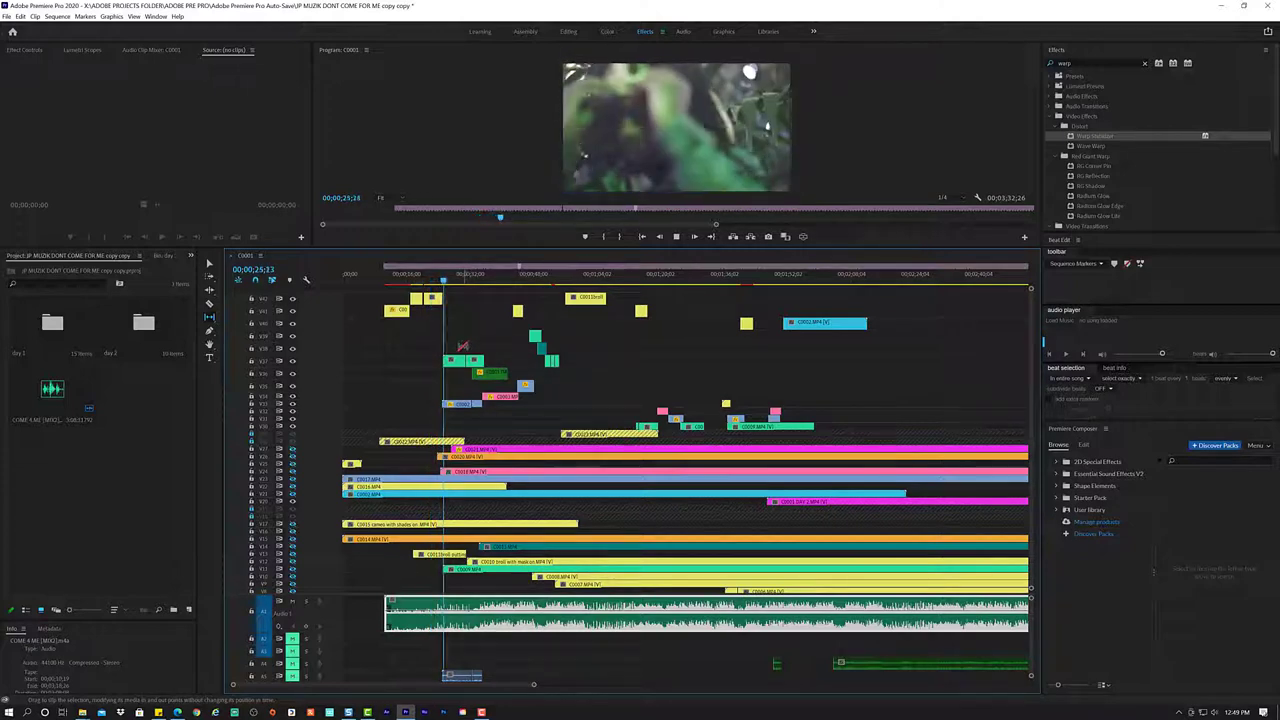
key(space)
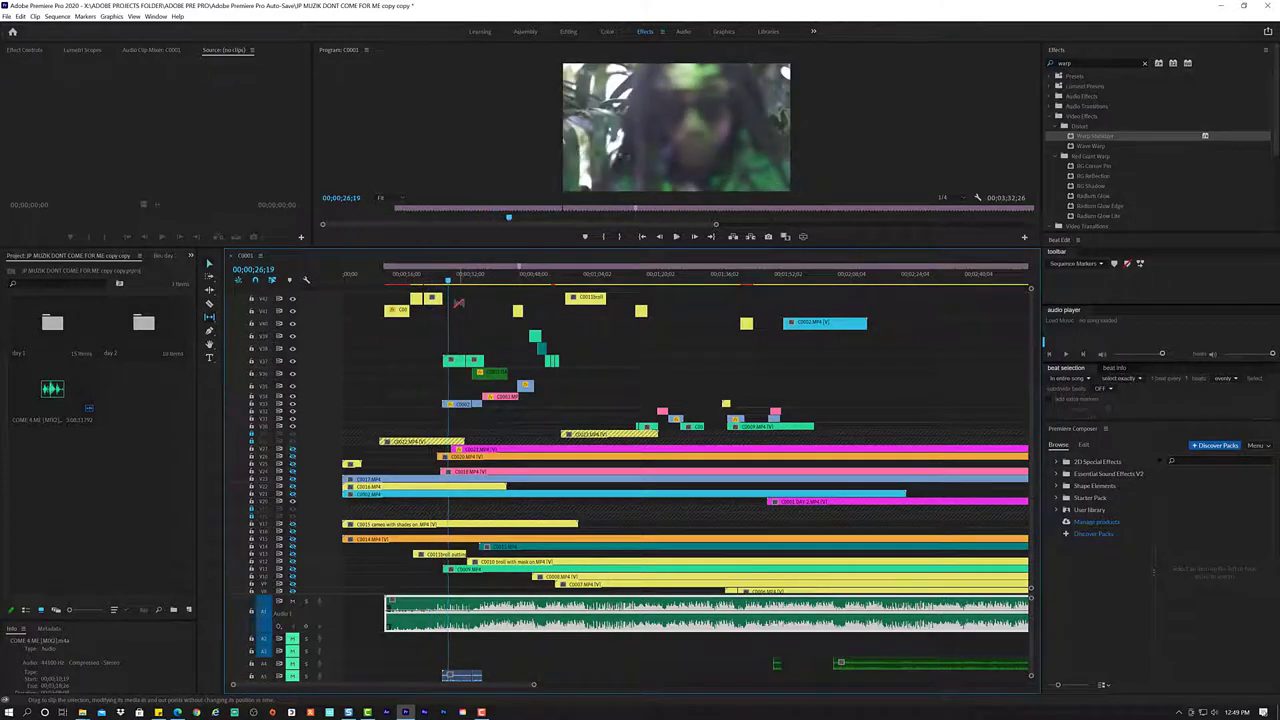
- Select the short top-track C0013 B-roll piece and bring up its Clip Speed/Duration settings
click(436, 299)
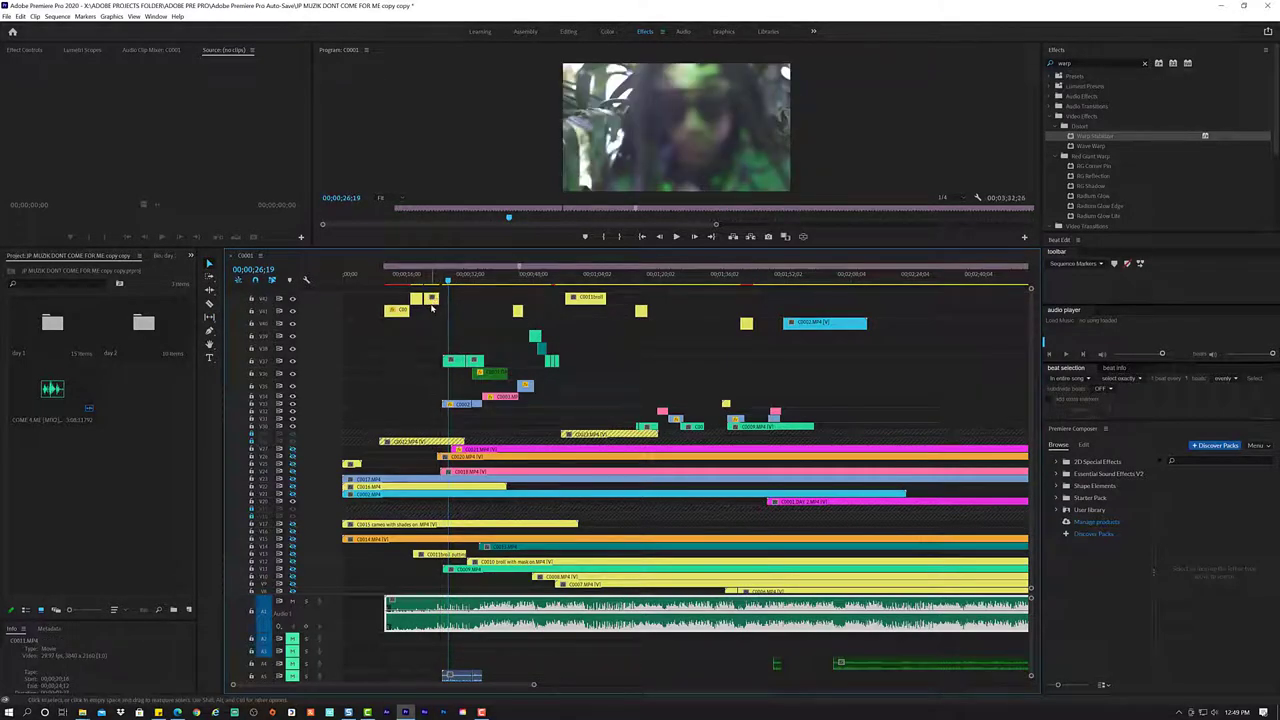
click(432, 300)
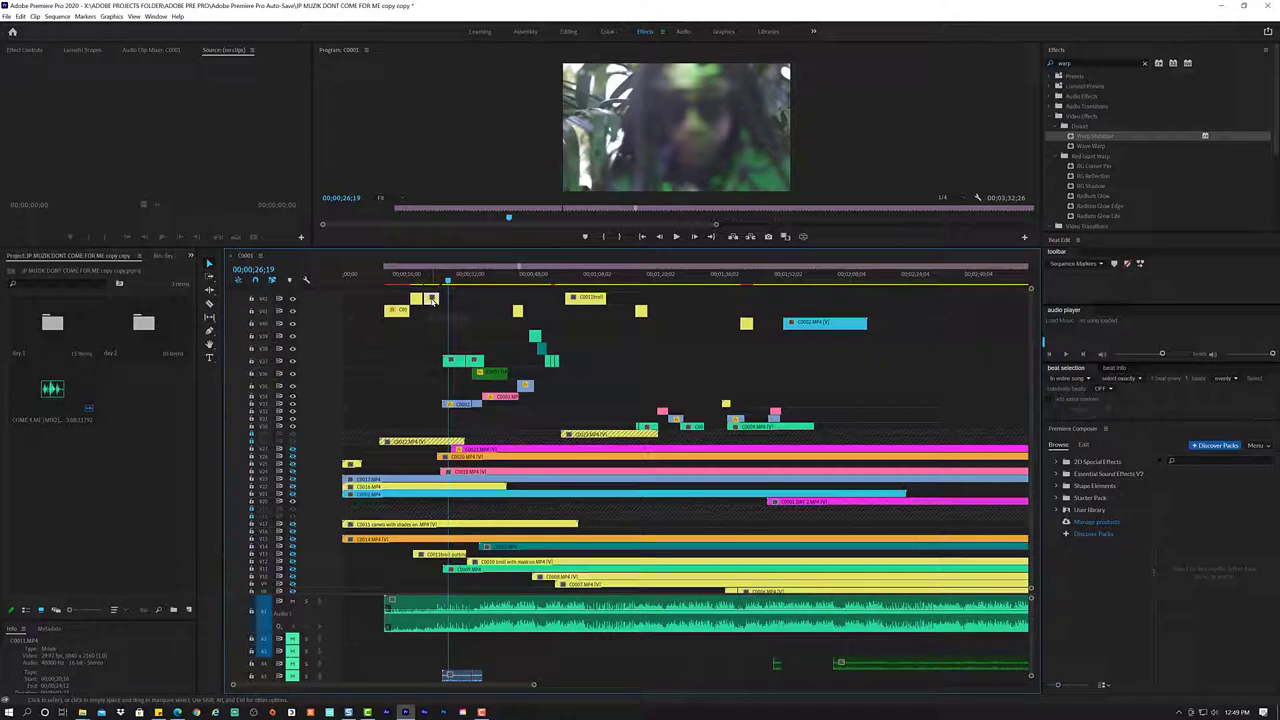
key(ctrl+r)
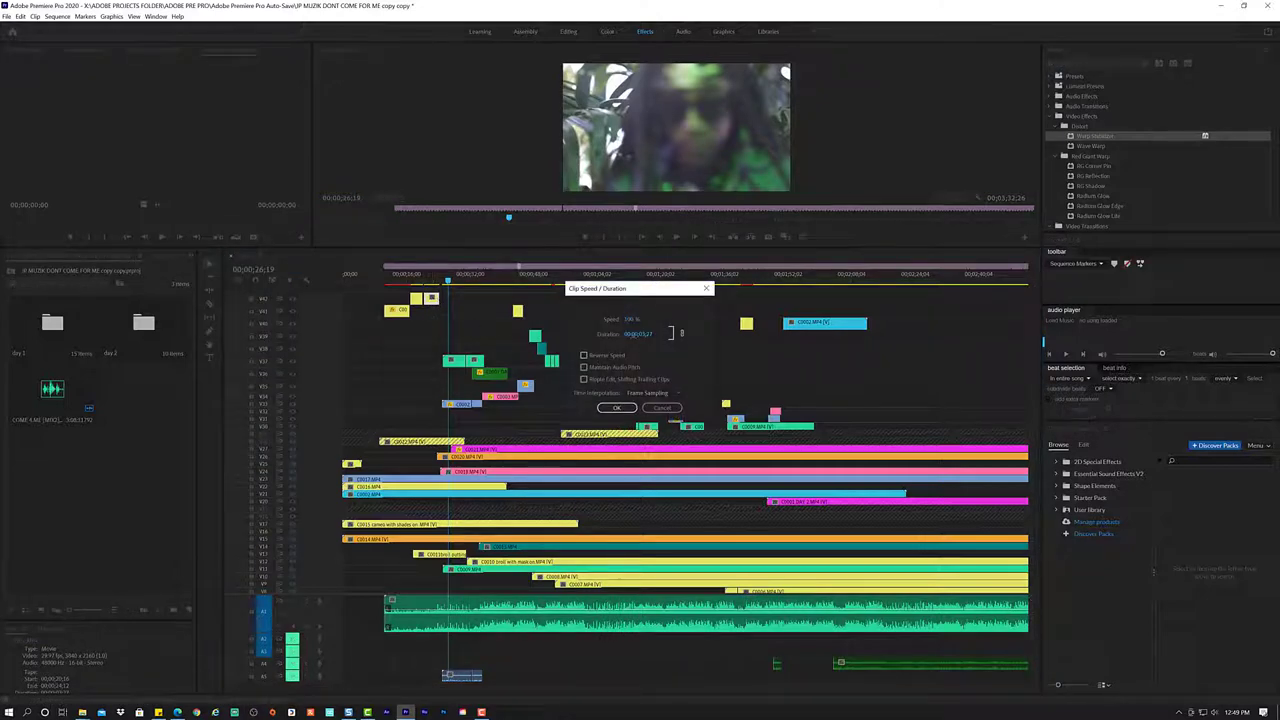
- Apply the 90.7% speed with Optical Flow time interpolation to the C0013 clip
click(648, 394)
click(645, 420)
click(618, 408)
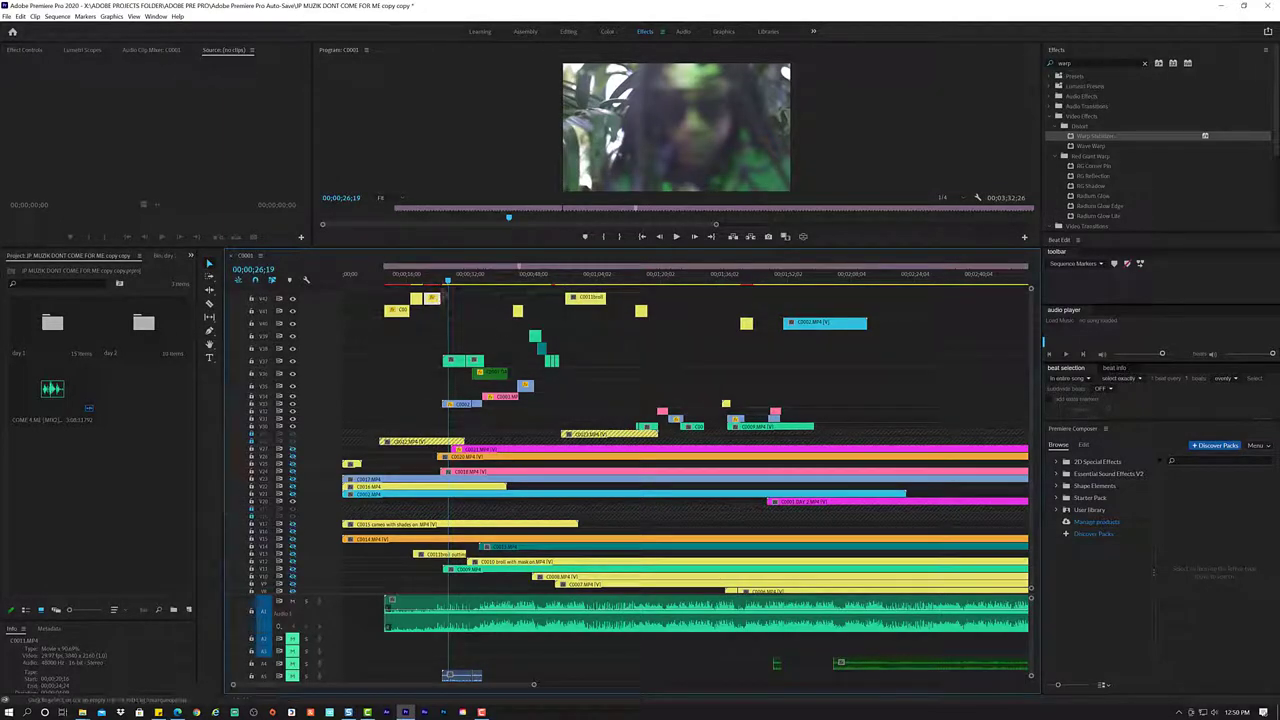
- Rate-stretch the clip's edge a few frames and preview from 22;13
drag(433, 297, 438, 297)
click(432, 283)
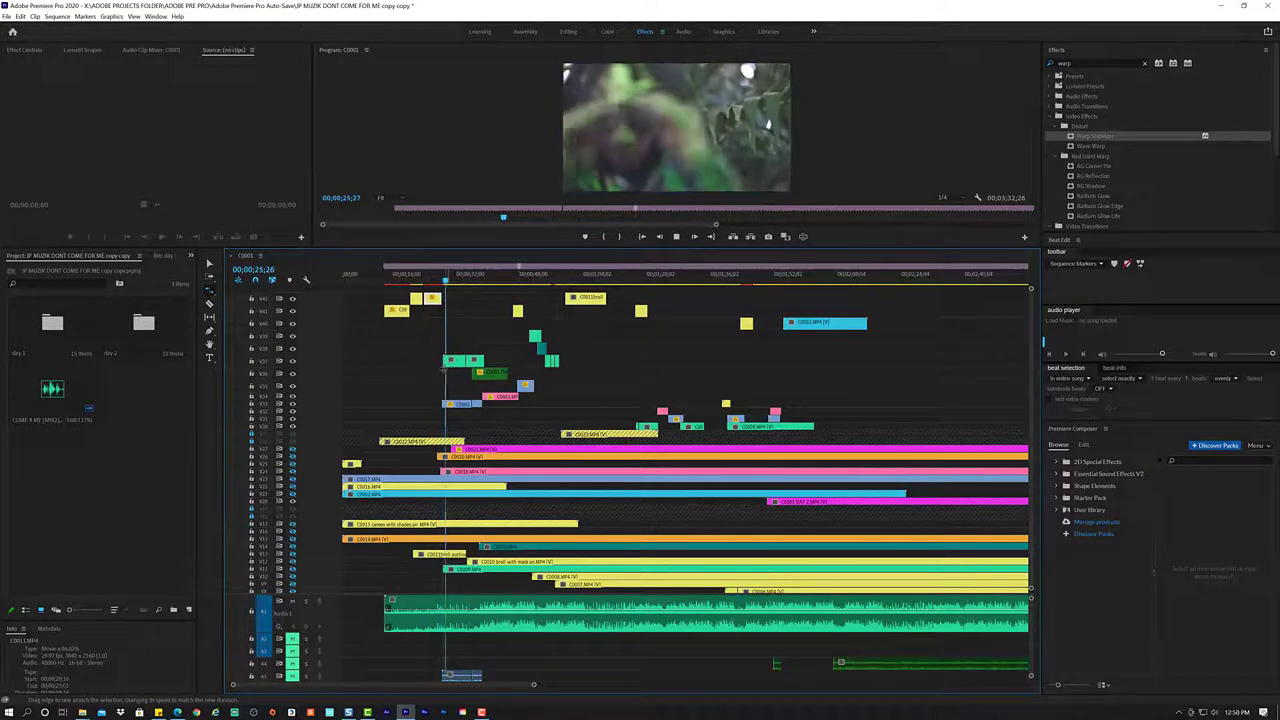
key(space)
- Zoom in and rate-stretch the top C0013 clip to 91.62%, then preview from 24;08
key(d)
scroll(440, 307, up, 2)
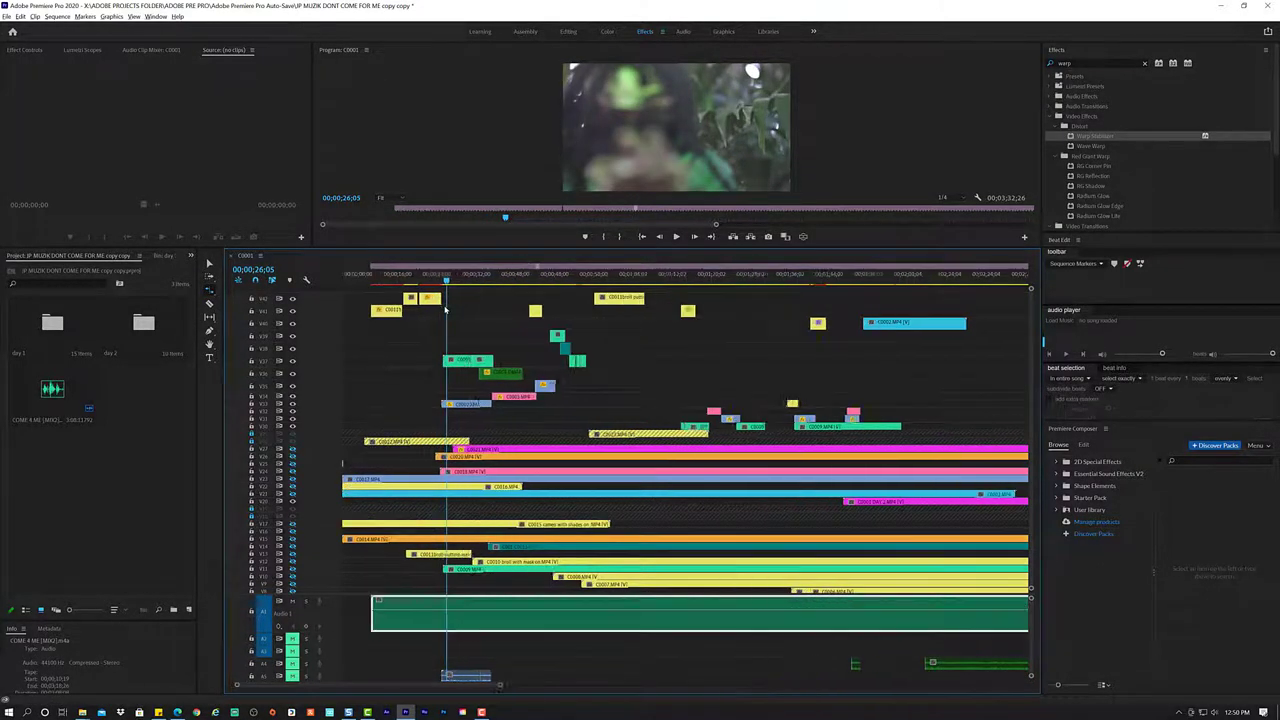
scroll(440, 308, up, 2)
scroll(440, 309, up, 2)
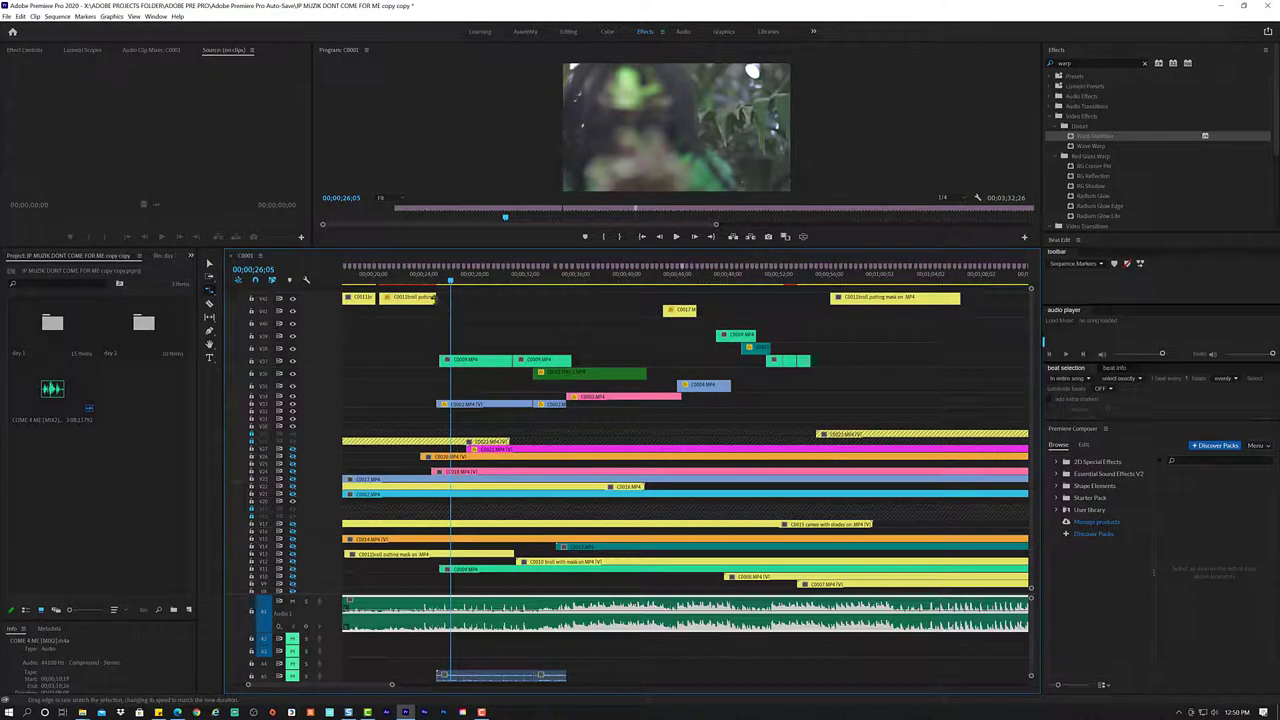
scroll(433, 299, up, 2)
scroll(432, 300, up, 1)
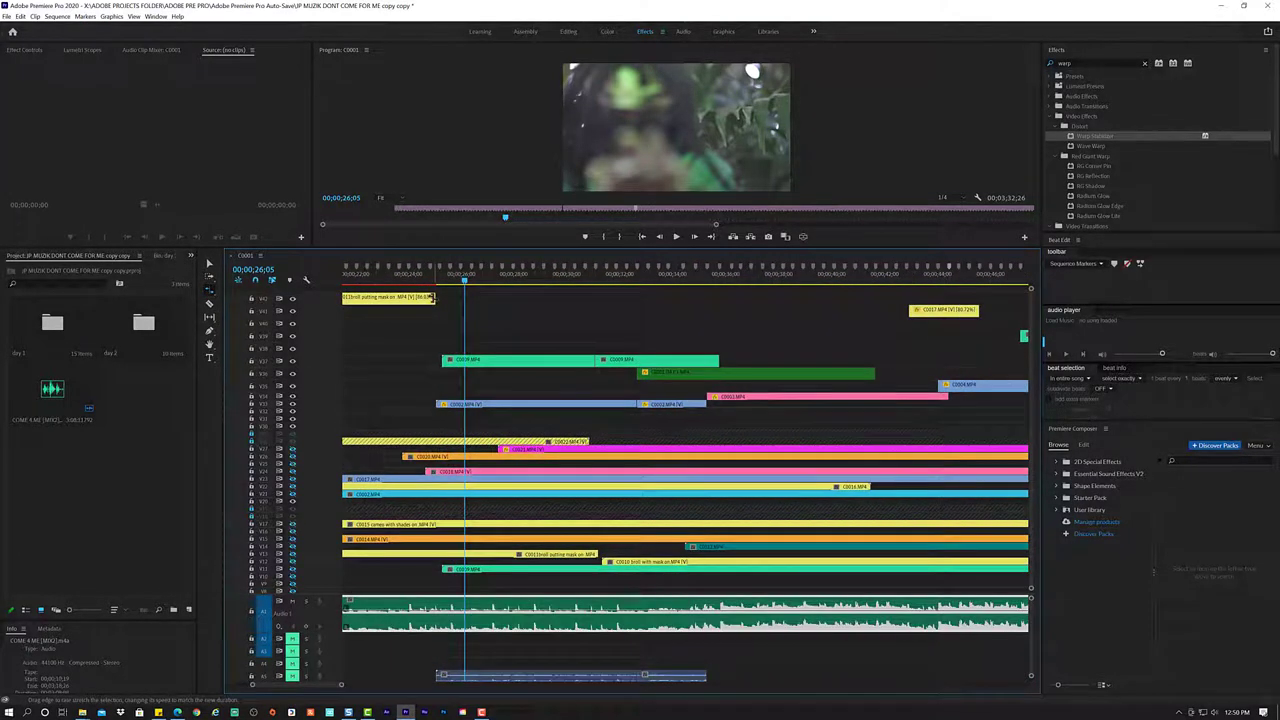
drag(432, 297, 438, 297)
click(415, 275)
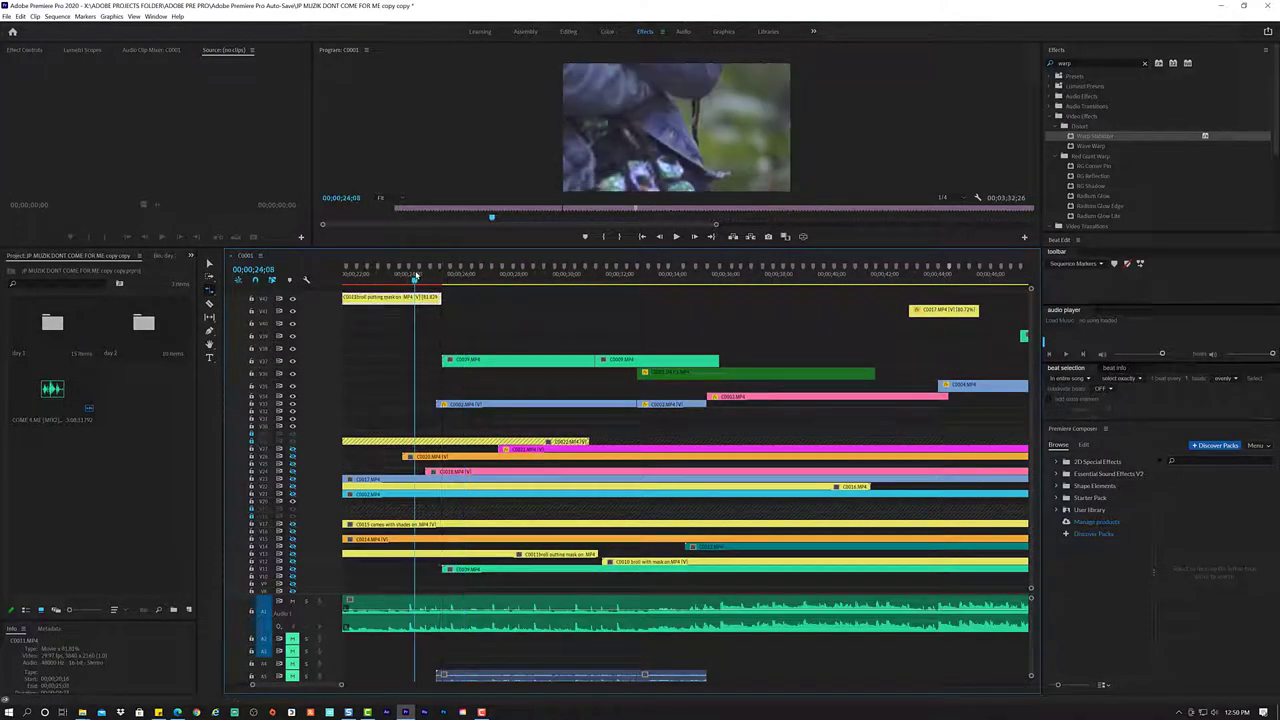
key(space)
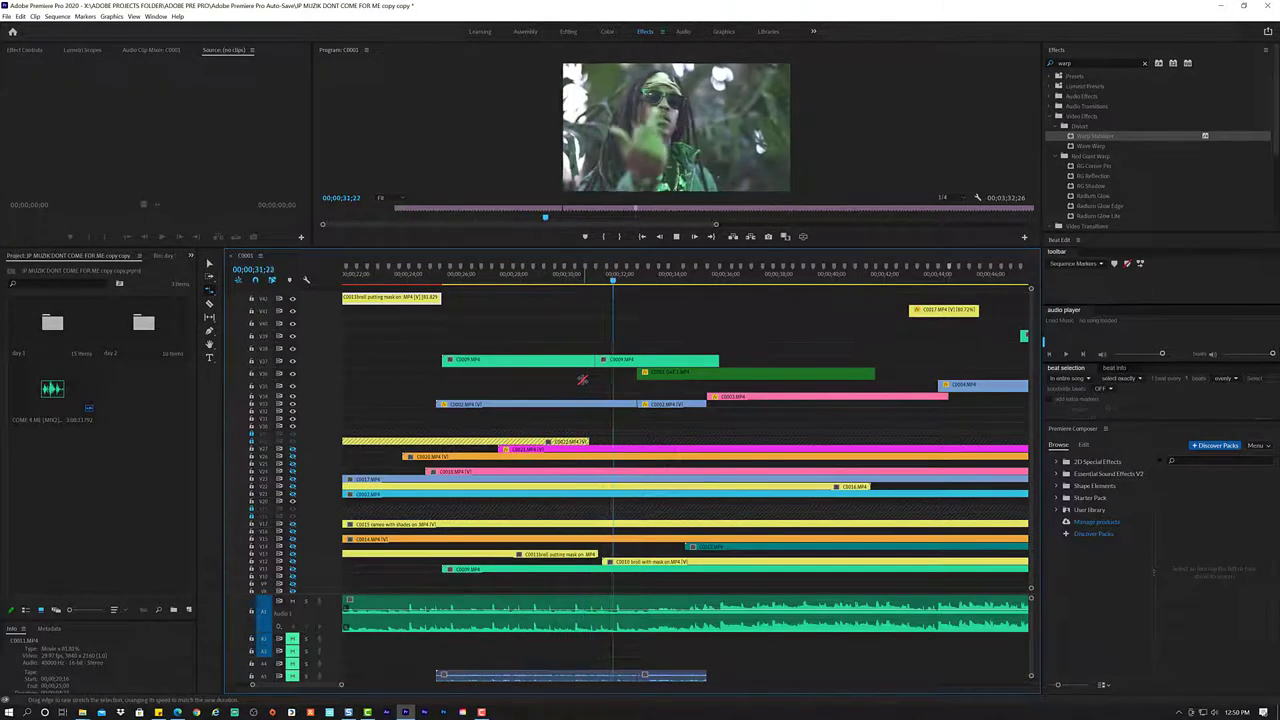
key(d)
key(space)
- Drag a clip in the timeline with the Selection tool and preview from 25;08
key(v)
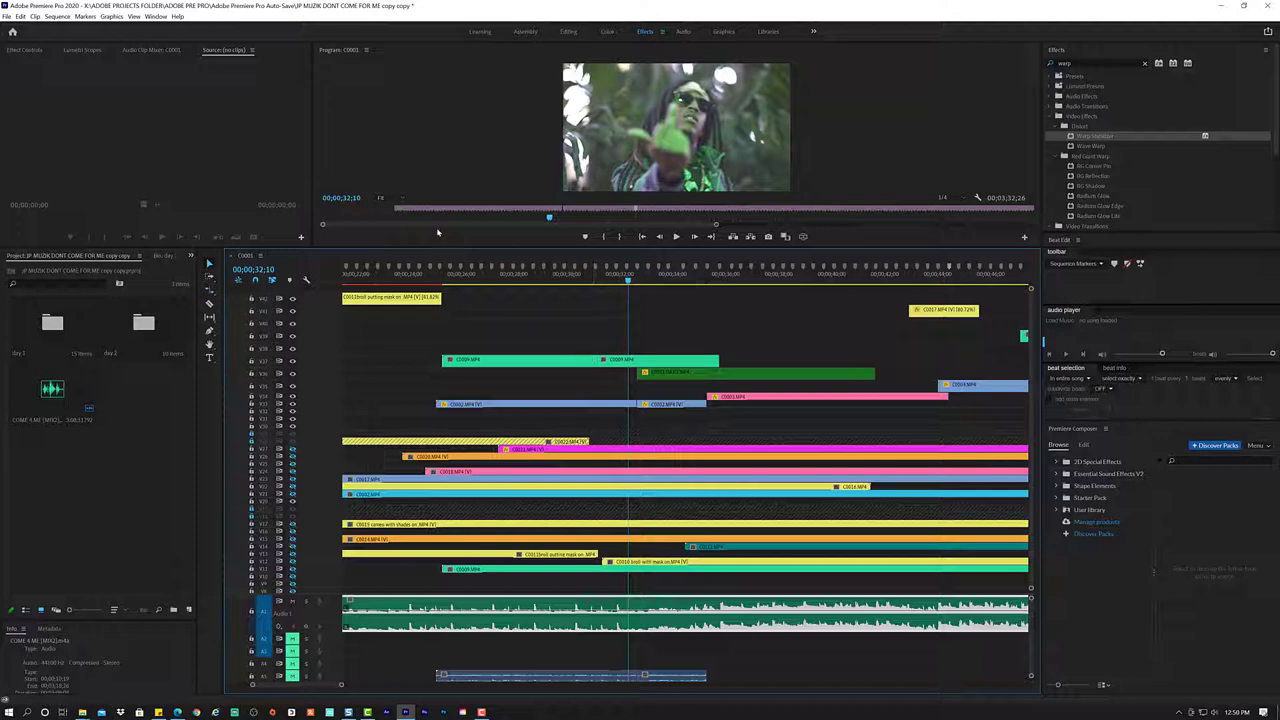
drag(591, 359, 451, 284)
click(442, 282)
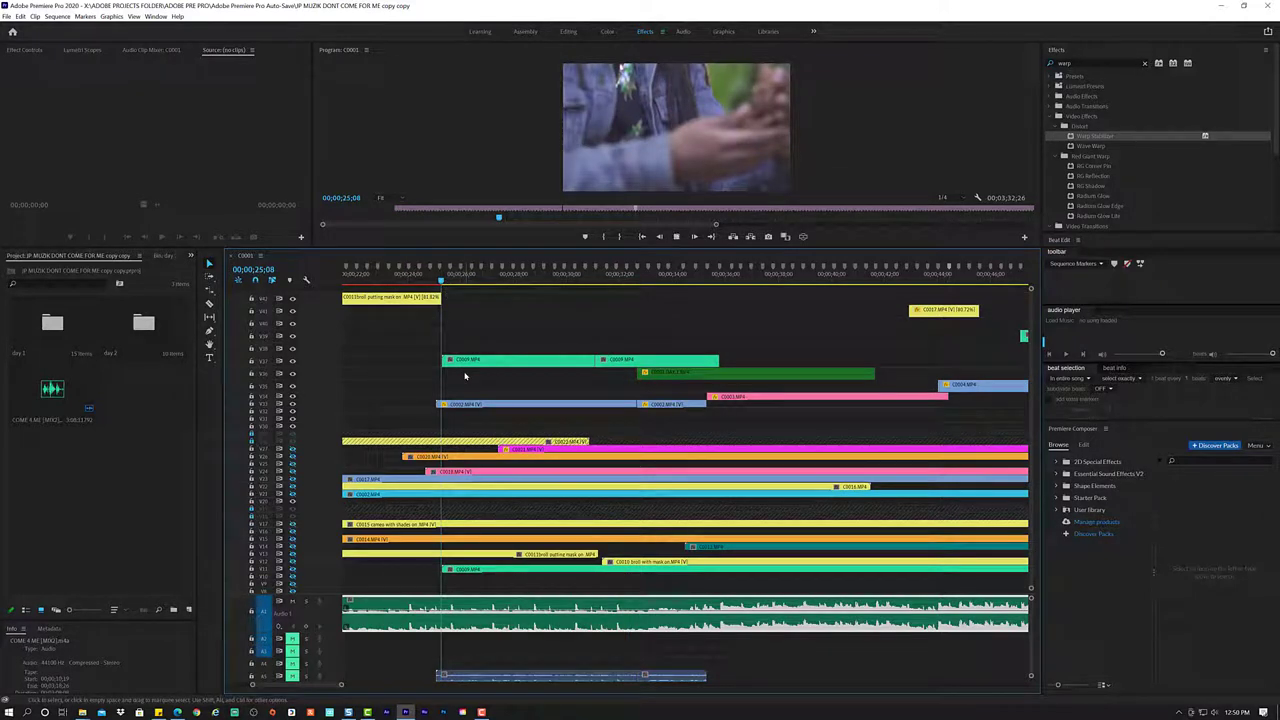
key(space)
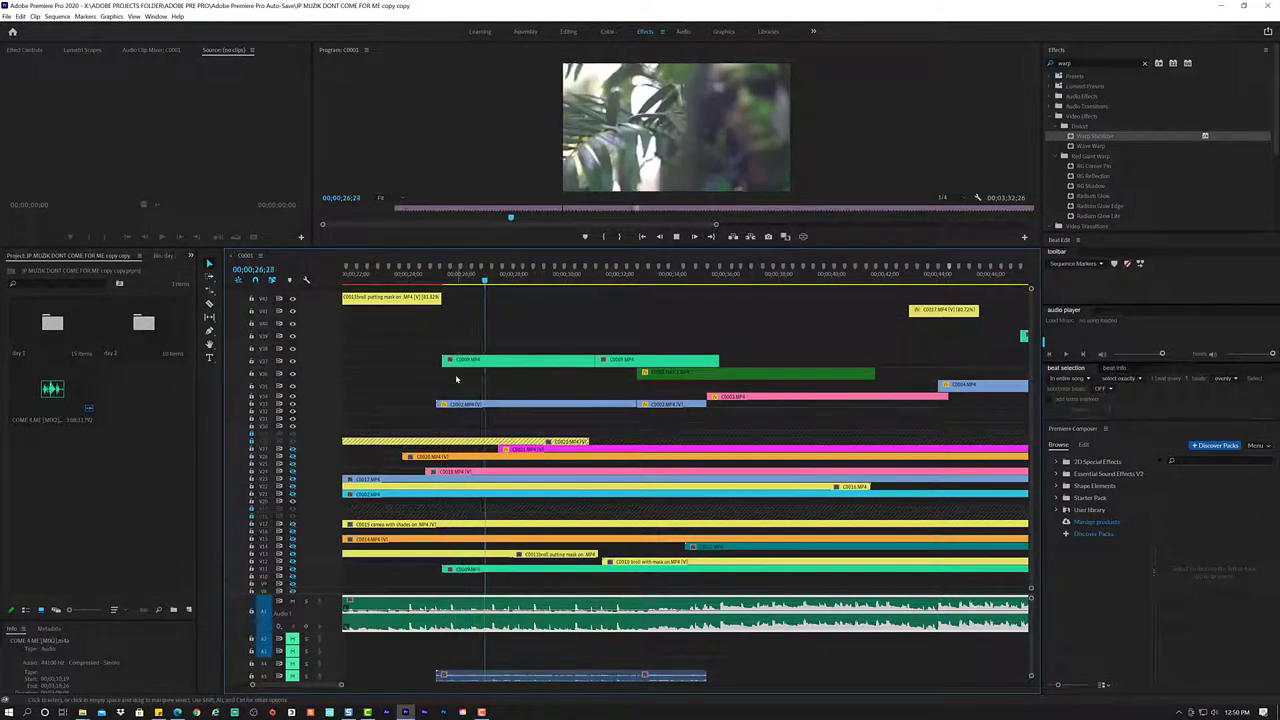
key(space)
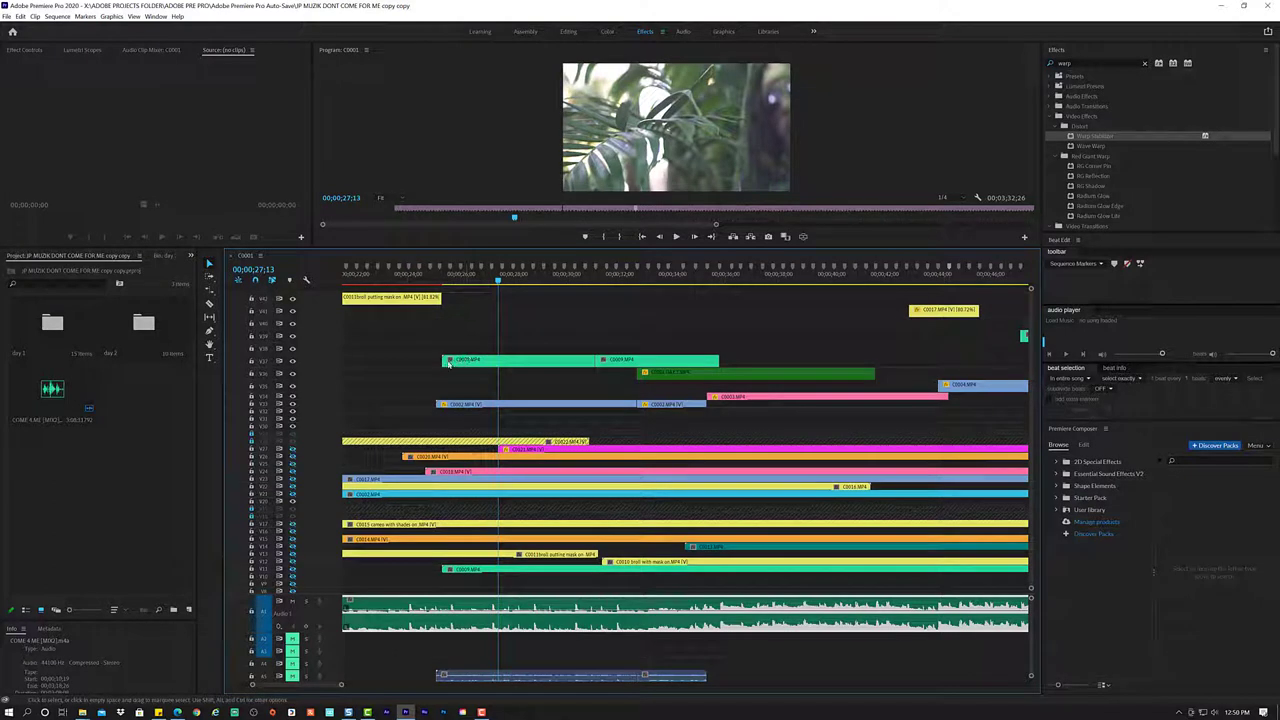
- Trim C0009's start later, rate-stretch it back to its original start, and preview from 25;01
drag(448, 364, 443, 360)
key(r)
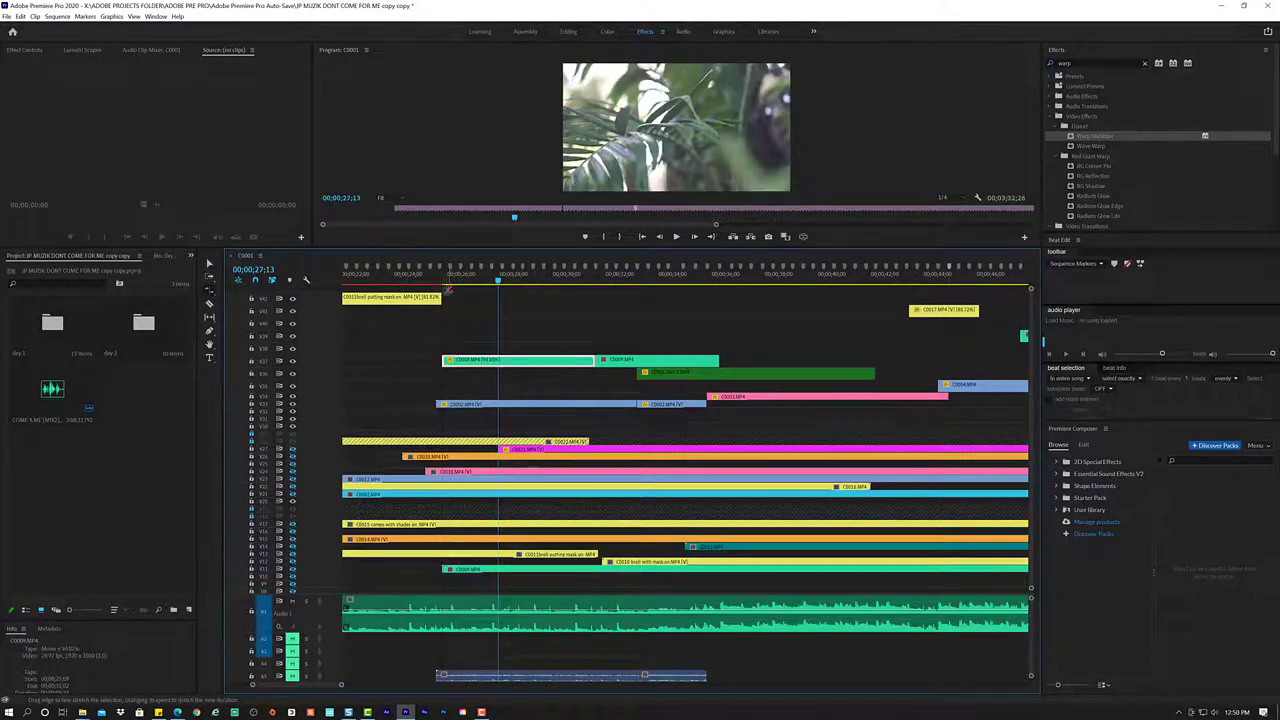
click(435, 280)
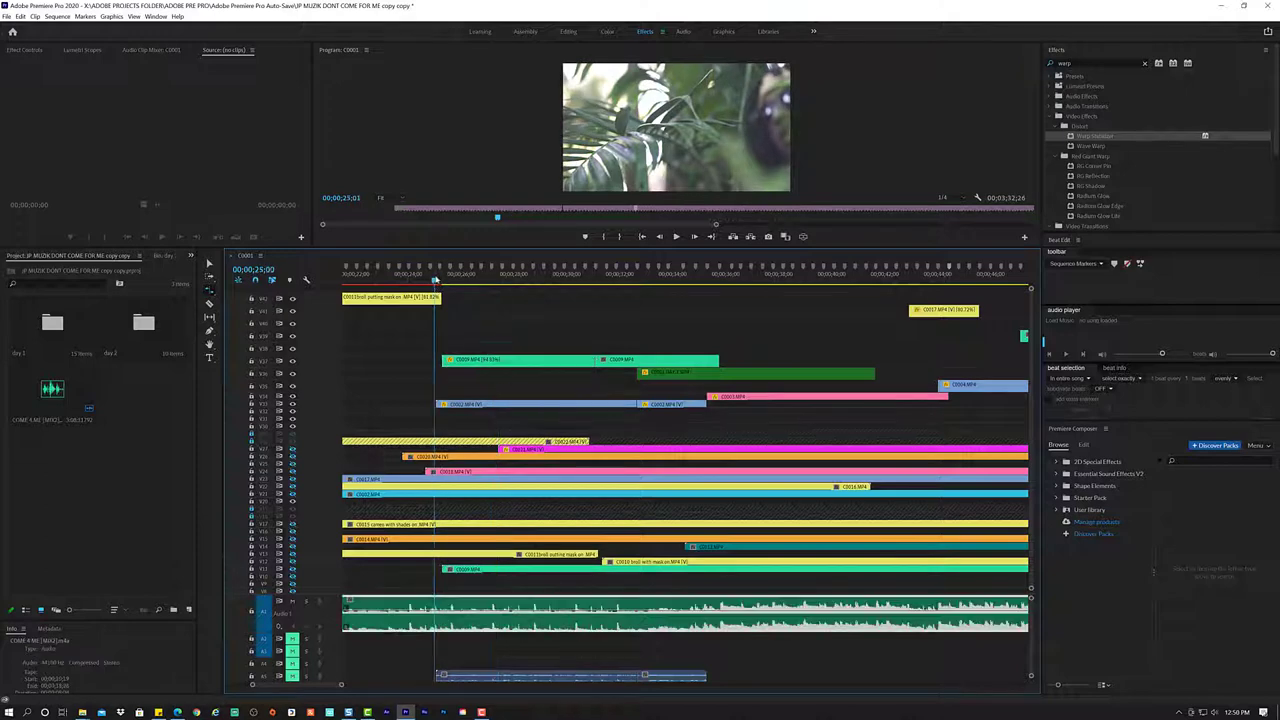
key(space)
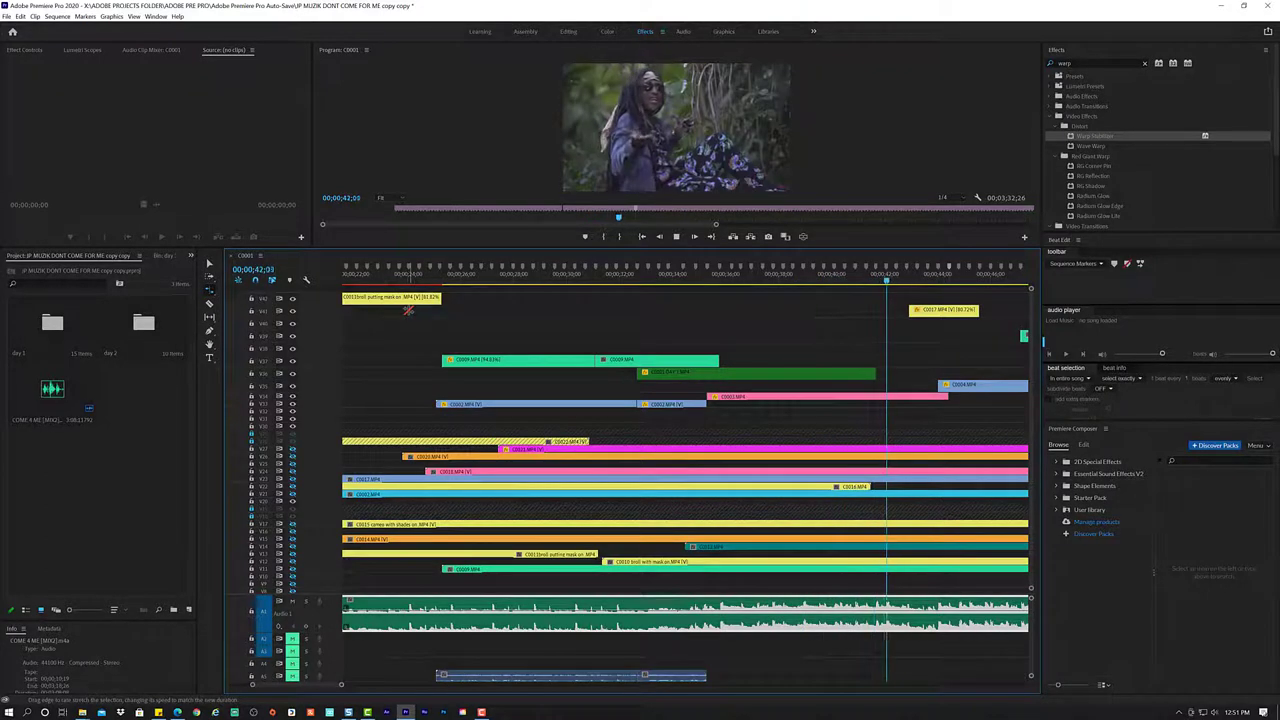
key(space)
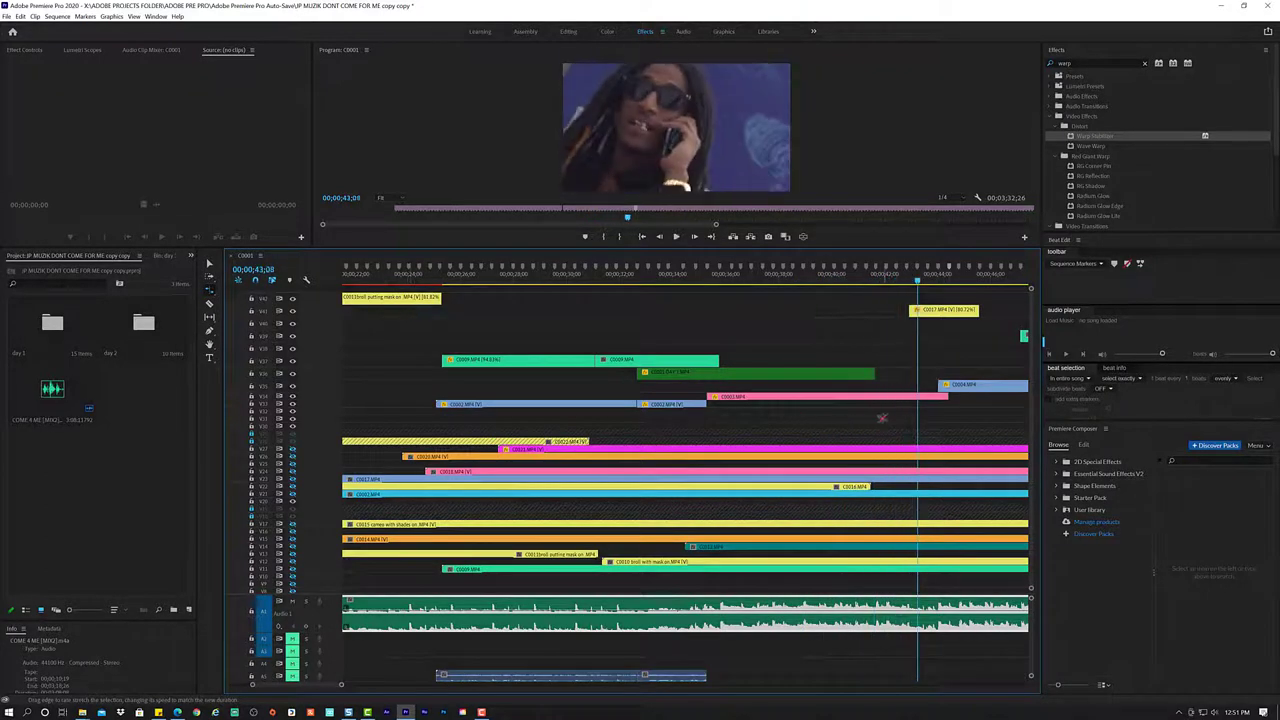
- Select the pink C0003 clip and play its shot from about 41;00
click(882, 400)
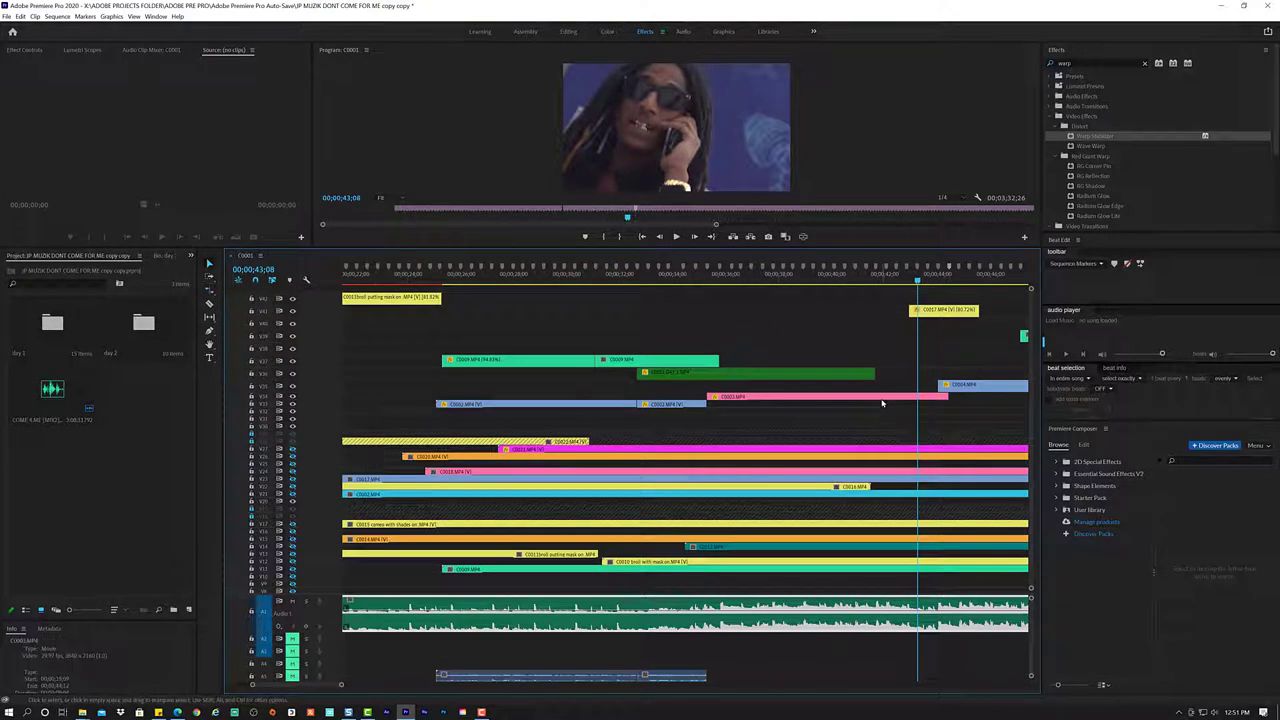
click(868, 280)
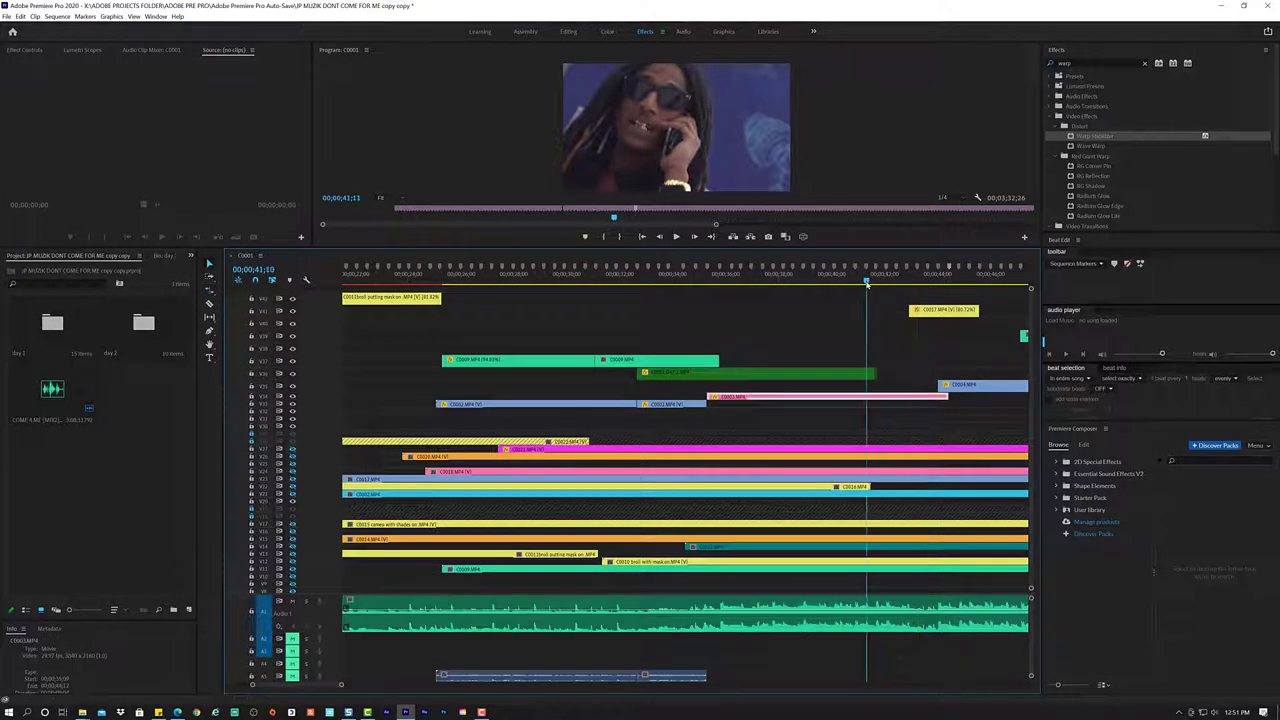
key(space)
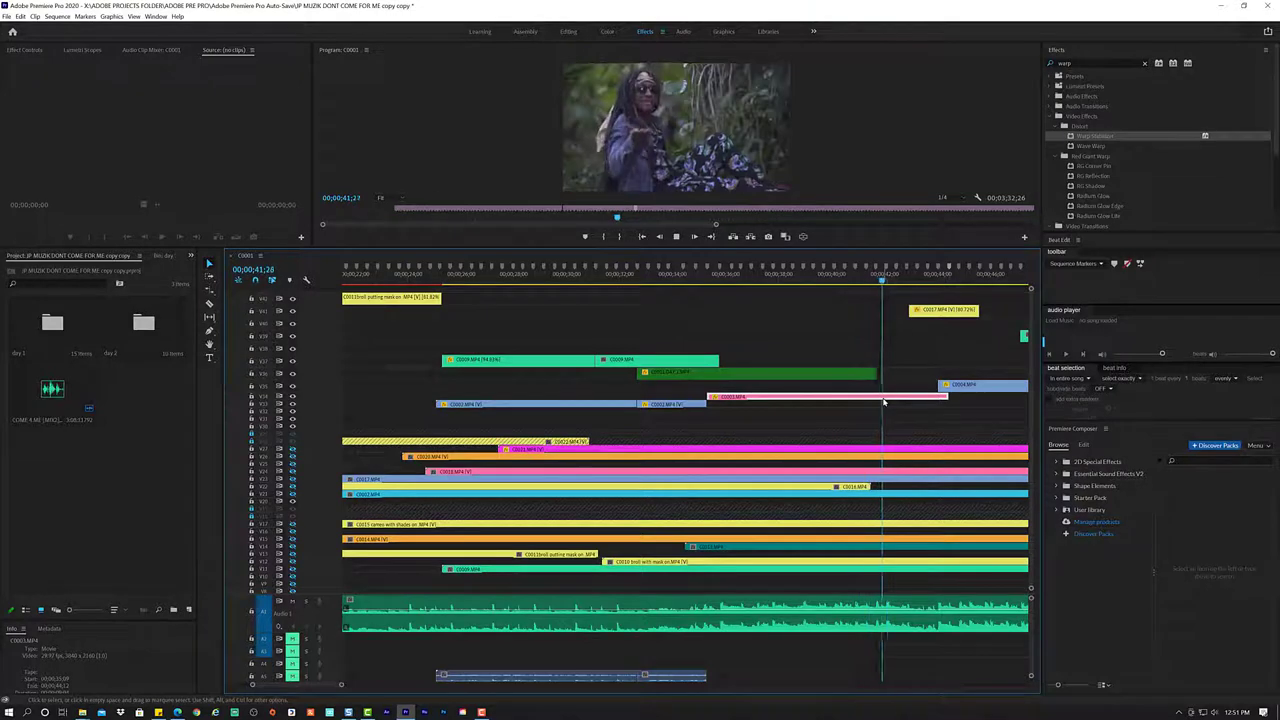
key(space)
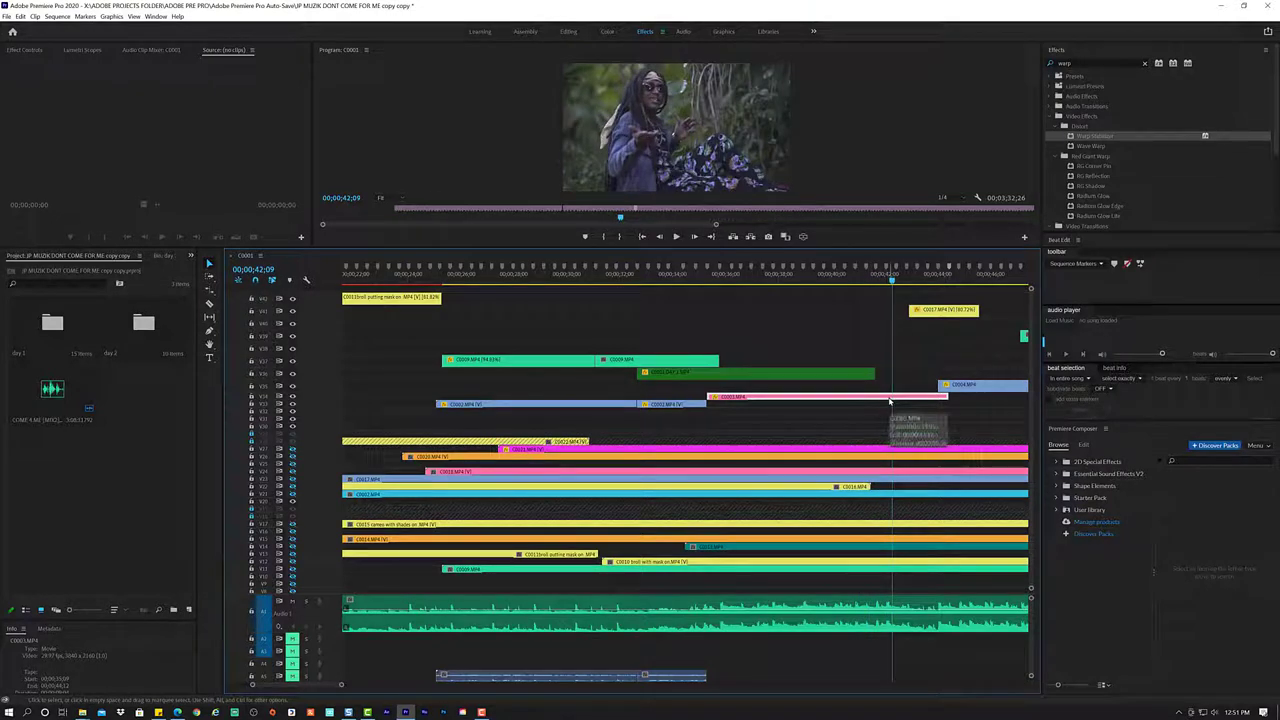
- Enable Scale, Rotation and Position keyframes for C0003 at 35;21 in Effect Controls
click(30, 50)
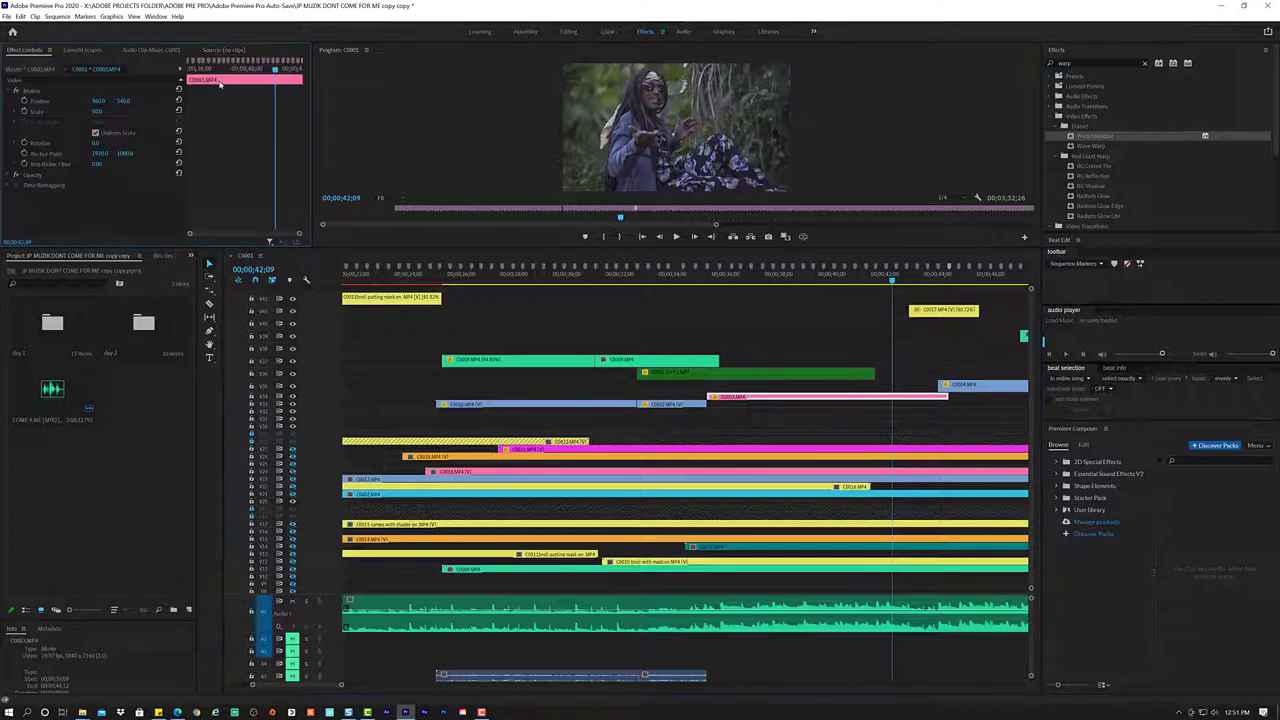
drag(240, 71, 193, 77)
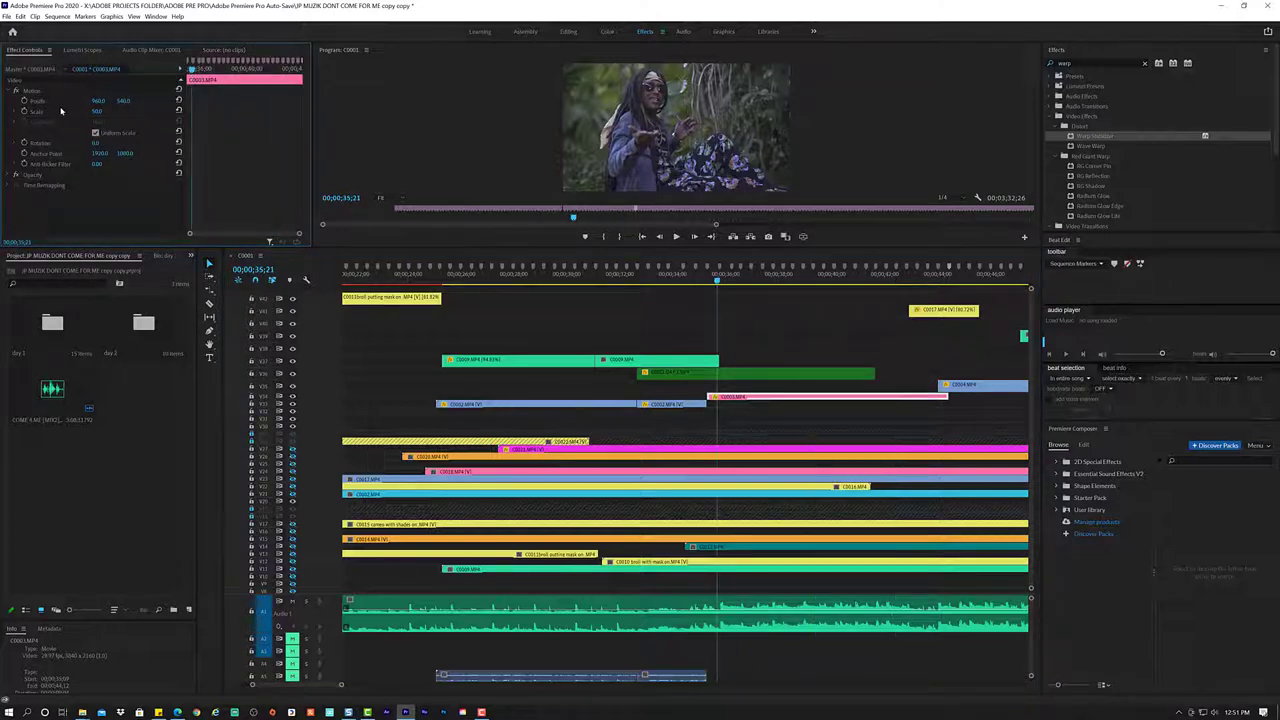
click(24, 111)
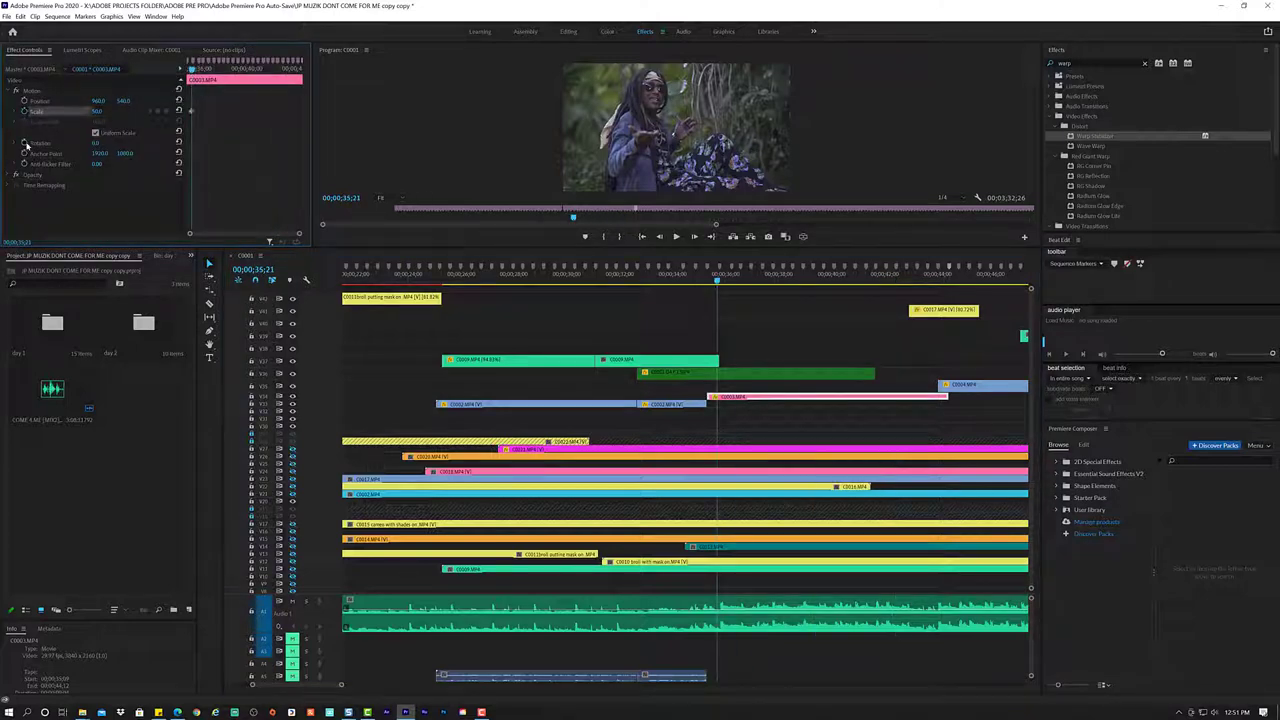
click(24, 143)
click(24, 101)
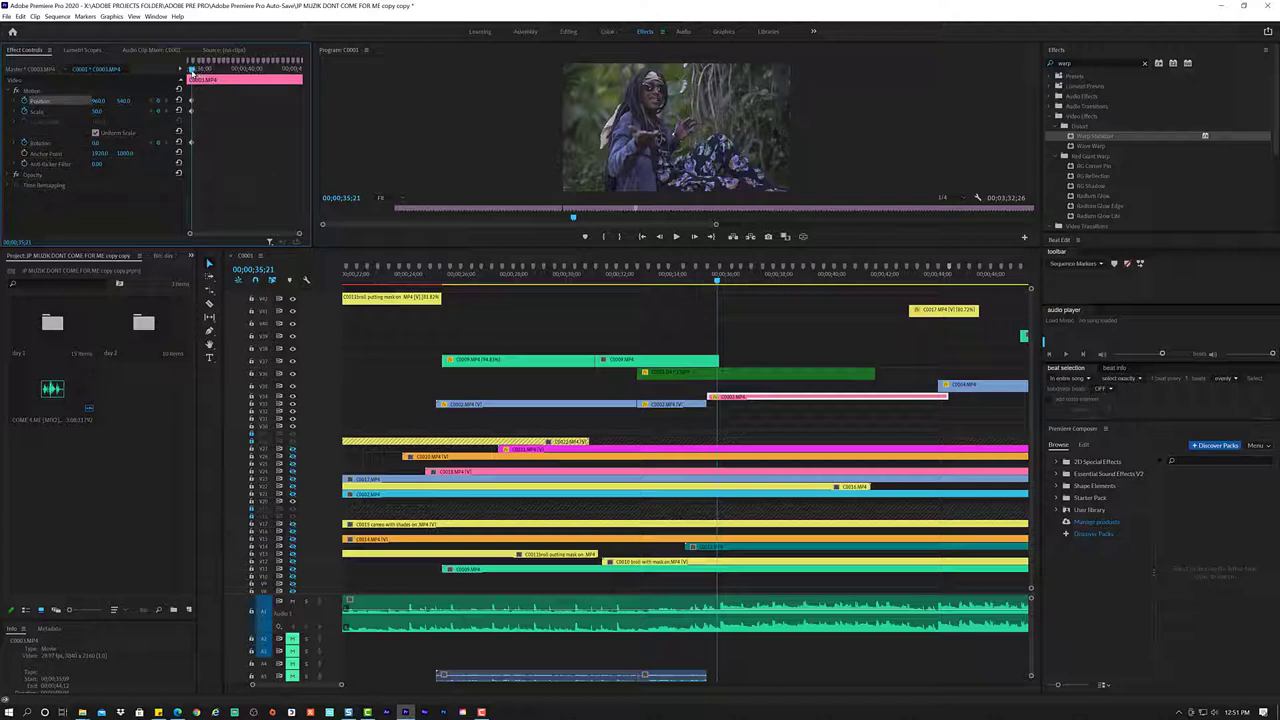
- Move the playhead to 38;08 and shift the Scale keyframes later to change the framing
key(space)
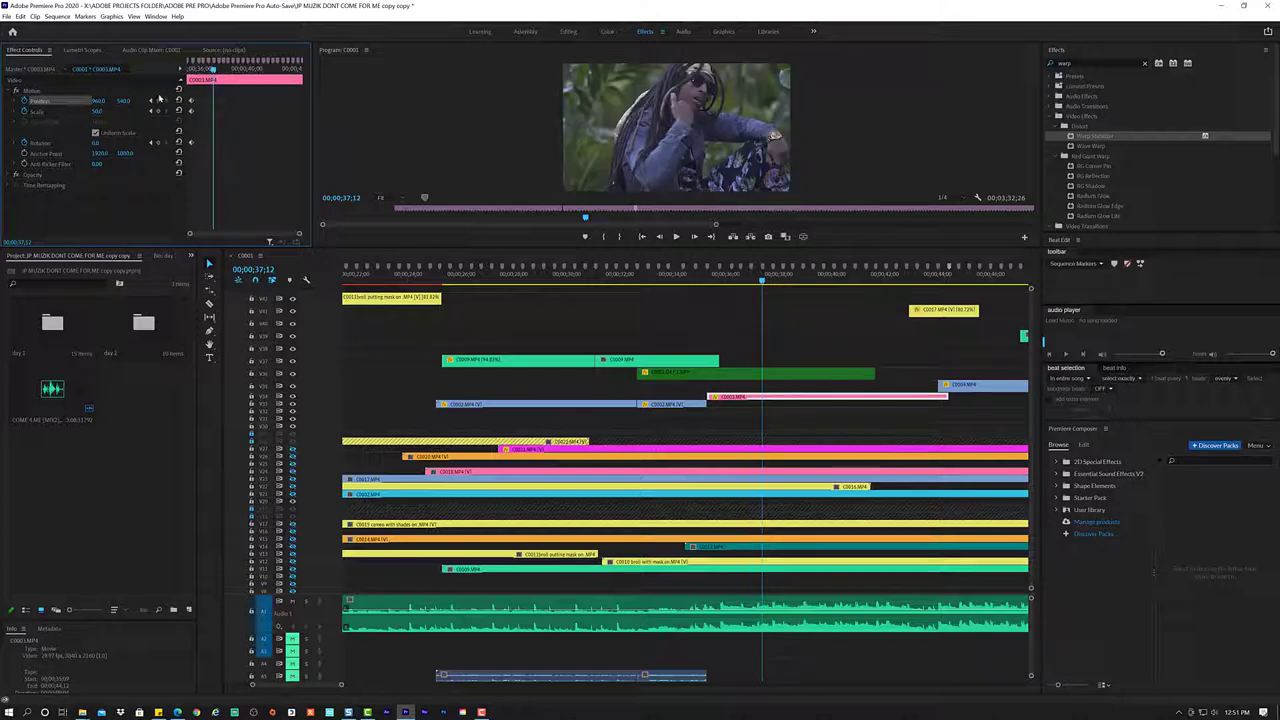
drag(212, 68, 216, 68)
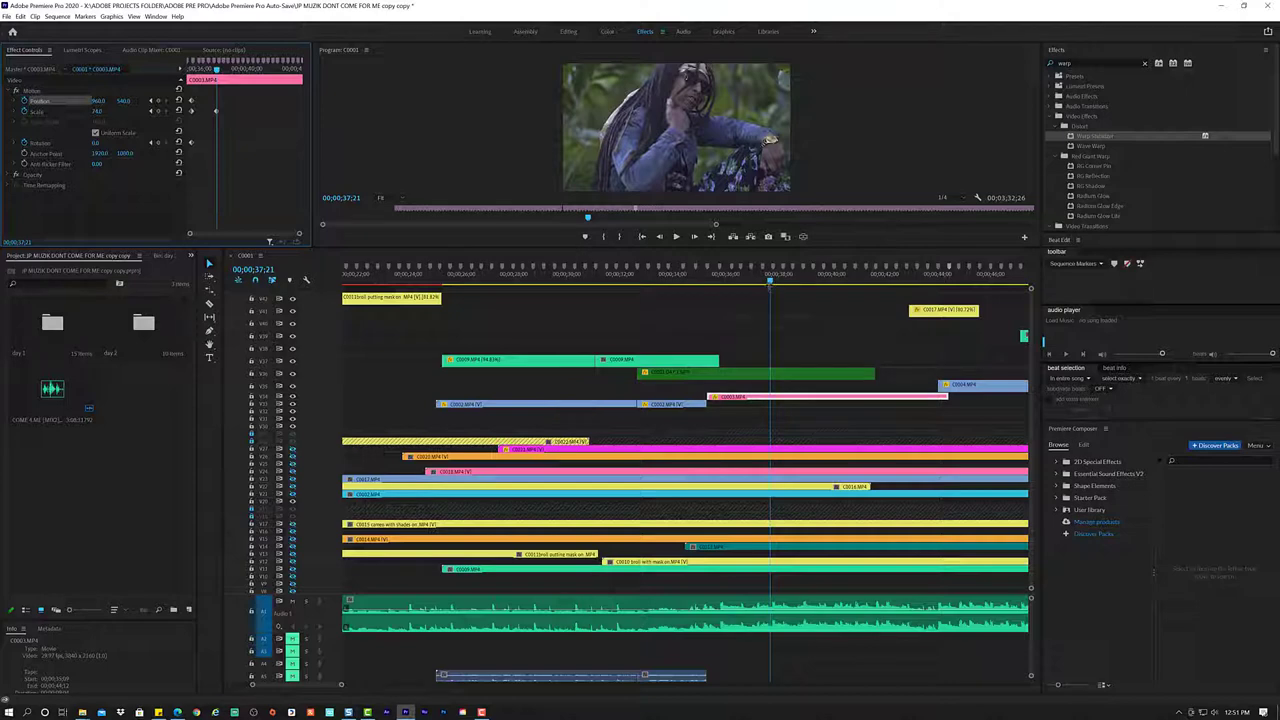
drag(770, 281, 879, 280)
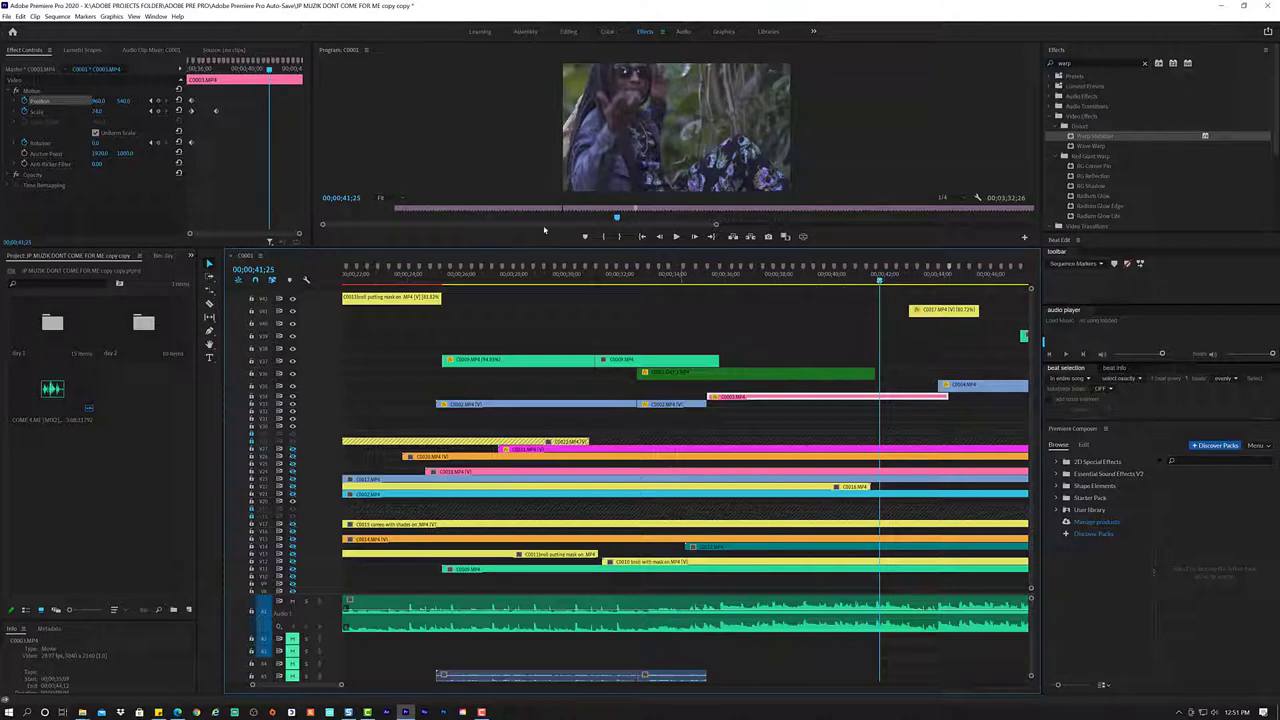
click(232, 150)
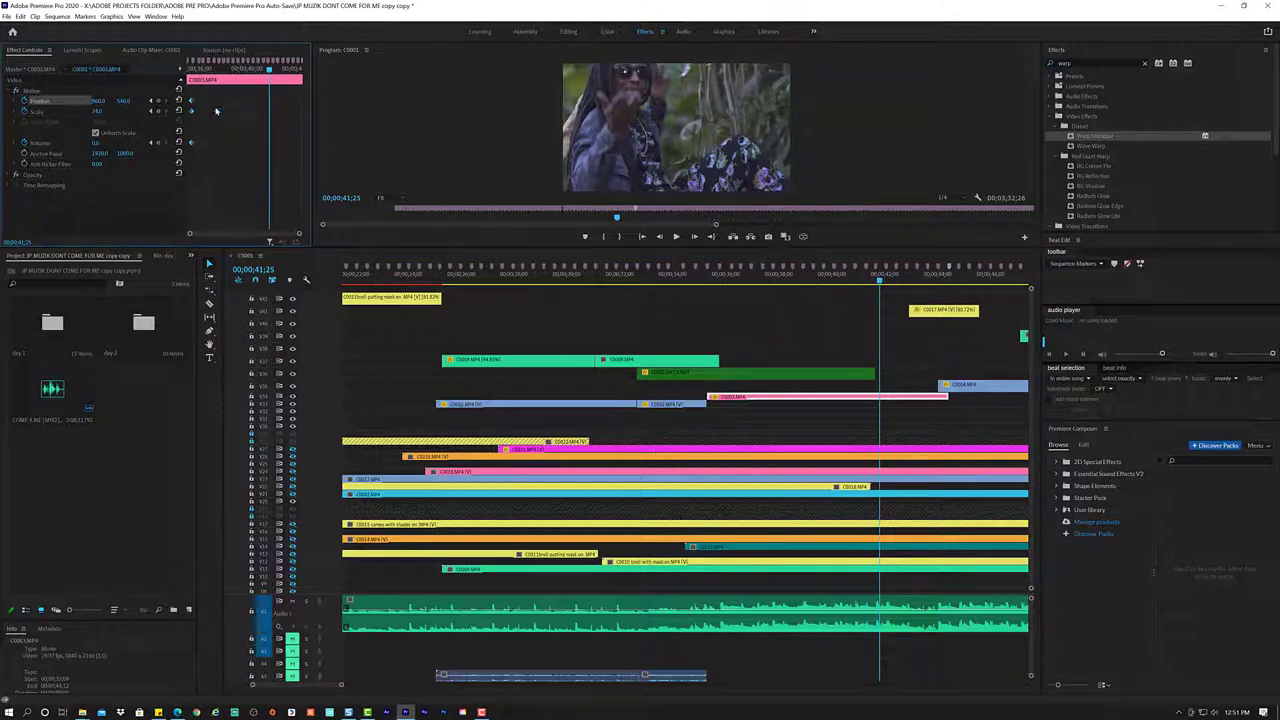
drag(215, 113, 292, 109)
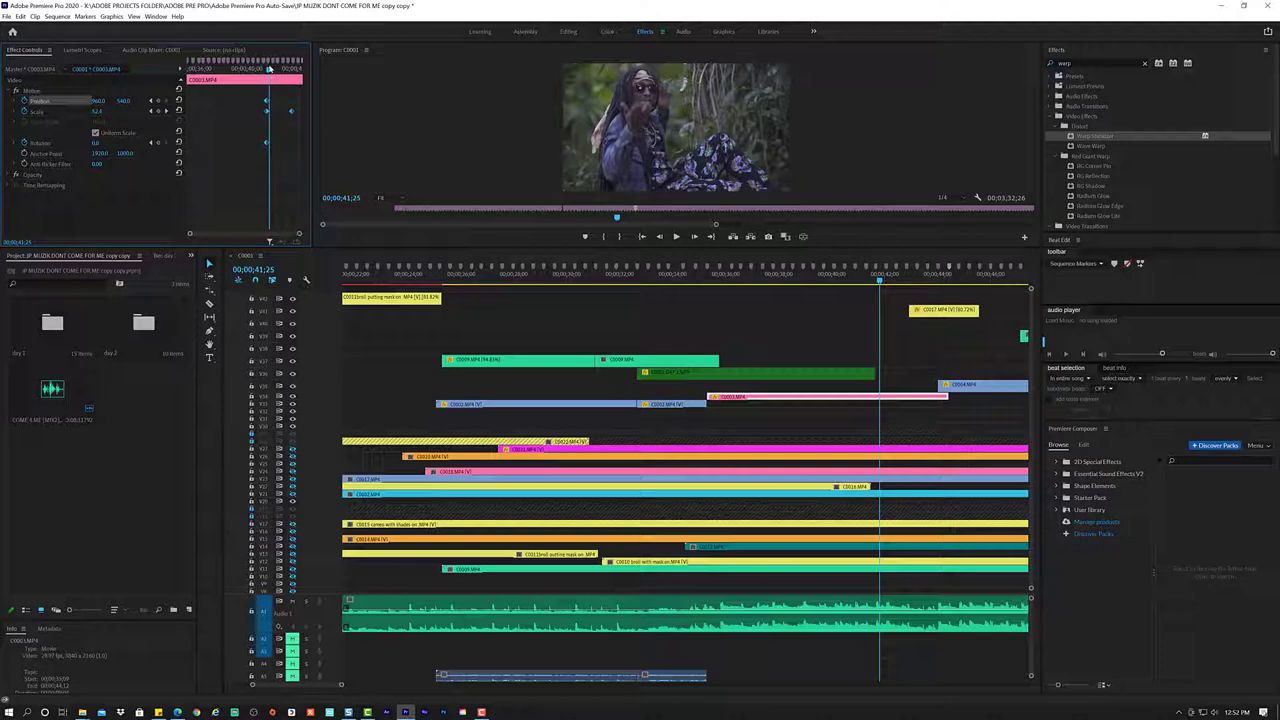
drag(268, 68, 245, 80)
key(space)
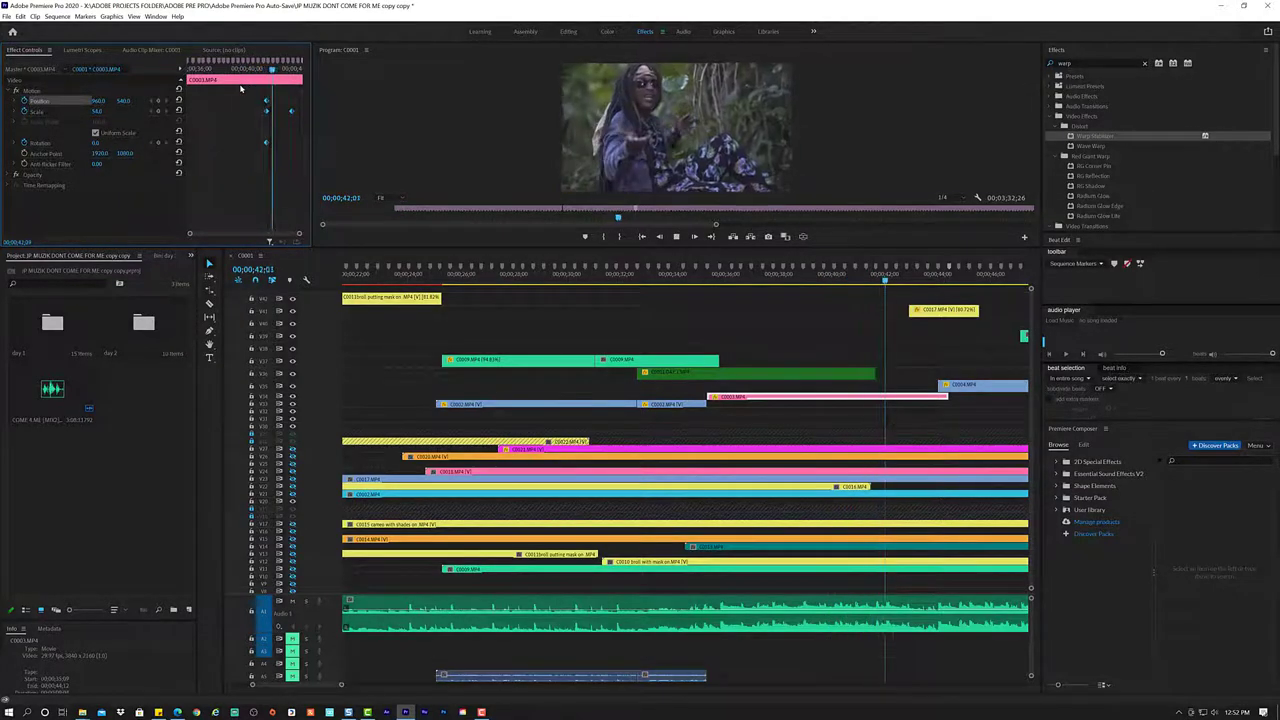
key(space)
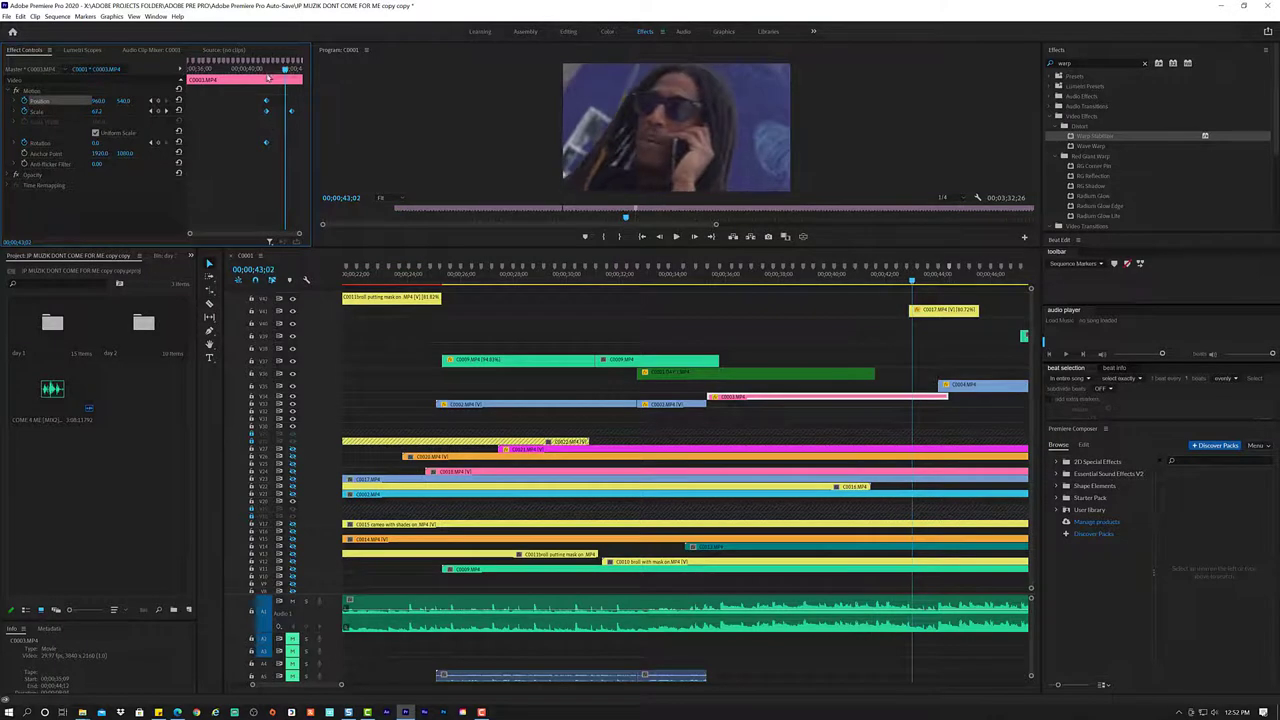
drag(282, 76, 268, 75)
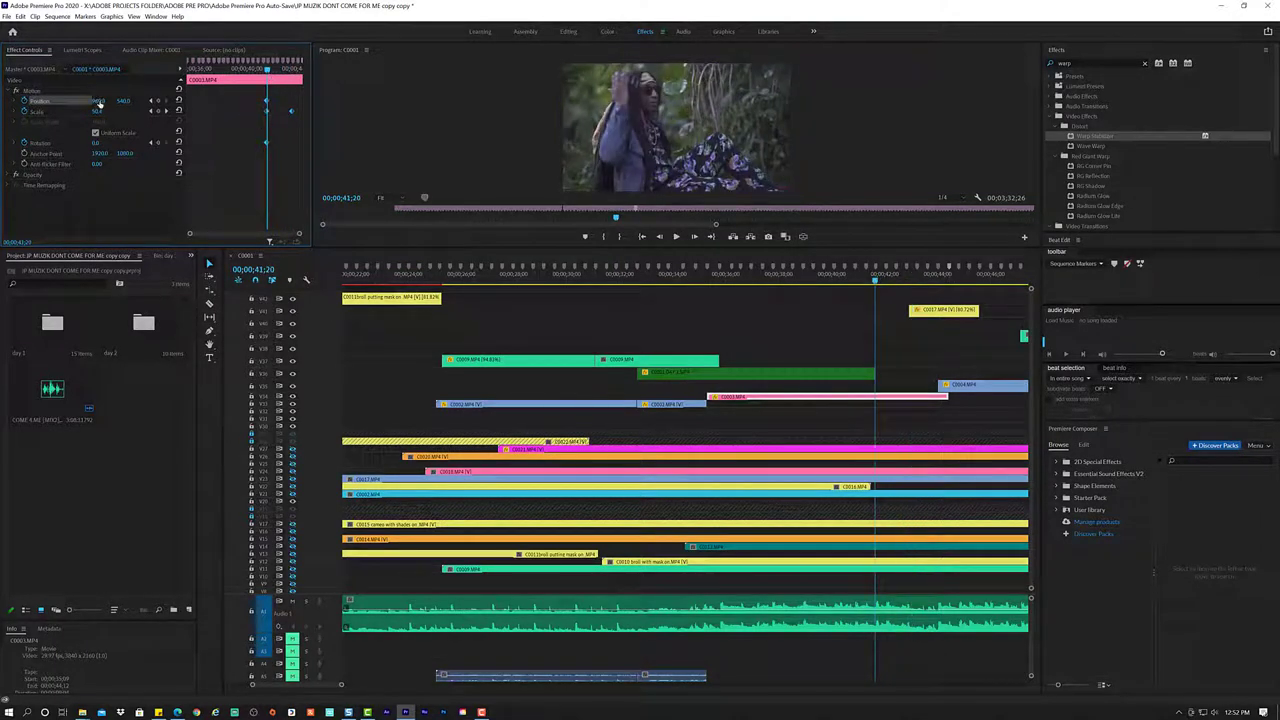
key(space)
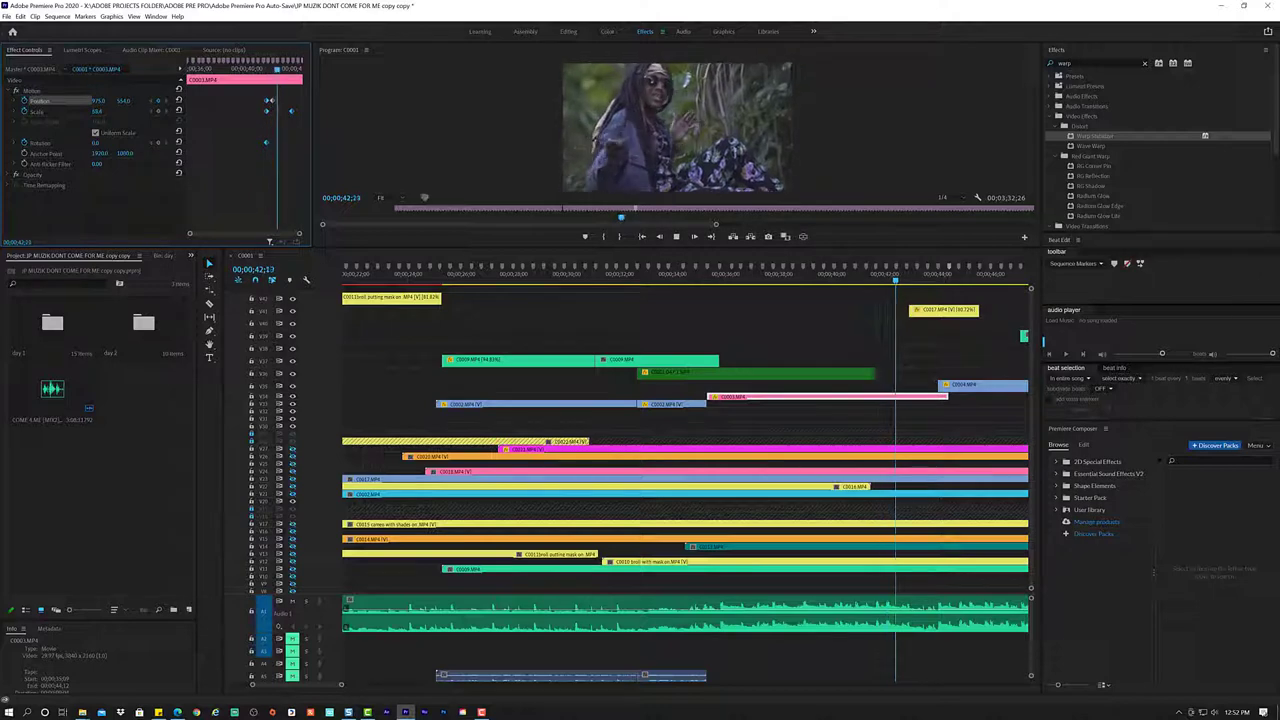
key(space)
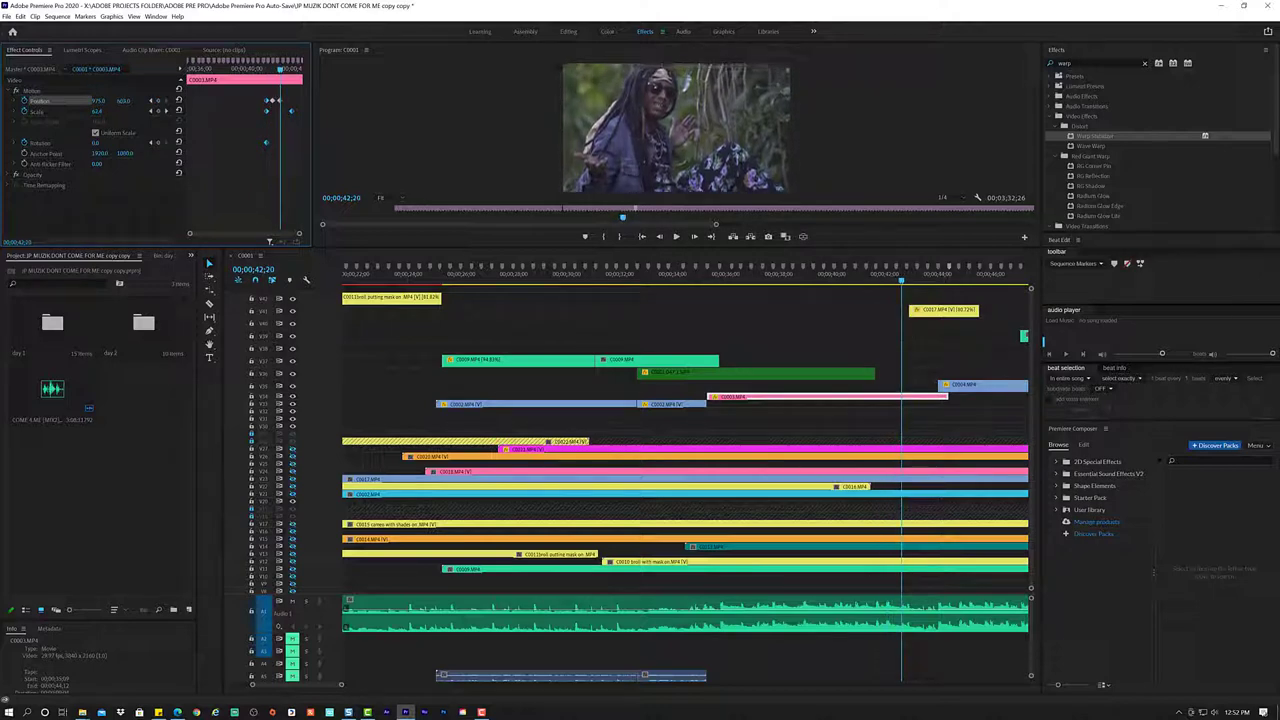
key(space)
key(space)
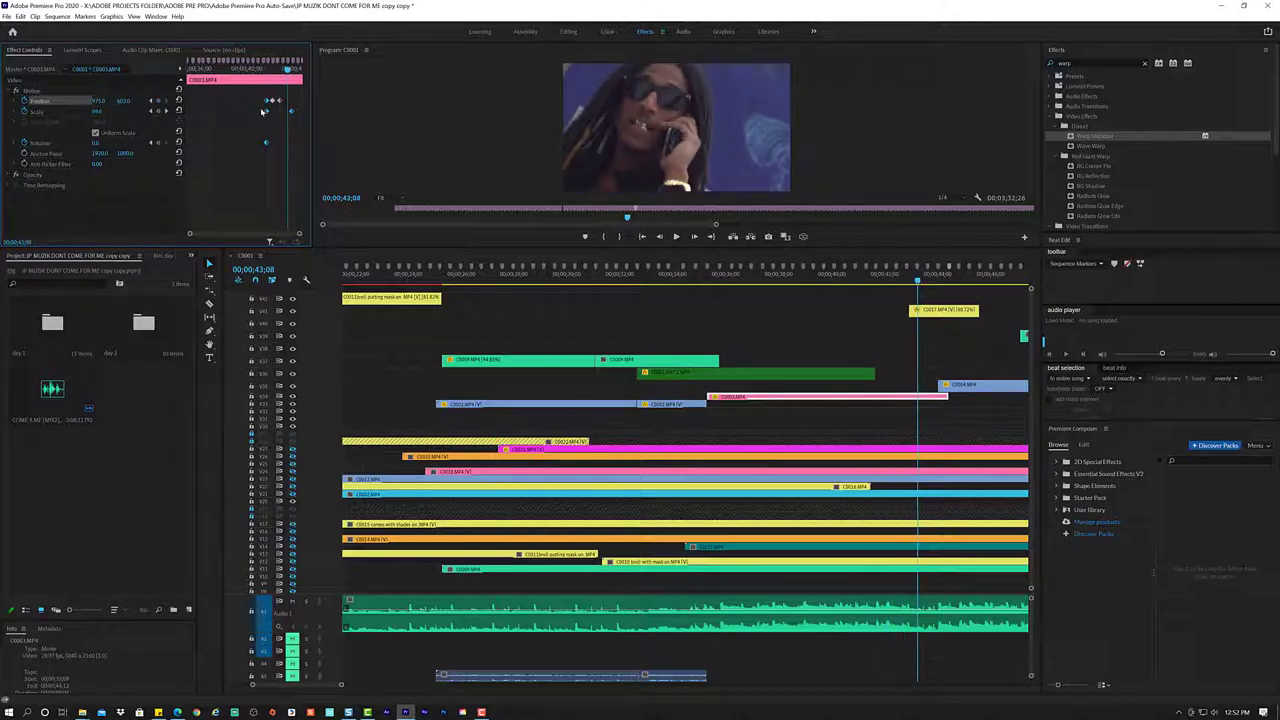
drag(286, 72, 263, 73)
key(space)
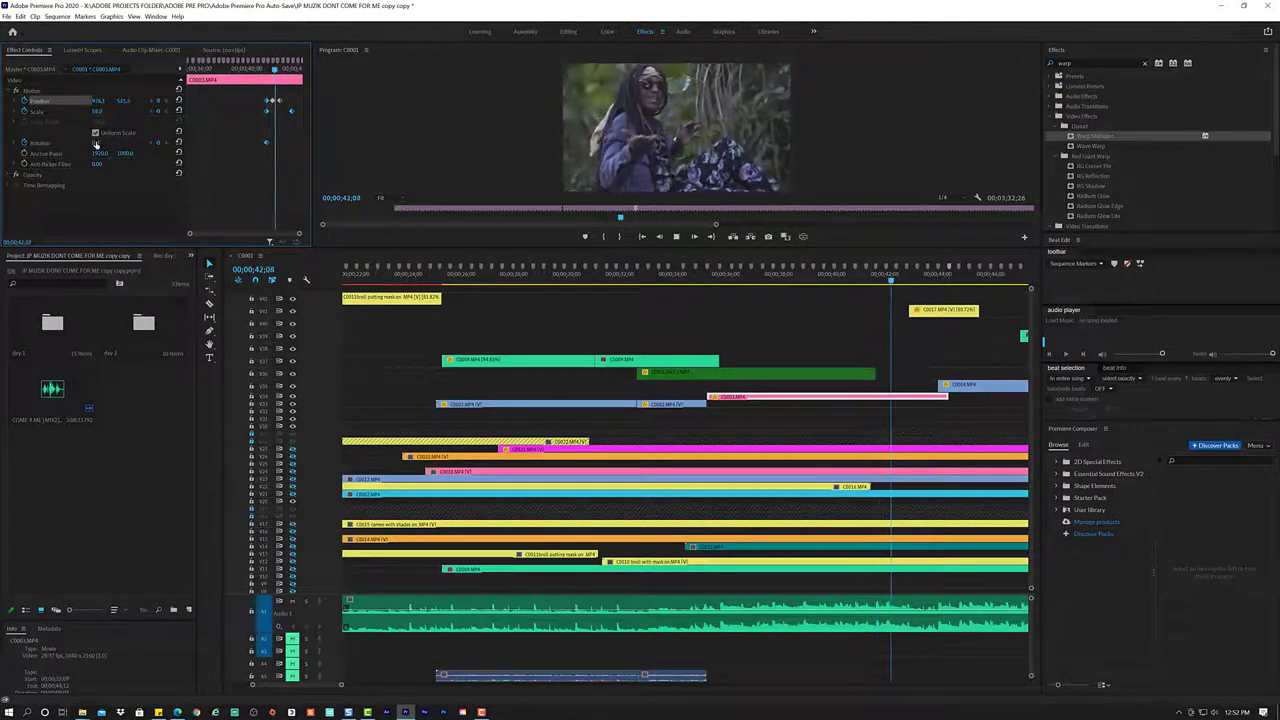
key(space)
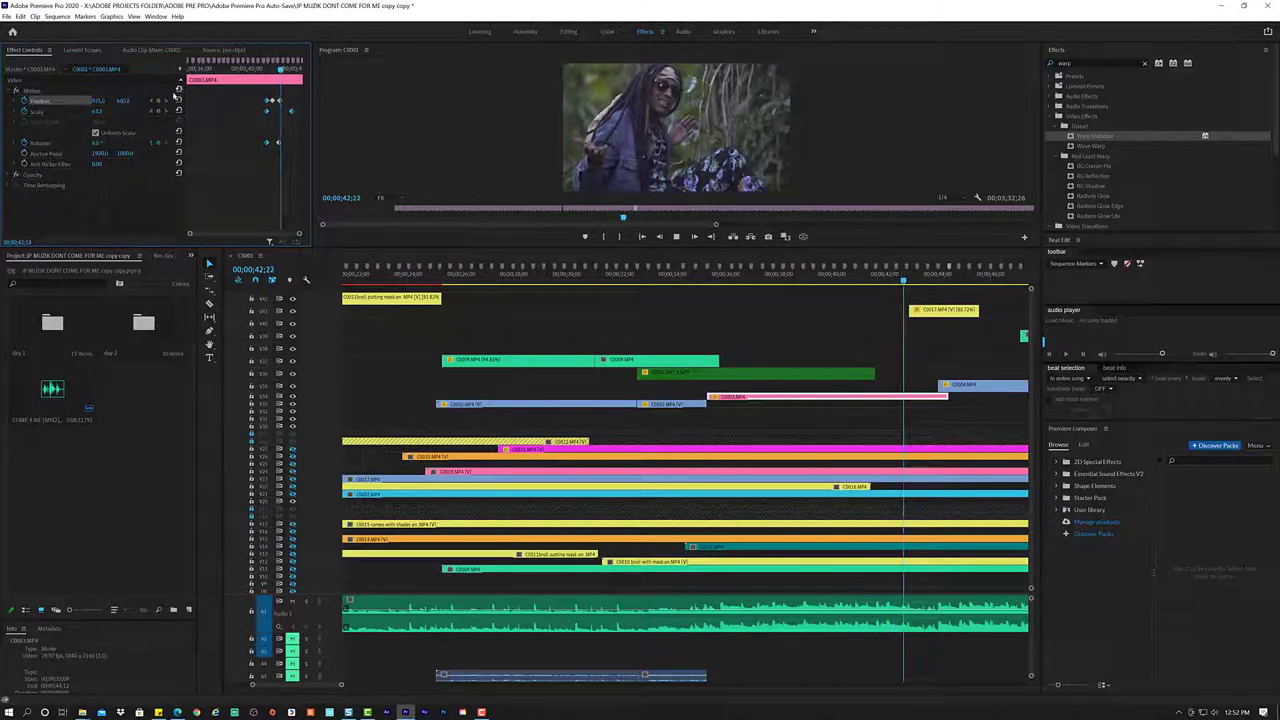
key(space)
drag(284, 73, 263, 73)
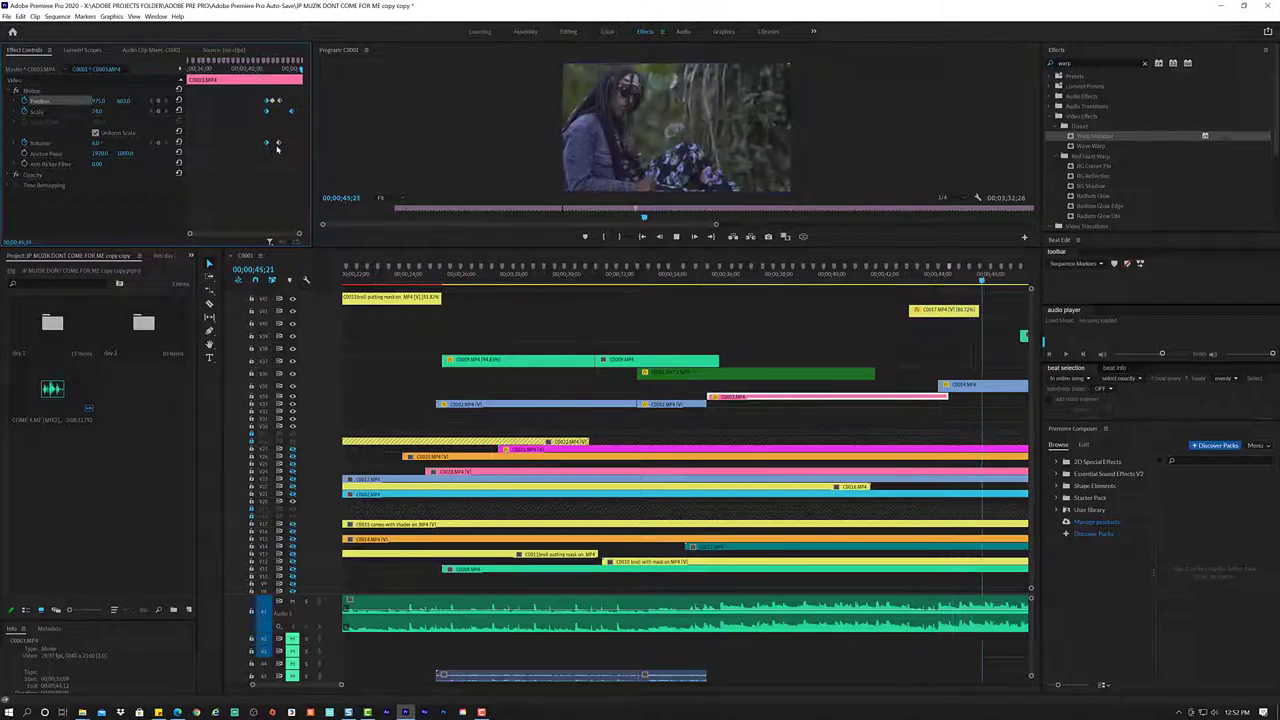
key(space)
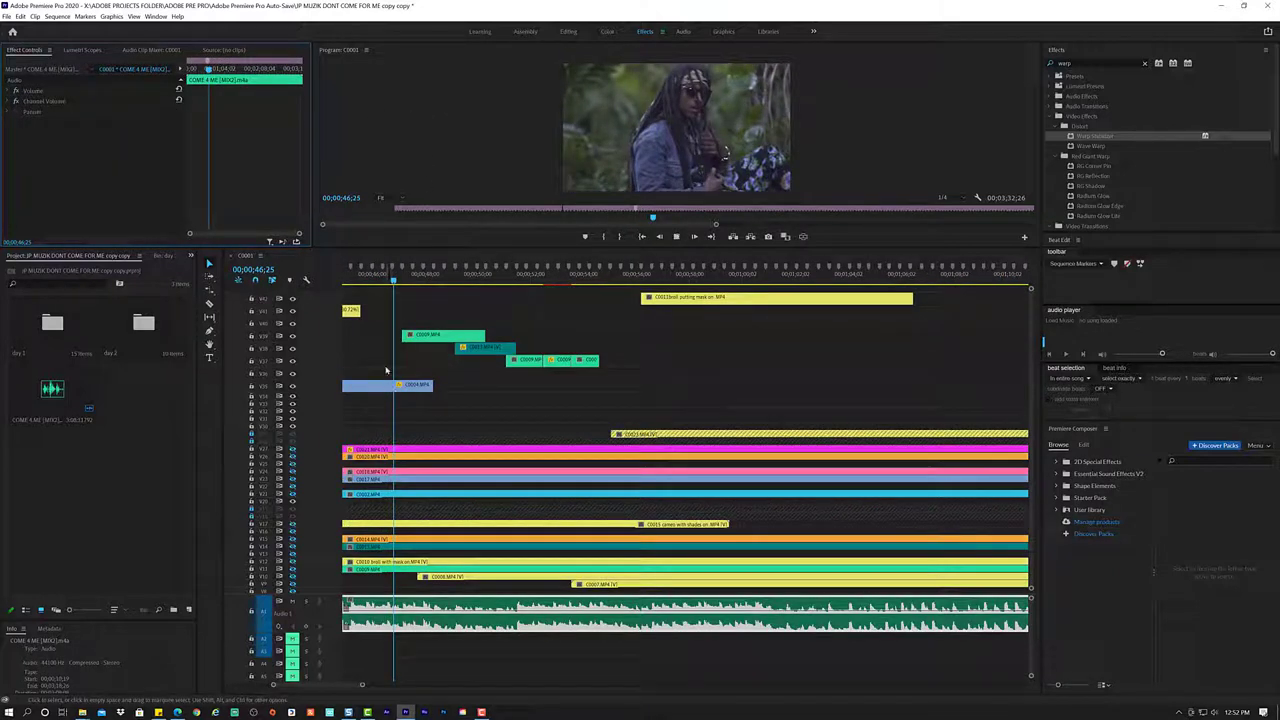
- Play to 00;00;57;18 and split the top C0011 clip at the playhead with the Razor tool
key(space)
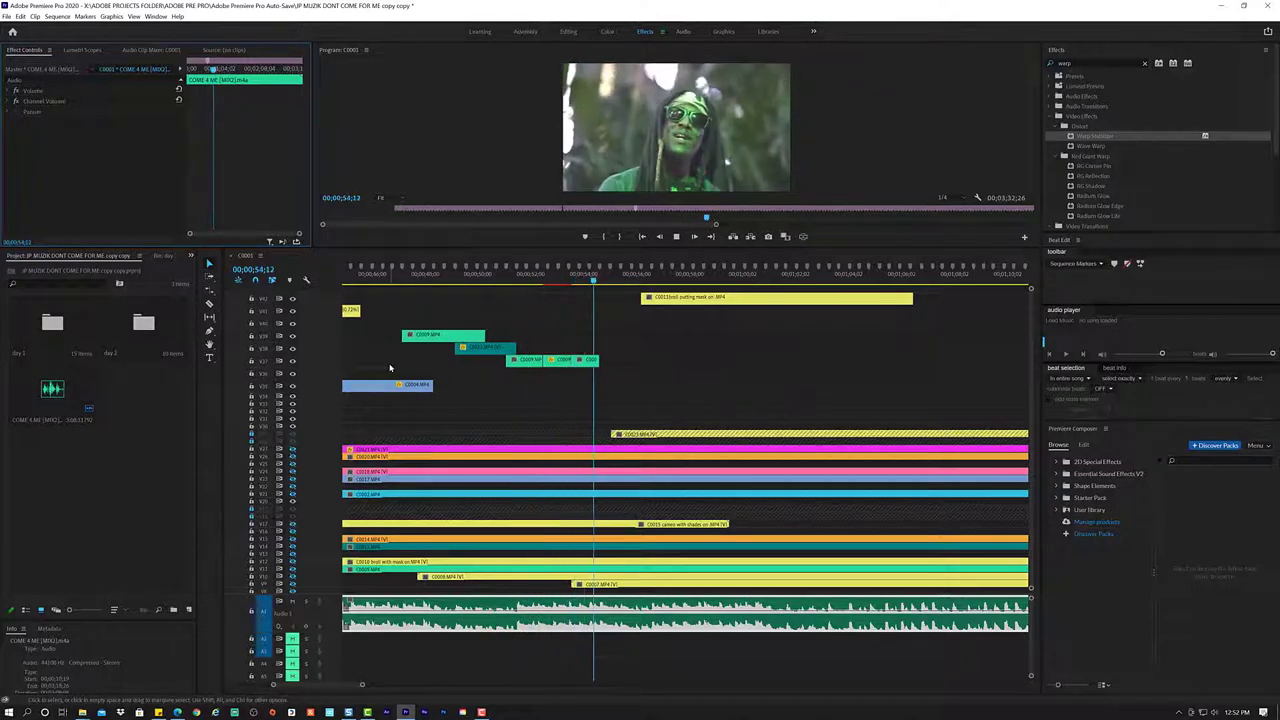
key(space)
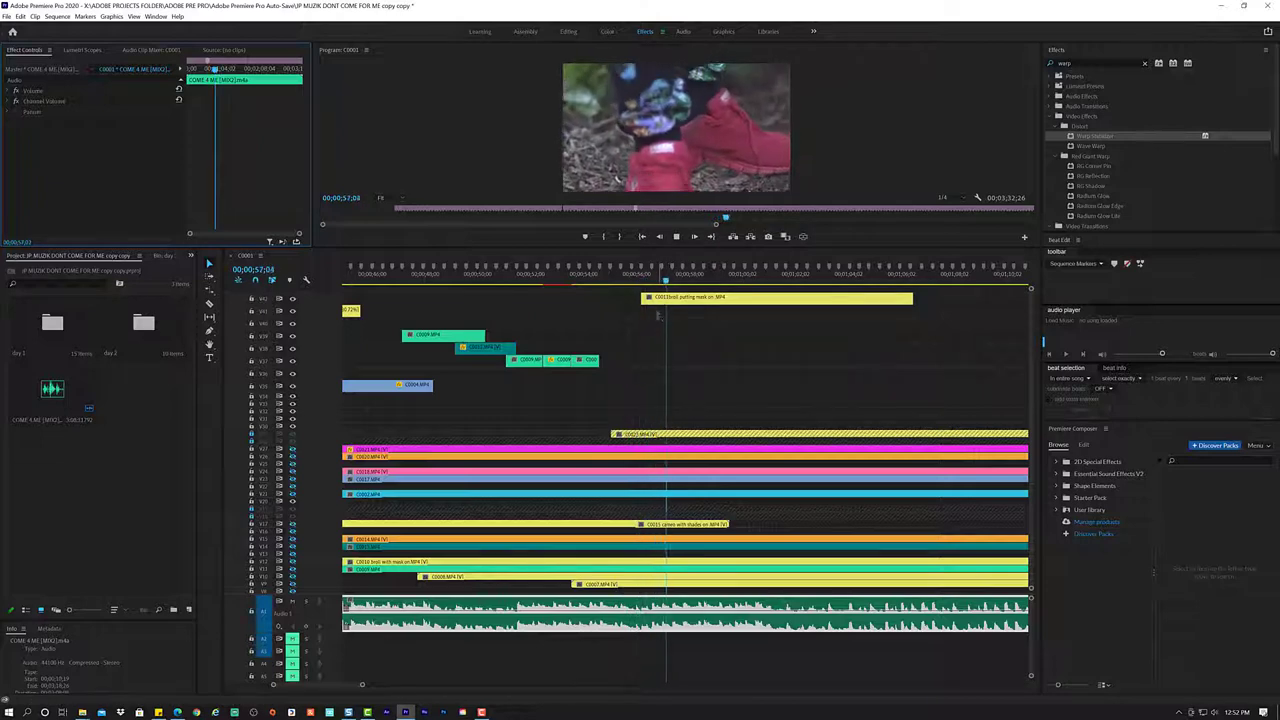
key(space)
key(c)
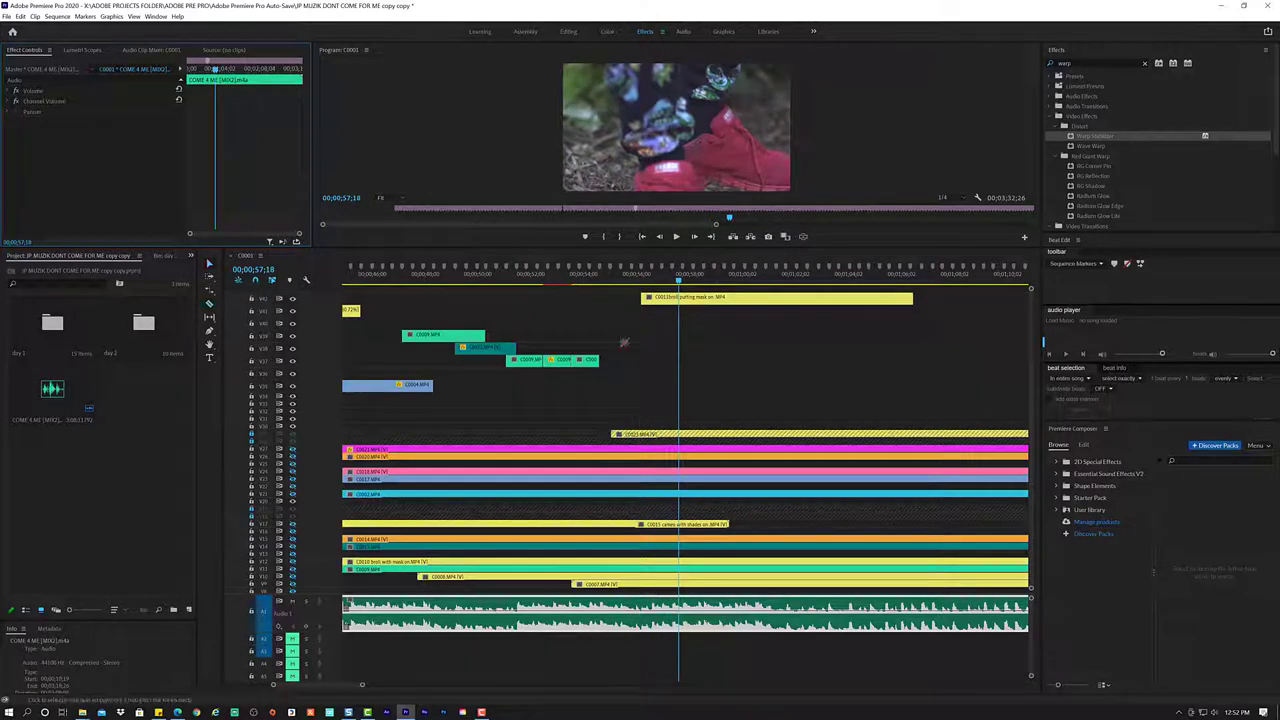
click(681, 298)
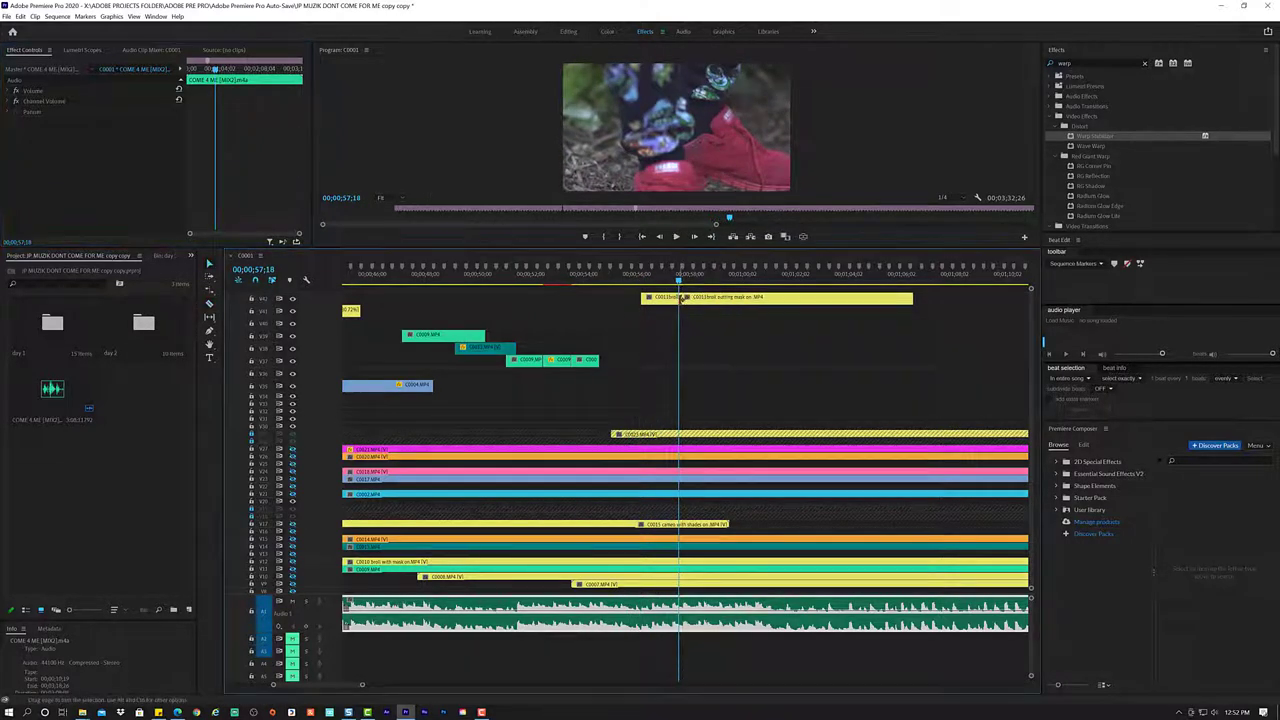
- Trim and delete the trailing C0011 piece, keeping the short piece, and return to 00;00;55;19
key(v)
drag(705, 297, 812, 294)
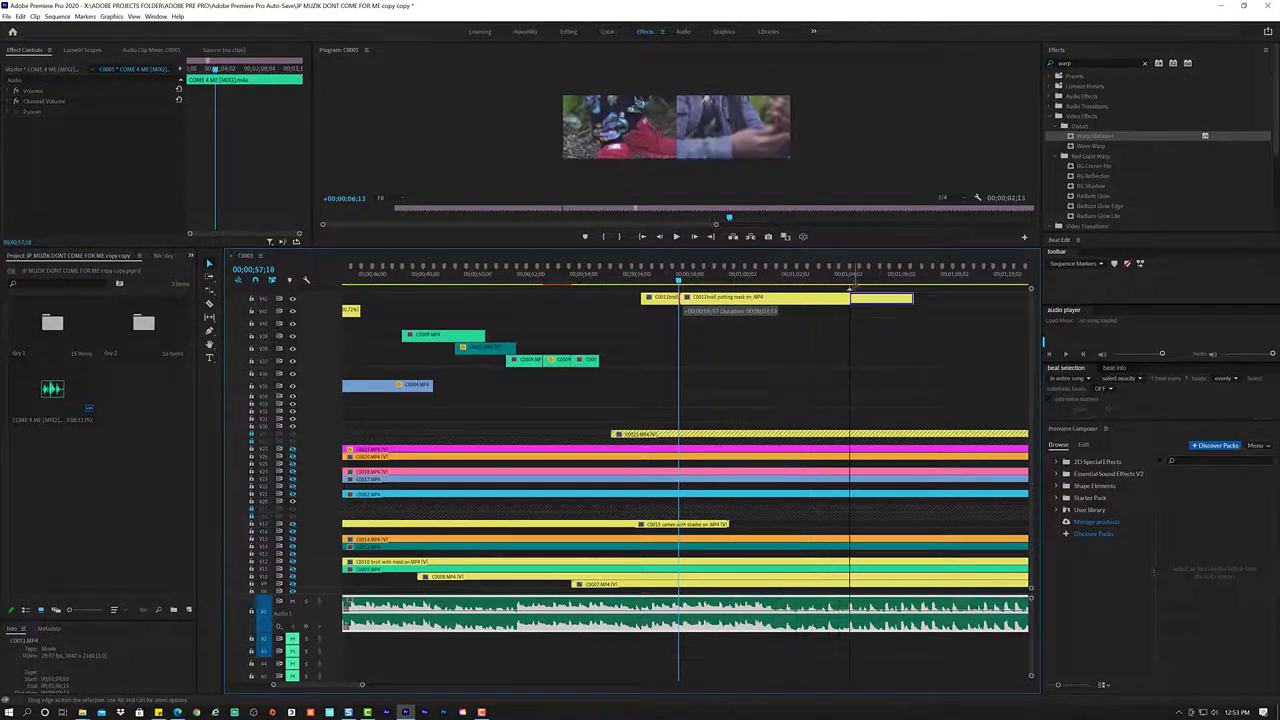
drag(820, 291, 850, 294)
click(903, 298)
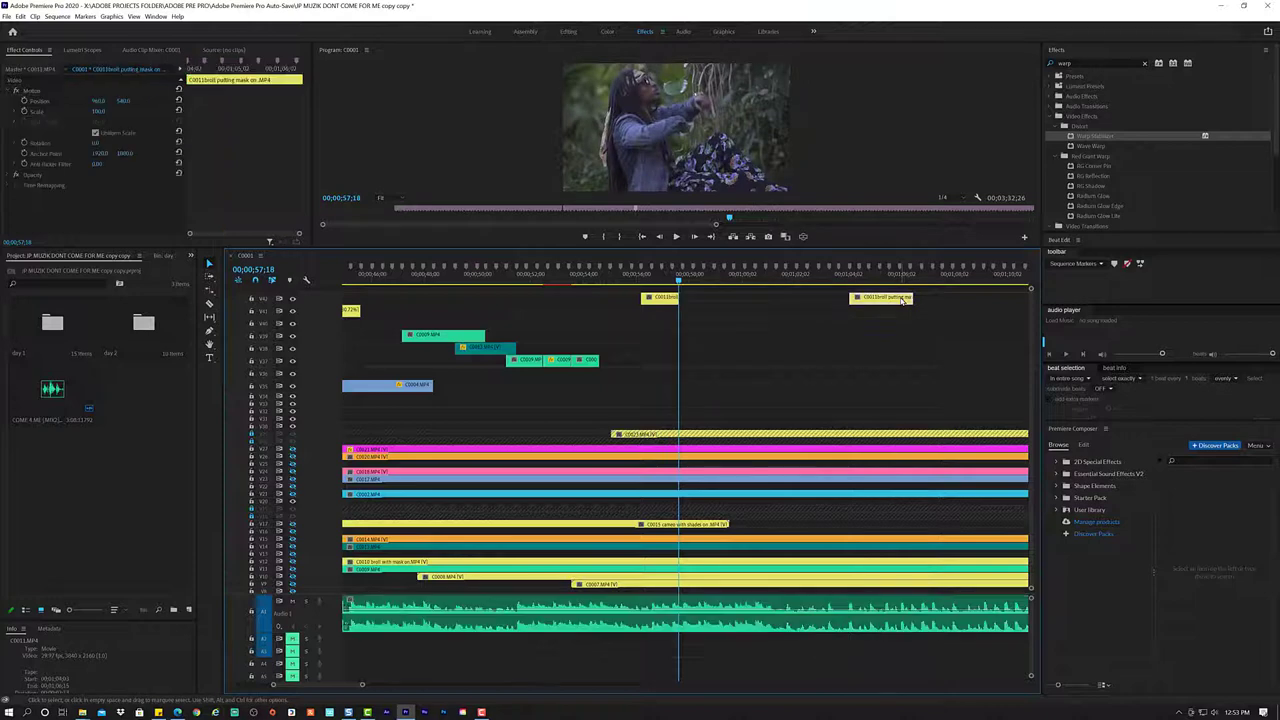
key(Delete)
click(655, 300)
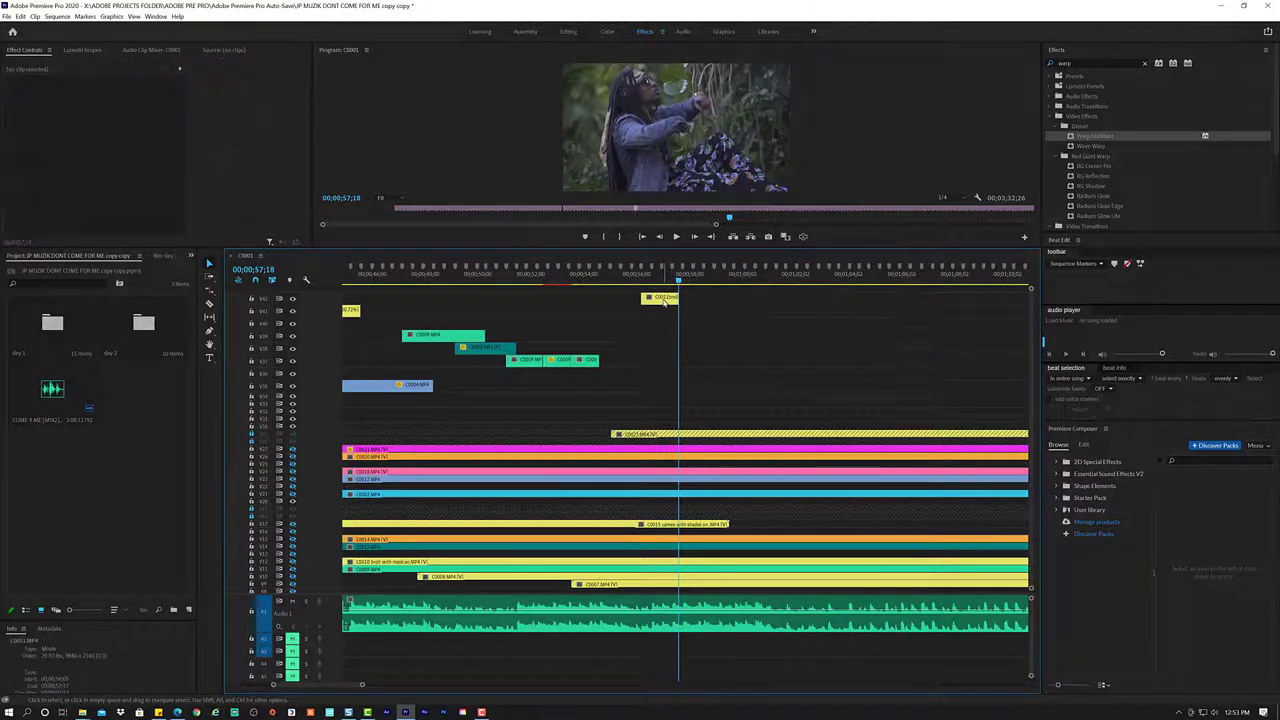
click(628, 277)
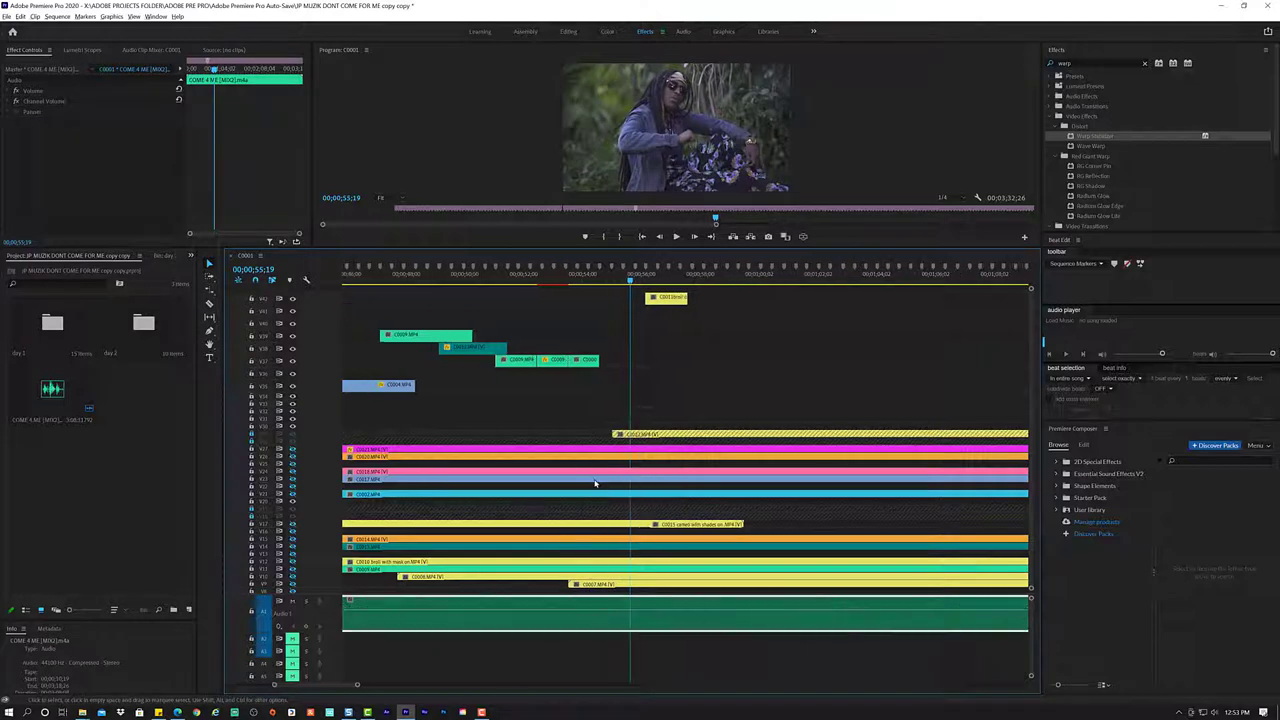
- Save the project and load C0011 broll putting mask on into the Source monitor to skim it
scroll(590, 484, down, 5)
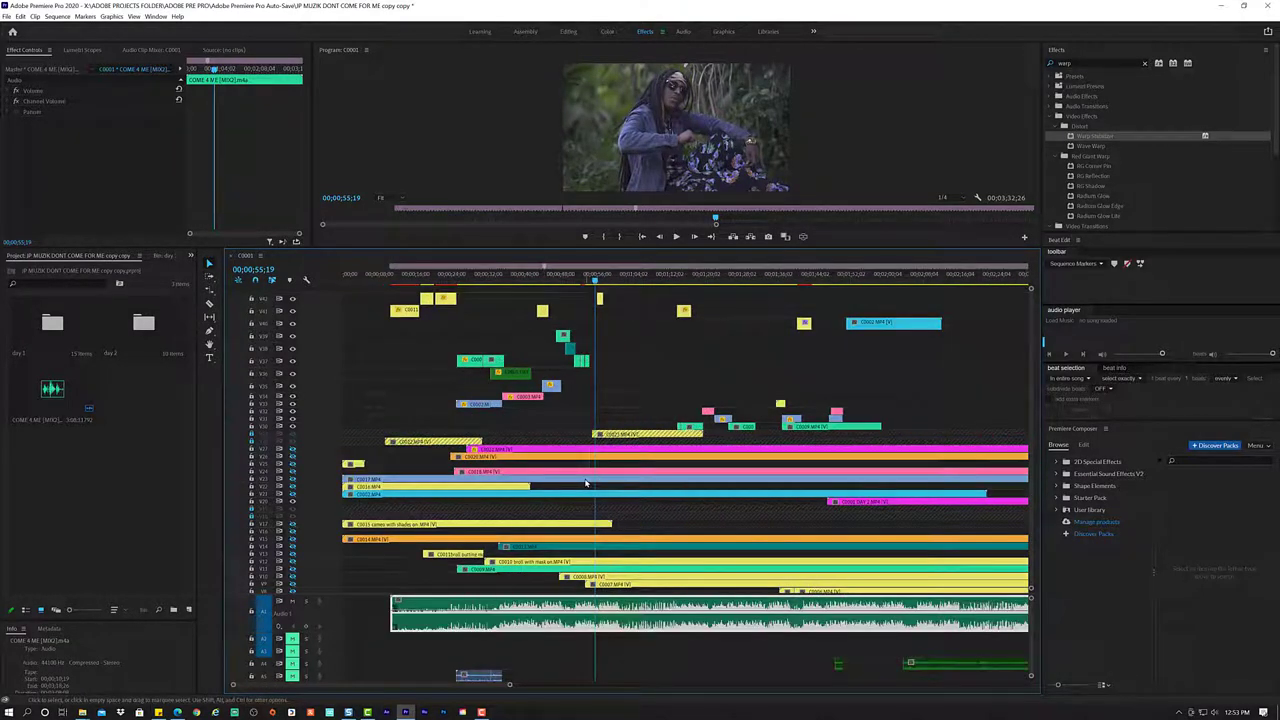
key(ctrl+s)
click(548, 563)
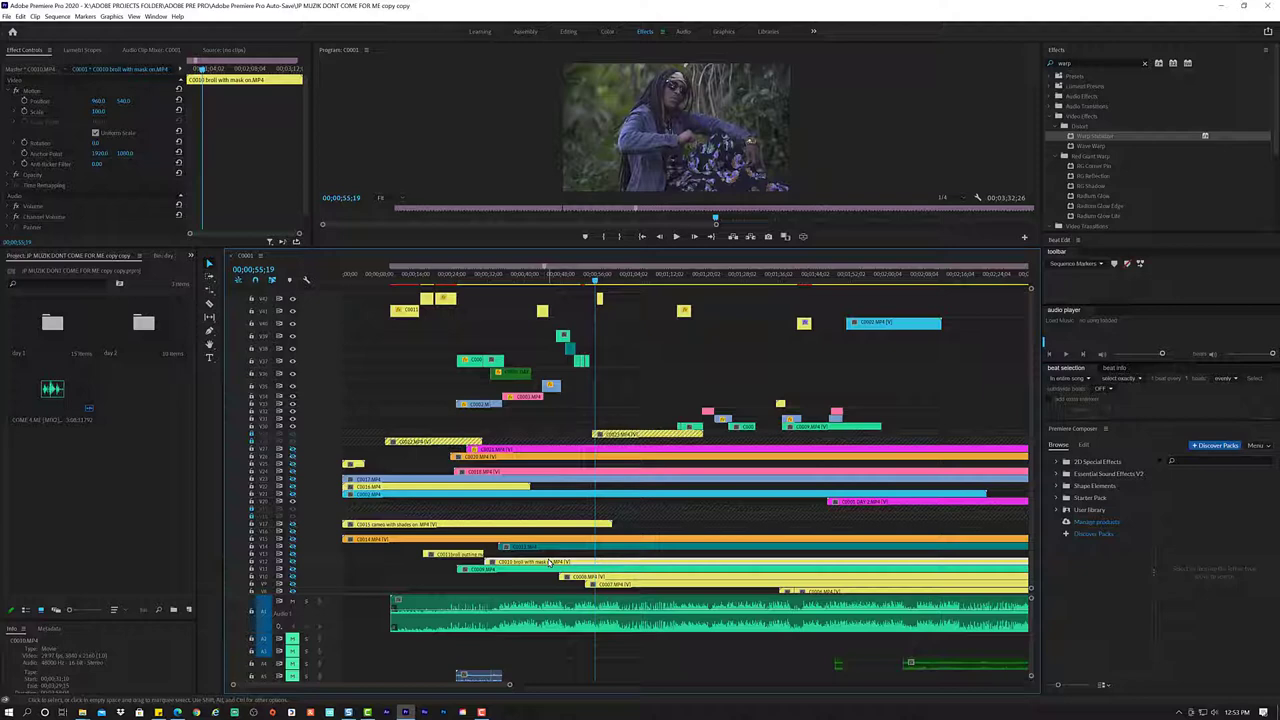
double_click(447, 554)
drag(89, 216, 119, 216)
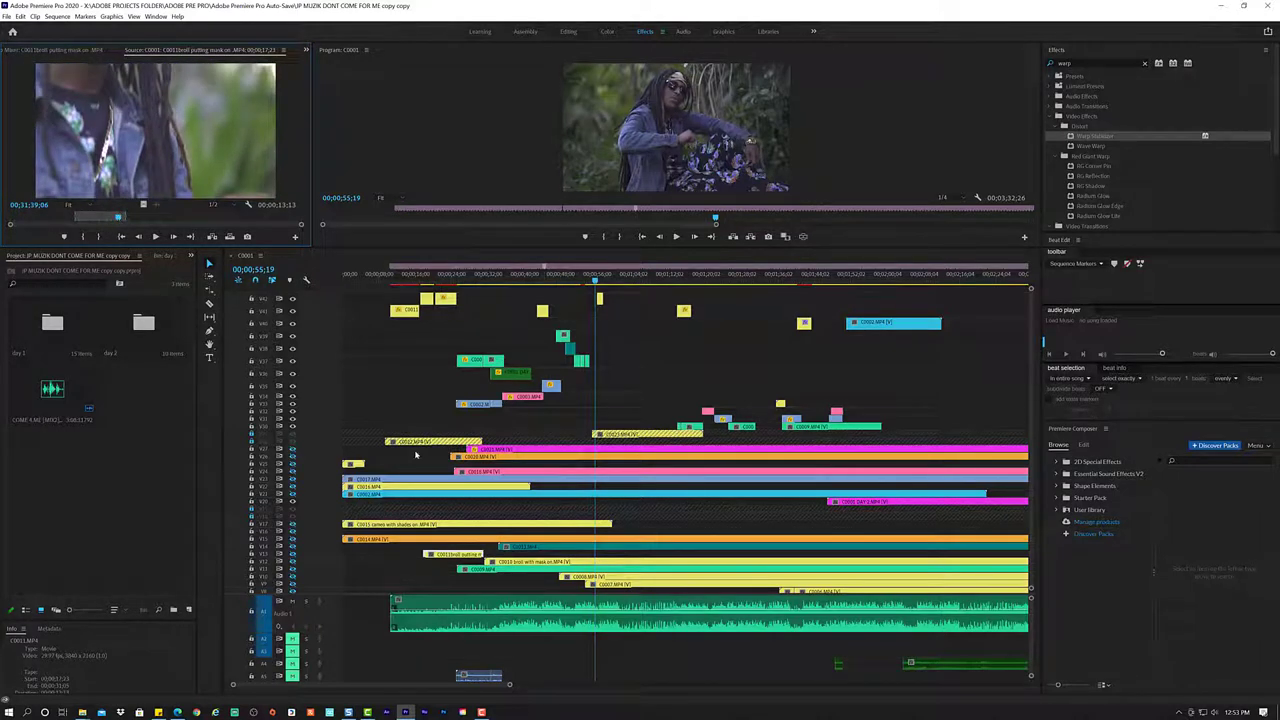
- Preview the C0010 broll with mask on footage in the Source monitor
double_click(604, 566)
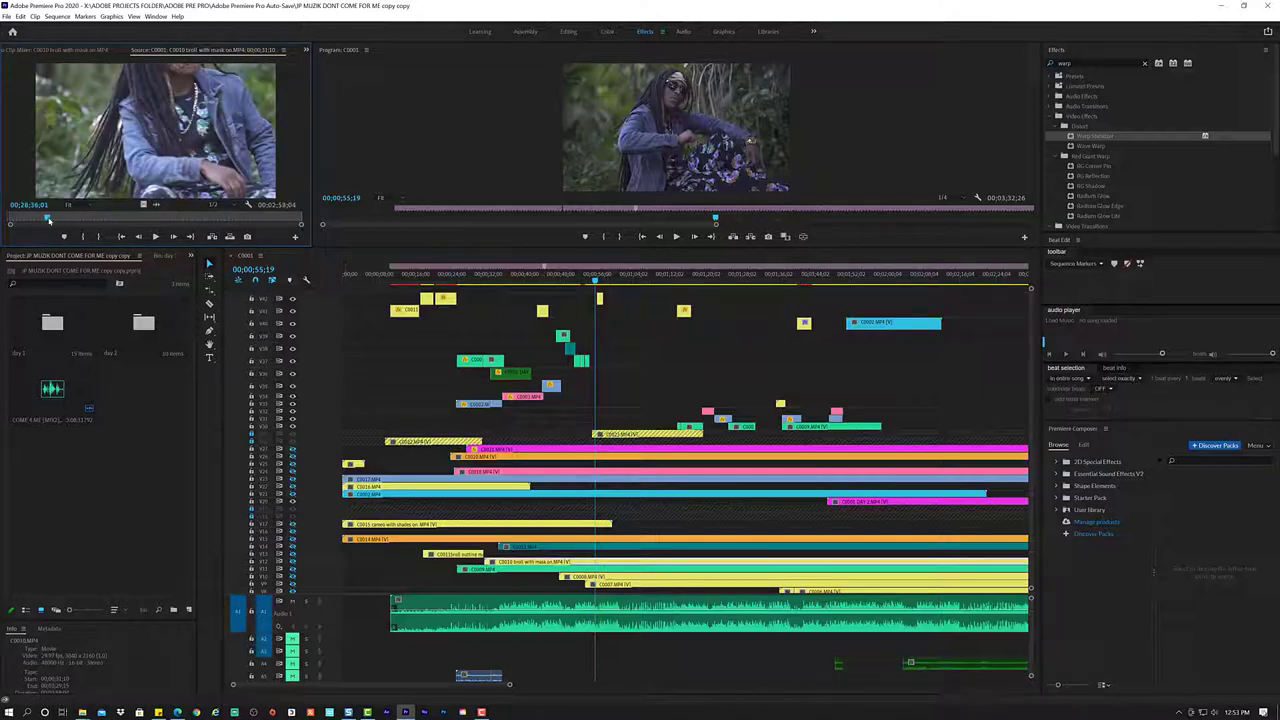
mouse_move(47, 218)
mouse_down()
mouse_move(22, 218)
mouse_move(35, 223)
mouse_up()
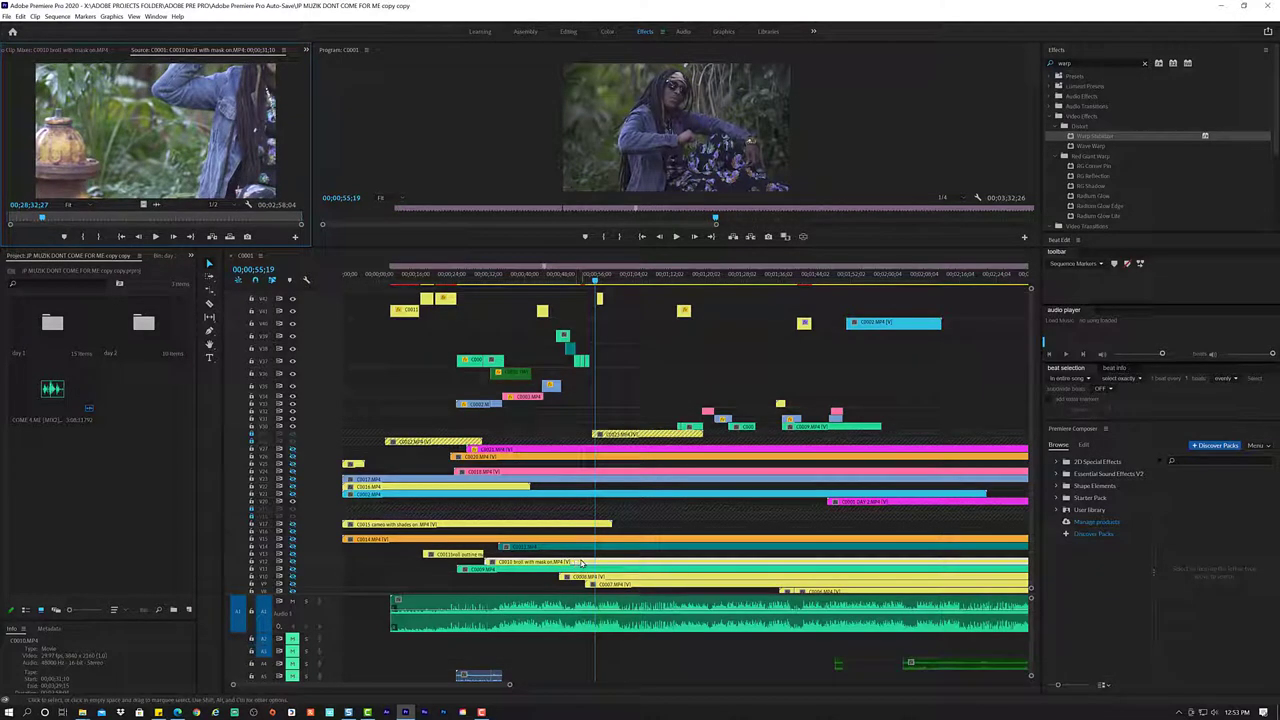
key(c)
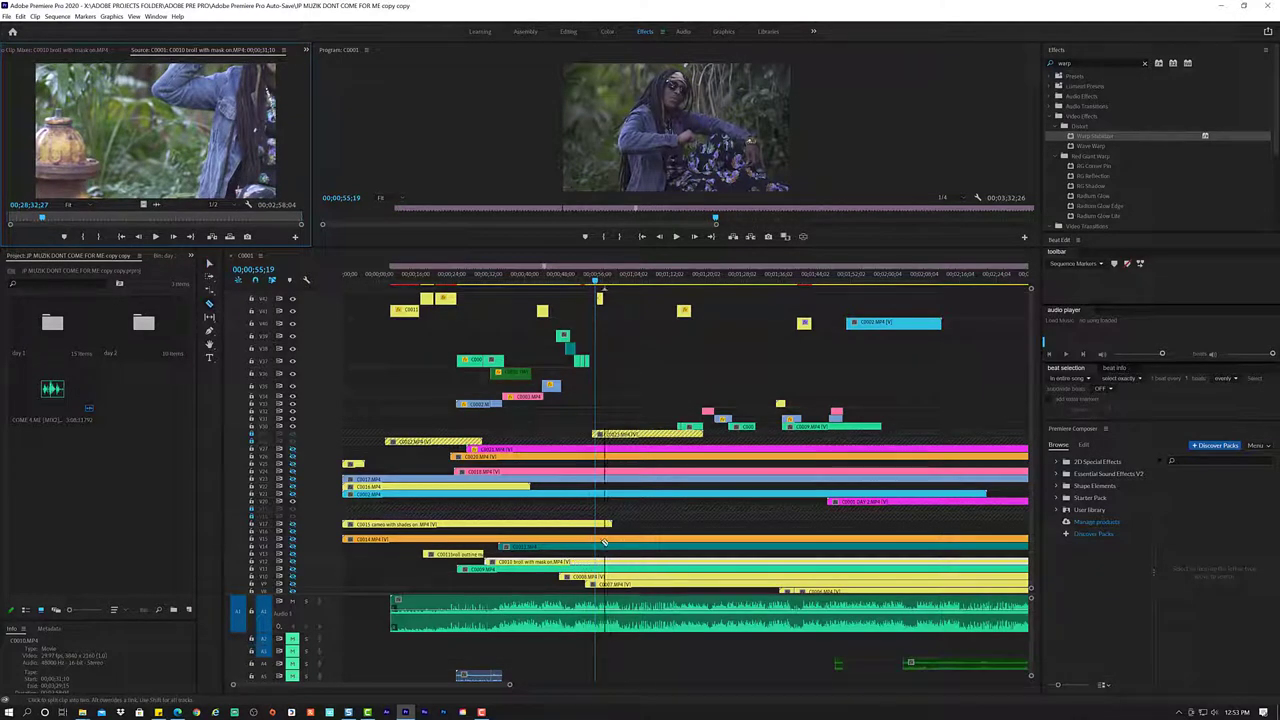
click(152, 219)
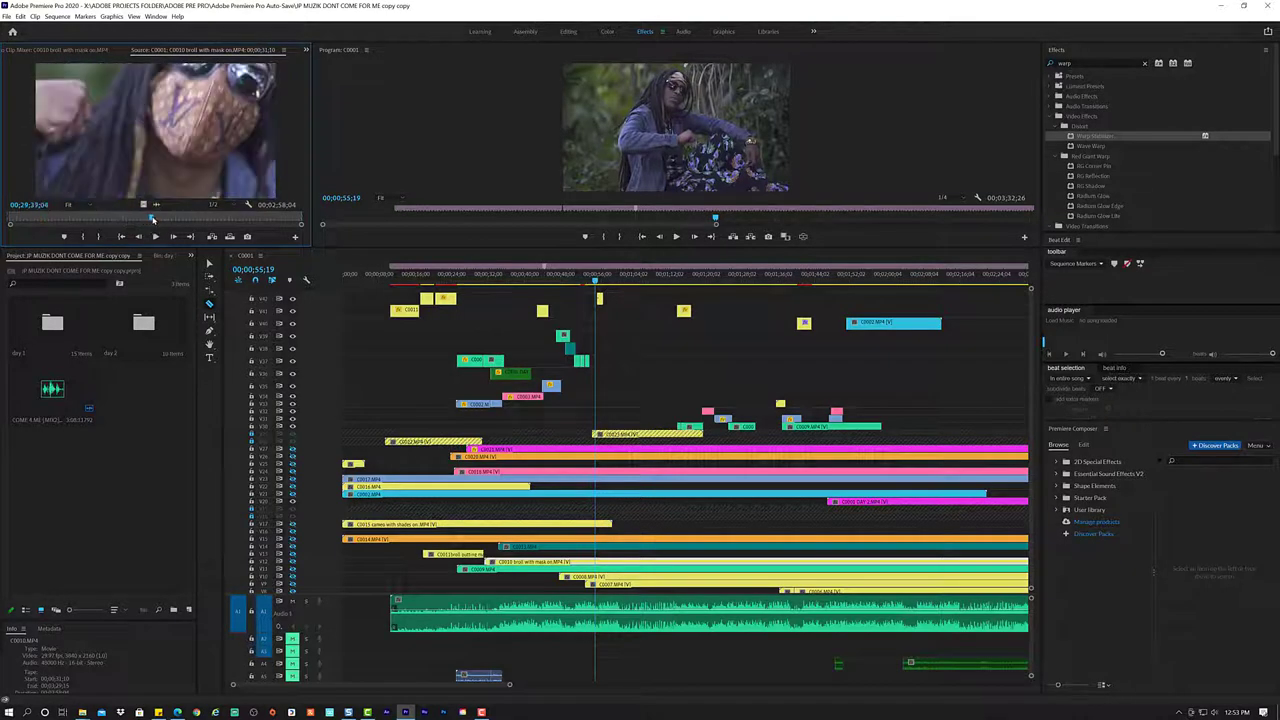
mouse_move(152, 219)
mouse_down()
mouse_move(179, 219)
mouse_move(39, 224)
mouse_up()
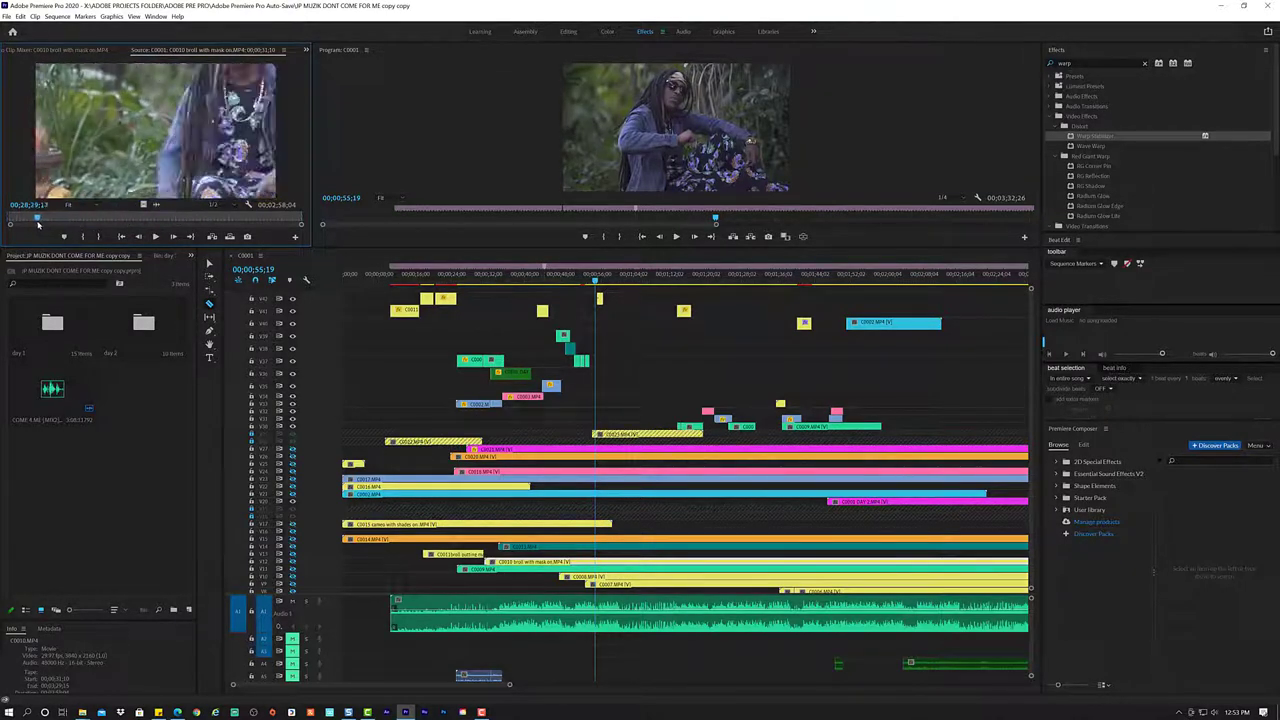
drag(39, 224, 70, 222)
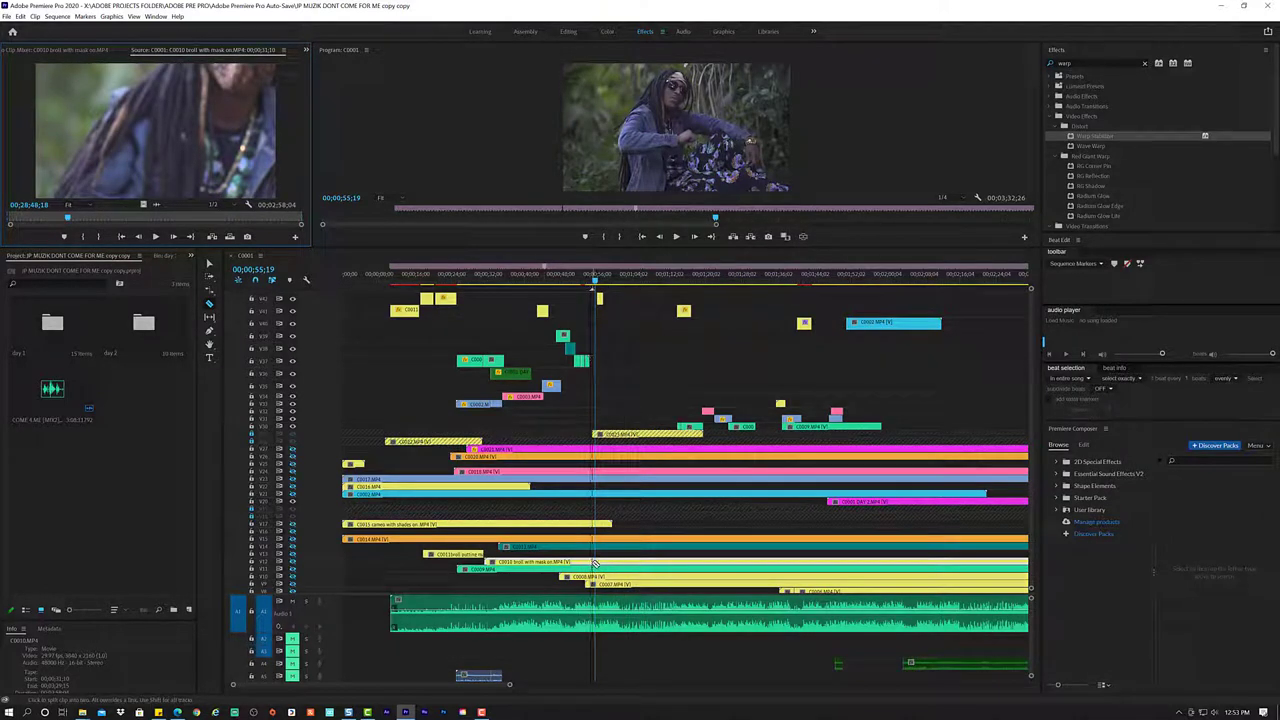
key(v)
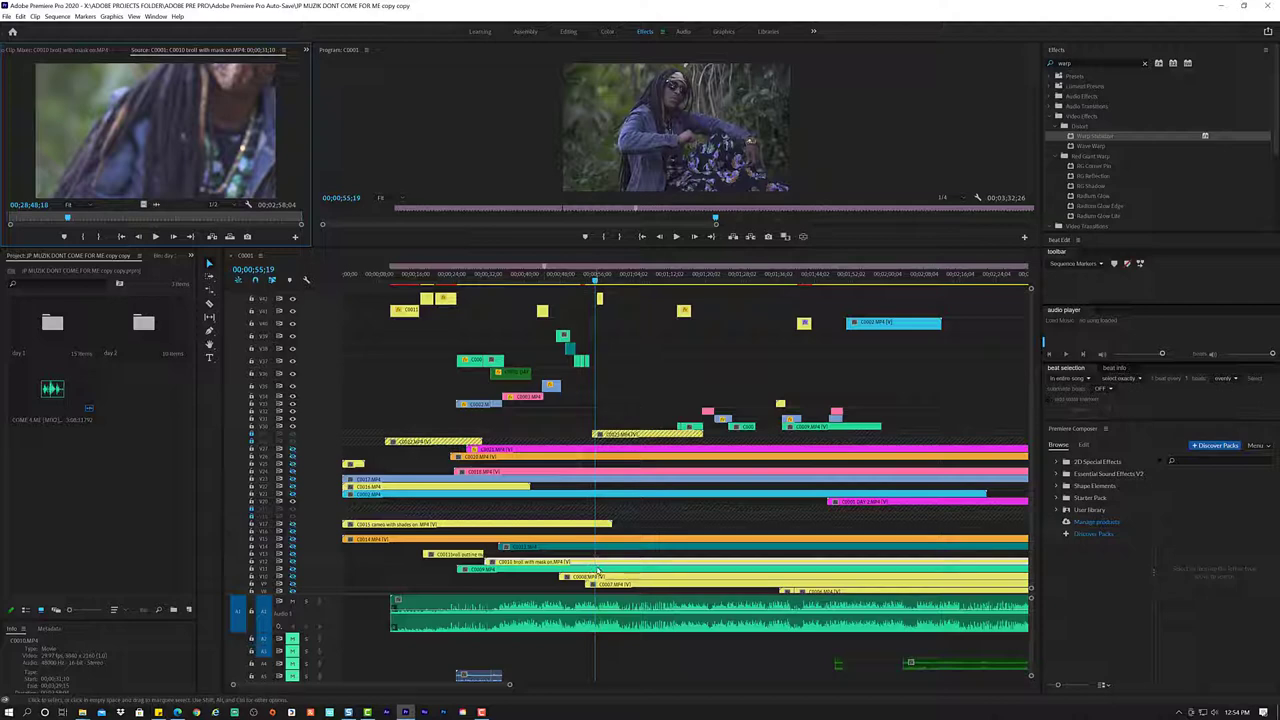
- Move C0010 to the top video track and trim its start to around 32 seconds
mouse_move(593, 569)
mouse_down()
mouse_move(586, 276)
mouse_move(578, 290)
mouse_move(594, 286)
mouse_up()
scroll(567, 367, down, 2)
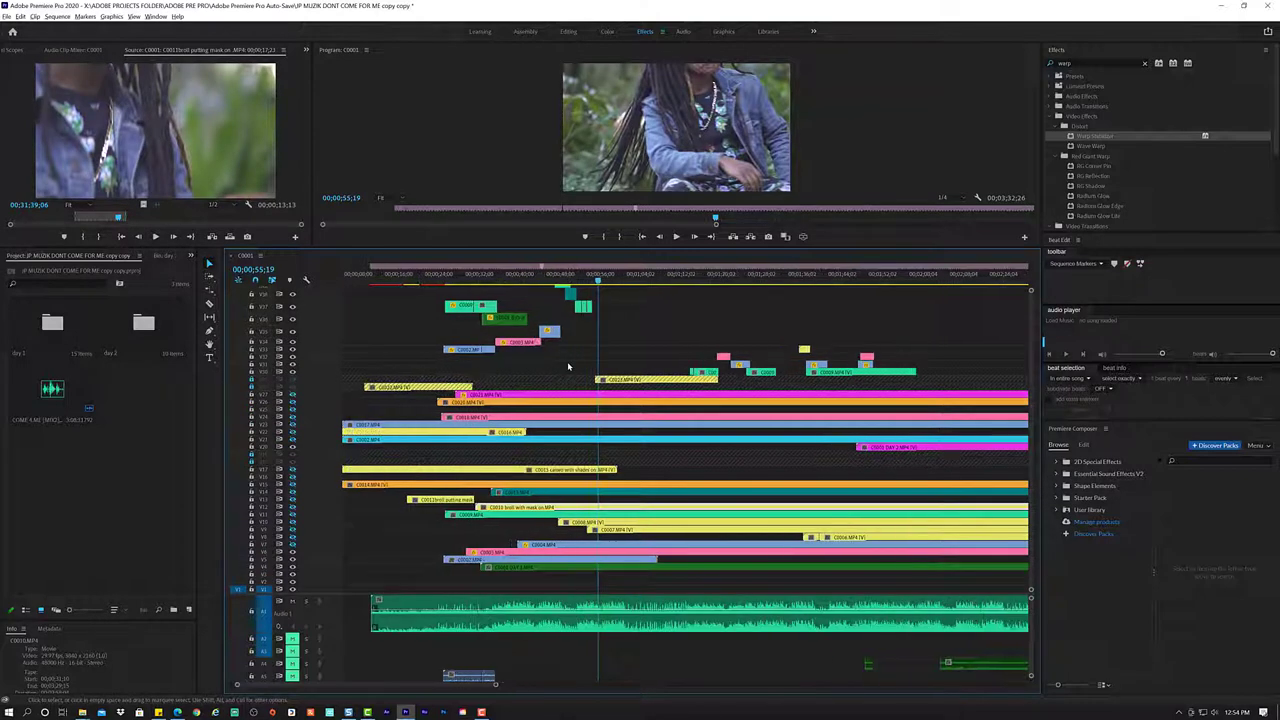
scroll(567, 366, up, 3)
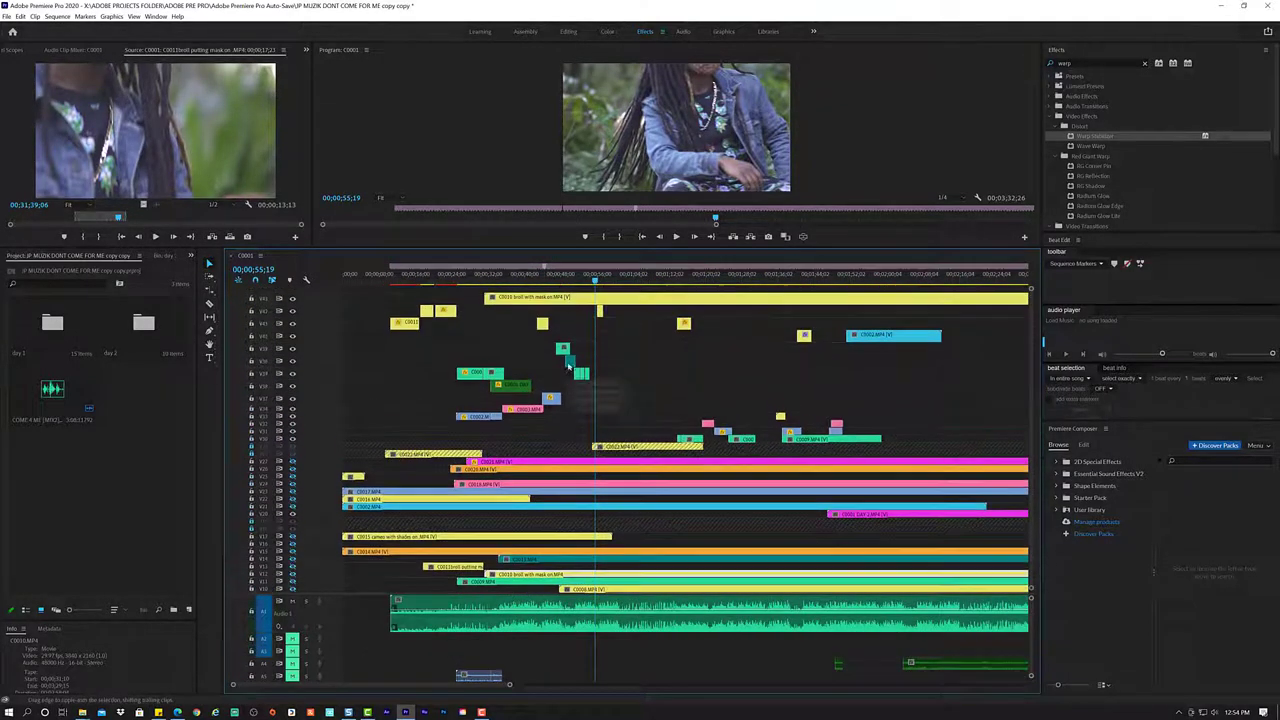
drag(499, 300, 583, 300)
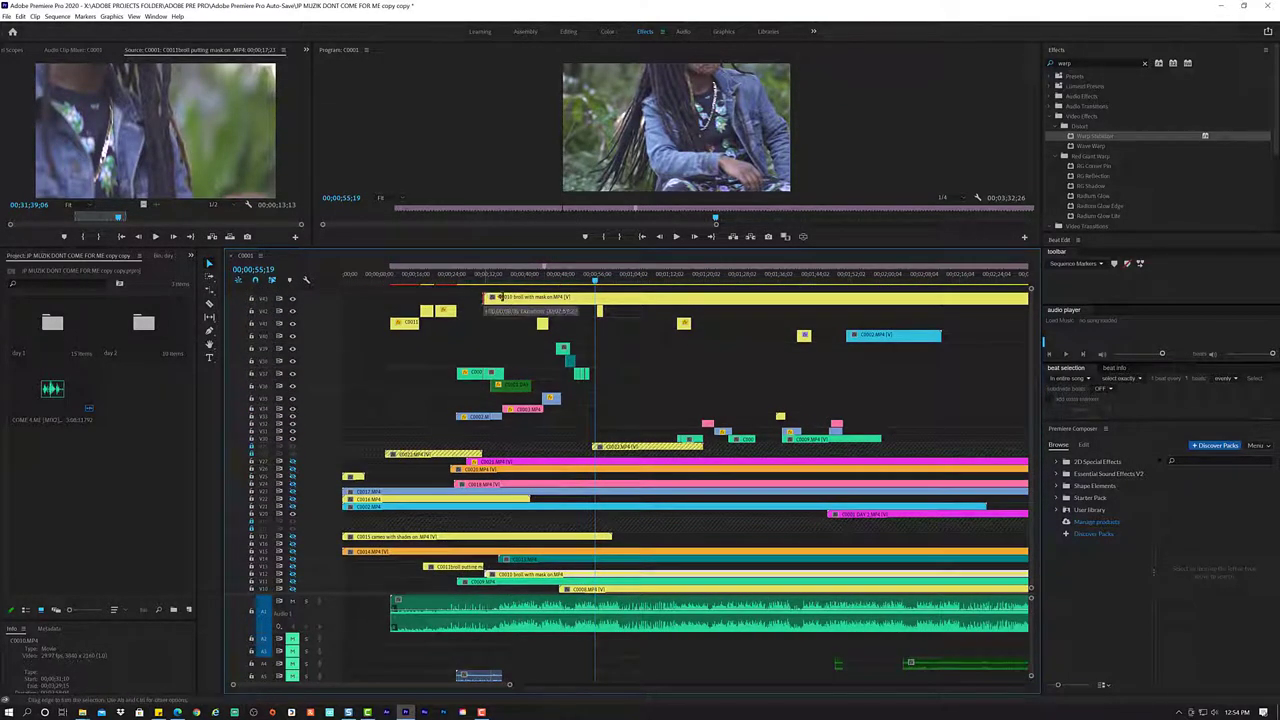
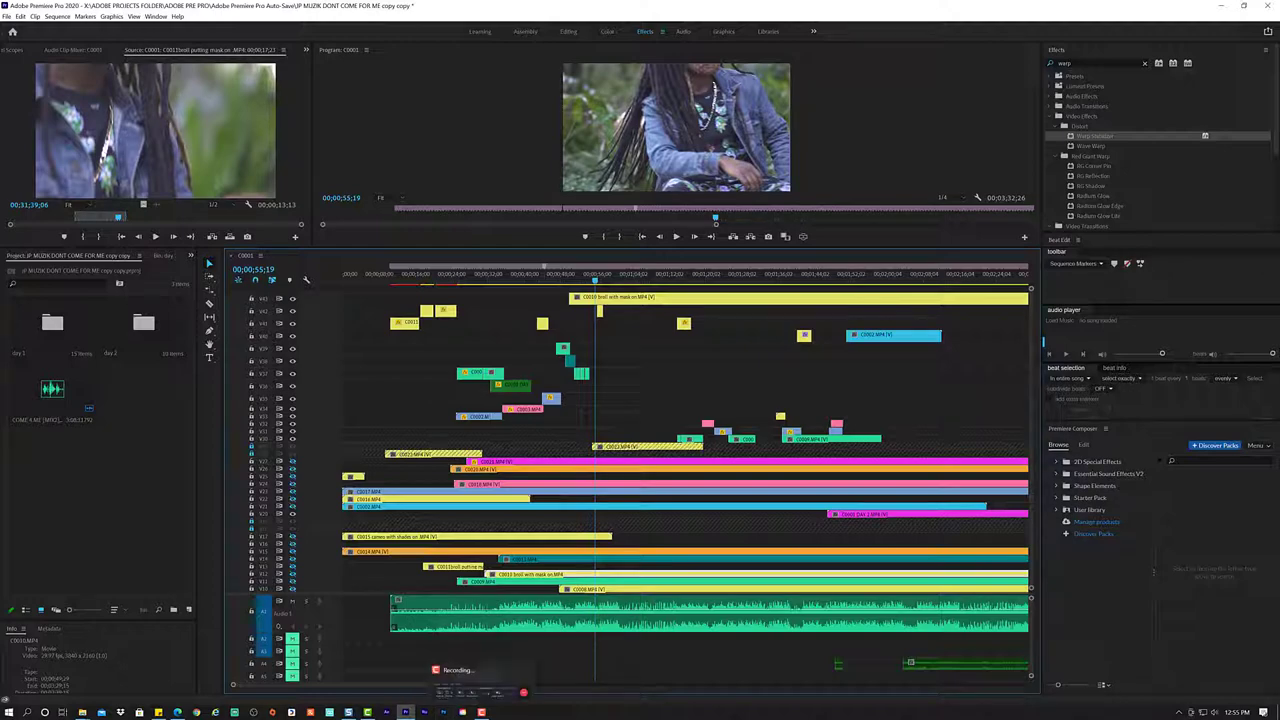
- Play the B-roll from about 00;00;49;01 and show that frame's Lumetri Scopes waveform
mouse_move(481, 710)
click(480, 690)
click(594, 279)
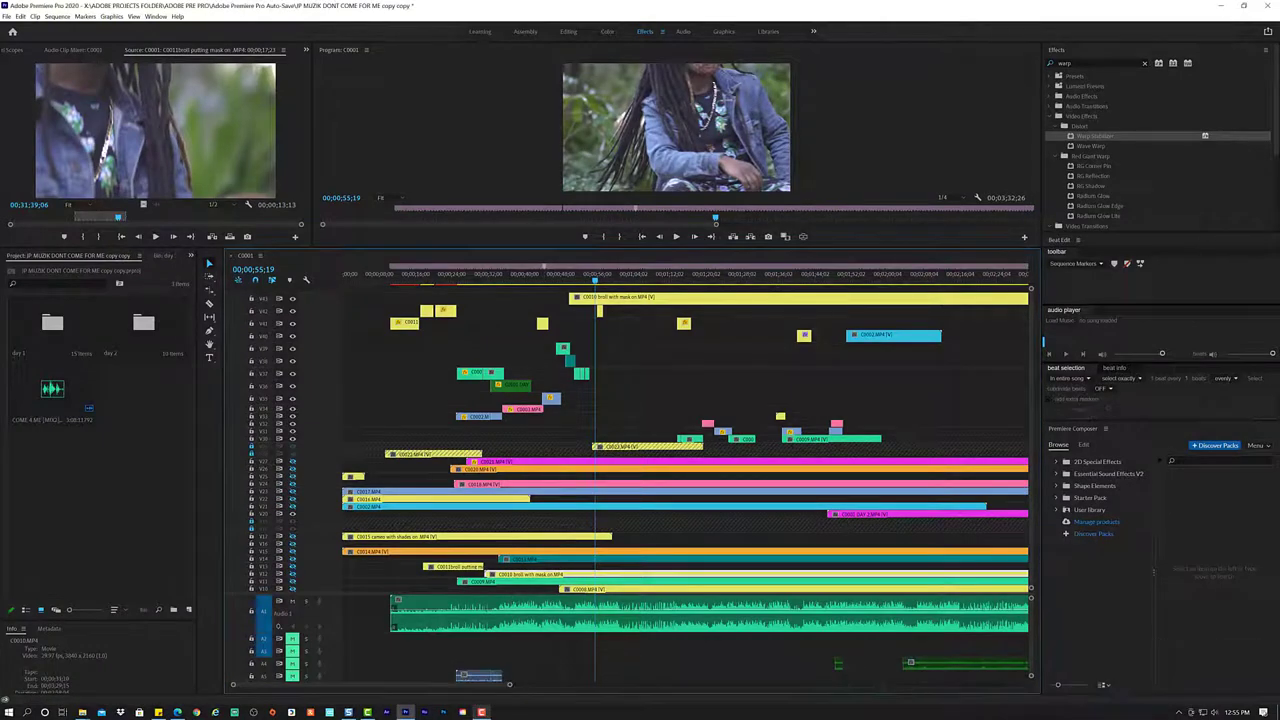
key(space)
key(space)
click(566, 283)
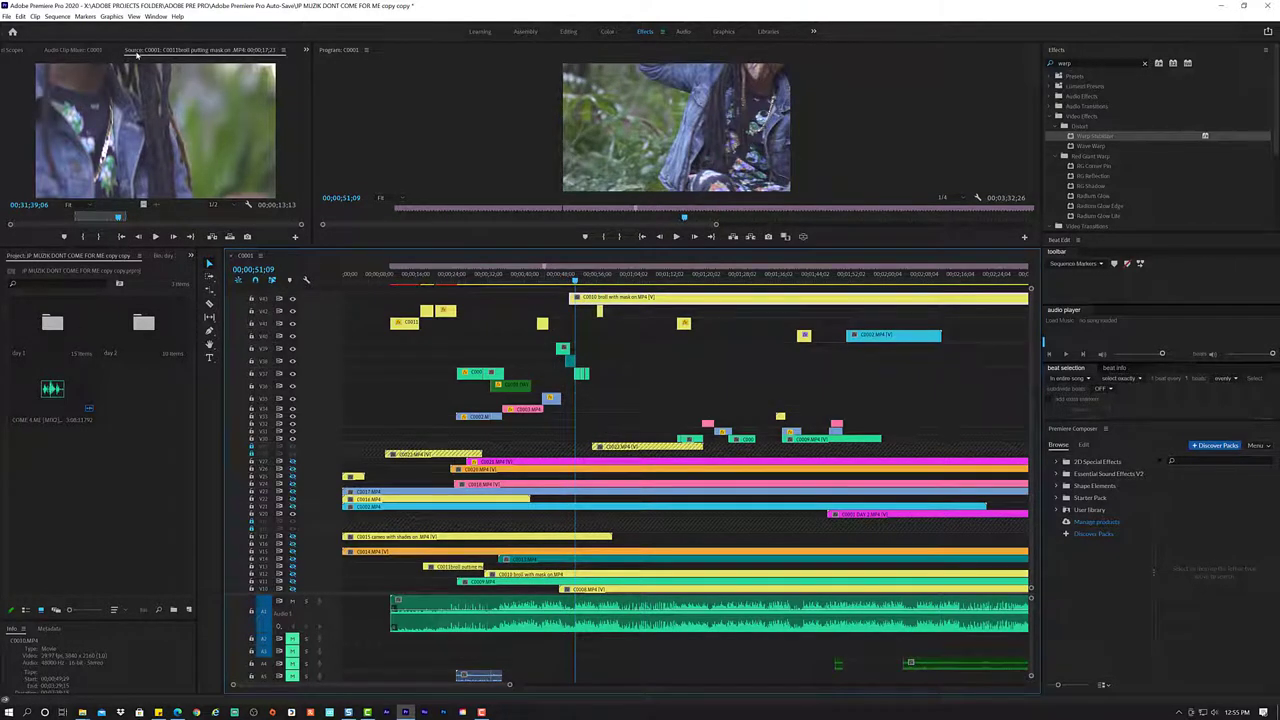
click(16, 51)
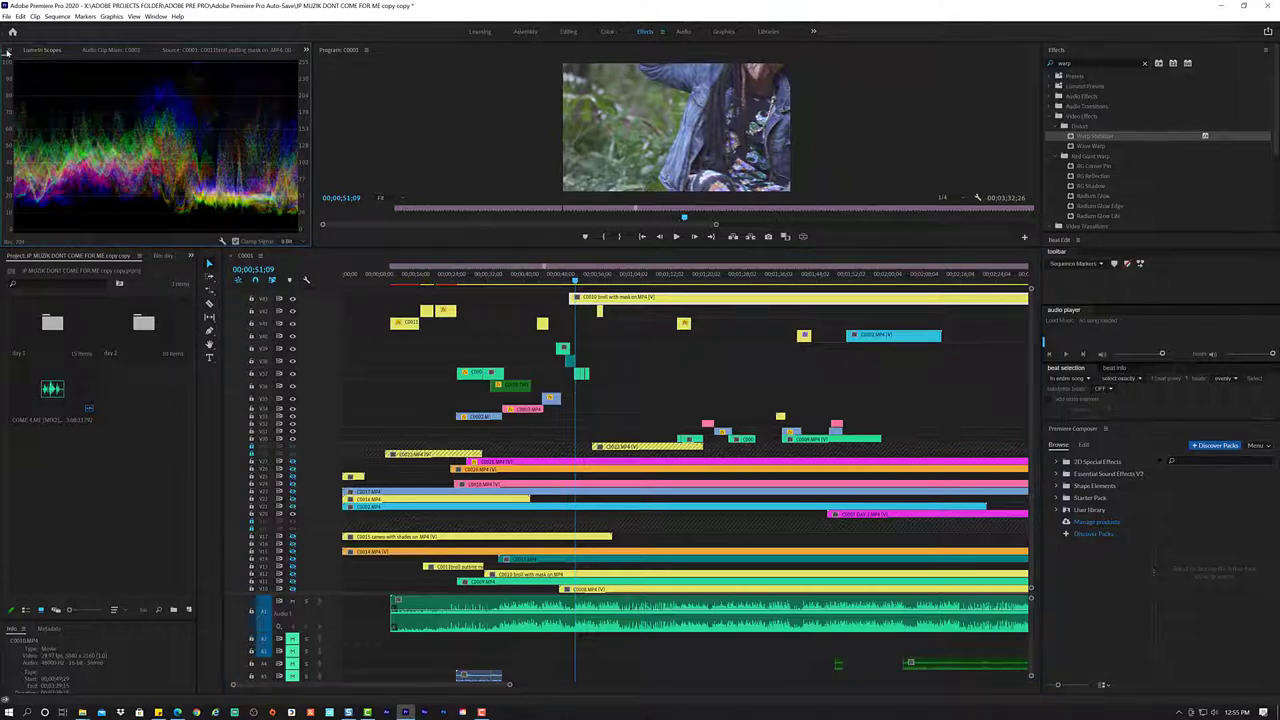
- Set Scale to 50 on the C0010 broll with mask on clip, then move the playhead to 55;16
click(22, 51)
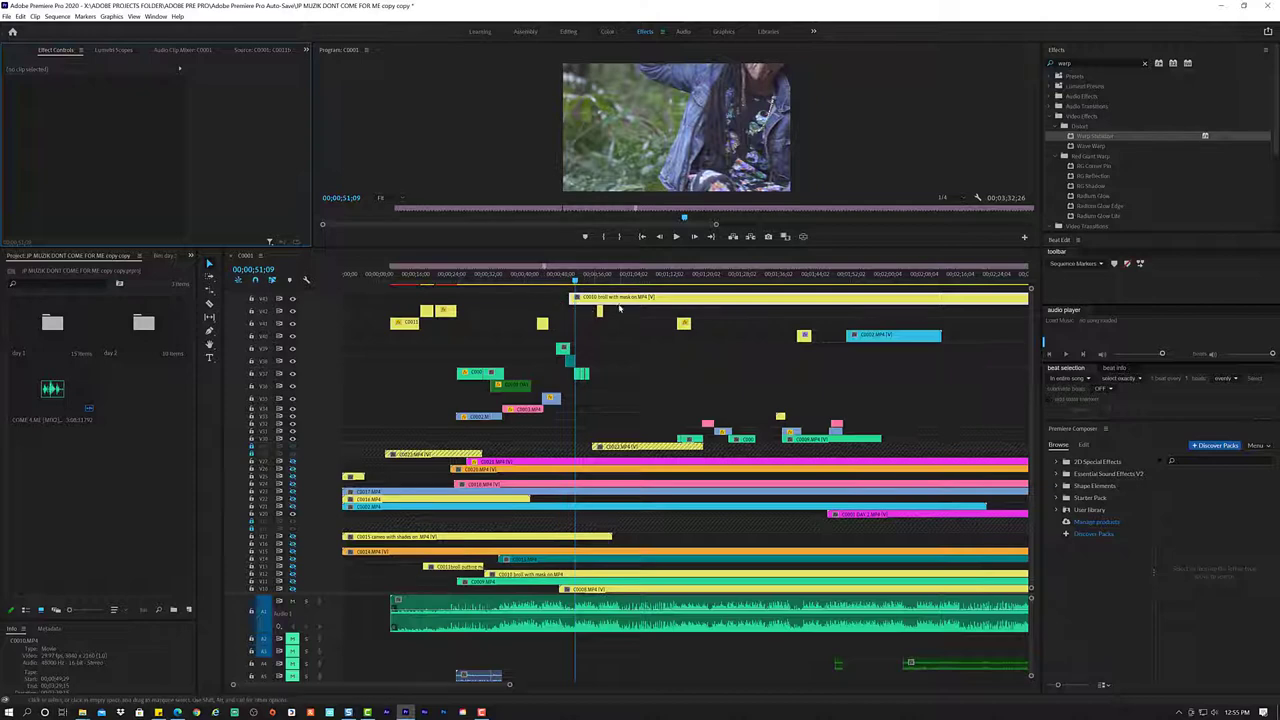
click(620, 306)
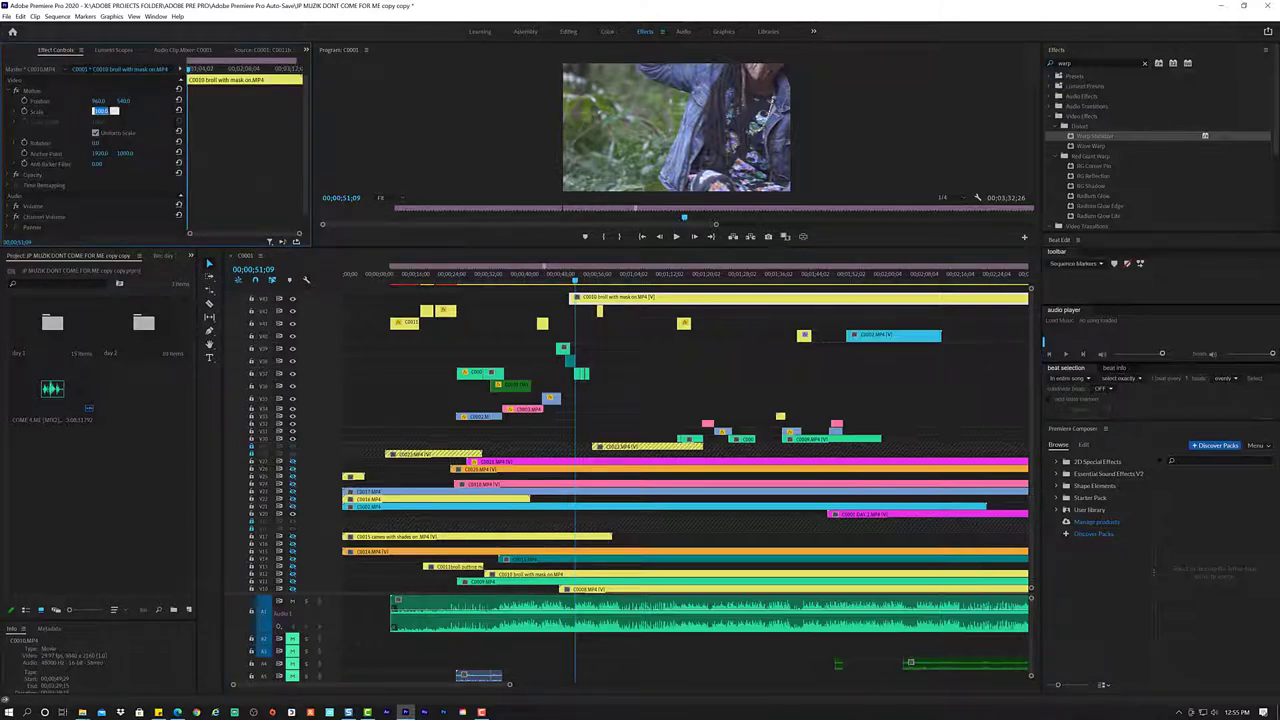
key(Return)
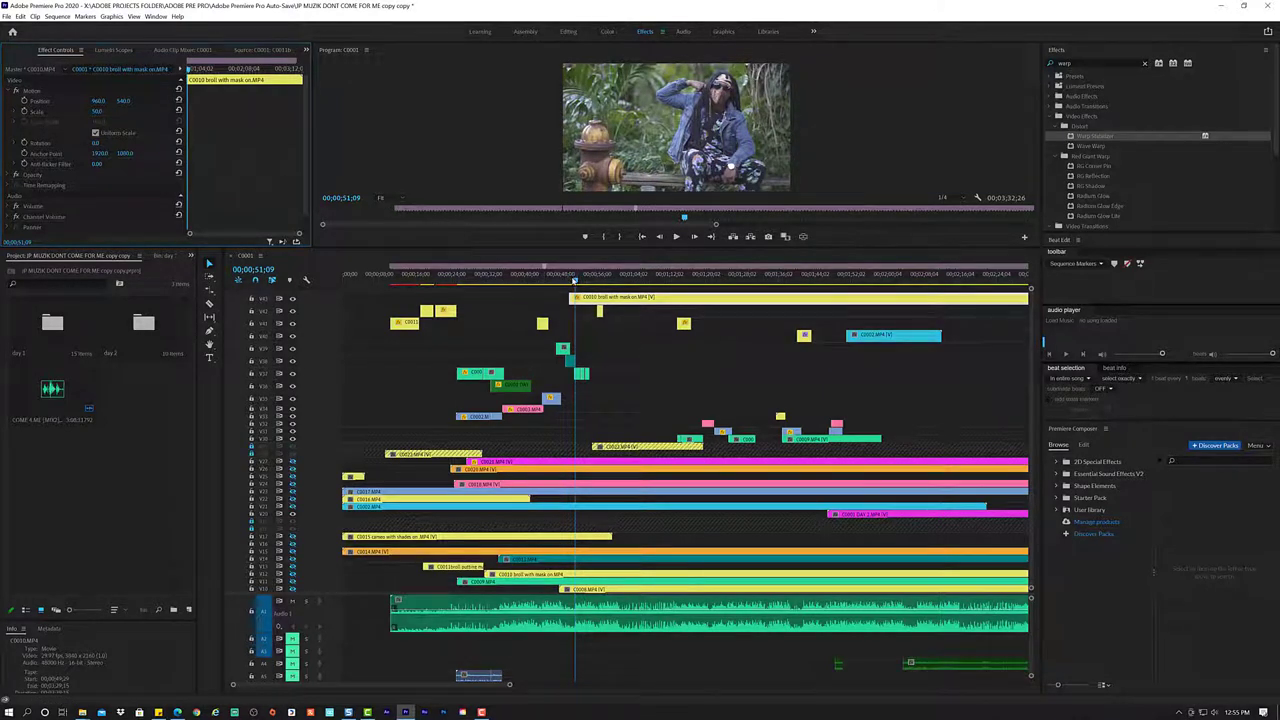
drag(577, 277, 650, 283)
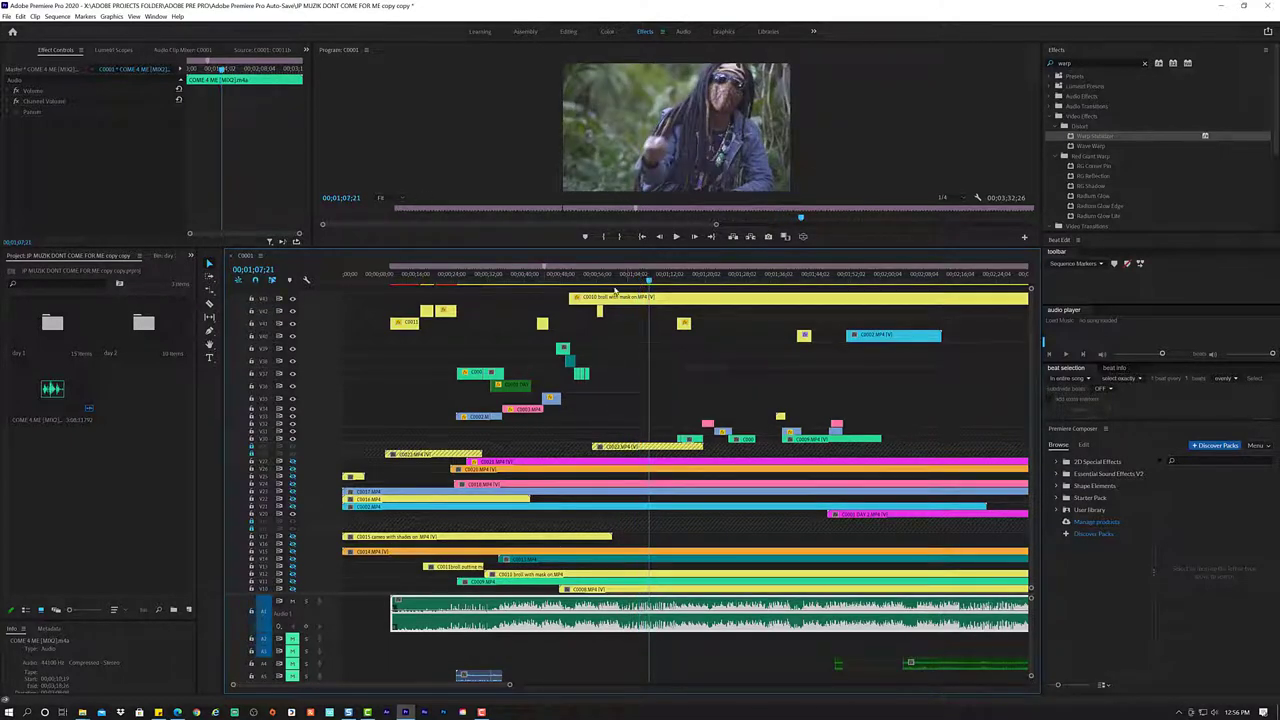
- Trim about 15 seconds off the start of the C0010 broll clip
mouse_move(588, 296)
mouse_down()
mouse_move(648, 296)
mouse_move(654, 314)
mouse_move(641, 281)
mouse_up()
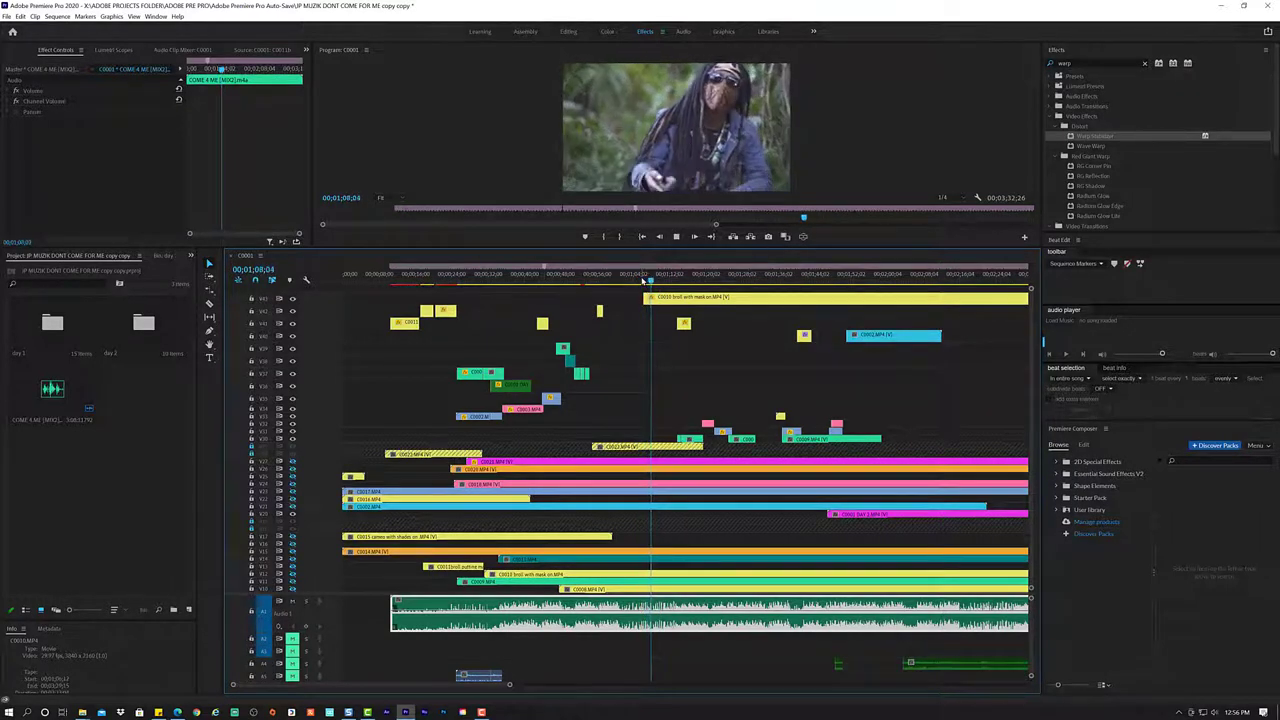
key(space)
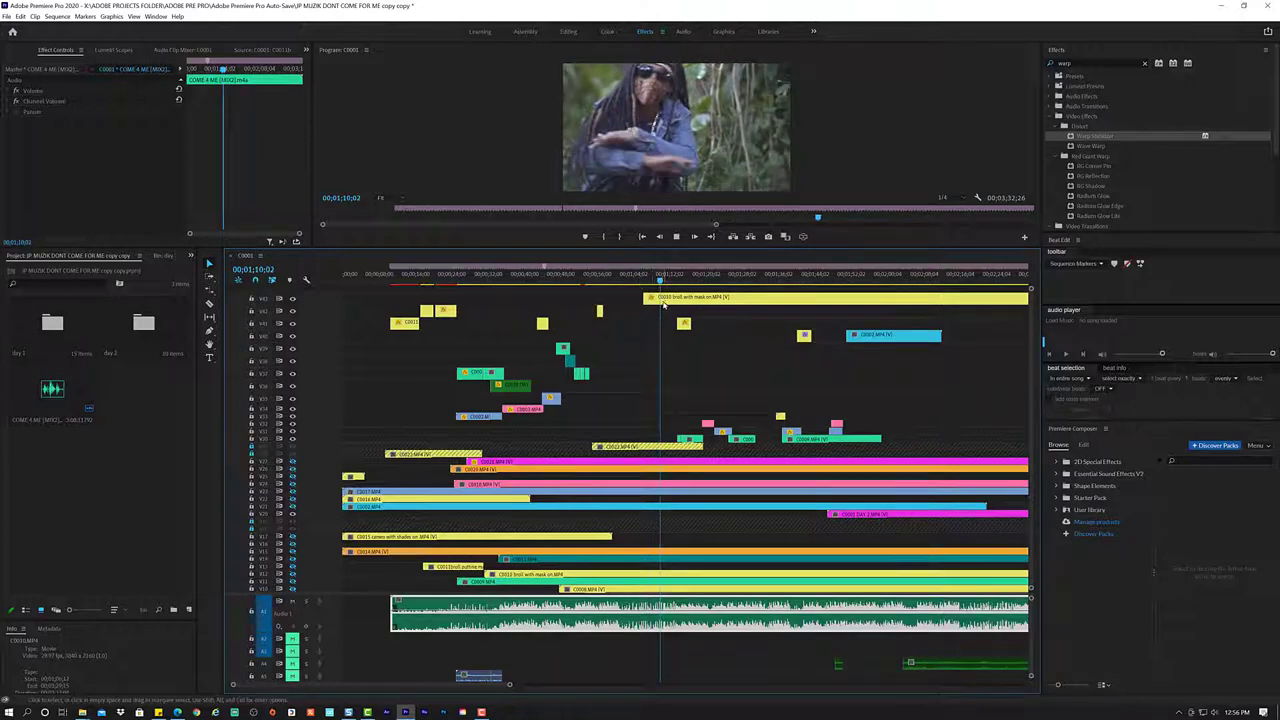
key(space)
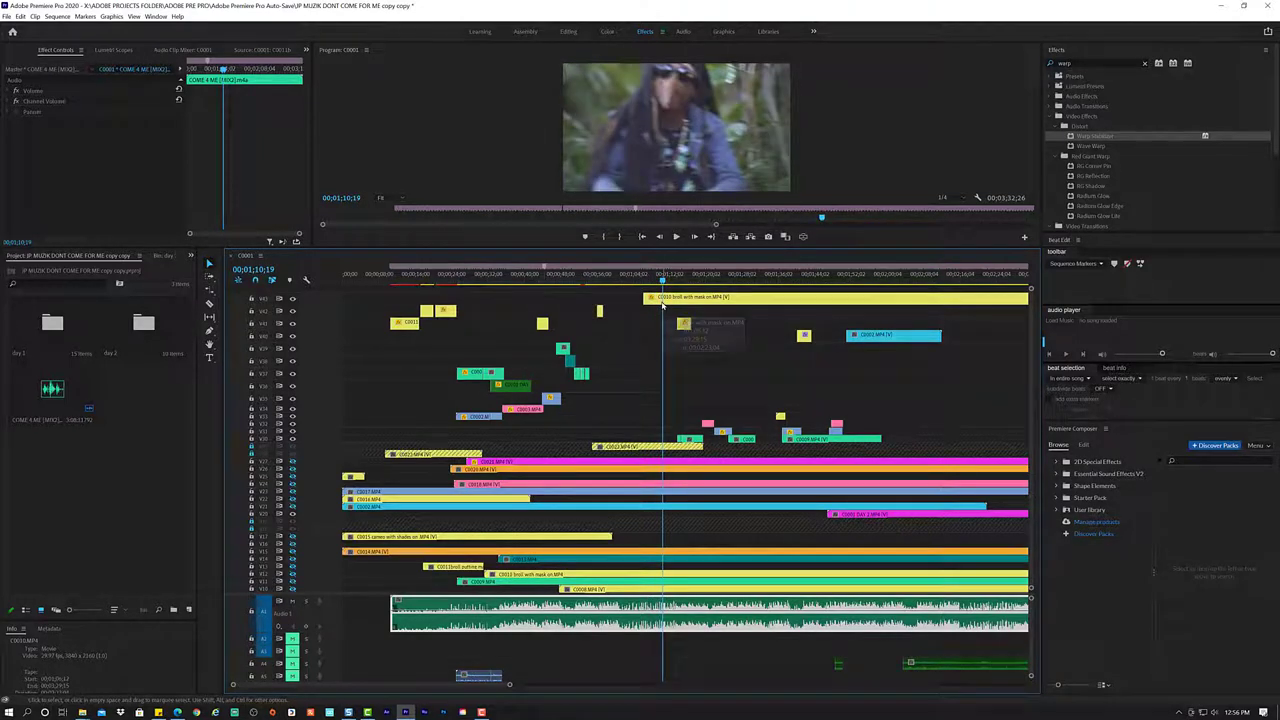
click(571, 290)
key(c)
key(v)
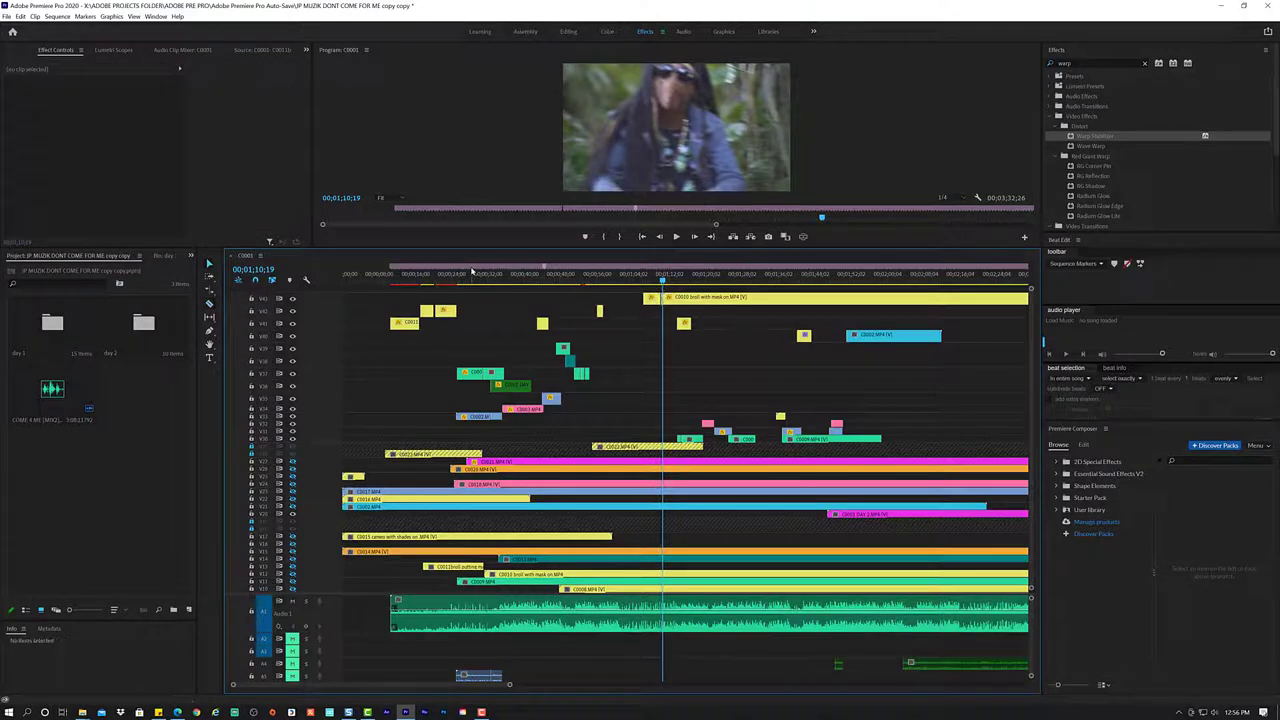
- Review from about 25 seconds, then move the C0010 piece earlier to around 00;00;56 on the top track
click(456, 287)
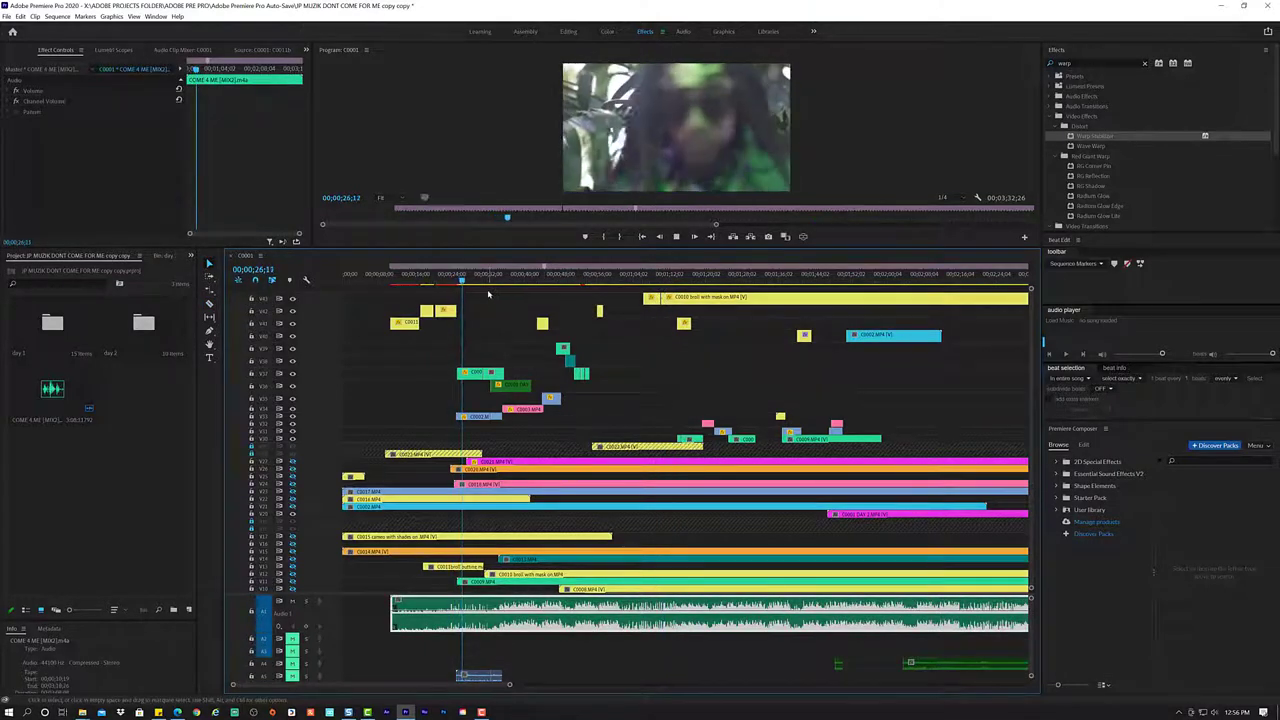
click(482, 285)
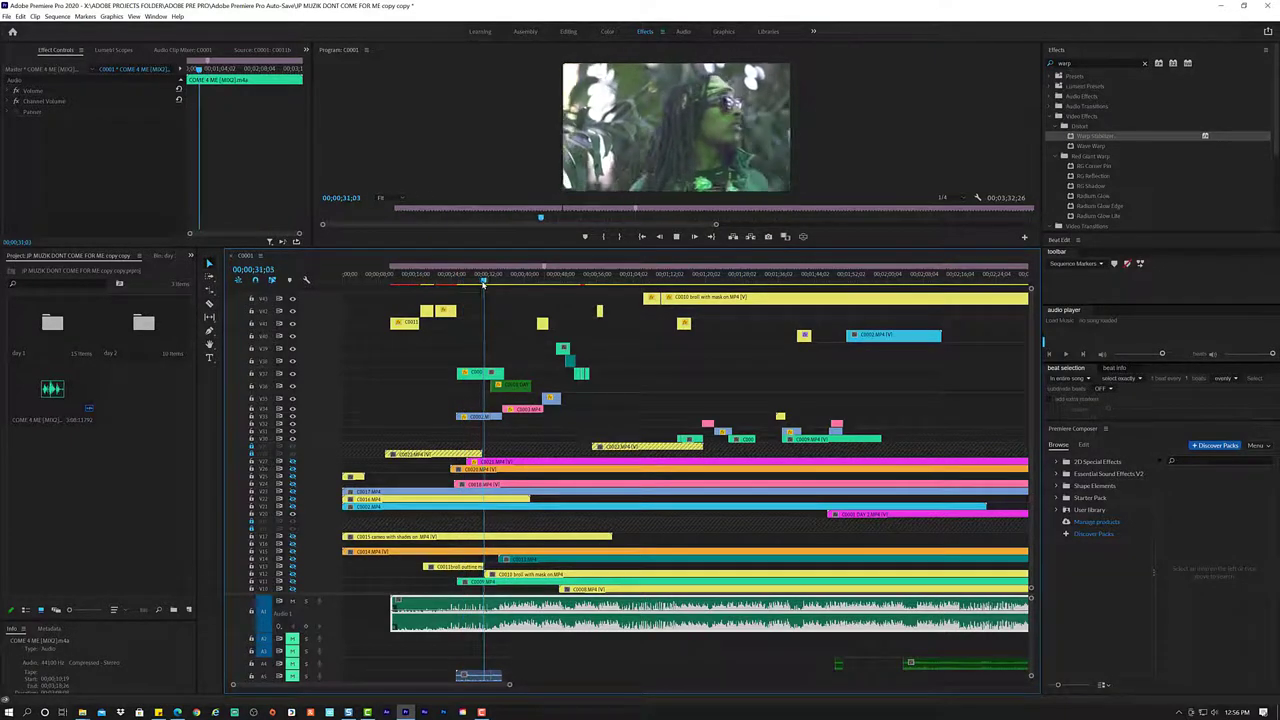
click(521, 284)
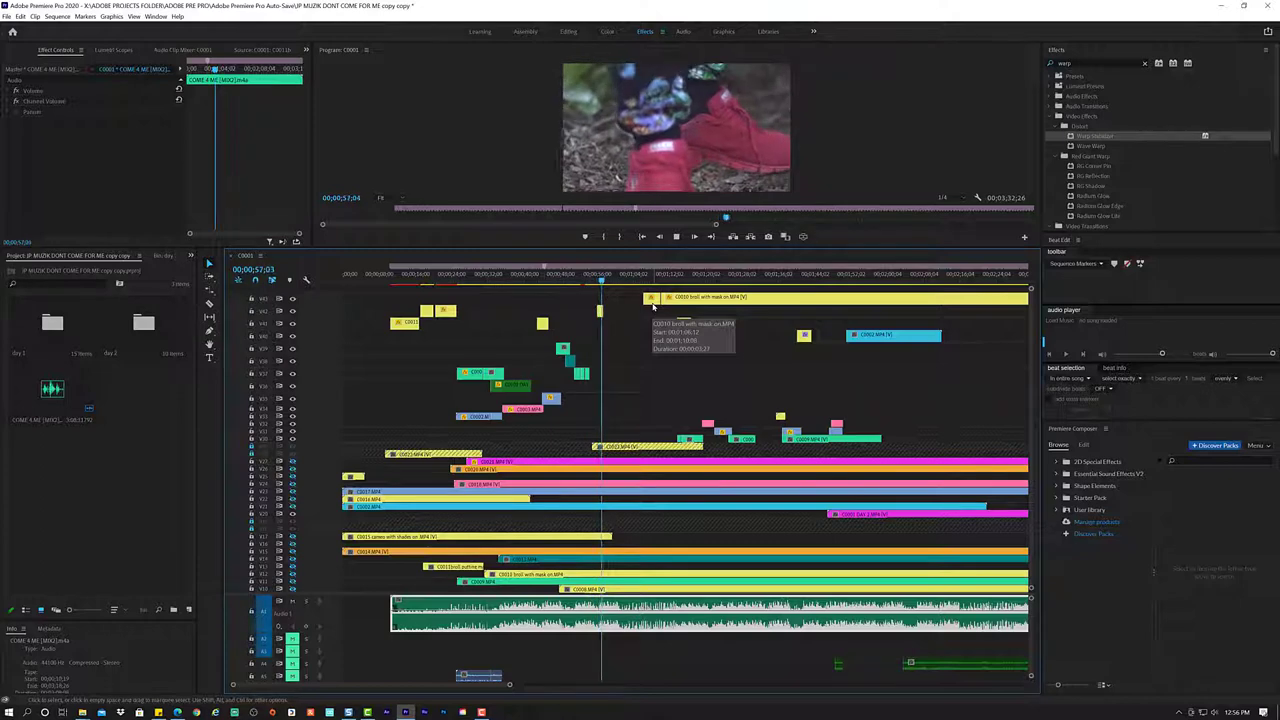
mouse_move(652, 299)
mouse_down()
mouse_move(605, 301)
mouse_move(625, 298)
mouse_up()
click(589, 282)
key(space)
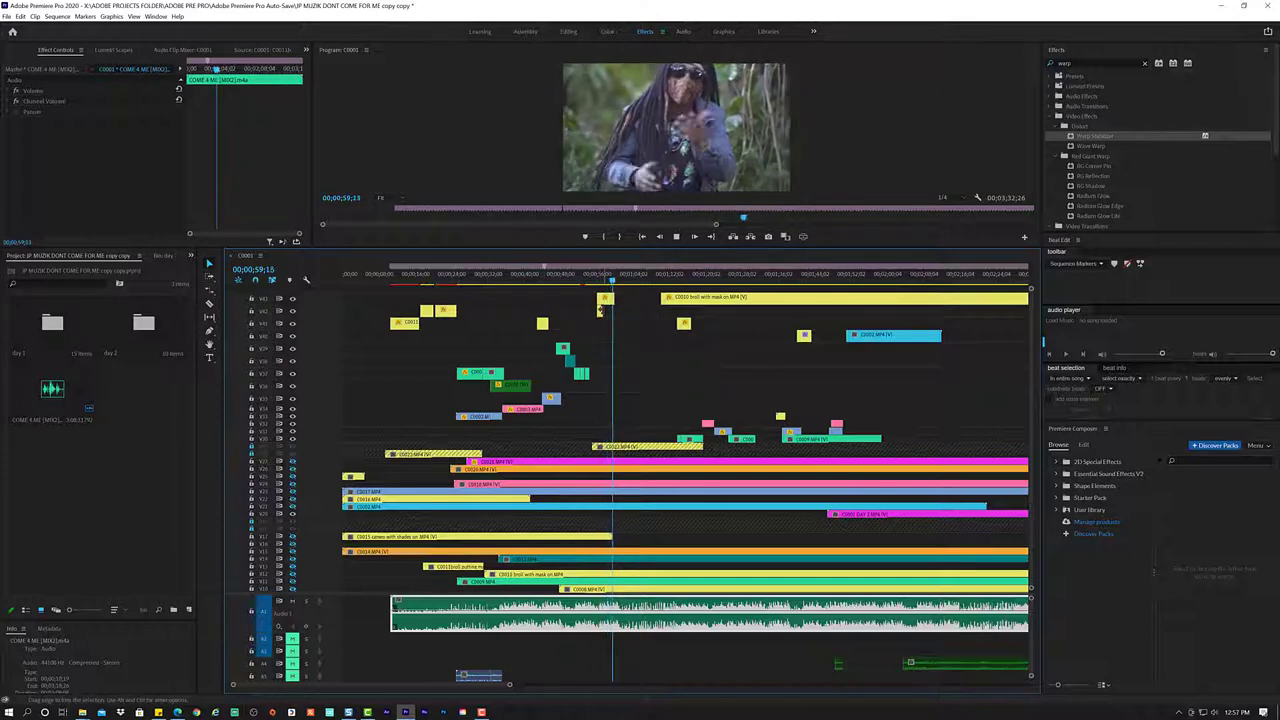
key(space)
click(599, 311)
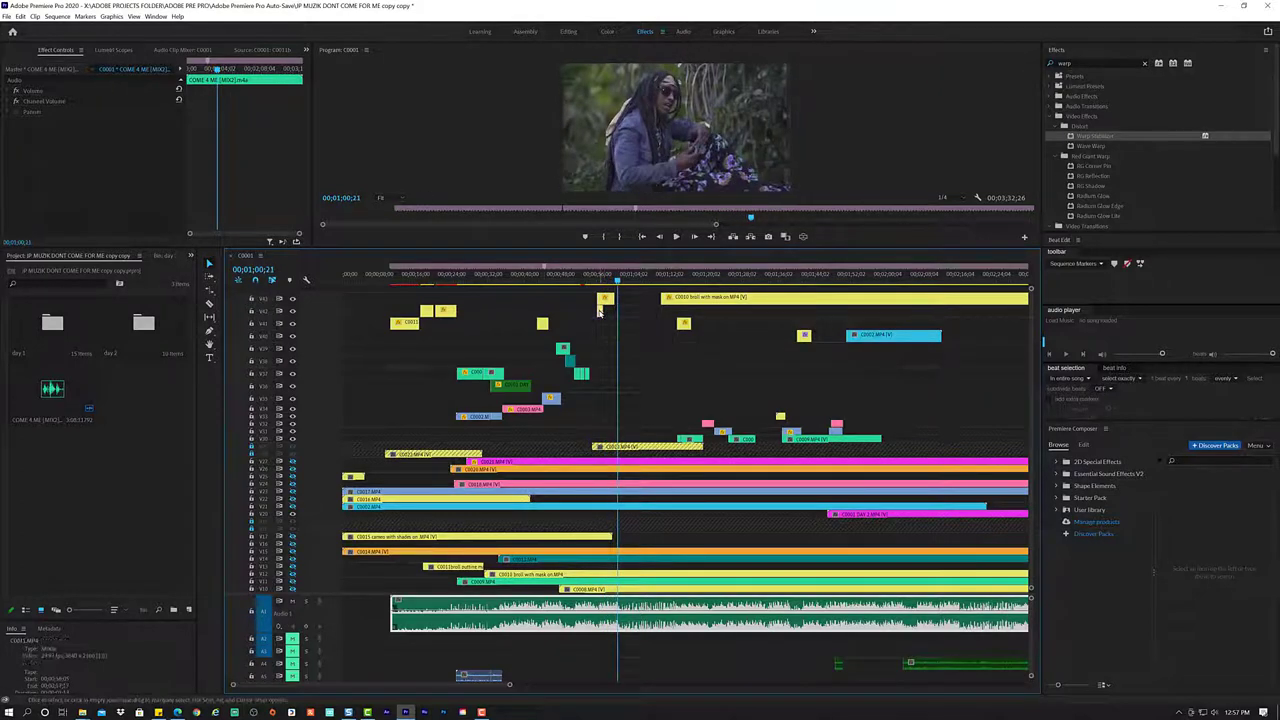
click(587, 292)
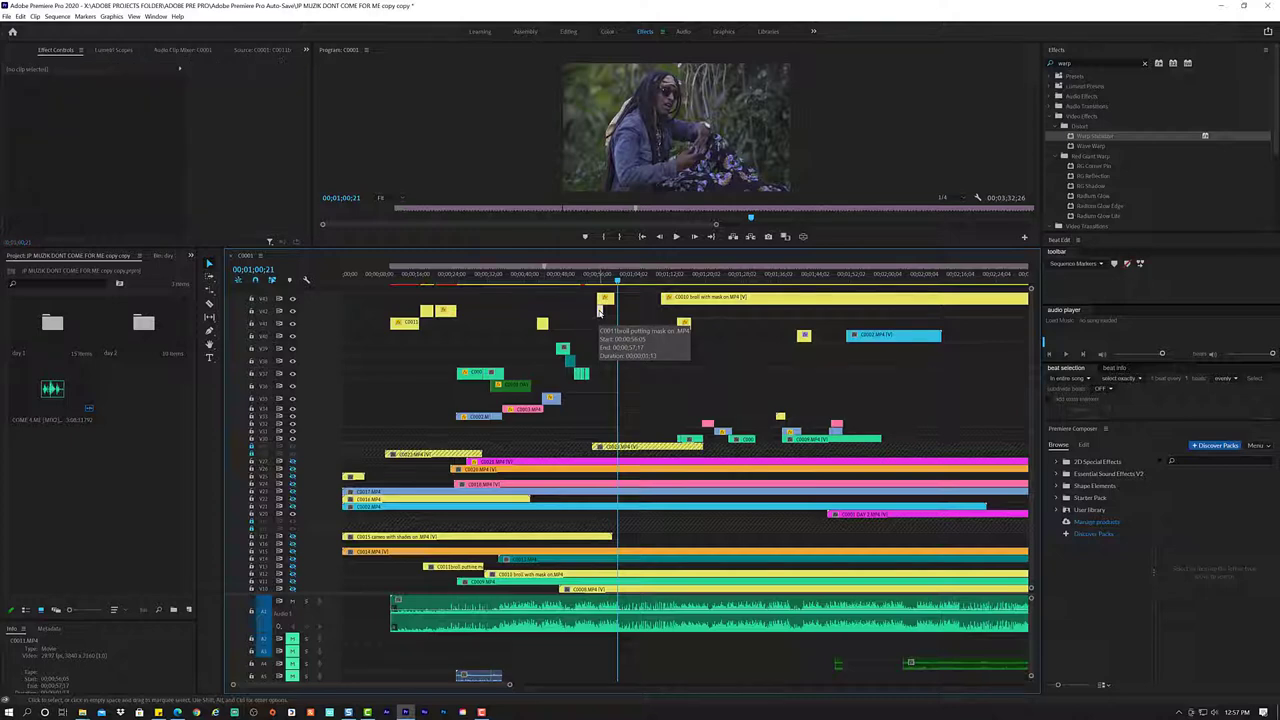
click(590, 276)
key(space)
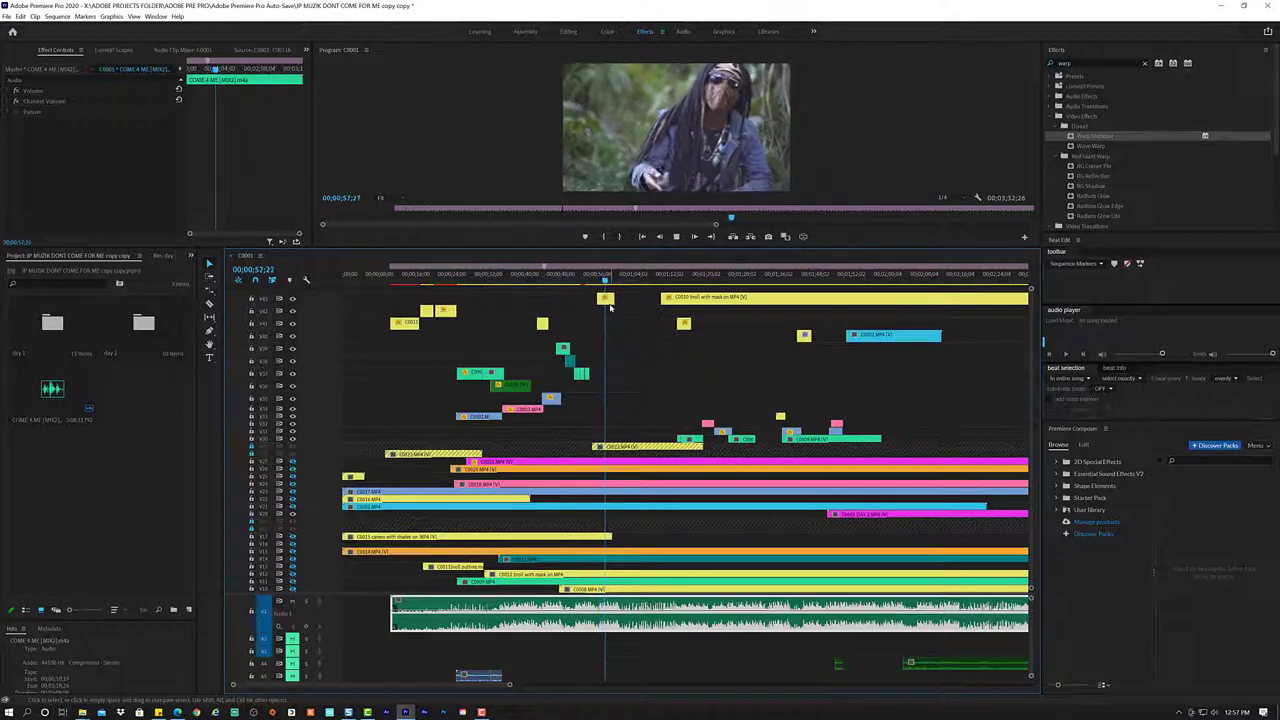
key(space)
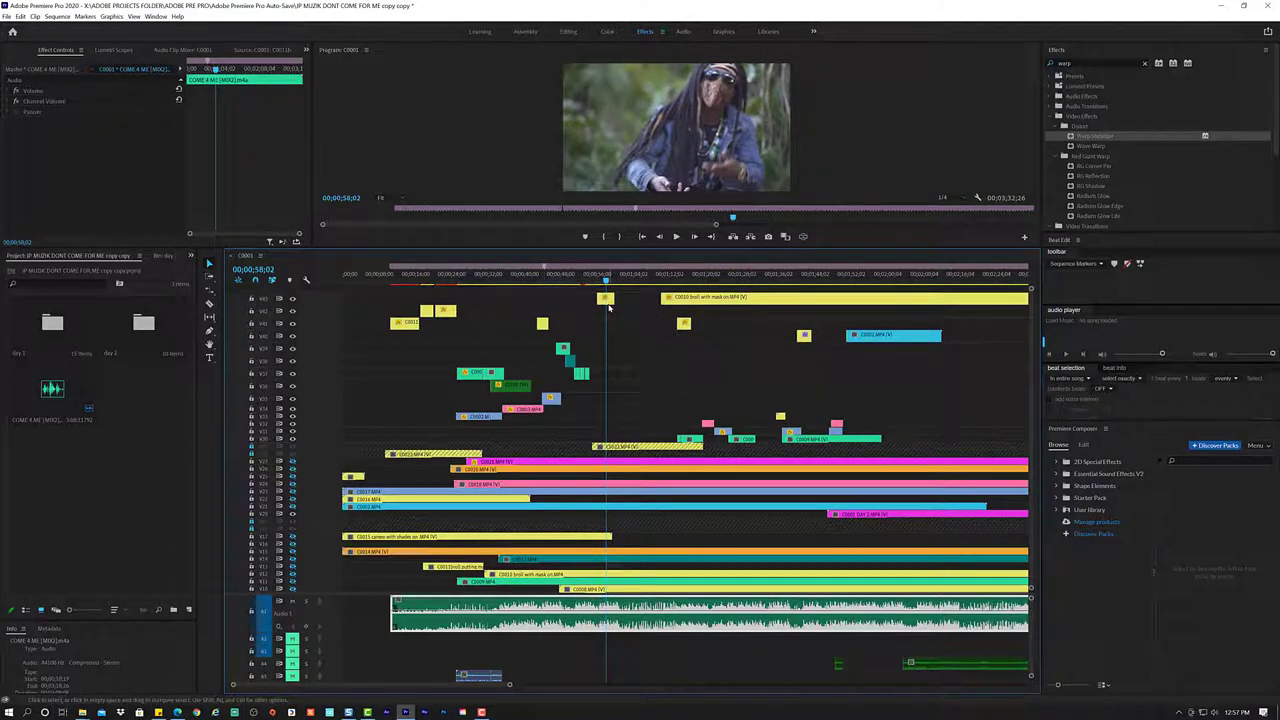
key(space)
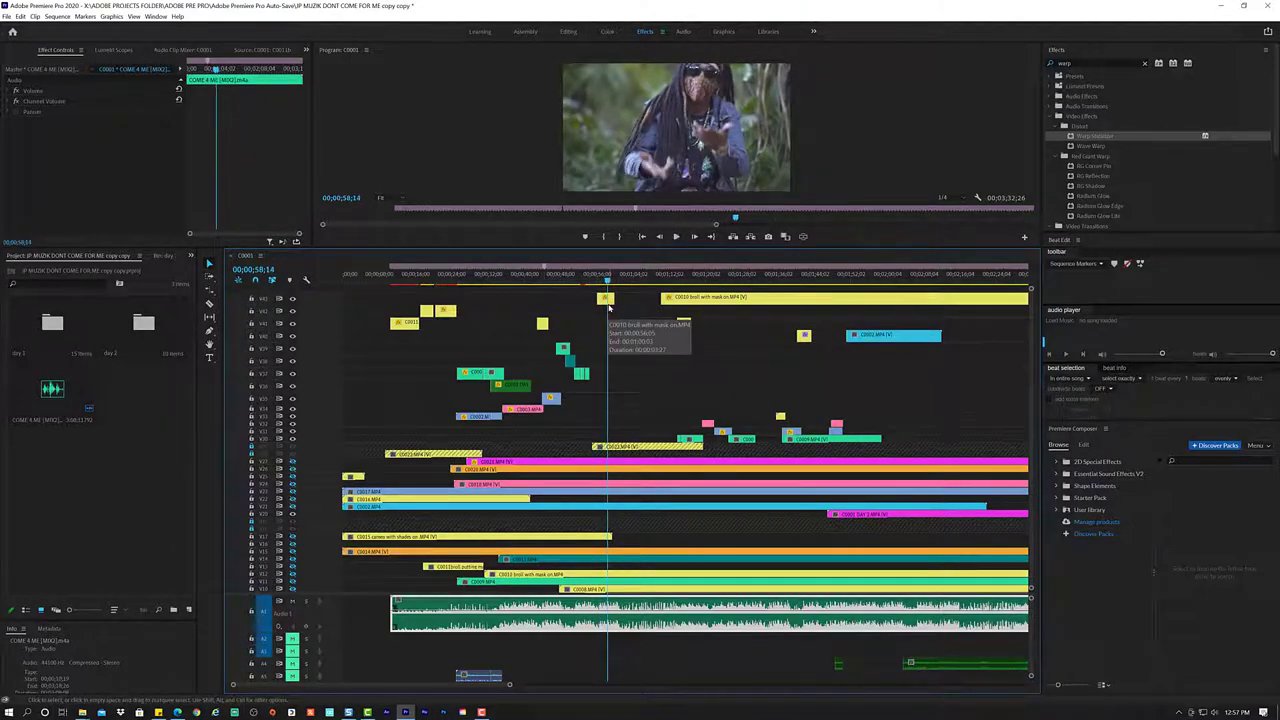
key(space)
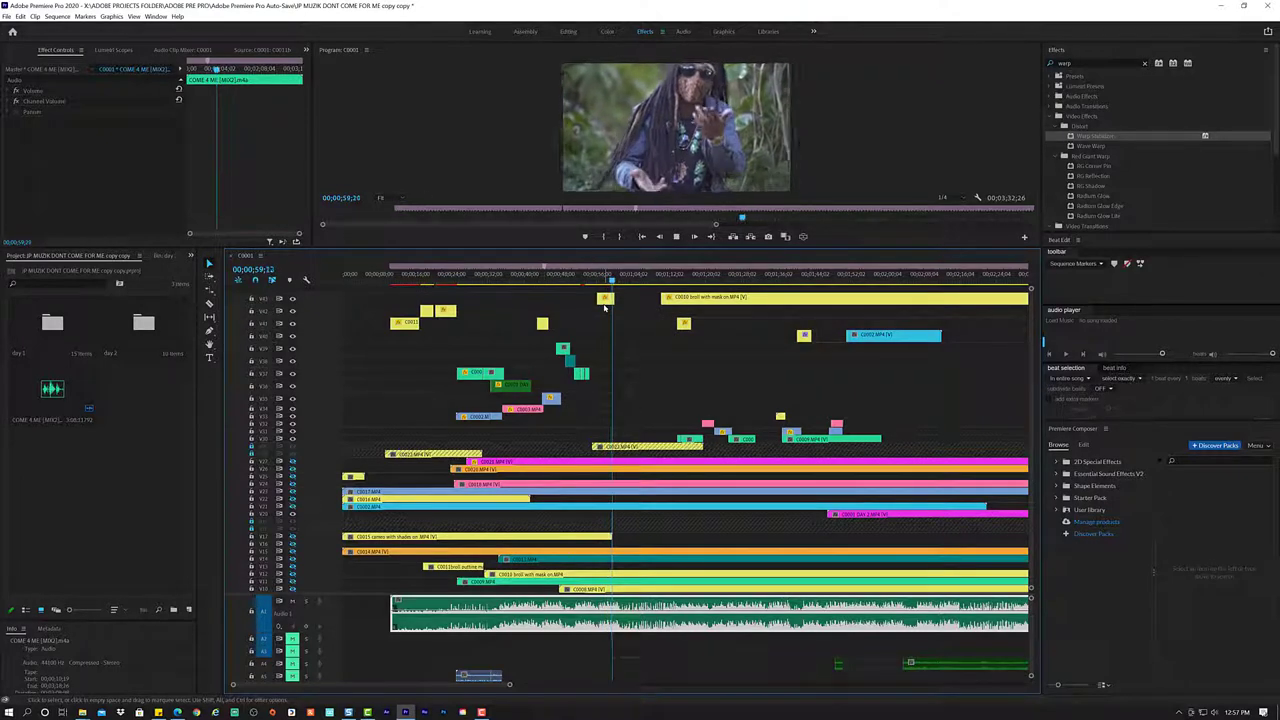
key(space)
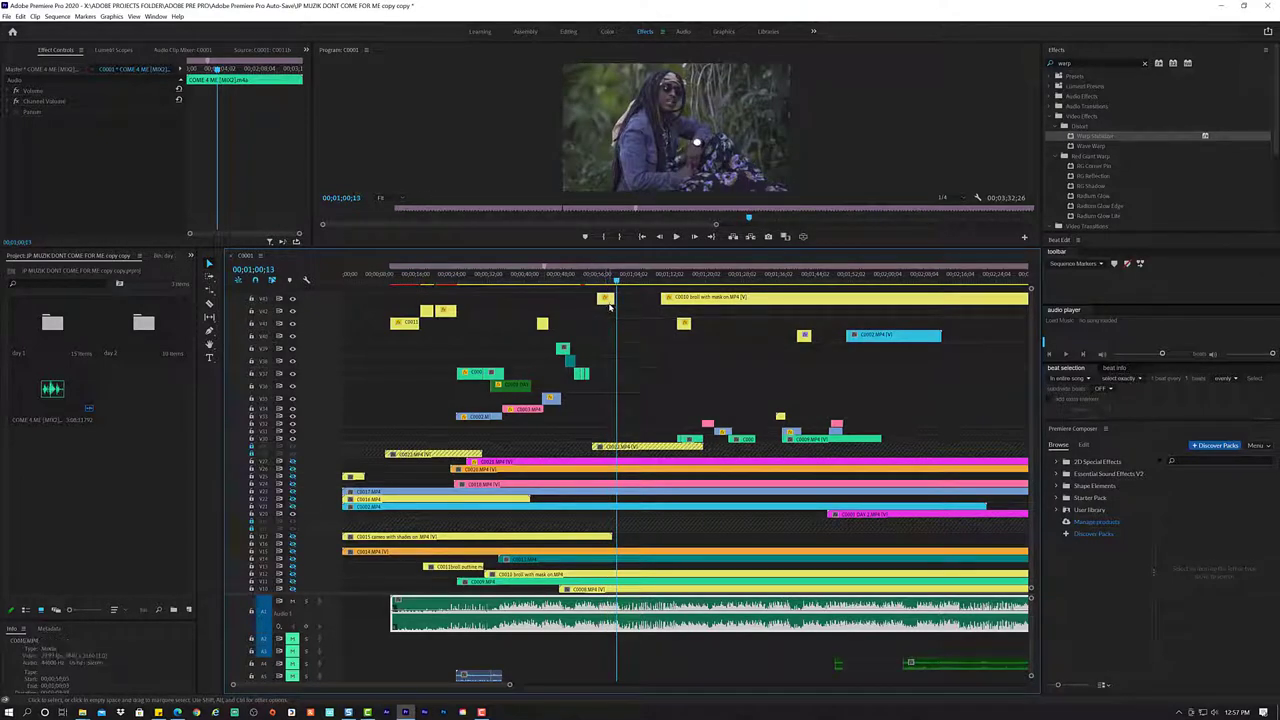
click(608, 302)
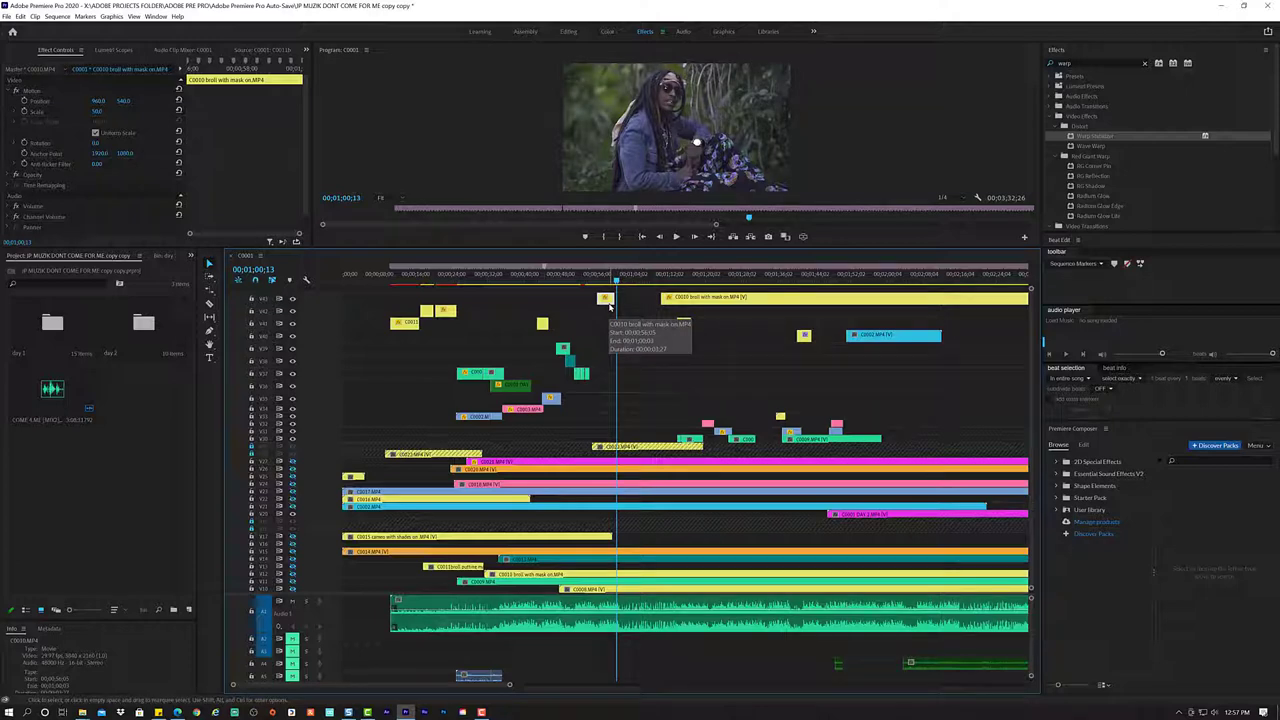
- Stretch the short C0010 piece slightly and set its speed interpolation to Optical Flow
scroll(610, 307, up, 2)
scroll(610, 307, up, 2)
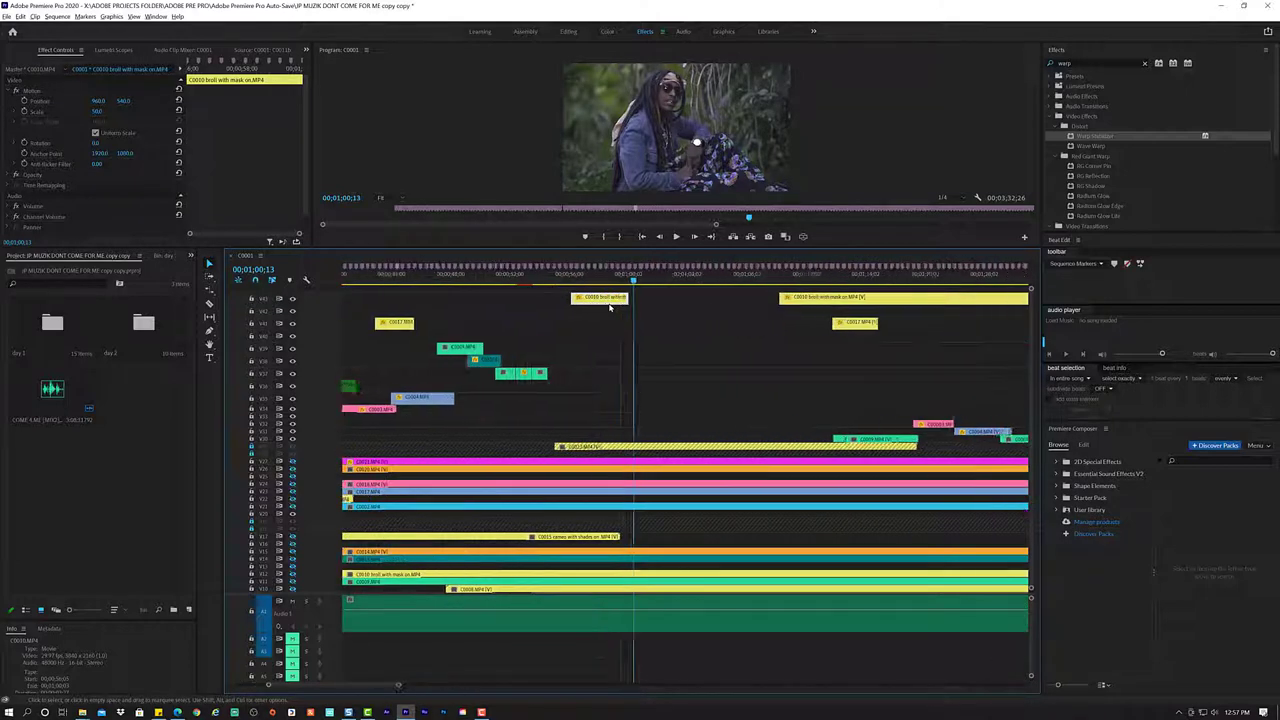
scroll(610, 307, up, 2)
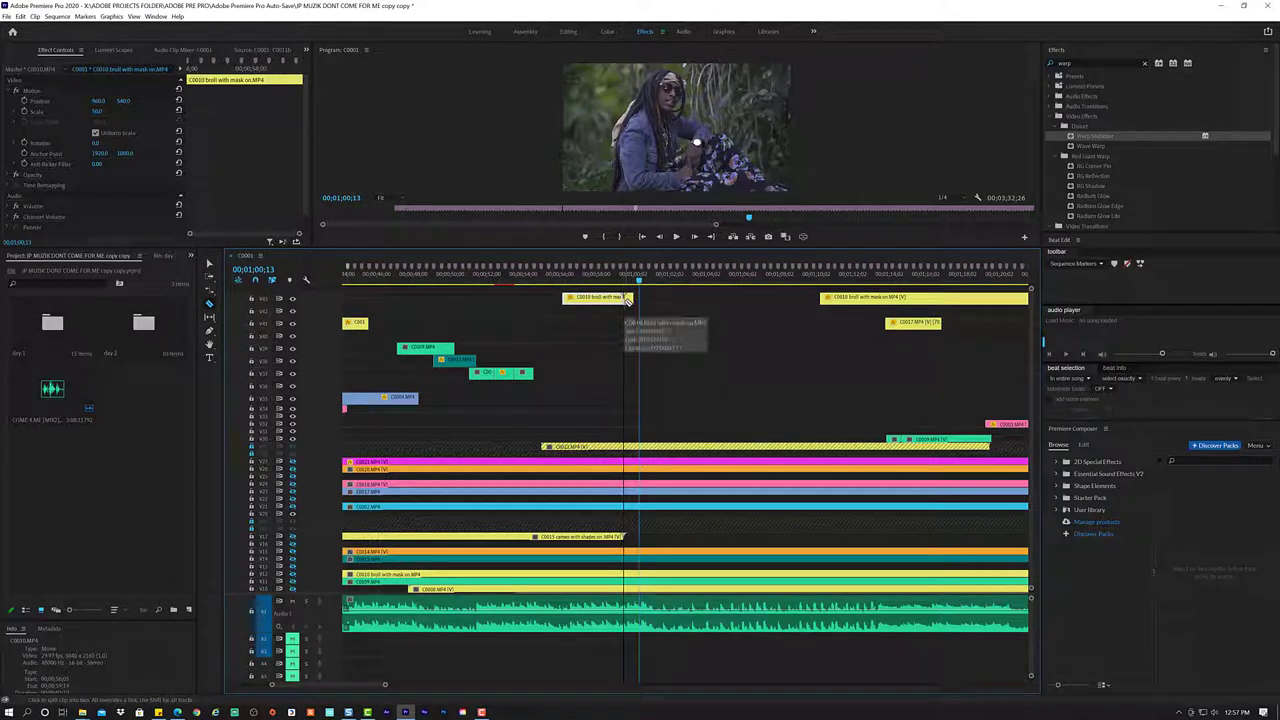
drag(626, 299, 631, 302)
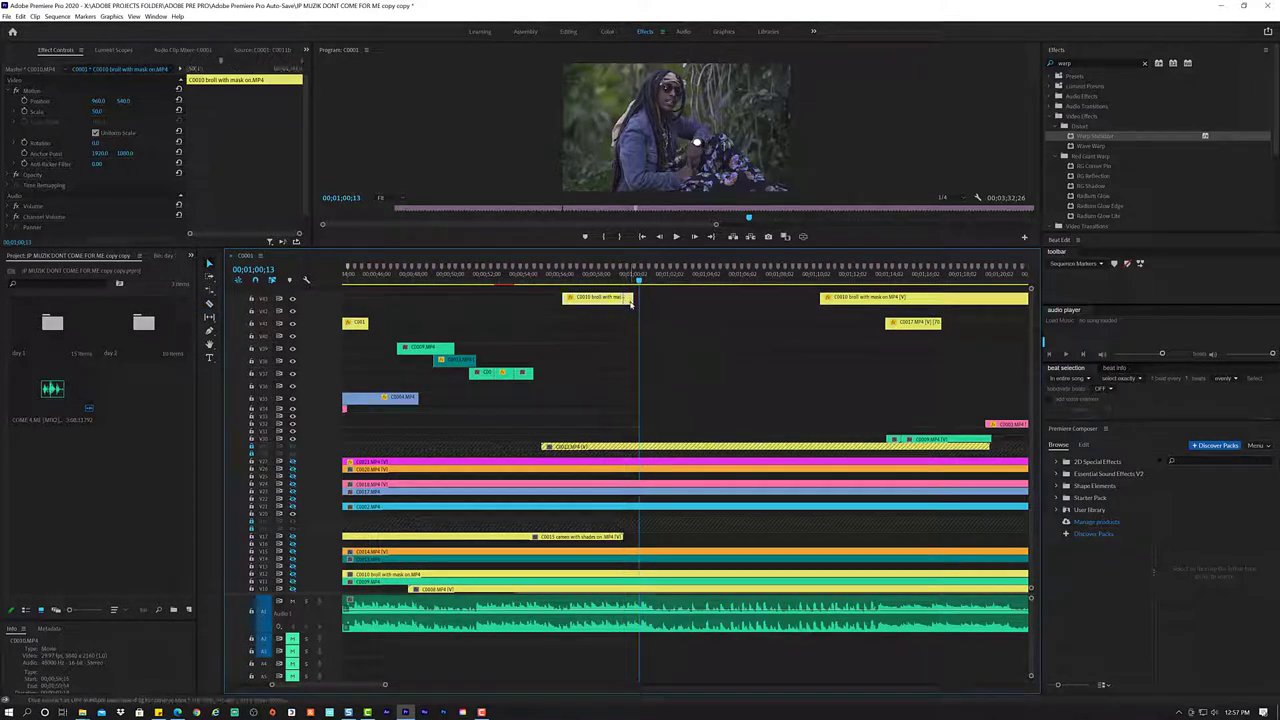
key(ctrl+r)
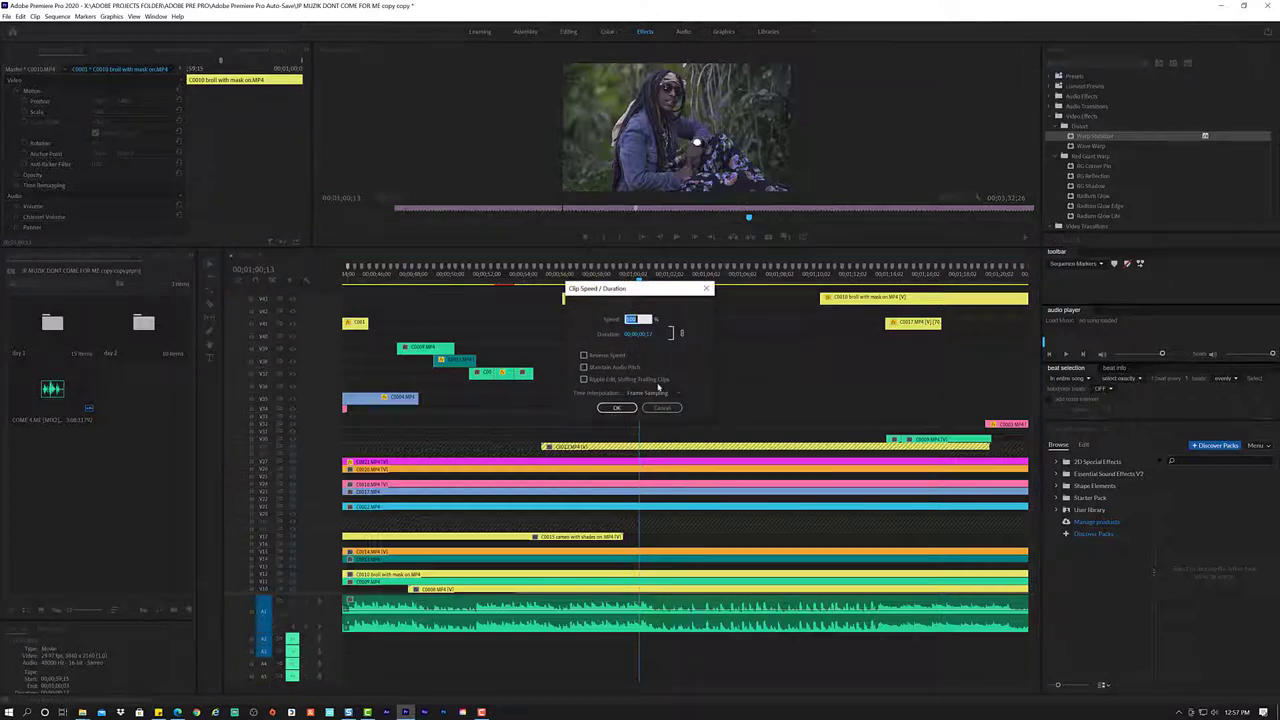
click(648, 394)
click(664, 428)
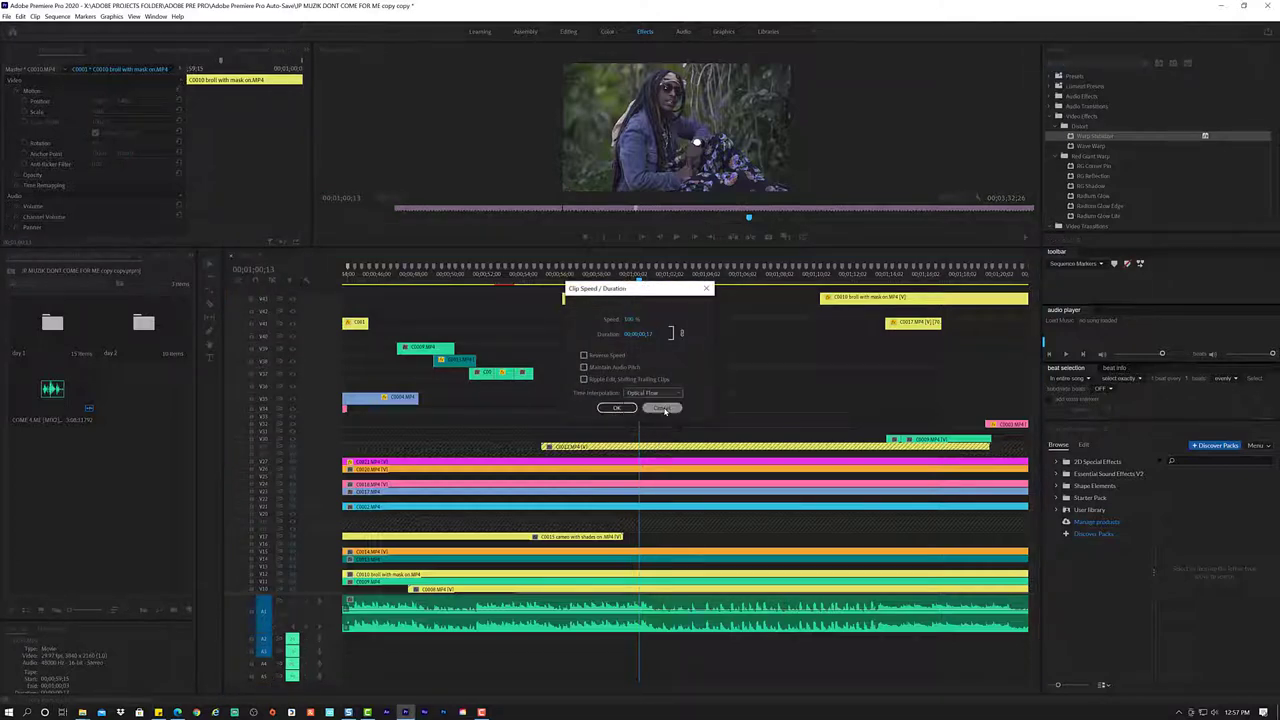
click(616, 410)
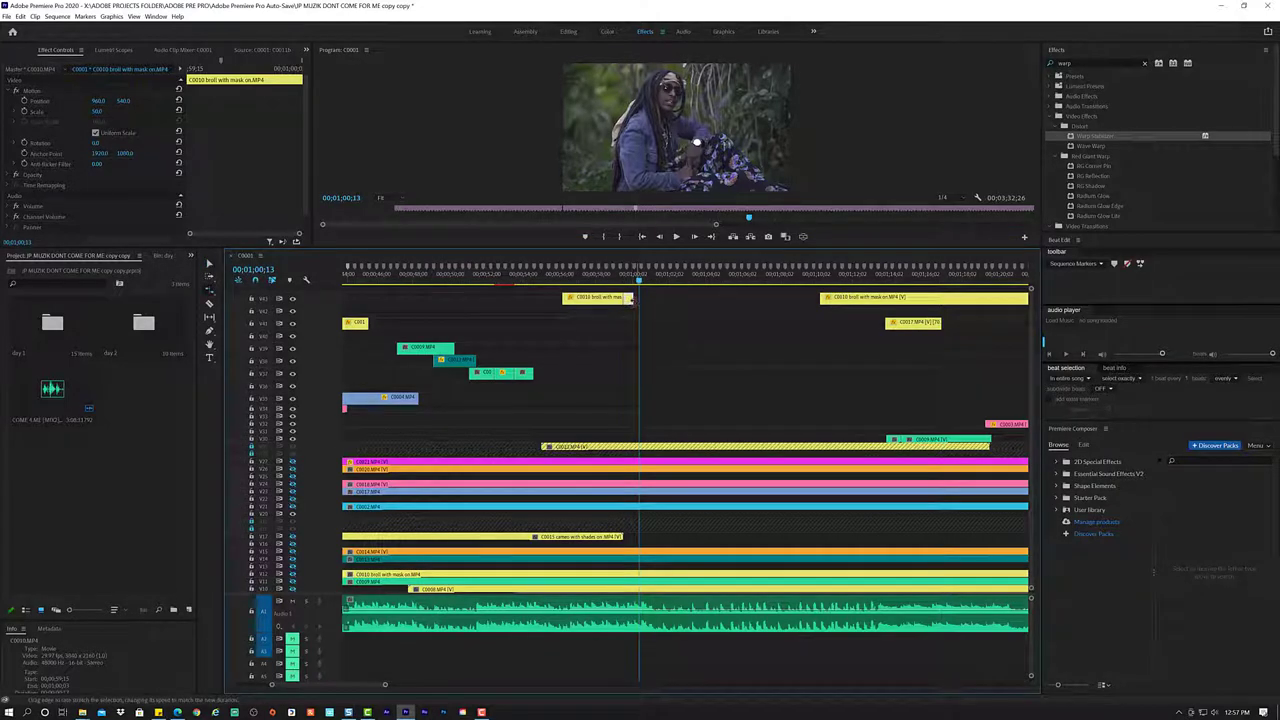
- Select the gap after the C0010 clip, clear it, then select the first C0010 broll clip
click(636, 298)
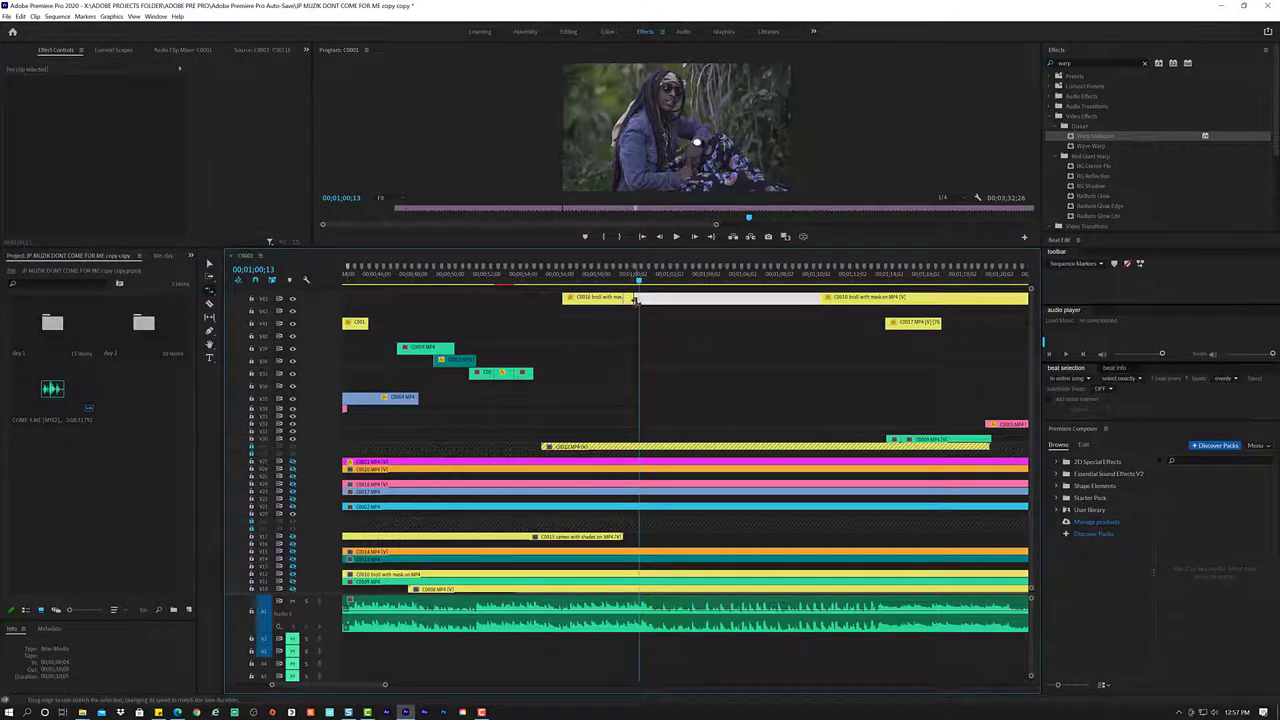
click(645, 299)
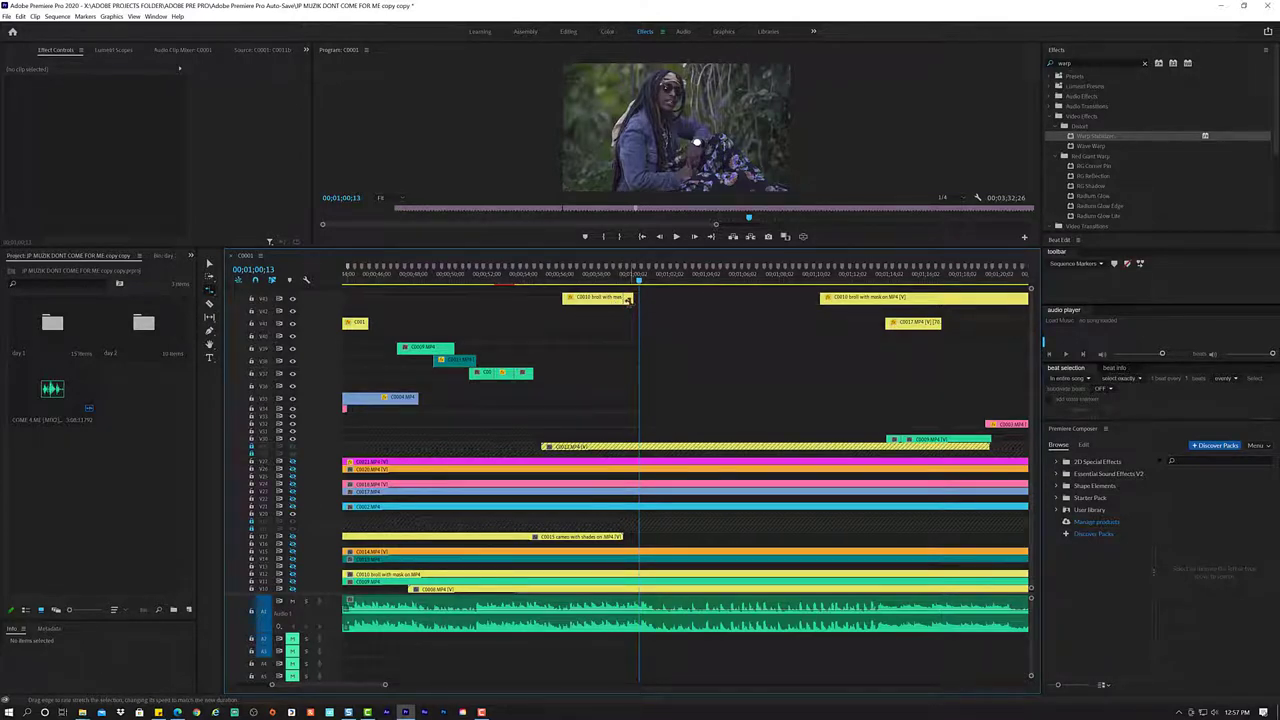
click(628, 299)
- Trim the first C0010 clip's end to the playhead and preview the result
drag(628, 297, 638, 297)
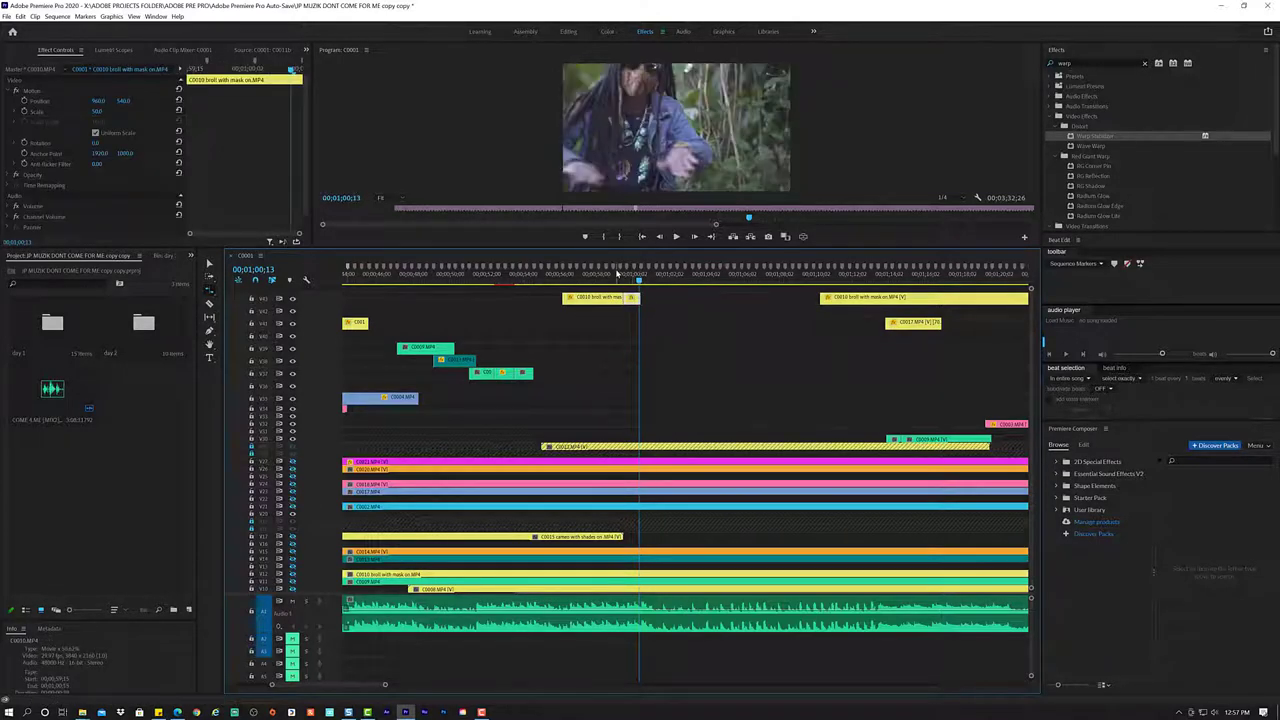
click(608, 286)
key(space)
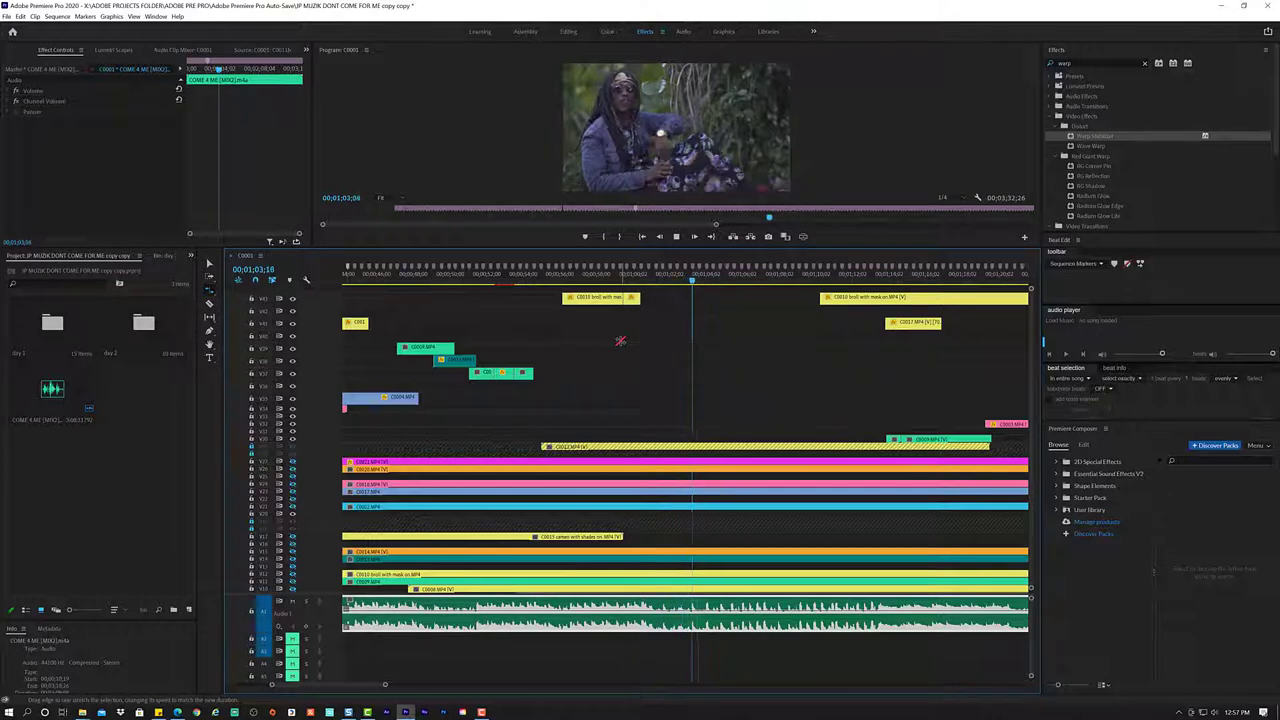
key(space)
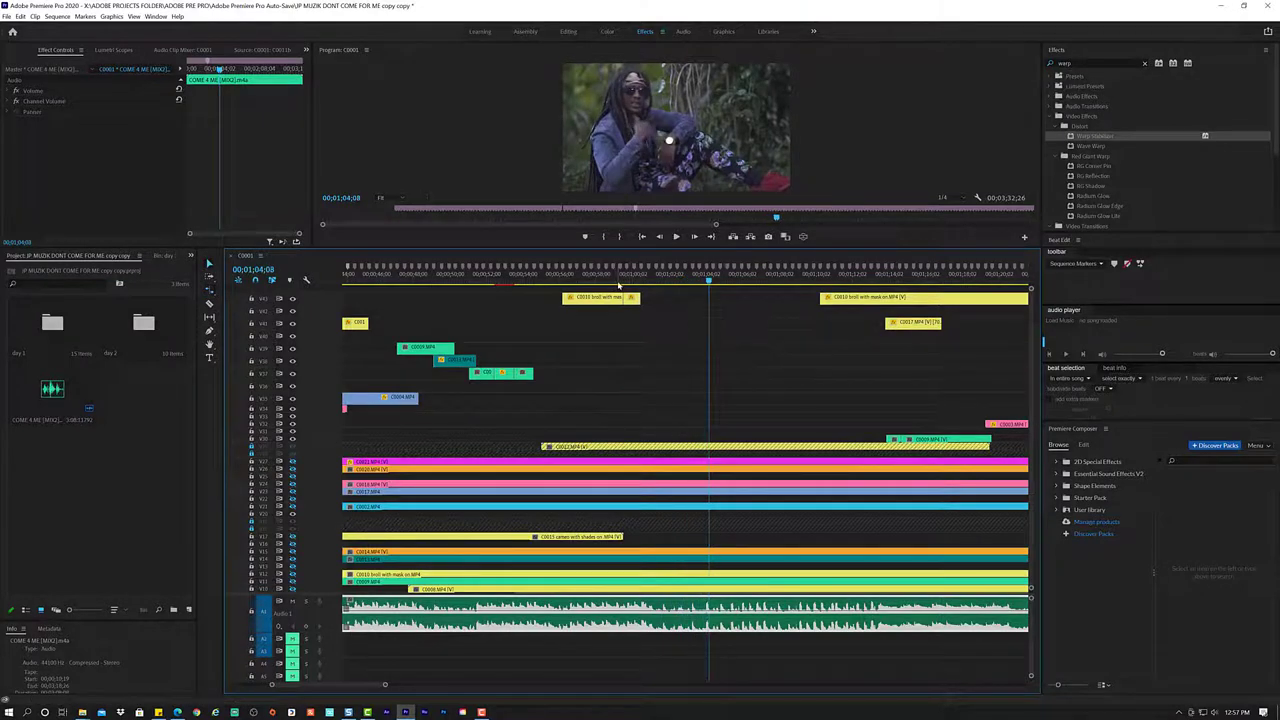
- Review playback from about 00;00;57 to 01;24, then delete the long C0010 clip on the top track
scroll(670, 338, down, 1)
scroll(671, 338, down, 1)
scroll(673, 338, up, 2)
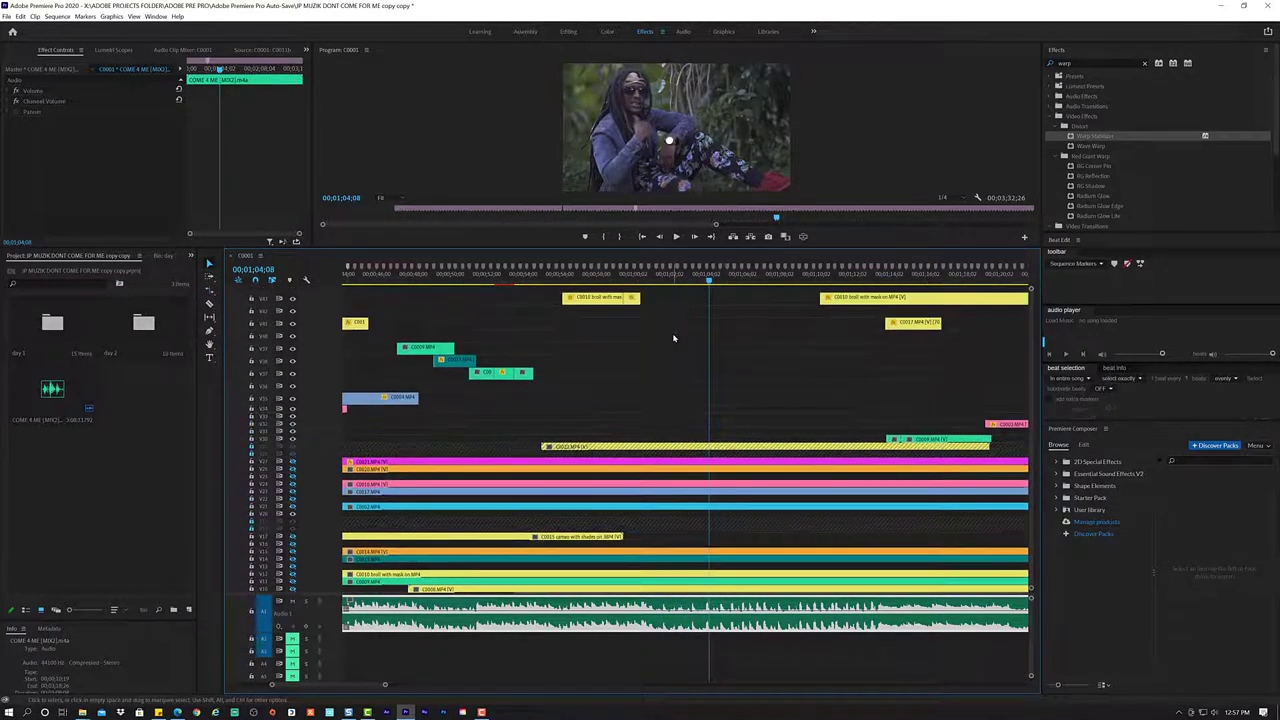
scroll(673, 338, down, 1)
scroll(674, 338, up, 1)
scroll(675, 338, down, 1)
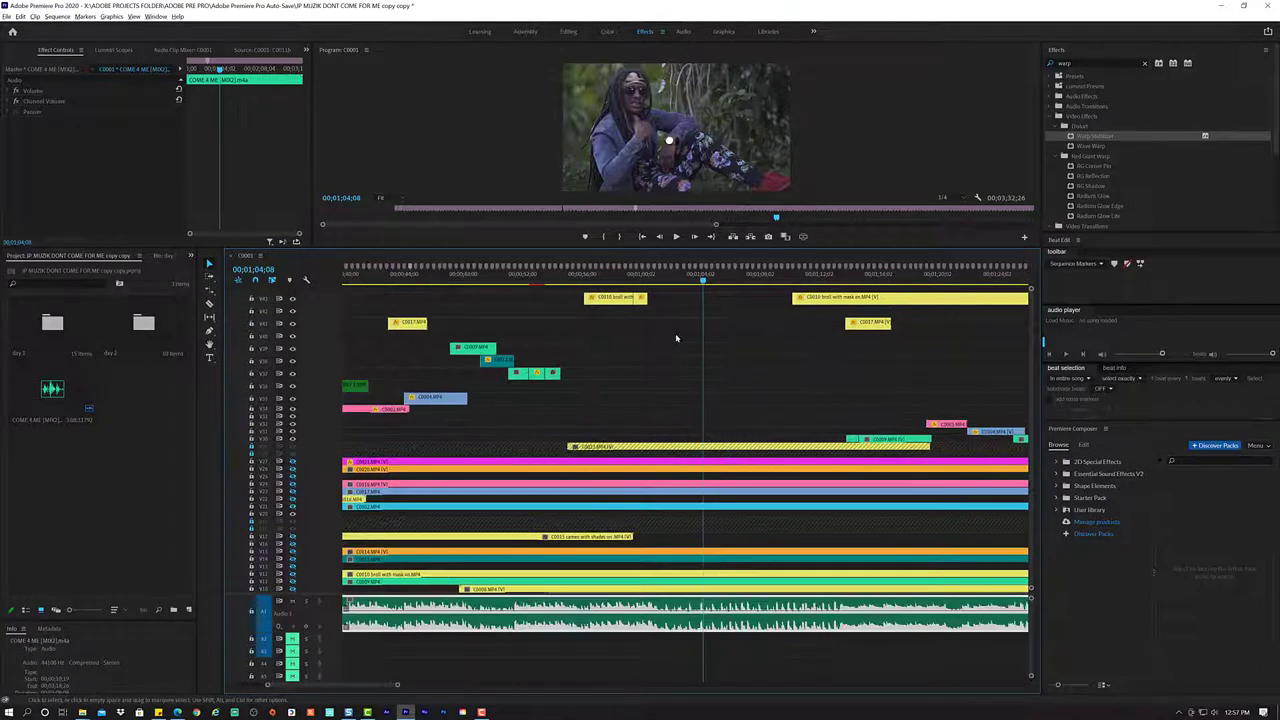
scroll(675, 338, down, 1)
scroll(675, 338, down, 1)
click(643, 279)
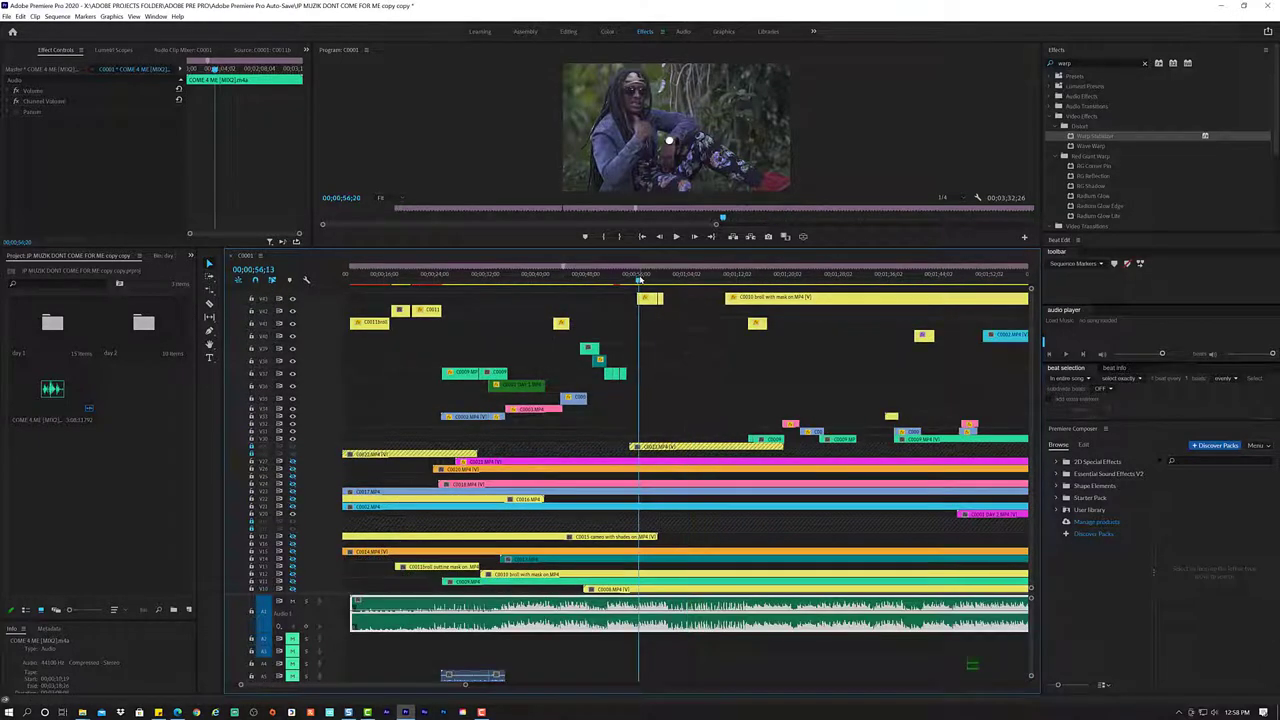
key(space)
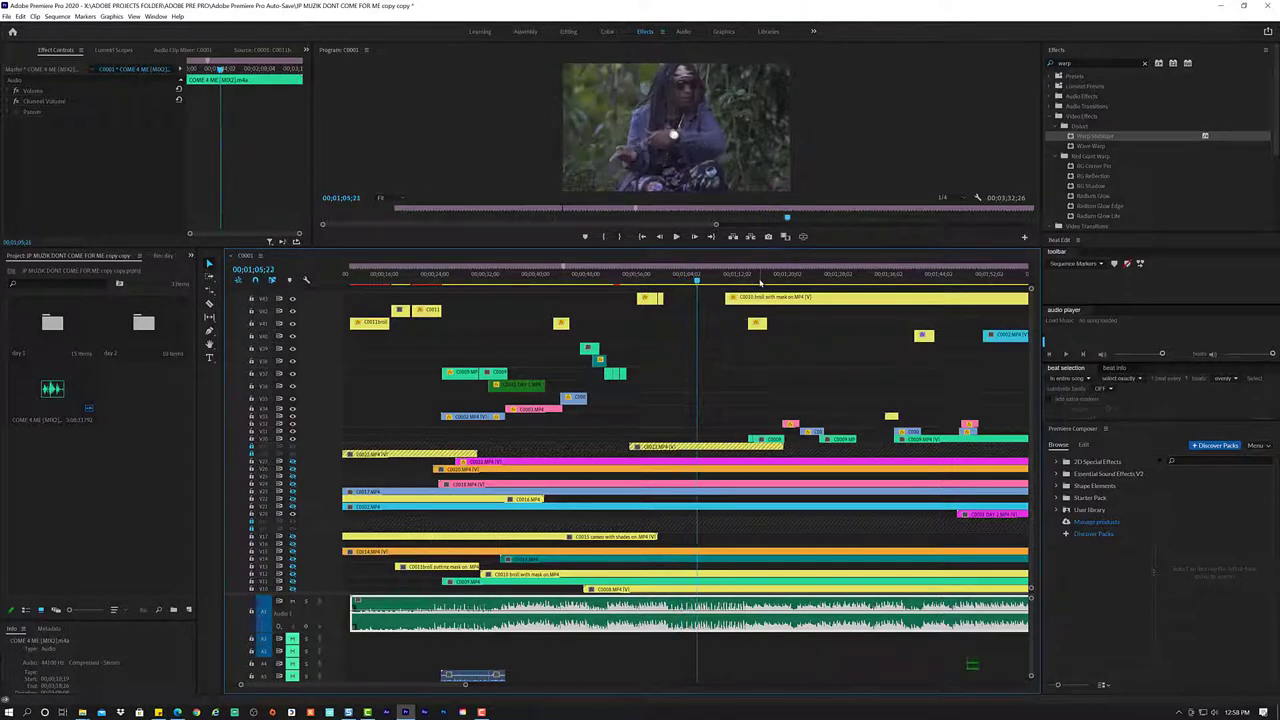
drag(798, 277, 858, 272)
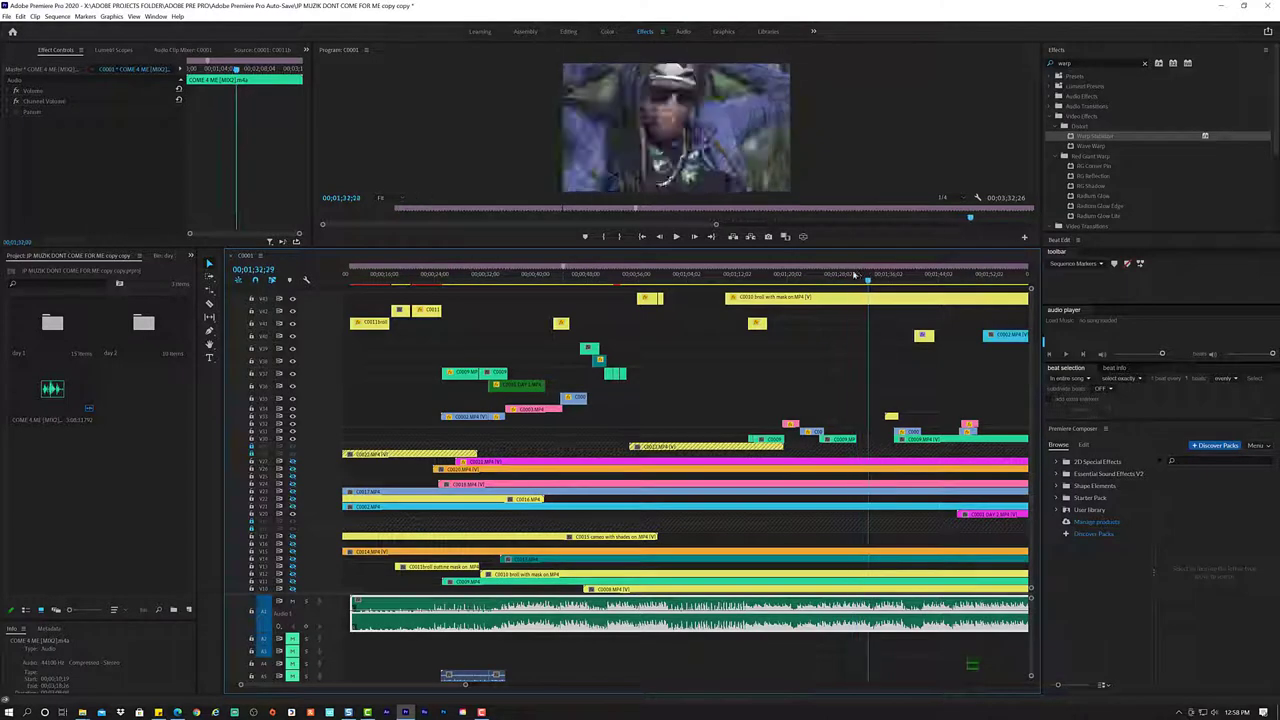
drag(858, 272, 741, 279)
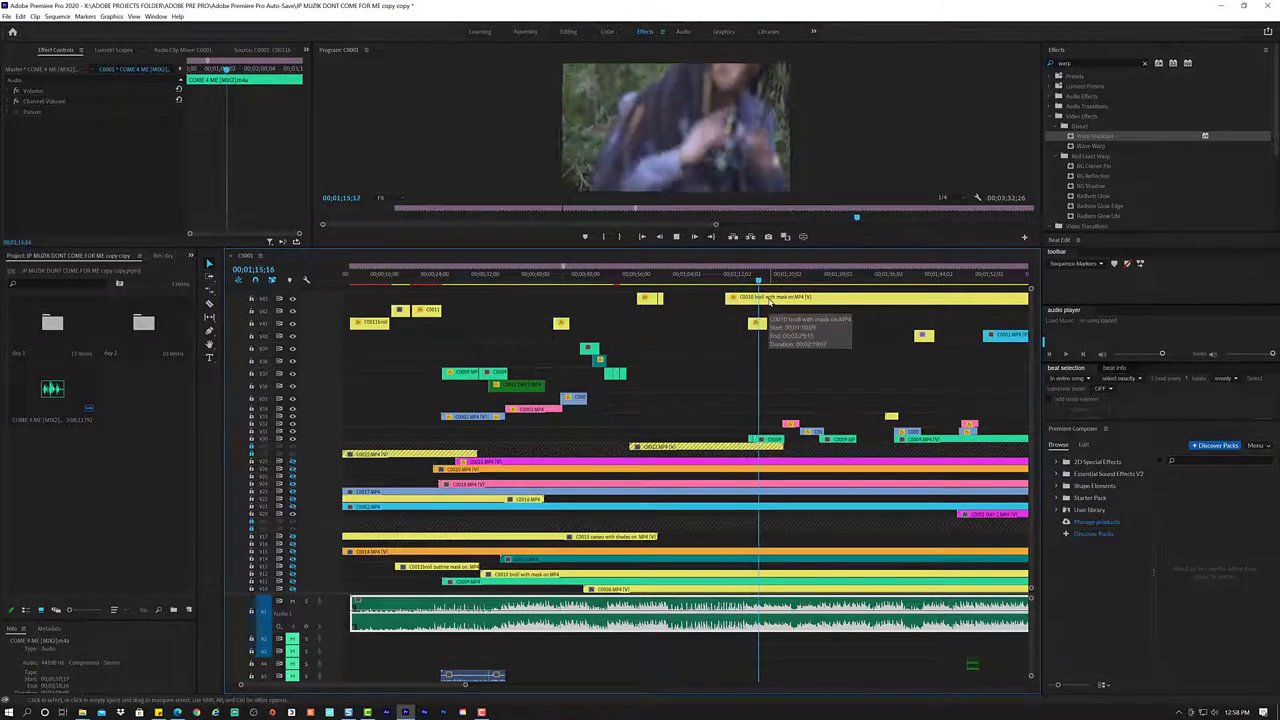
key(space)
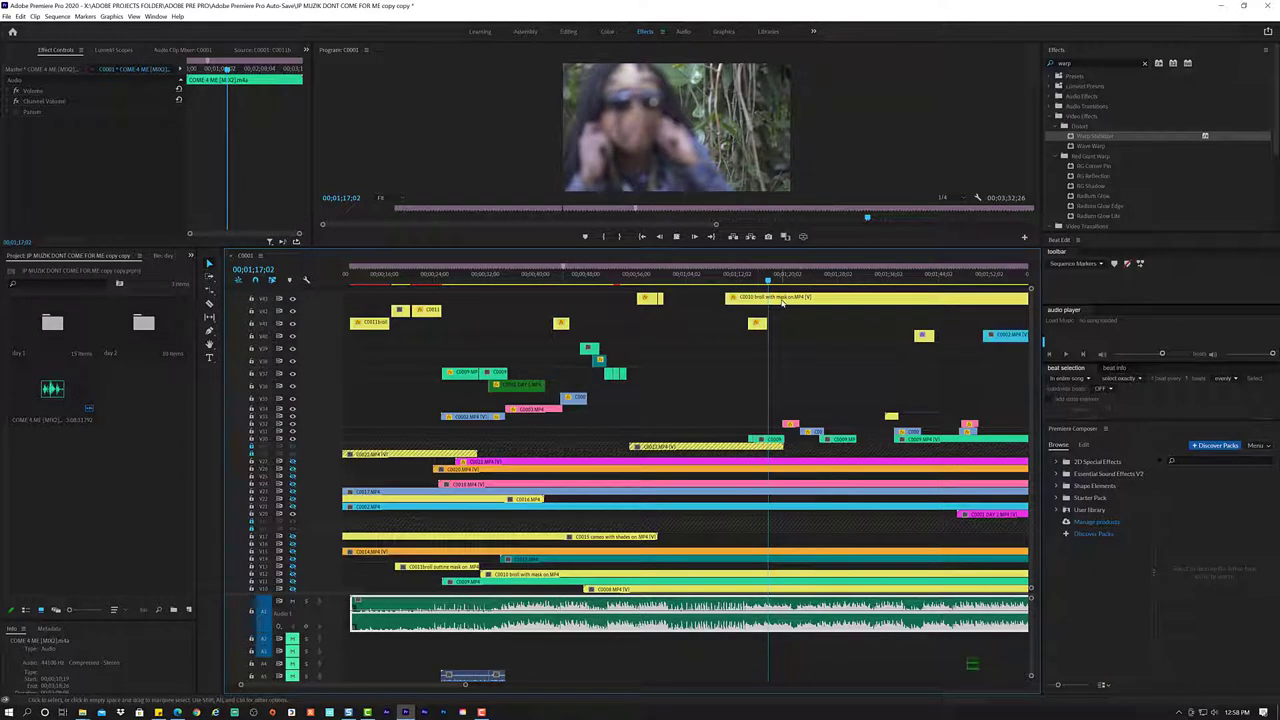
key(space)
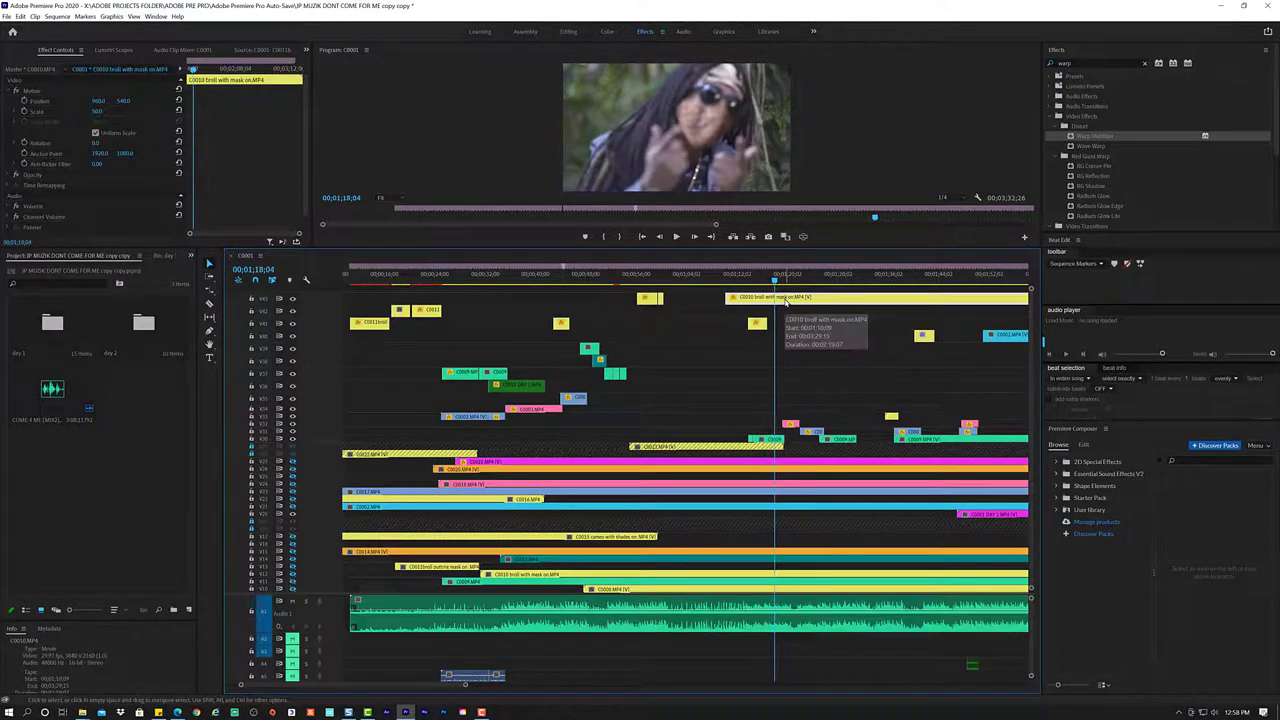
key(Delete)
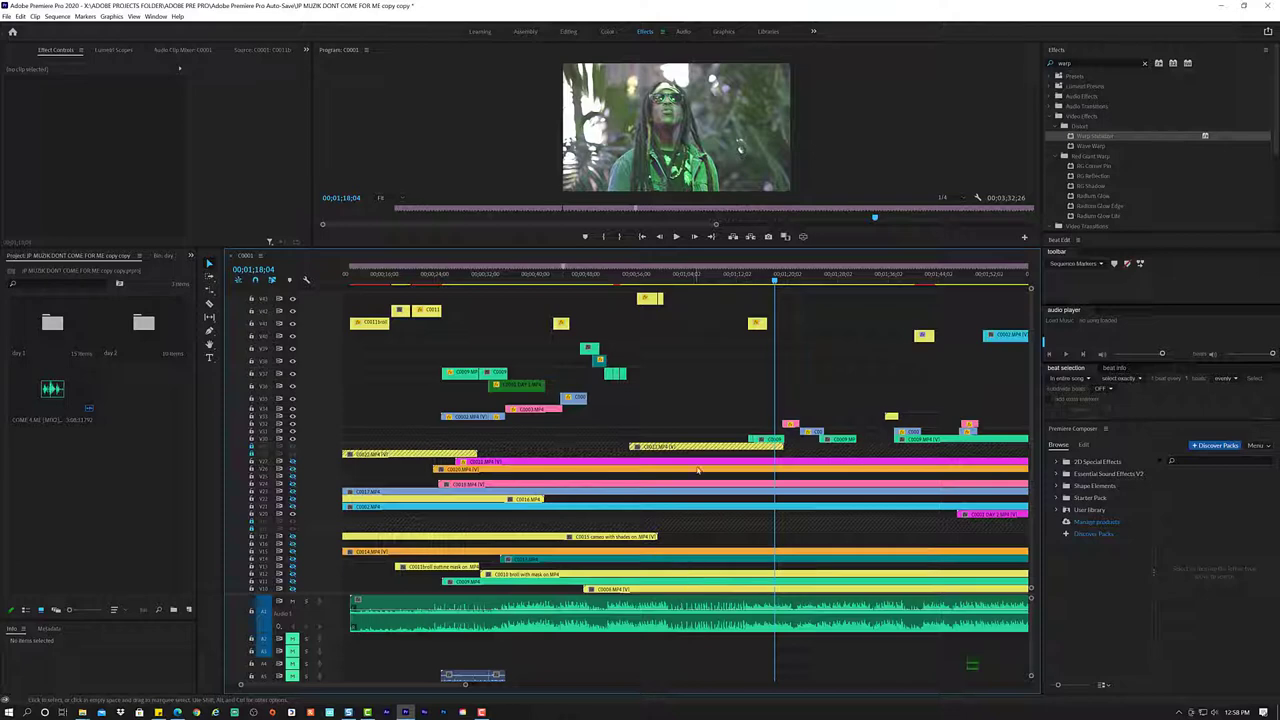
- From about 0:46, toggle lower video track outputs until the dreadlocks close-up shows, then preview
drag(648, 280, 574, 284)
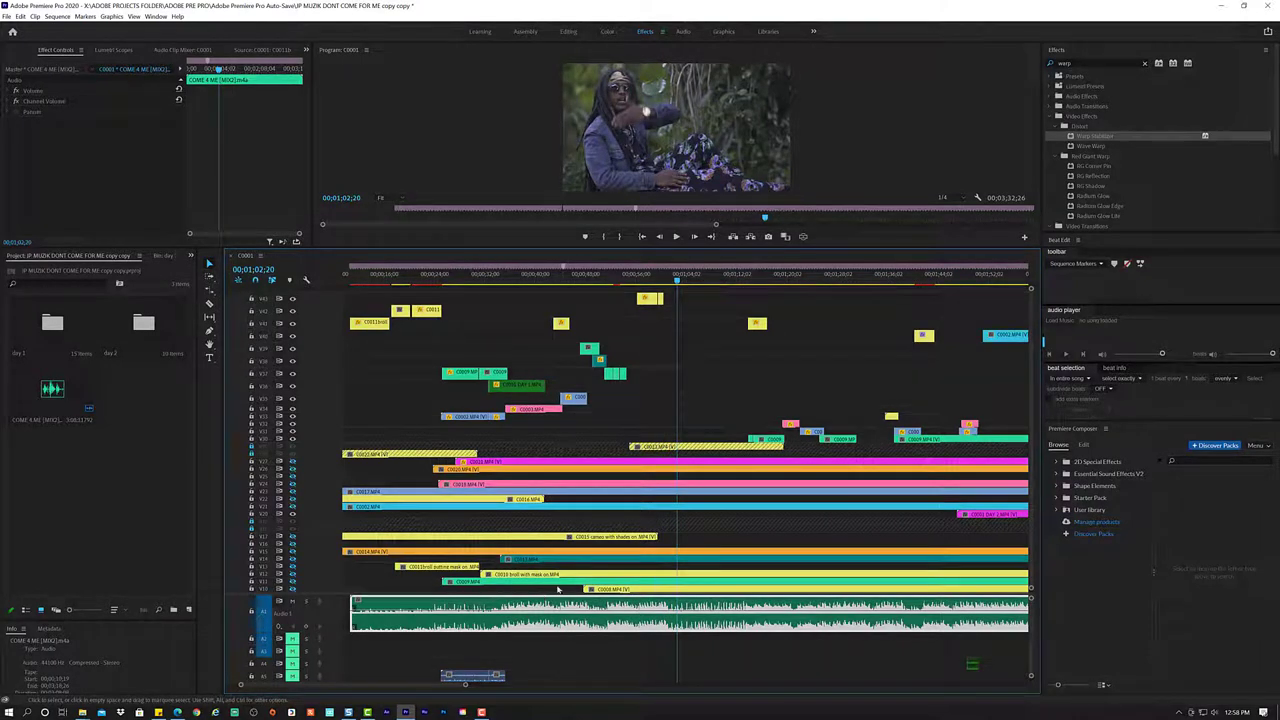
scroll(680, 333, up, 2)
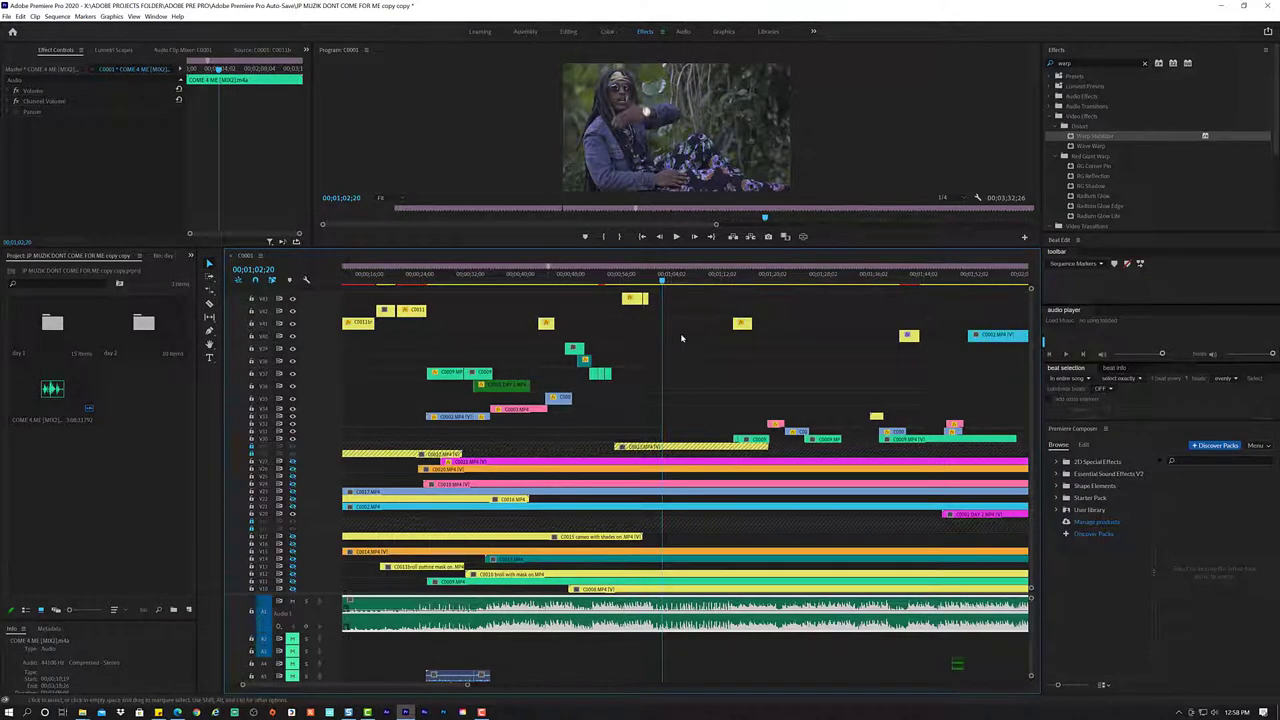
alt+scroll(687, 333, down, 5)
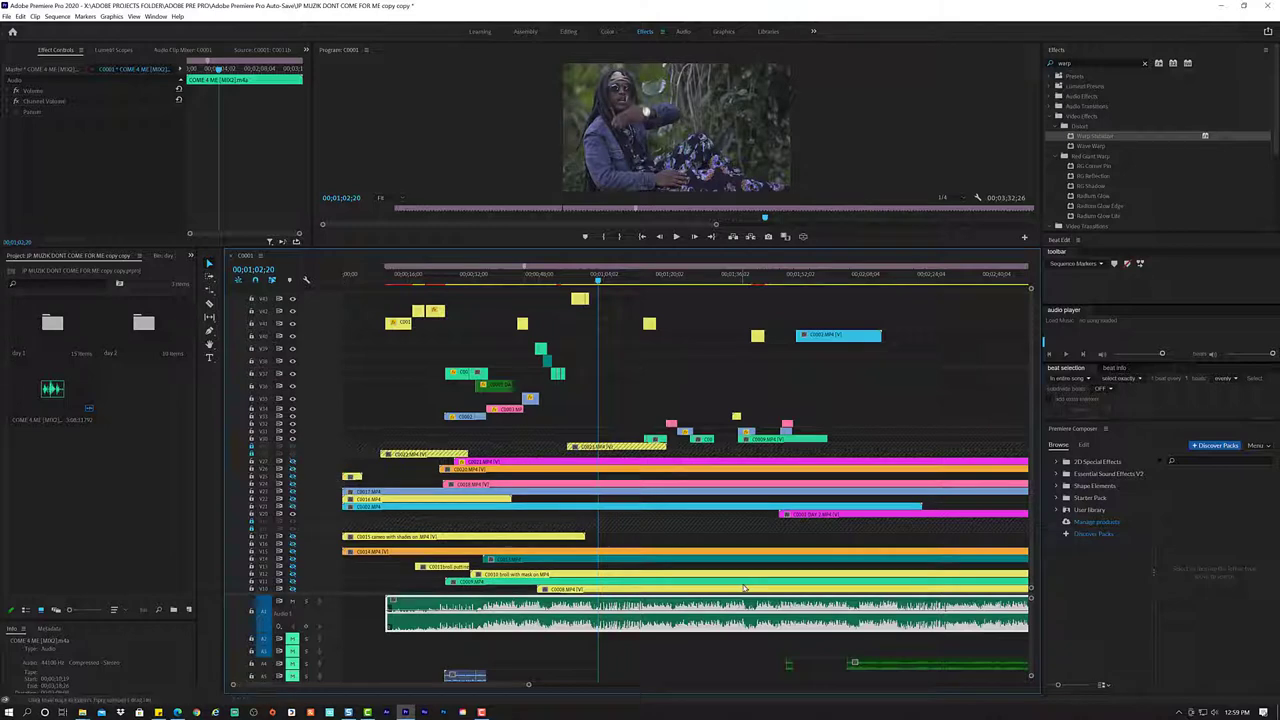
scroll(746, 588, down, 1)
scroll(530, 535, down, 1)
scroll(316, 481, down, 1)
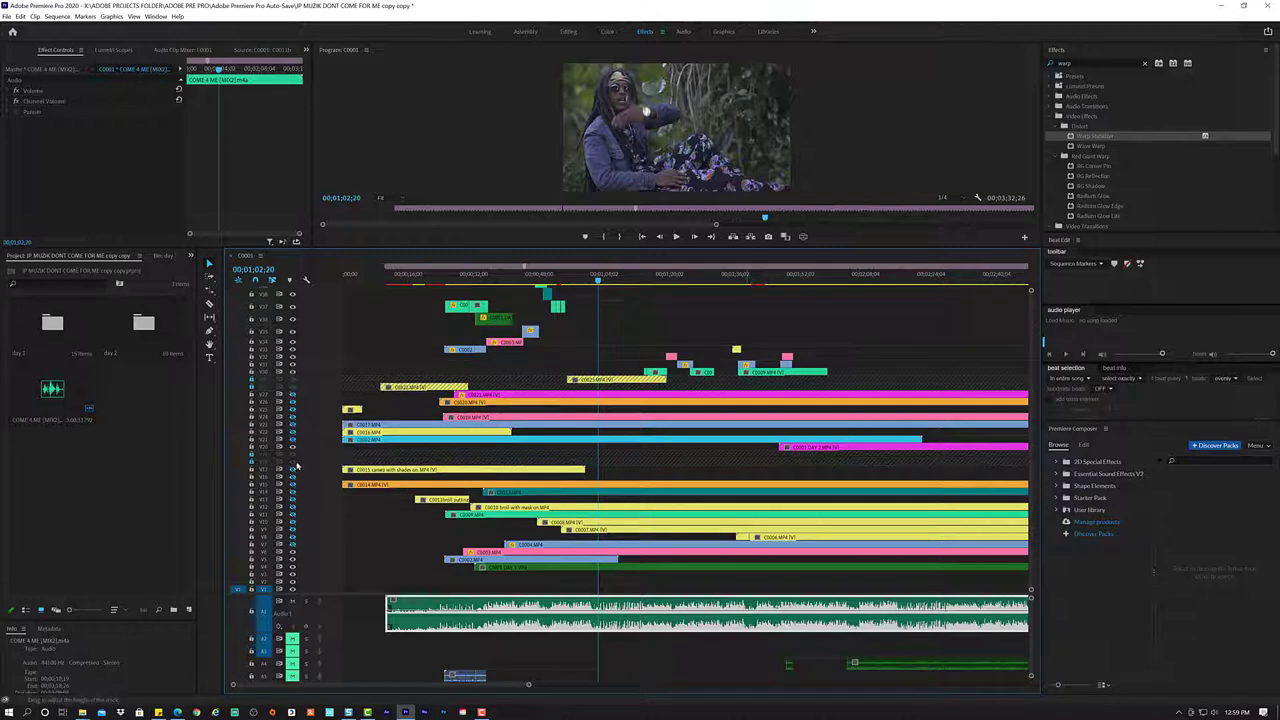
click(292, 508)
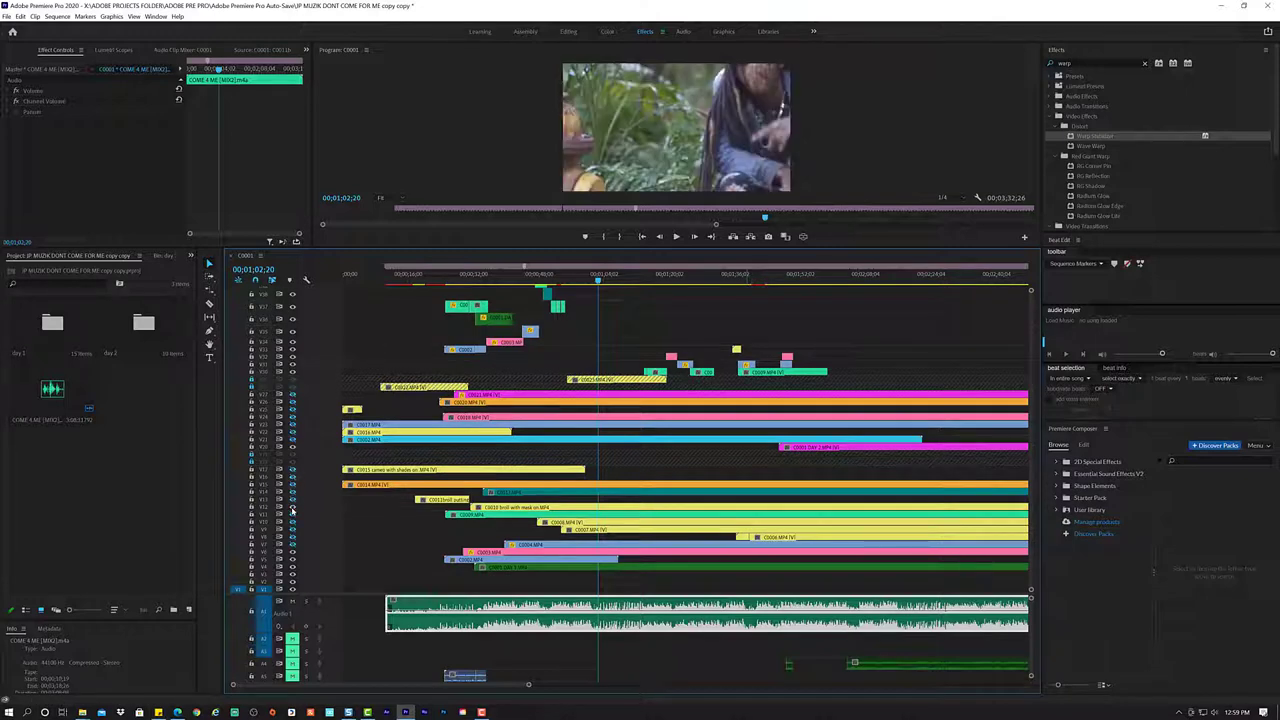
click(292, 508)
click(292, 514)
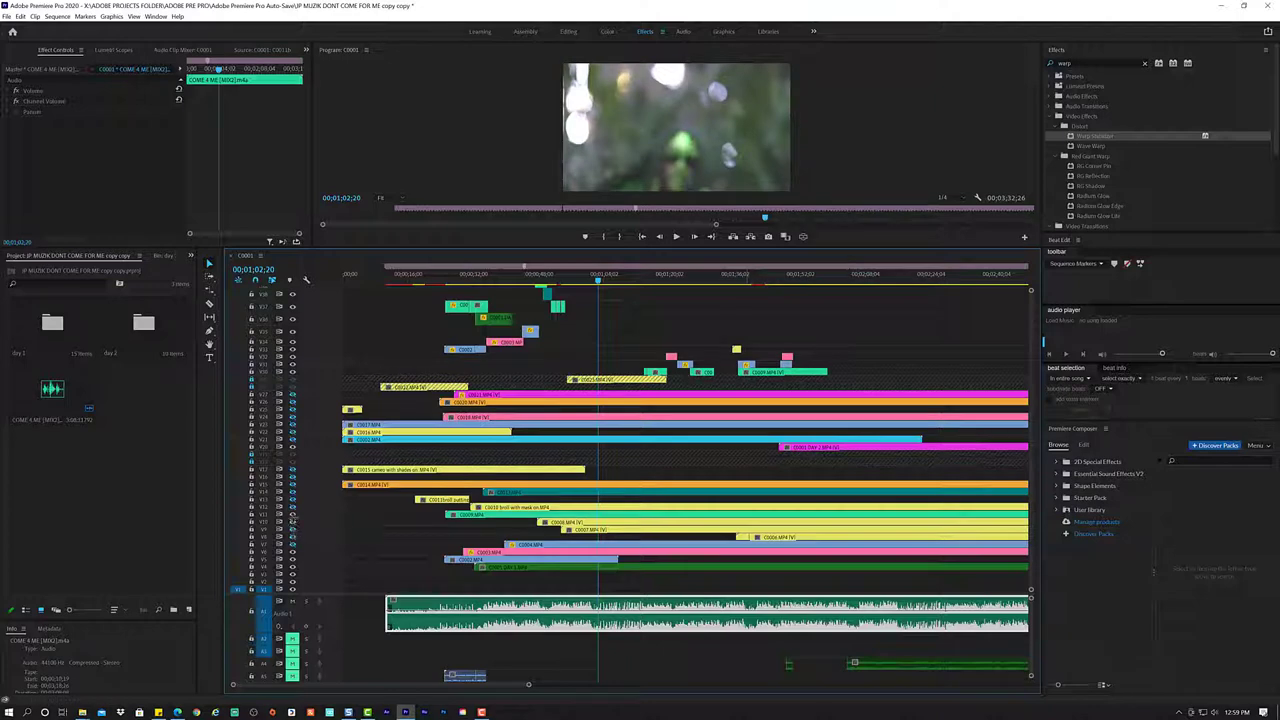
click(292, 521)
click(293, 522)
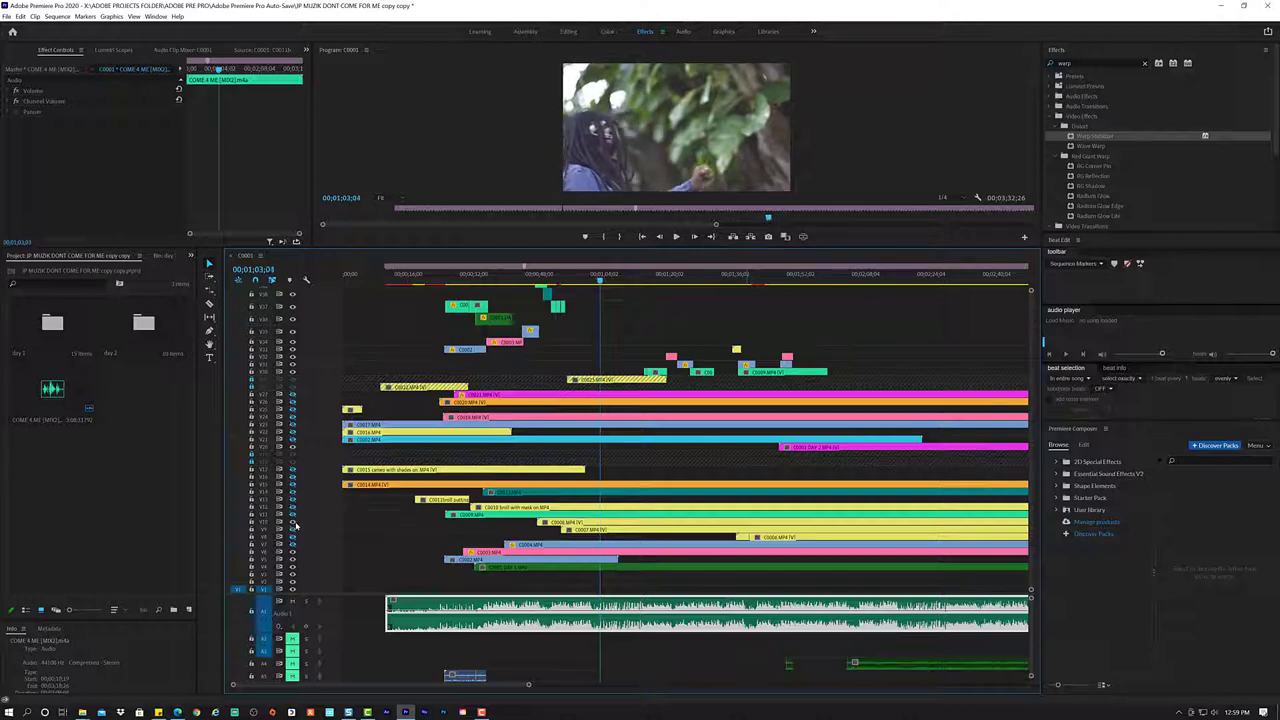
key(space)
- Split the C0008 clip with the Razor and place the cut piece on an upper video track
click(613, 527)
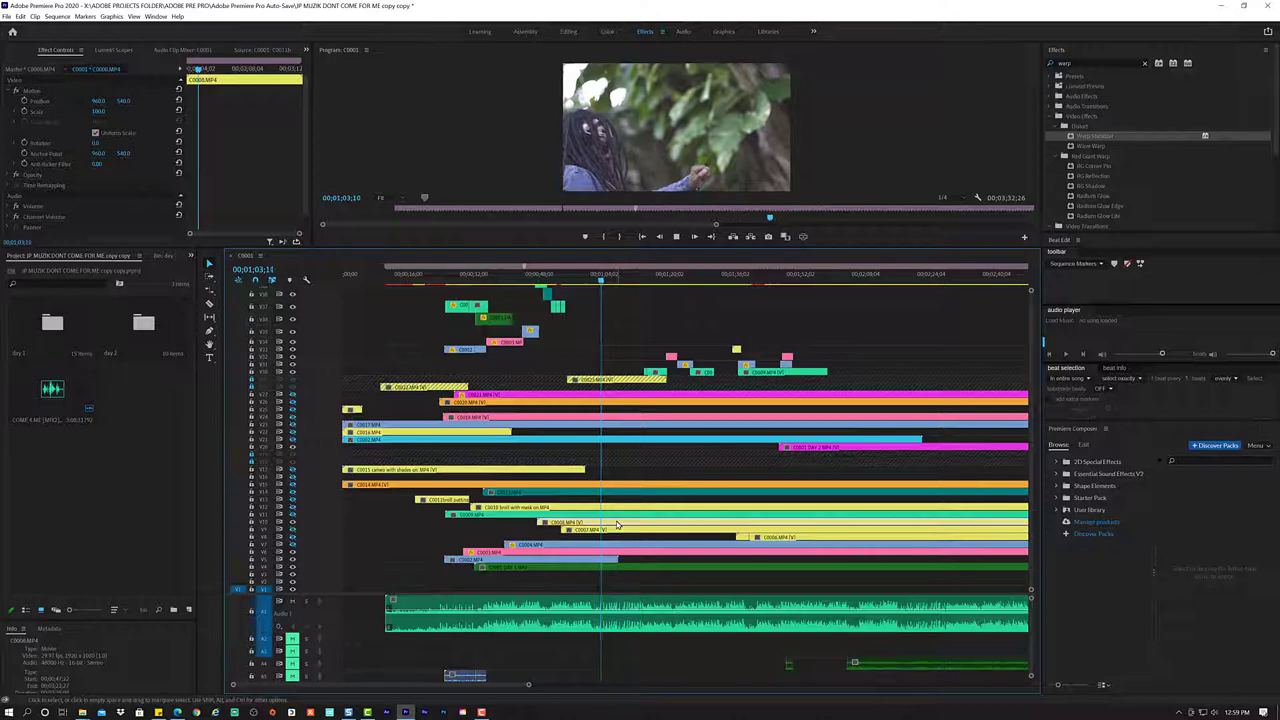
key(space)
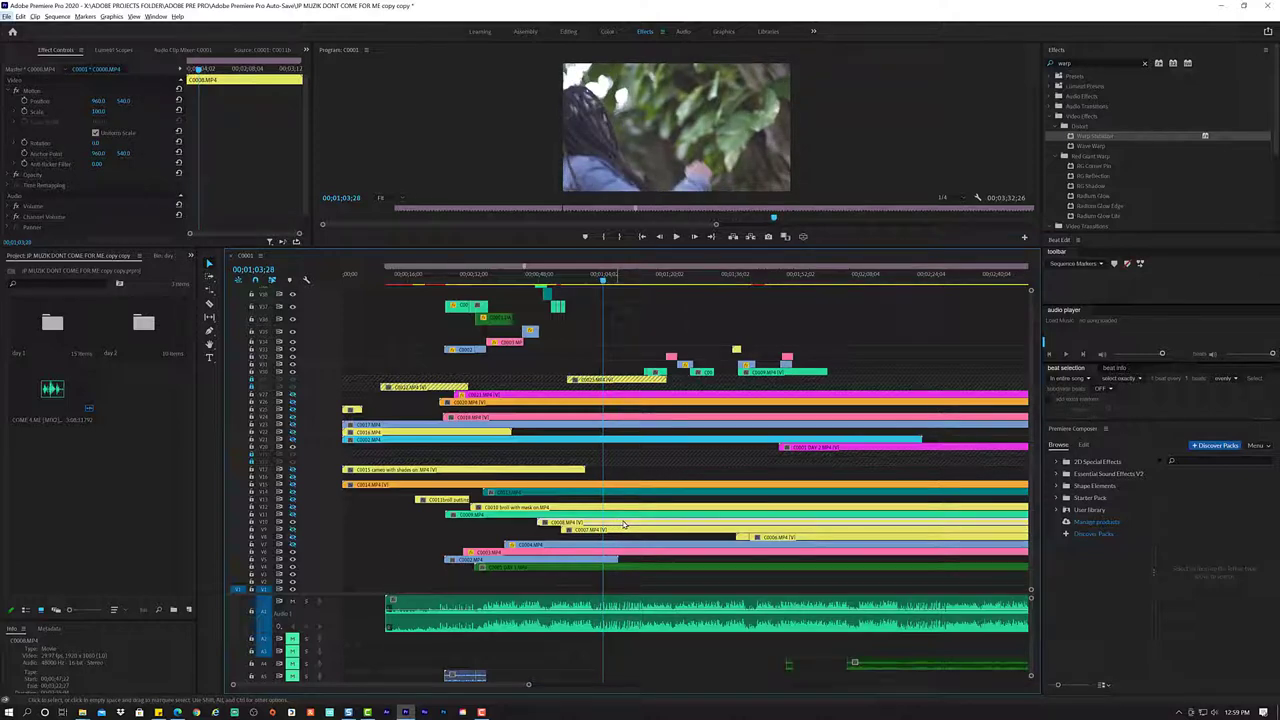
key(Down)
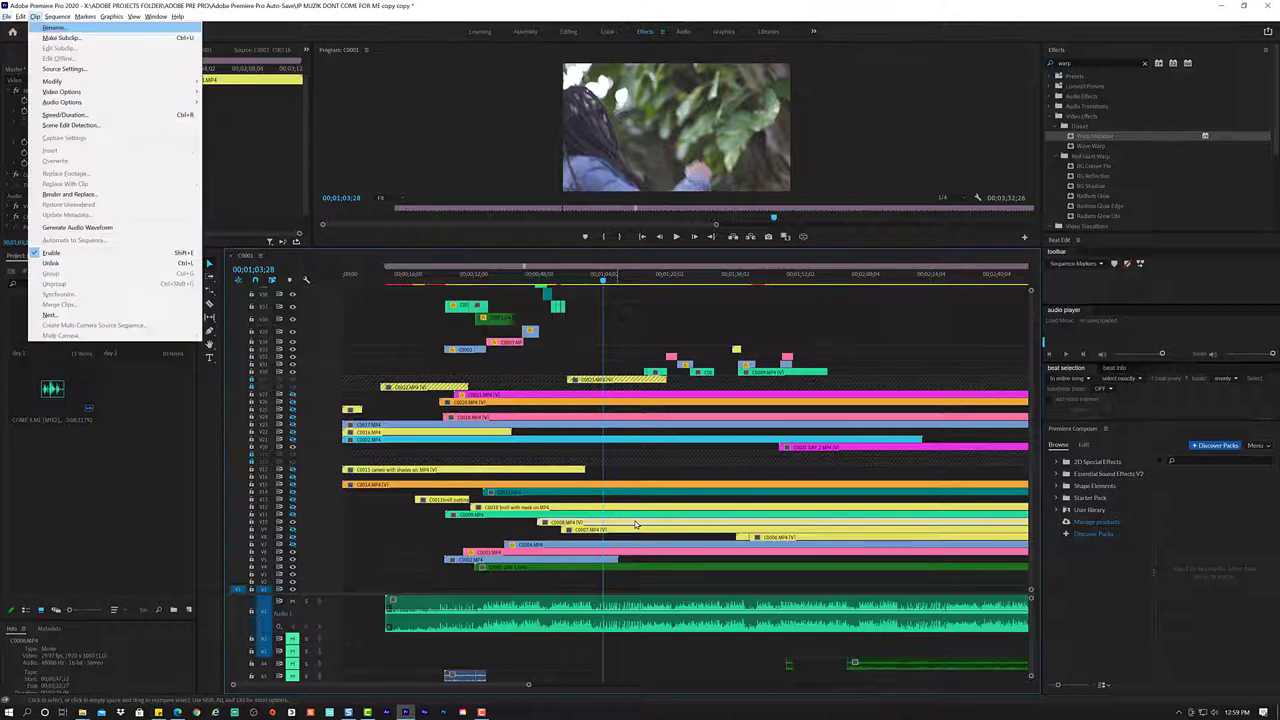
key(Escape)
key(Escape)
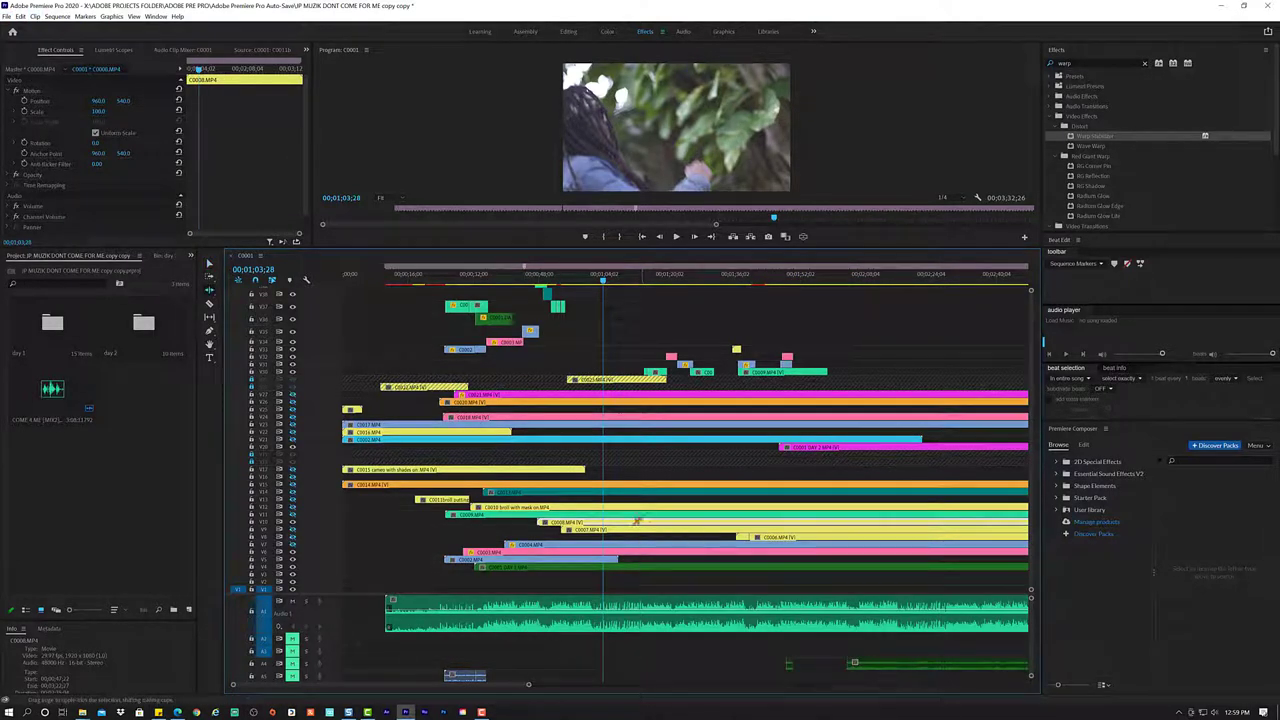
key(c)
click(646, 521)
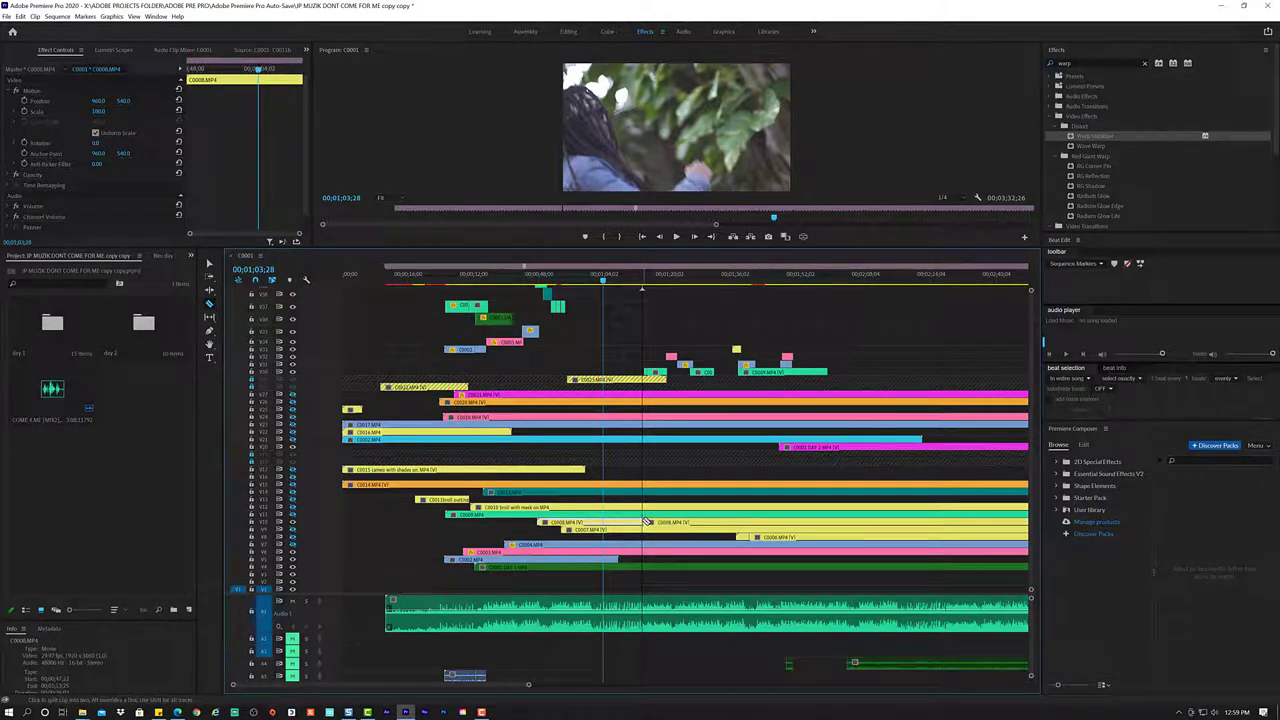
key(v)
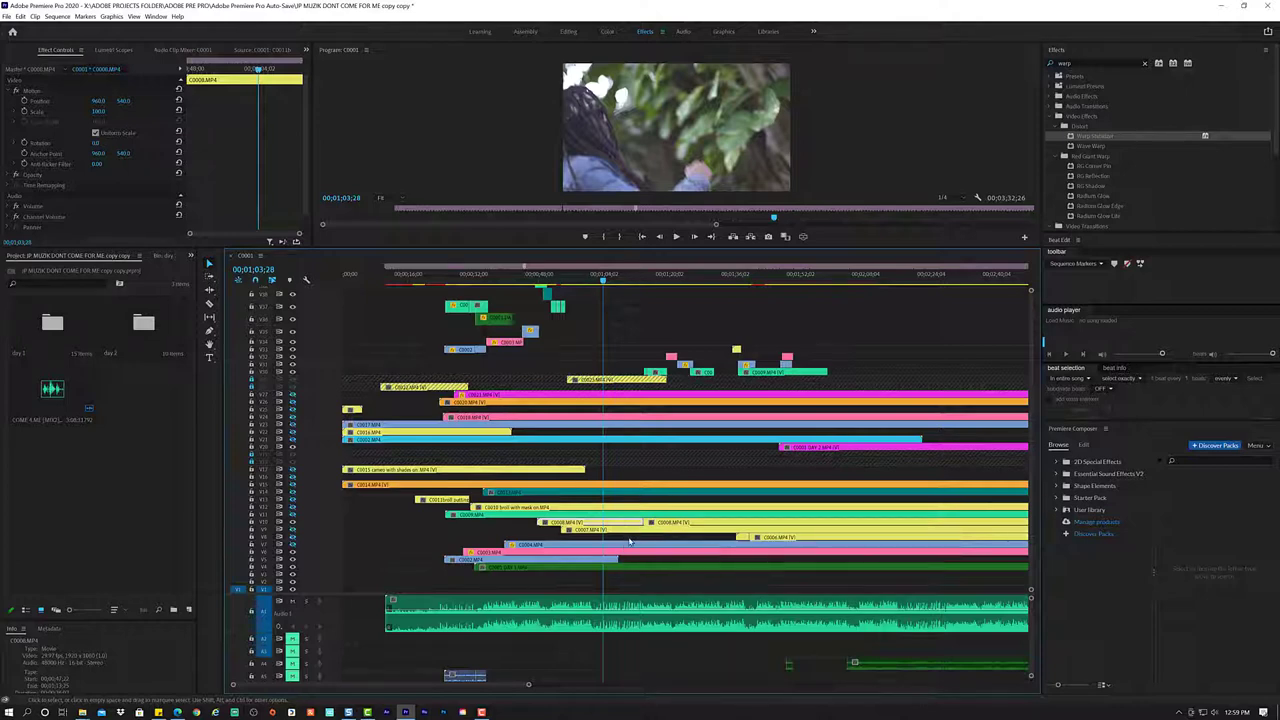
key(ctrl+z)
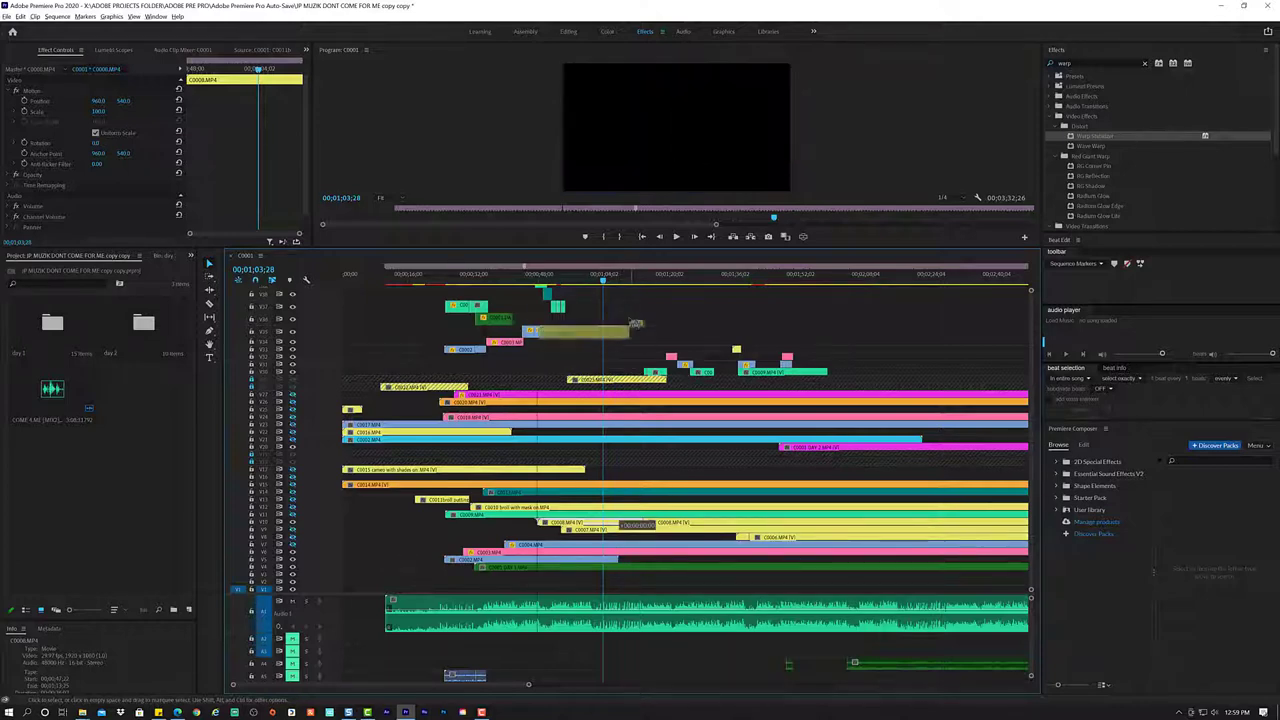
click(528, 278)
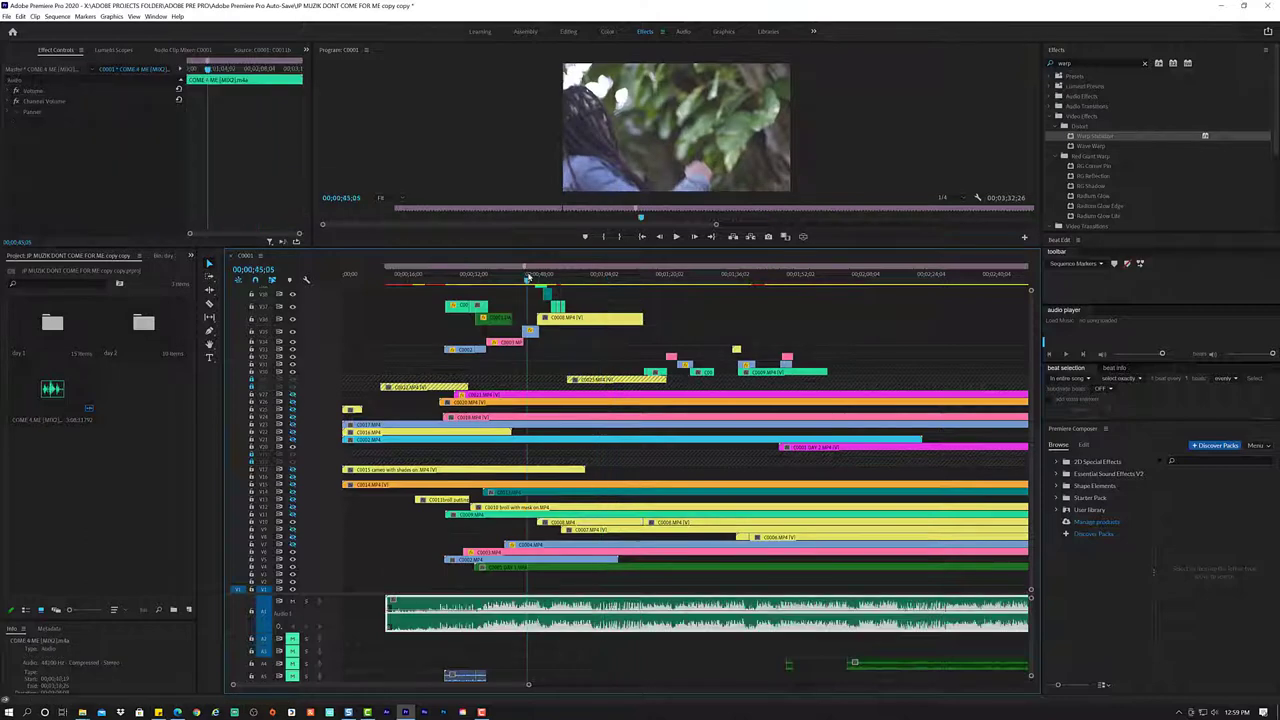
- Play back the edit and replay the section from an earlier point
key(space)
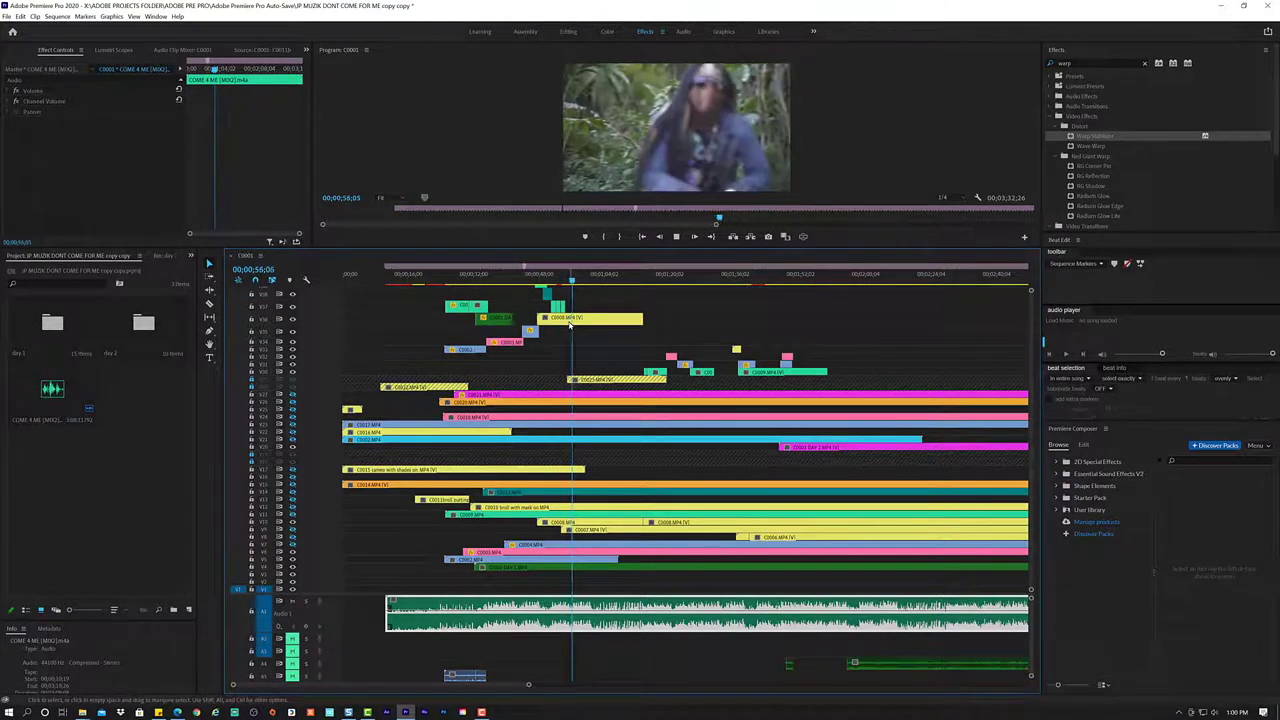
key(space)
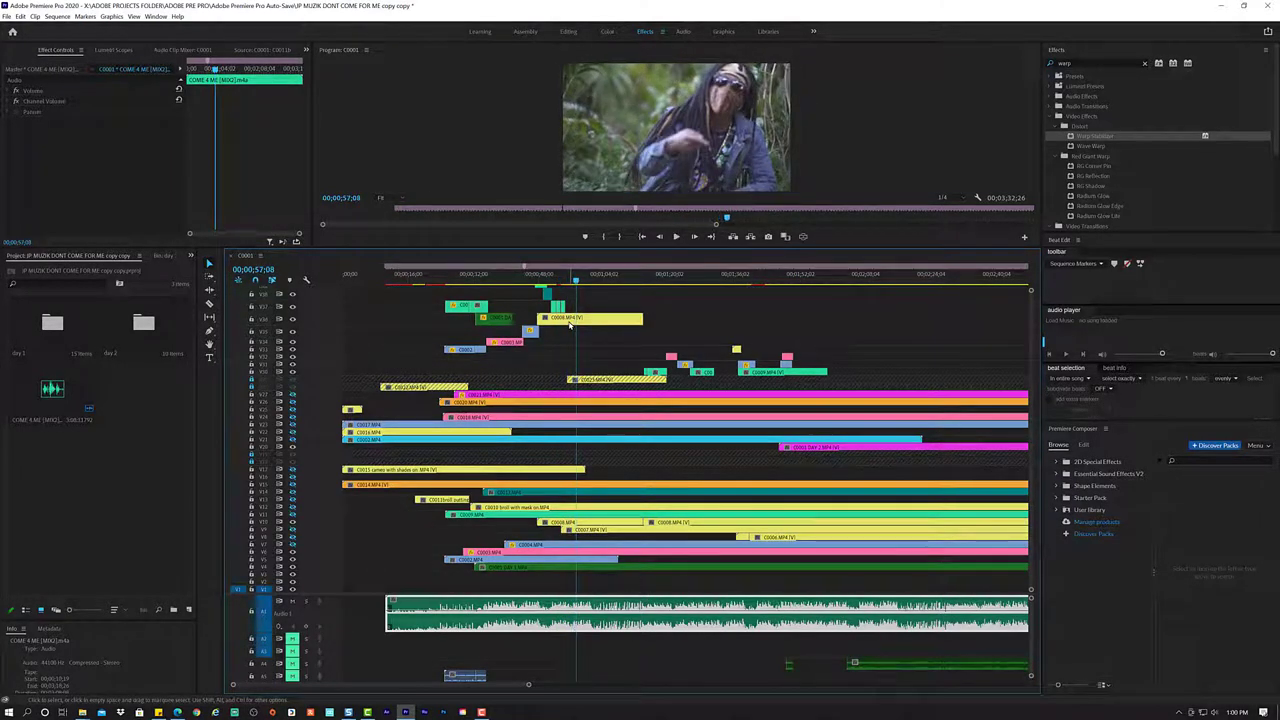
scroll(570, 325, up, 3)
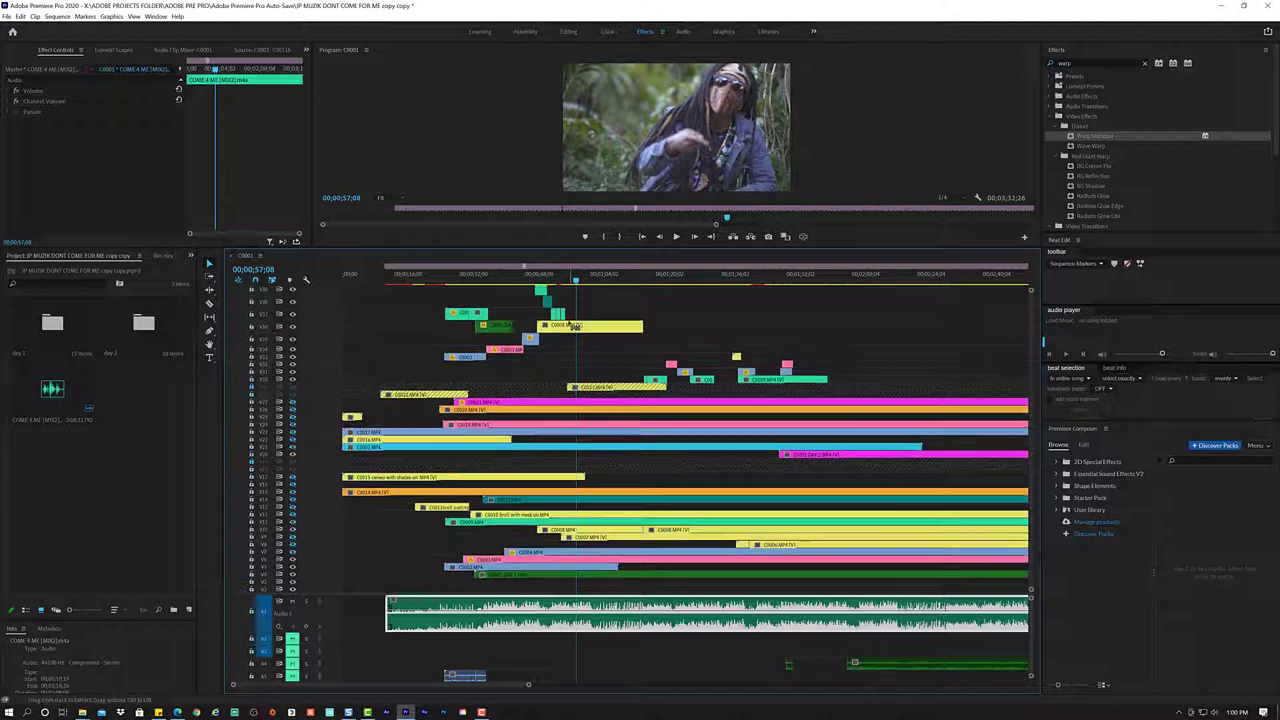
key(j)
key(j)
key(j)
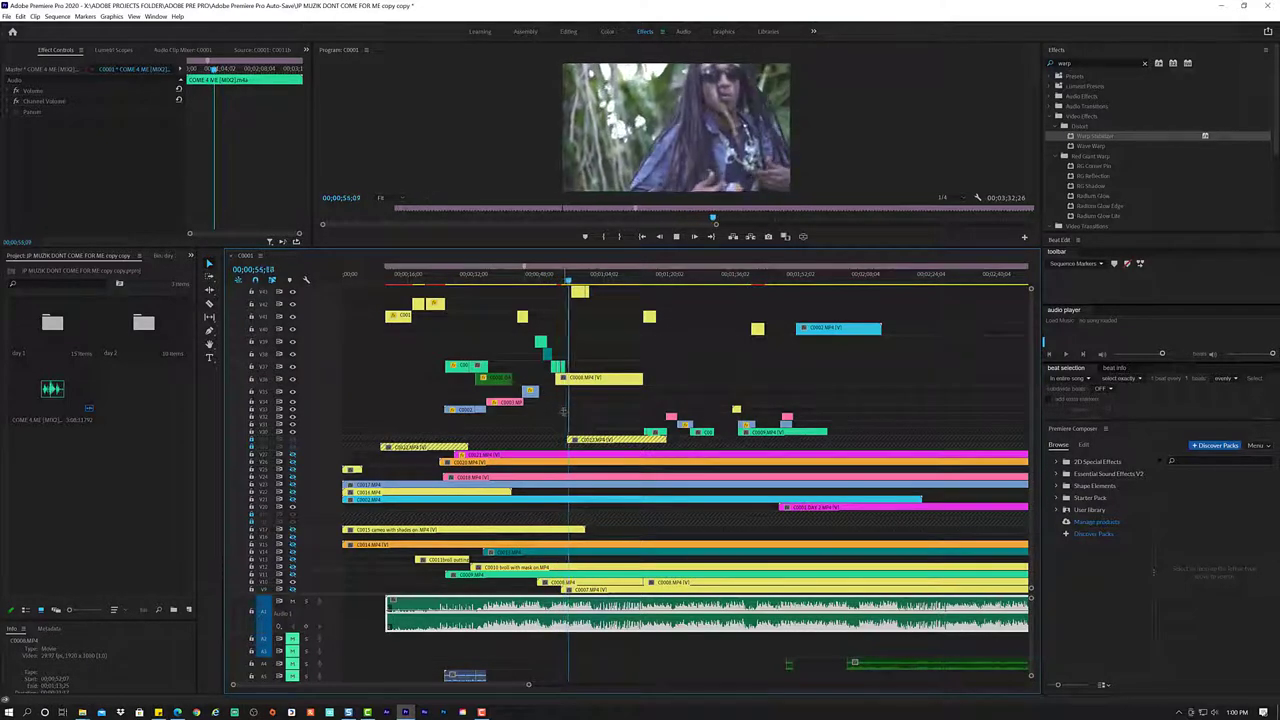
- Trim the top-track clip's edge five frames forward, review it, and select C0008.MP4
click(580, 292)
key(shift+Right)
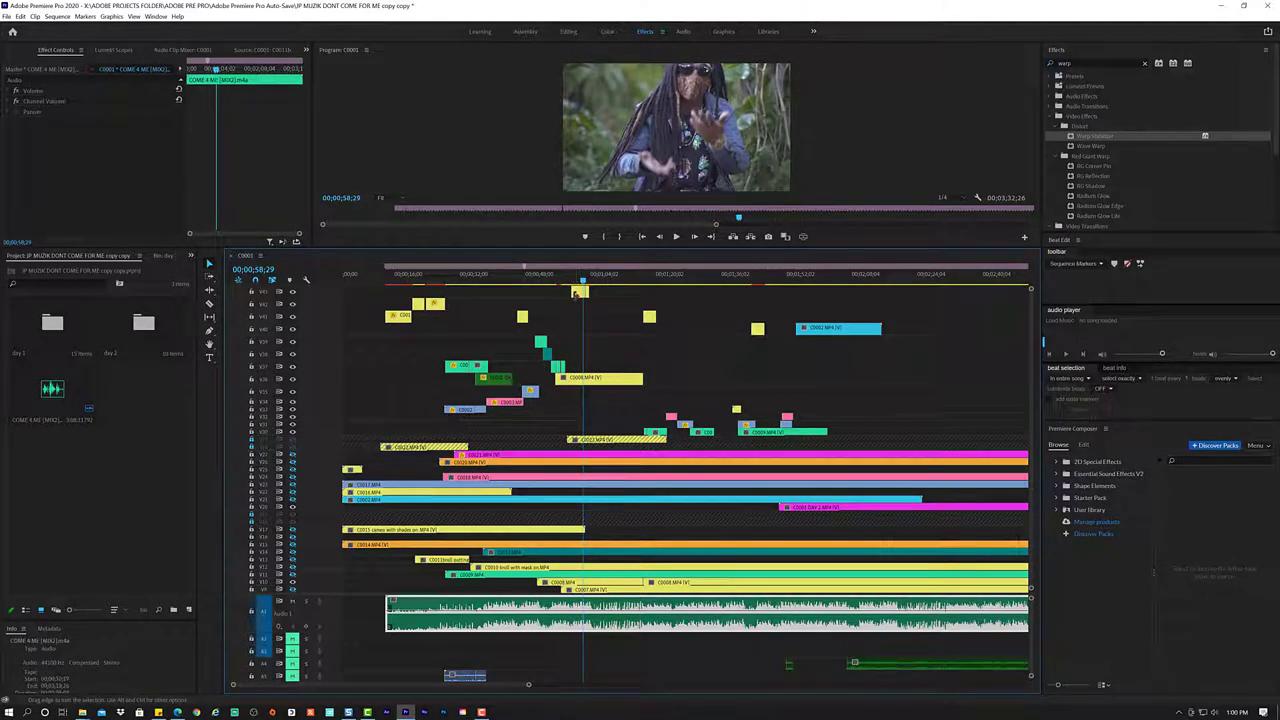
drag(576, 293, 568, 298)
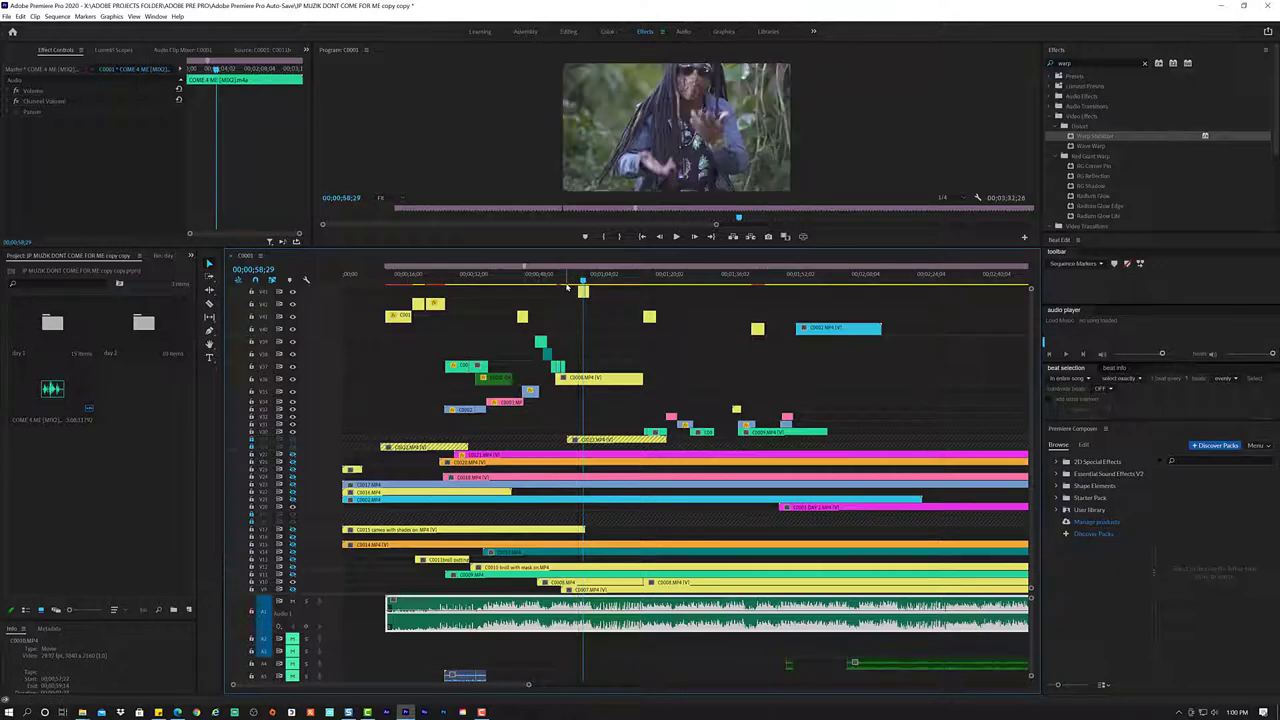
key(space)
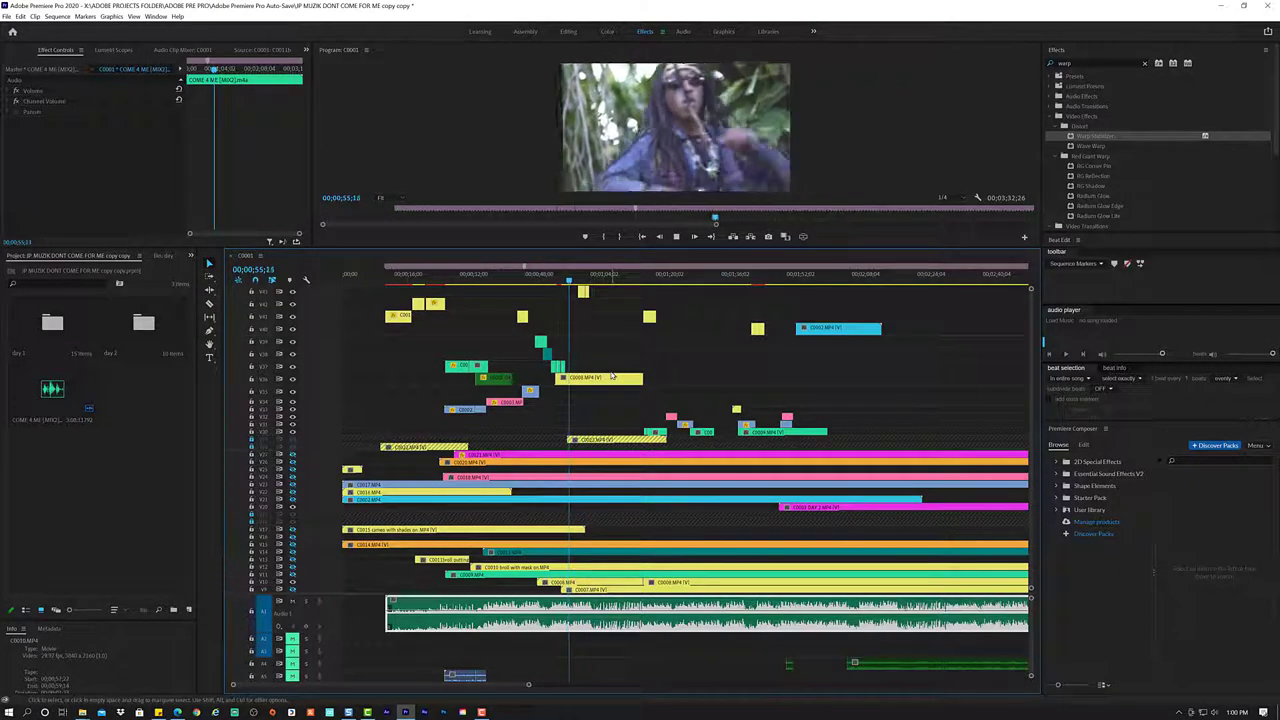
key(space)
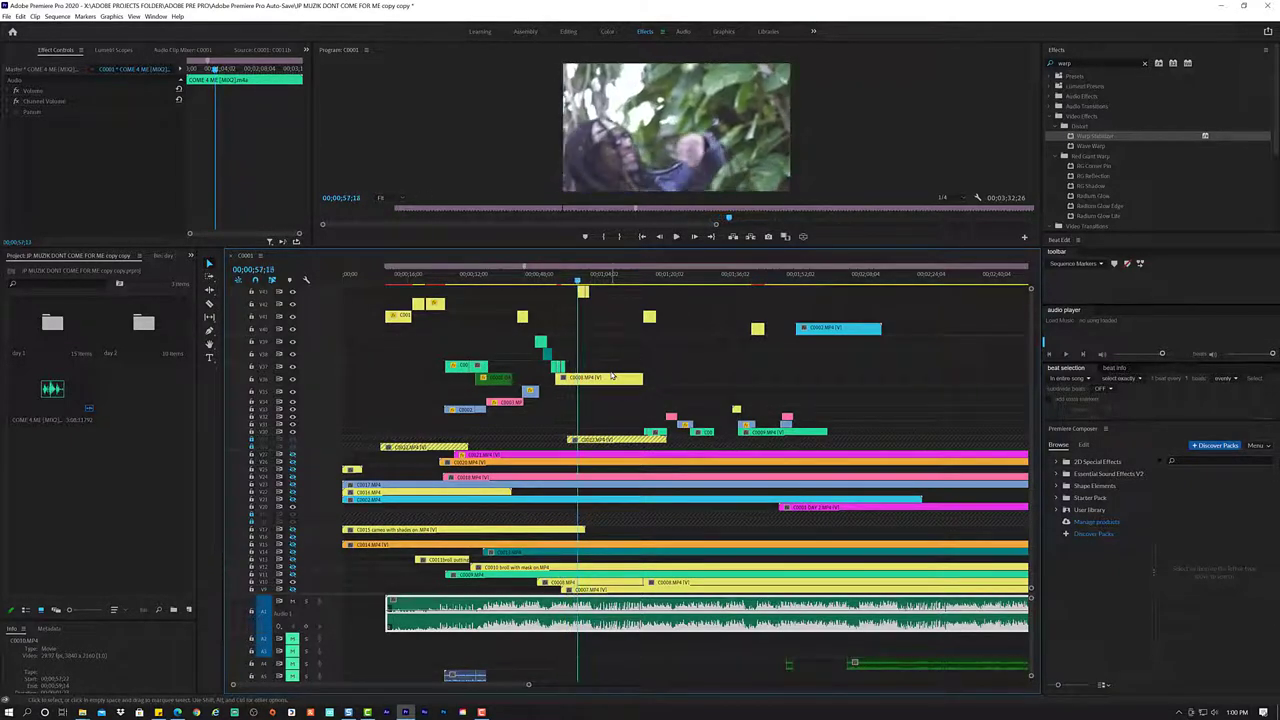
key(space)
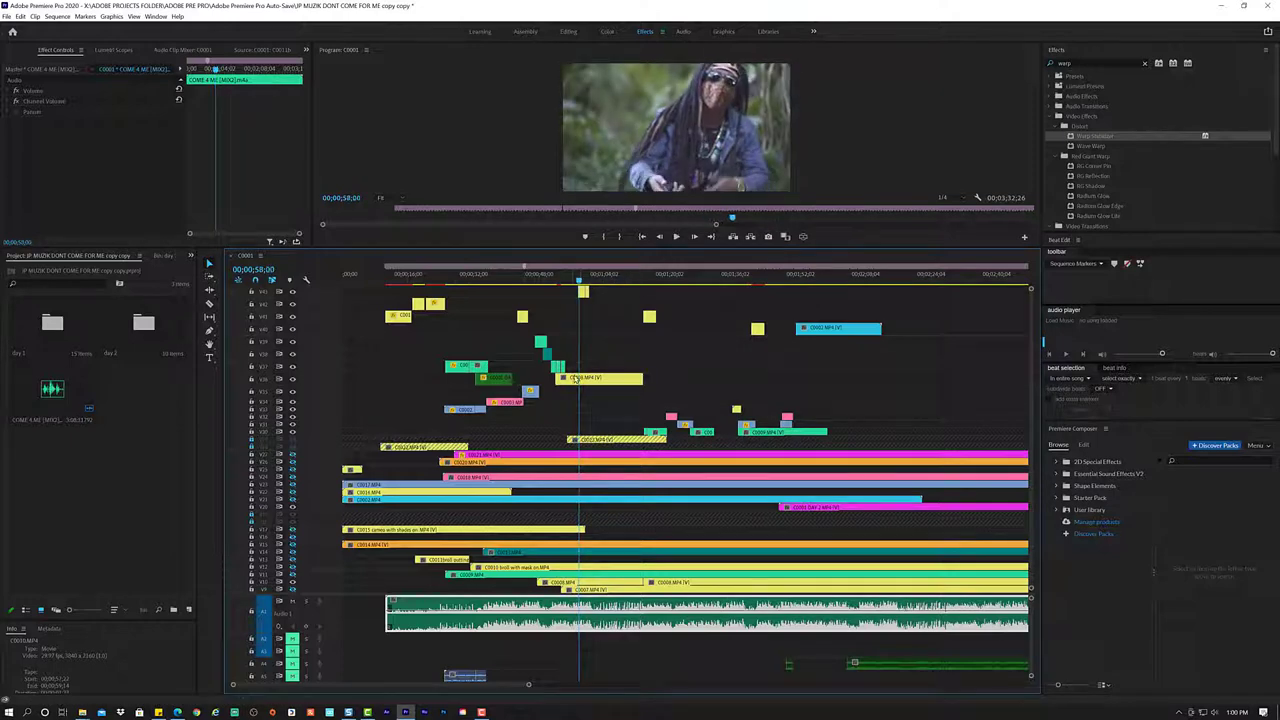
click(556, 354)
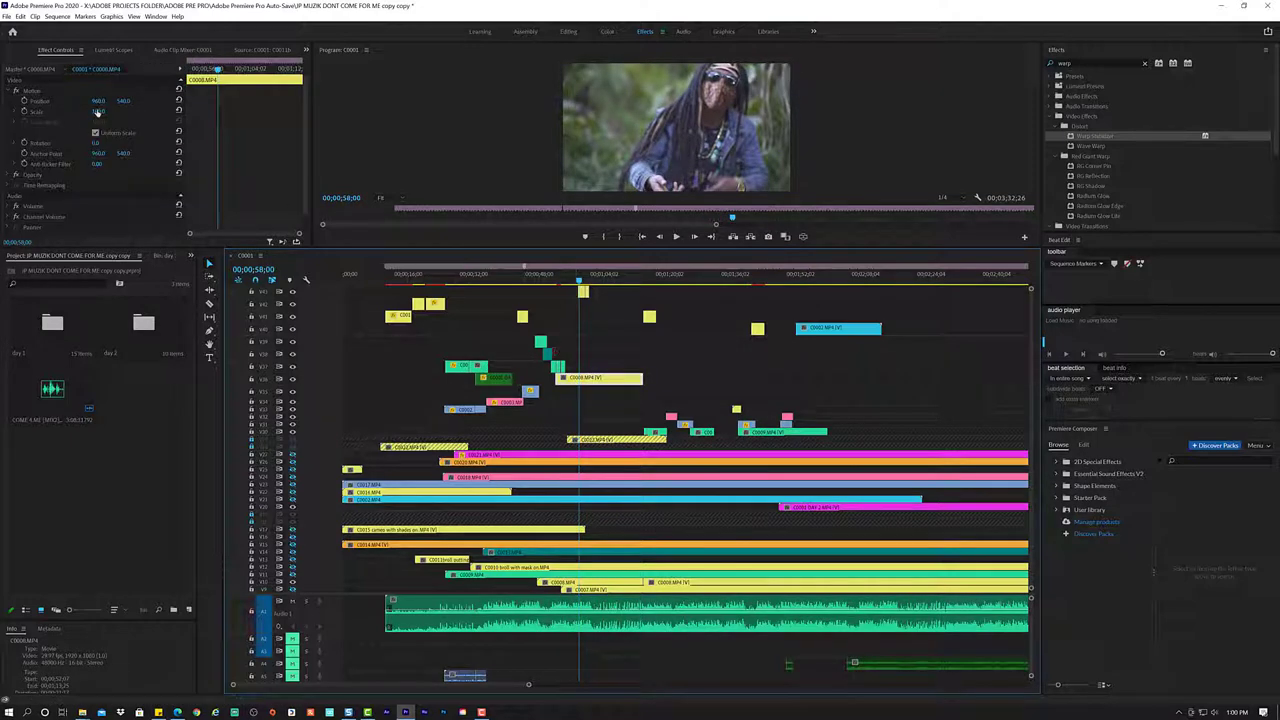
- Start Scale keyframing on C0008.MP4 at 52;07, test an enlargement at 55;15, and undo it
click(98, 111)
drag(215, 68, 67, 104)
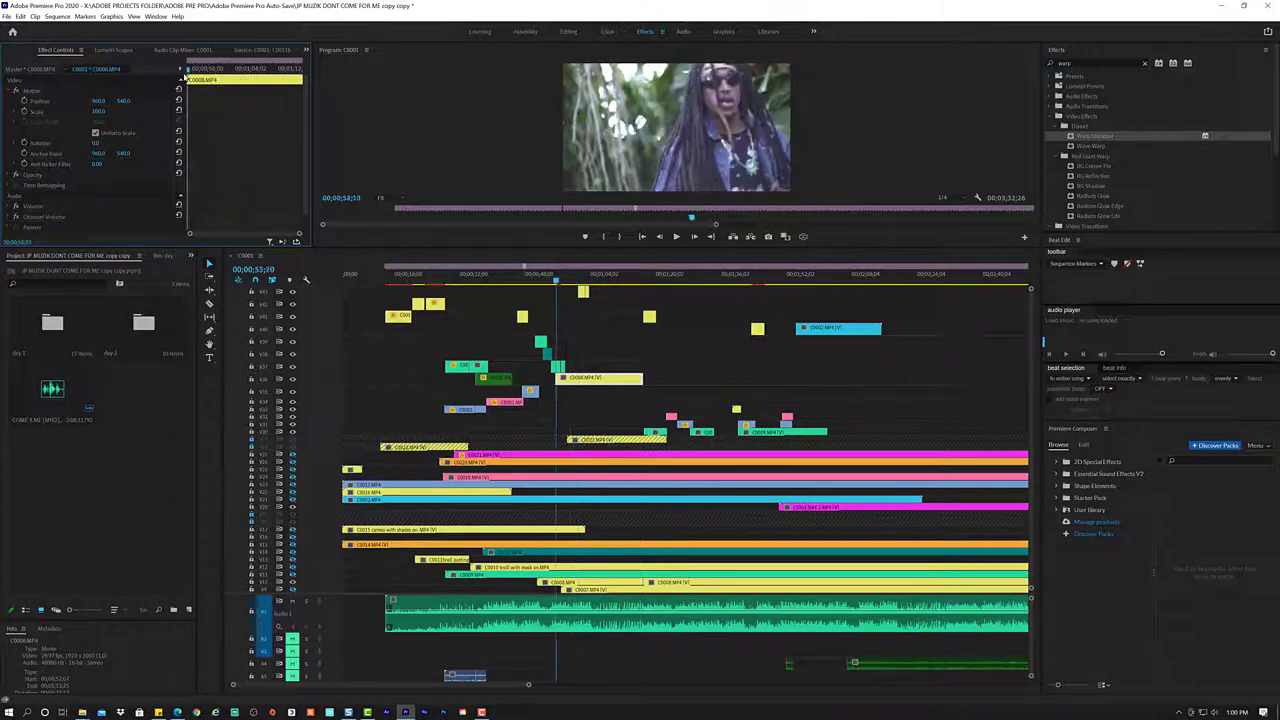
click(24, 111)
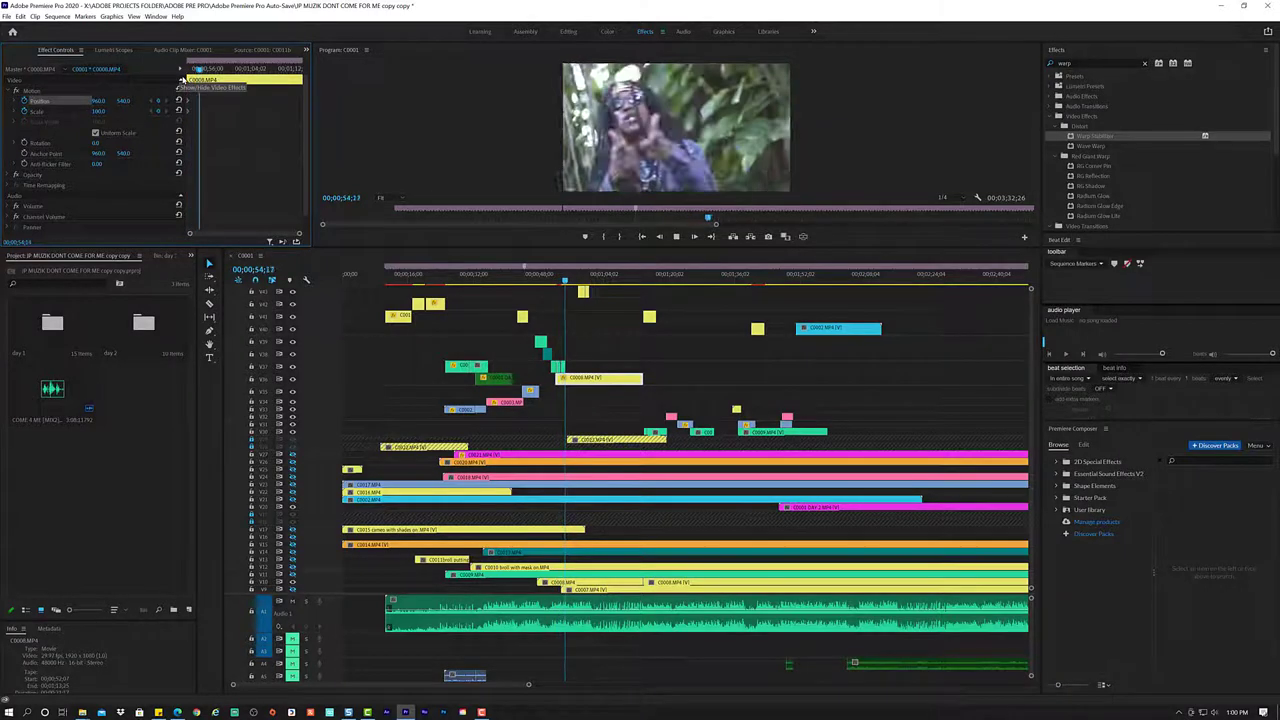
key(space)
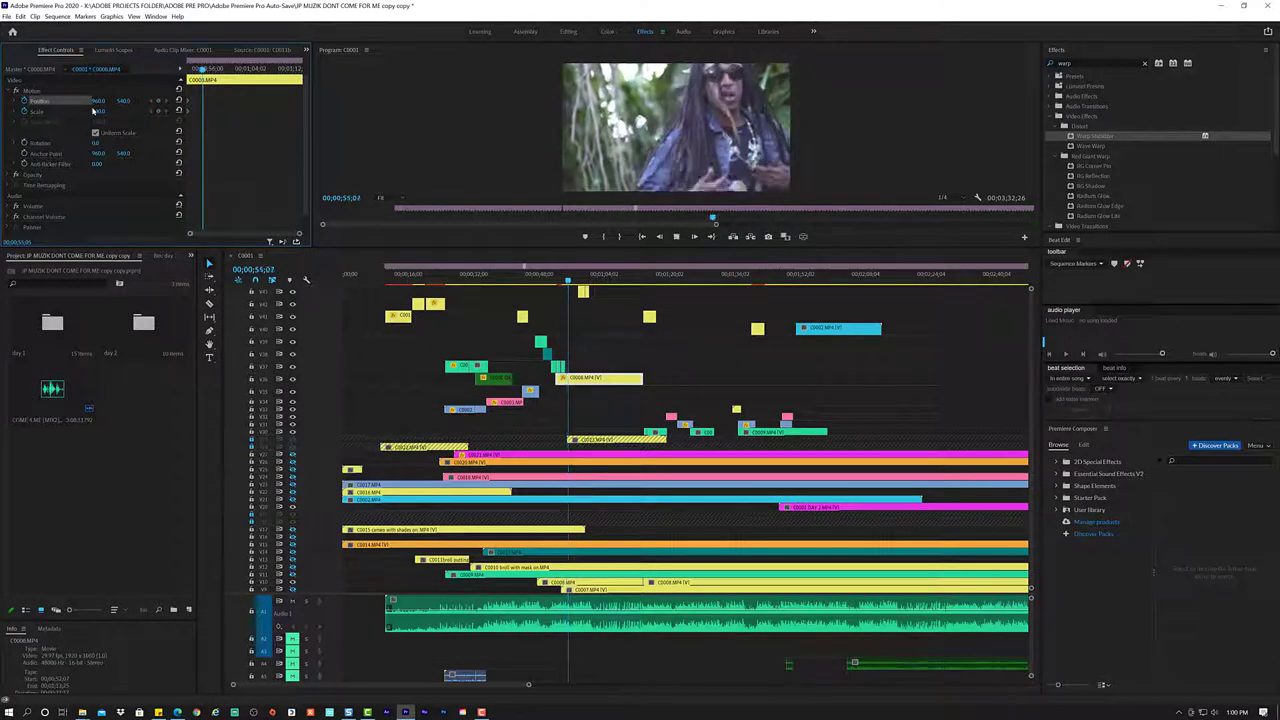
key(space)
drag(97, 111, 130, 111)
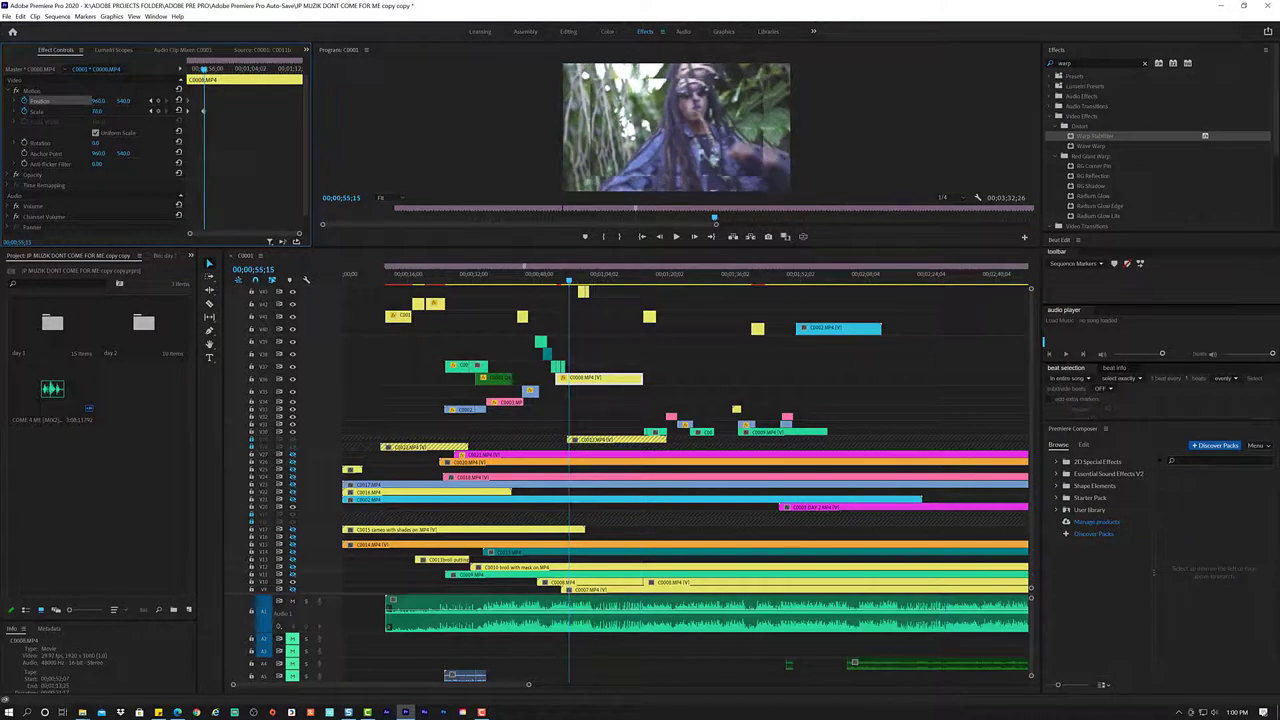
key(ctrl+z)
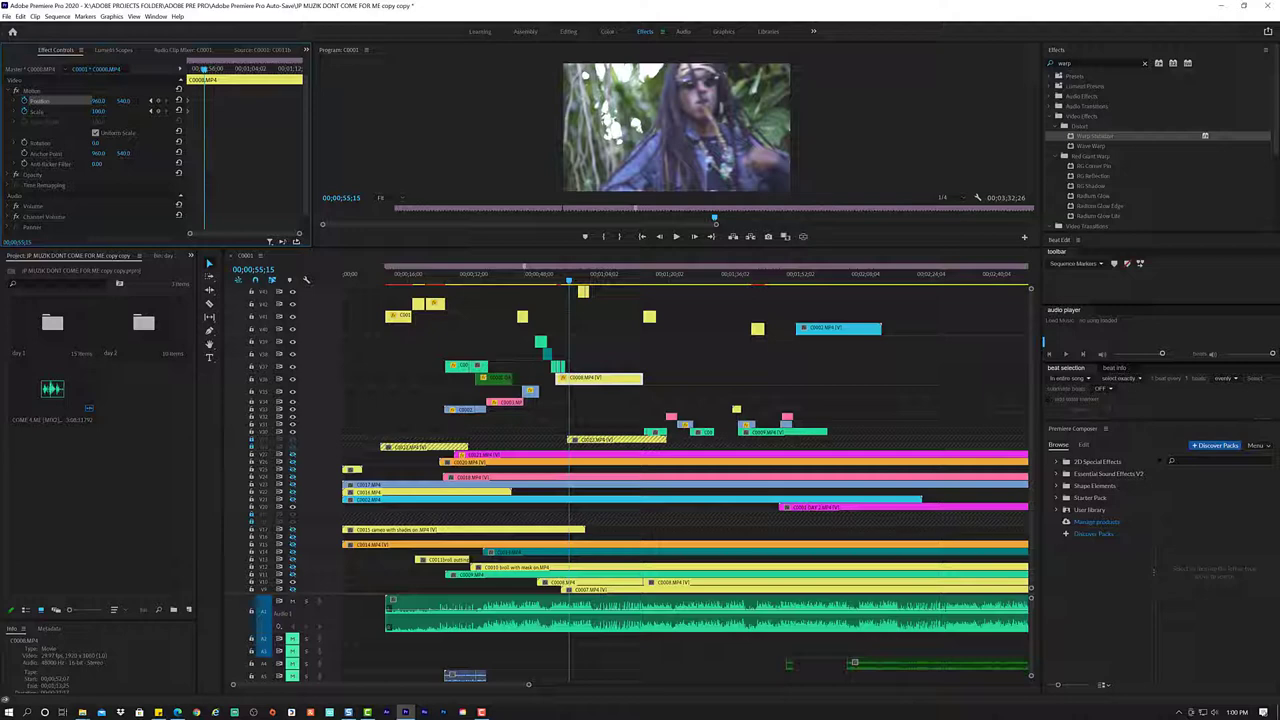
key(space)
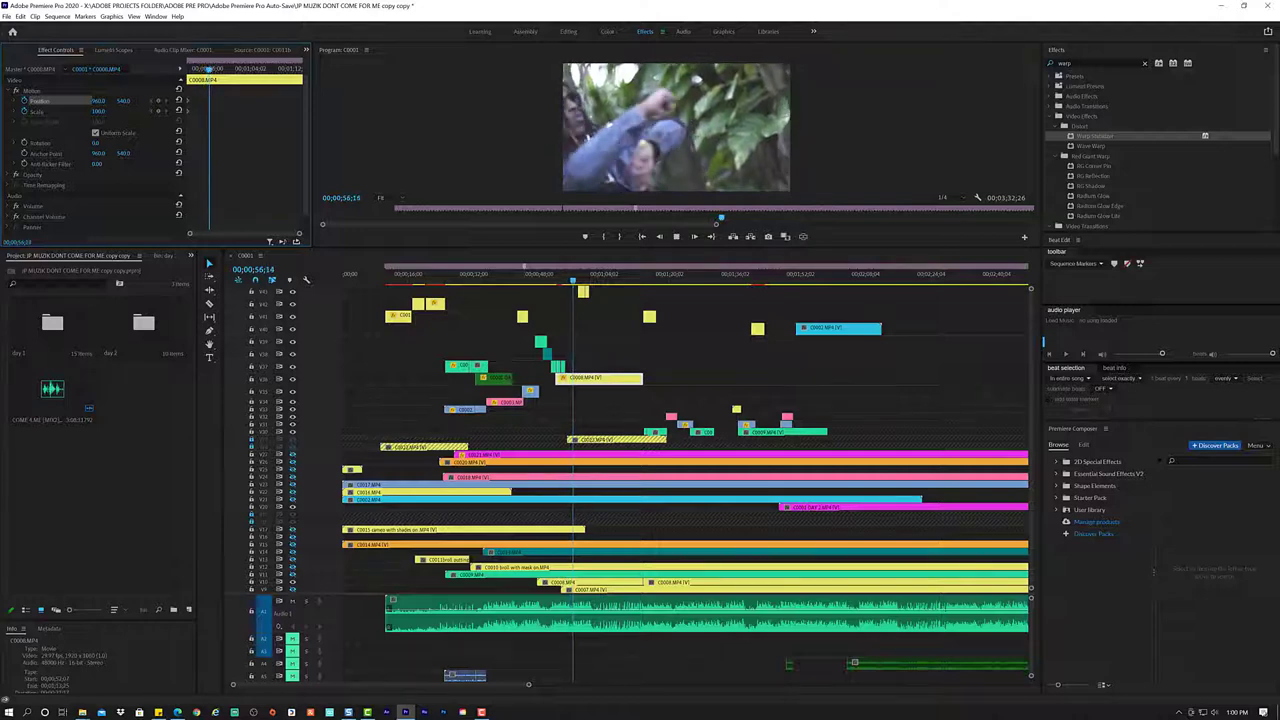
key(space)
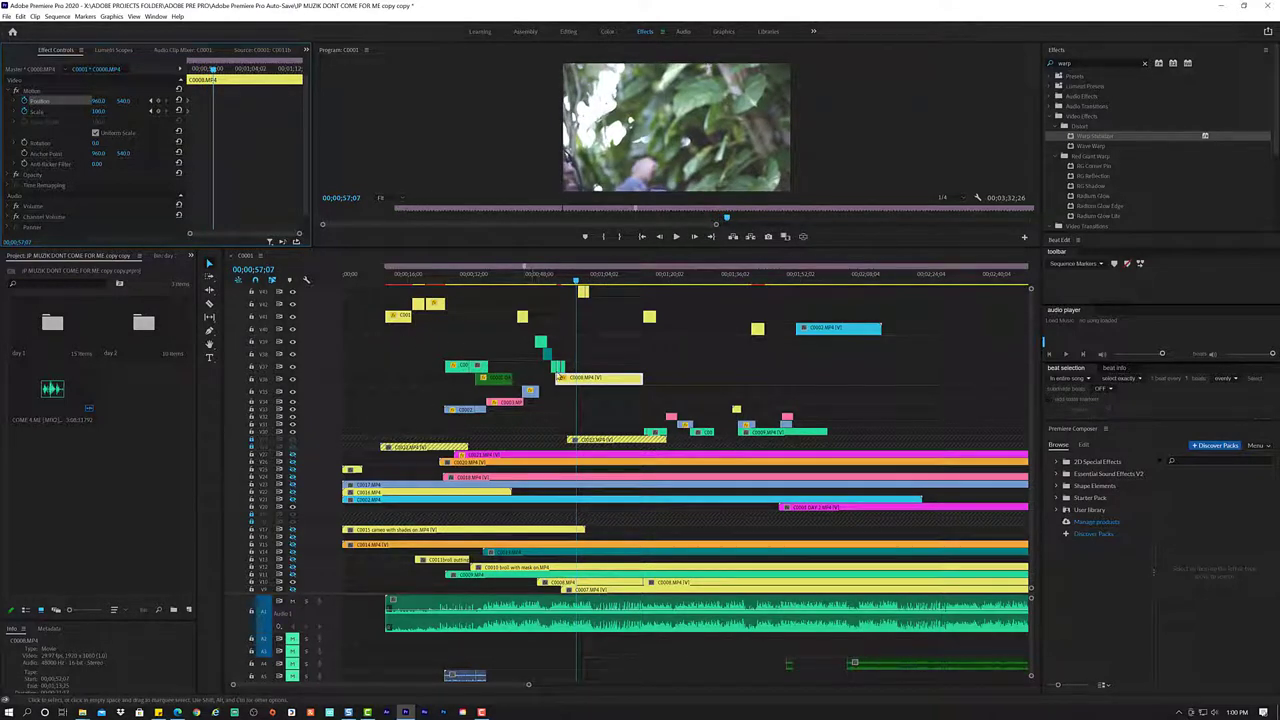
- Rewatch the B-roll passage between about 50;02 and 53;15 with C0008.MP4 selected
click(557, 281)
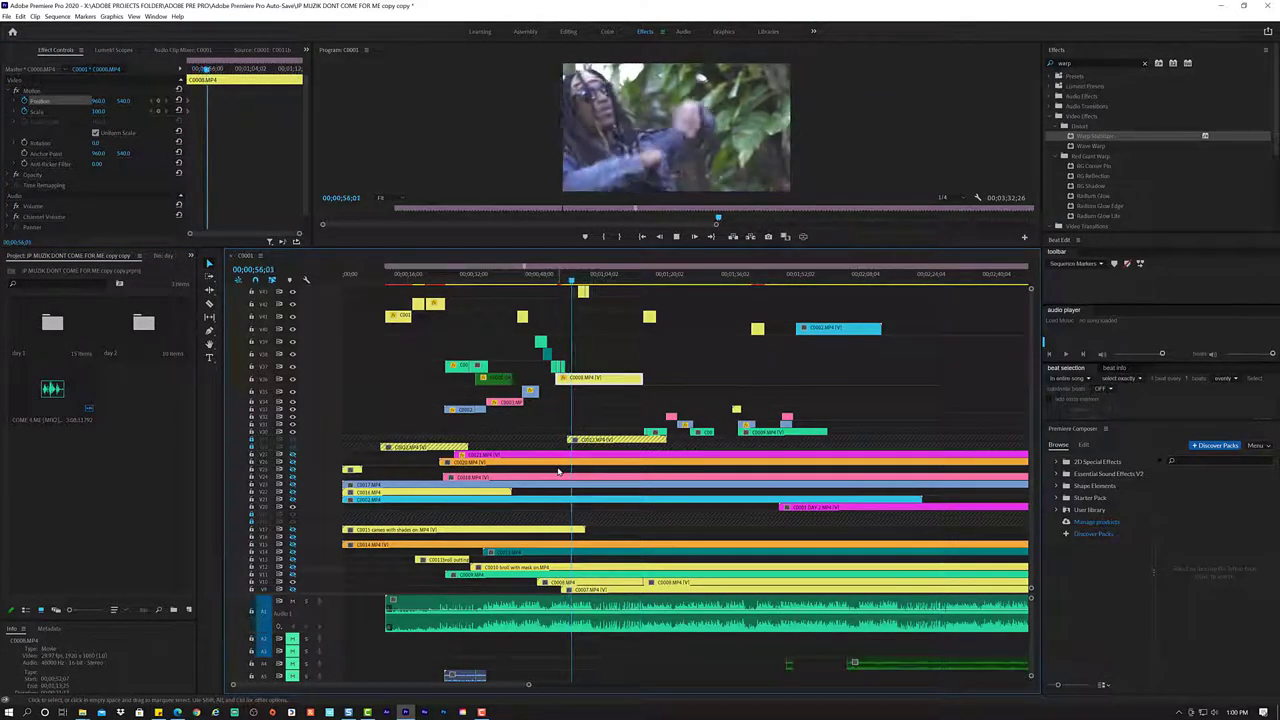
key(space)
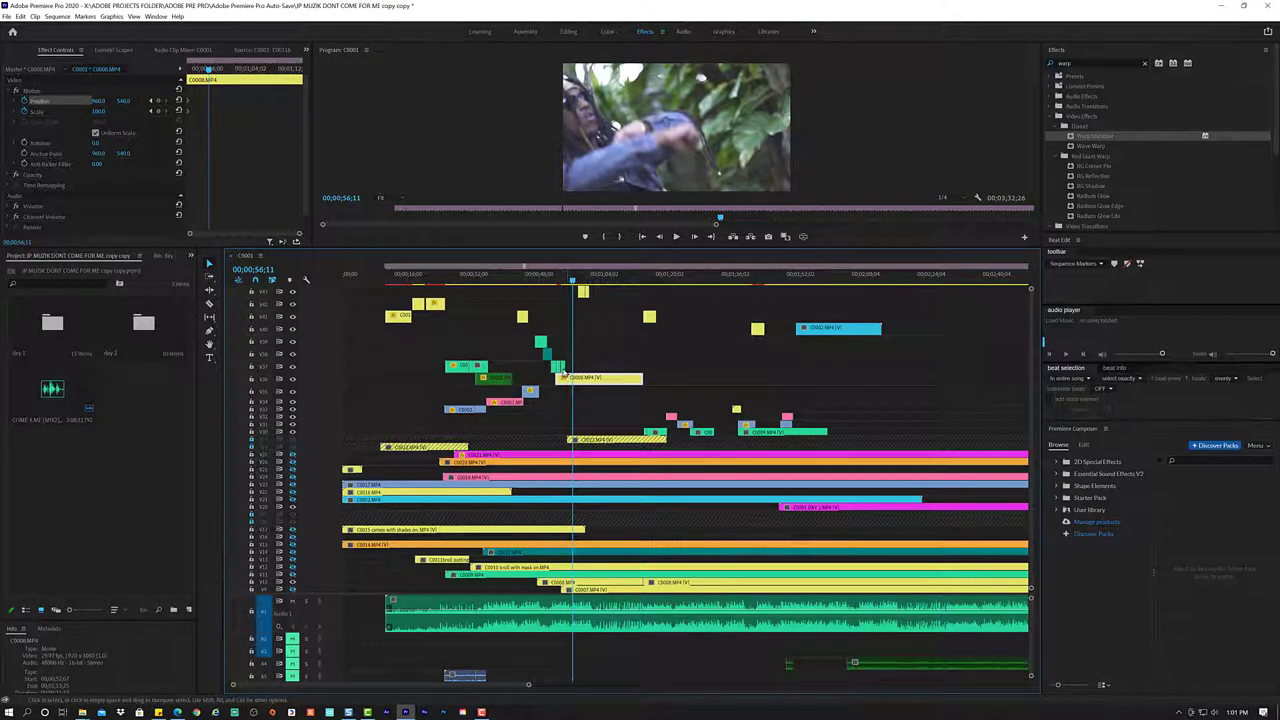
drag(572, 285, 557, 288)
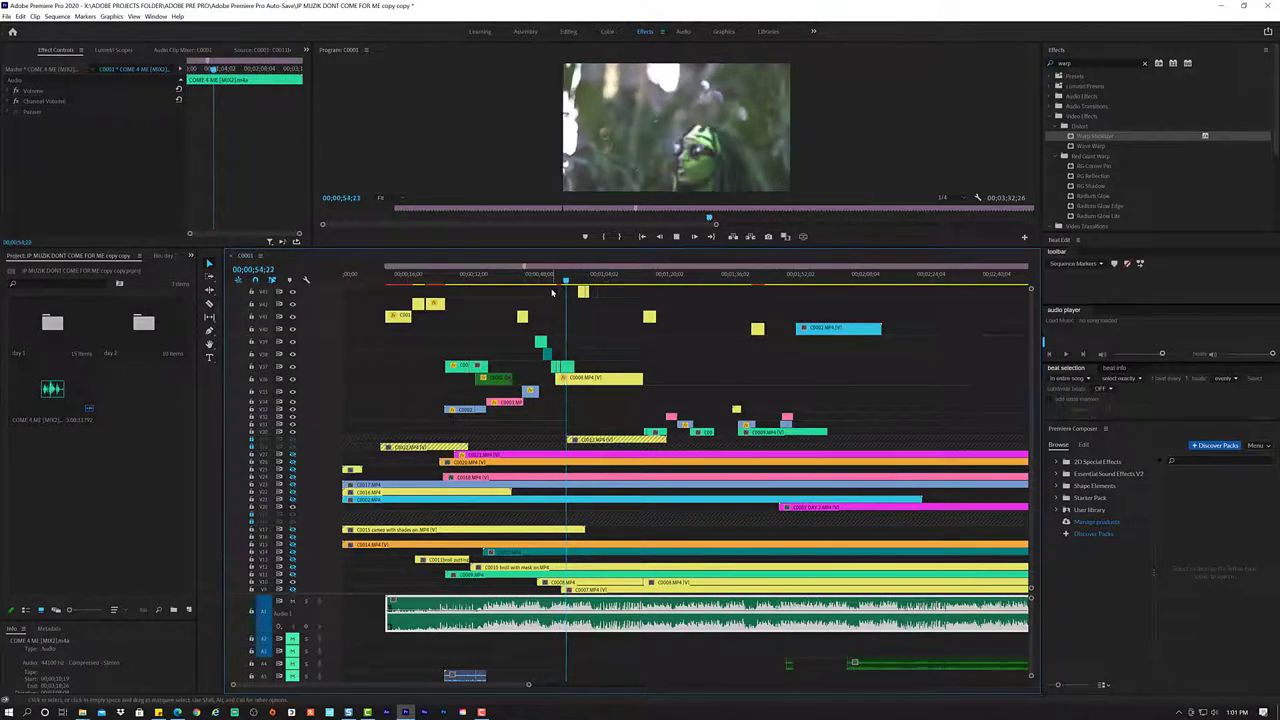
key(space)
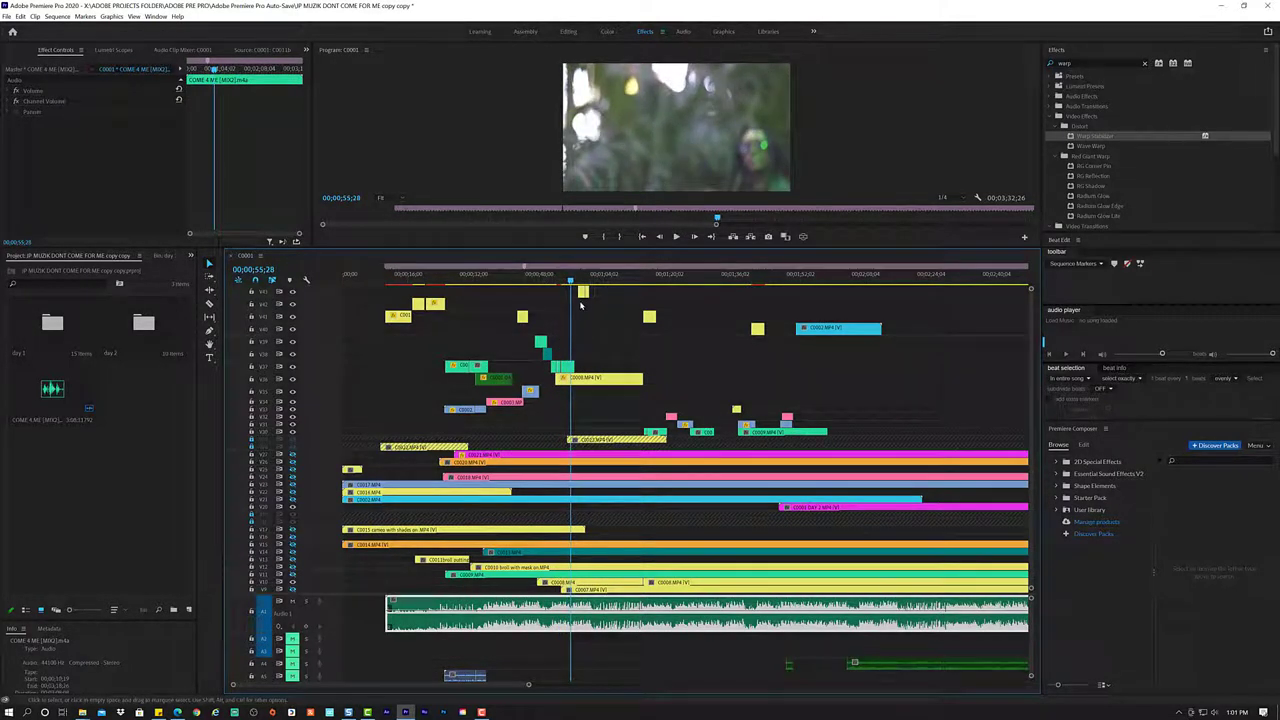
click(557, 285)
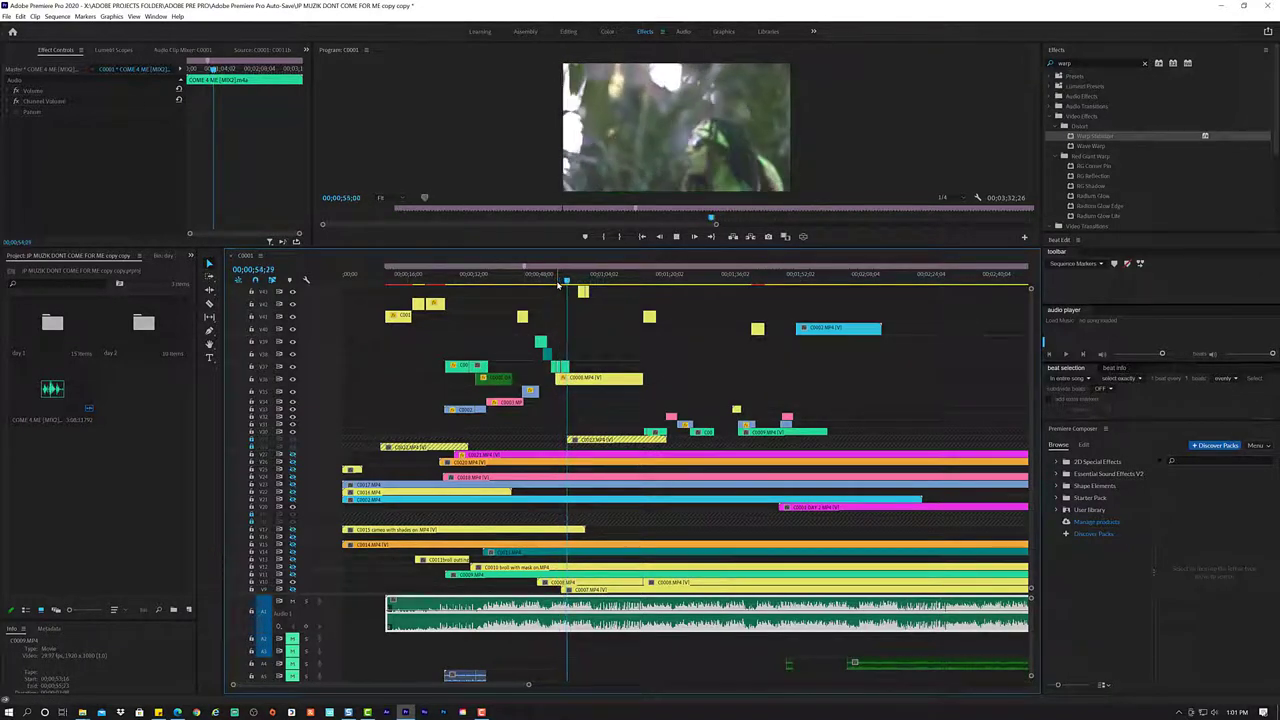
key(space)
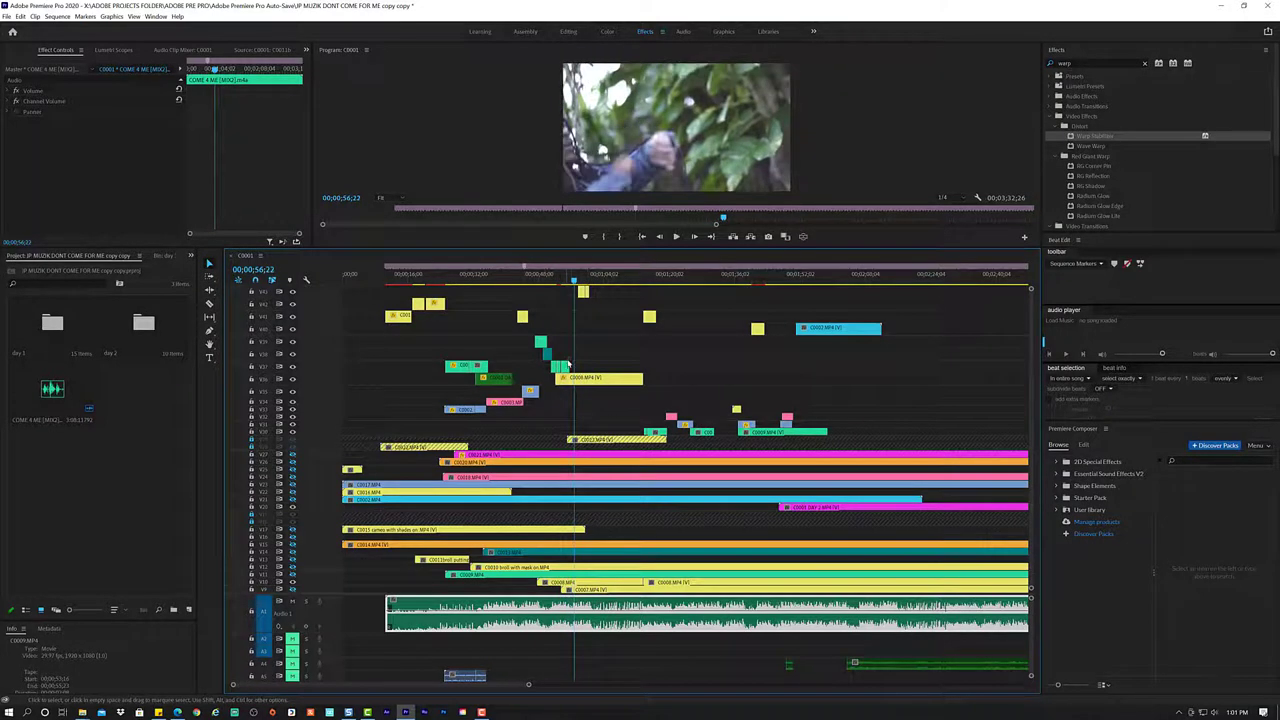
click(570, 378)
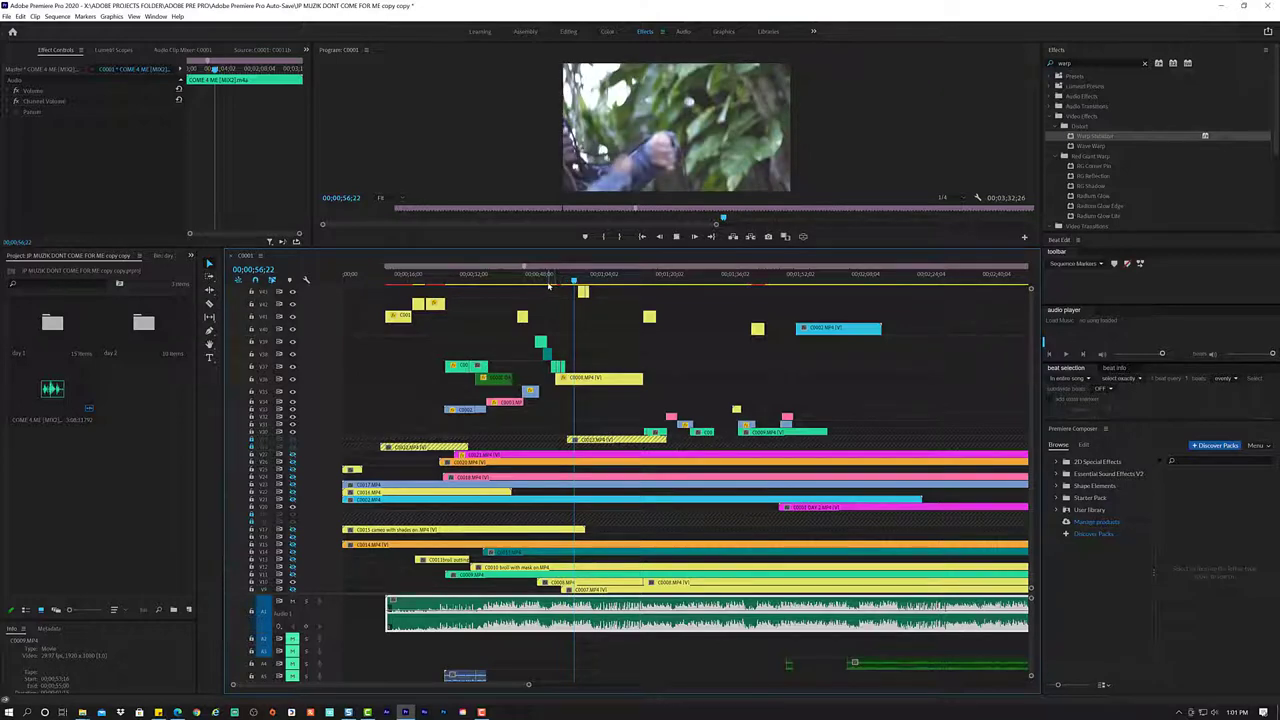
click(548, 285)
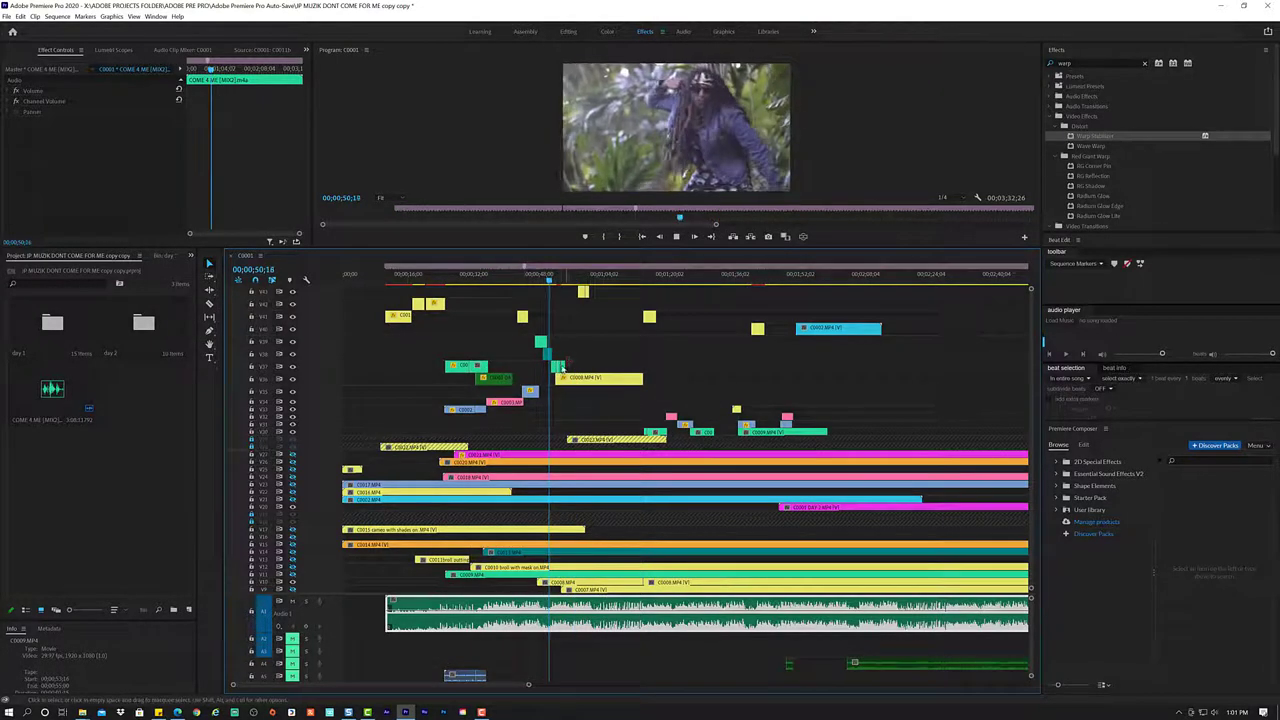
- Zoom the timeline in and extend the top C0010 clip's start left to the playhead
key(equal)
key(equal)
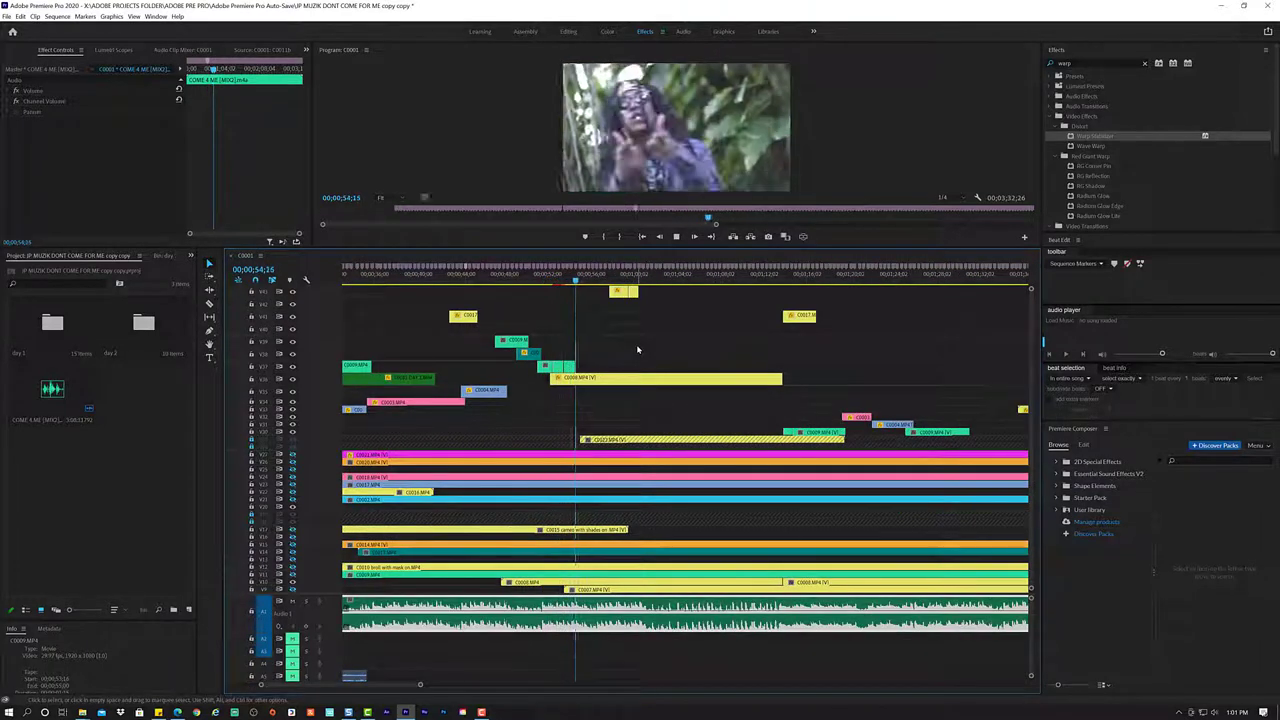
key(space)
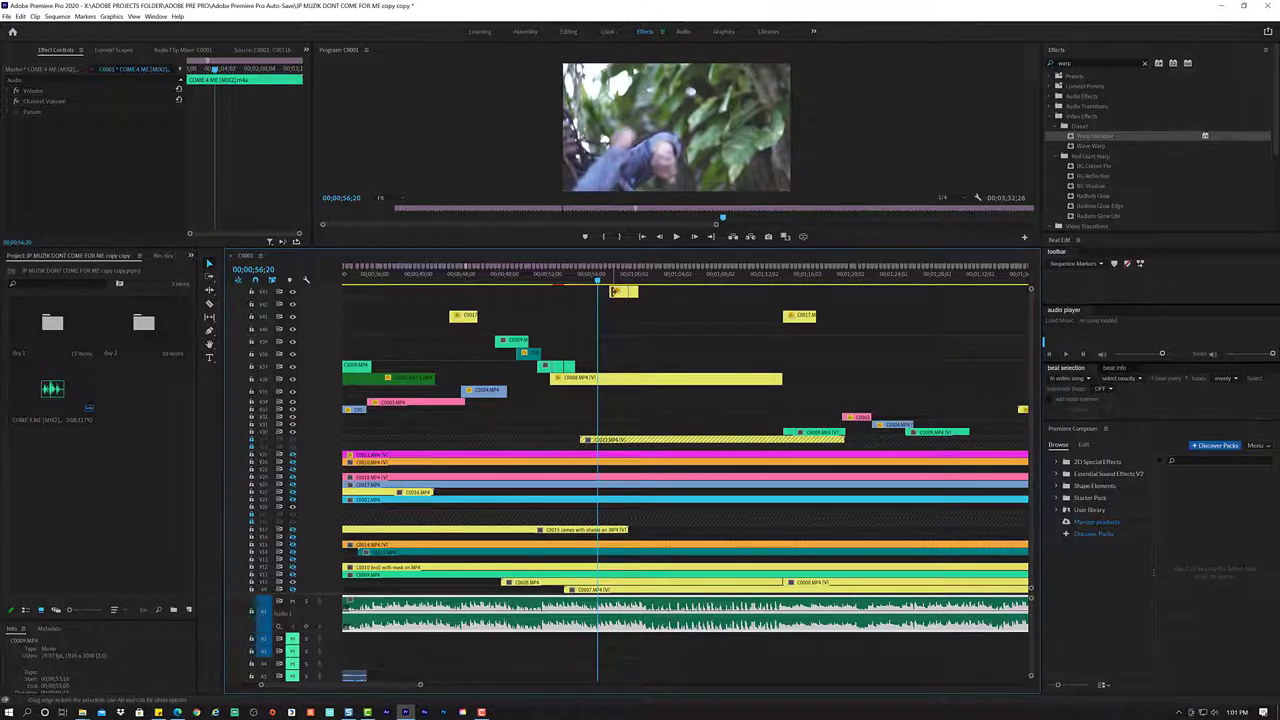
drag(612, 291, 599, 291)
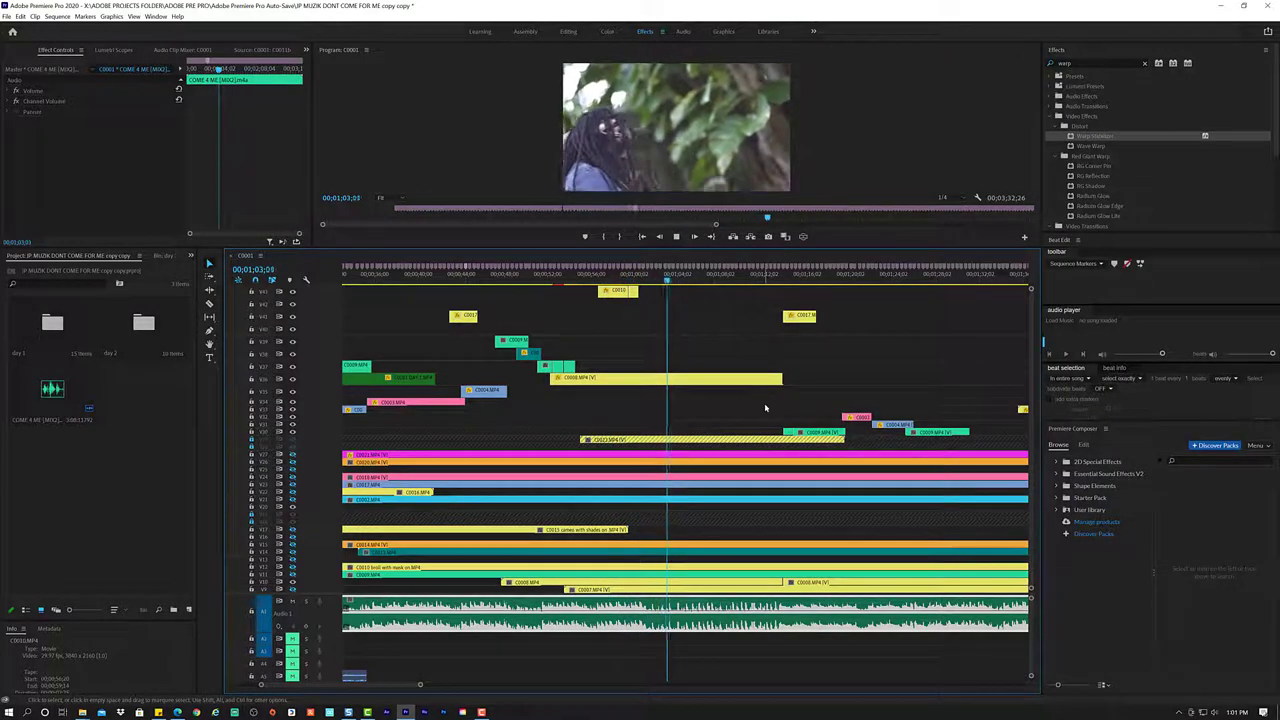
- Try shrinking C0008.MP4 to about 81% scale, undo it, and replay from about 0;59
key(space)
click(668, 381)
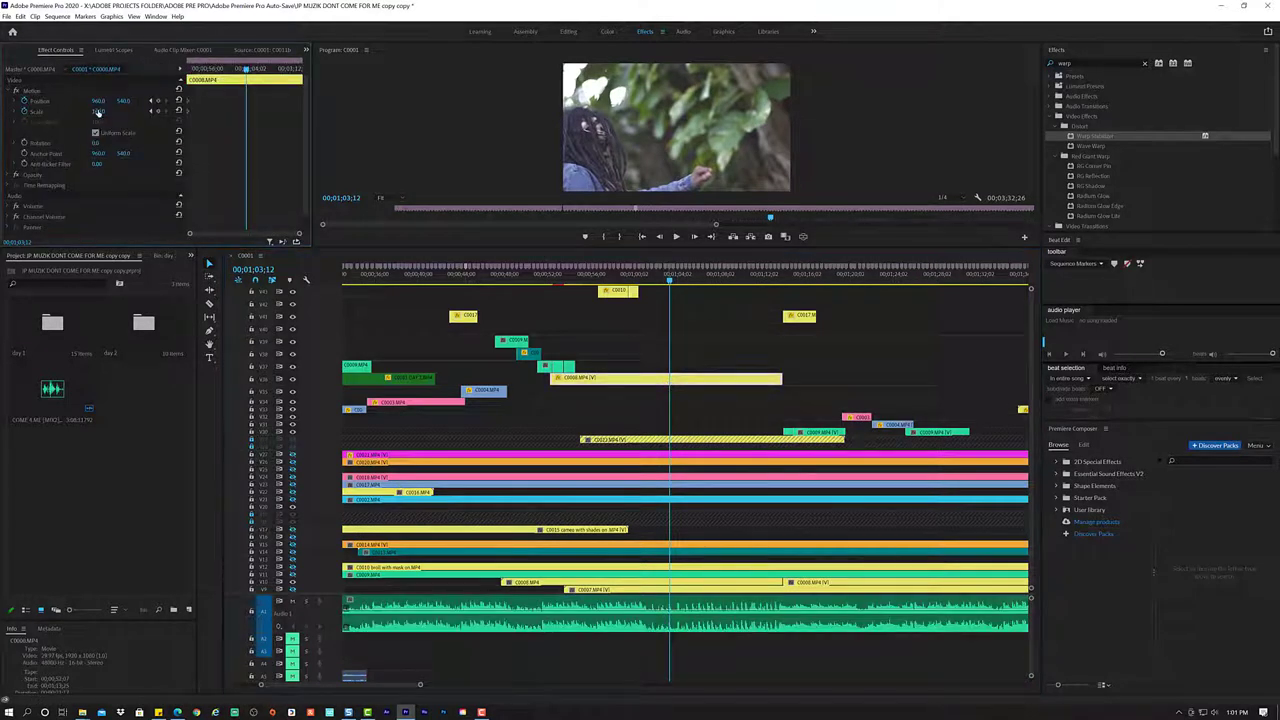
drag(97, 111, 78, 111)
key(ctrl+z)
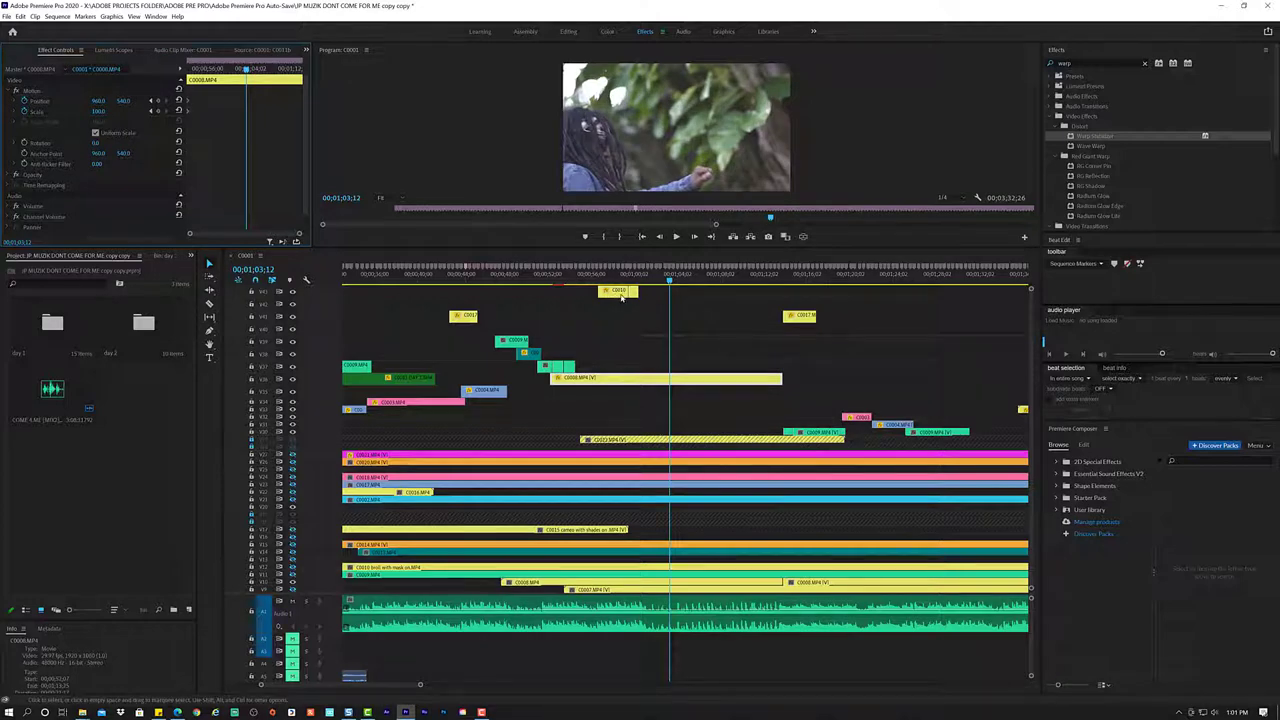
click(630, 270)
key(space)
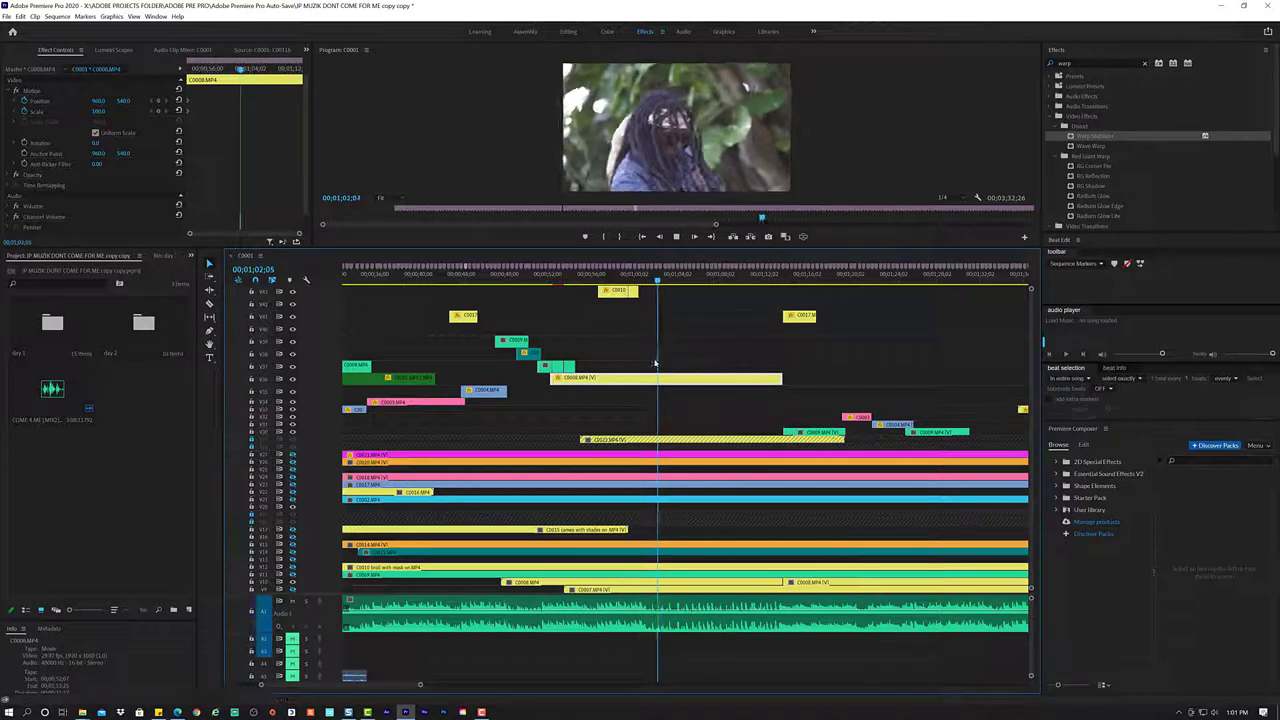
key(space)
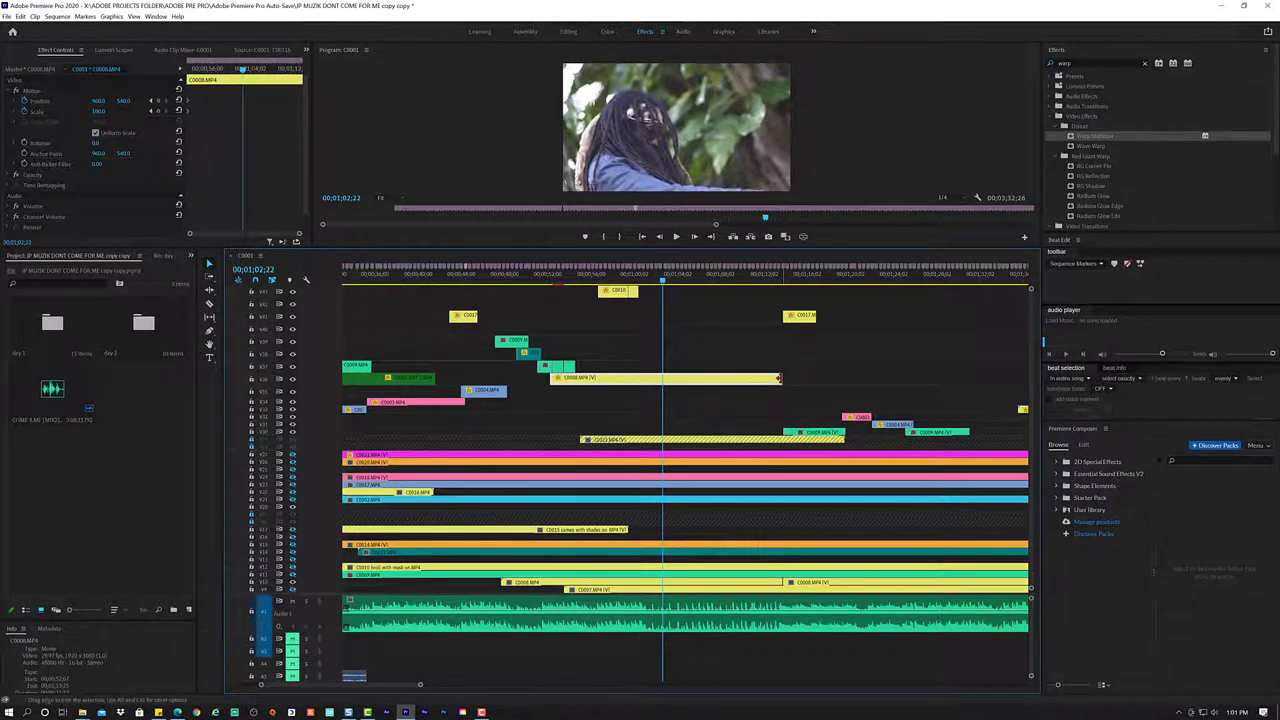
- Trim C0008's end back to the playhead and raise it one track to start there
drag(780, 379, 730, 379)
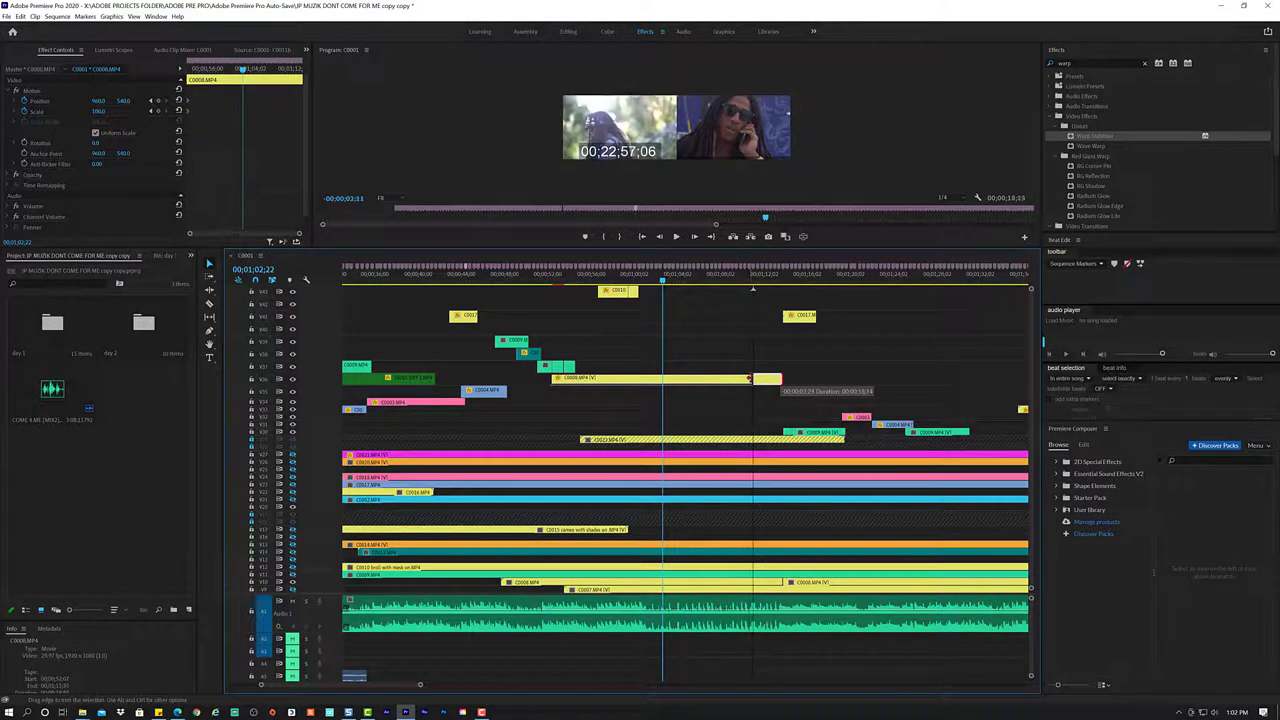
drag(730, 379, 782, 379)
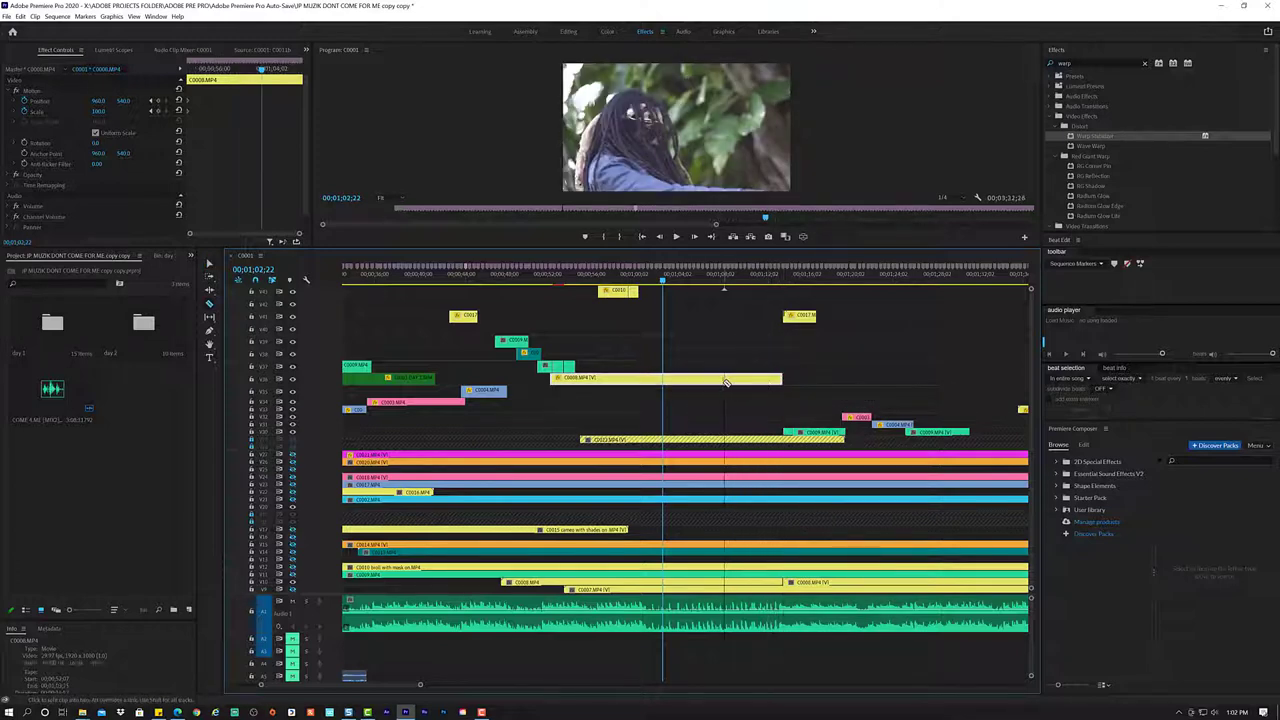
key(ctrl+shift+a)
drag(705, 381, 663, 379)
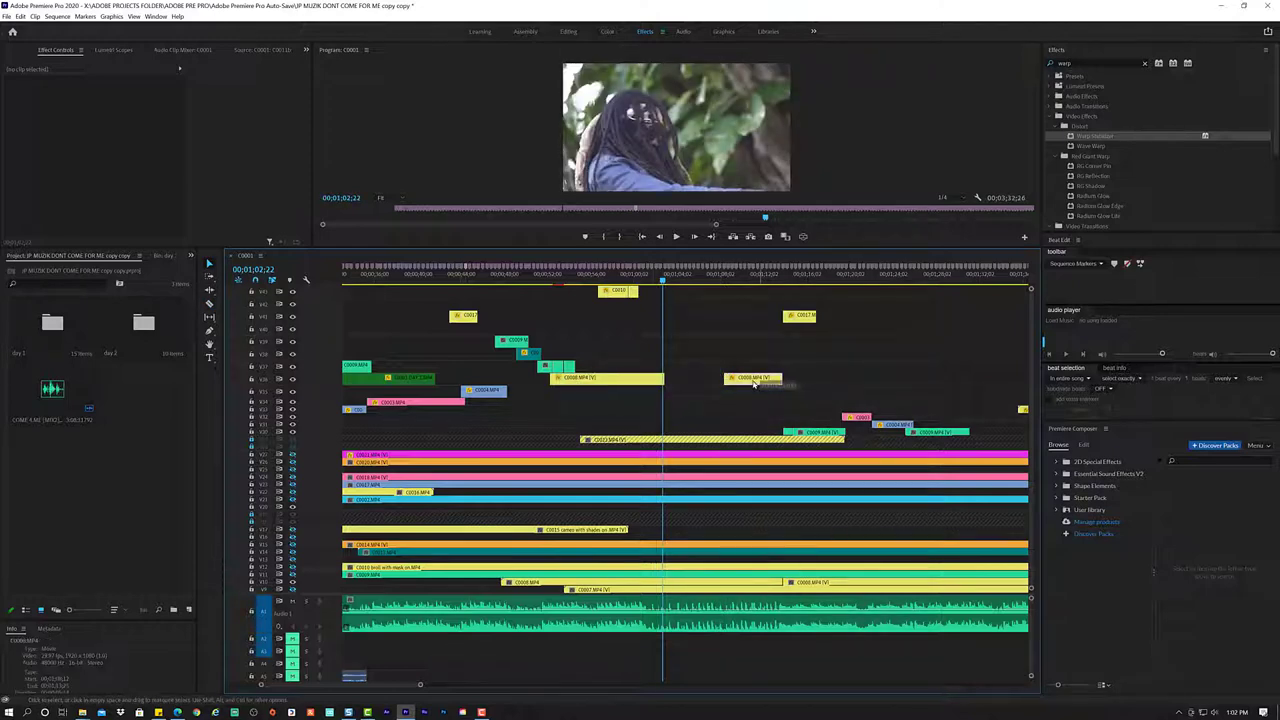
drag(766, 387, 698, 374)
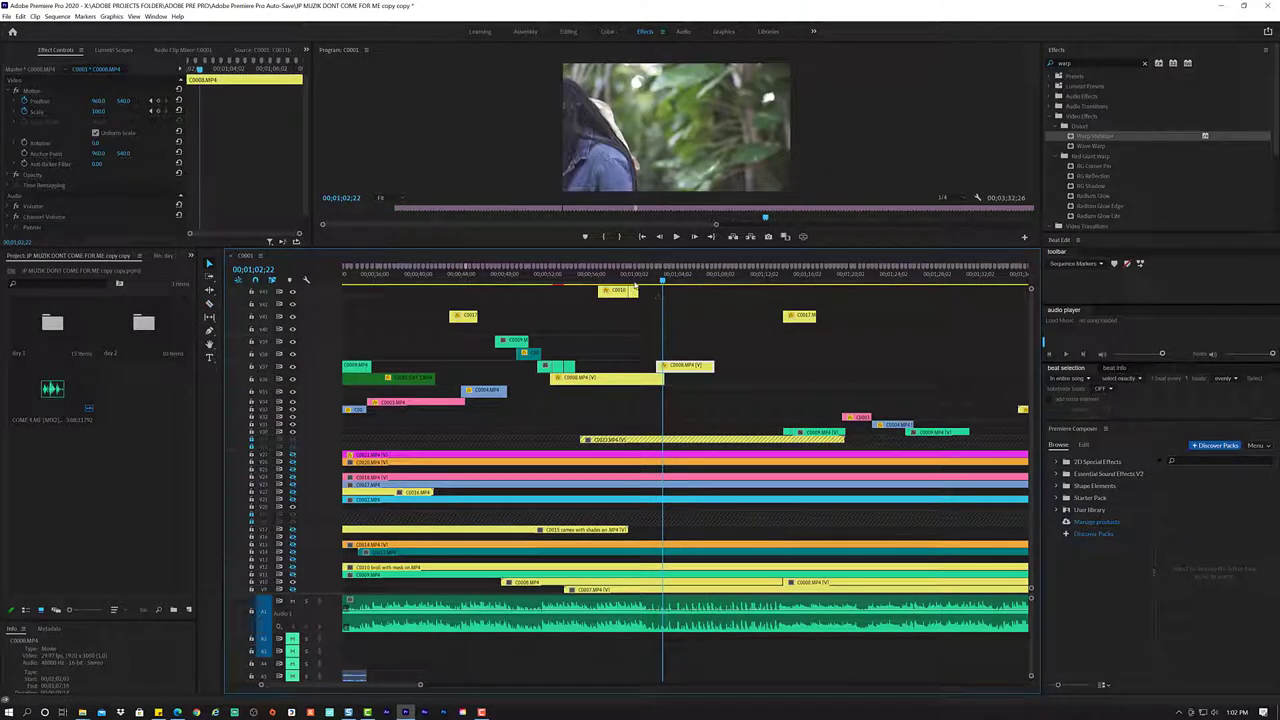
- Trim the raised C0008 clip's end shorter and replay the edit
key(shift+k)
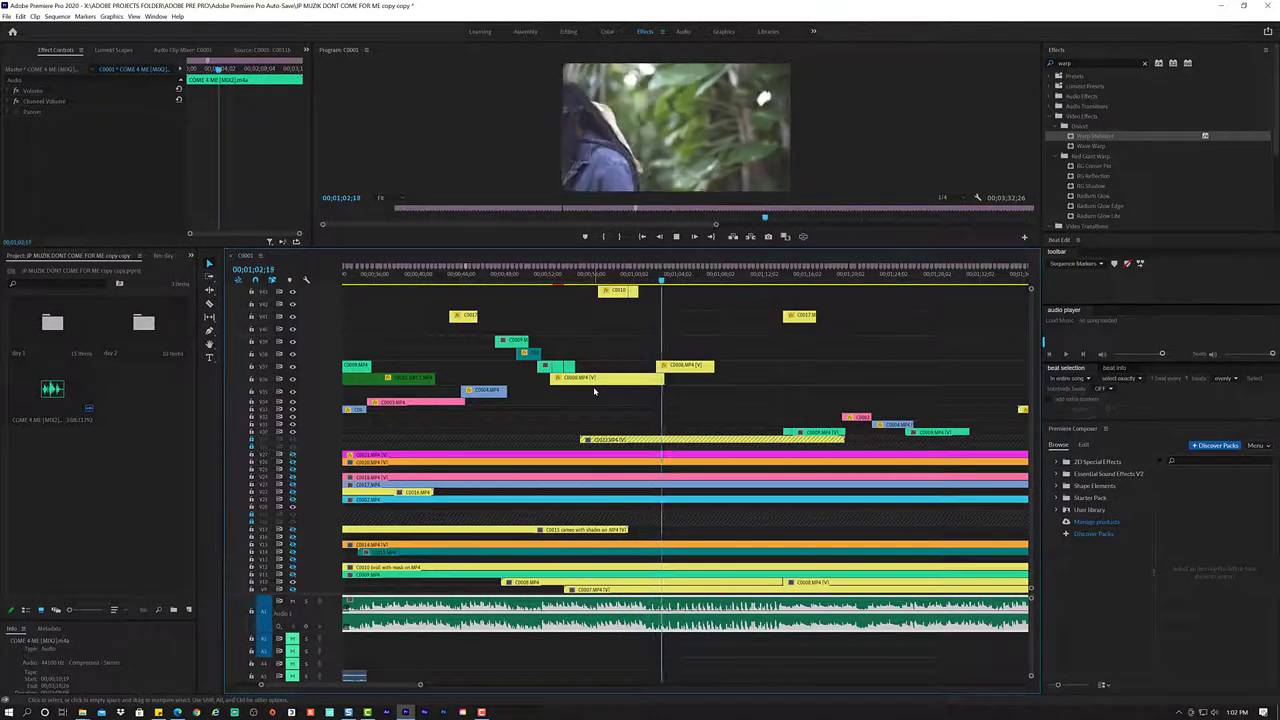
key(space)
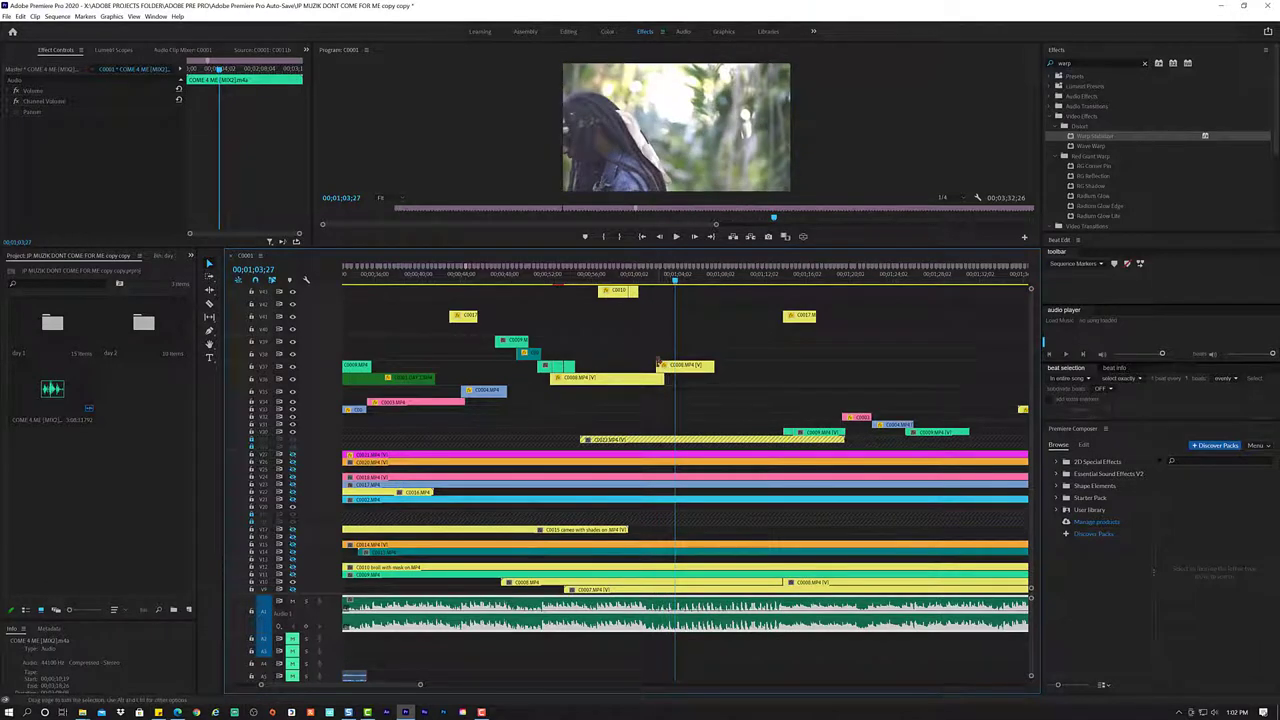
drag(666, 363, 652, 366)
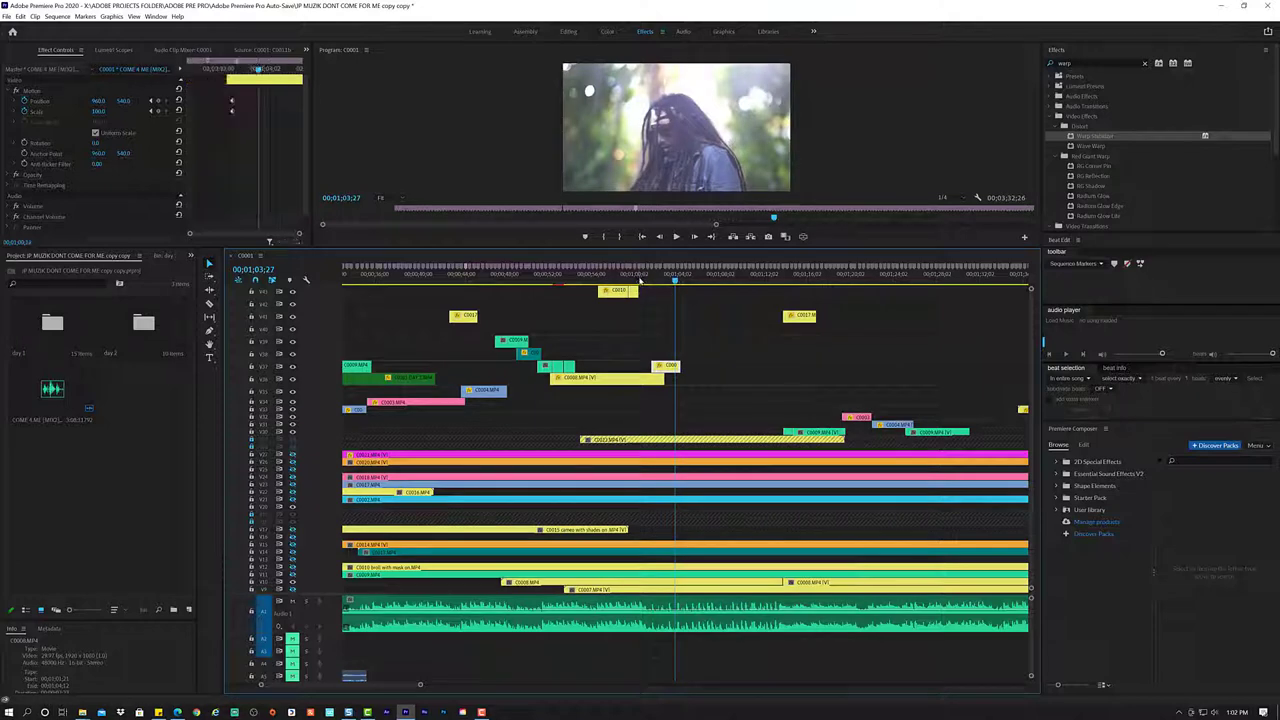
click(637, 274)
key(space)
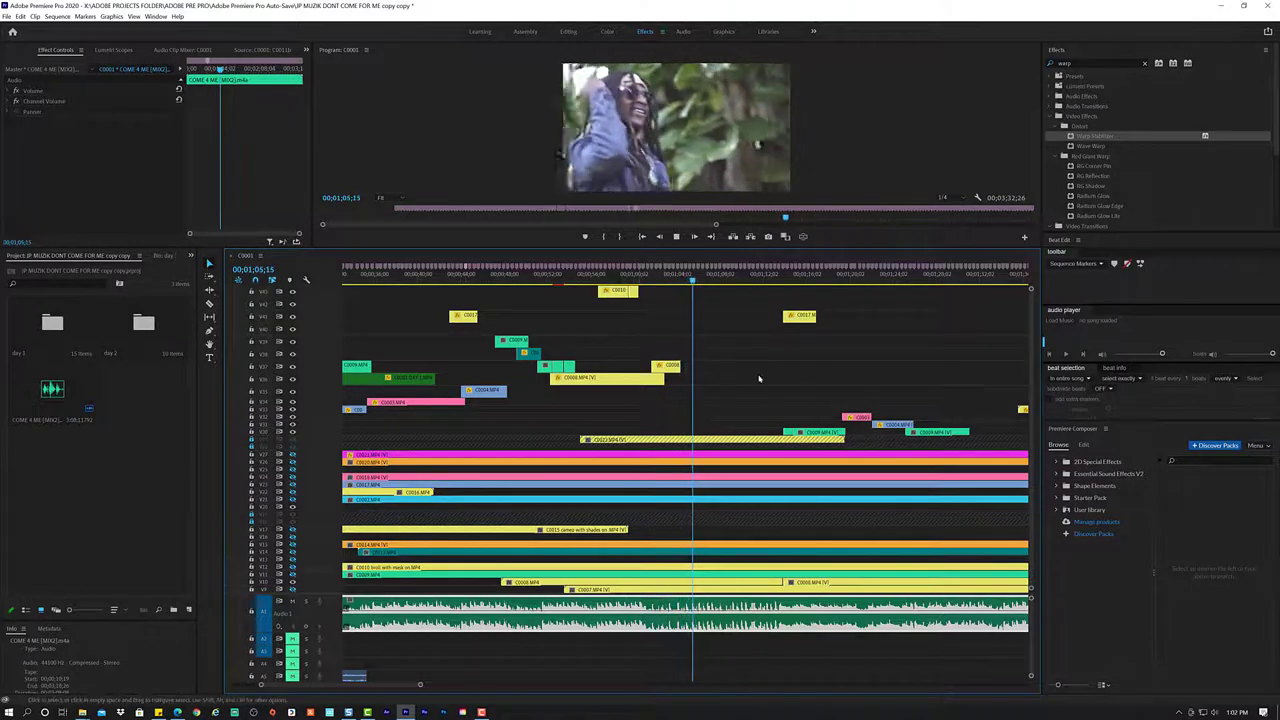
key(space)
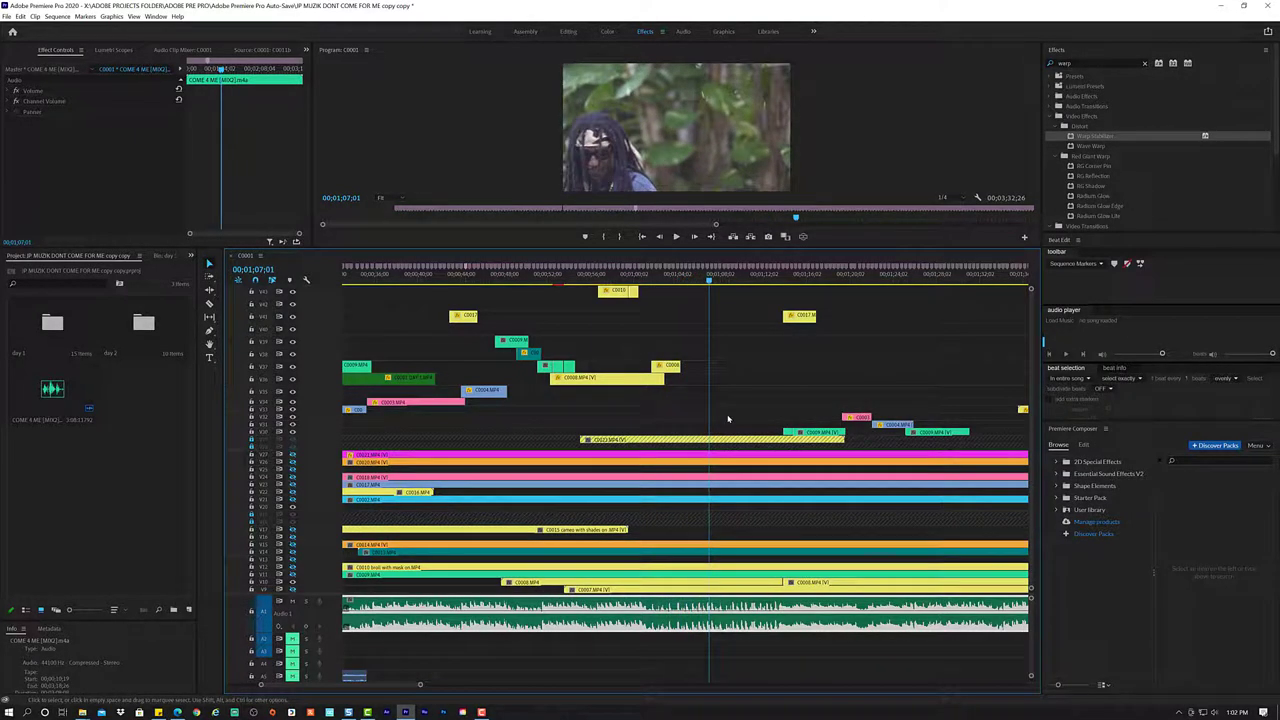
- Review the cut section again from around 00;56;08
key(space)
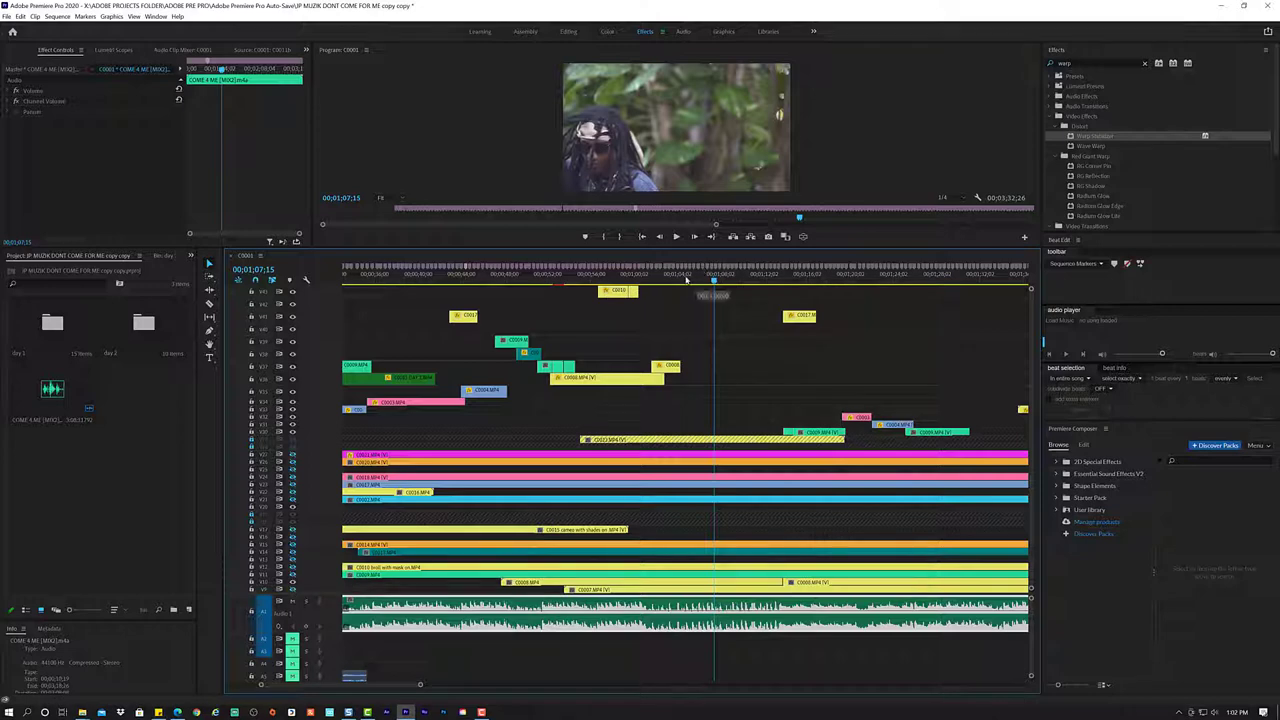
click(670, 280)
key(space)
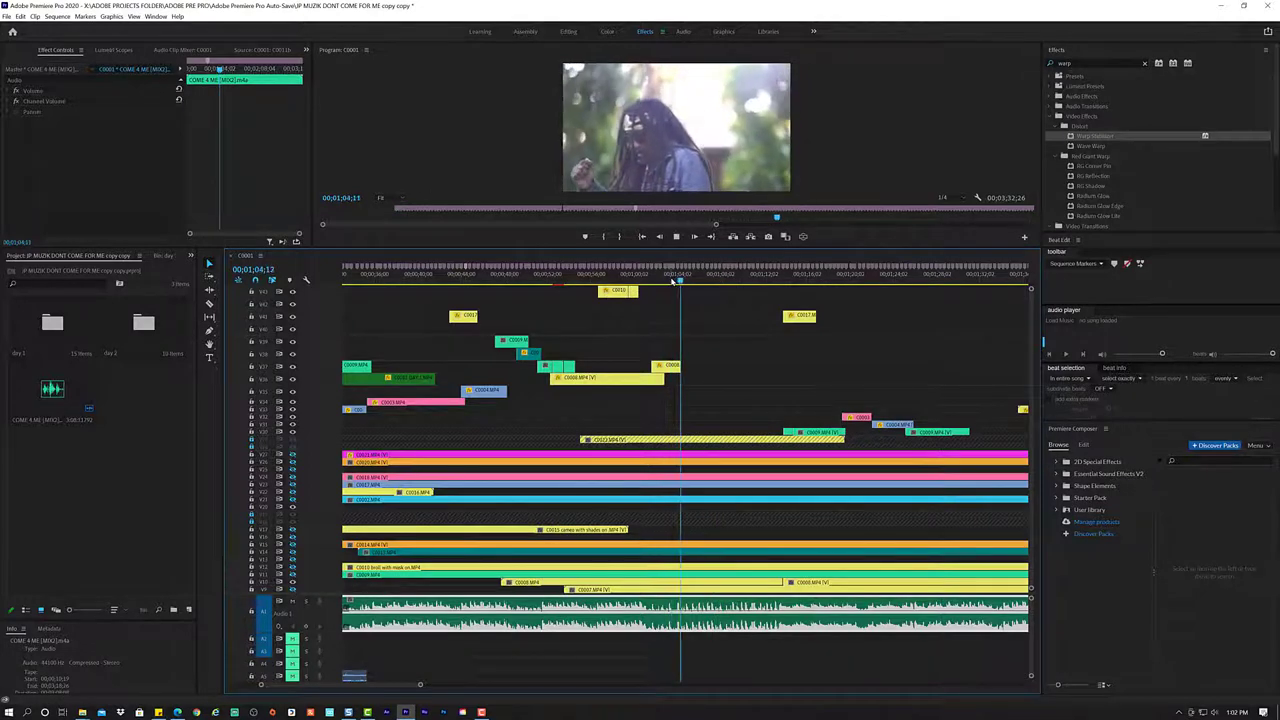
key(space)
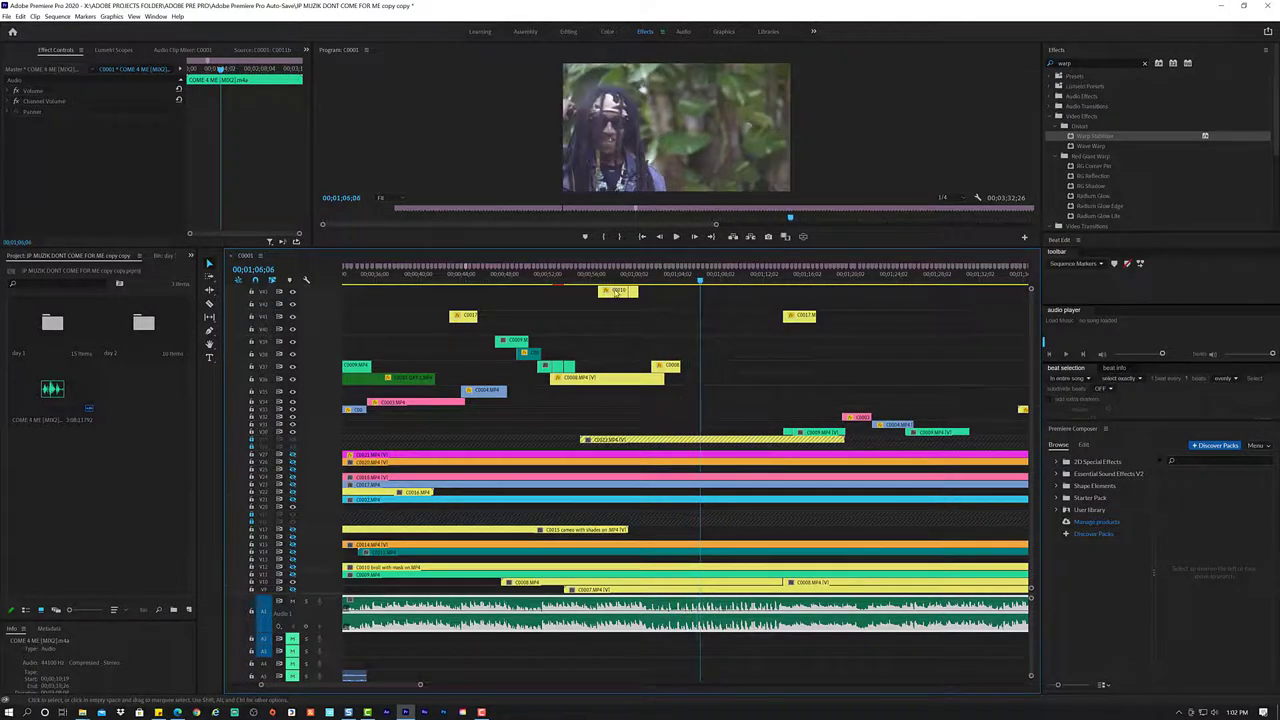
click(595, 281)
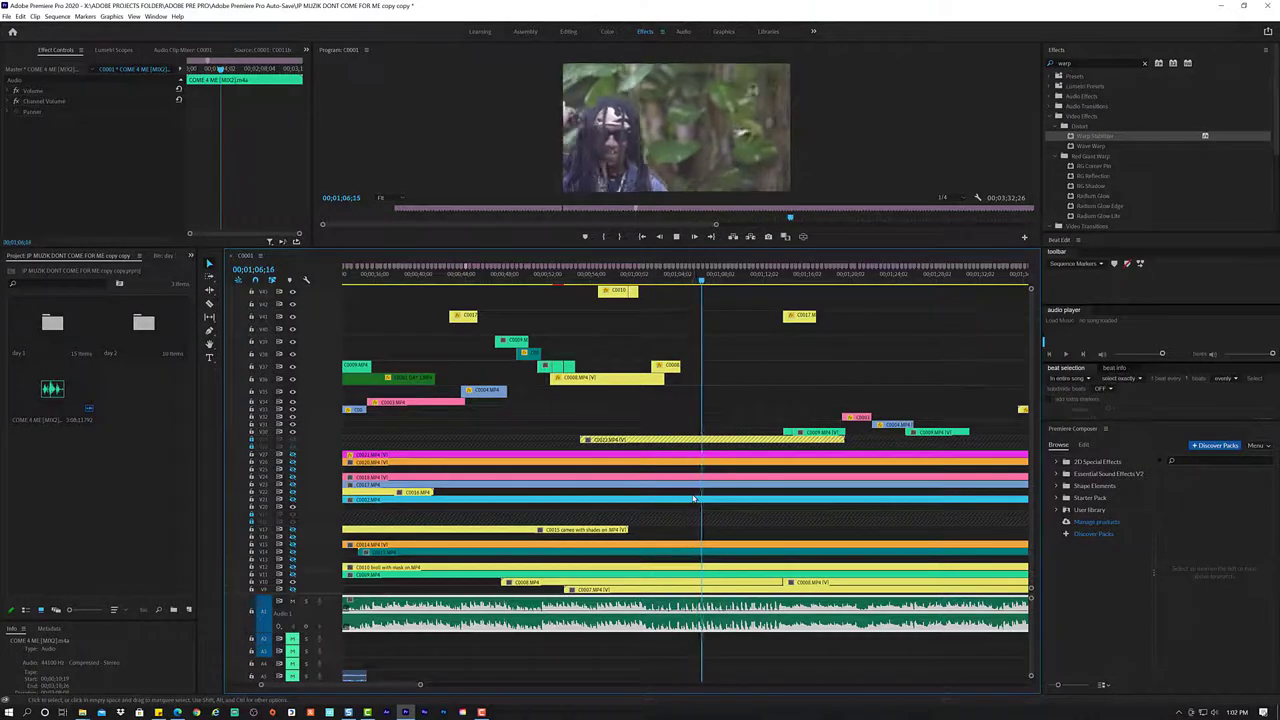
key(space)
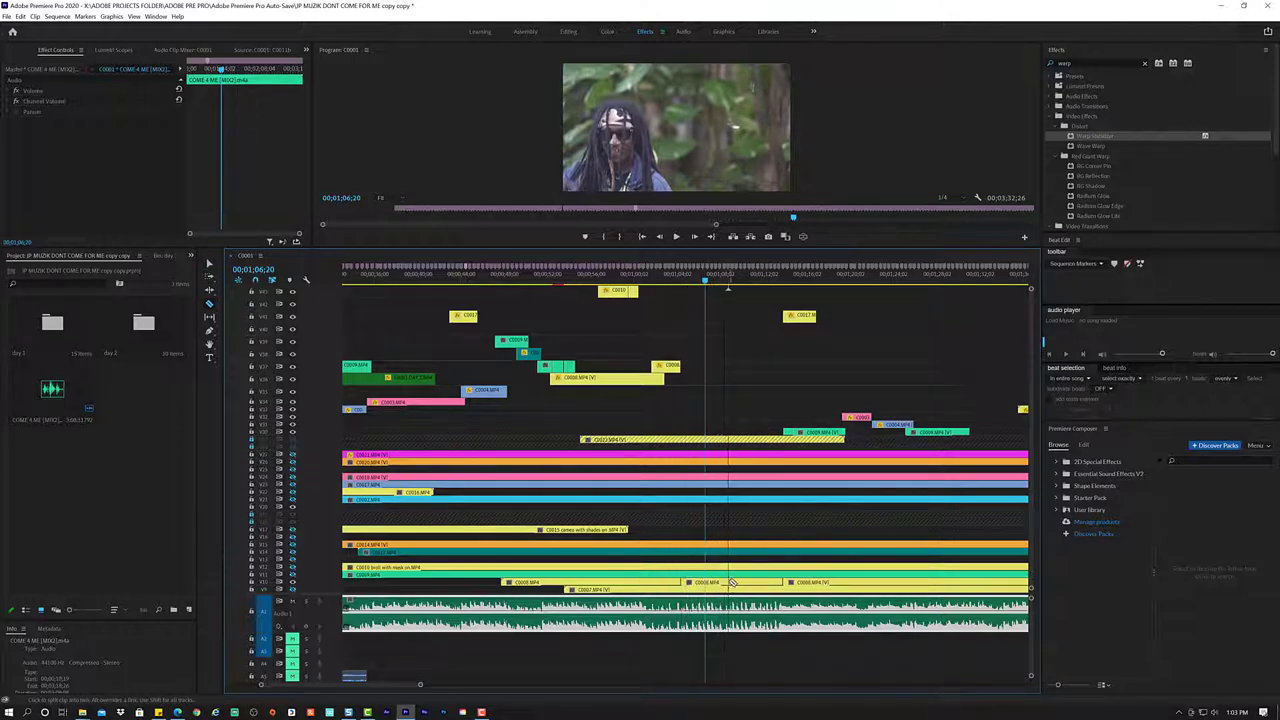
- Lift the split C0008 piece from the bottom track to an upper track and trim its end shorter
click(715, 584)
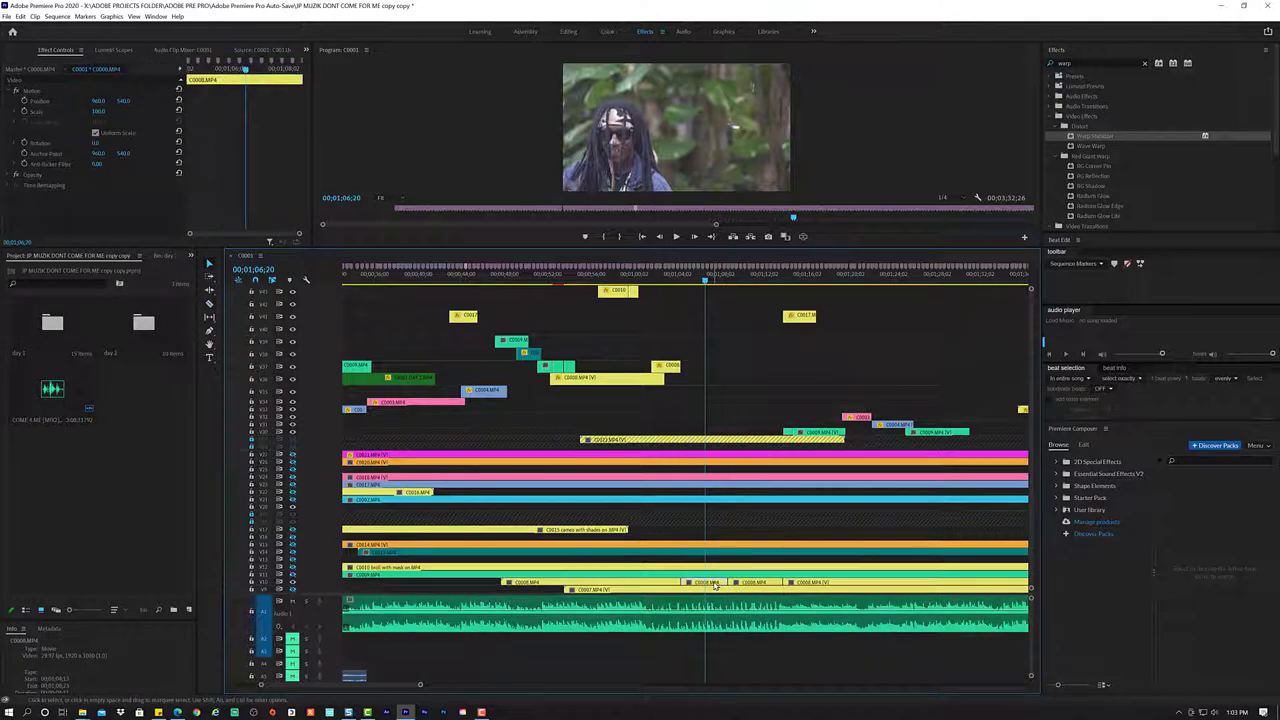
drag(710, 545, 708, 358)
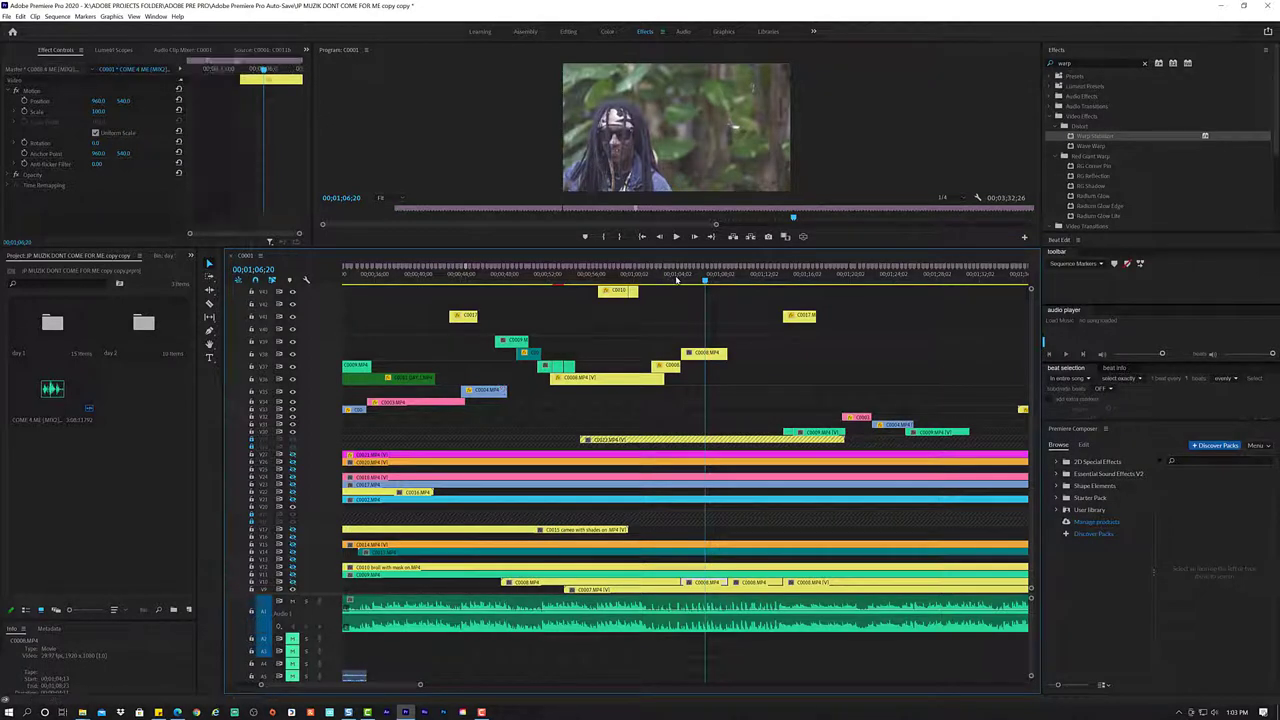
click(674, 280)
key(space)
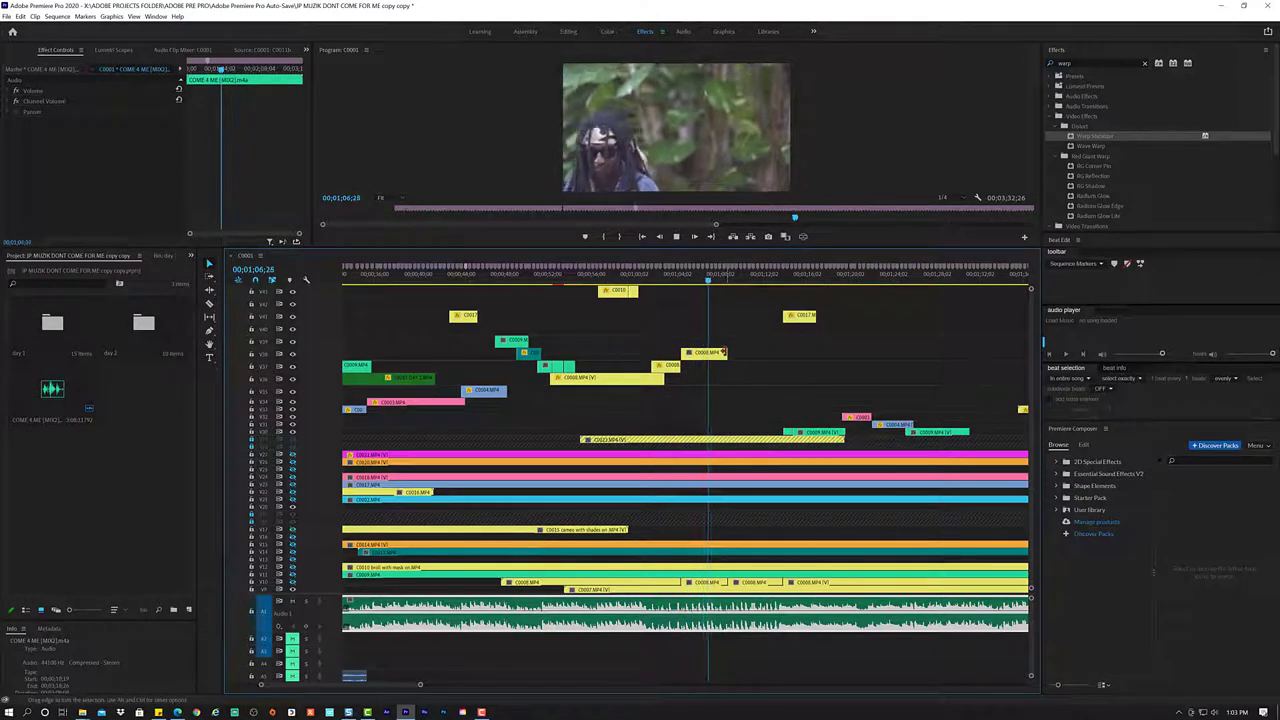
drag(722, 352, 701, 352)
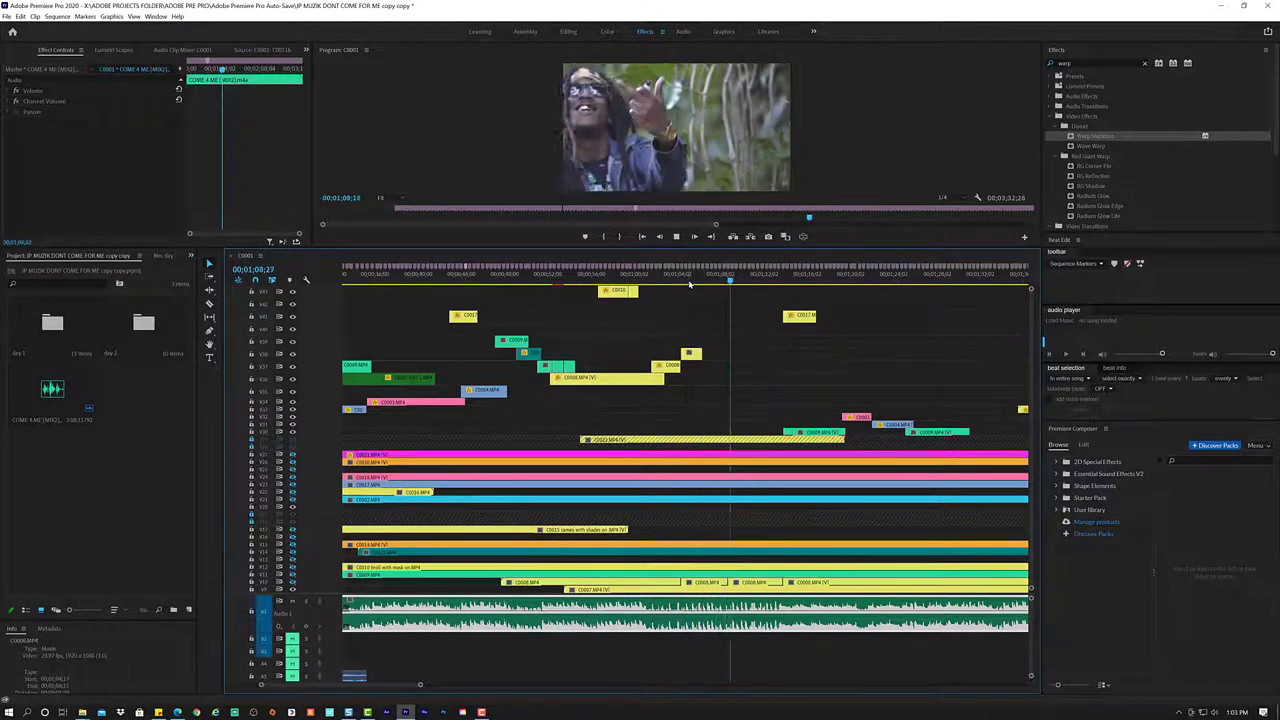
click(687, 281)
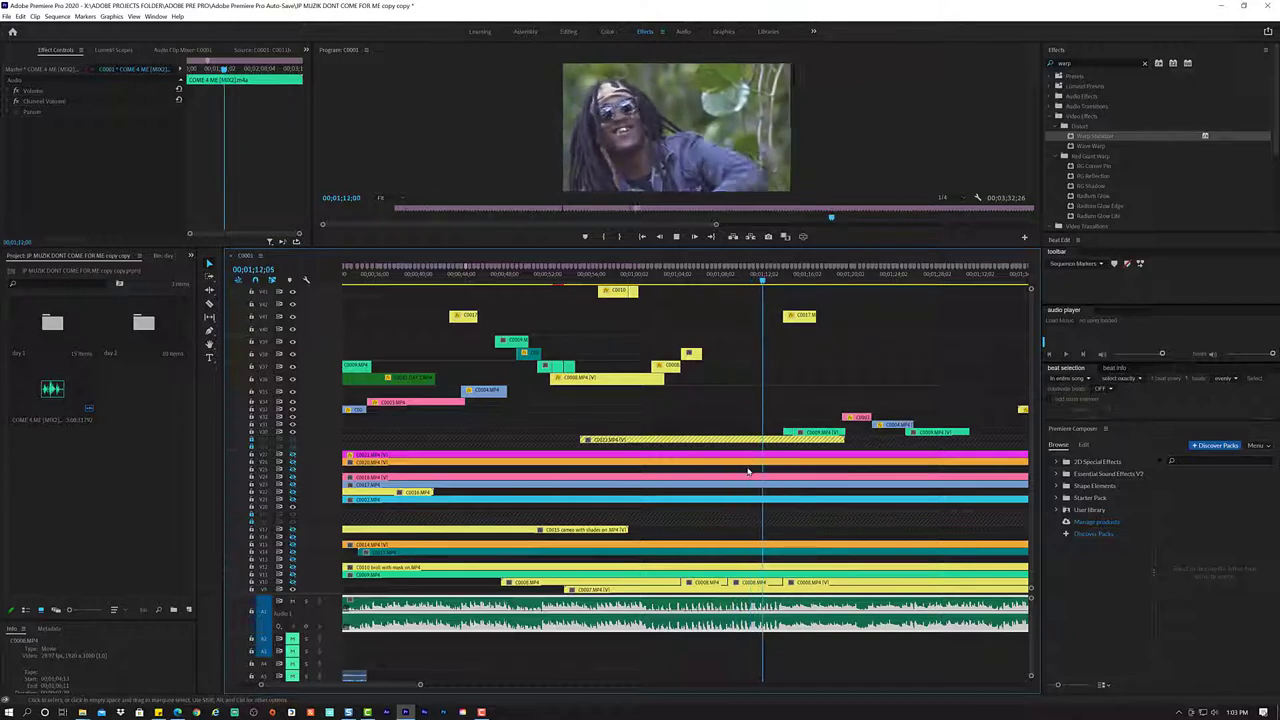
key(space)
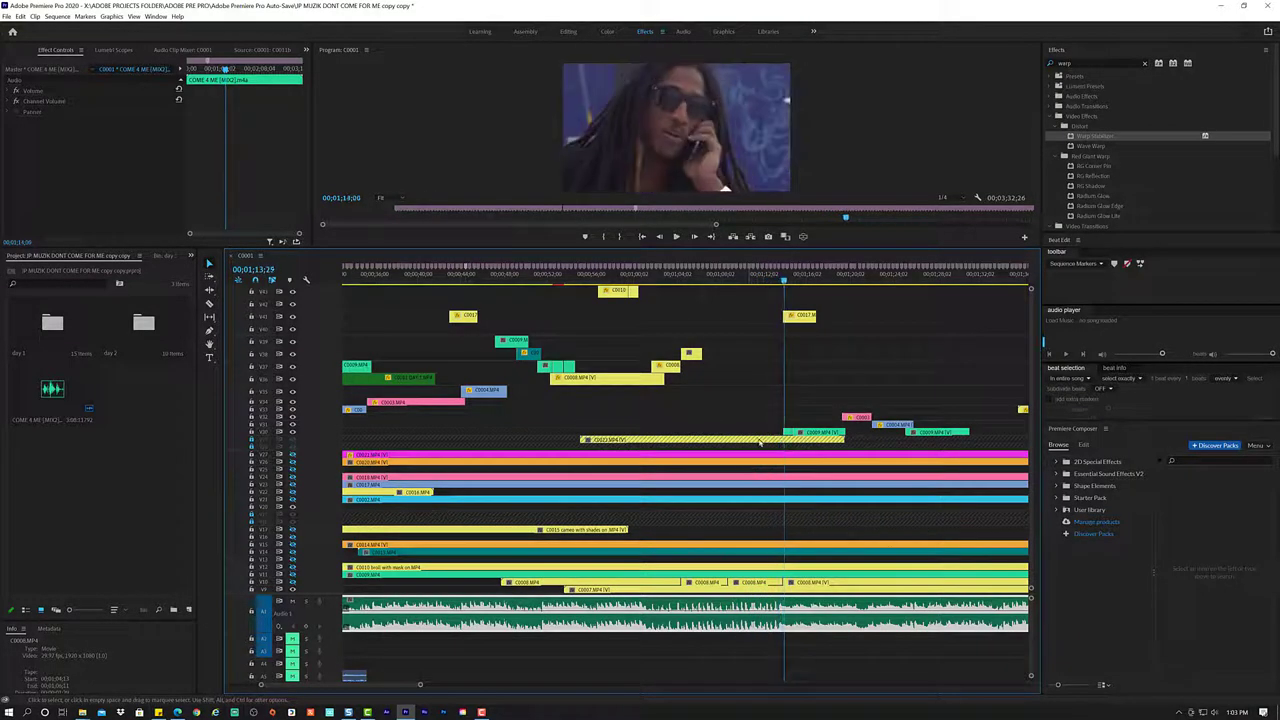
drag(769, 280, 752, 281)
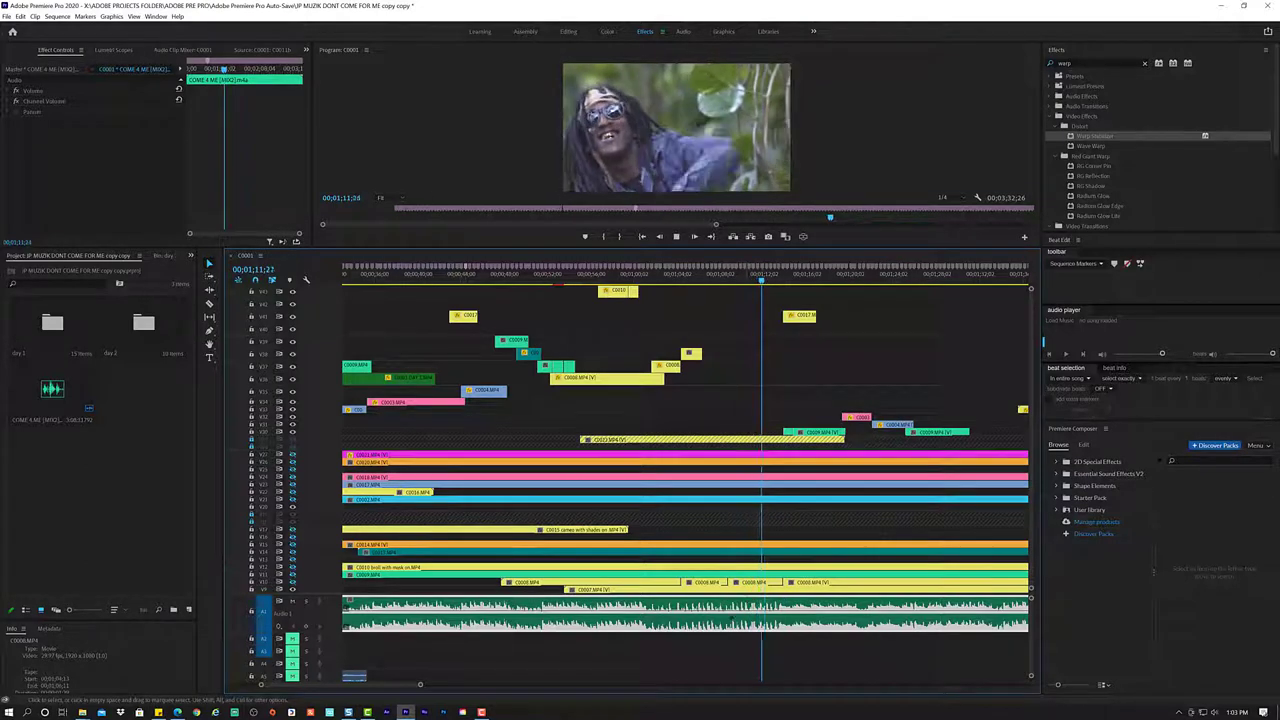
- Razor the bottom-track C0007 clip near 00;00;53;13 and move the cut piece up a track
click(562, 279)
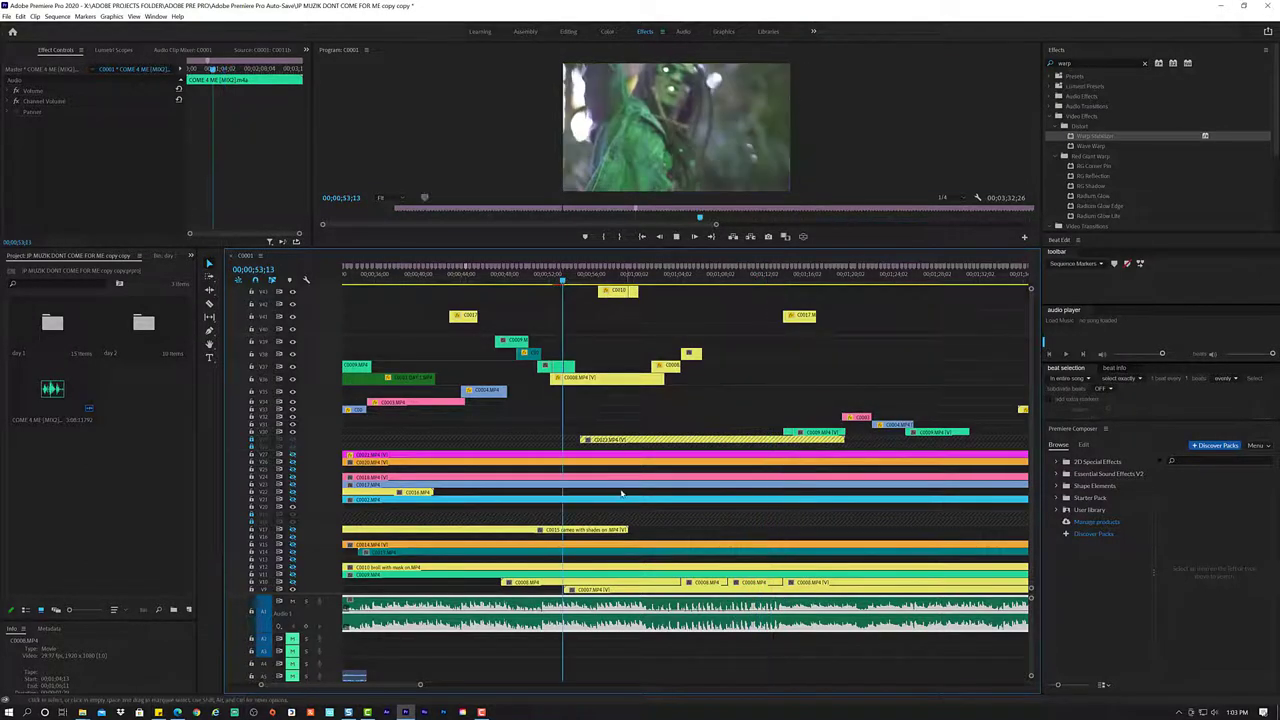
click(630, 591)
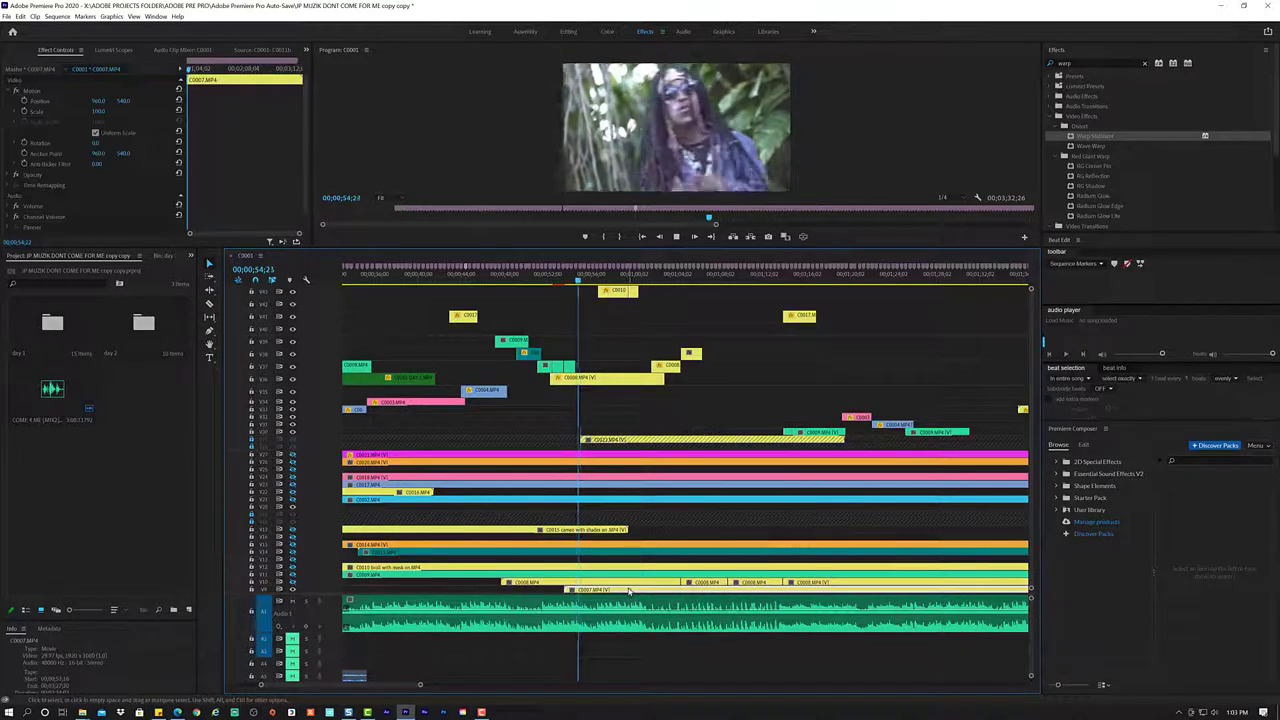
key(c)
shift+click(634, 590)
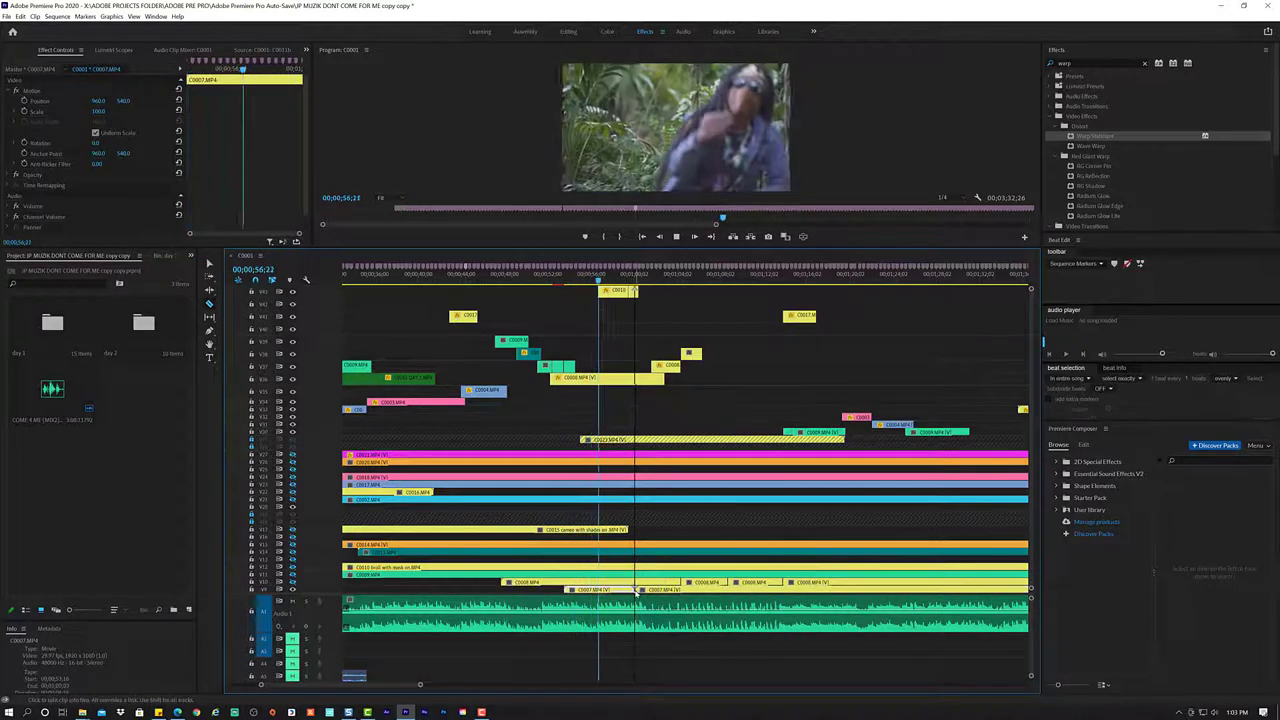
key(v)
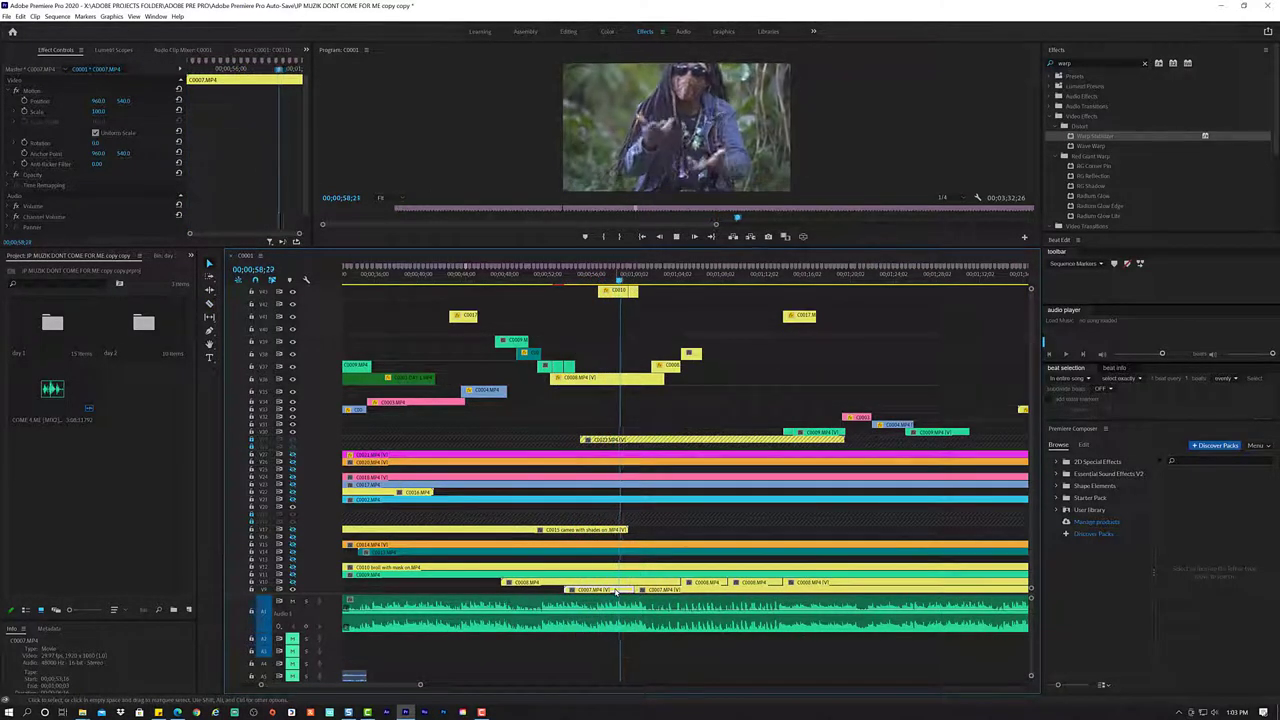
drag(606, 591, 606, 328)
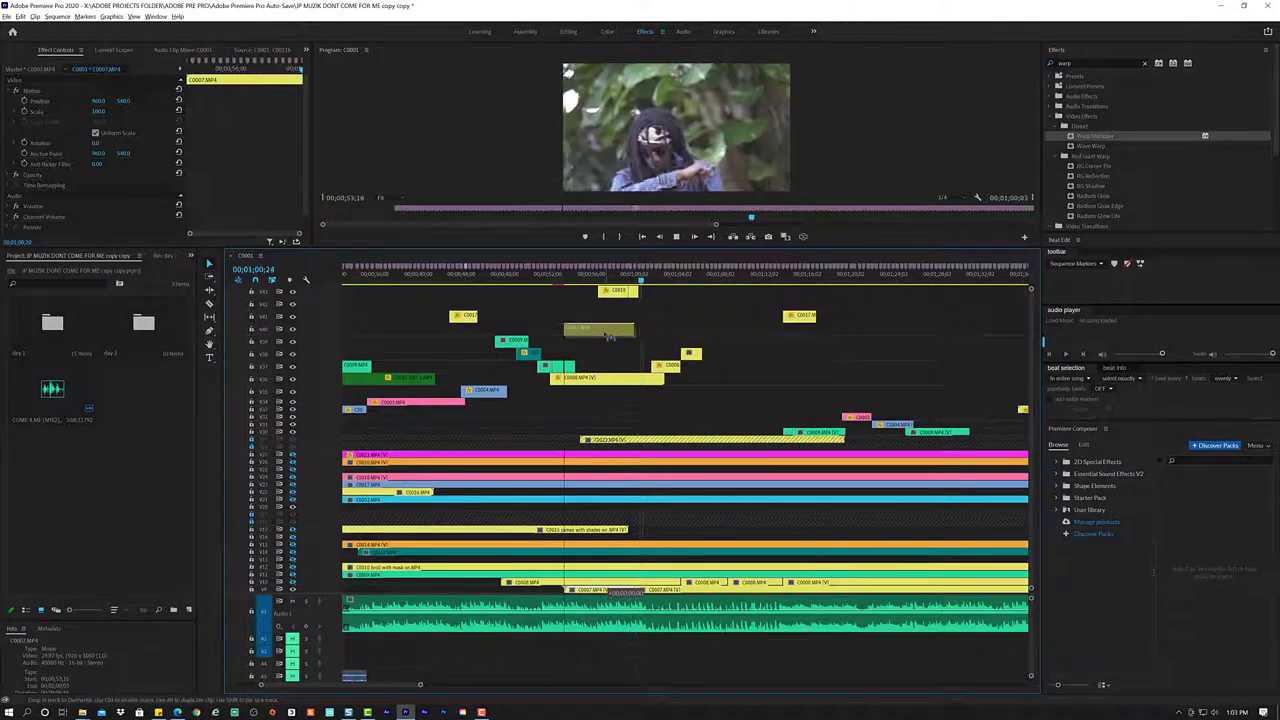
key(Up)
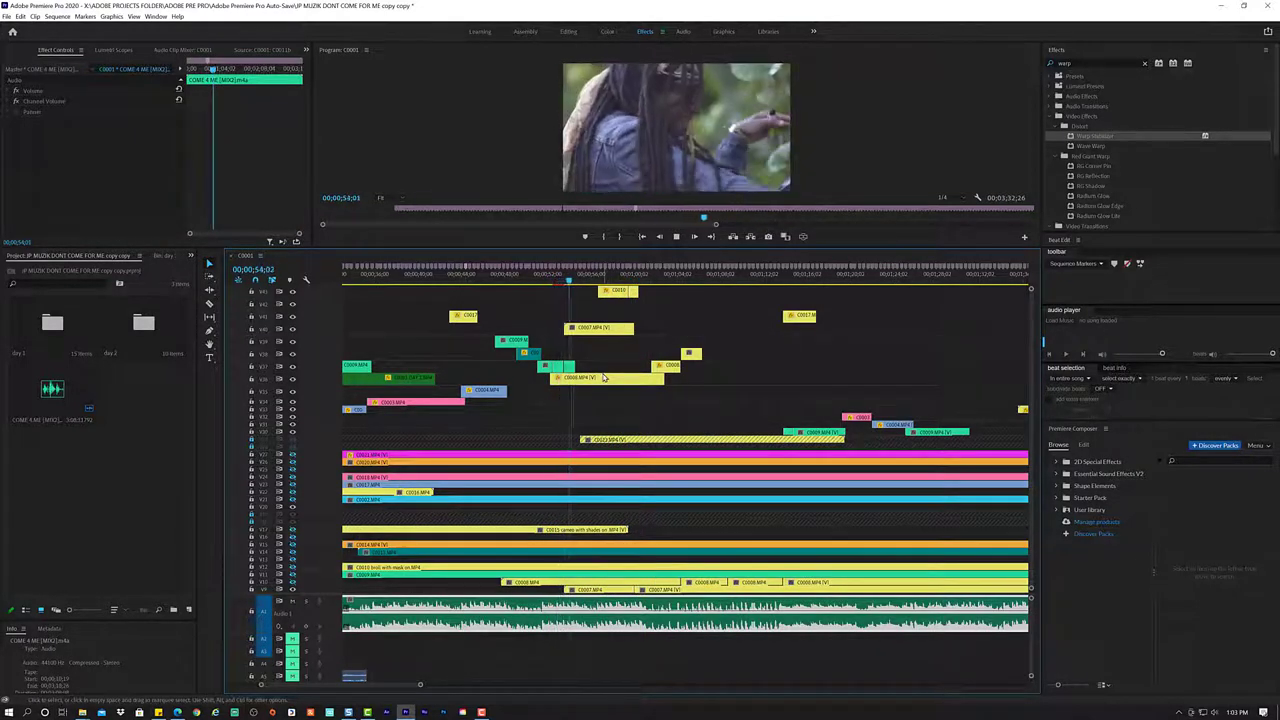
key(space)
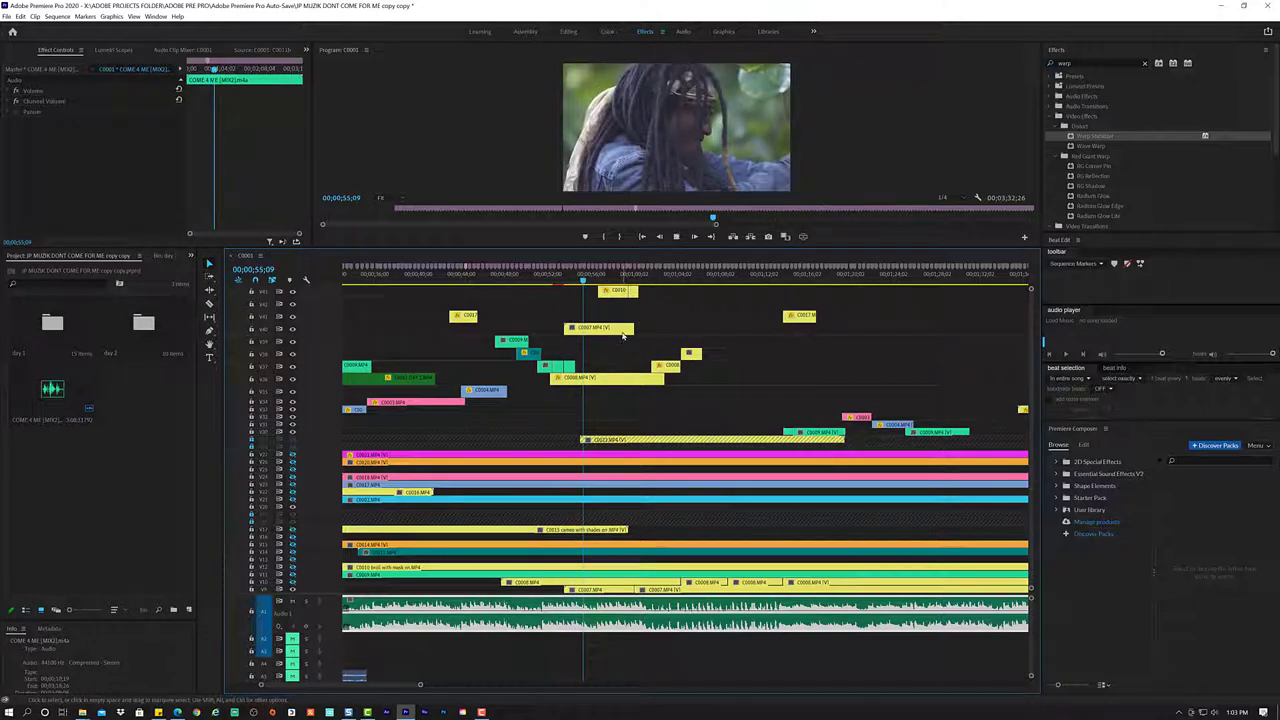
- Review the raised C0007 clip, shorten its end, then delete it
click(622, 336)
key(space)
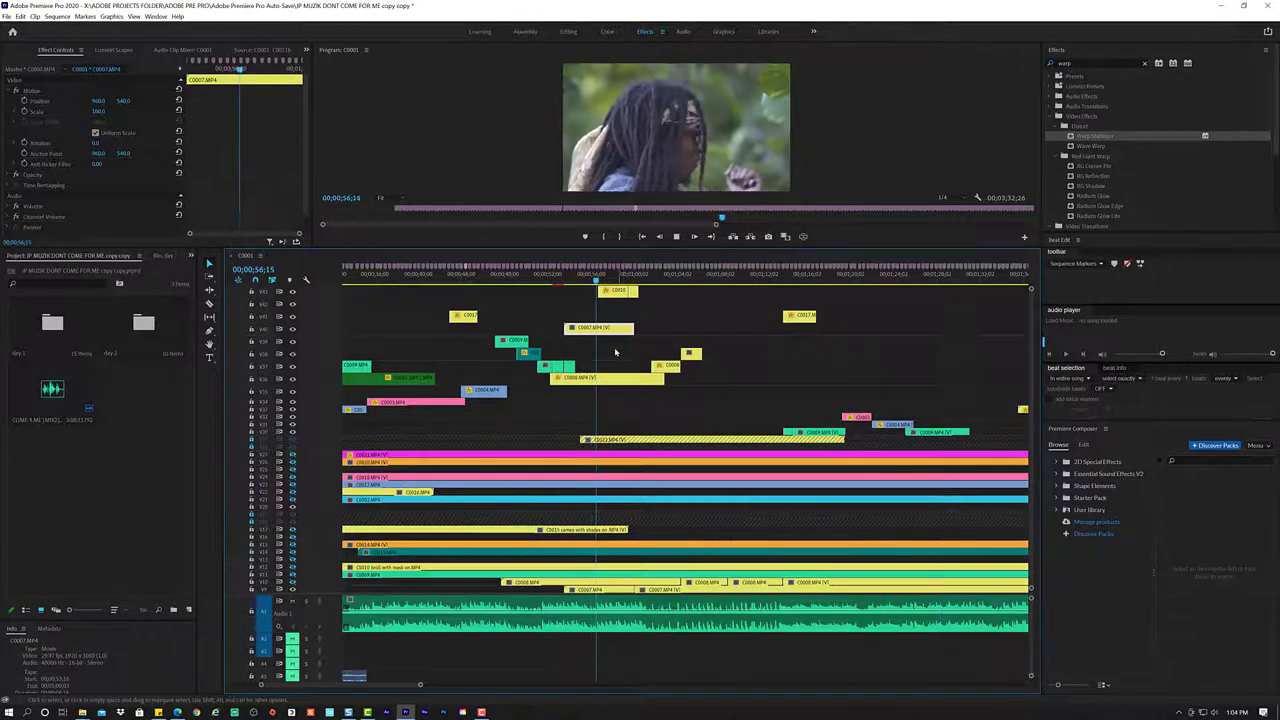
key(space)
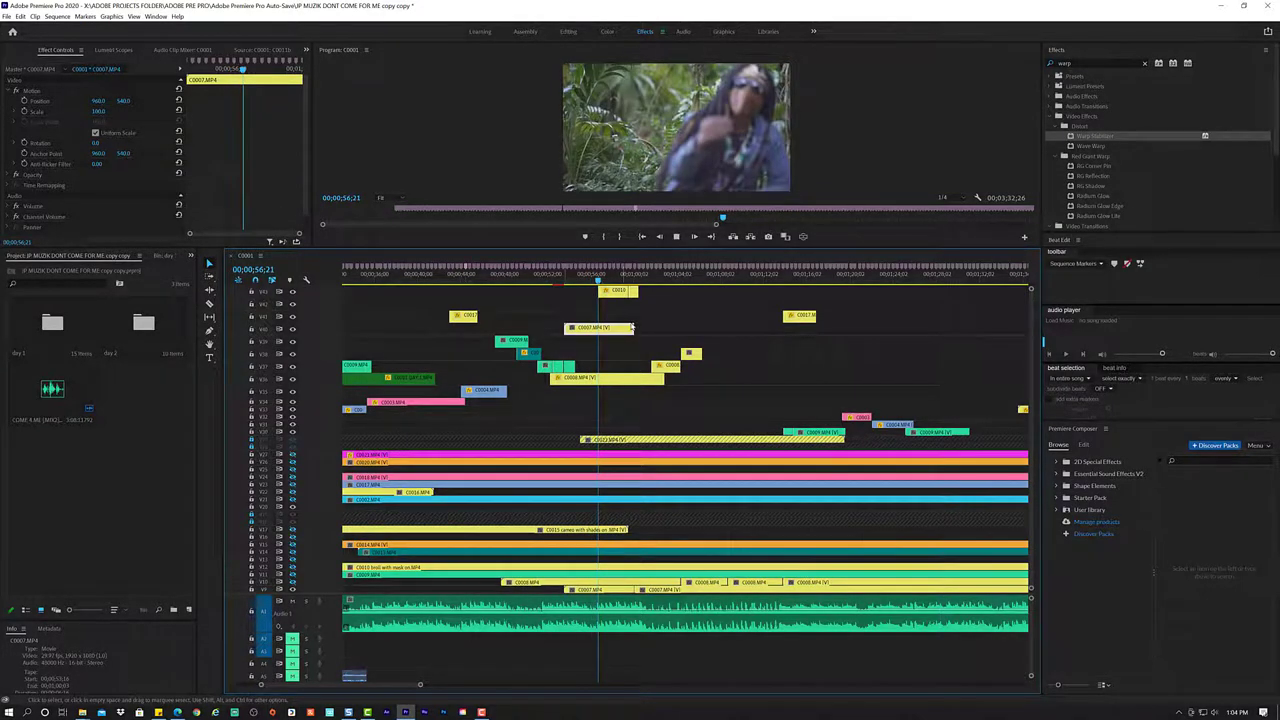
key(Up)
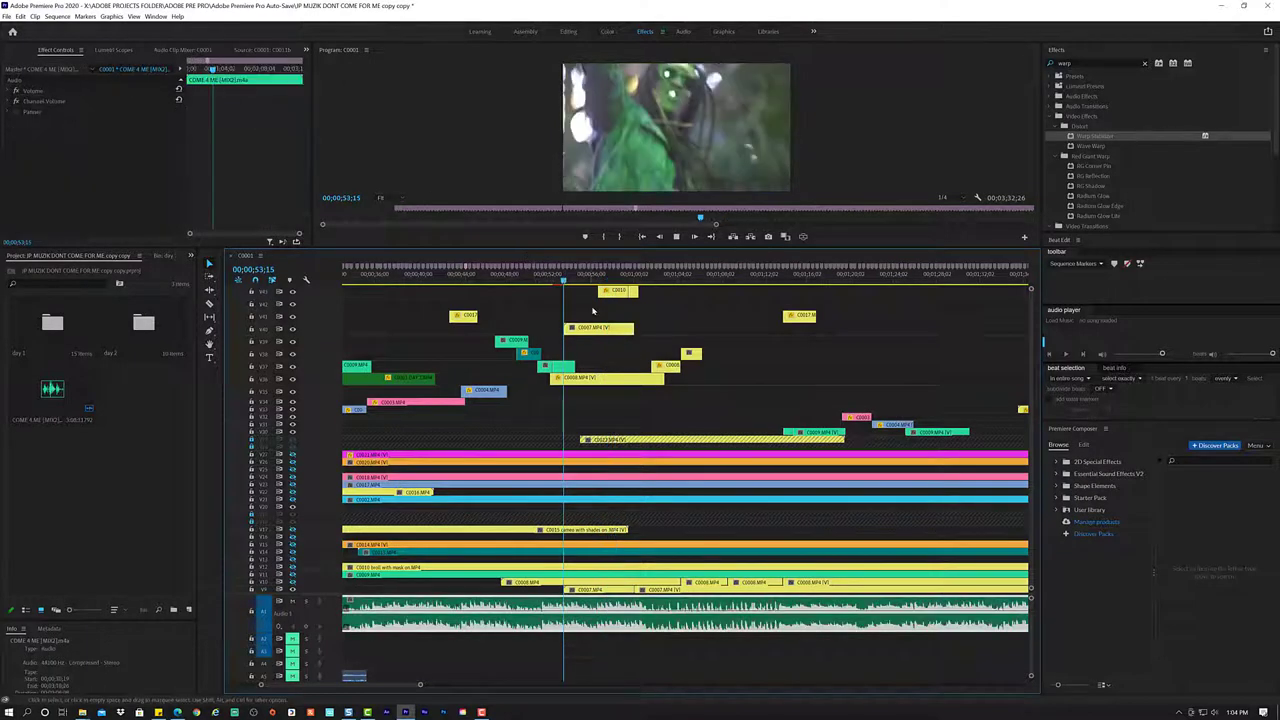
key(space)
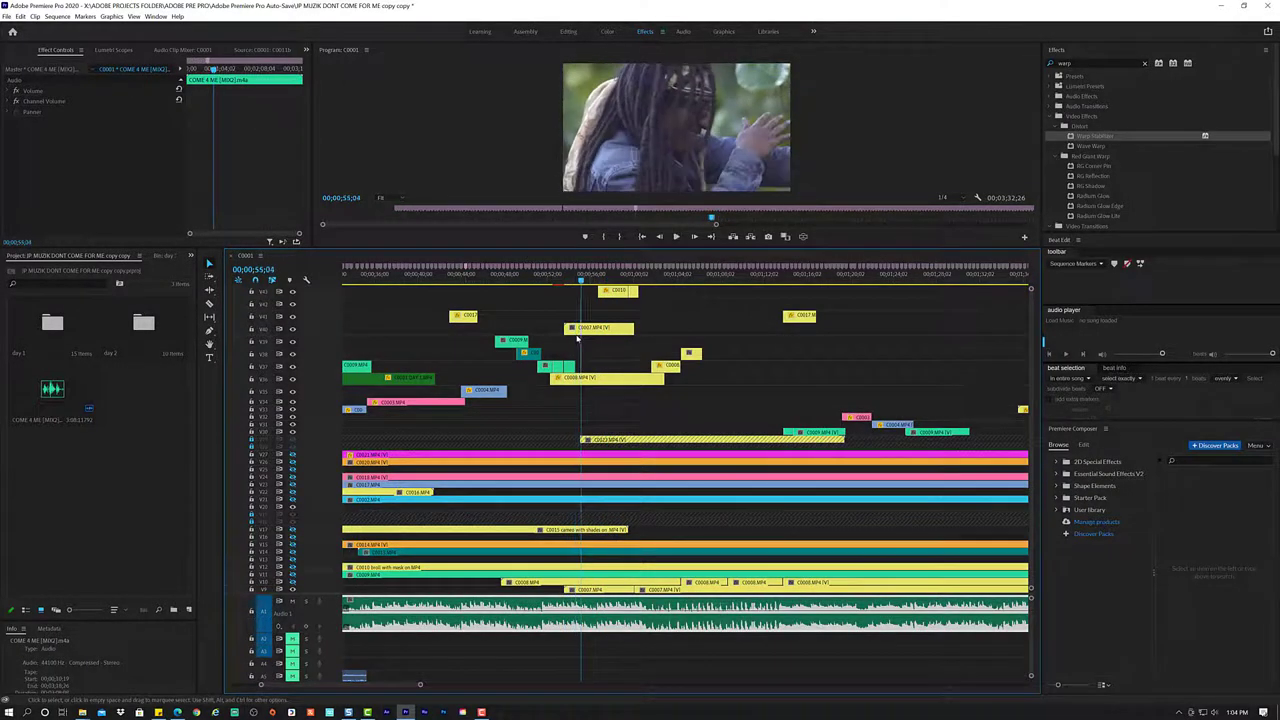
click(588, 332)
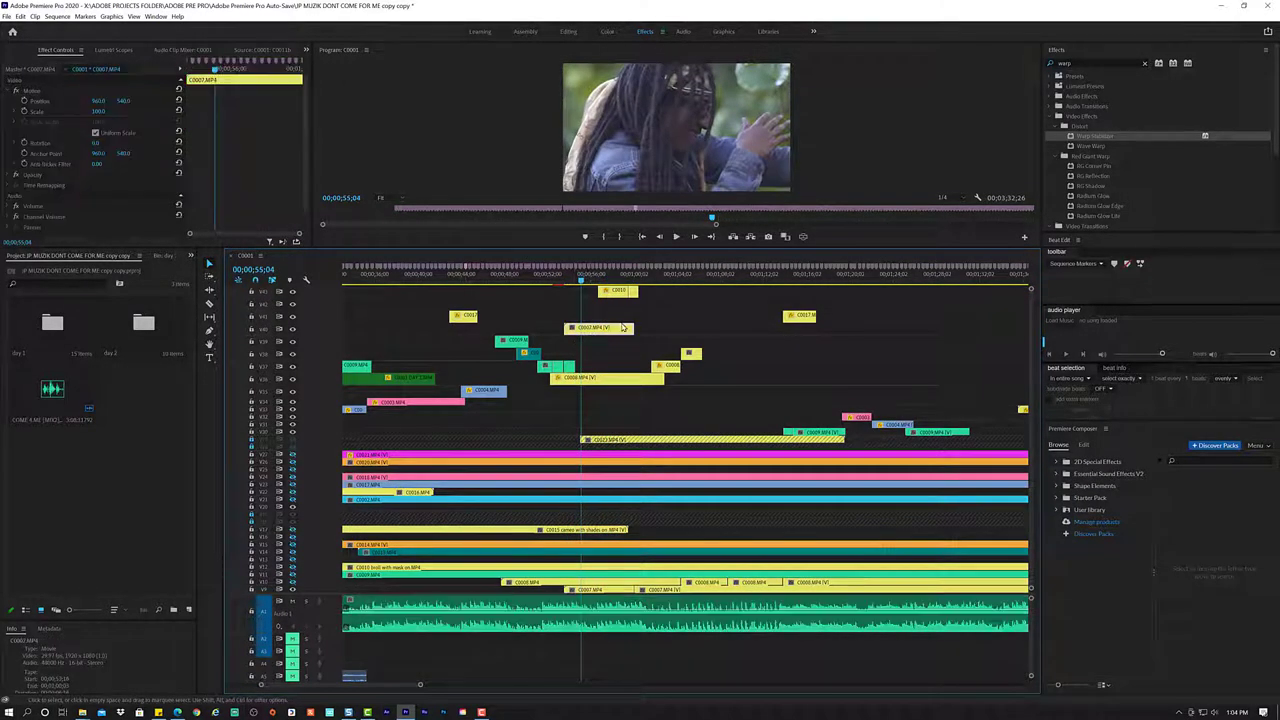
drag(620, 328, 580, 338)
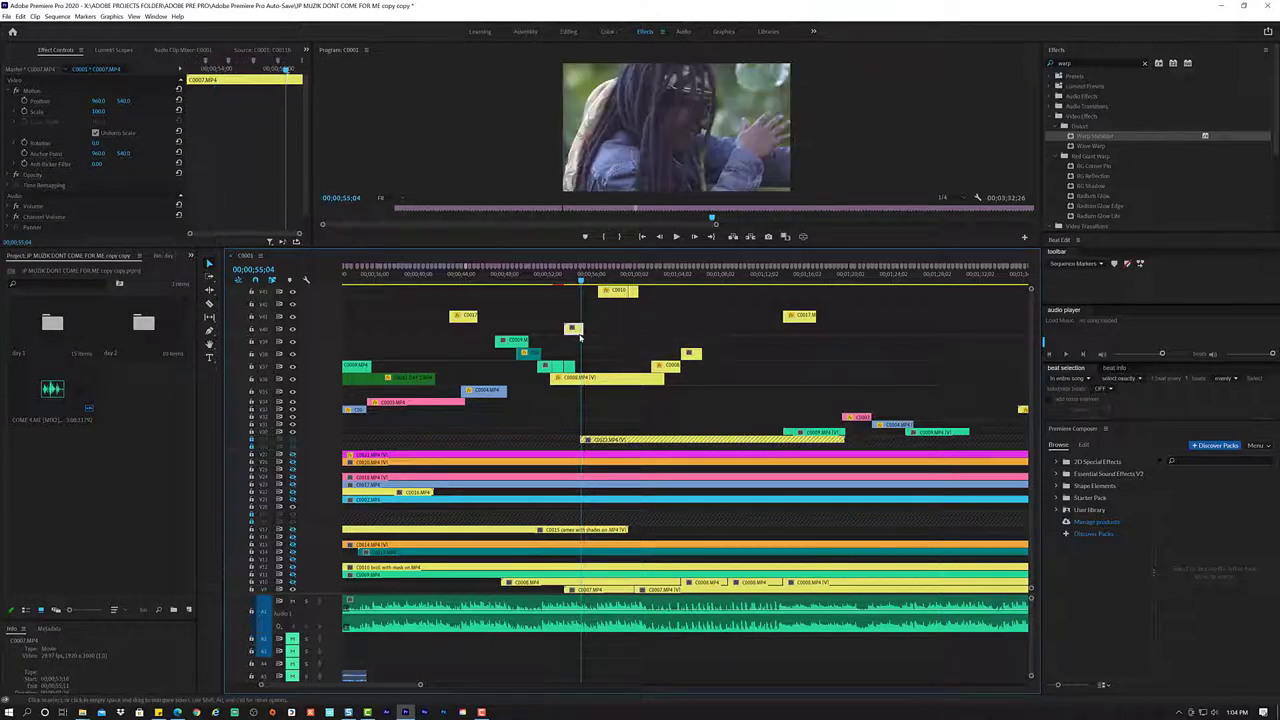
key(Delete)
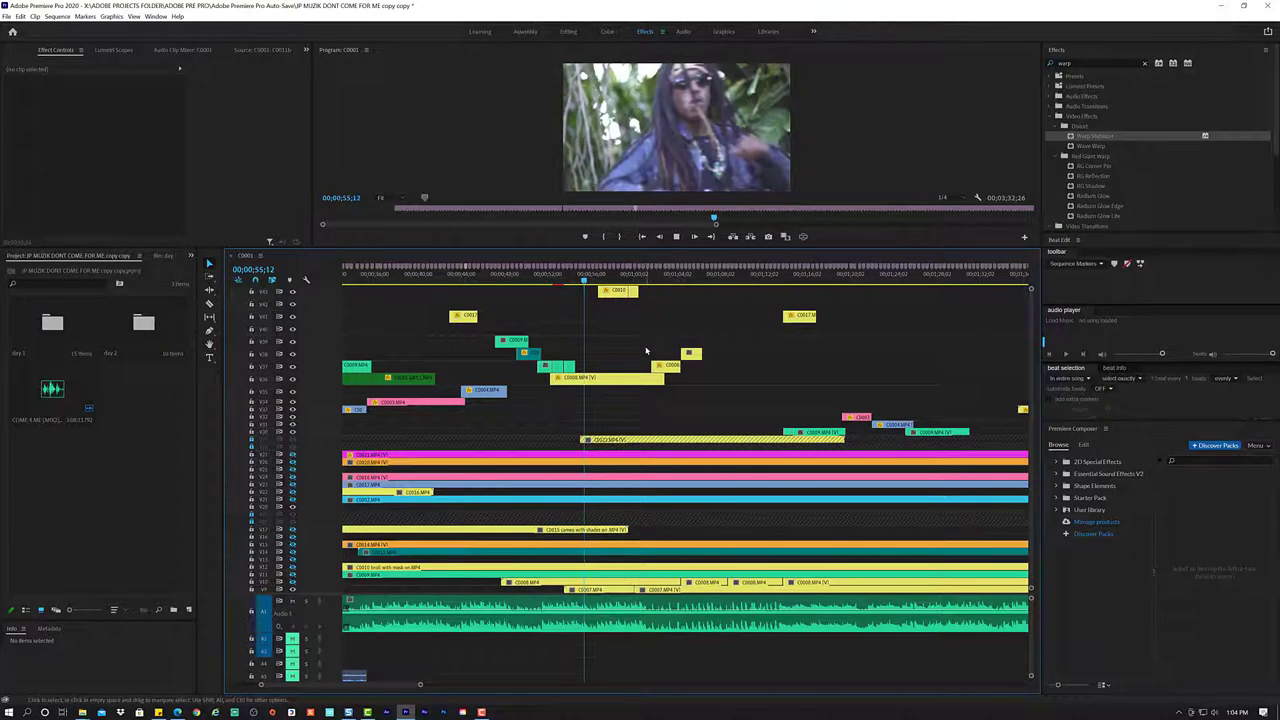
click(590, 291)
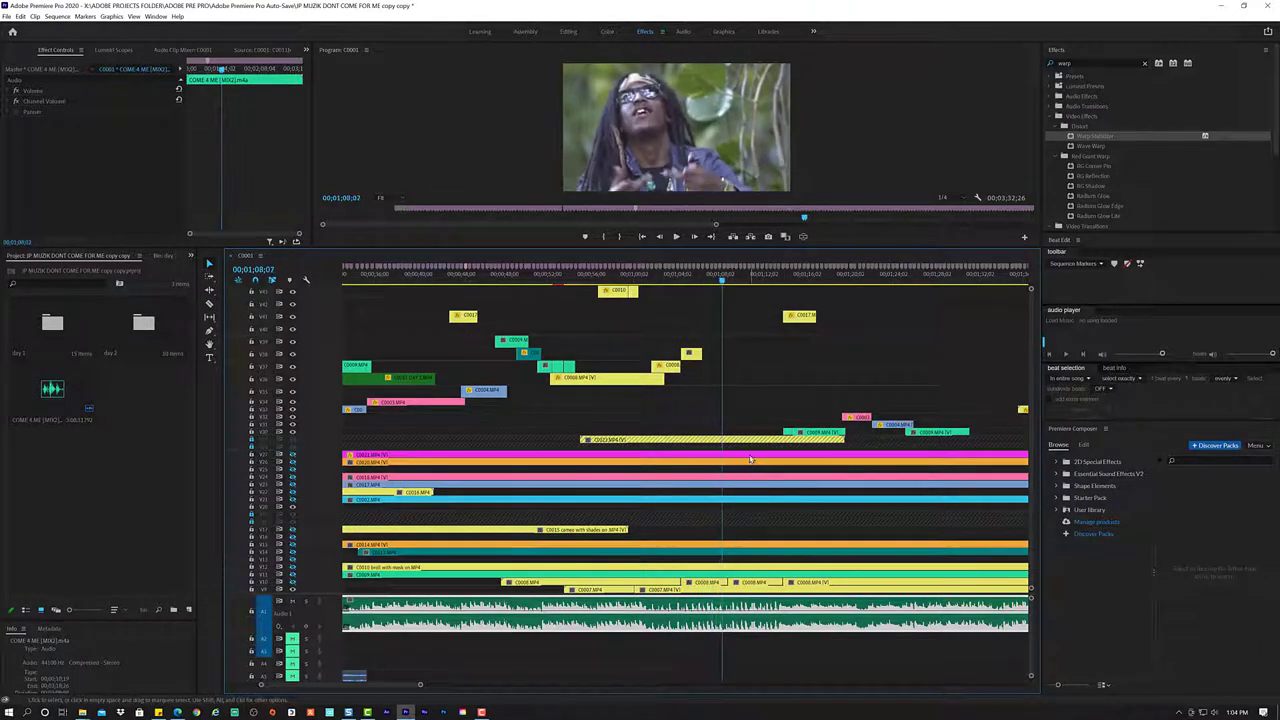
- Move C0008.MP4 from the bottom track onto a higher video track and preview it
click(720, 588)
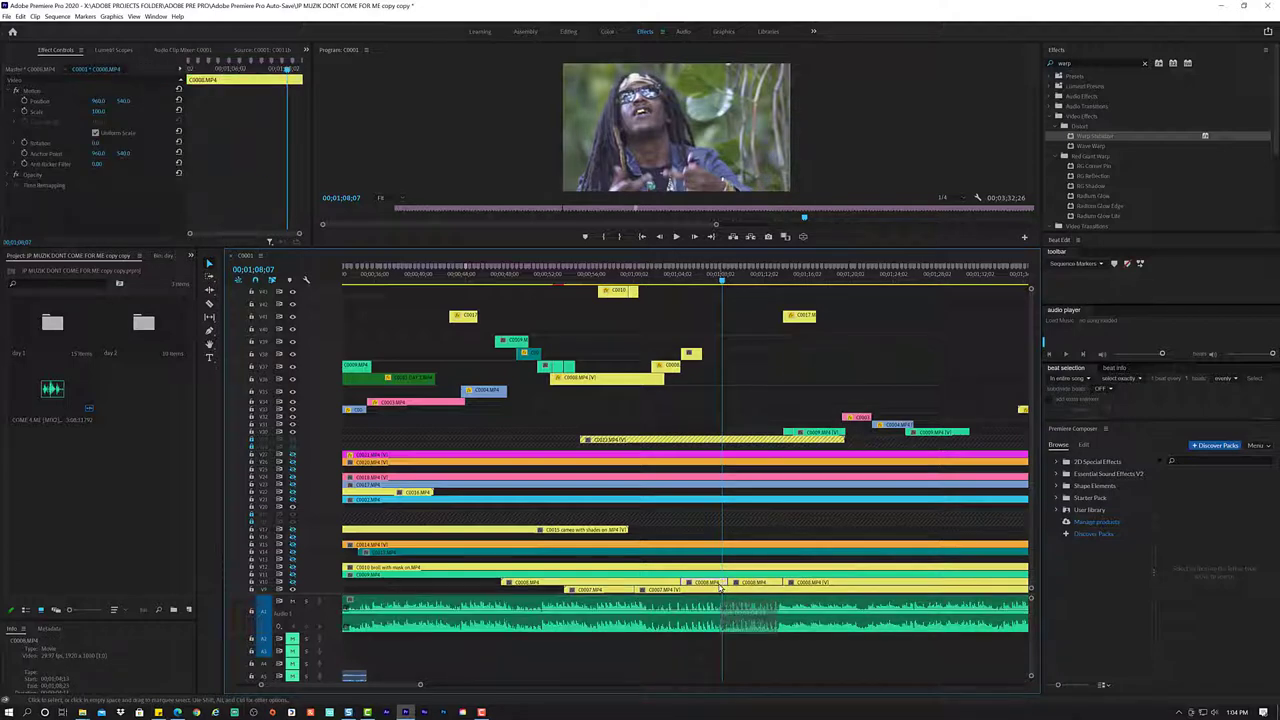
drag(720, 588, 704, 343)
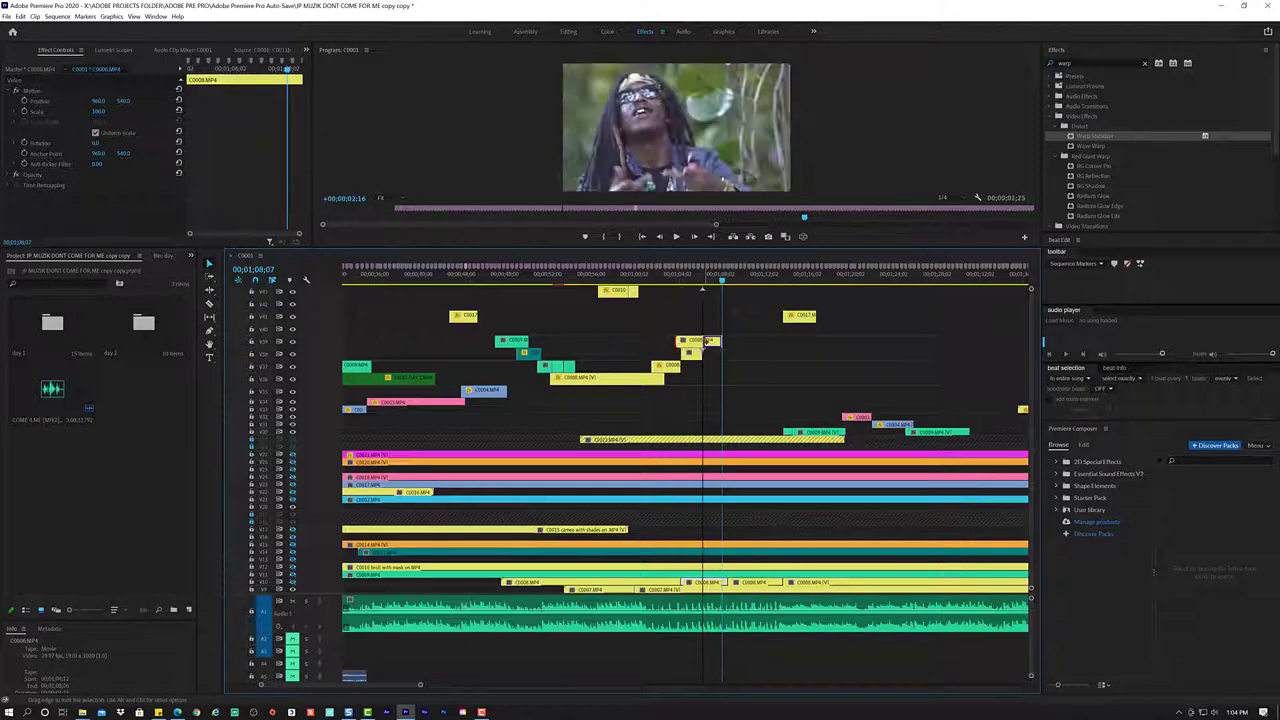
click(686, 286)
key(space)
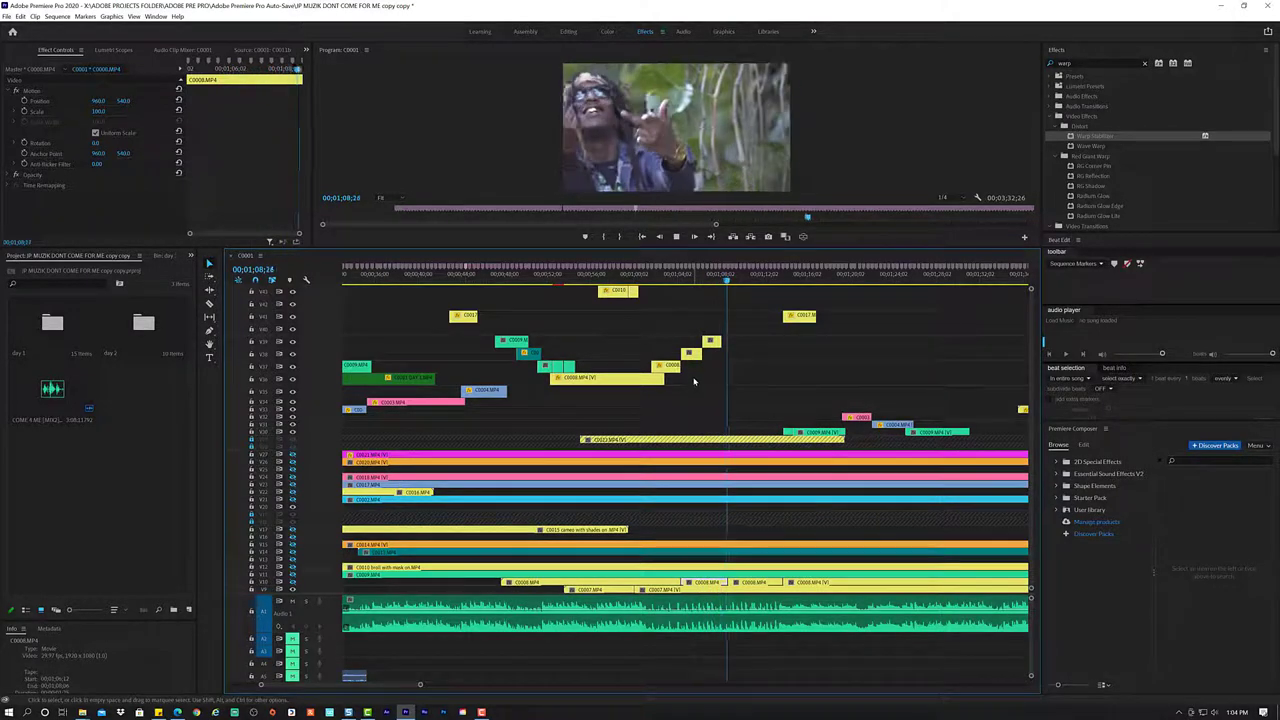
key(space)
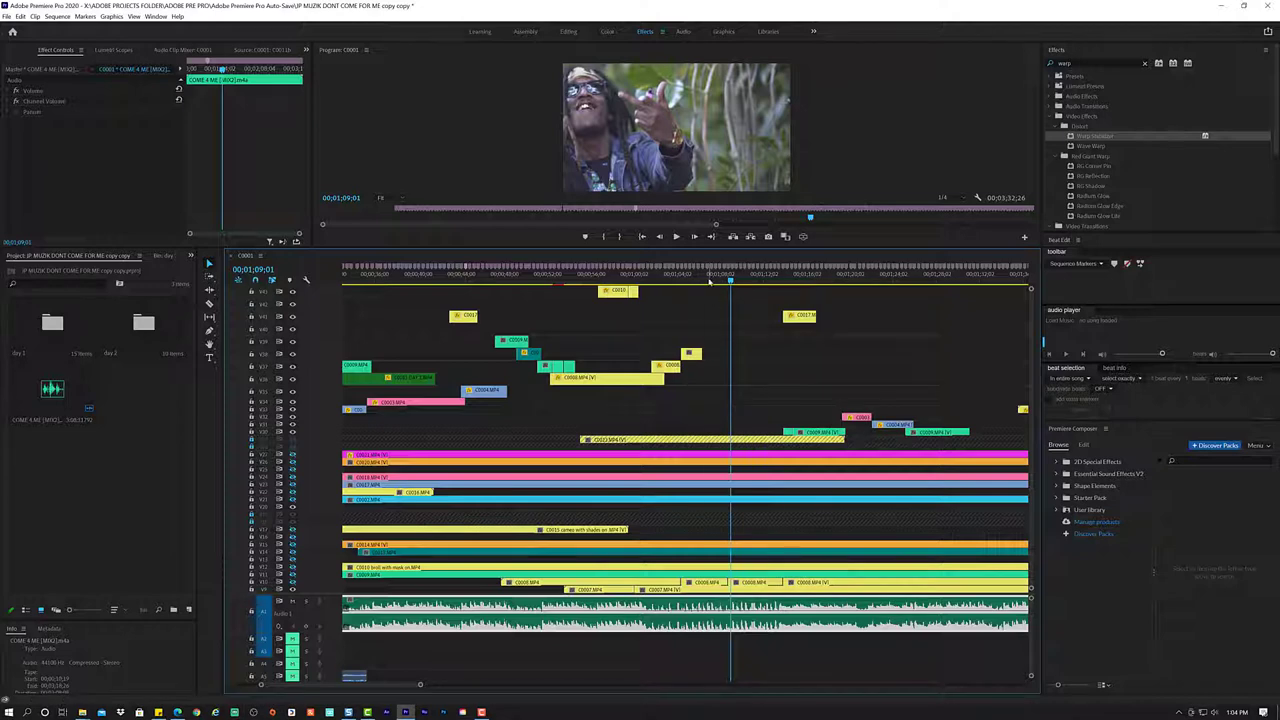
click(703, 282)
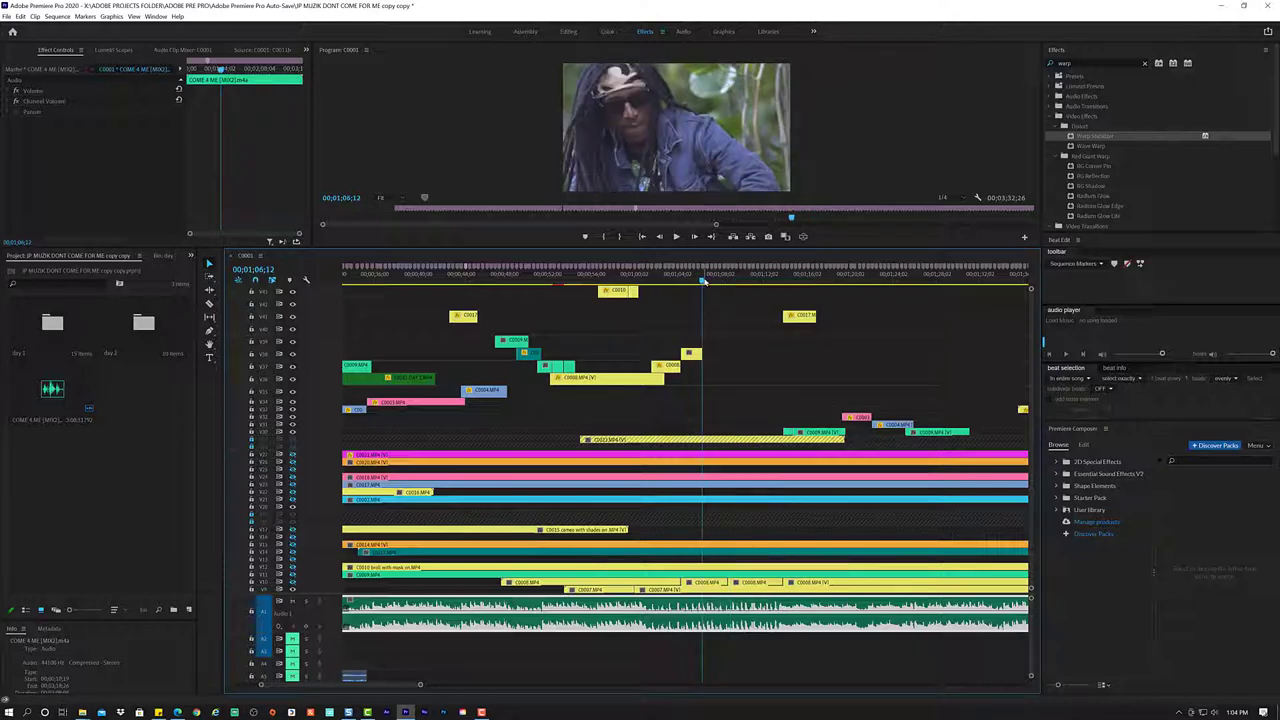
- Lift C0007.MP4 from the low track onto an upper video track and preview it
click(719, 592)
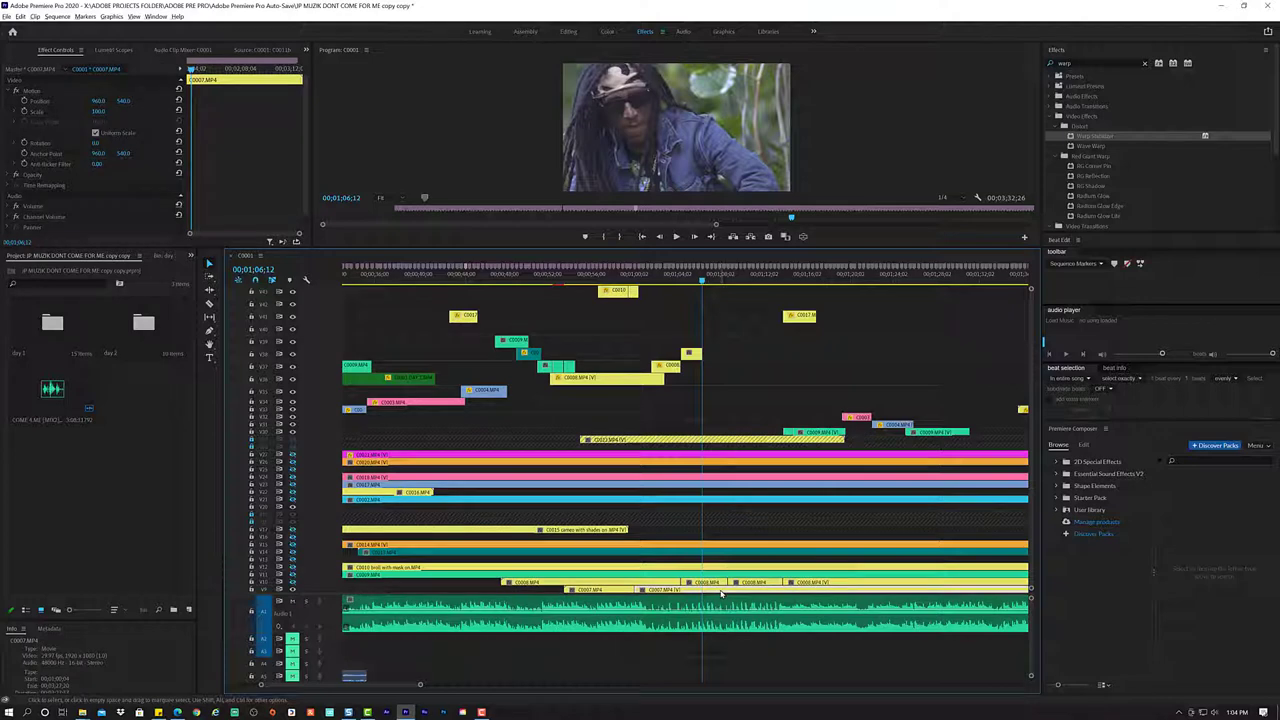
drag(721, 592, 745, 330)
key(space)
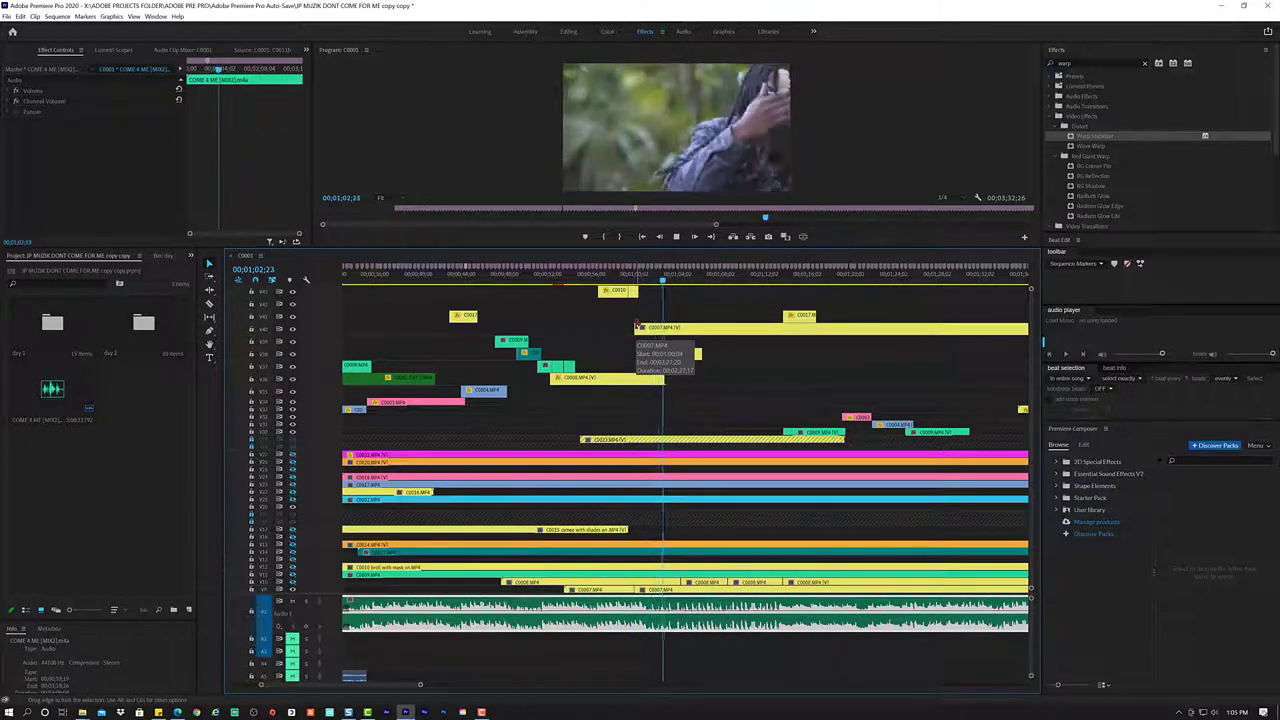
key(space)
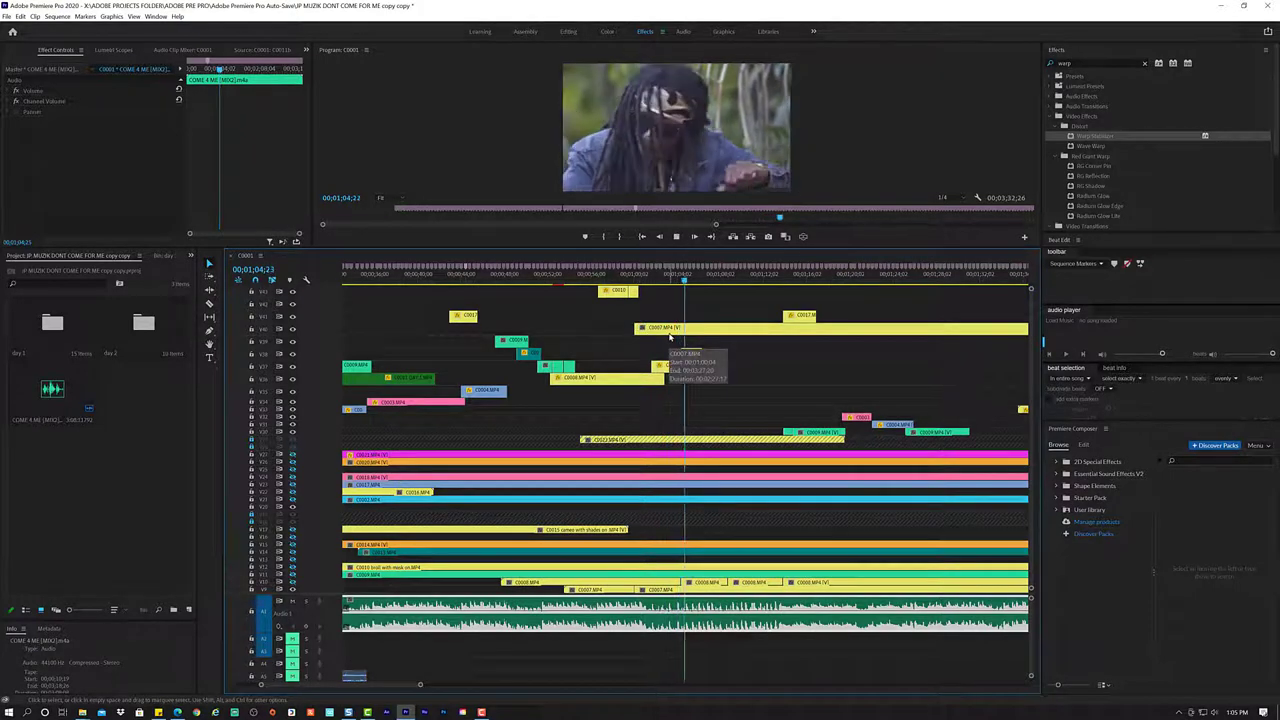
key(space)
- Trim the start of the raised C0007.MP4 clip later and review the result
click(642, 331)
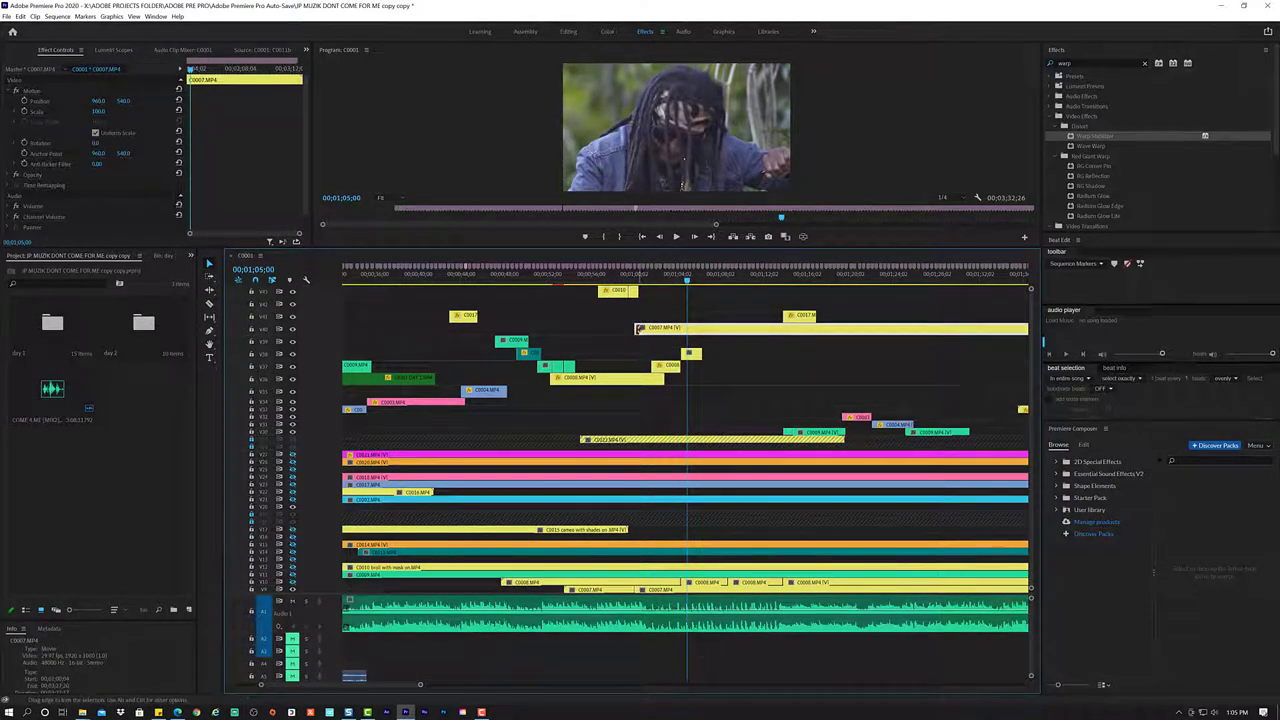
drag(637, 331, 703, 328)
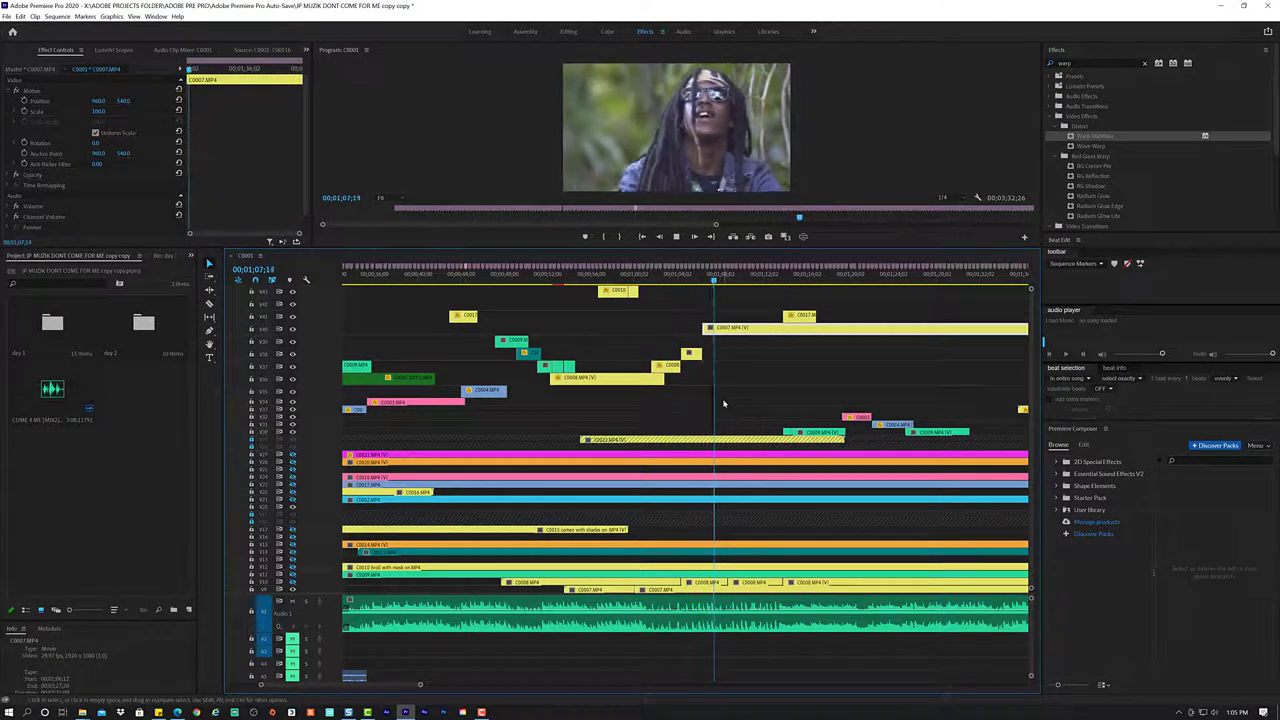
key(space)
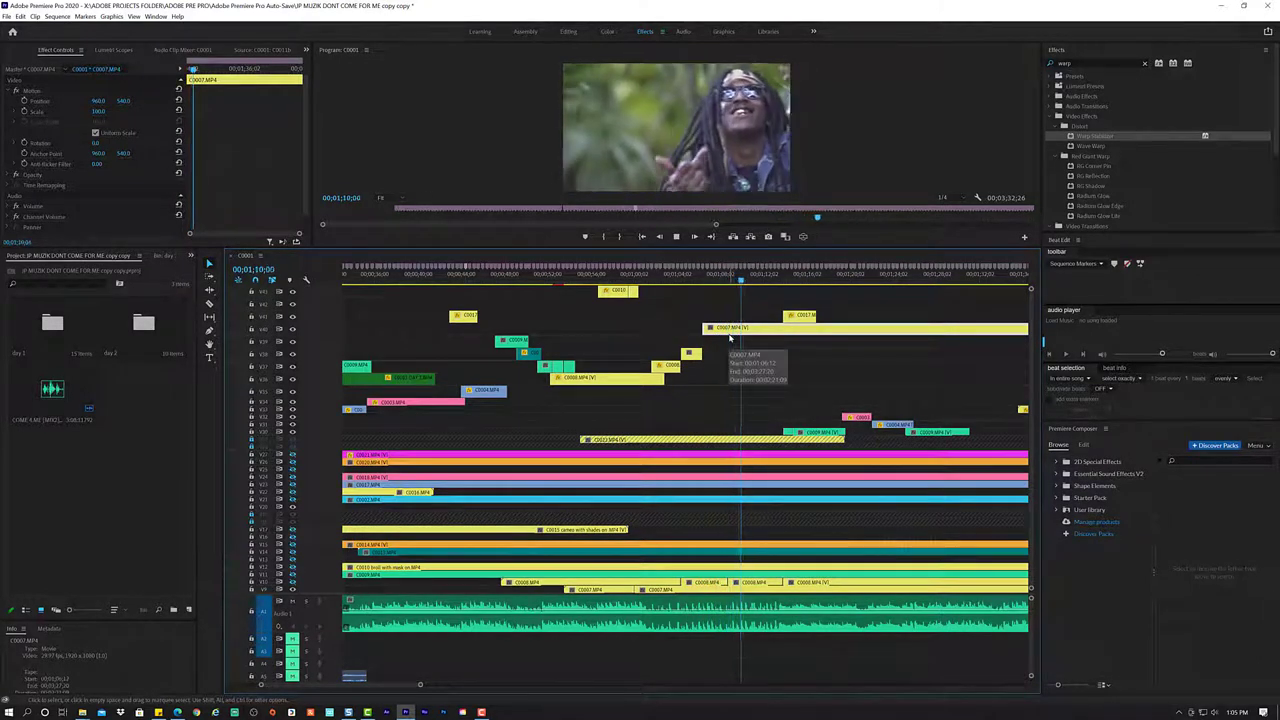
key(space)
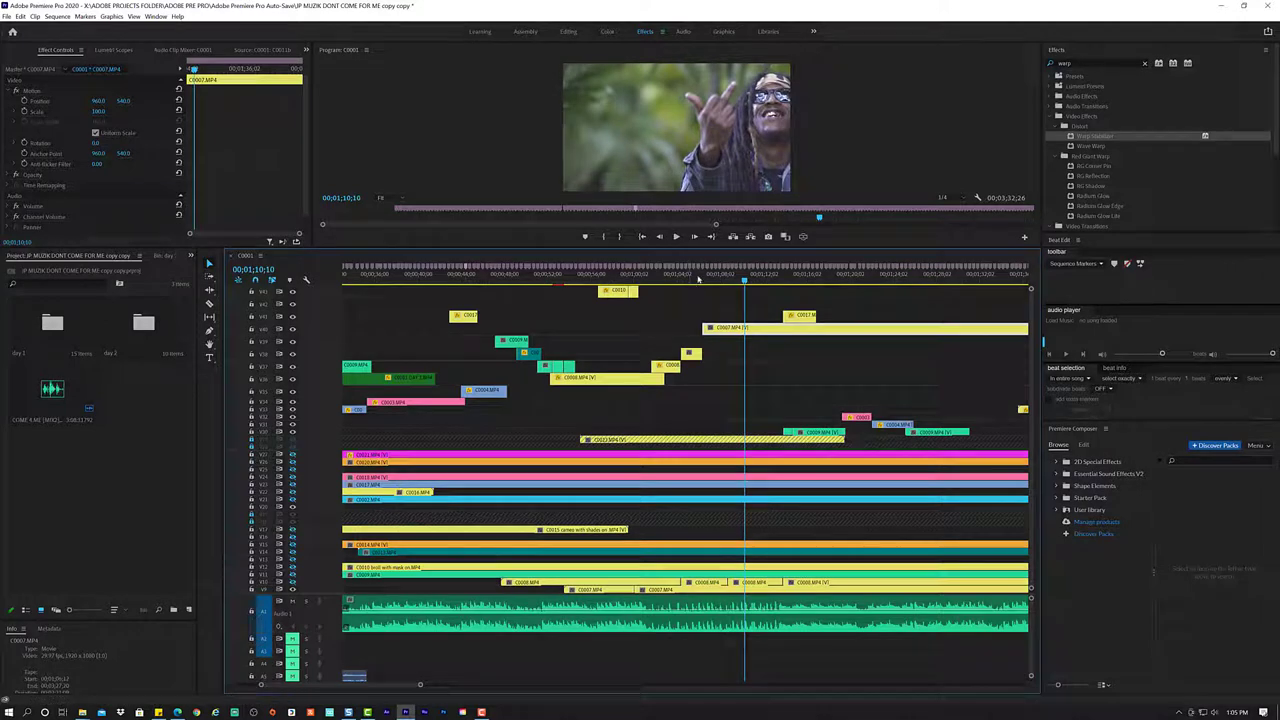
key(Up)
key(space)
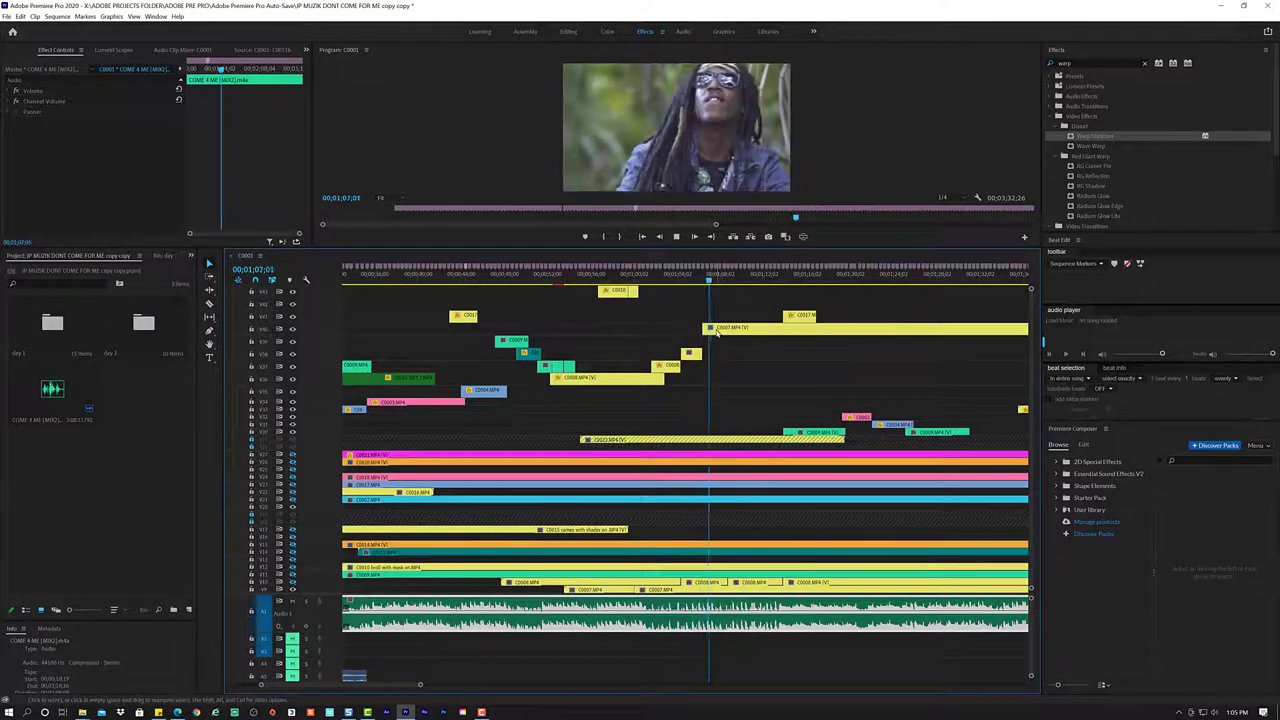
key(space)
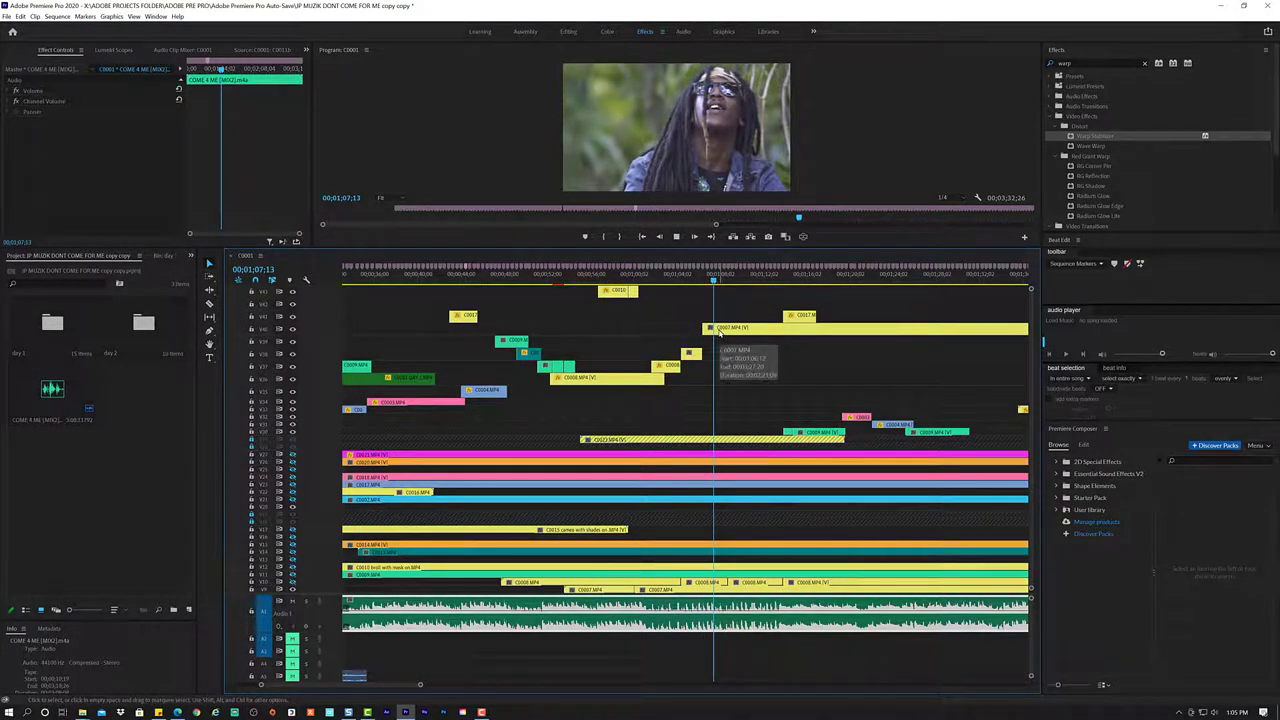
key(space)
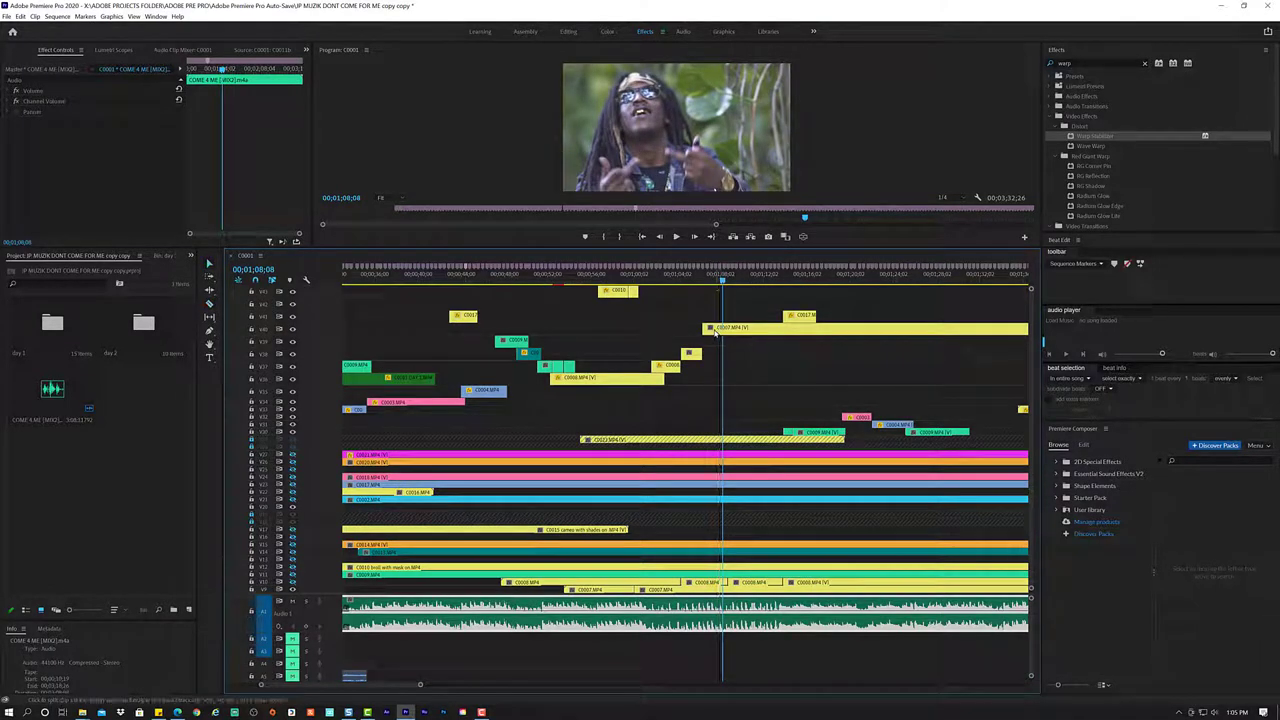
- Replay from about 1:05 and shorten the raised C0007.MP4 clip's end
key(j)
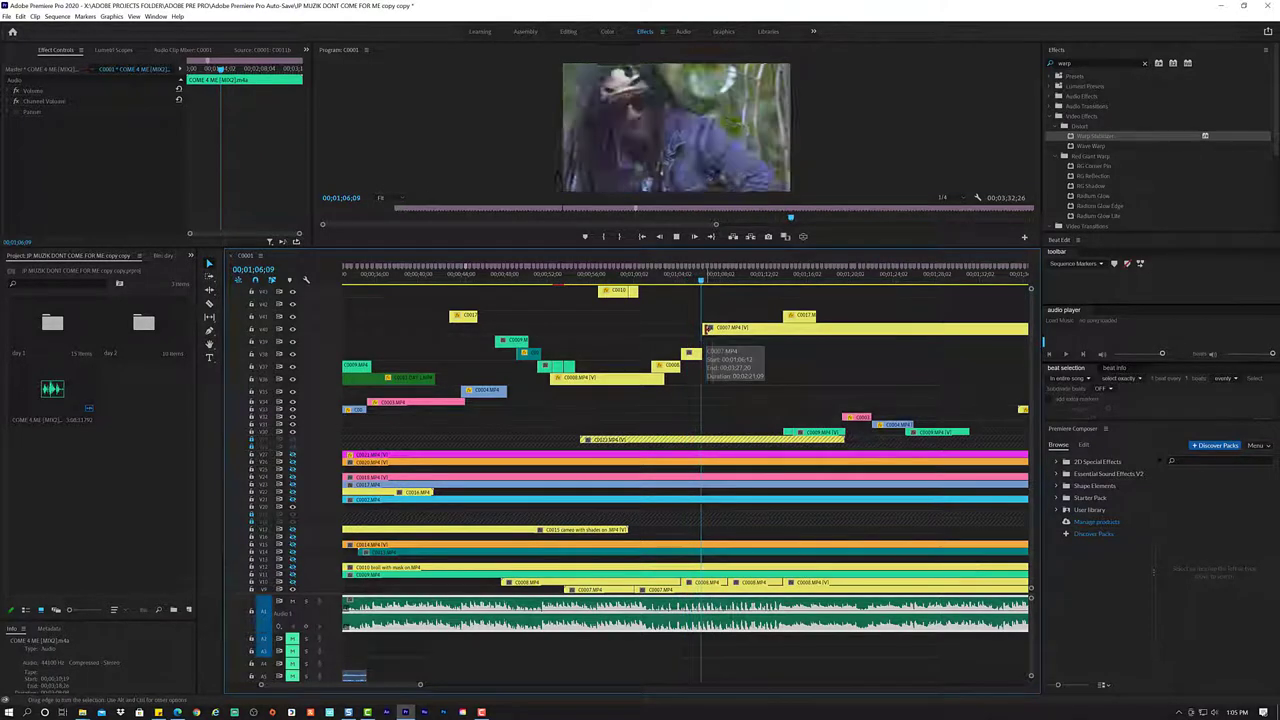
key(space)
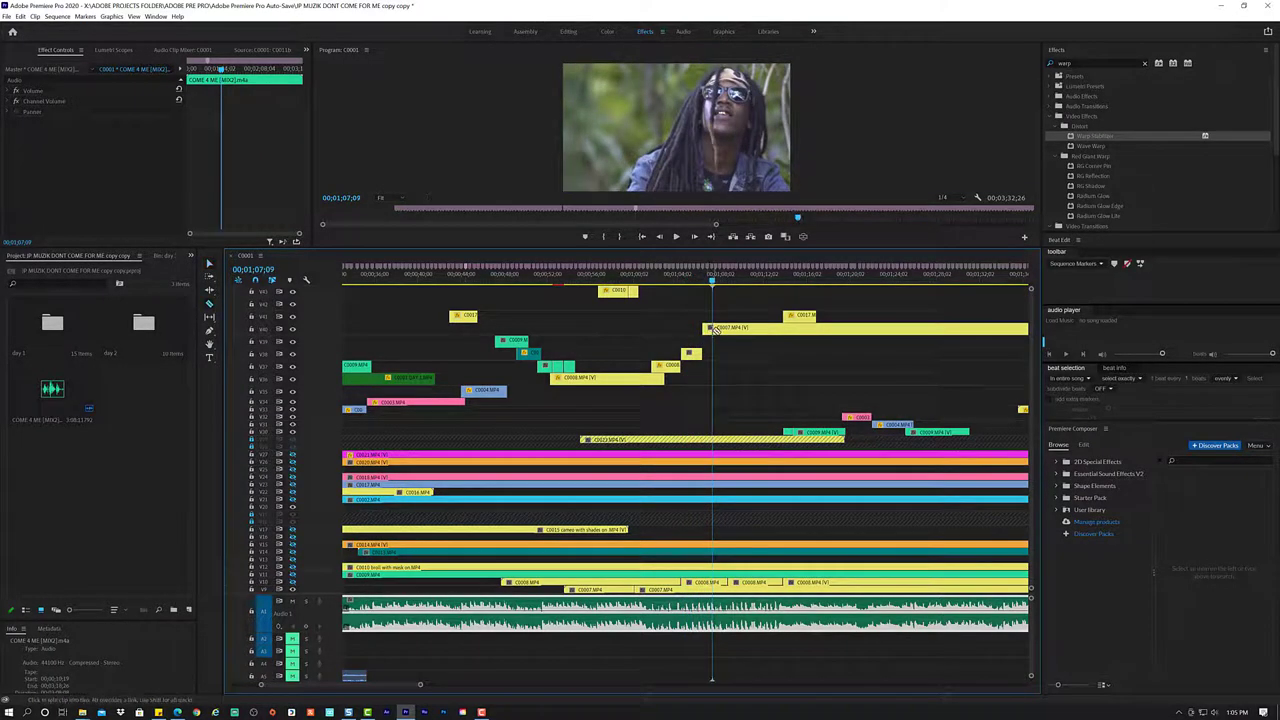
click(716, 329)
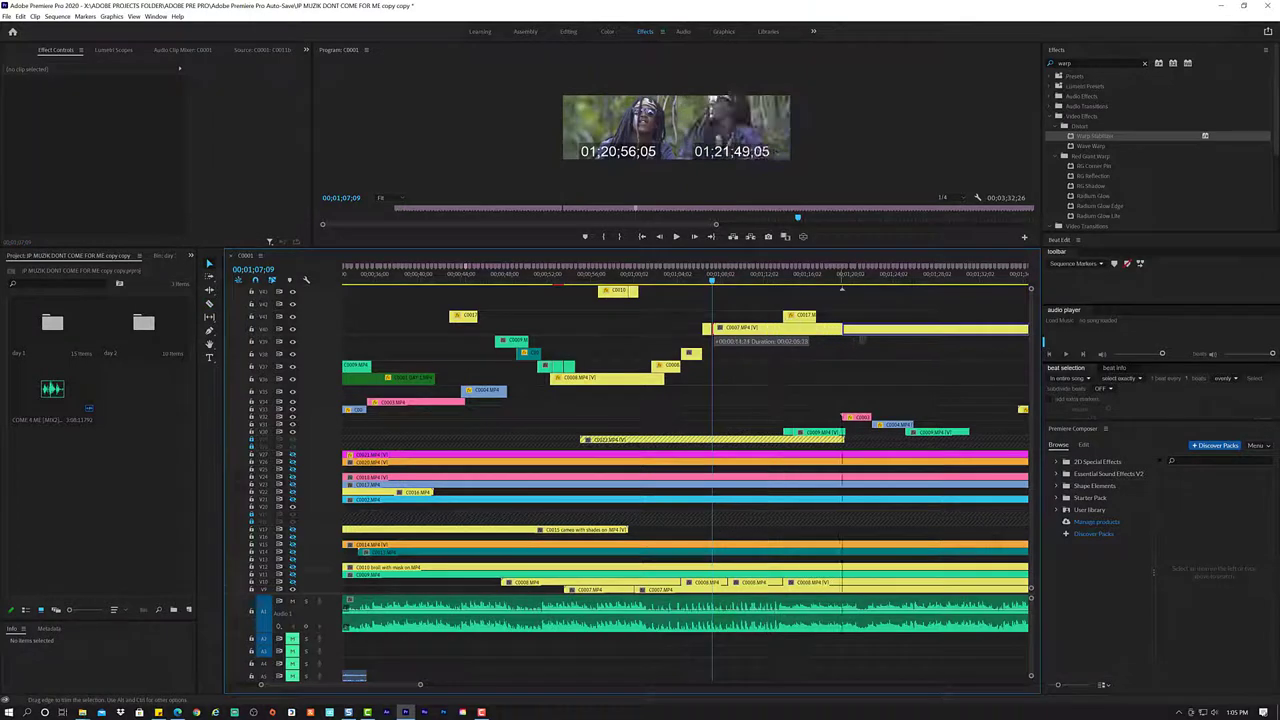
mouse_move(785, 322)
mouse_down()
mouse_move(940, 328)
mouse_move(940, 292)
mouse_up()
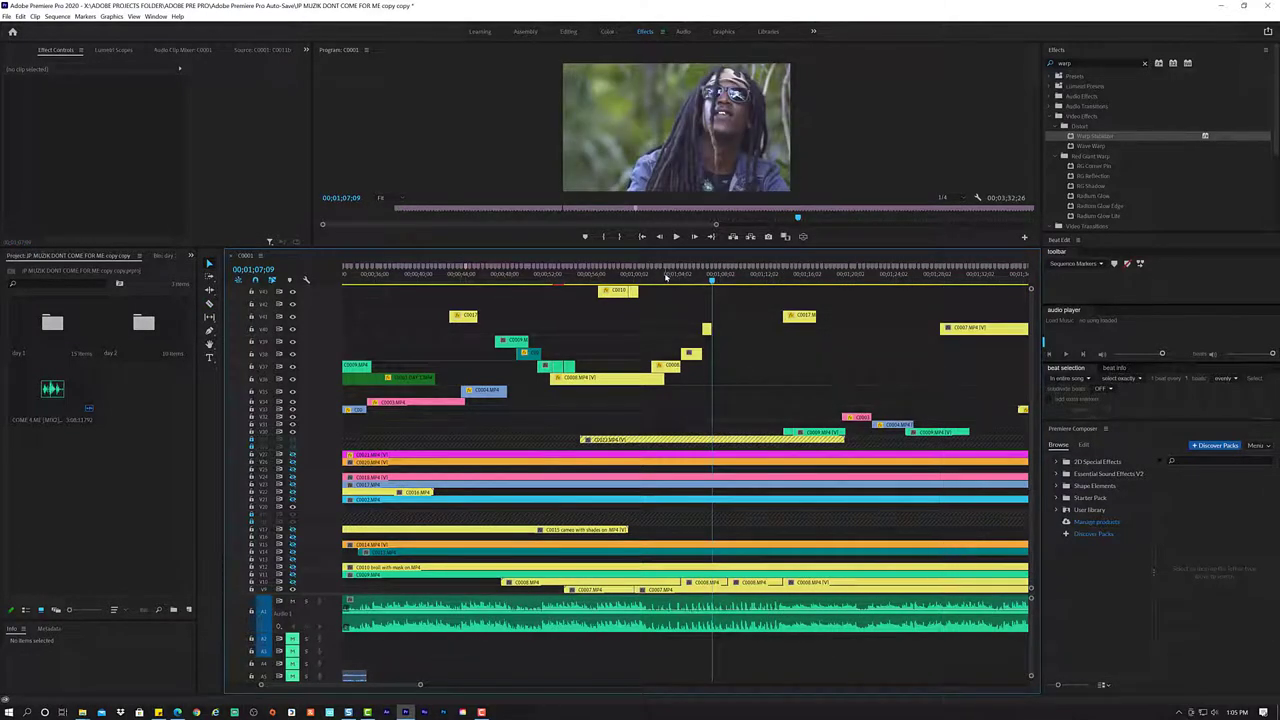
click(665, 276)
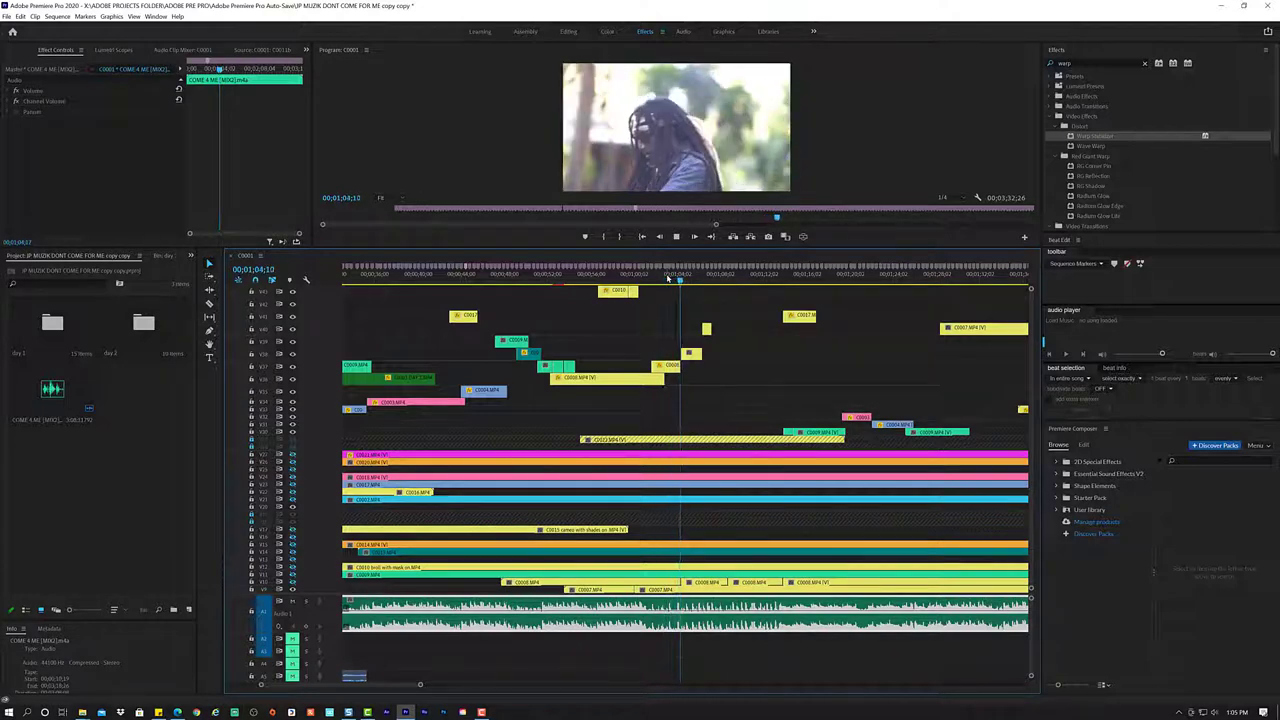
key(space)
key(space)
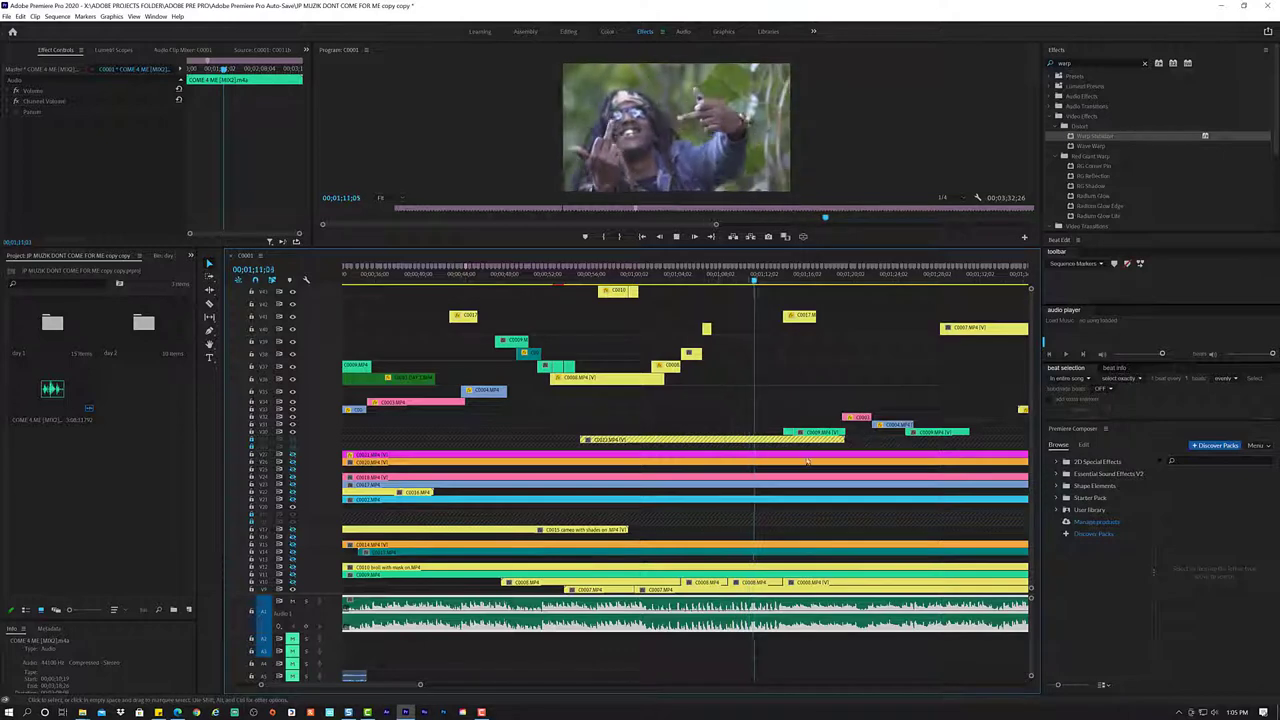
key(space)
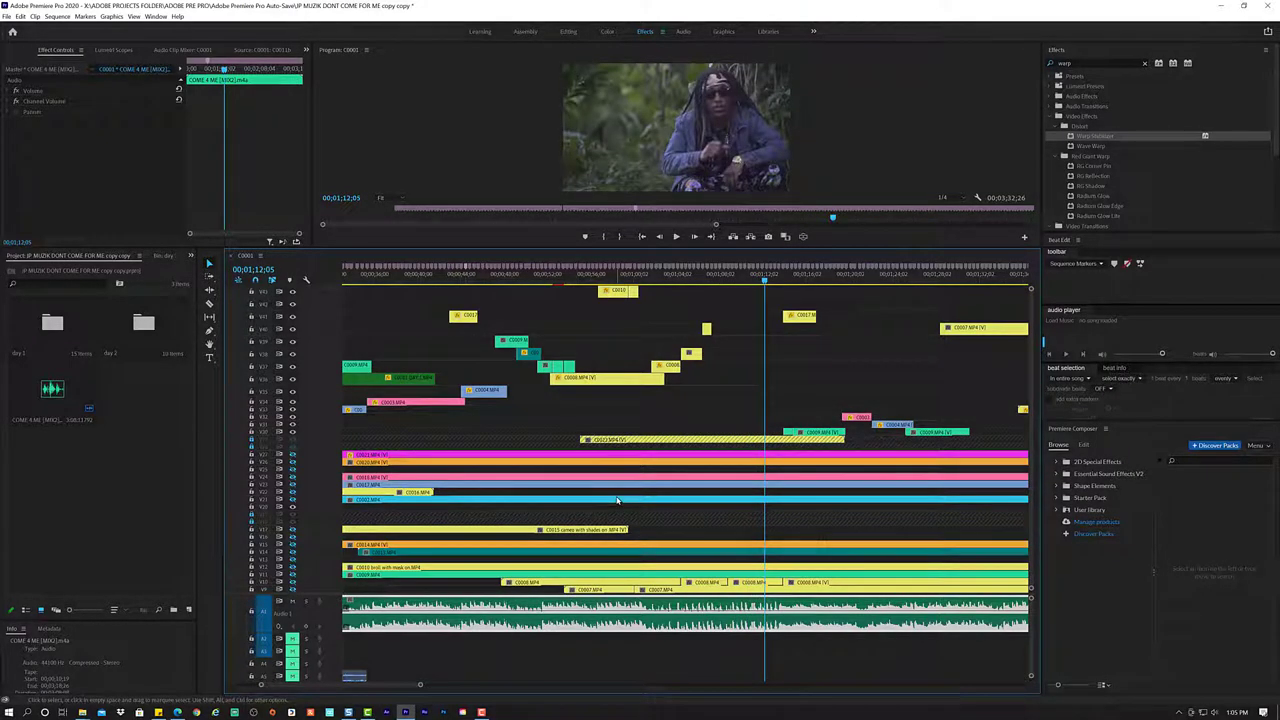
scroll(617, 500, down, 1)
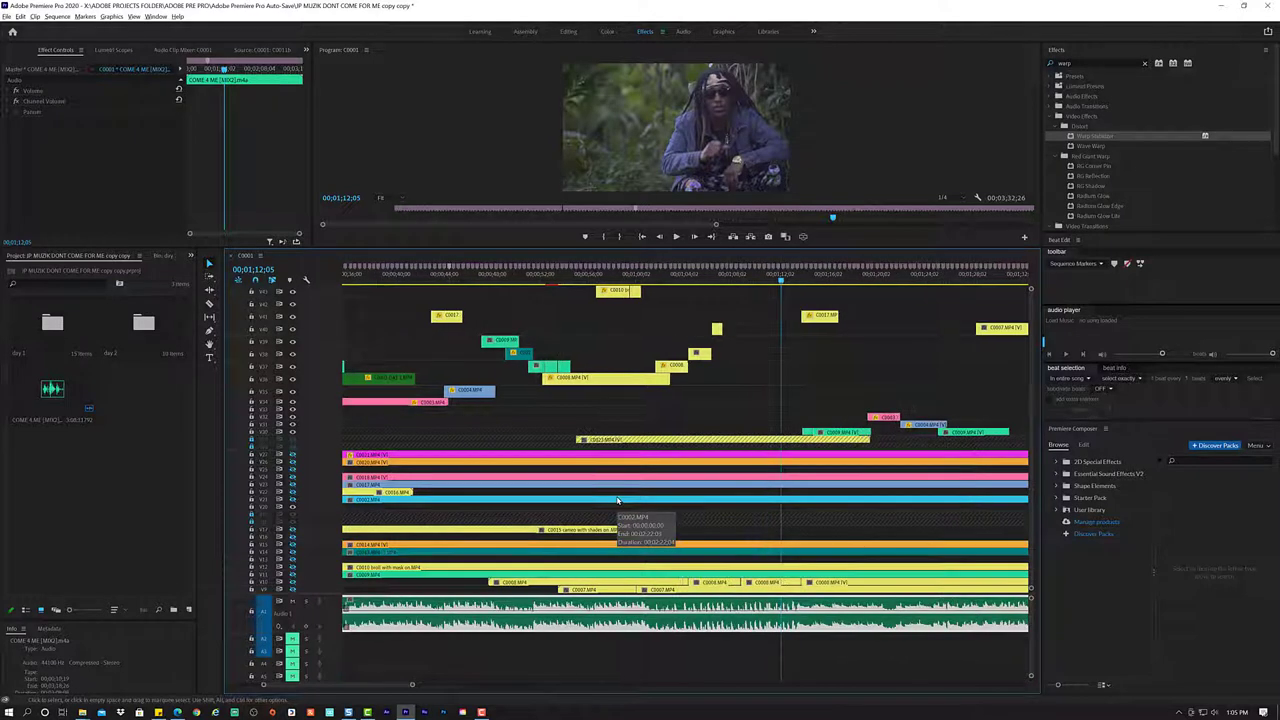
scroll(617, 500, down, 2)
scroll(617, 500, down, 1)
scroll(617, 500, down, 1)
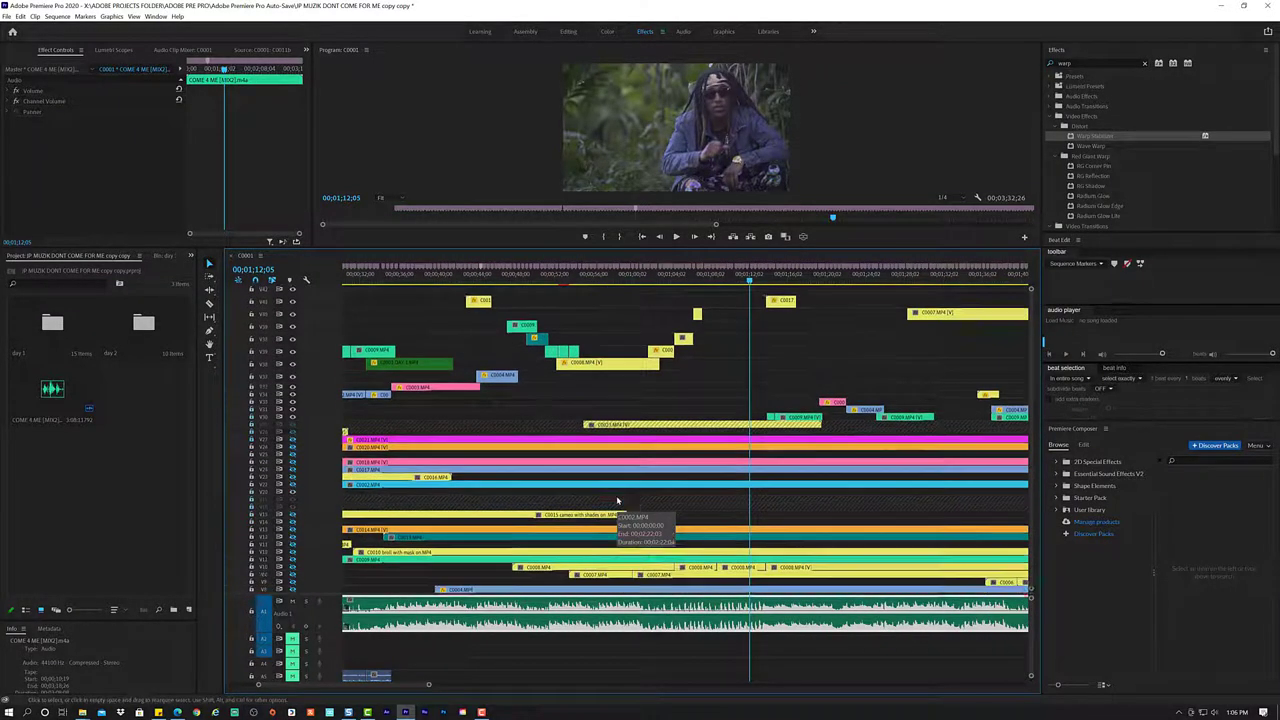
scroll(617, 500, down, 1)
scroll(617, 500, down, 1)
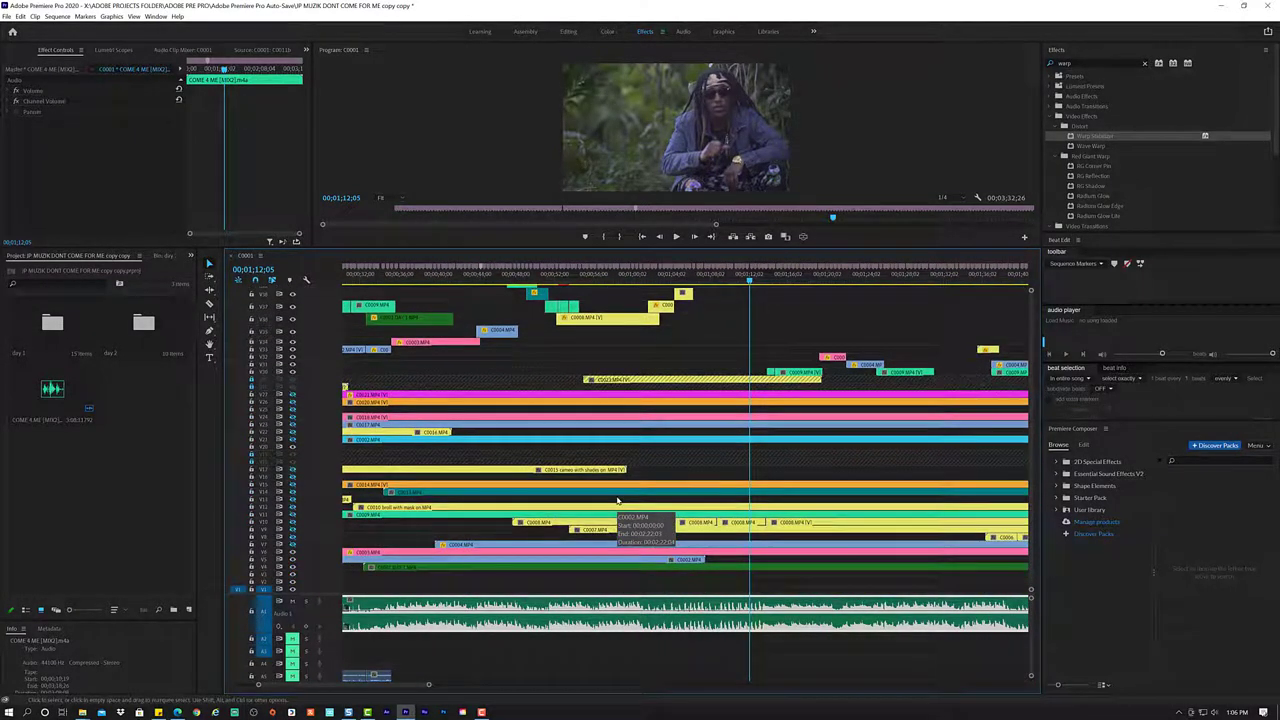
click(544, 281)
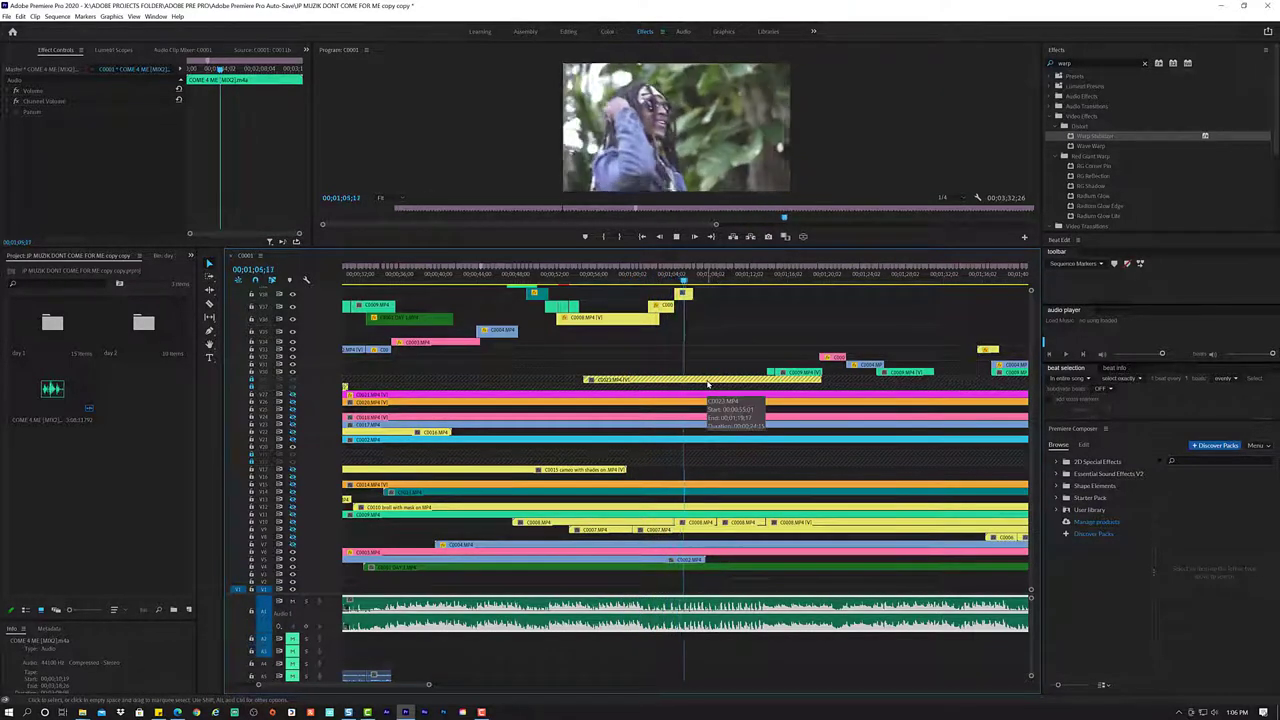
key(space)
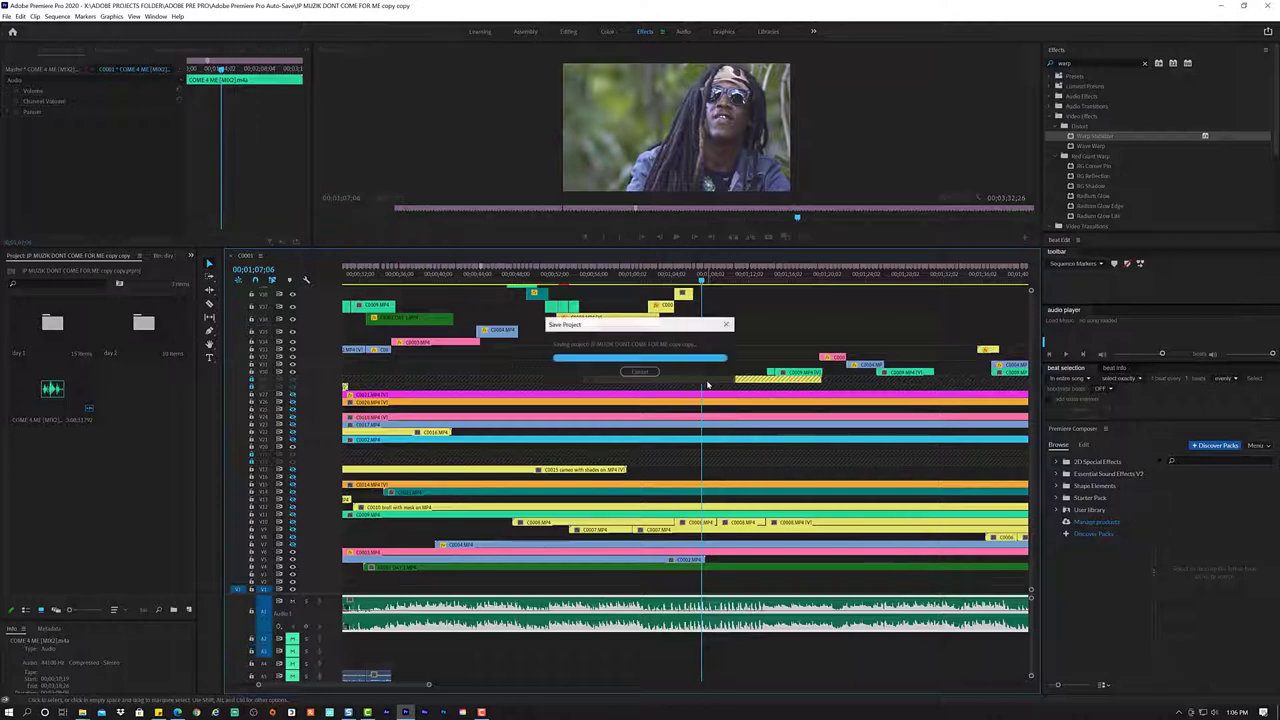
key(space)
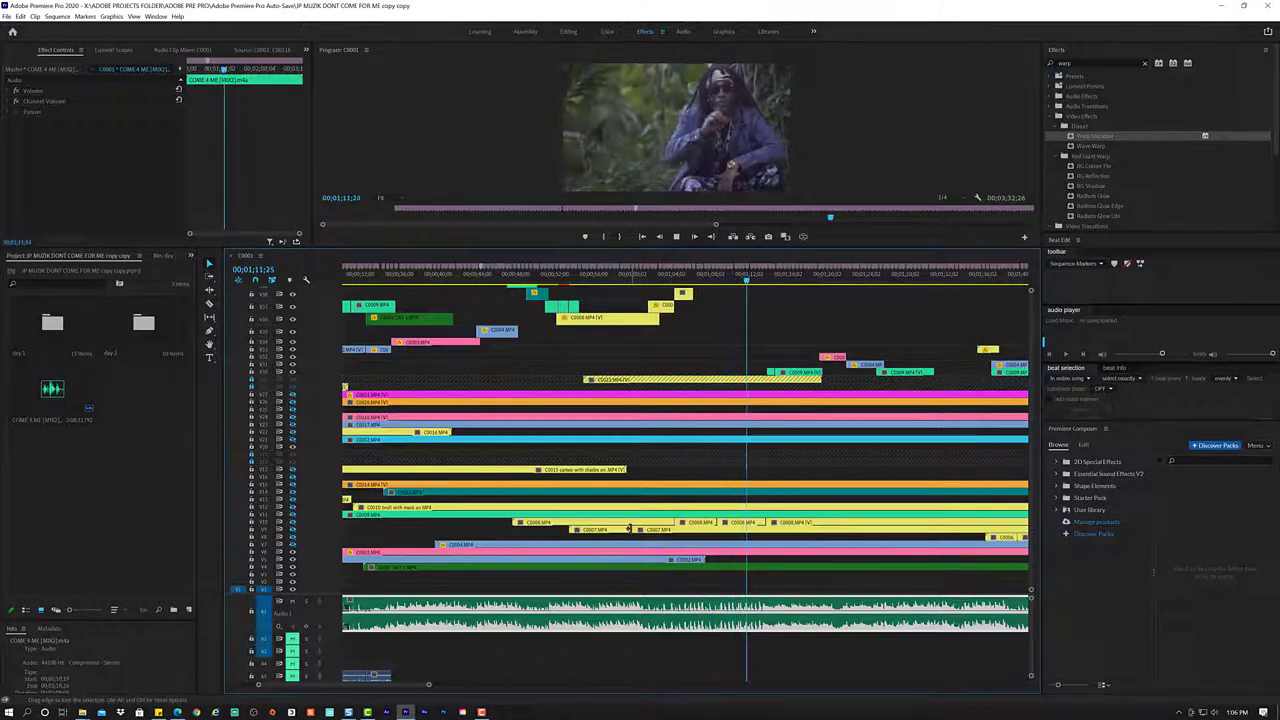
key(space)
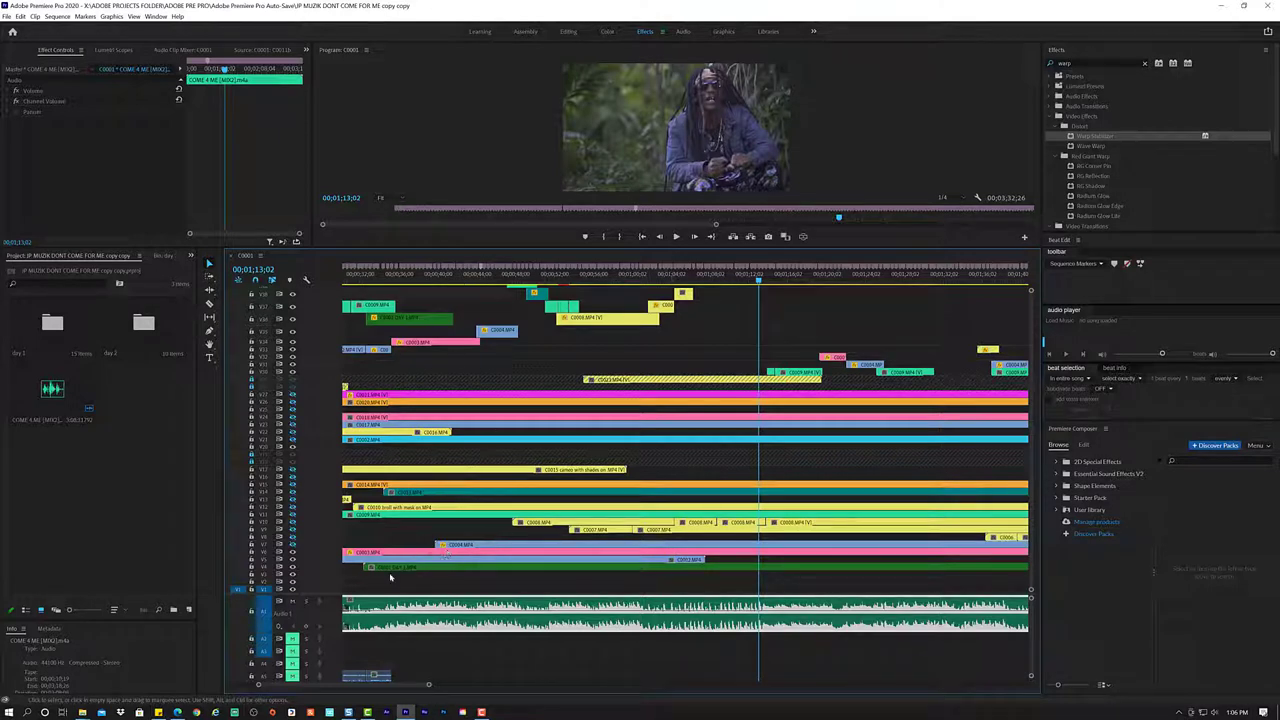
- Preview the C0002.MP4 and C0001 DAY 1 clips in the Source monitor
double_click(521, 561)
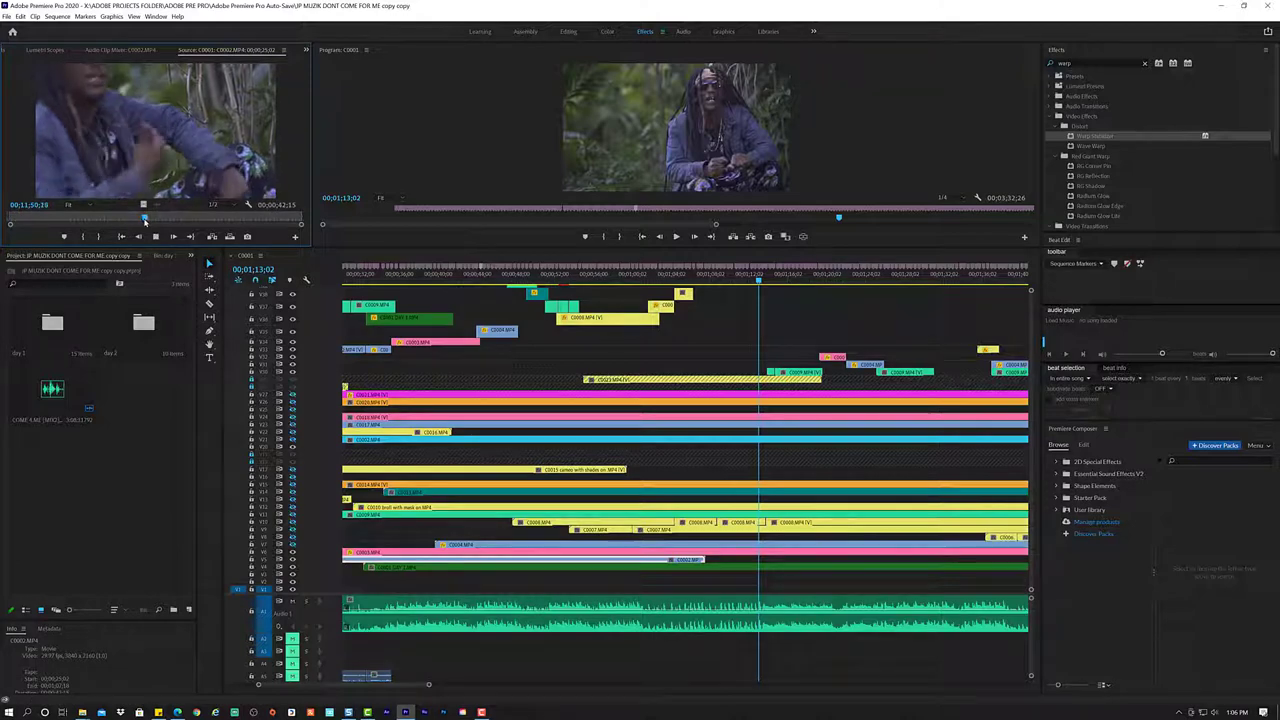
drag(145, 220, 212, 218)
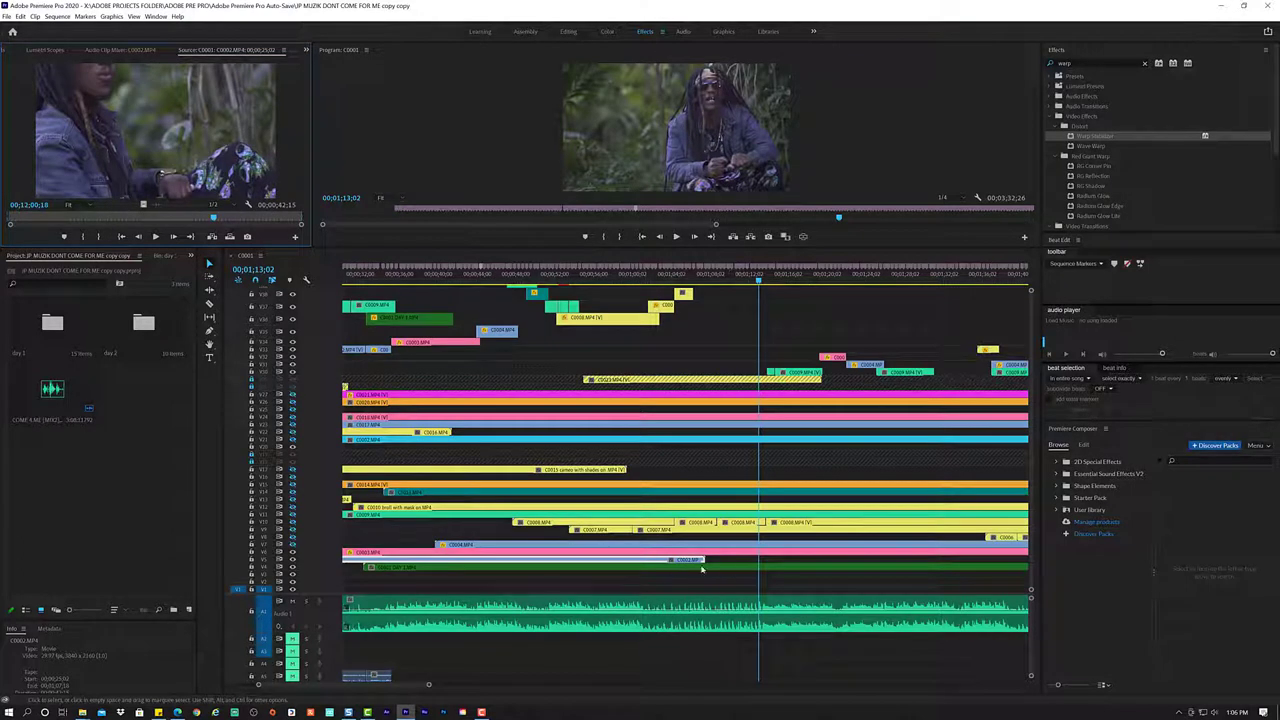
double_click(741, 567)
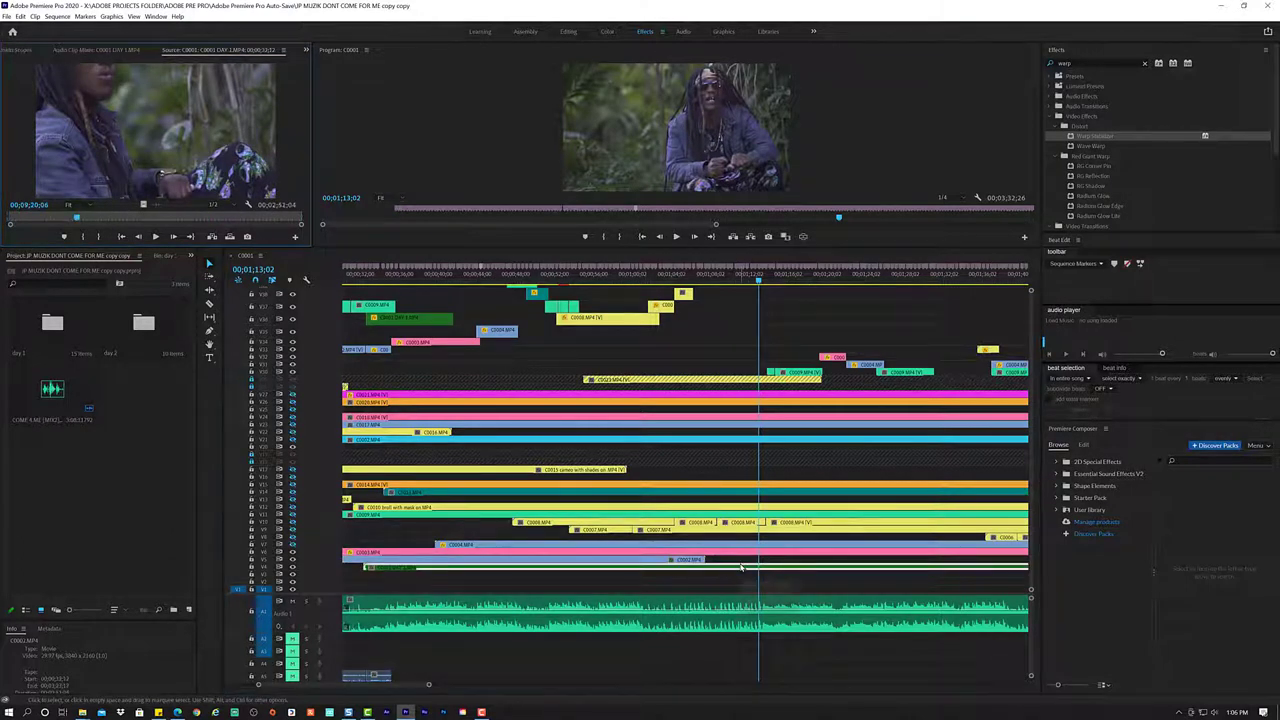
drag(169, 218, 160, 218)
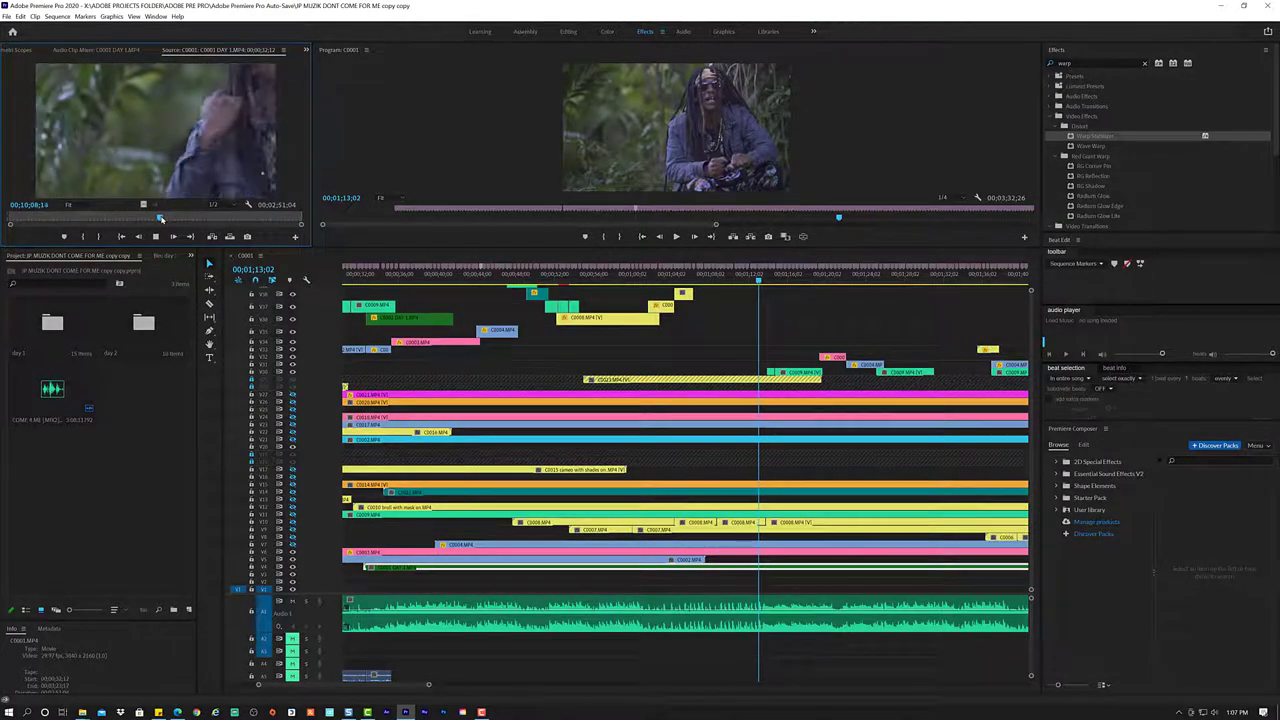
key(space)
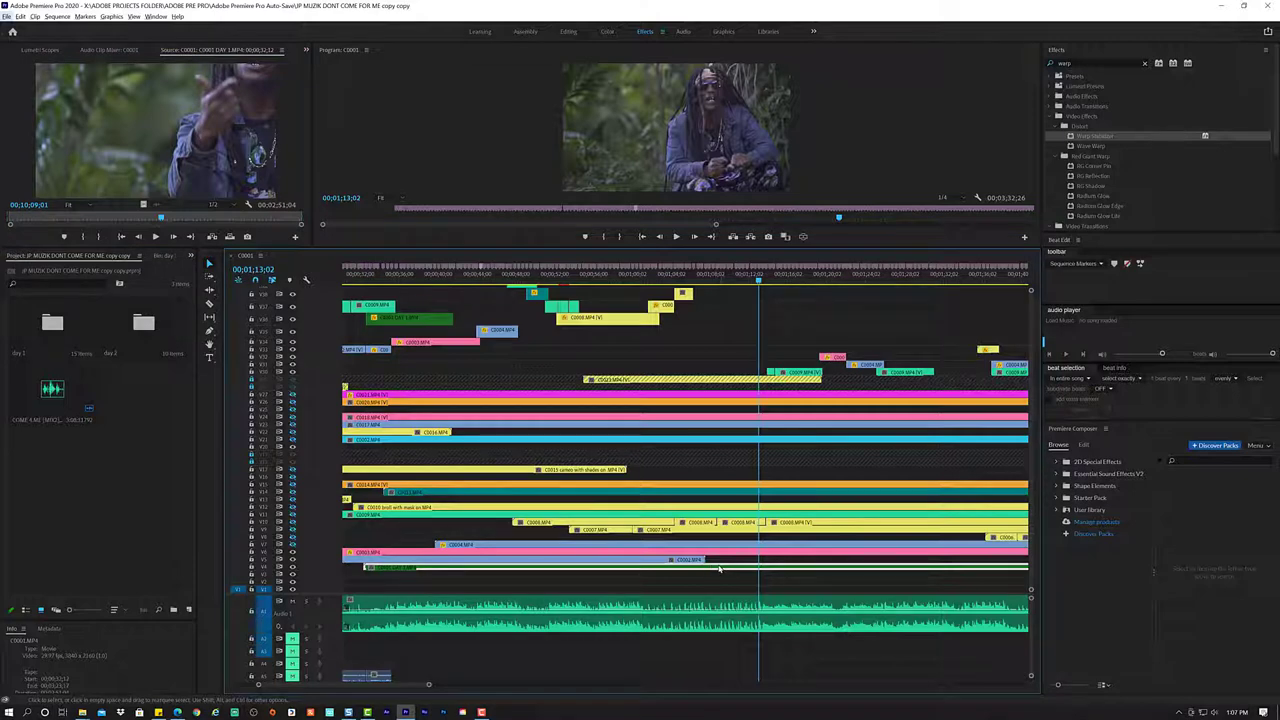
- Razor the bottom-track C0001 DAY 1 clip twice and lift the middle piece upward
key(c)
key(Escape)
key(c)
click(722, 567)
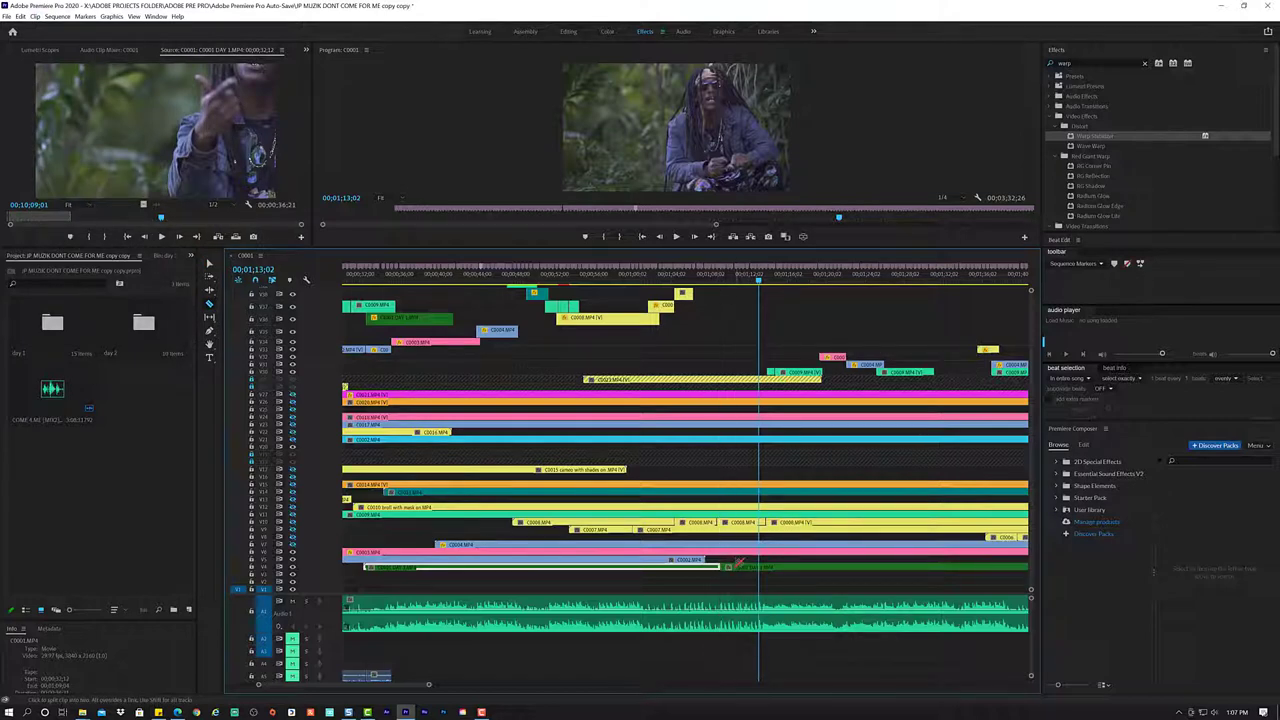
click(826, 568)
key(v)
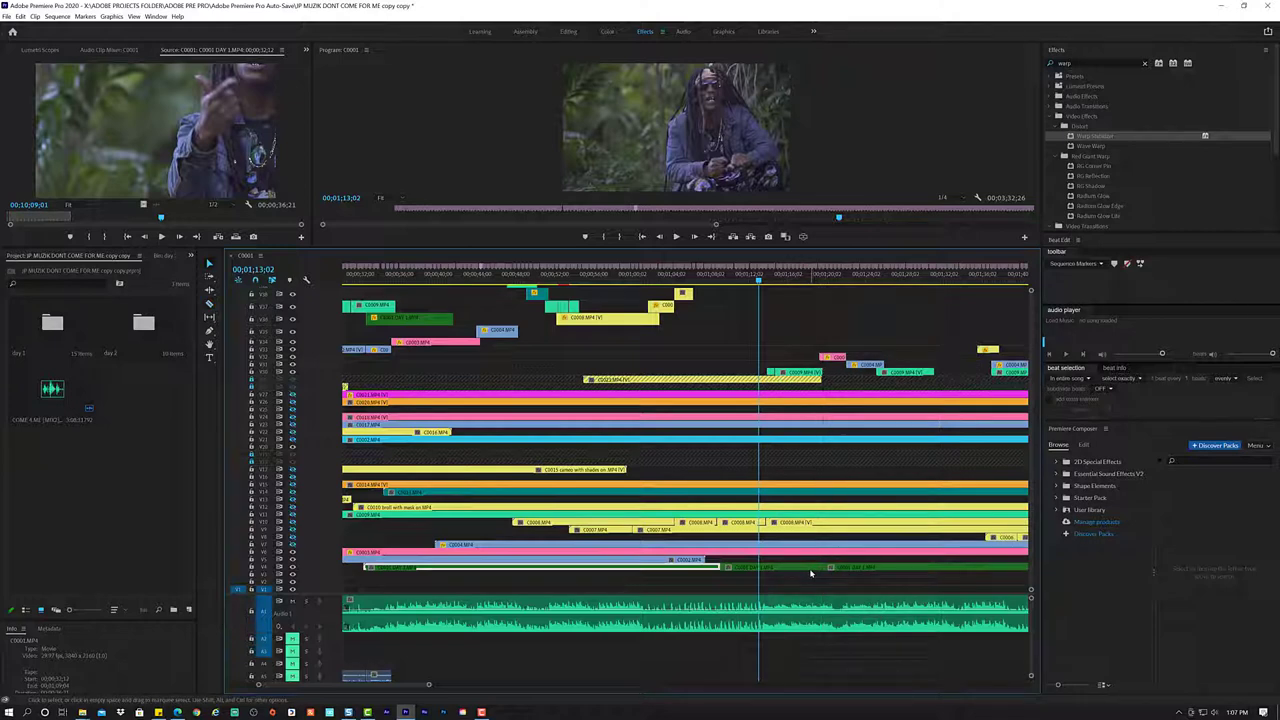
click(810, 571)
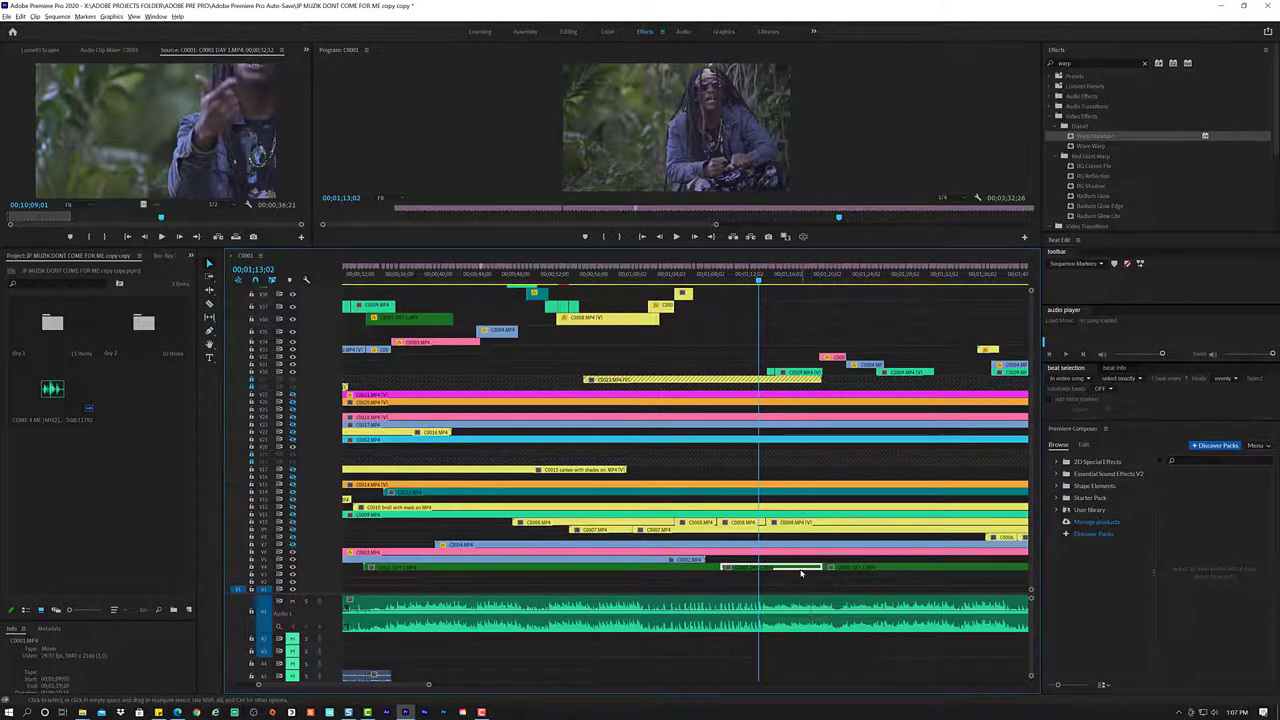
drag(800, 573, 787, 332)
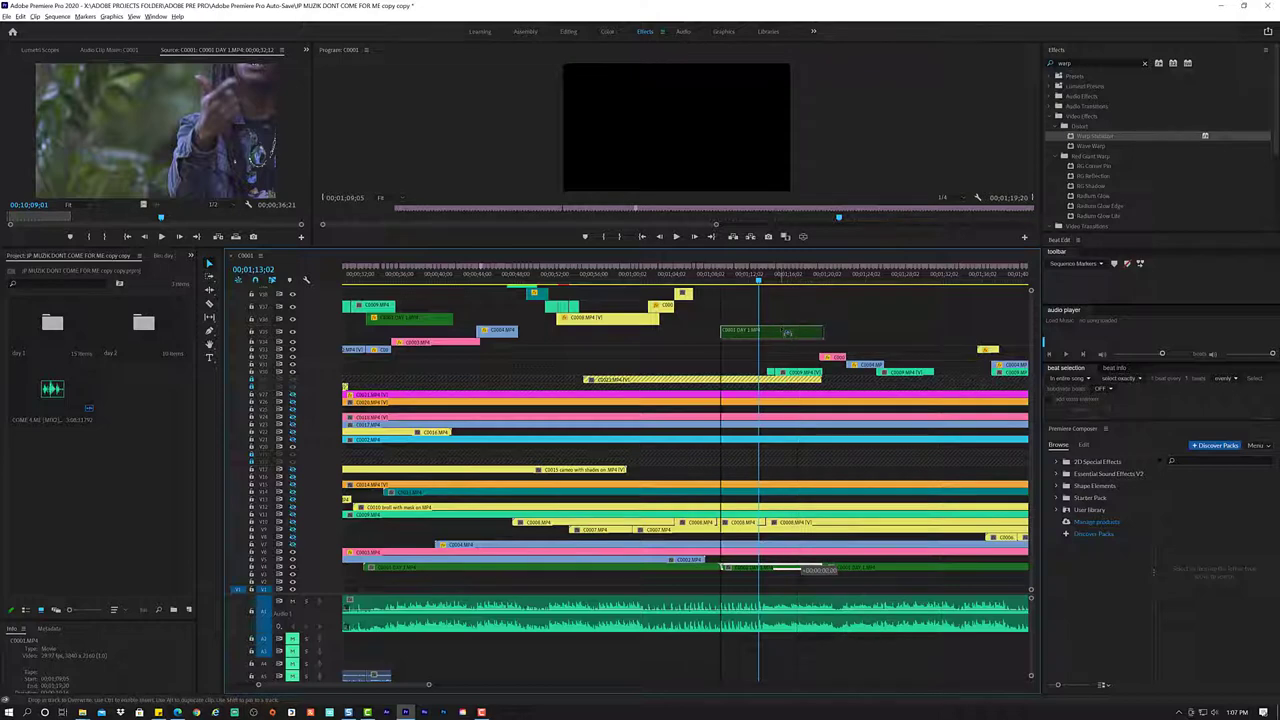
- Scale the lifted C0001 DAY 1 piece down to 55 in Effect Controls and play it back
click(707, 280)
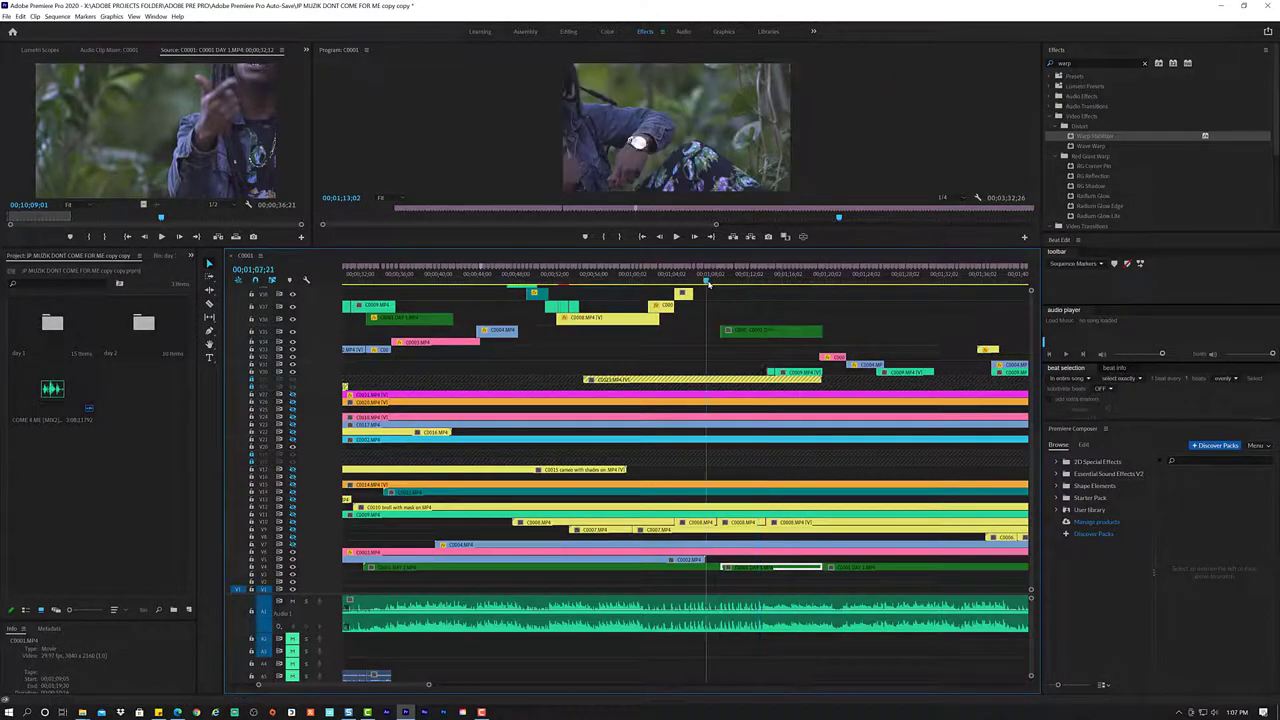
key(space)
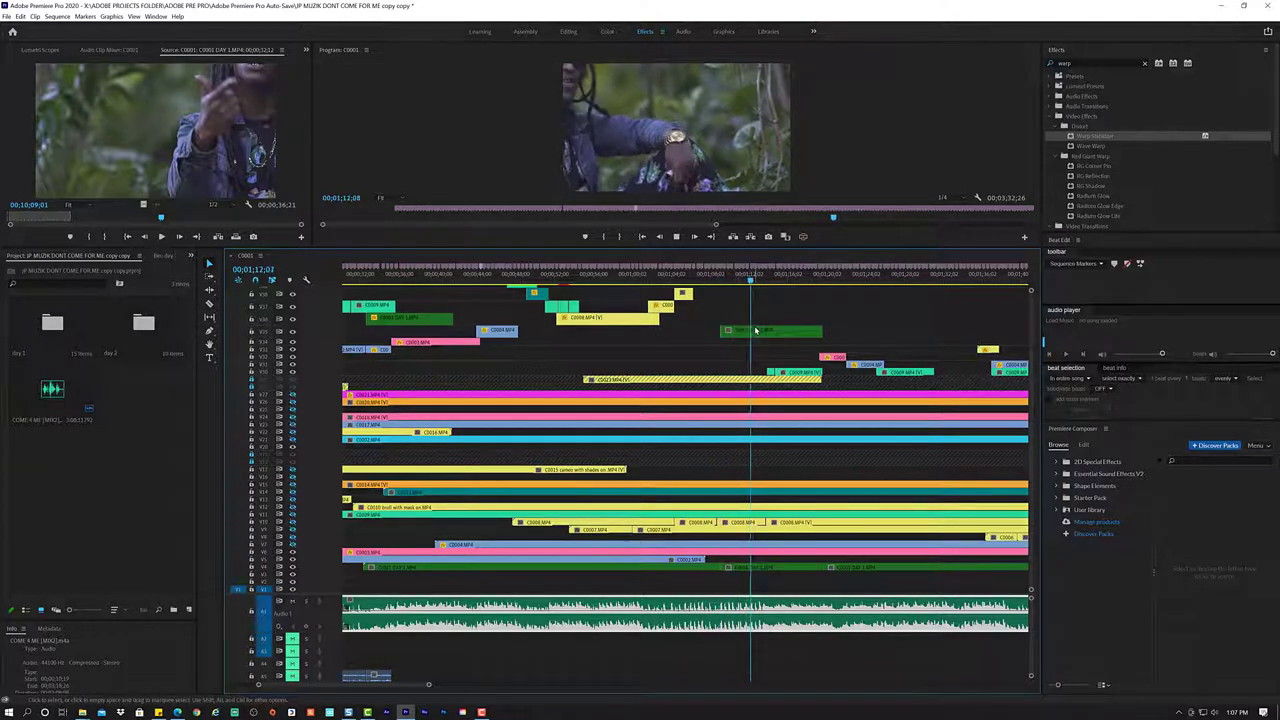
click(755, 330)
key(space)
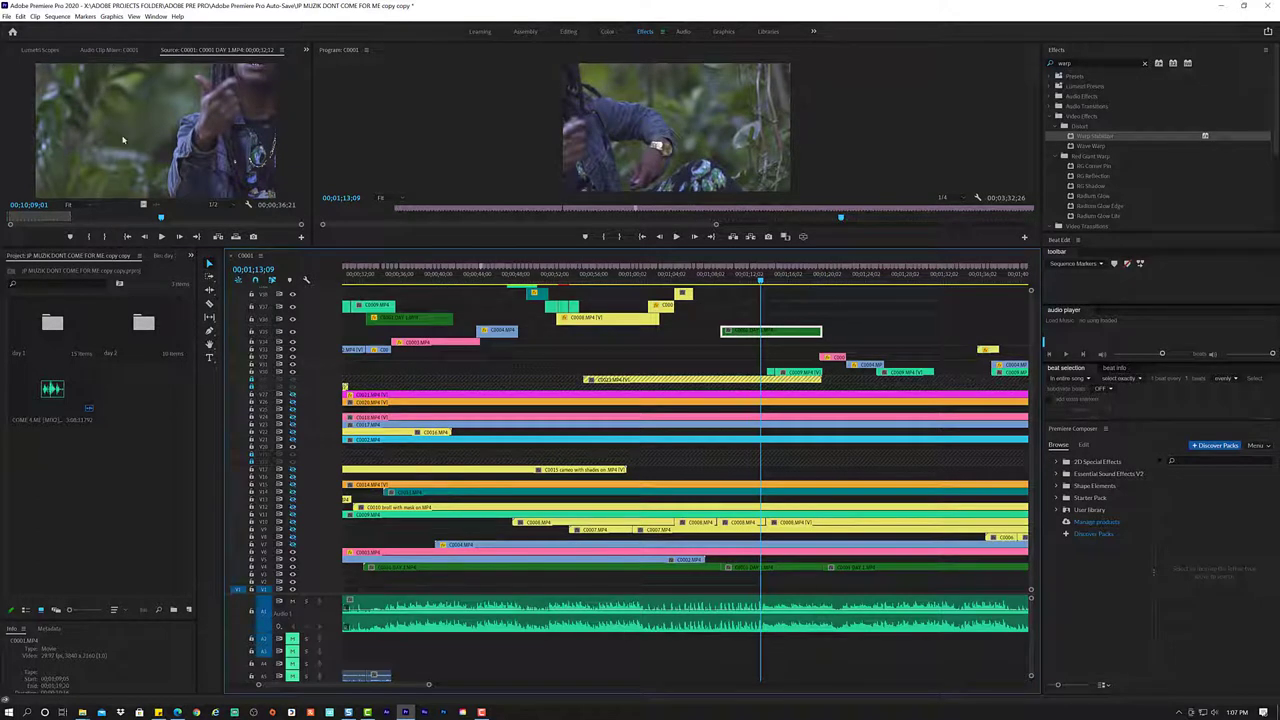
click(306, 50)
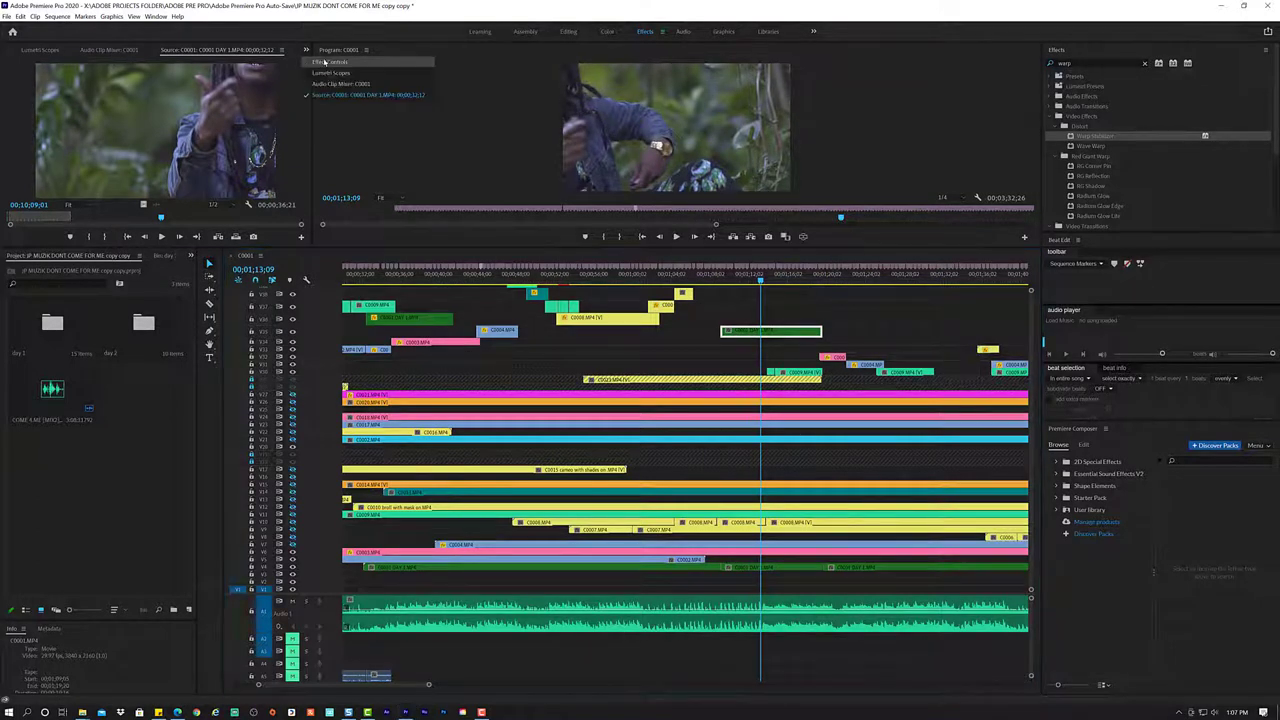
click(309, 77)
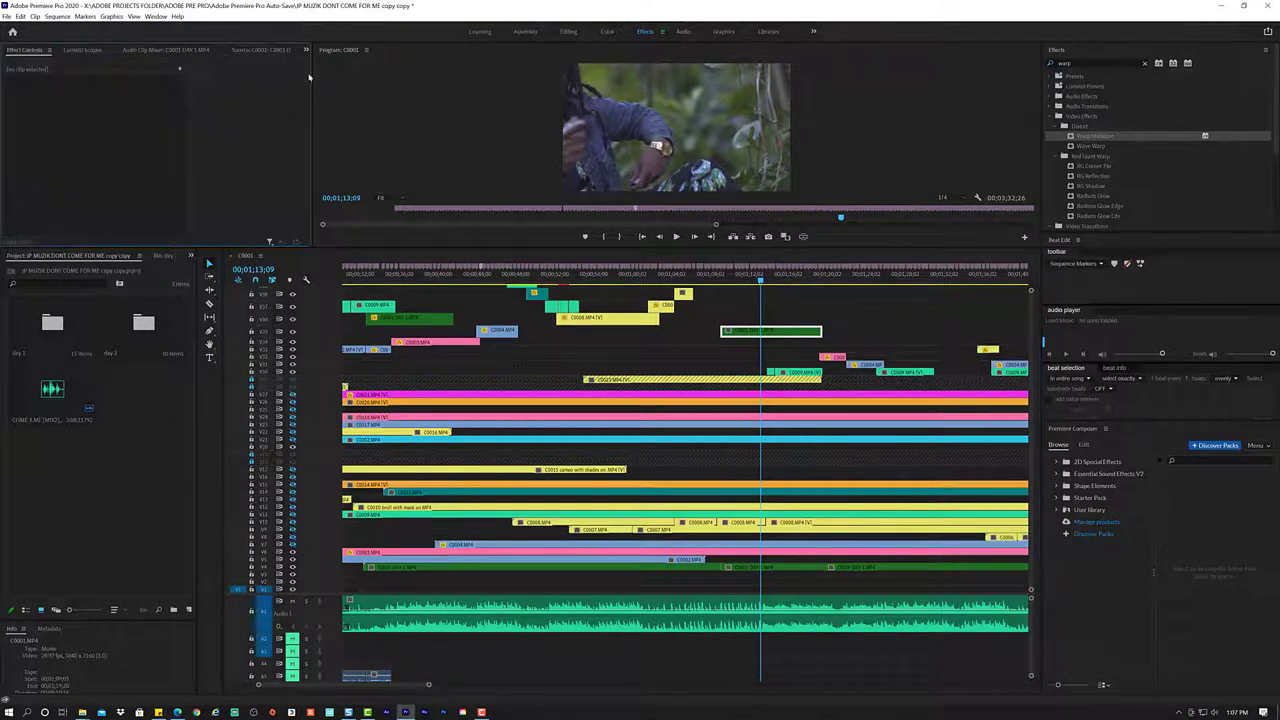
click(788, 337)
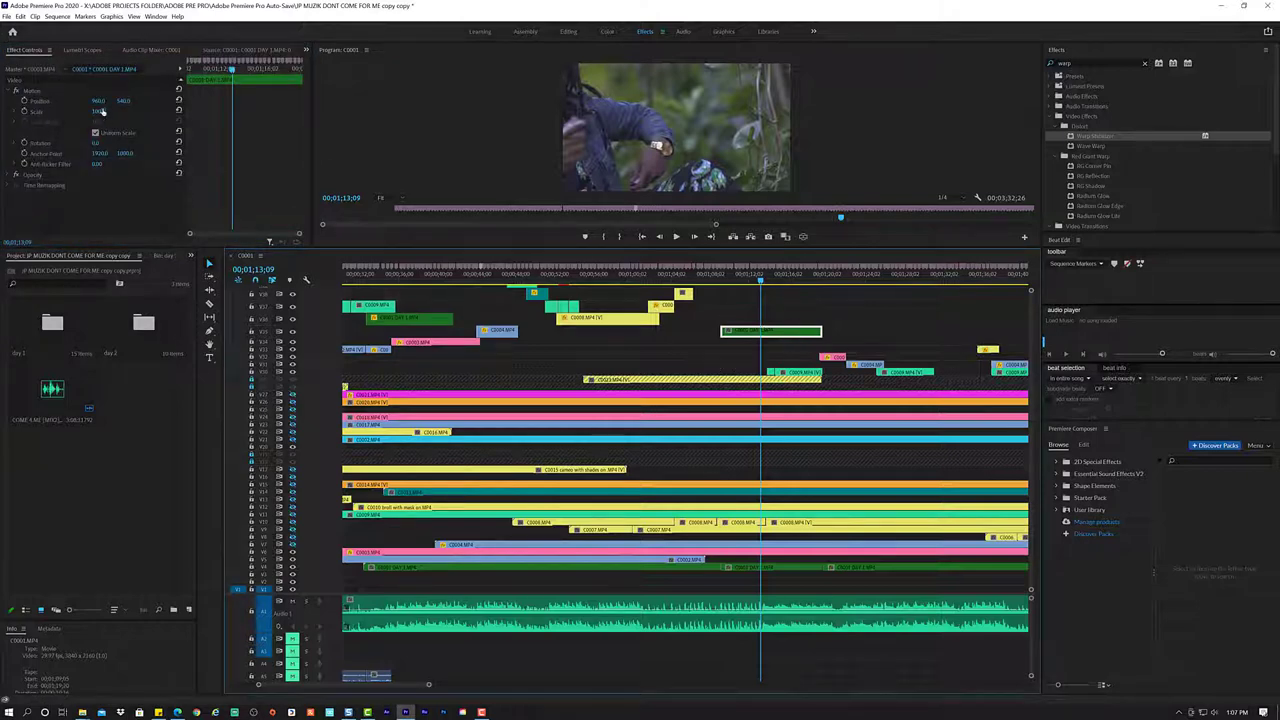
drag(97, 111, 60, 111)
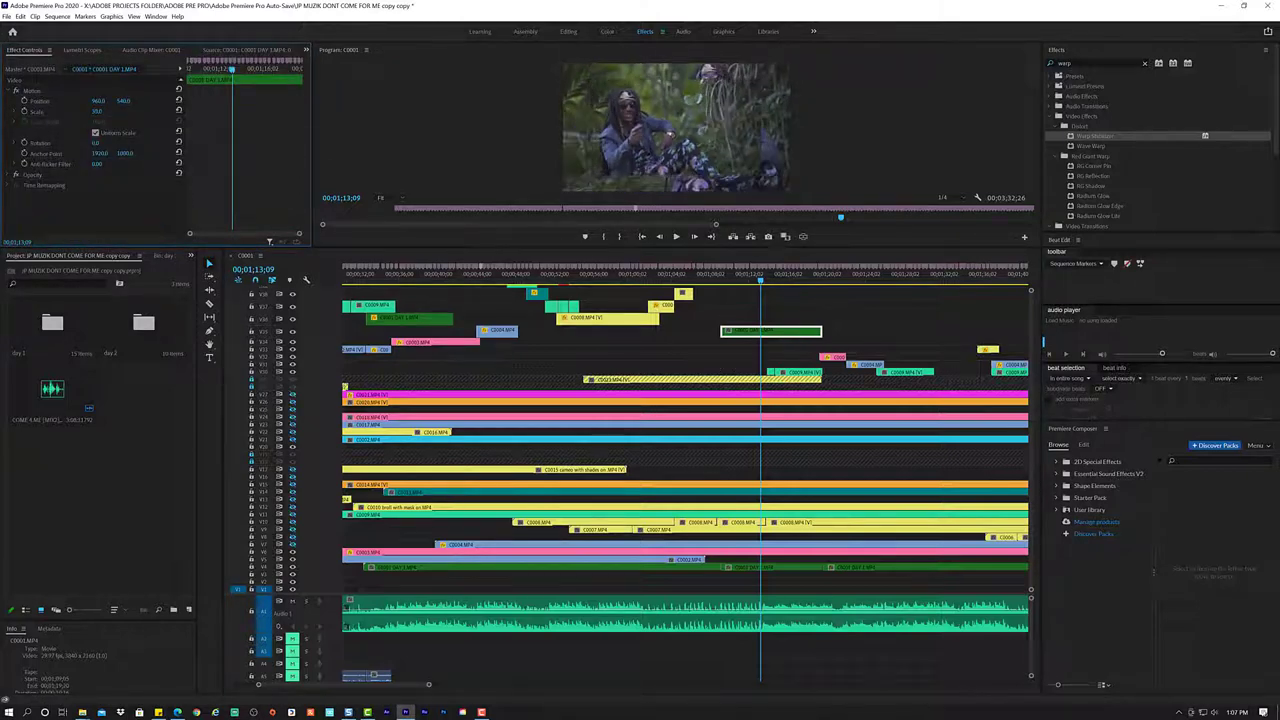
click(709, 281)
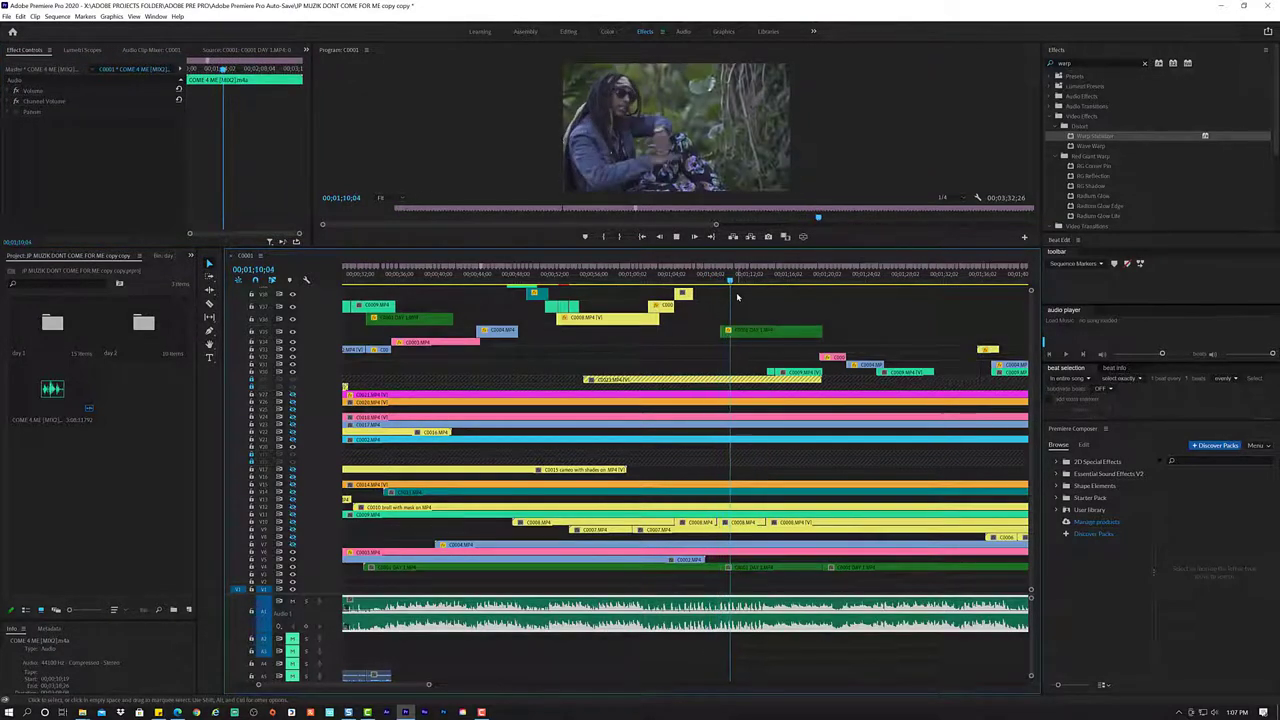
key(space)
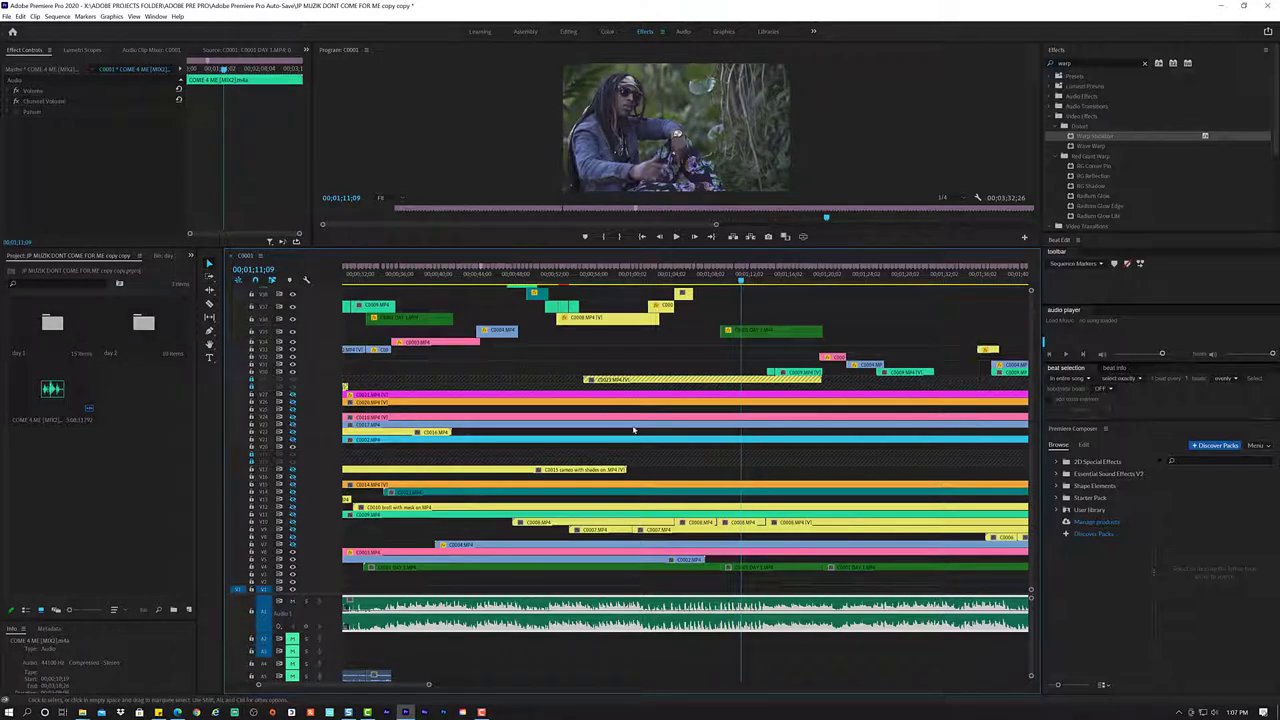
scroll(651, 447, down, 2)
scroll(653, 447, down, 2)
scroll(655, 447, down, 2)
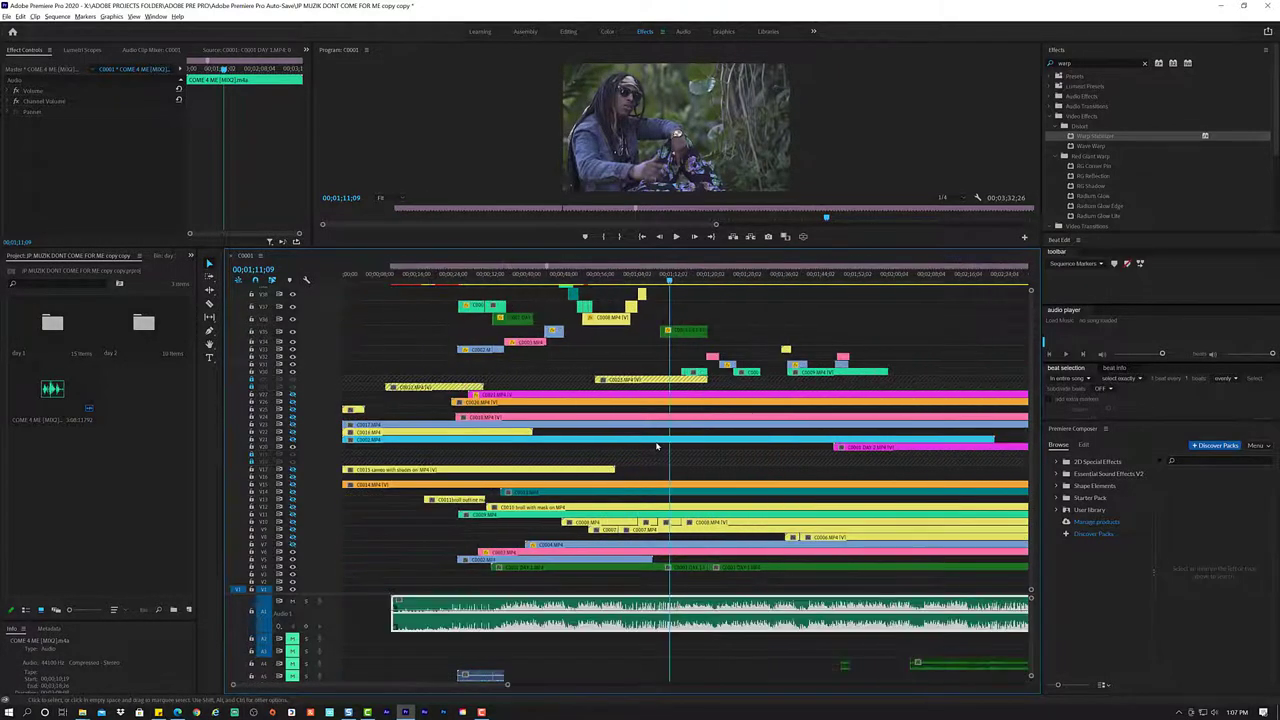
scroll(657, 447, down, 2)
scroll(508, 342, up, 1)
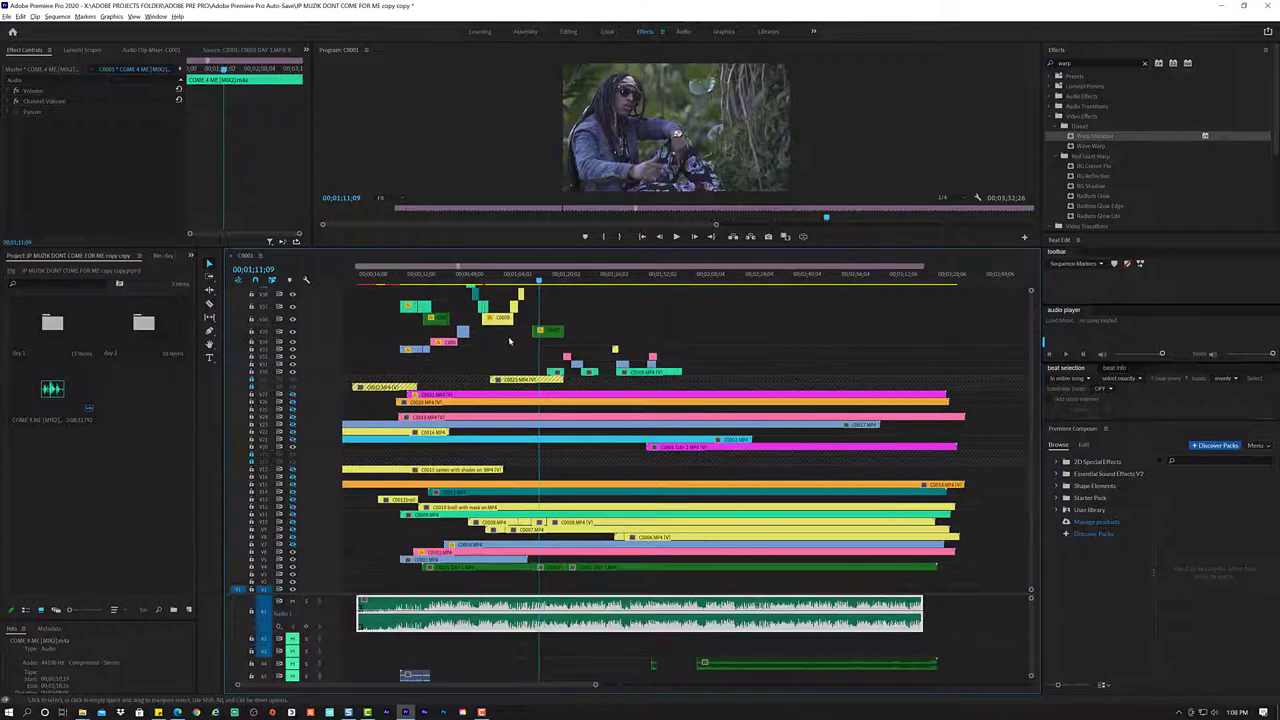
key(alt+space)
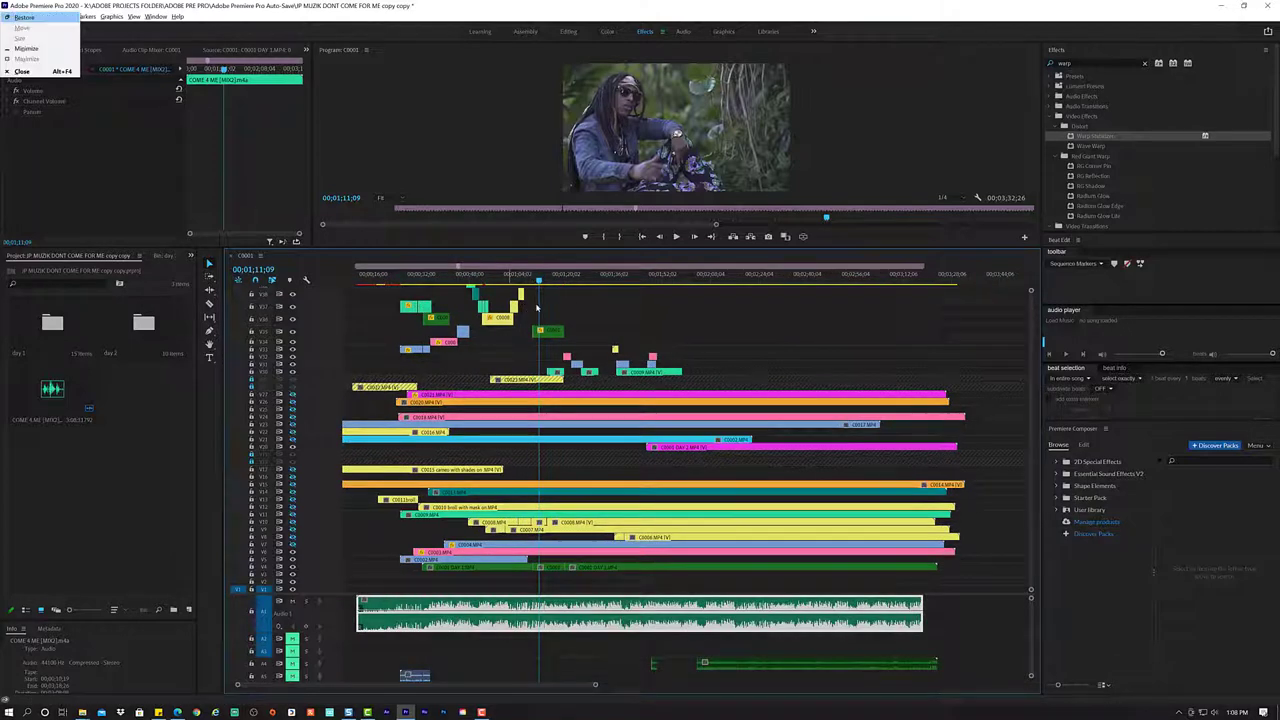
key(Escape)
key(space)
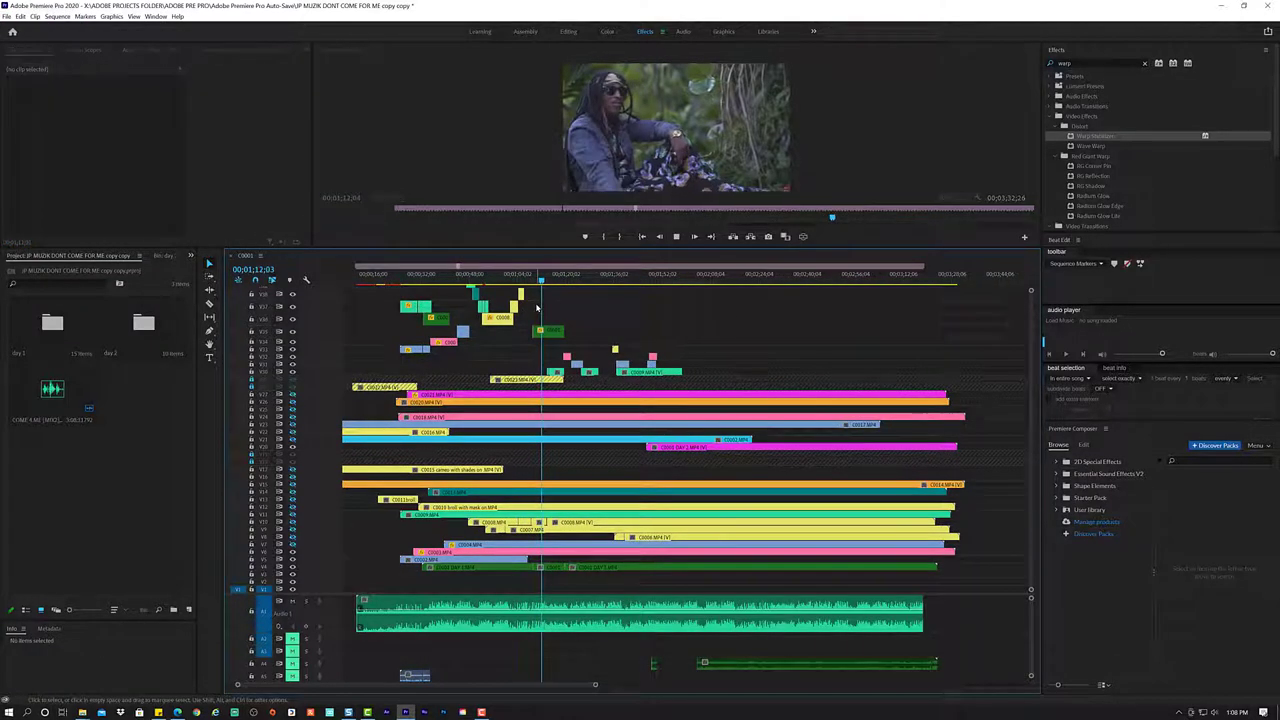
click(545, 612)
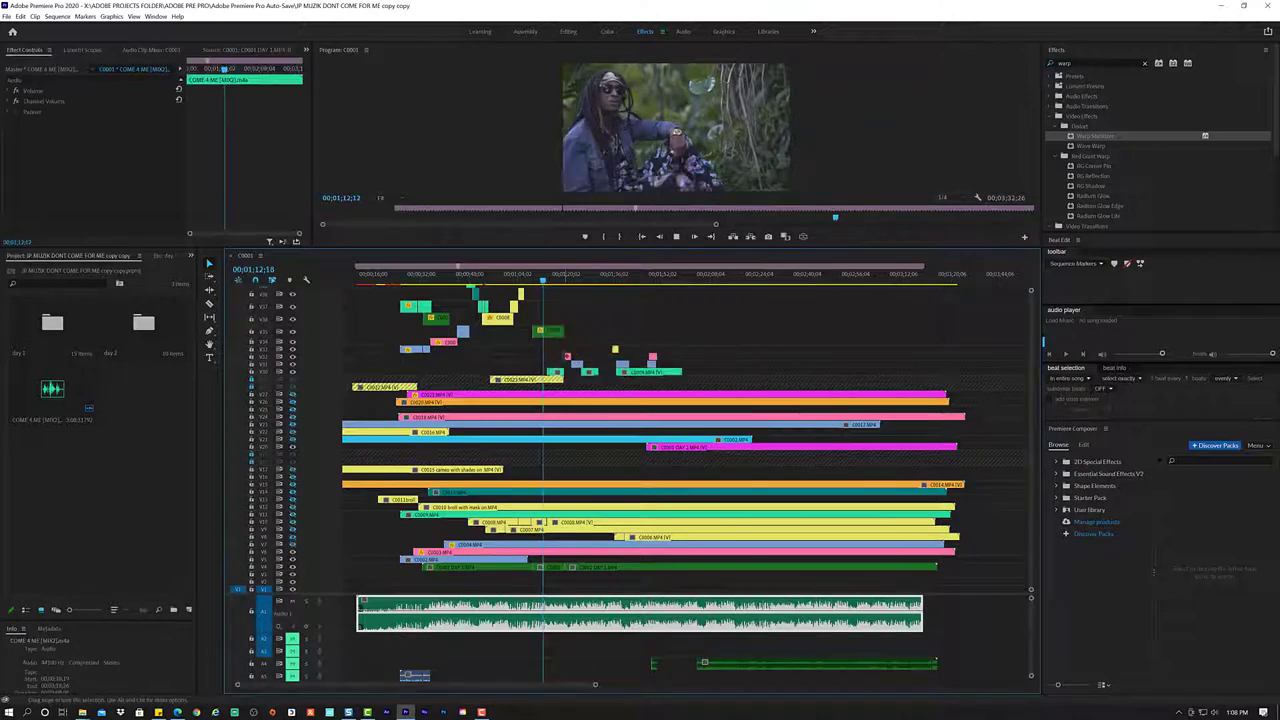
key(space)
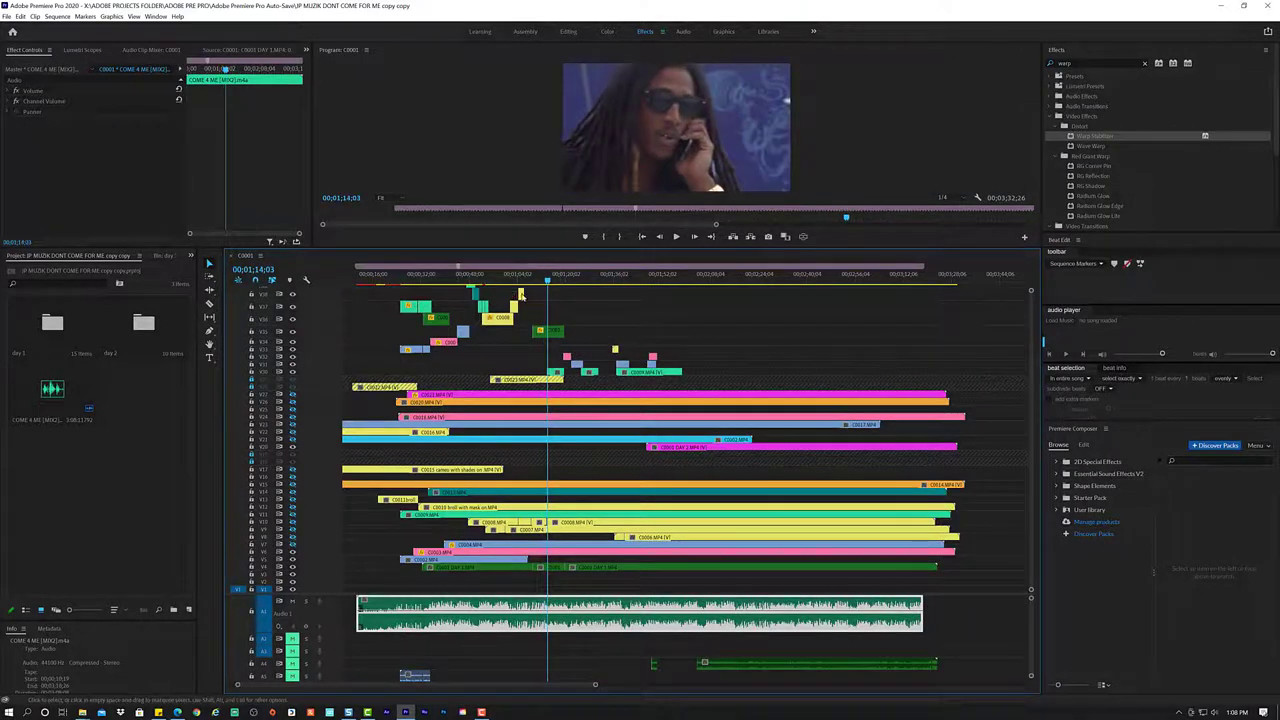
click(526, 280)
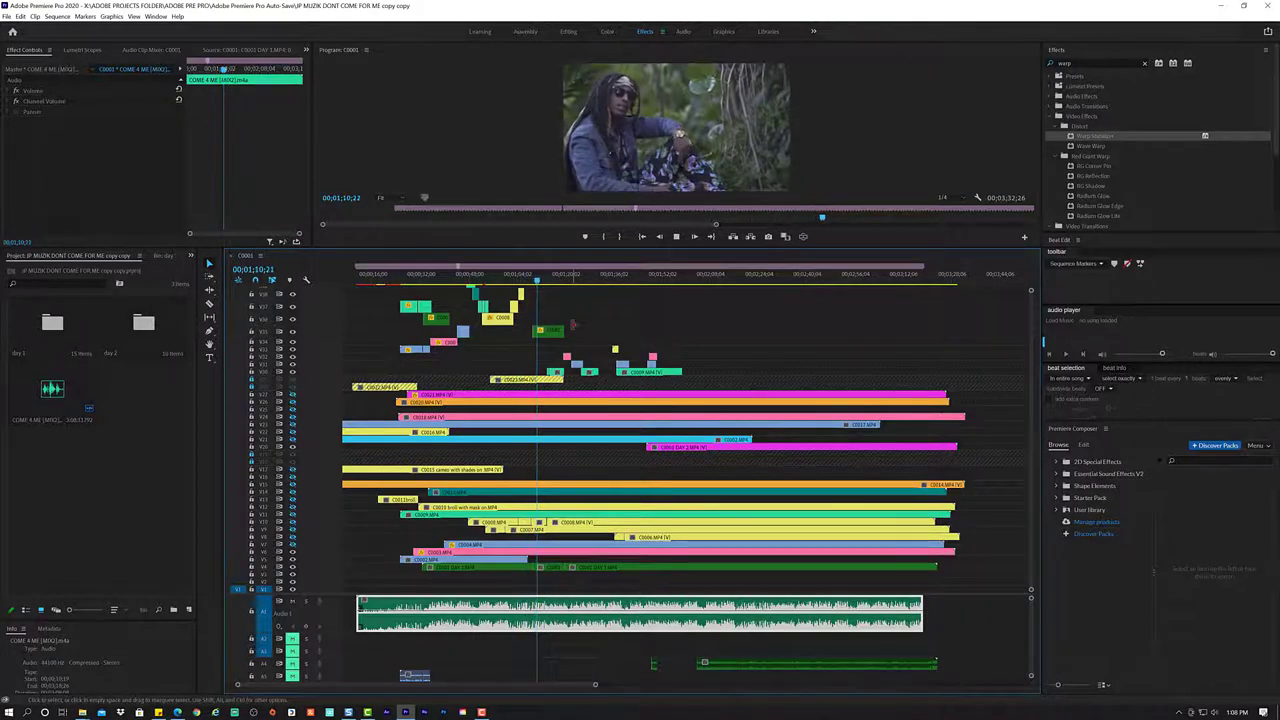
key(space)
- Enable Position, Scale and Rotation keyframes and move the clip to X 1210 at a later frame
click(559, 332)
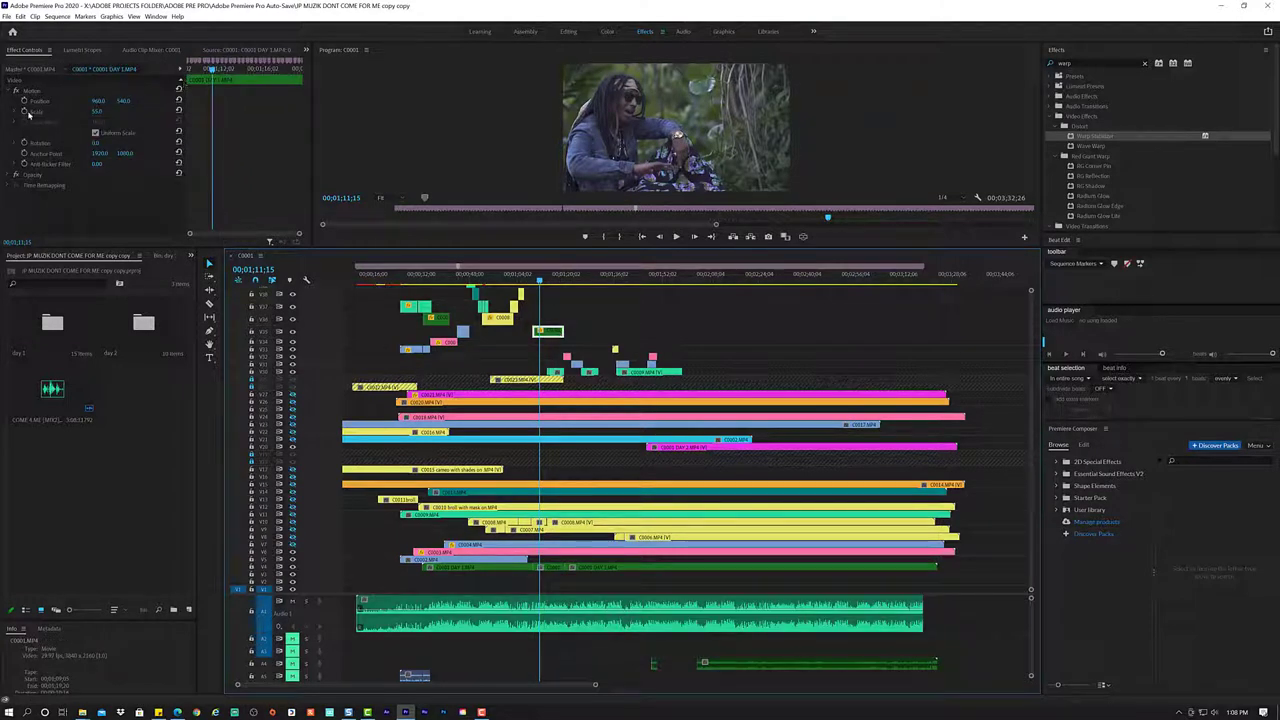
click(25, 111)
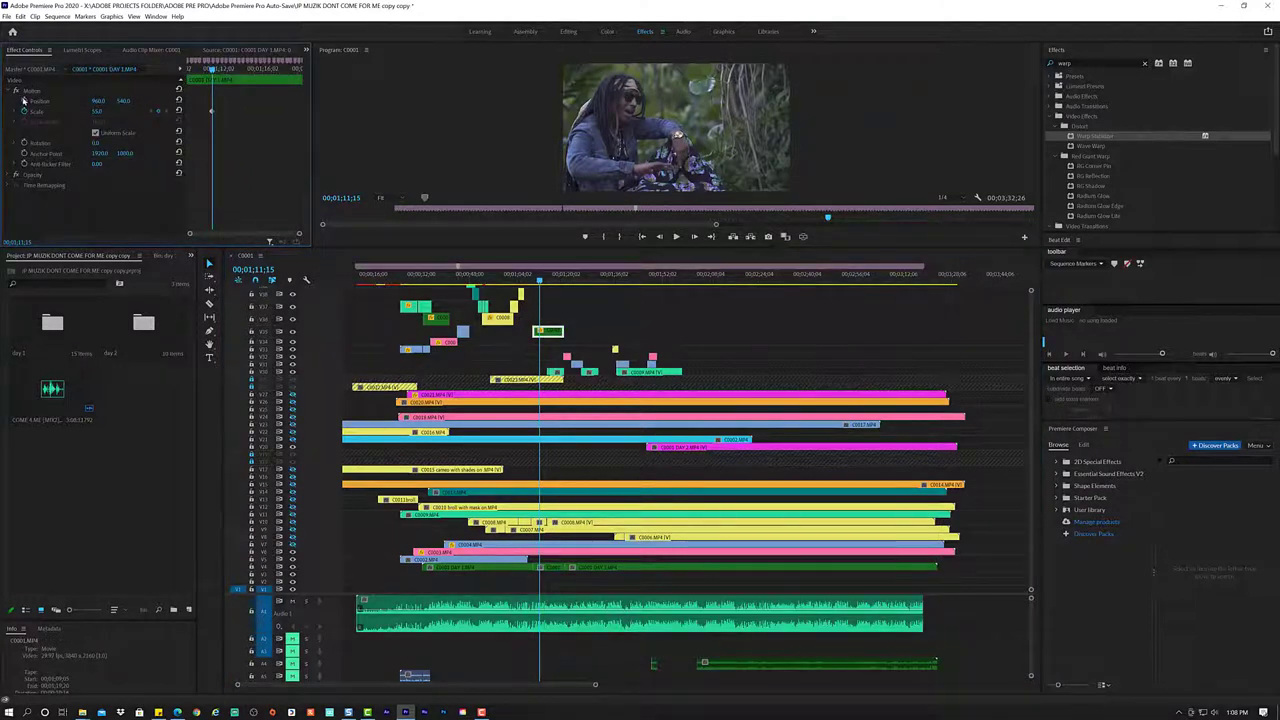
click(24, 101)
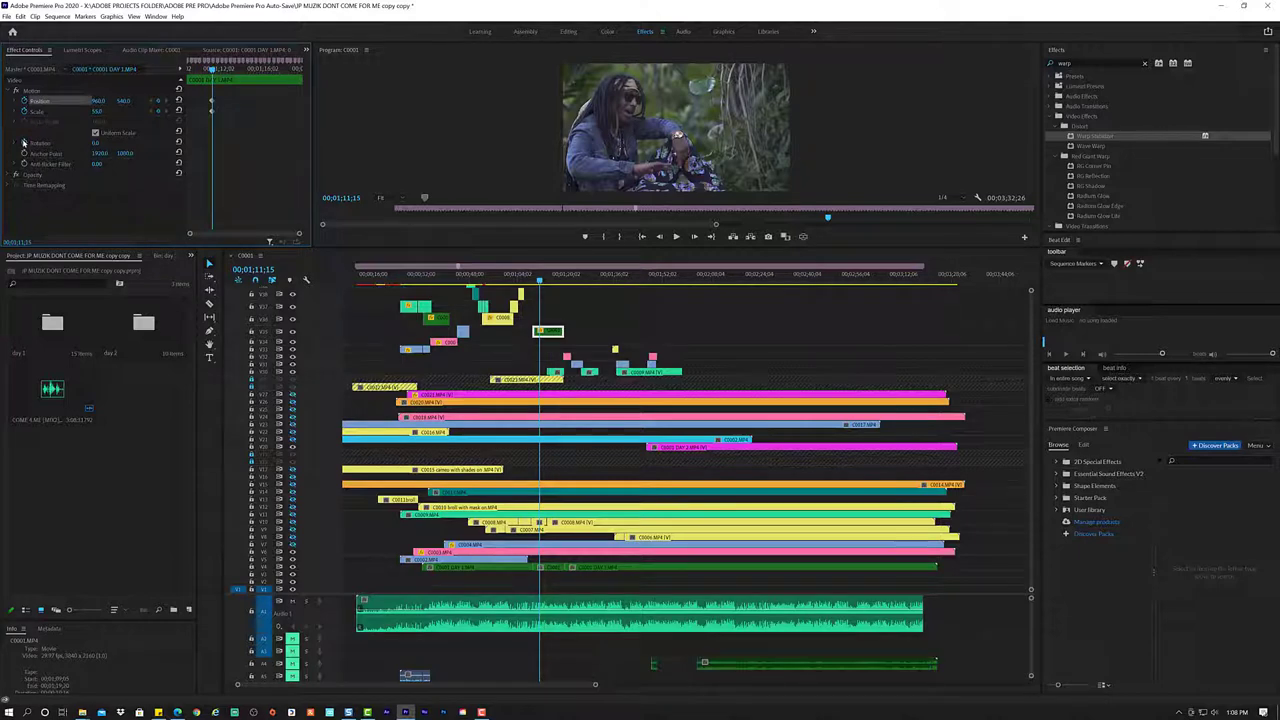
click(24, 143)
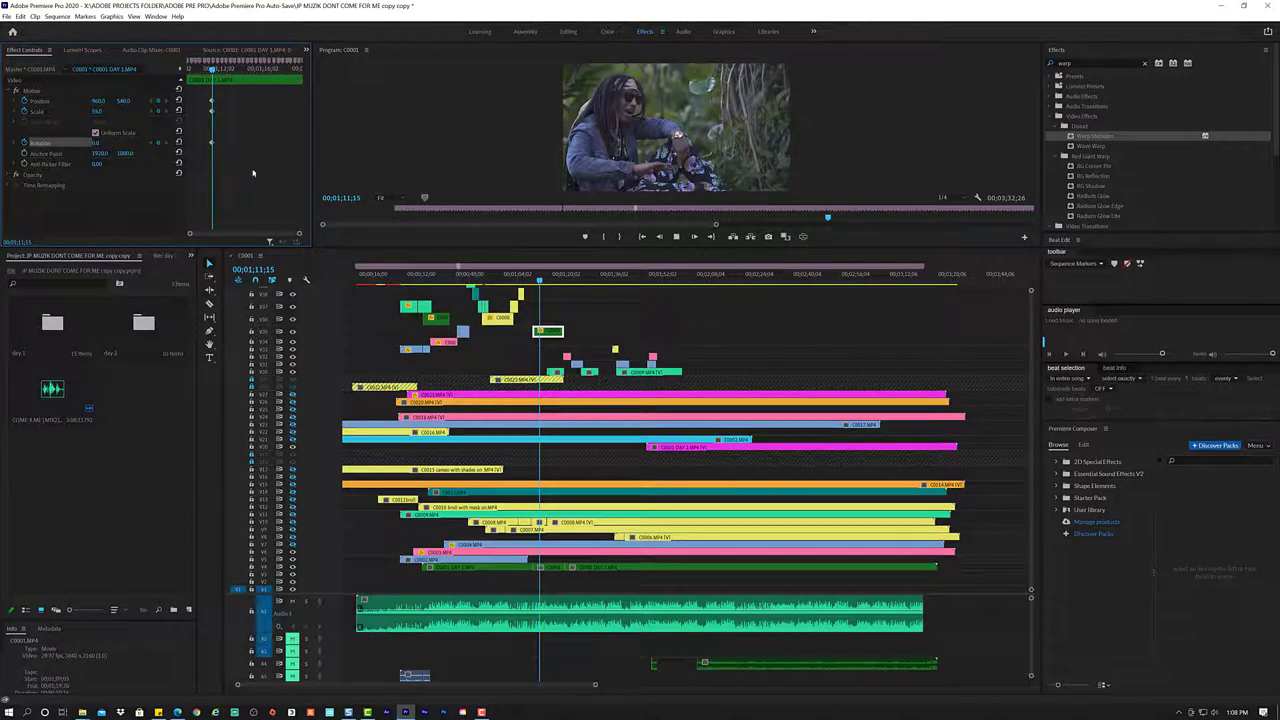
key(space)
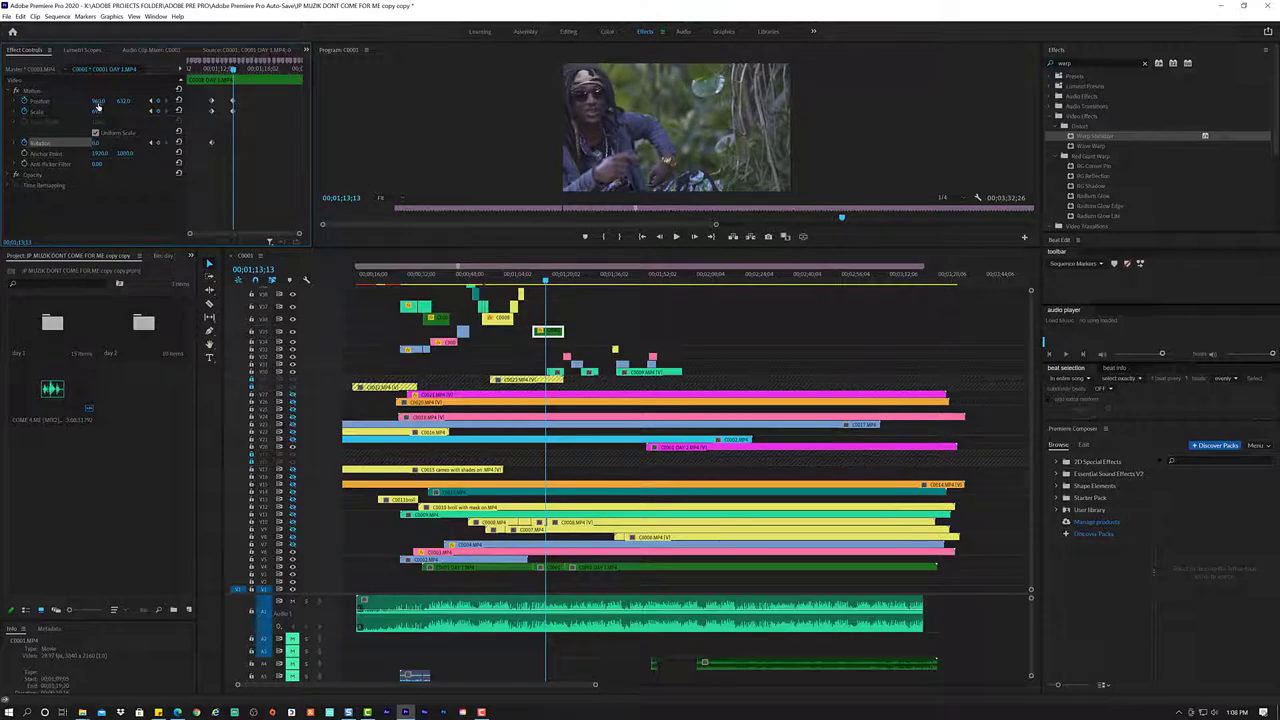
drag(98, 101, 140, 101)
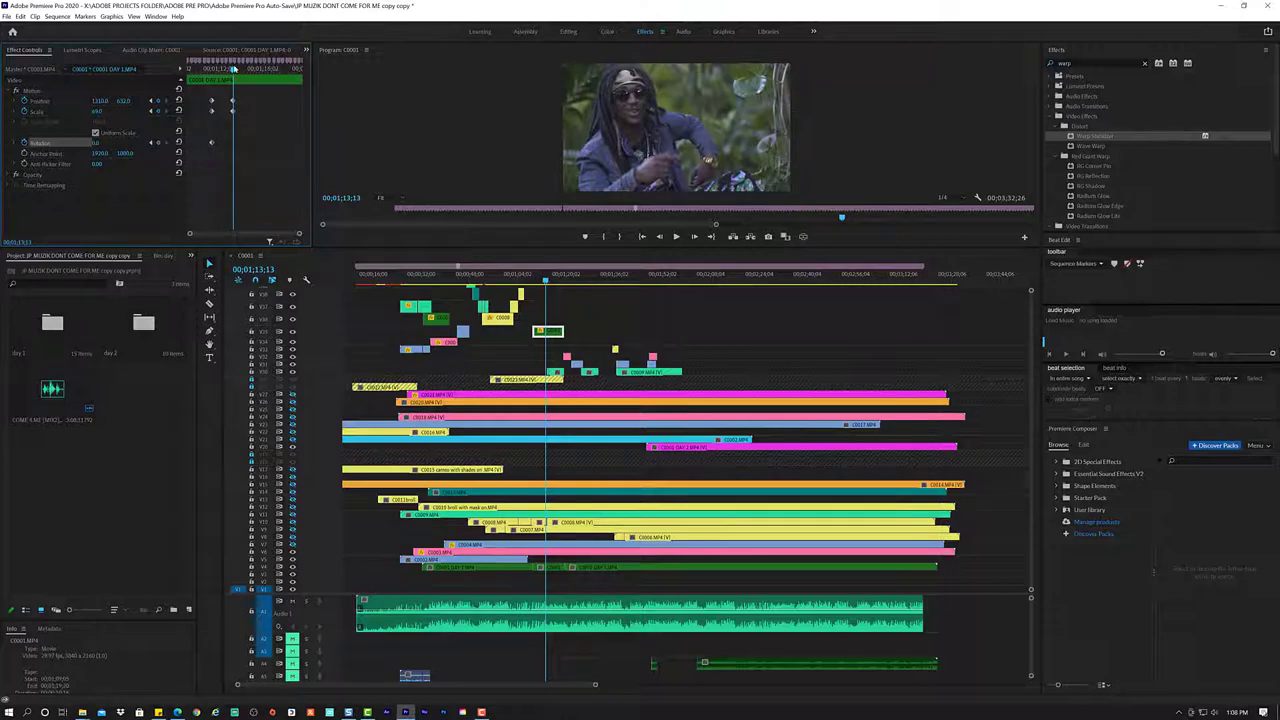
drag(233, 68, 204, 70)
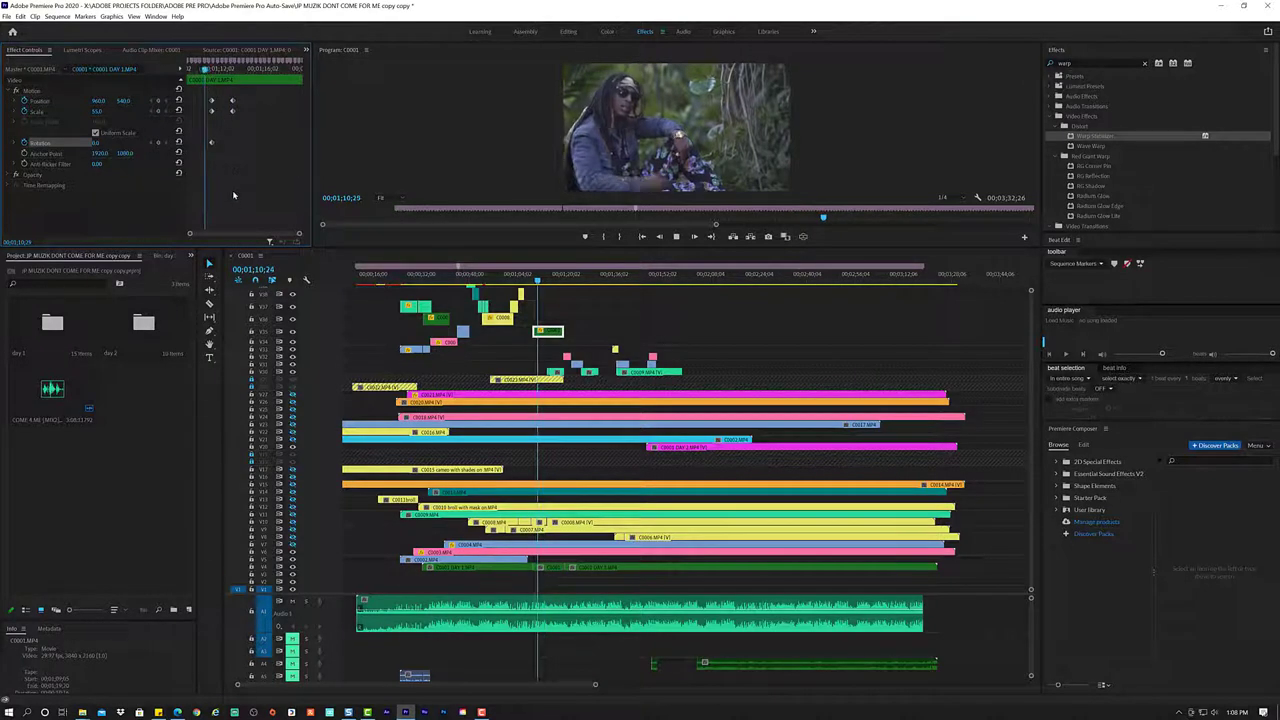
key(space)
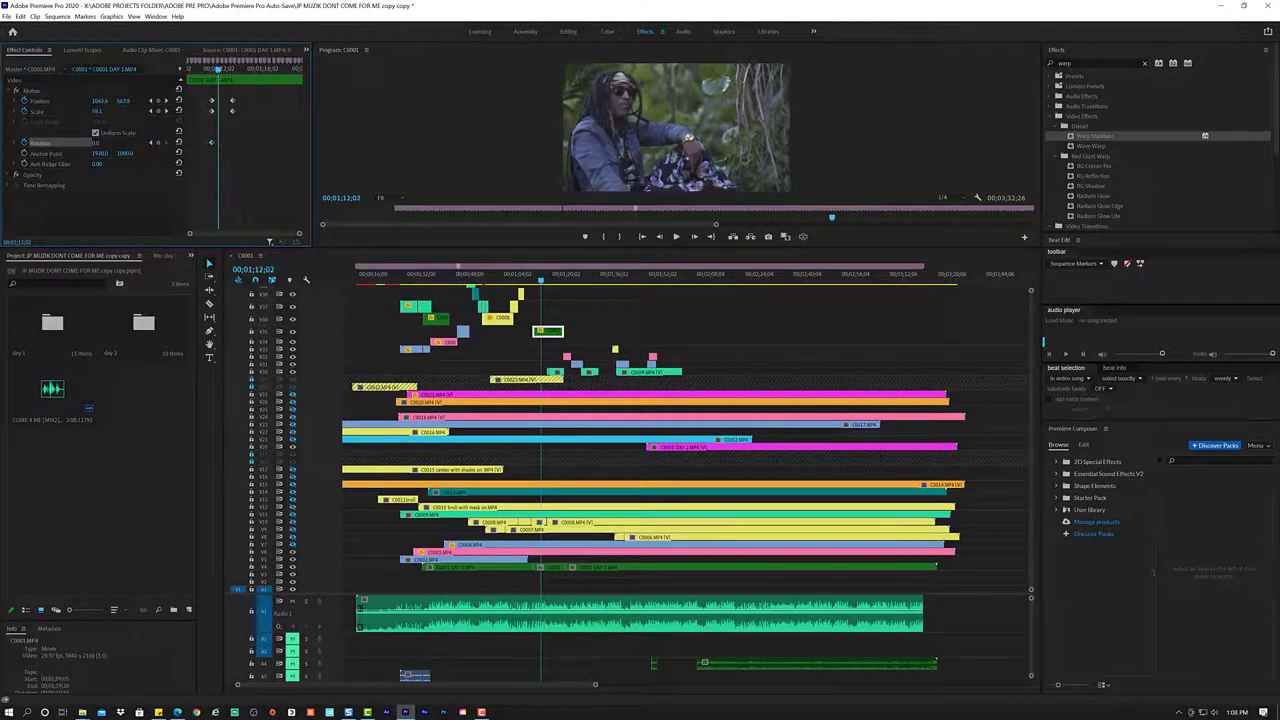
mouse_move(211, 104)
mouse_down()
mouse_move(183, 110)
mouse_move(189, 70)
mouse_up()
key(space)
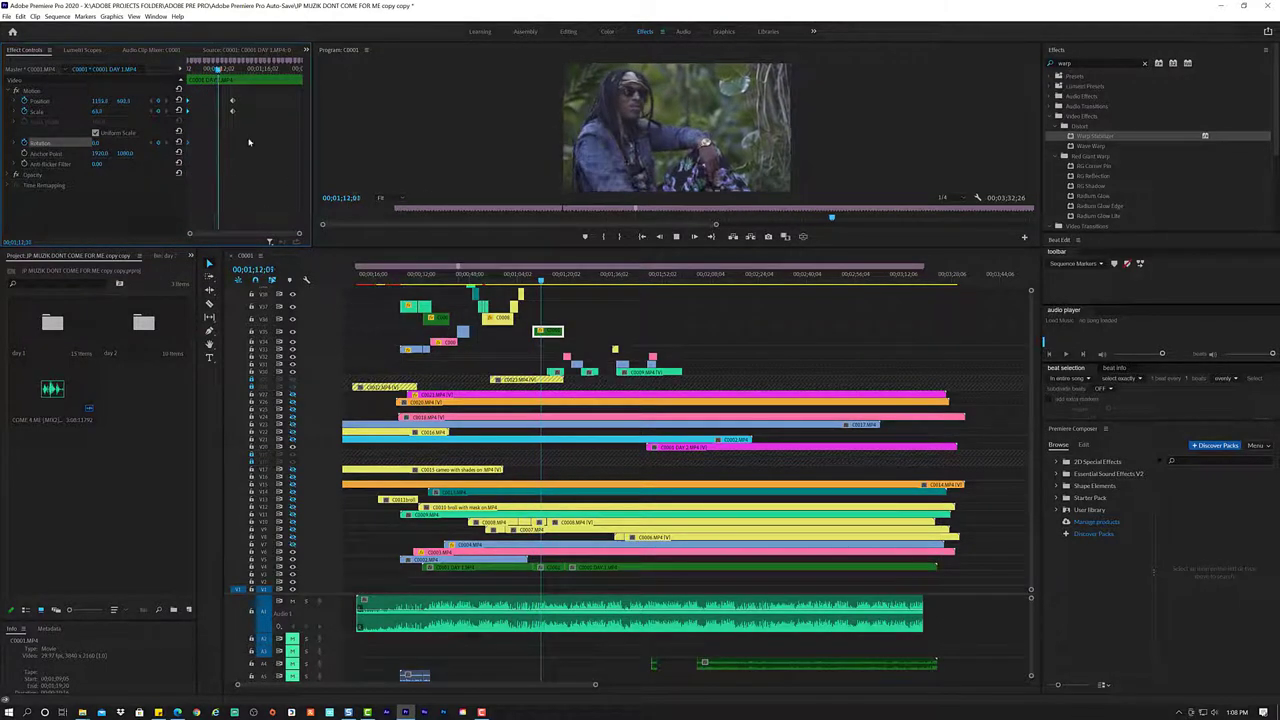
key(space)
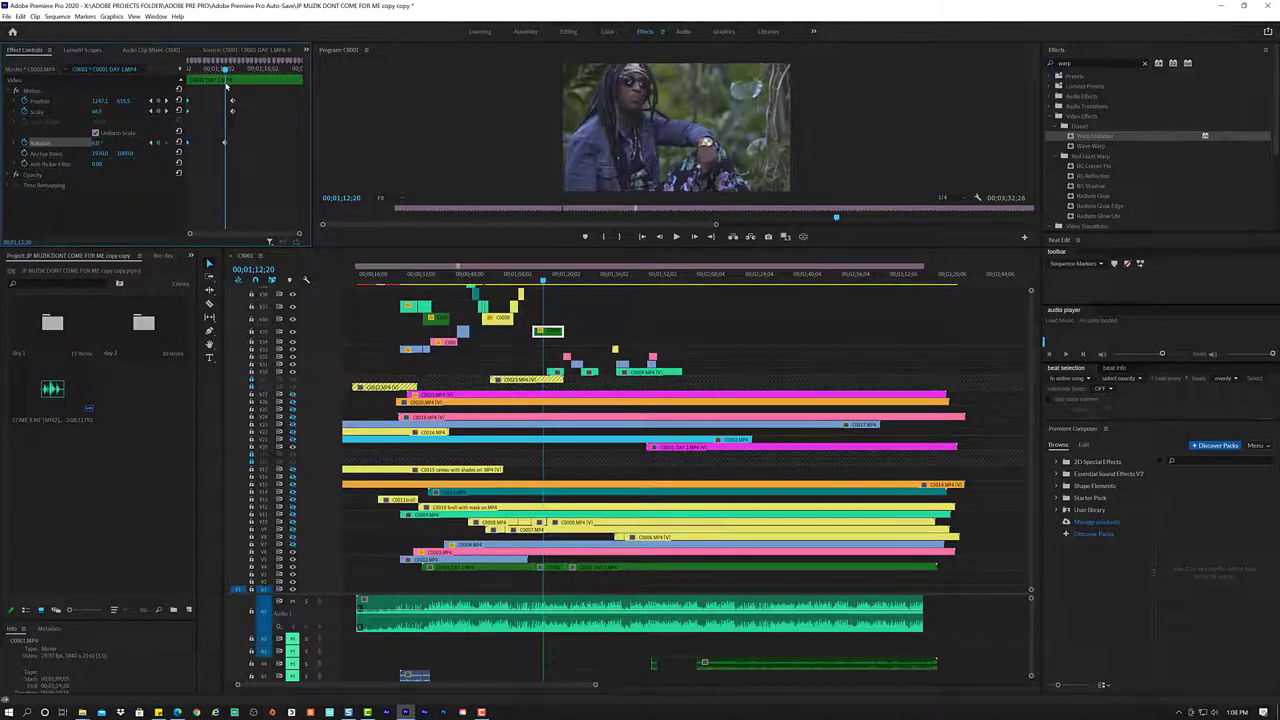
- Add a rotation keyframe at a later frame and review the animation
click(226, 77)
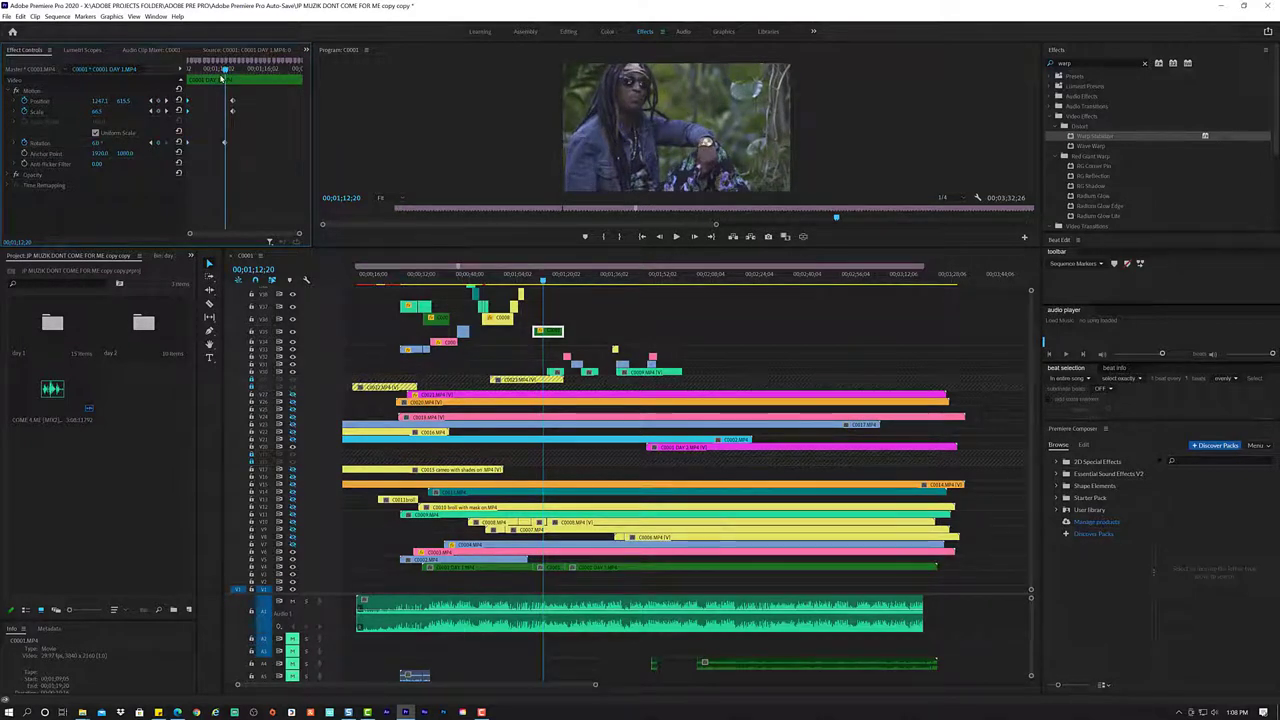
click(172, 70)
key(space)
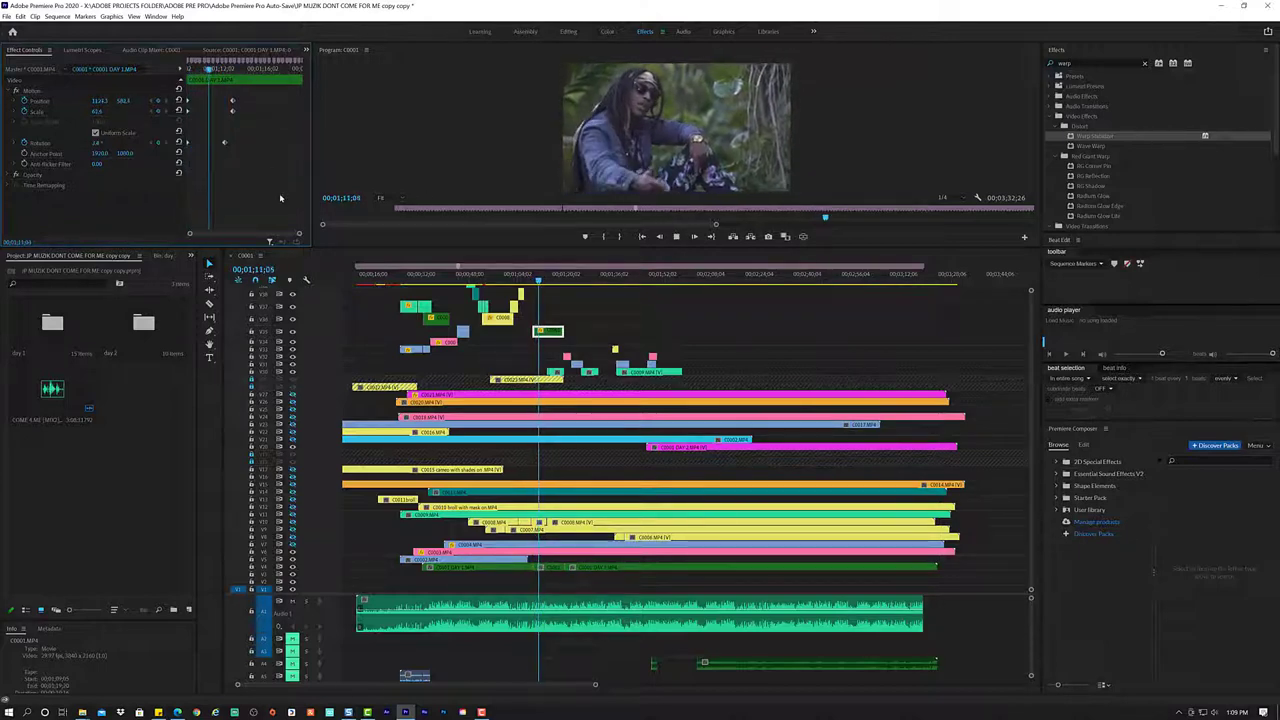
key(space)
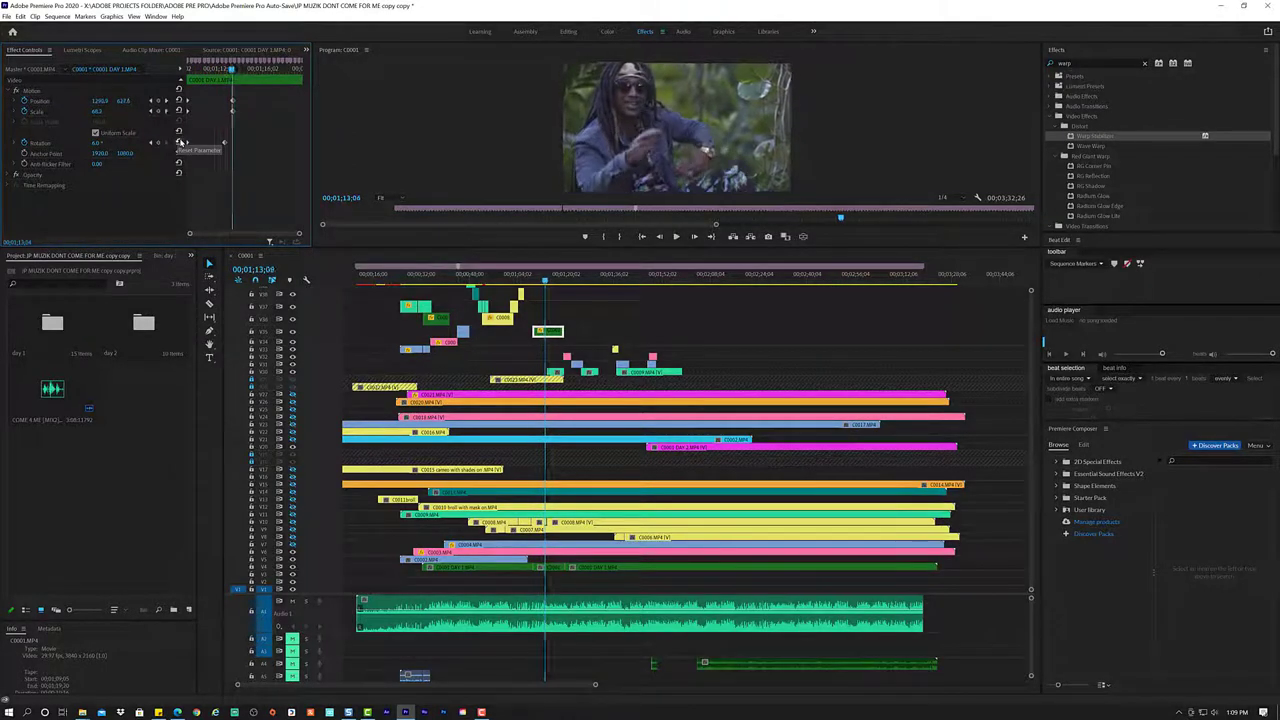
key(space)
click(180, 142)
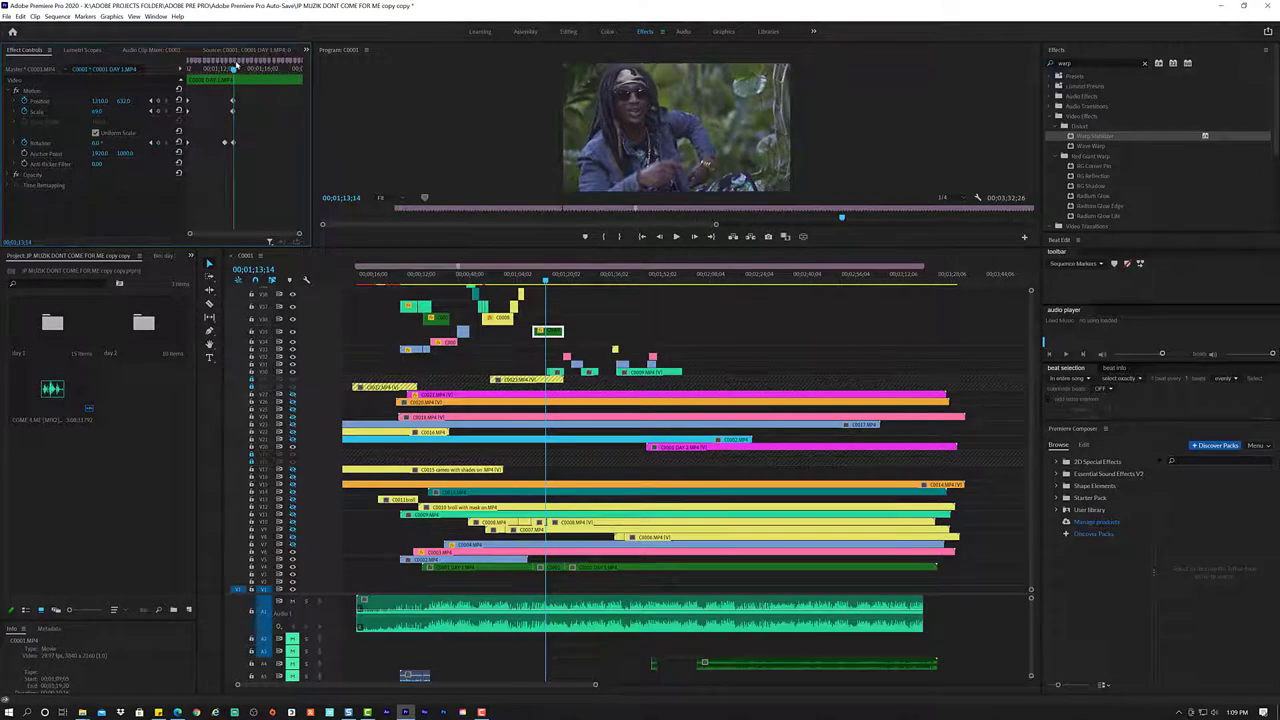
drag(236, 76, 226, 78)
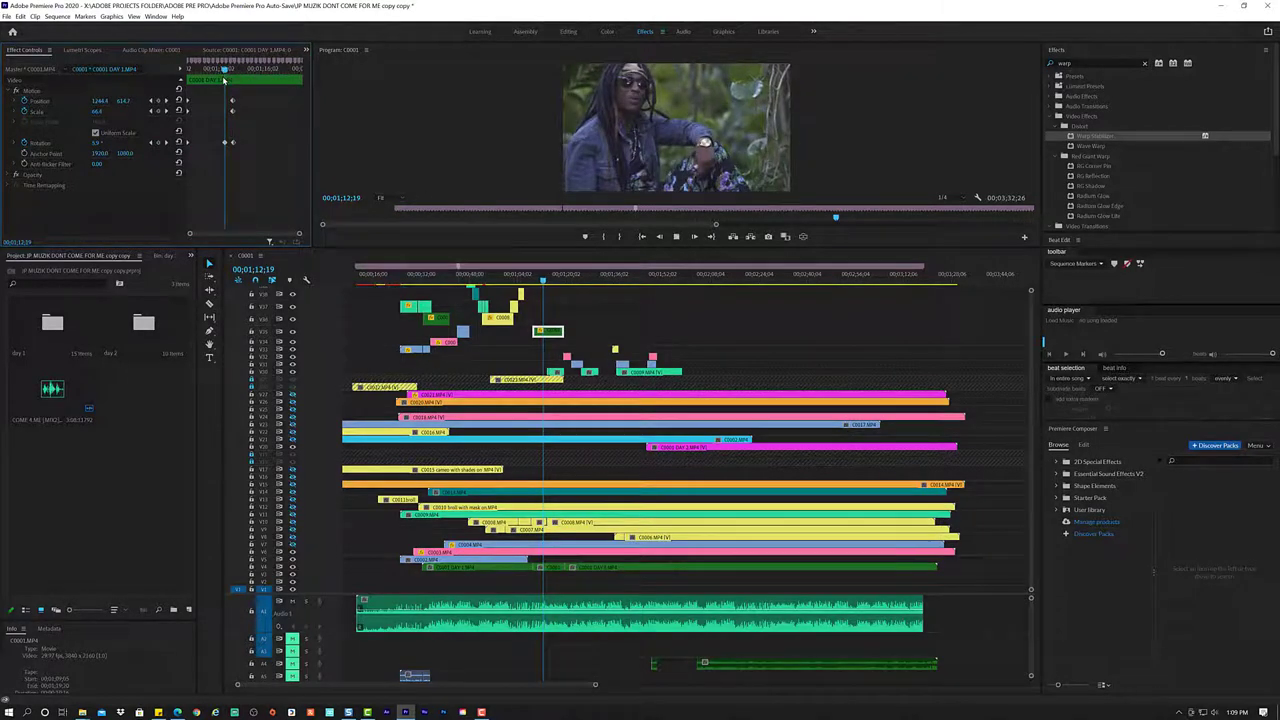
key(space)
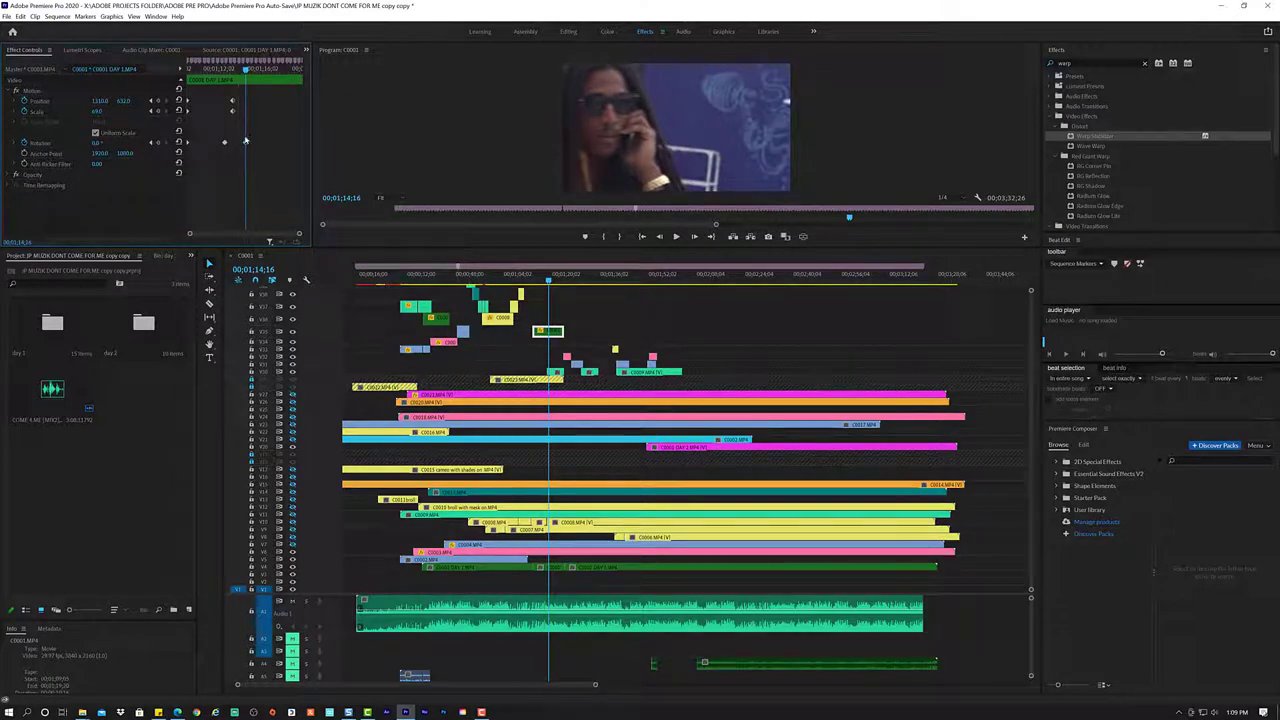
drag(210, 76, 177, 80)
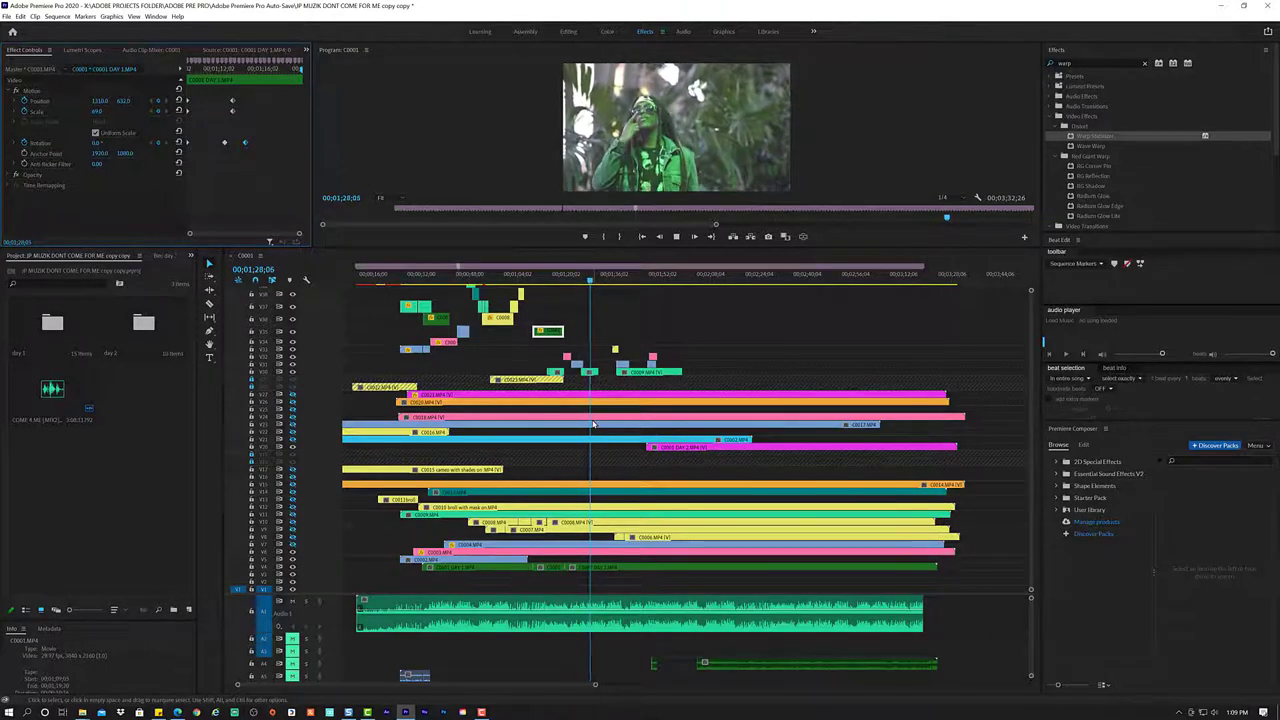
key(space)
click(593, 612)
click(360, 278)
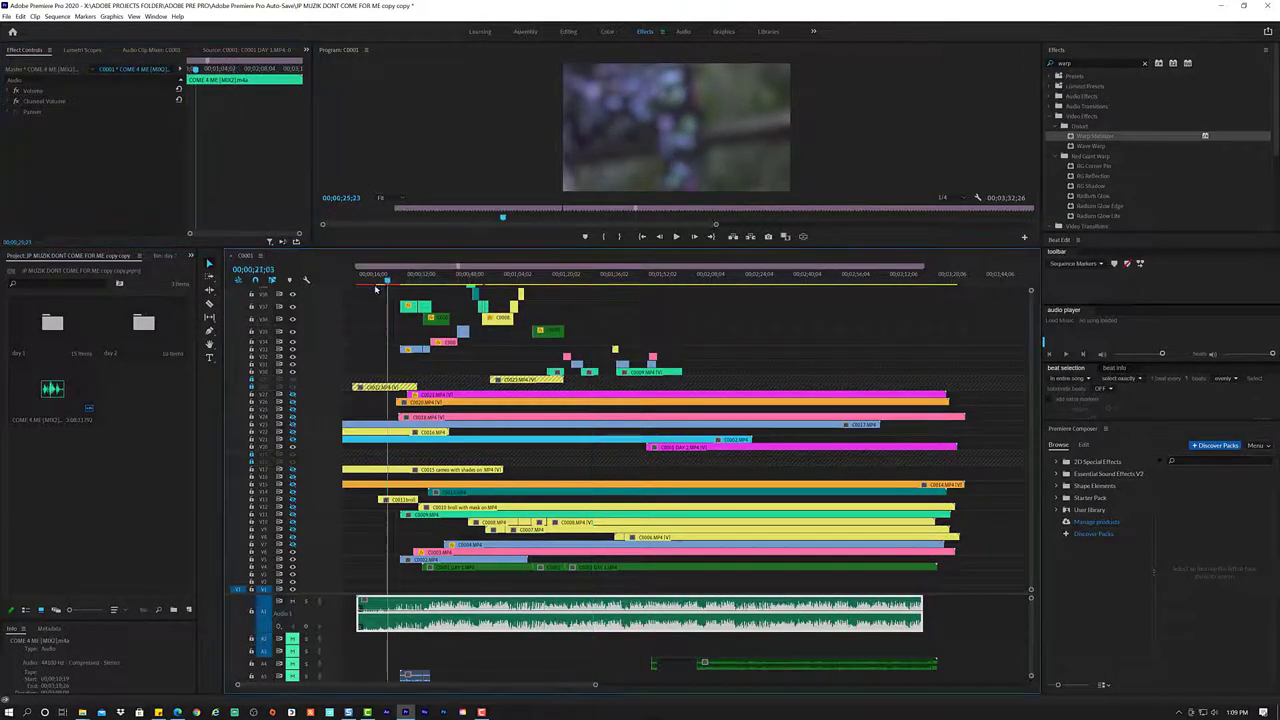
key(space)
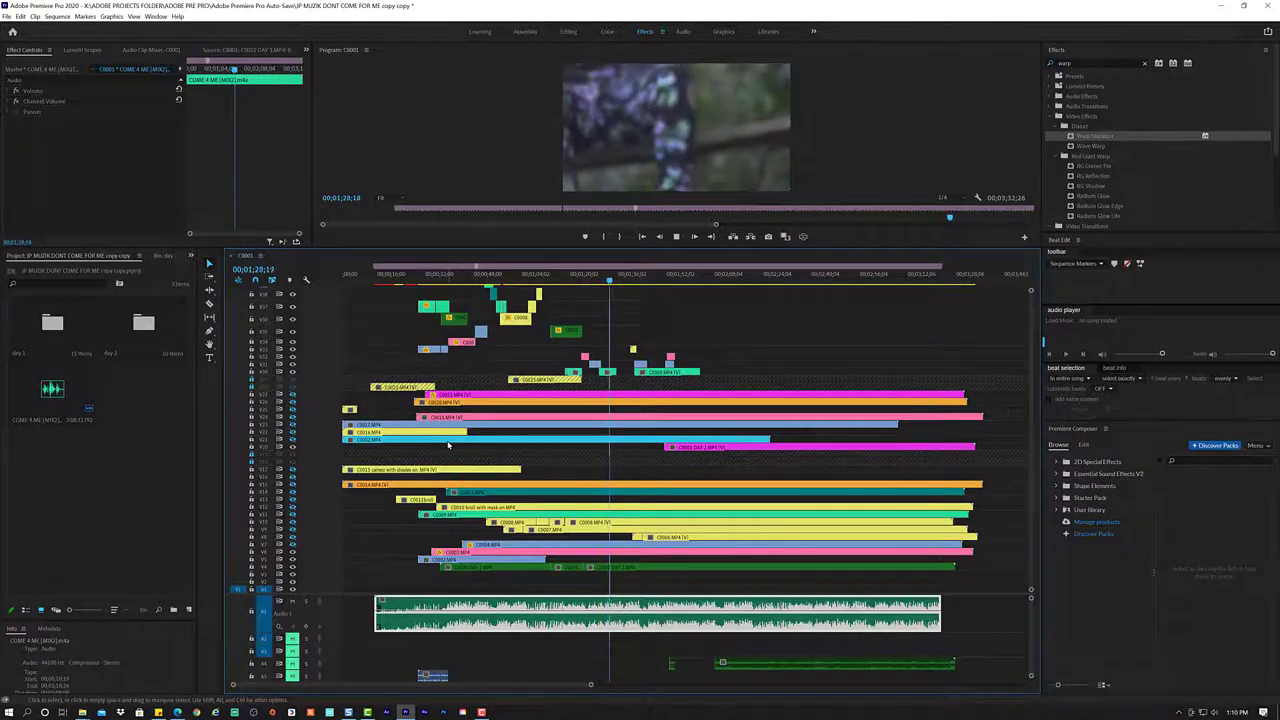
key(space)
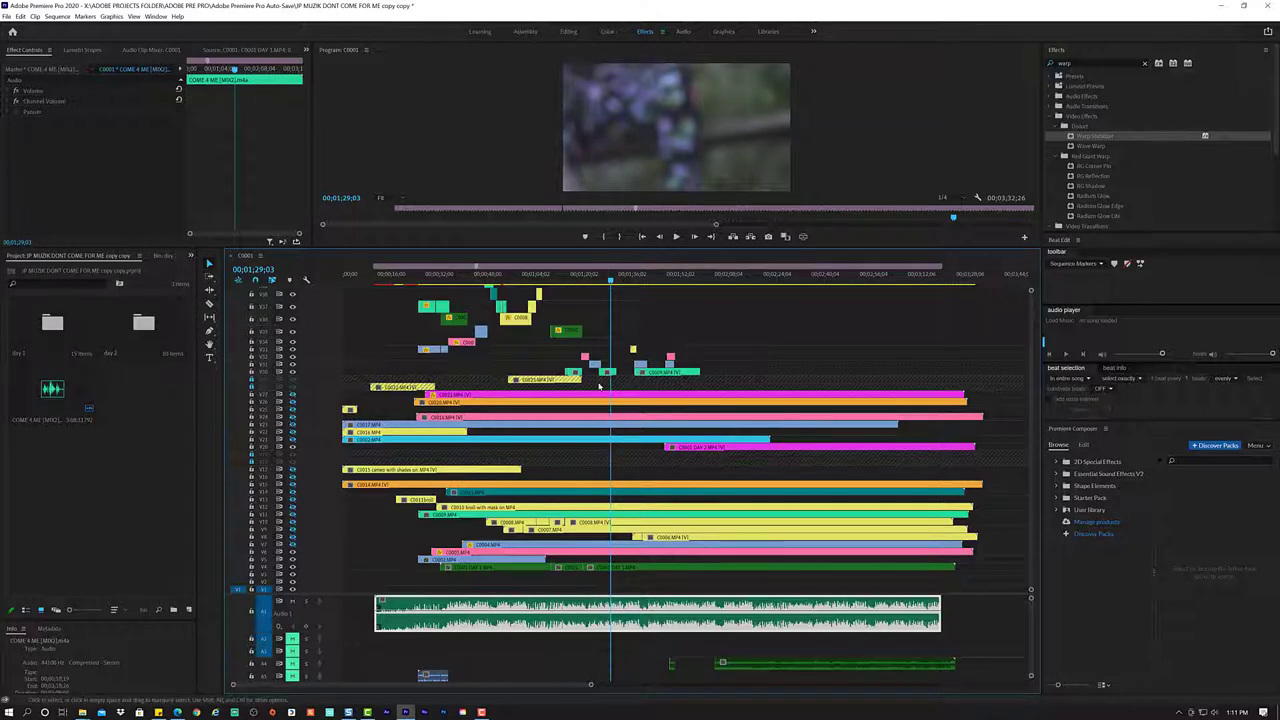
- Mark a short range of C0016.MP4 in the Source monitor and place it in the sequence
double_click(424, 432)
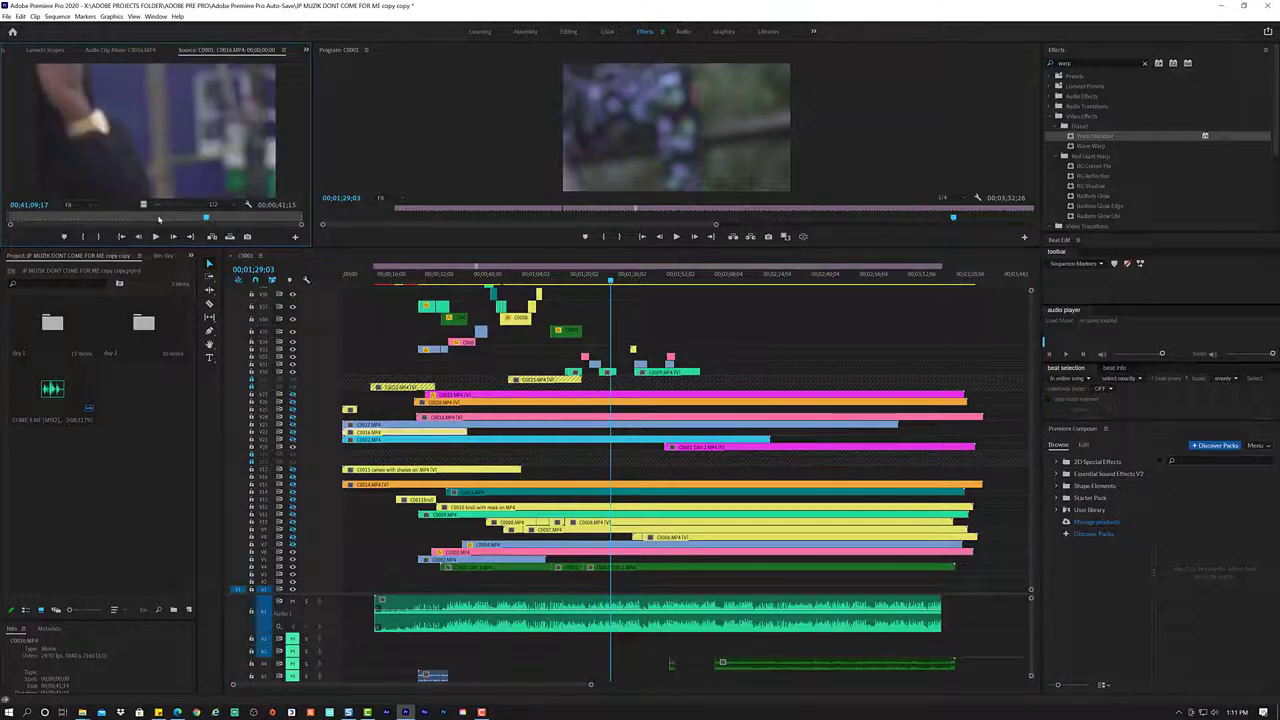
drag(185, 218, 245, 215)
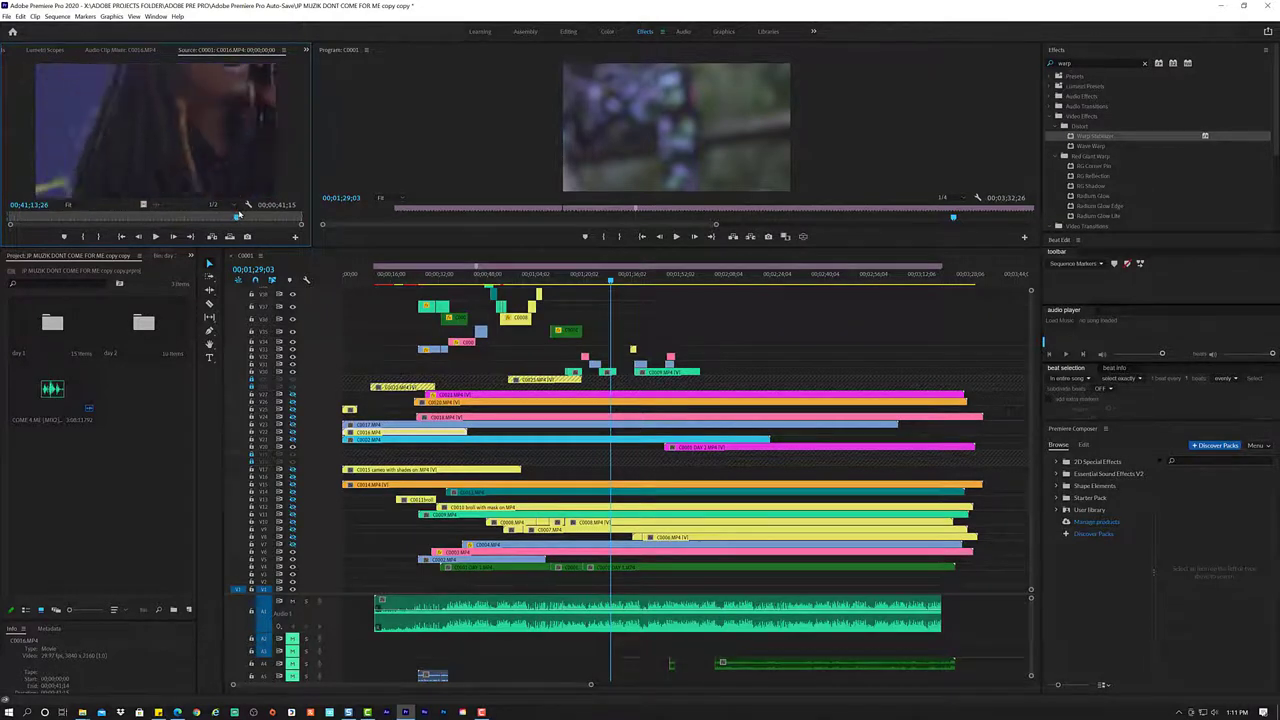
drag(245, 215, 238, 218)
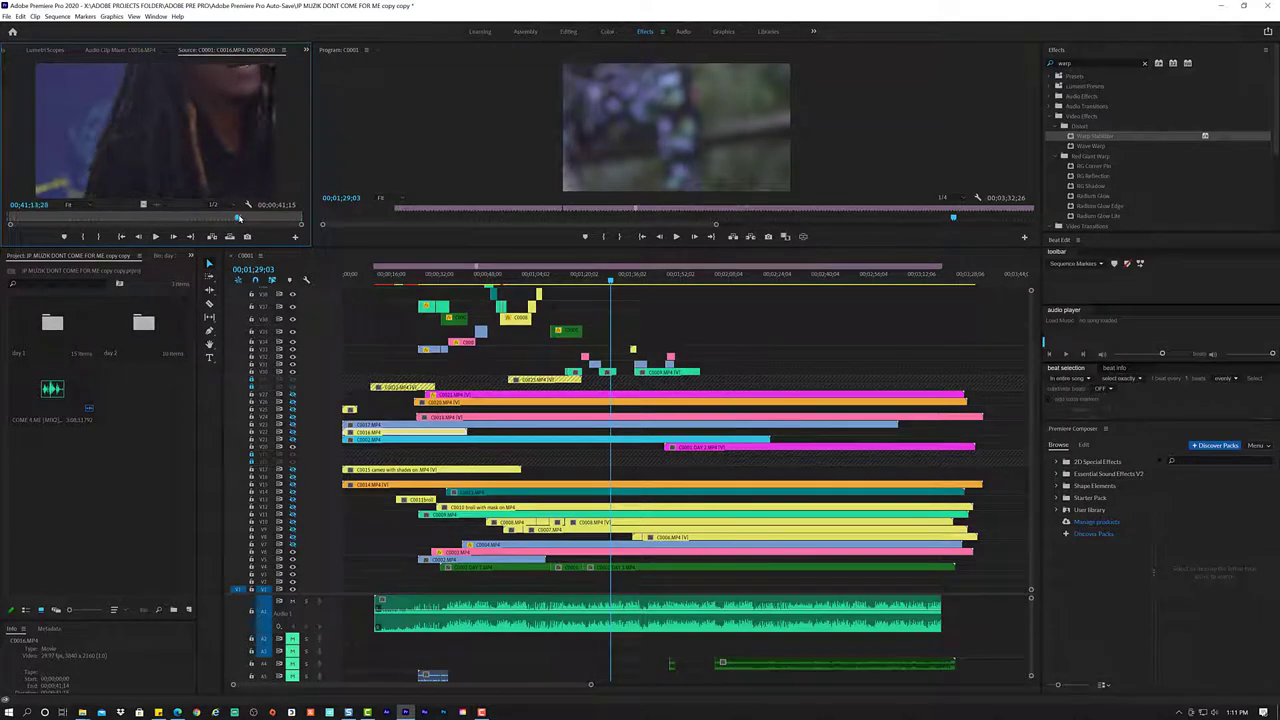
drag(238, 218, 277, 221)
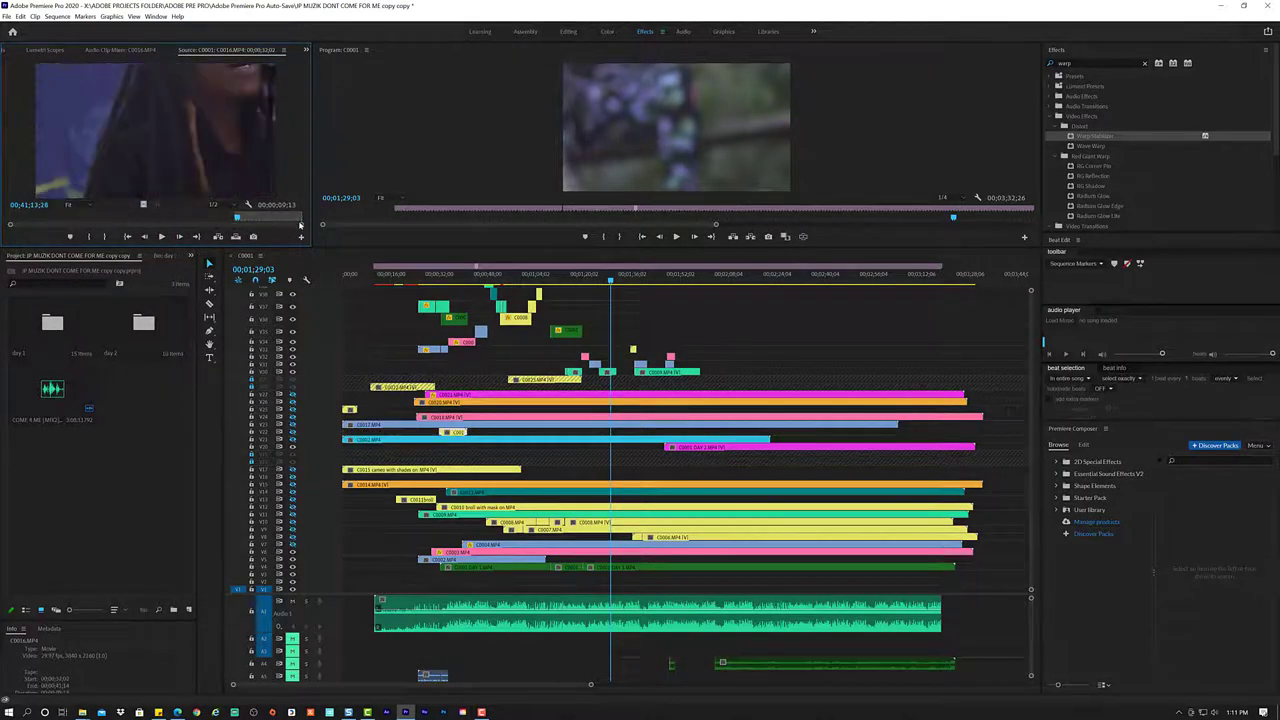
drag(238, 216, 615, 320)
click(152, 205)
key(space)
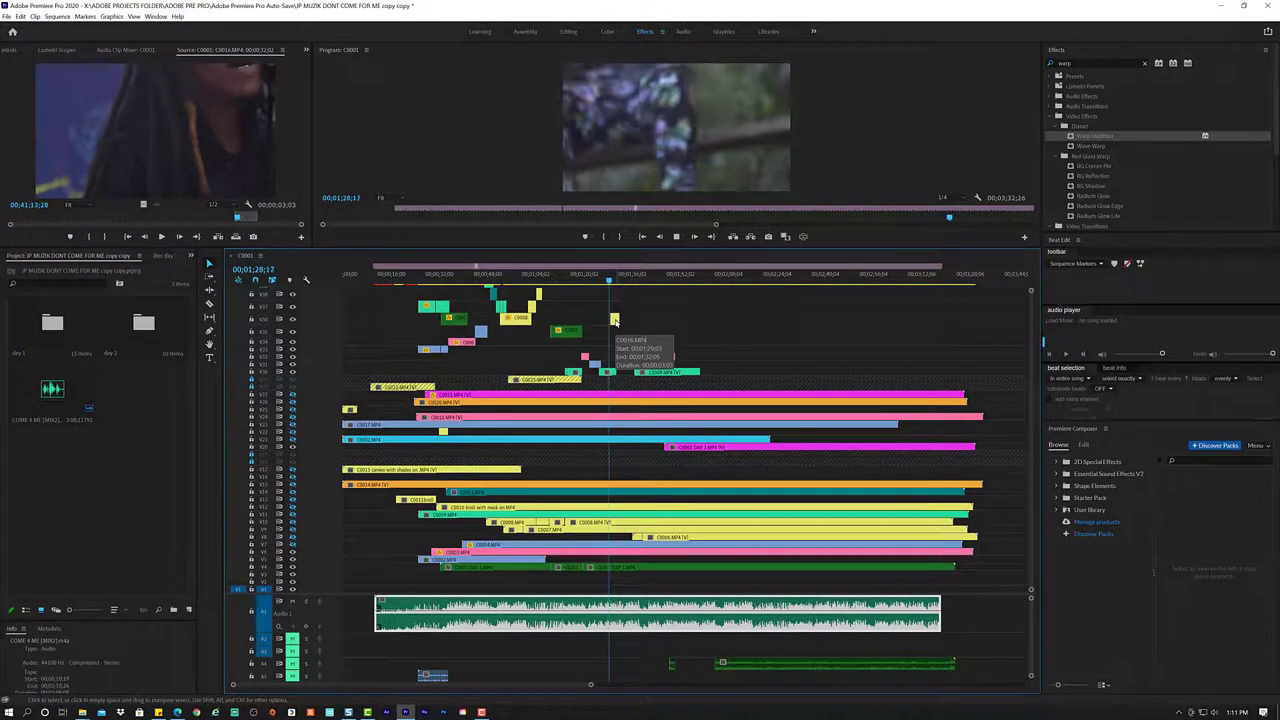
key(space)
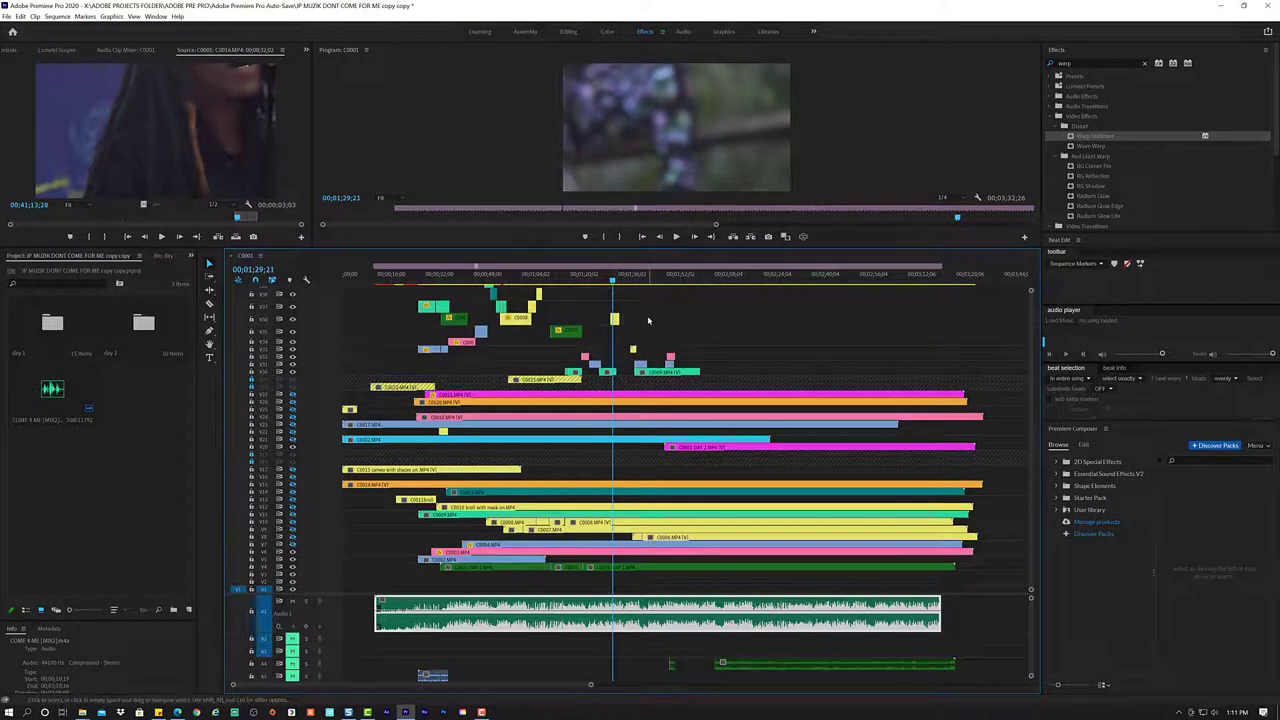
- Trim the start of the long C0007.MP4 clip later and play back the section
scroll(647, 315, up, 5)
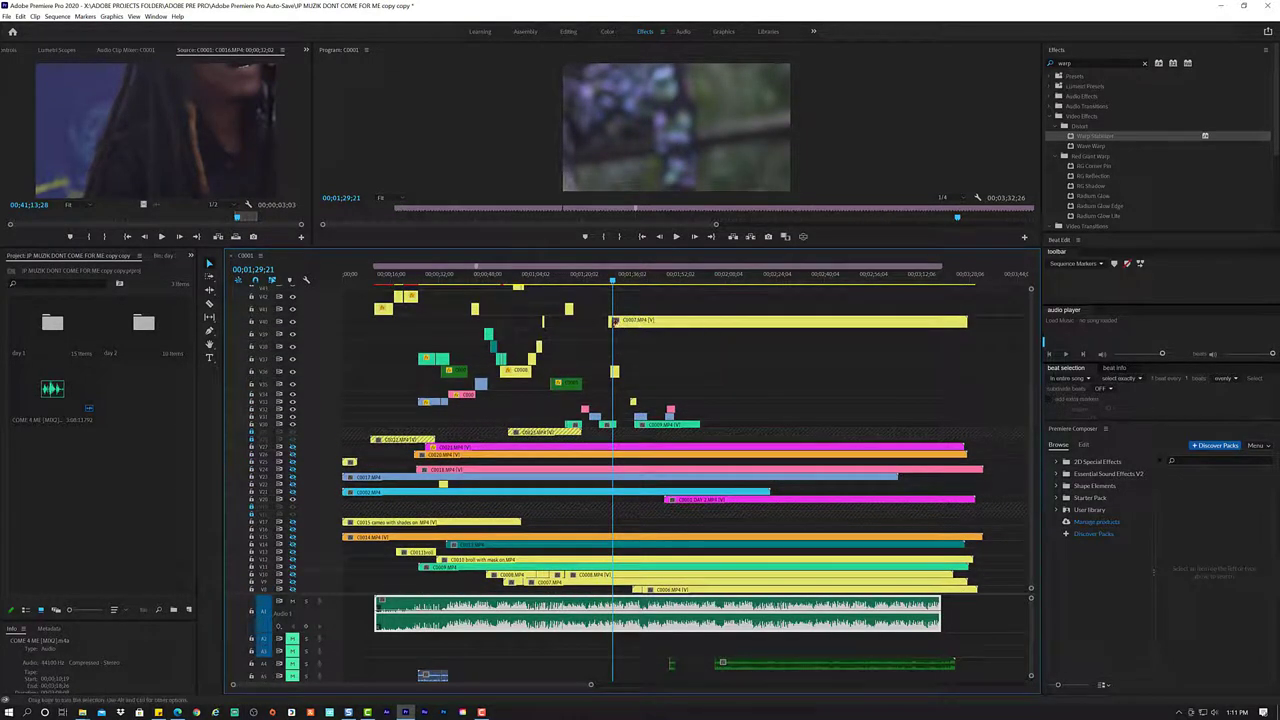
drag(622, 320, 724, 320)
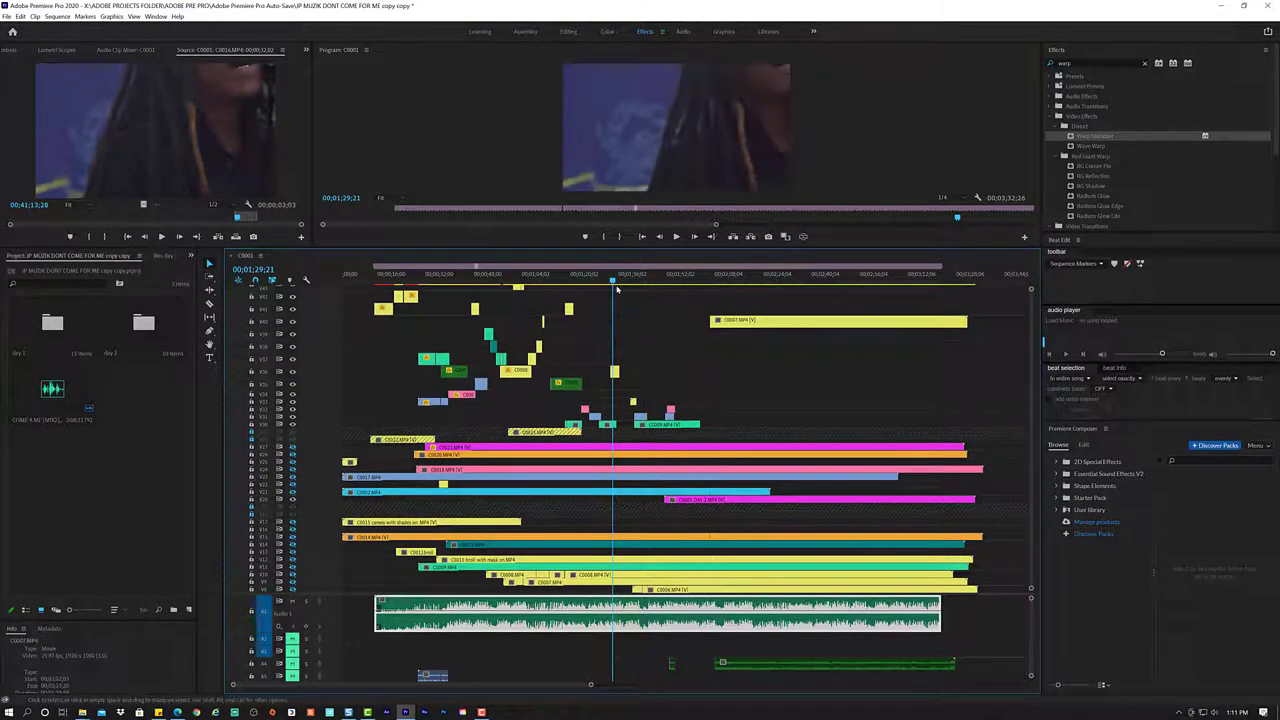
click(601, 281)
key(space)
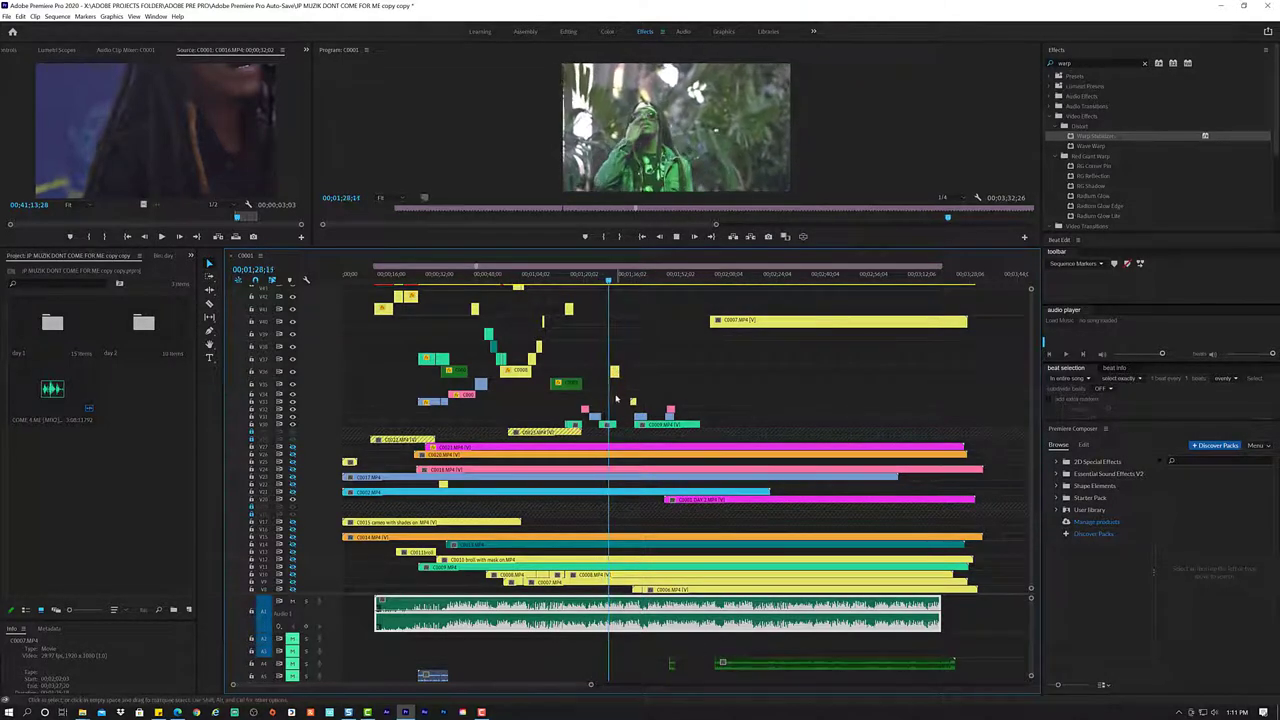
key(space)
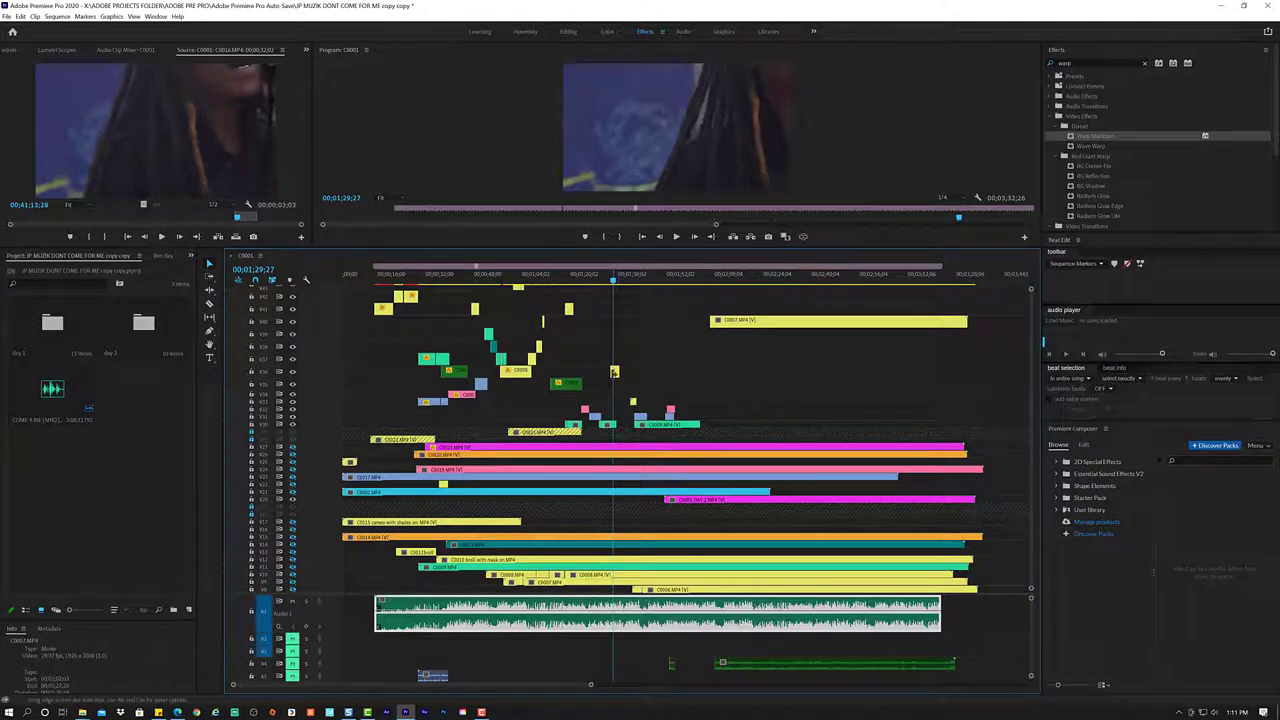
- Nudge the small yellow C0016 clip later, then slightly earlier, and show Effect Controls
click(616, 374)
drag(616, 374, 627, 374)
key(space)
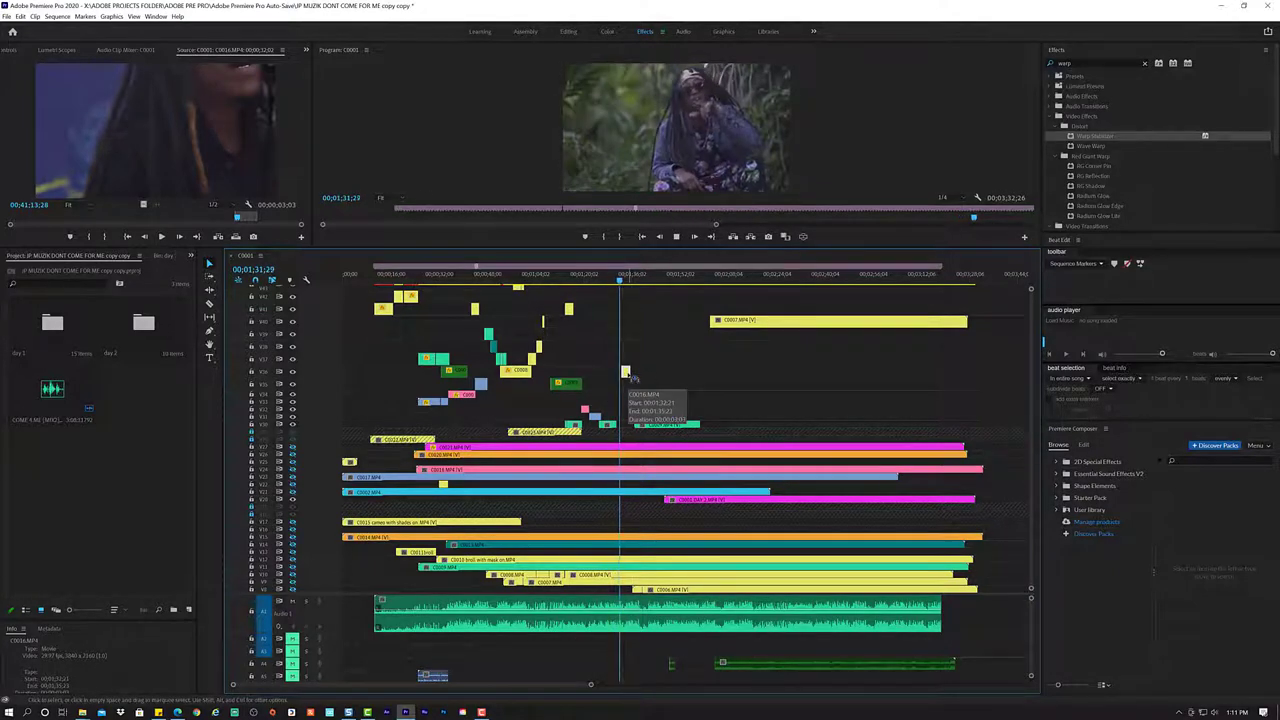
key(space)
drag(632, 377, 621, 372)
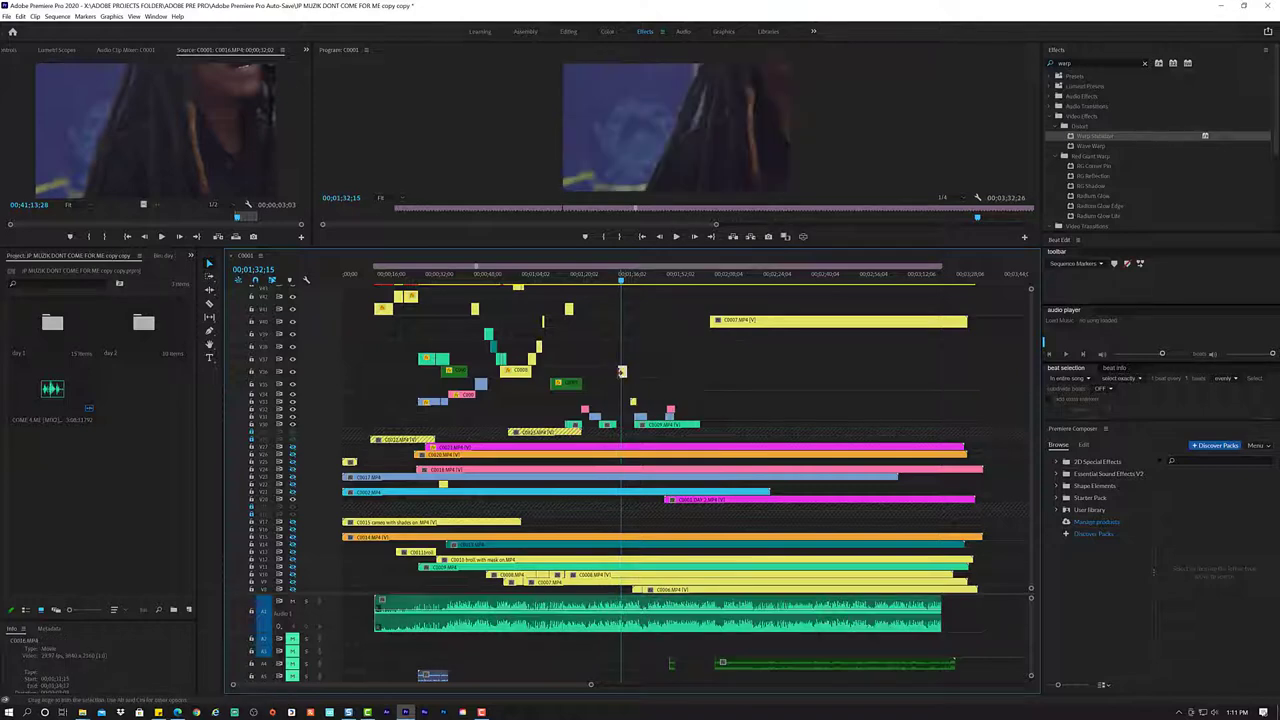
key(space)
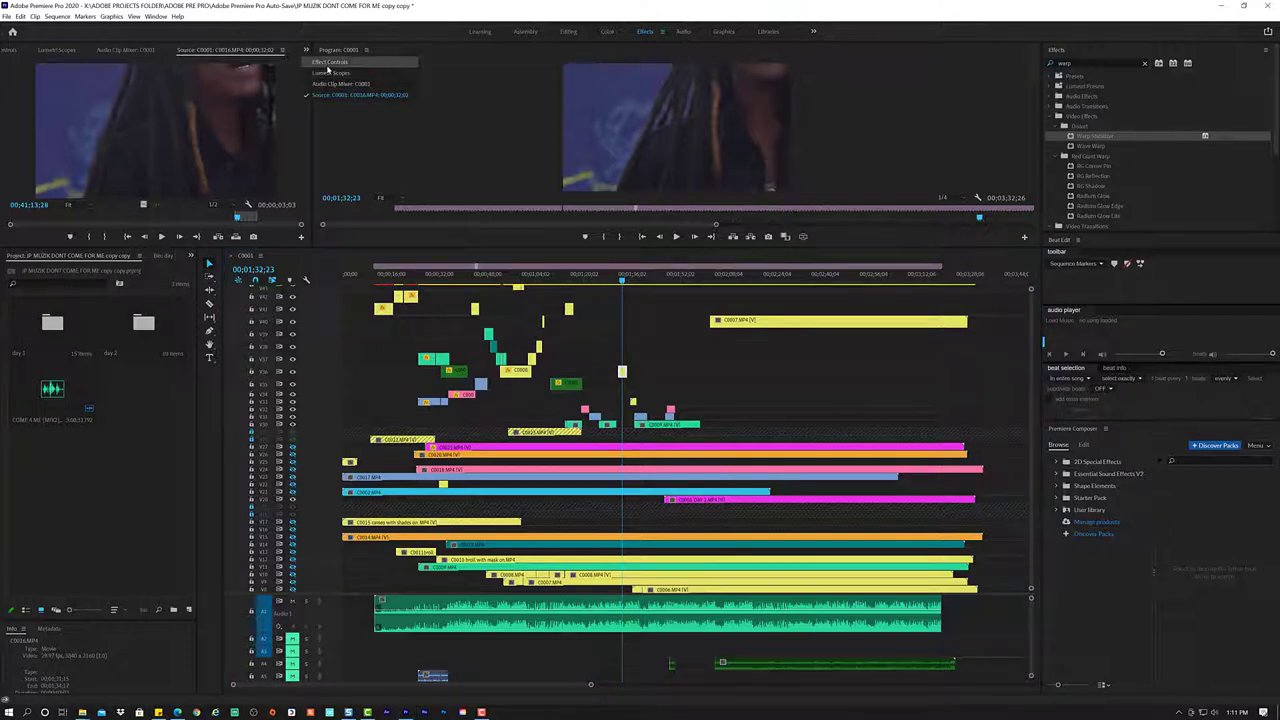
key(shift+5)
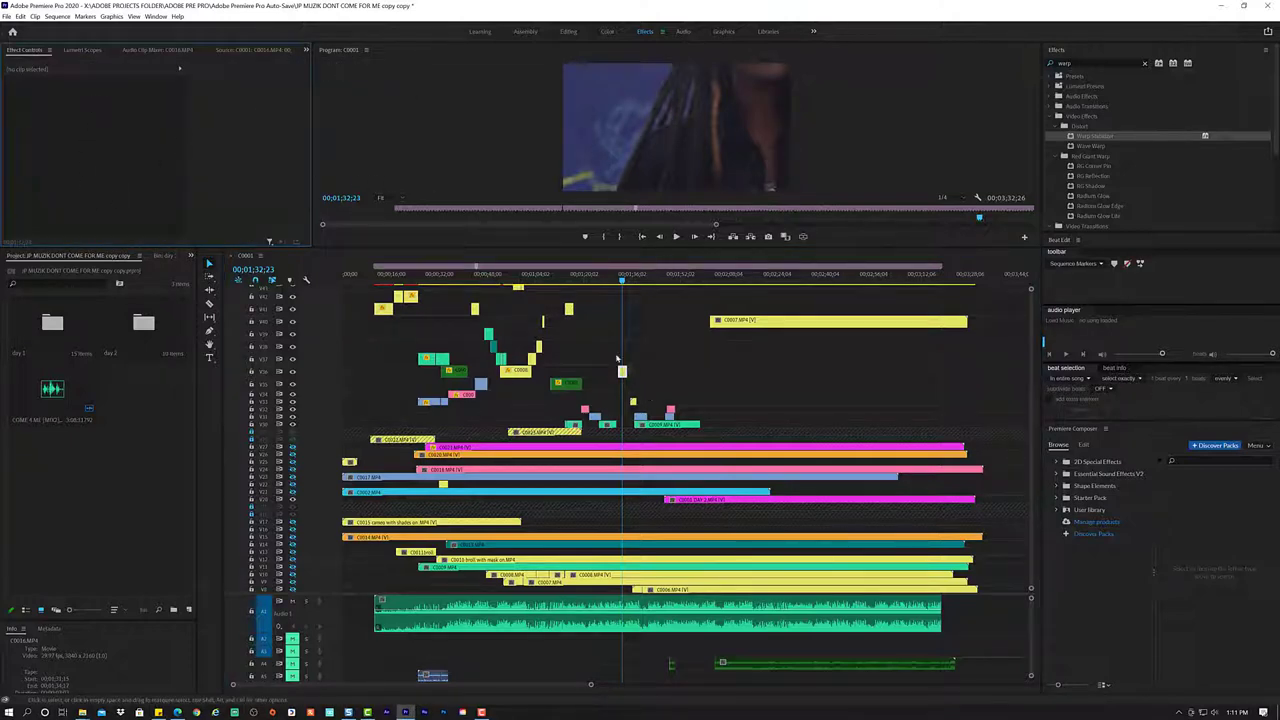
- Set the C0016.MP4 clip's Scale to 50 and move the playhead back to review it
click(622, 372)
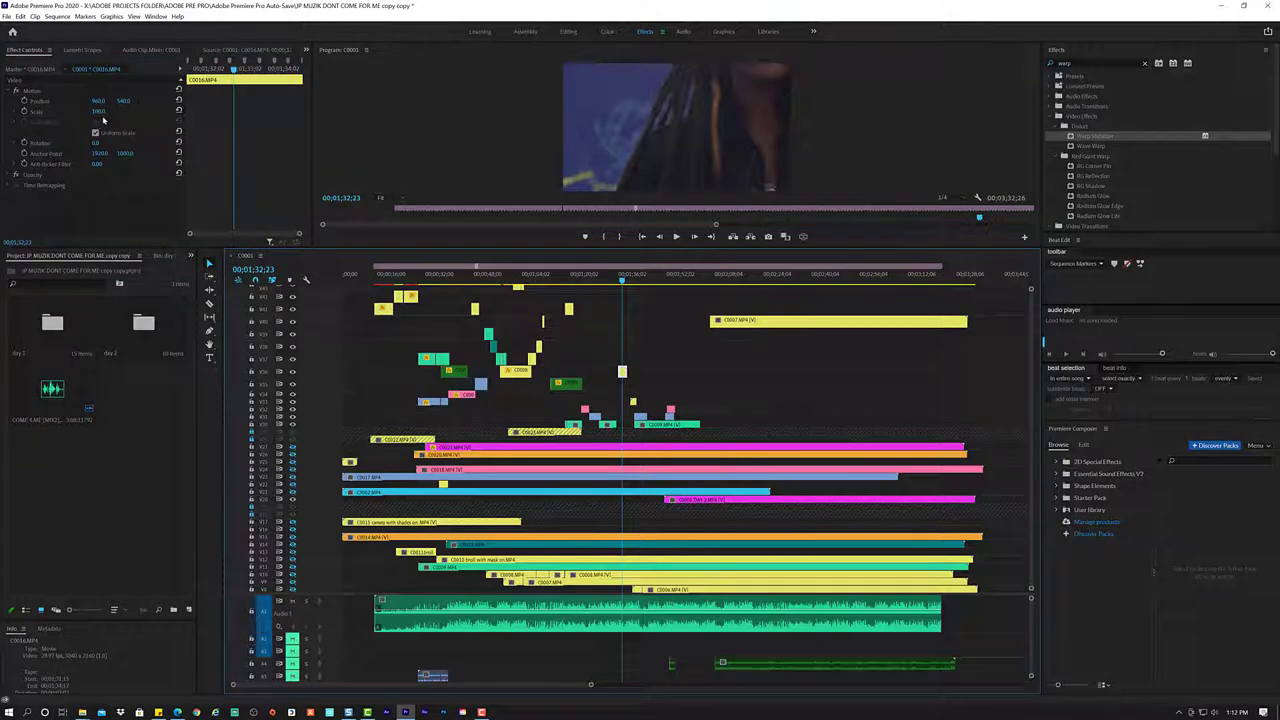
click(97, 111)
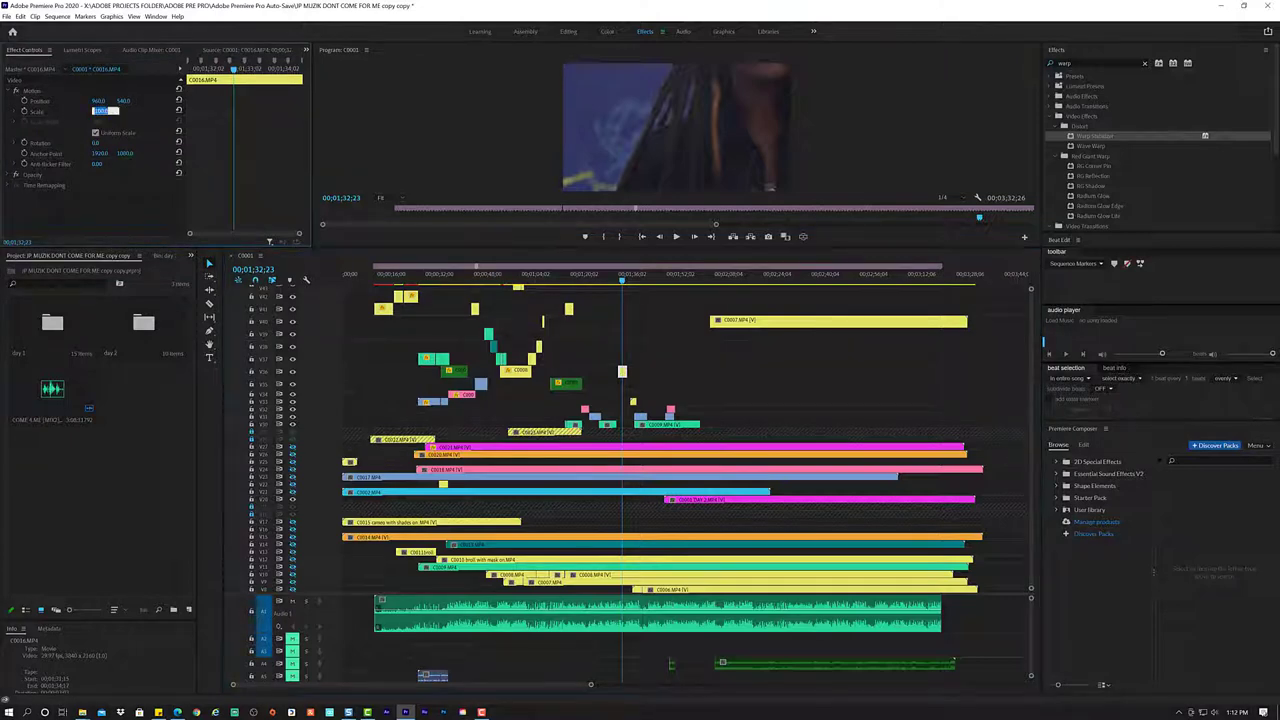
text(50)
key(Return)
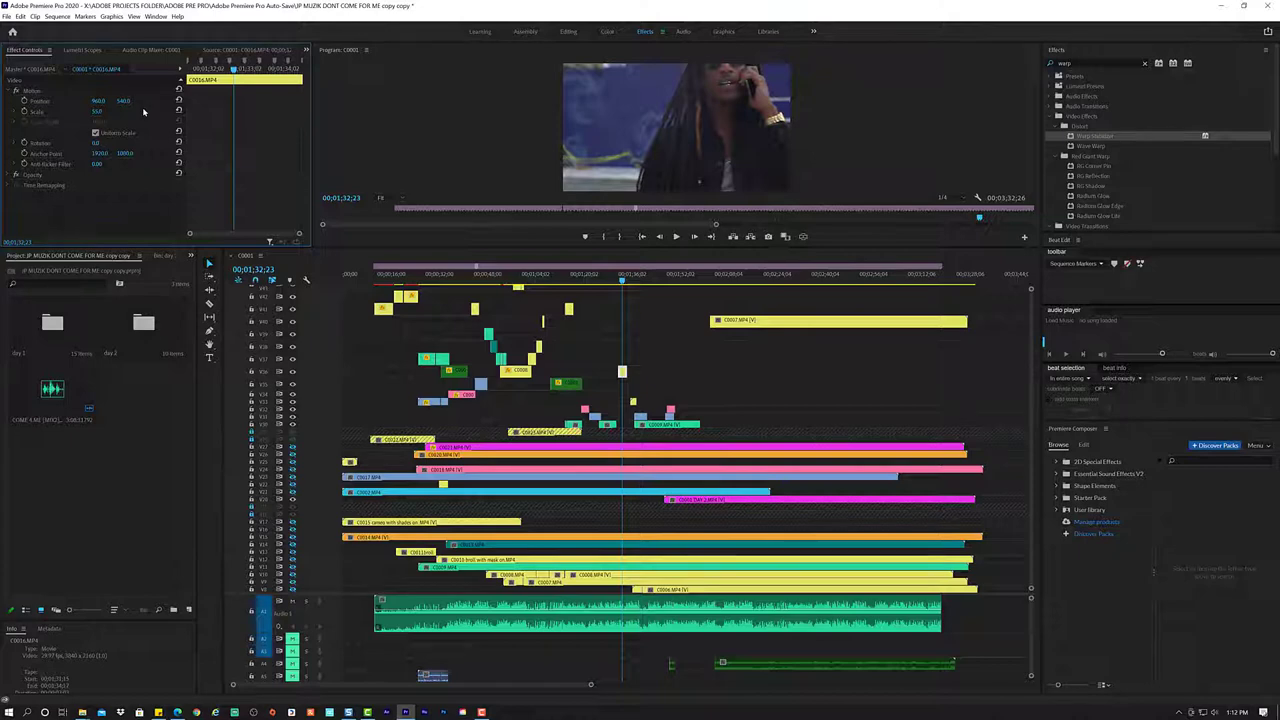
drag(100, 112, 110, 112)
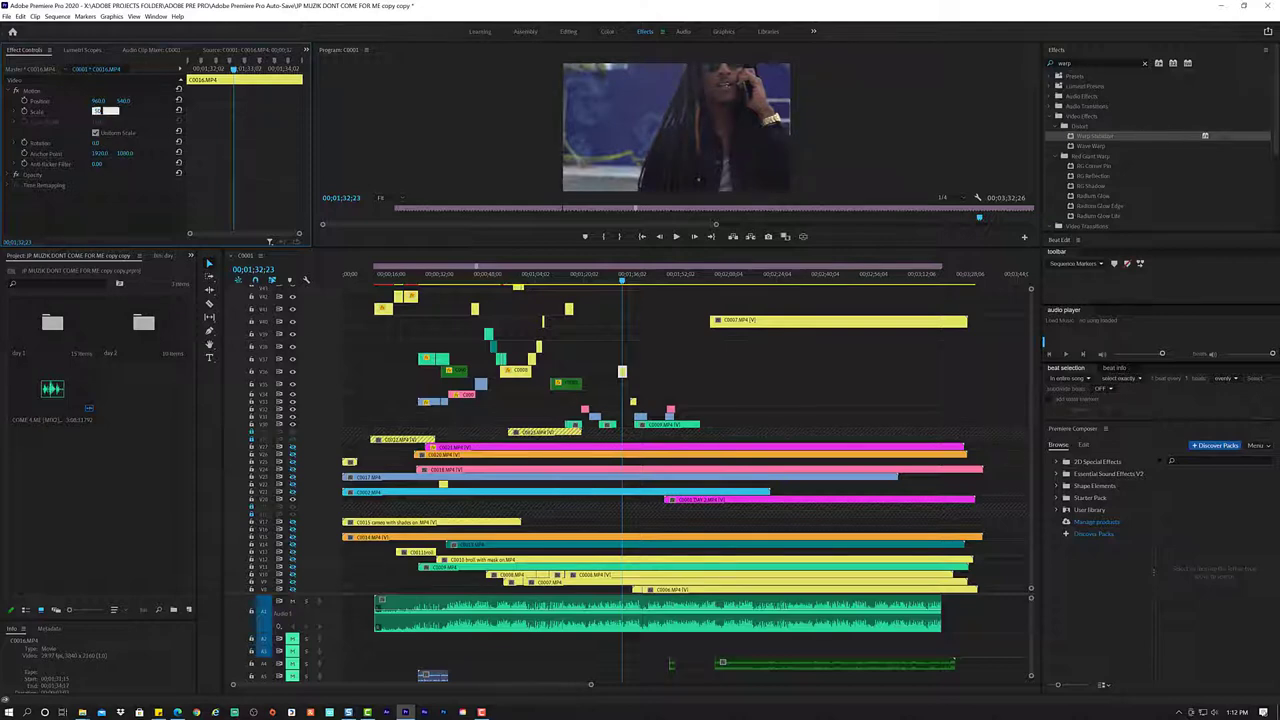
key(Return)
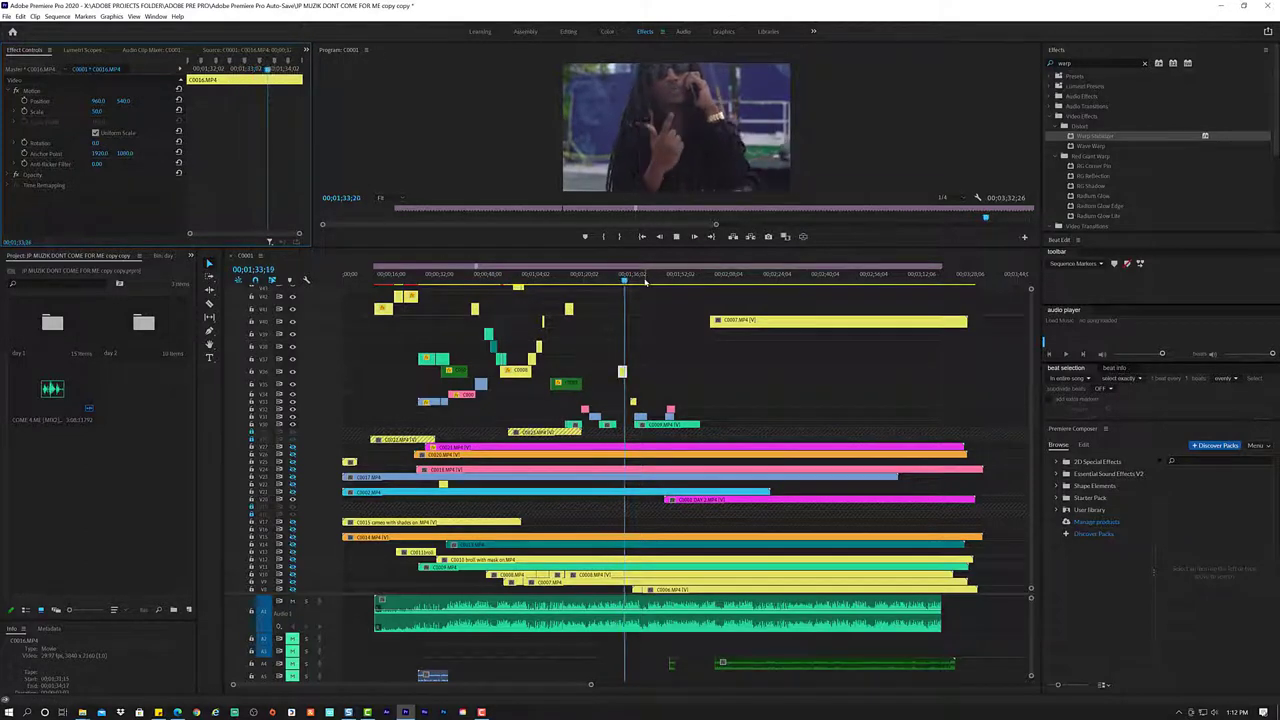
click(617, 282)
click(611, 283)
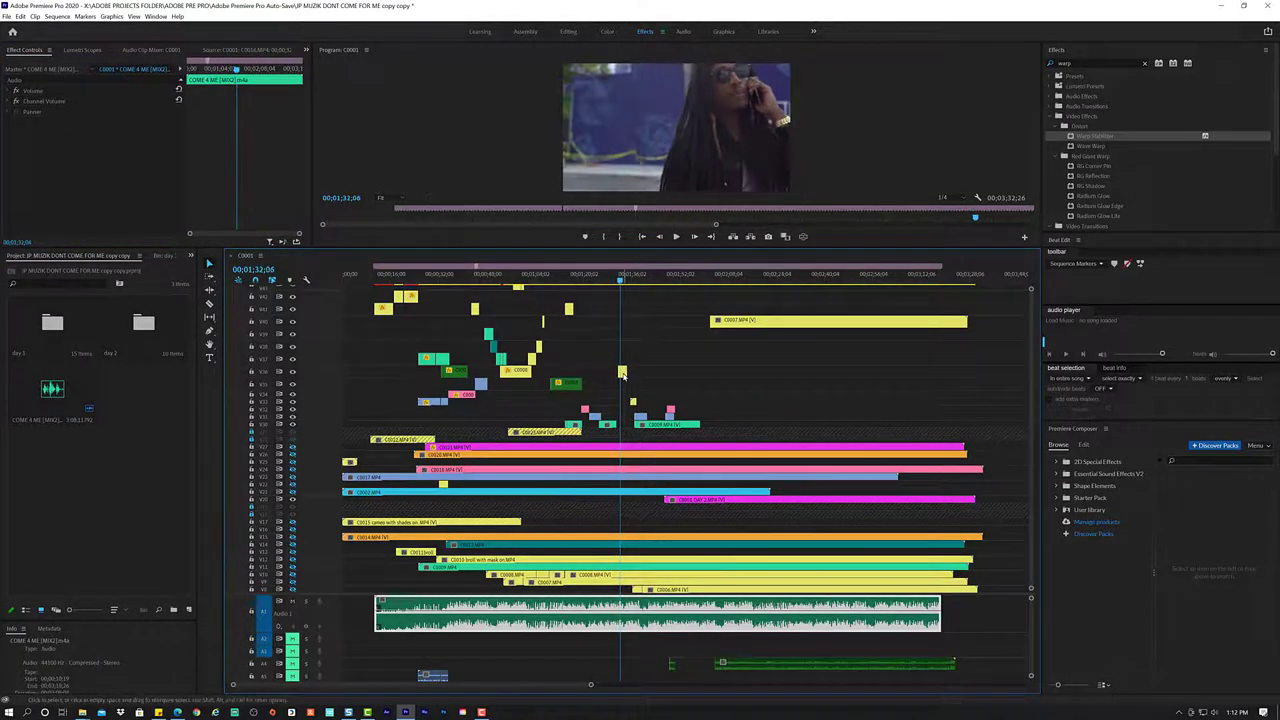
- Nudge the short upper-track clip slightly earlier, preview the passage, then select clip C0009
drag(623, 371, 618, 372)
click(609, 287)
key(space)
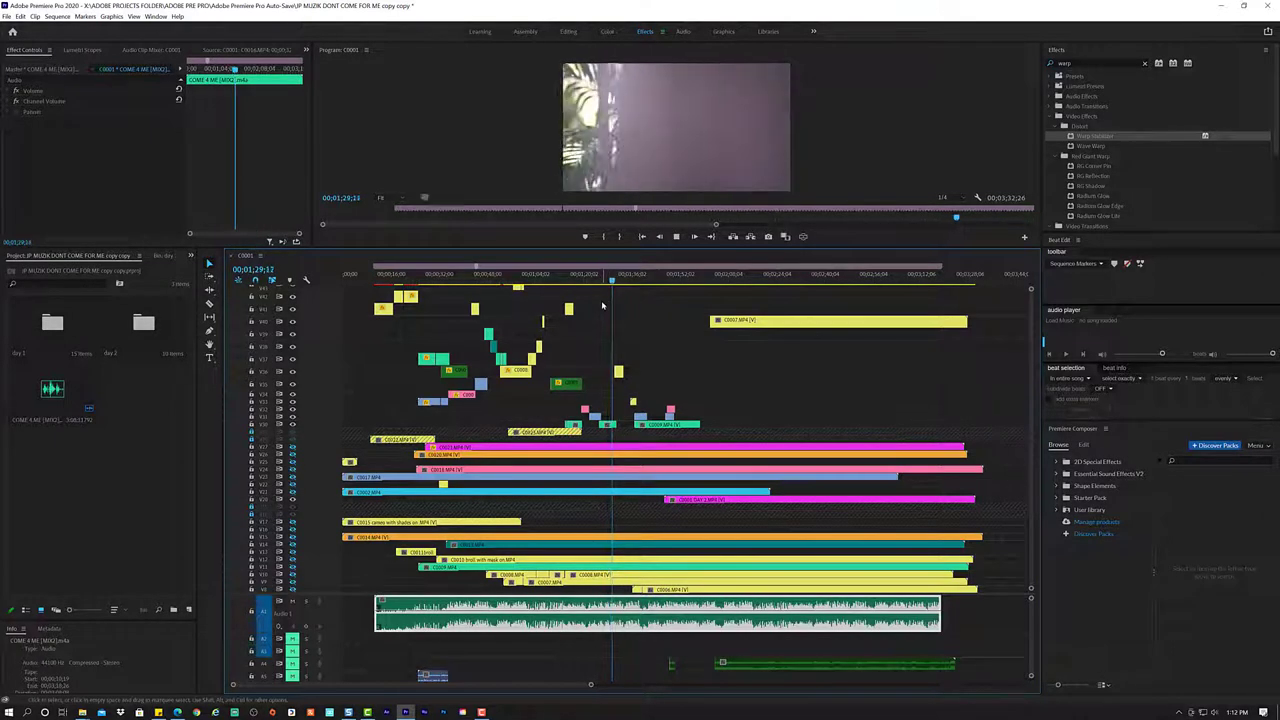
key(space)
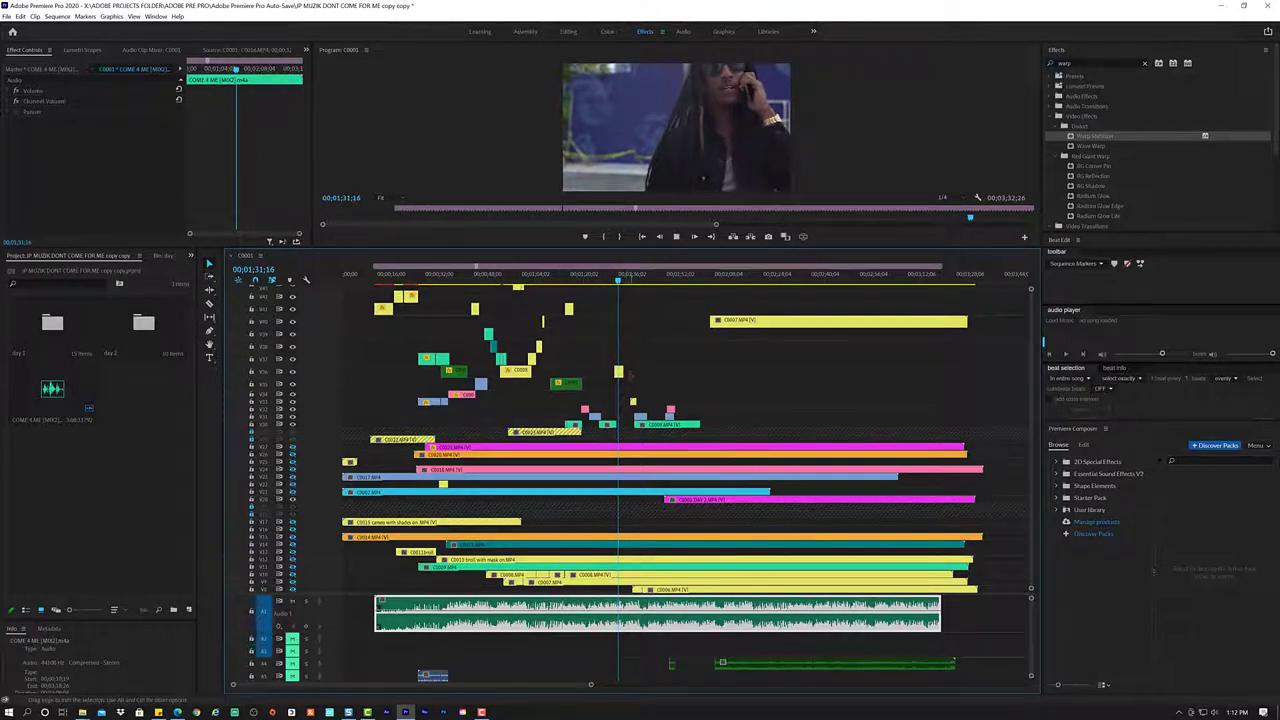
key(space)
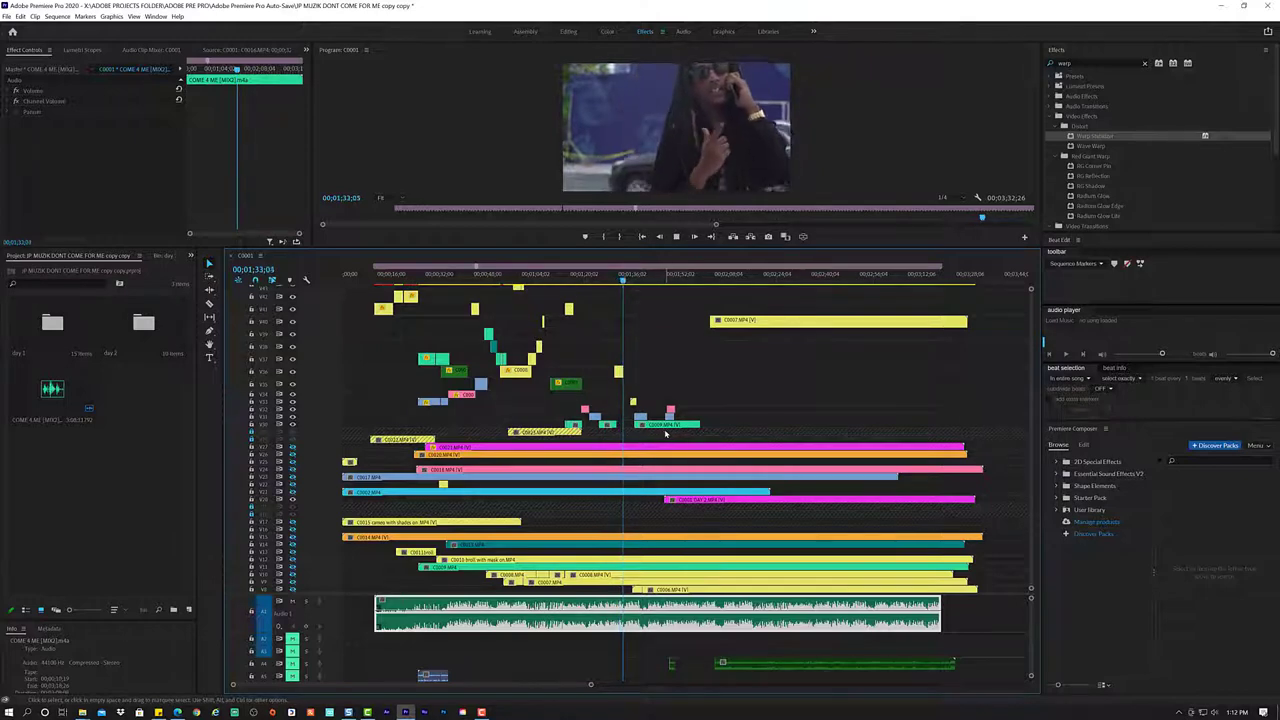
key(space)
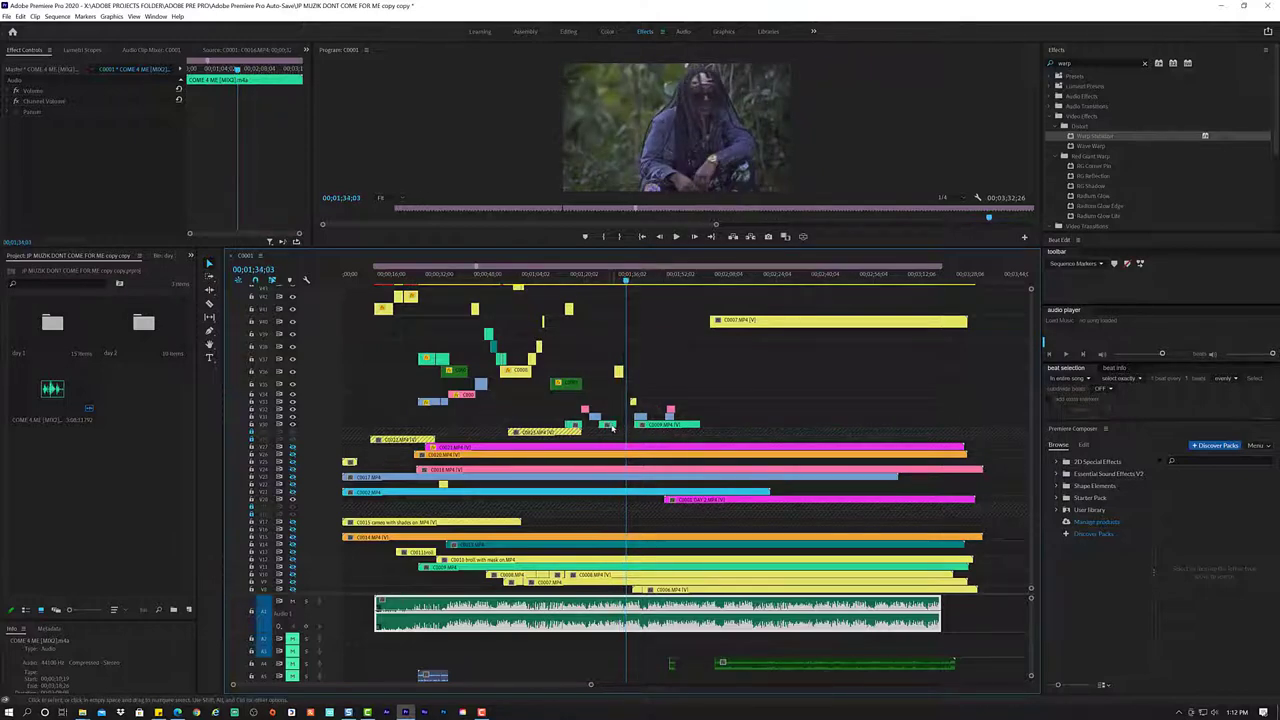
click(610, 426)
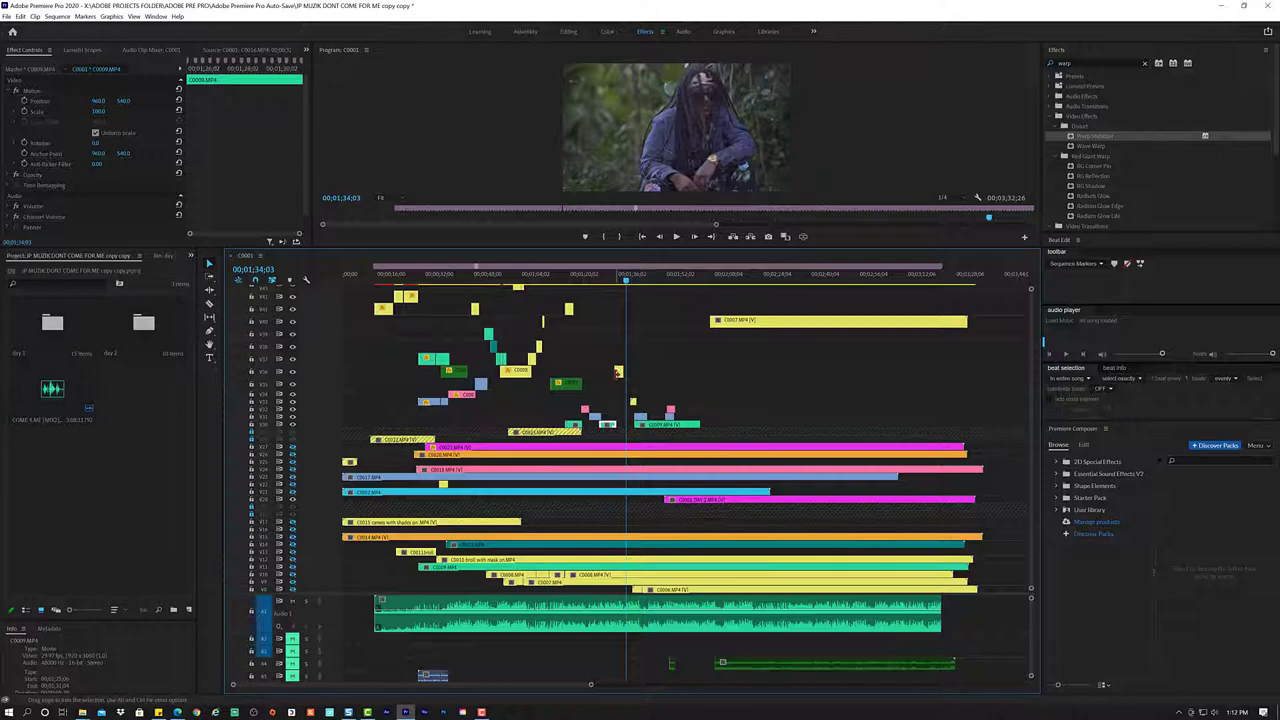
- Select the two short upper-track clips and group them together
scroll(612, 376, up, 2)
scroll(616, 374, up, 1)
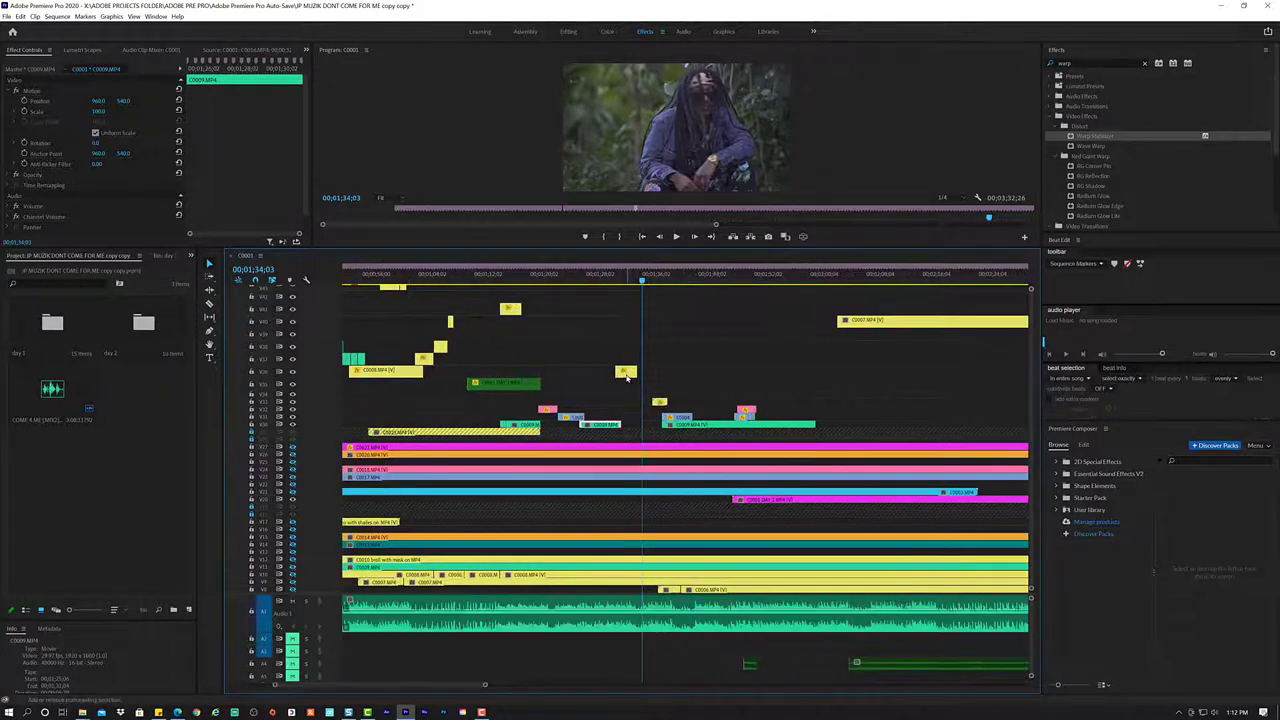
shift+click(627, 376)
right_click(627, 376)
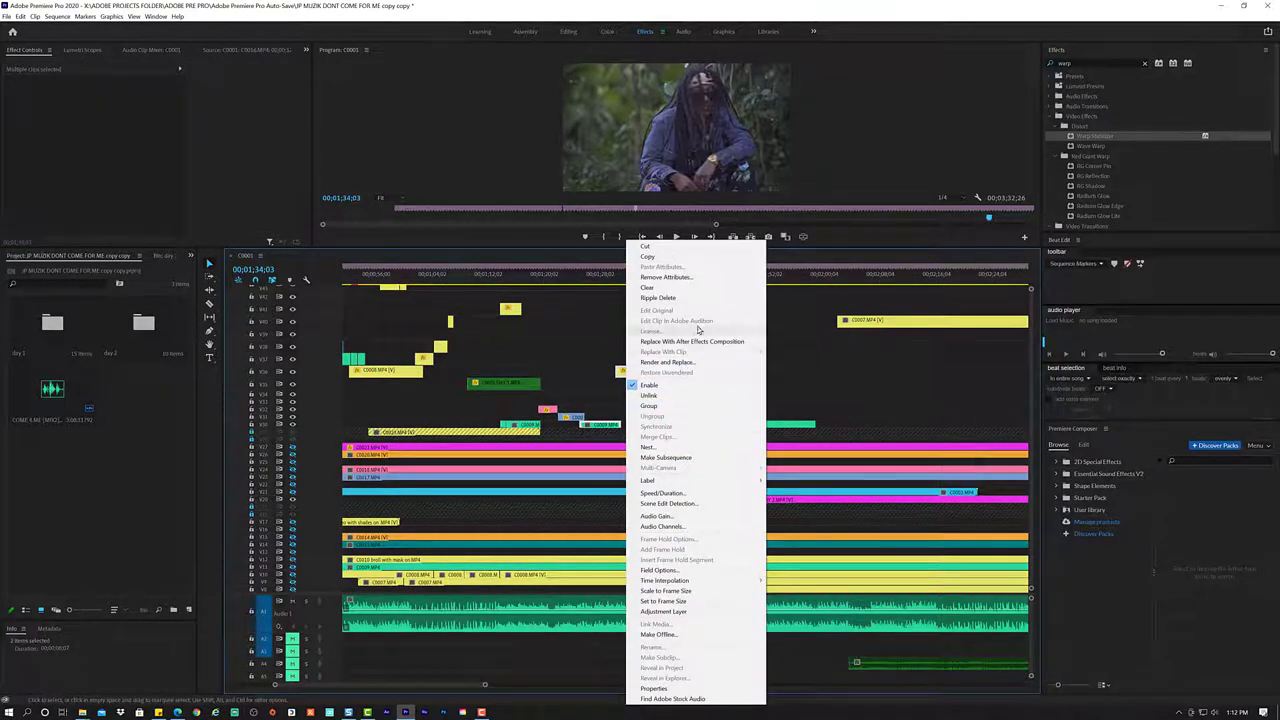
click(696, 407)
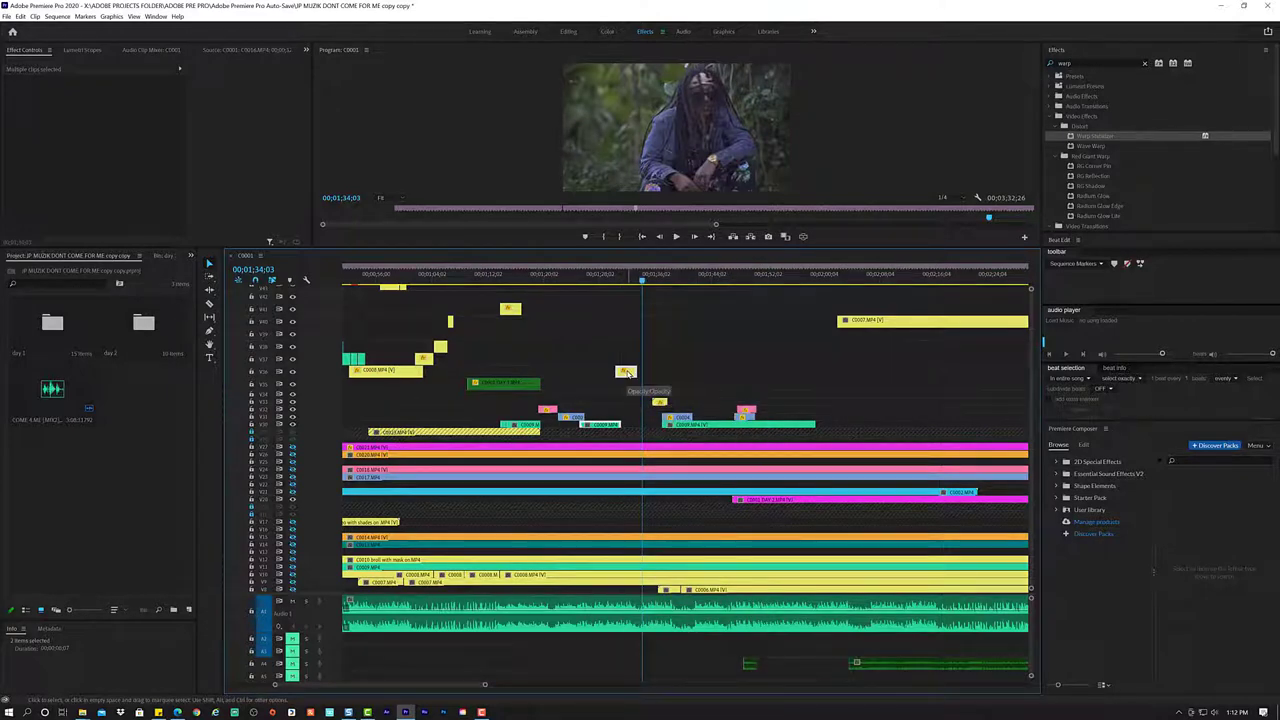
- Nest the grouped clips as Nested Sequence 01 and play back the result
right_click(627, 372)
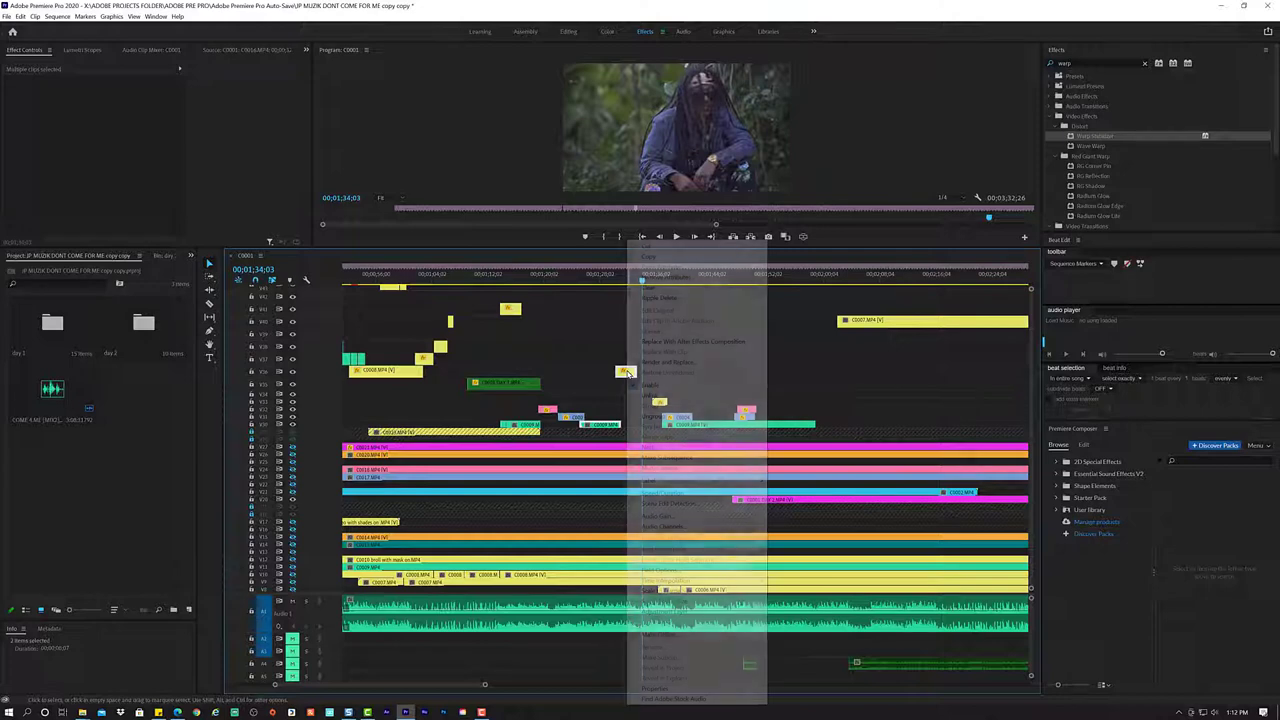
click(696, 447)
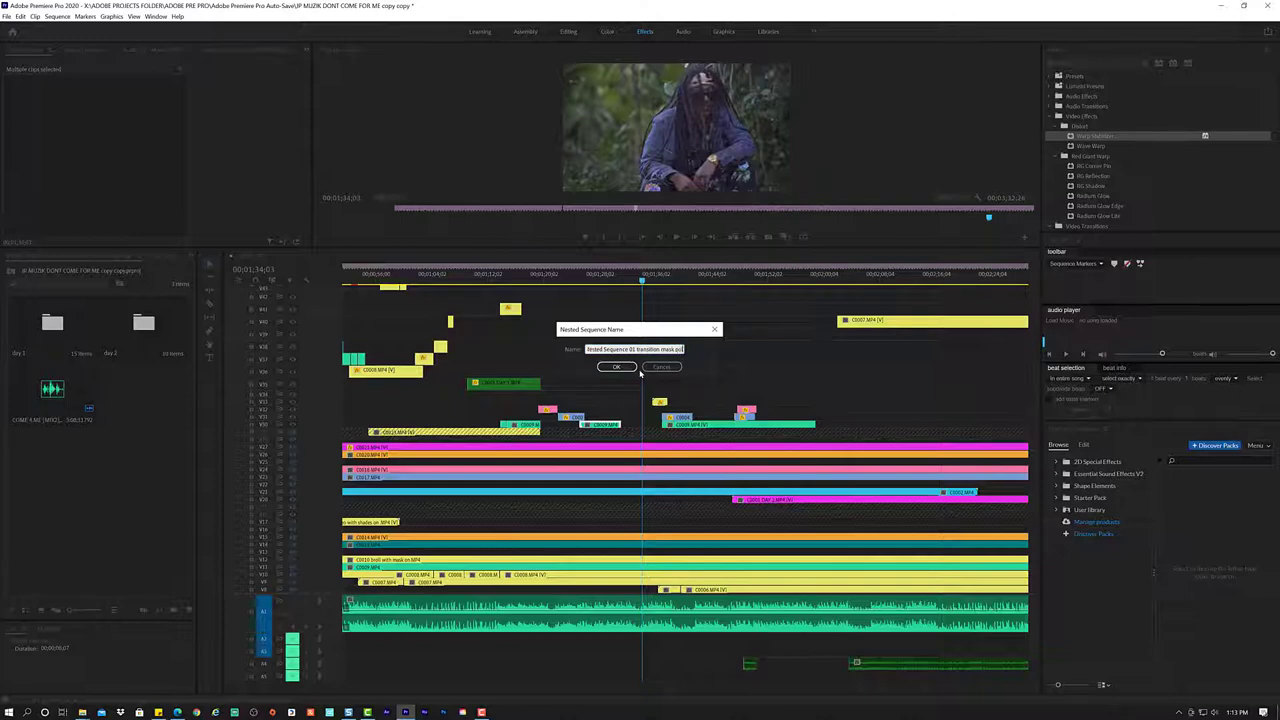
key(Return)
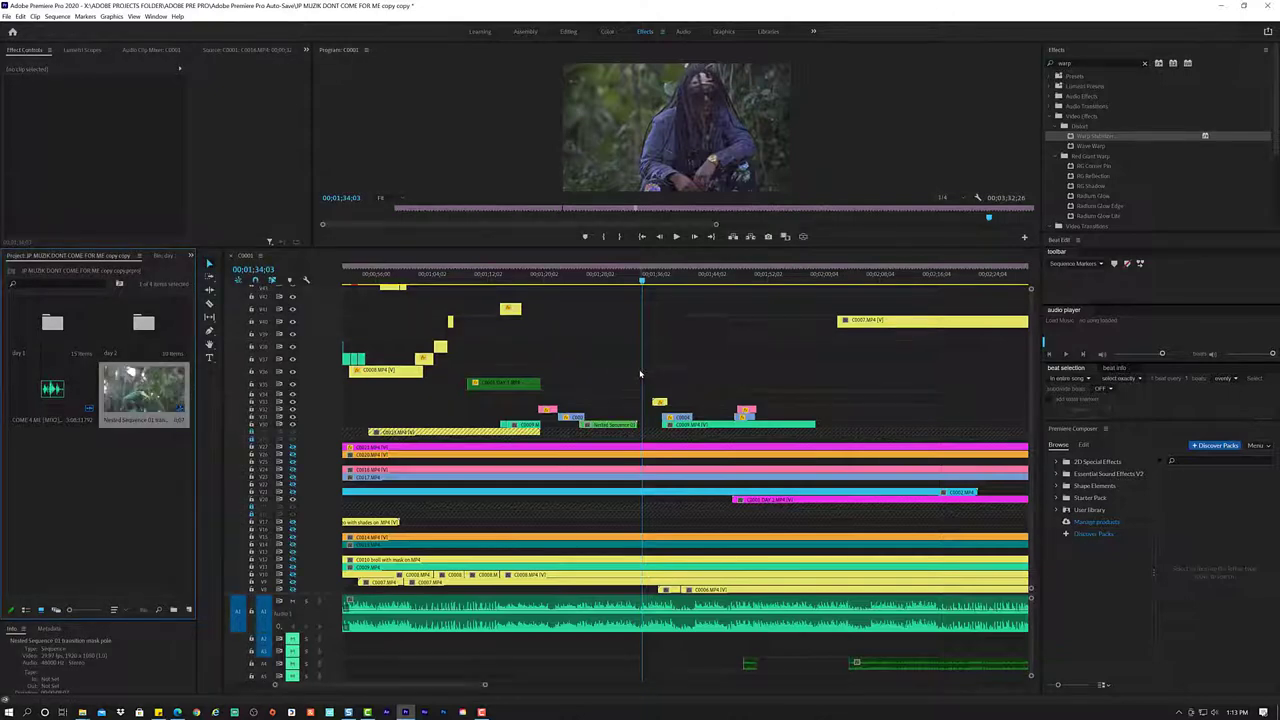
click(590, 276)
key(space)
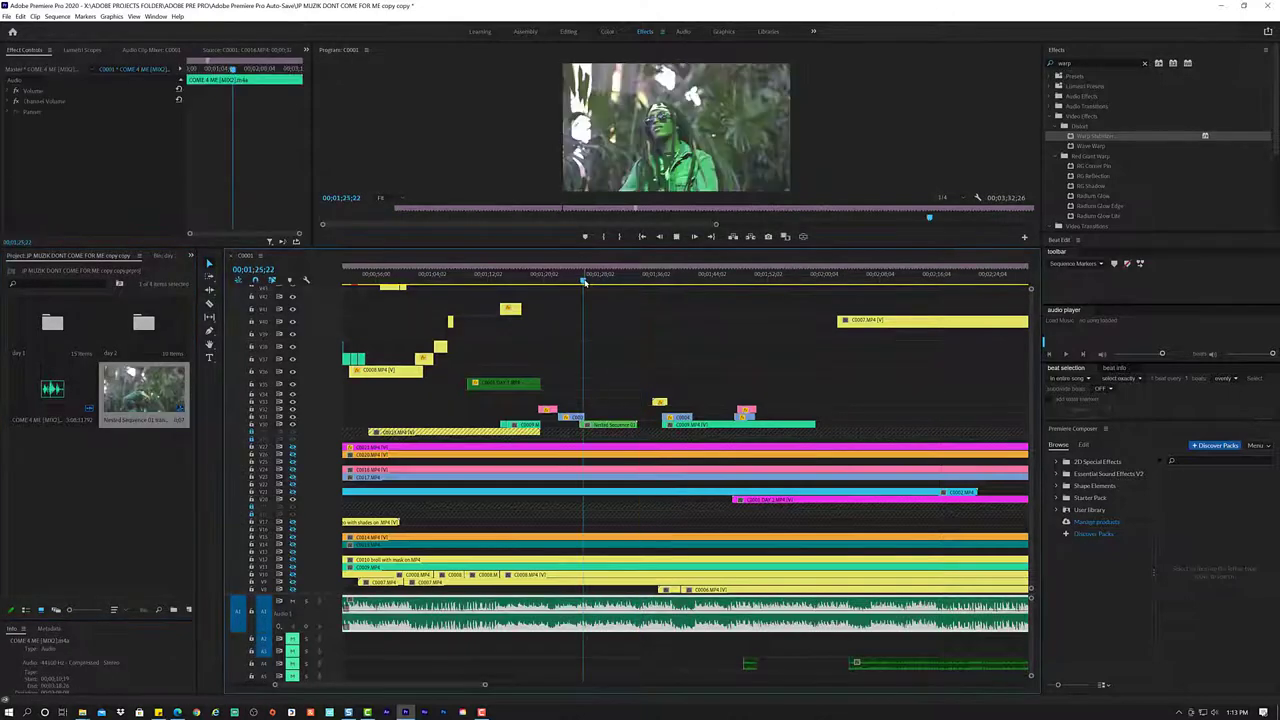
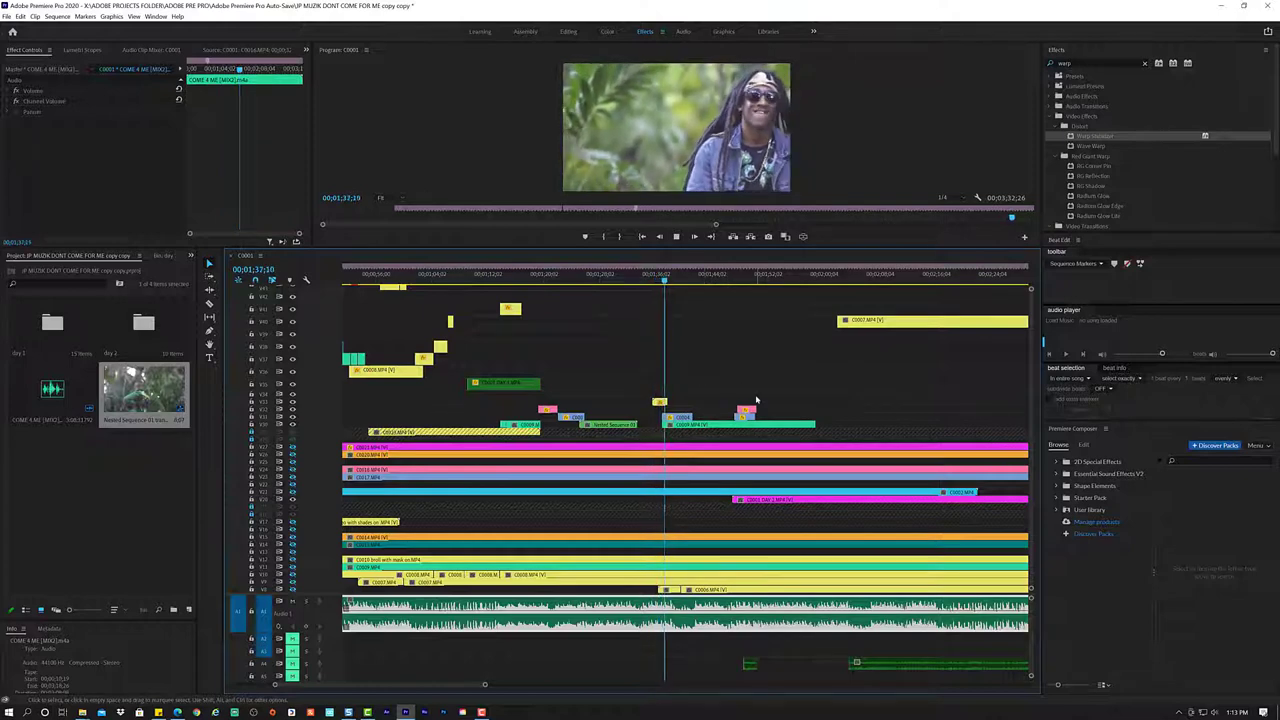
- Replay the cut from 01;35;22, then zoom the timeline out to fit the whole sequence
click(655, 287)
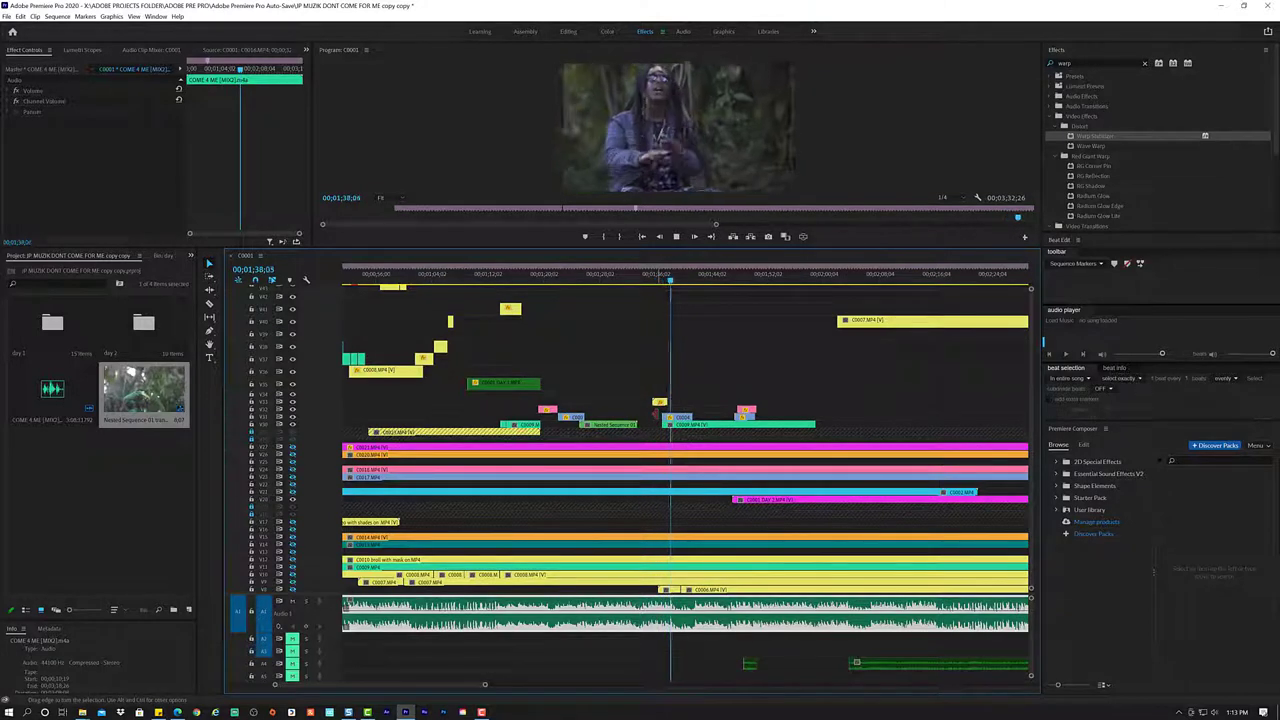
key(space)
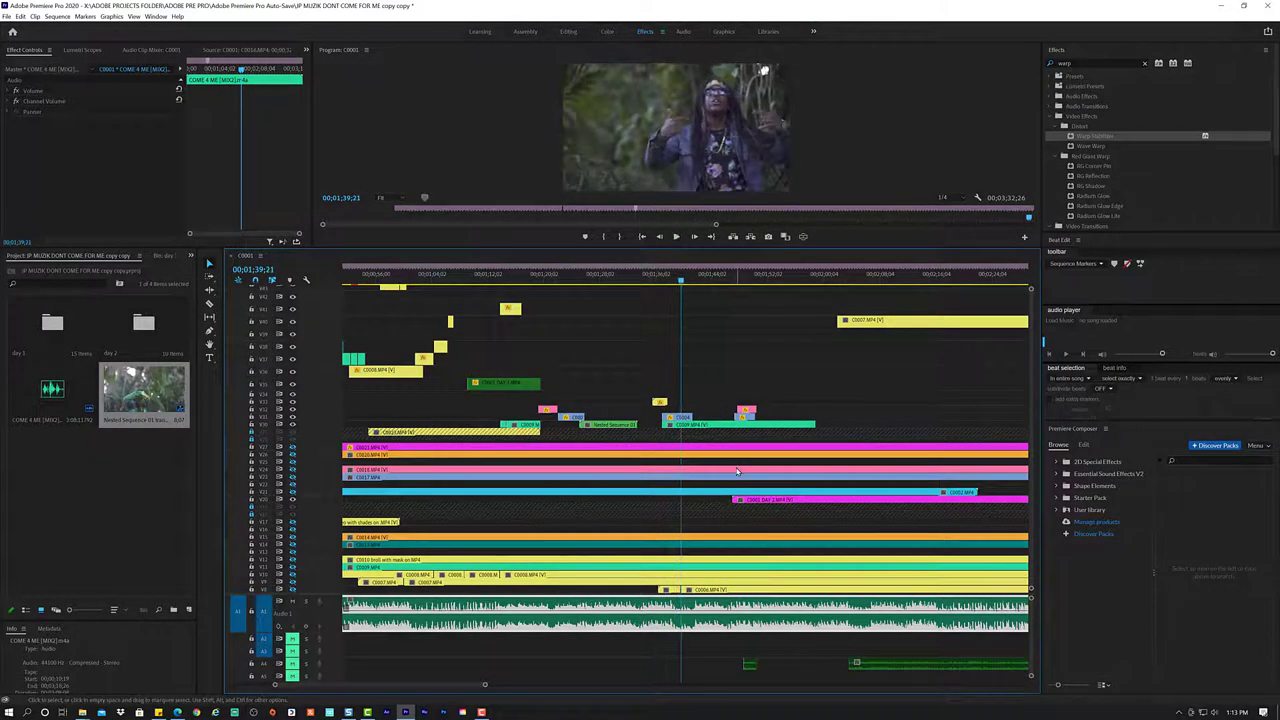
key(minus)
key(minus)
key(minus)
key(minus)
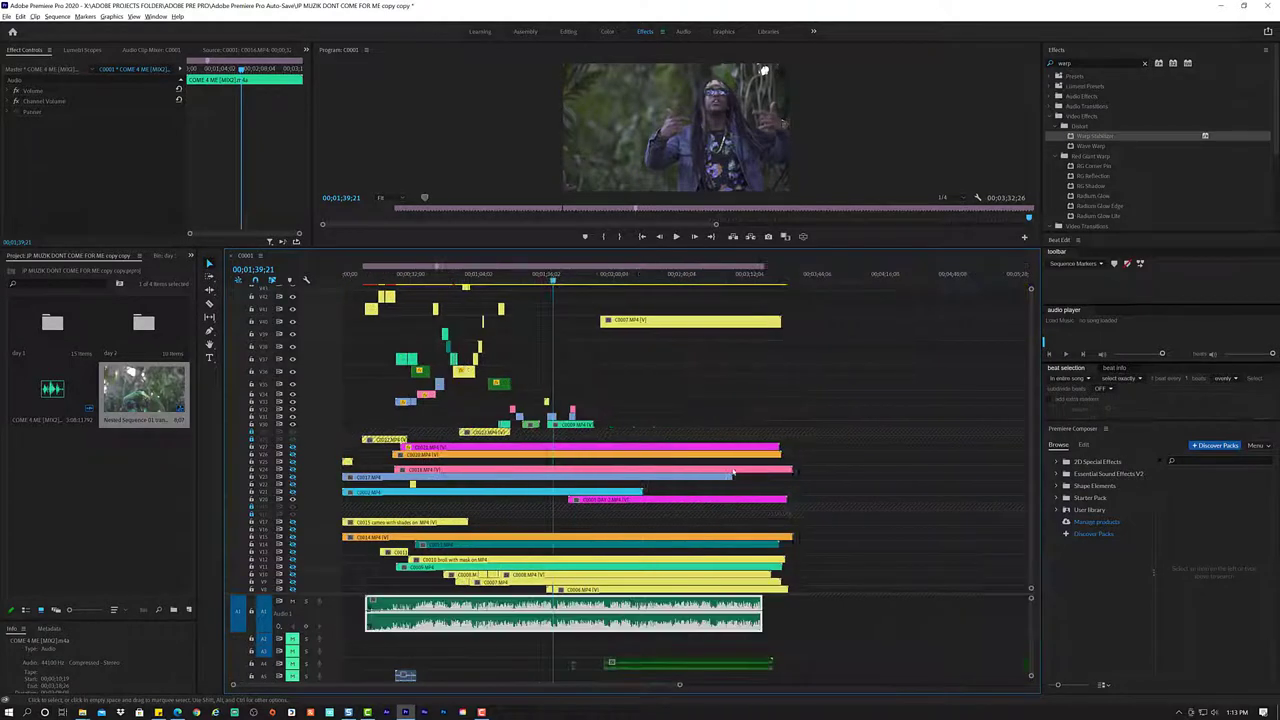
key(minus)
key(equal)
key(equal)
key(equal)
key(equal)
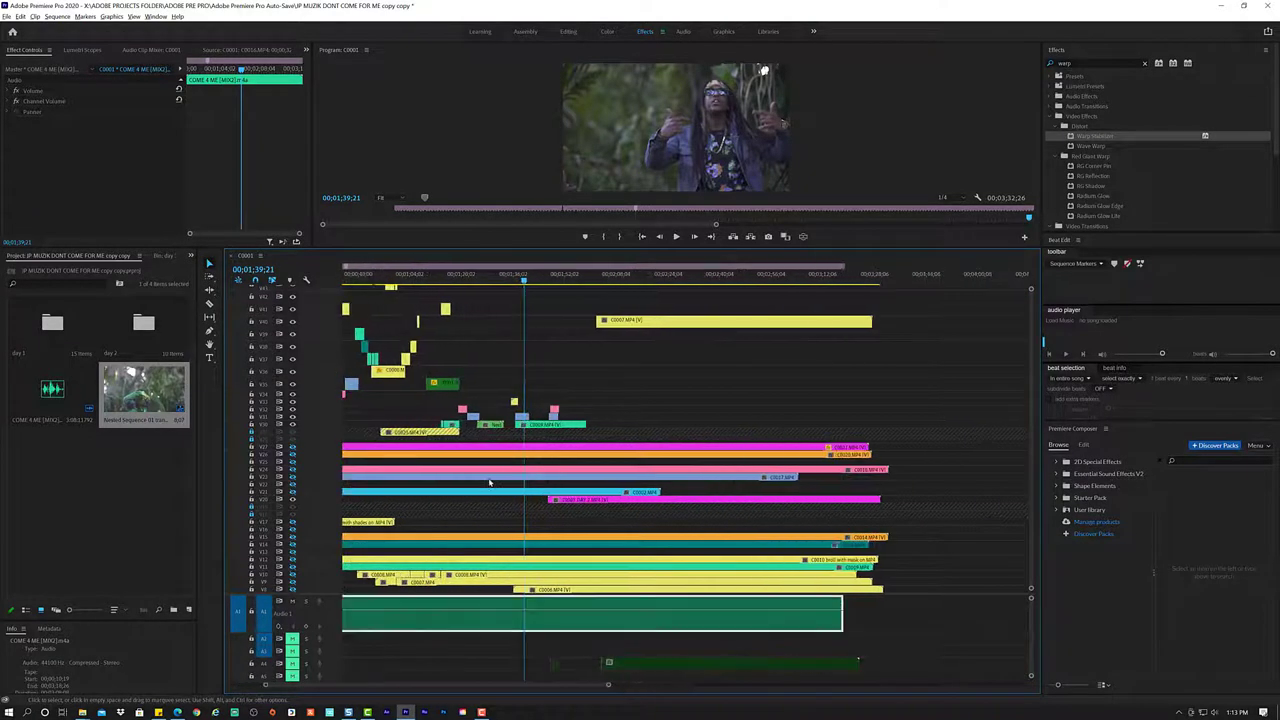
key(equal)
key(equal)
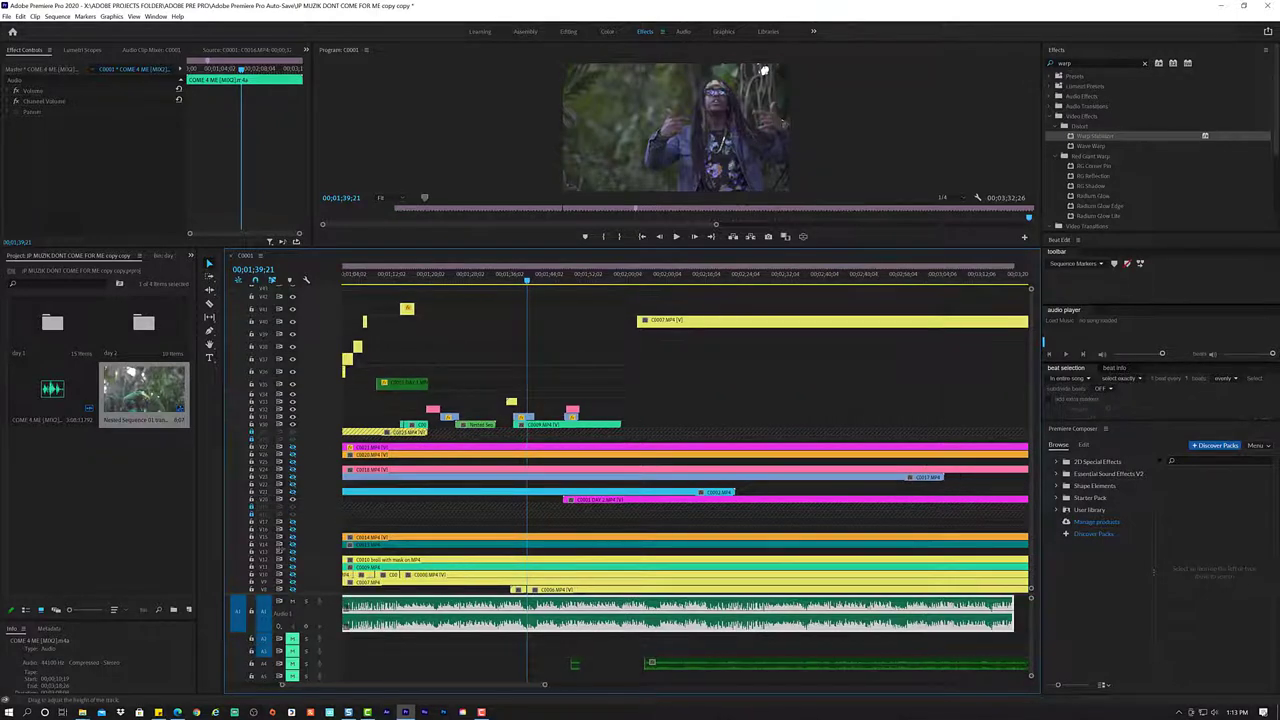
- Scroll the timeline down to reveal the lower video tracks
scroll(291, 545, down, 2)
scroll(291, 555, down, 2)
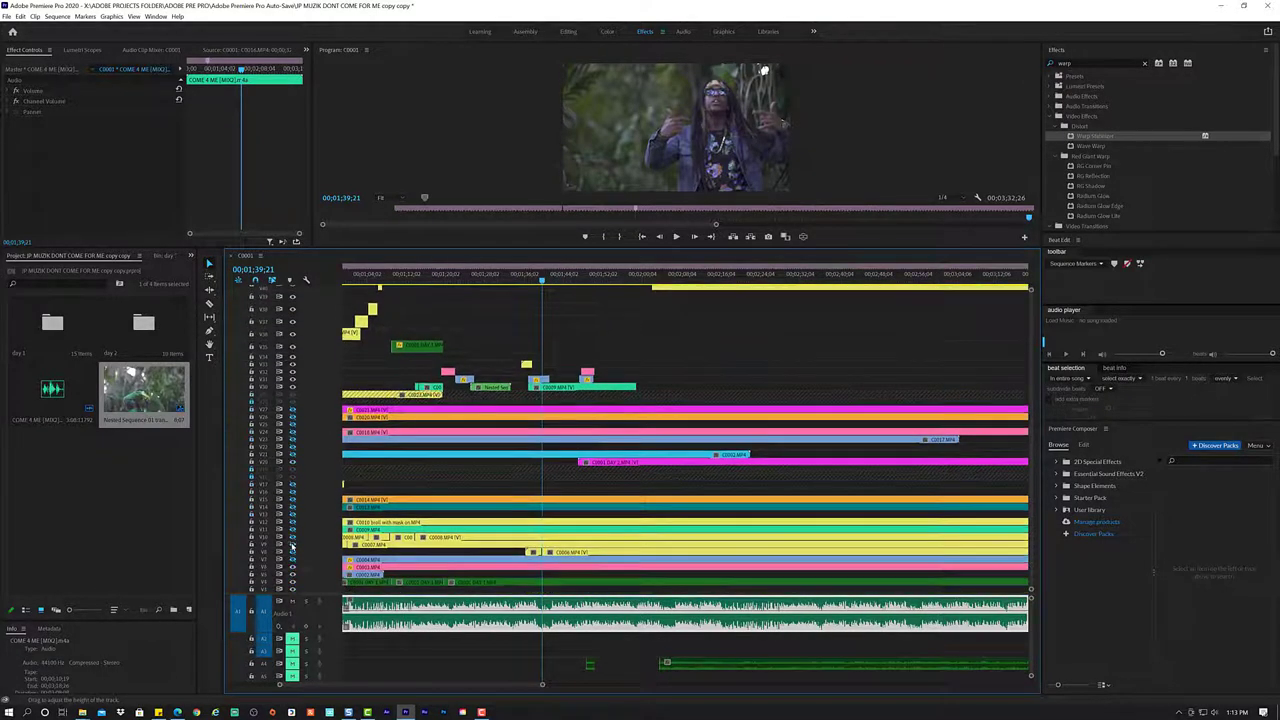
scroll(291, 566, down, 1)
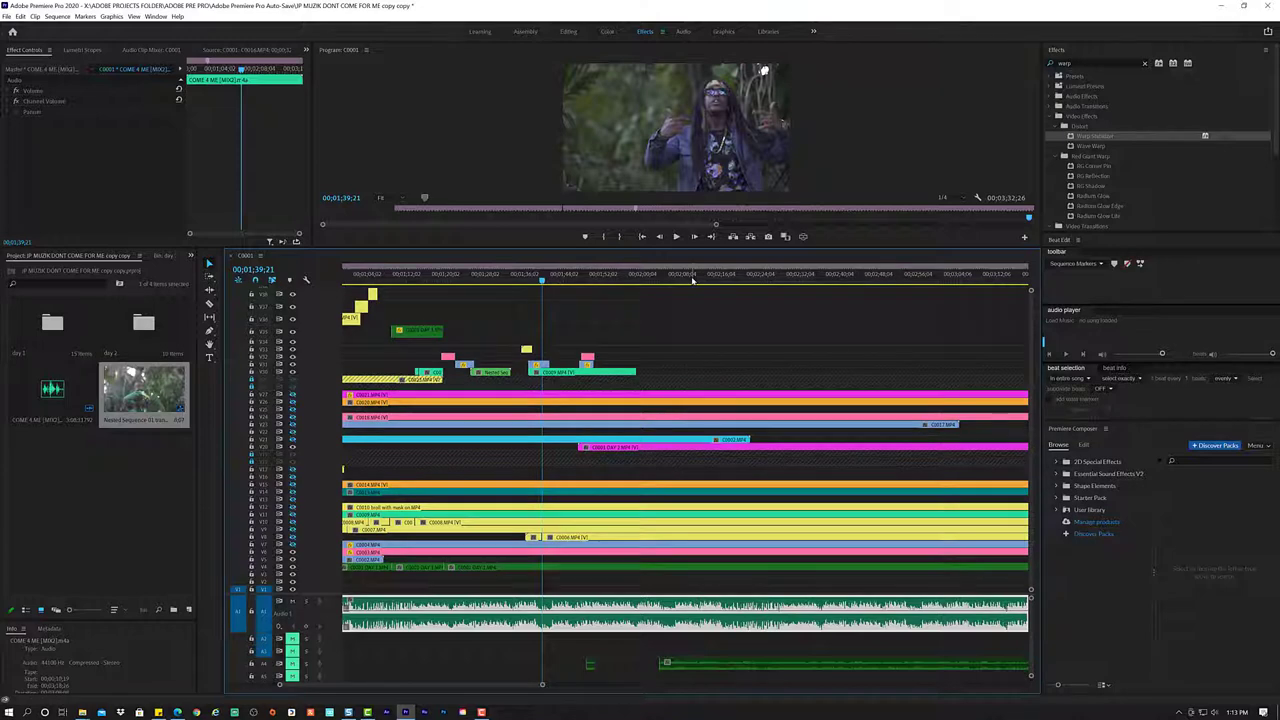
- Play the song from about 02;30 to 02;32;00, then select the pink C0003.MP4 and teal clips
mouse_move(692, 281)
mouse_down()
mouse_move(845, 280)
mouse_move(789, 283)
mouse_up()
key(space)
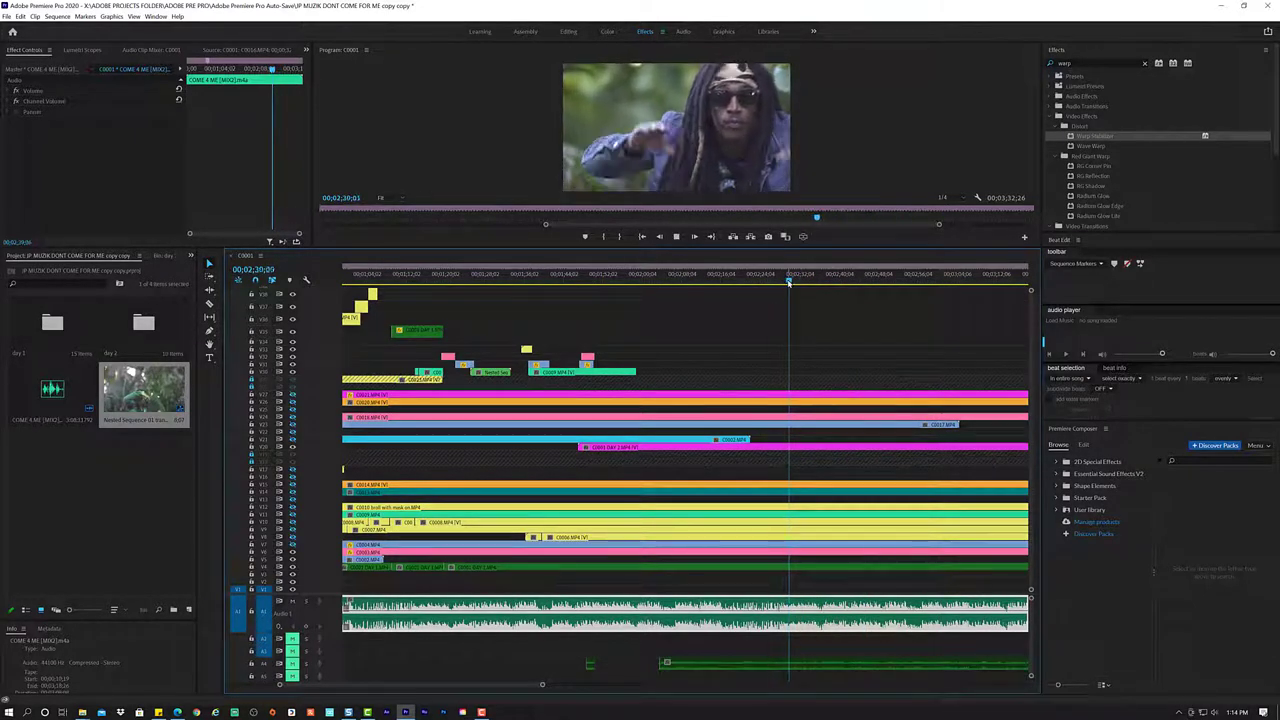
key(space)
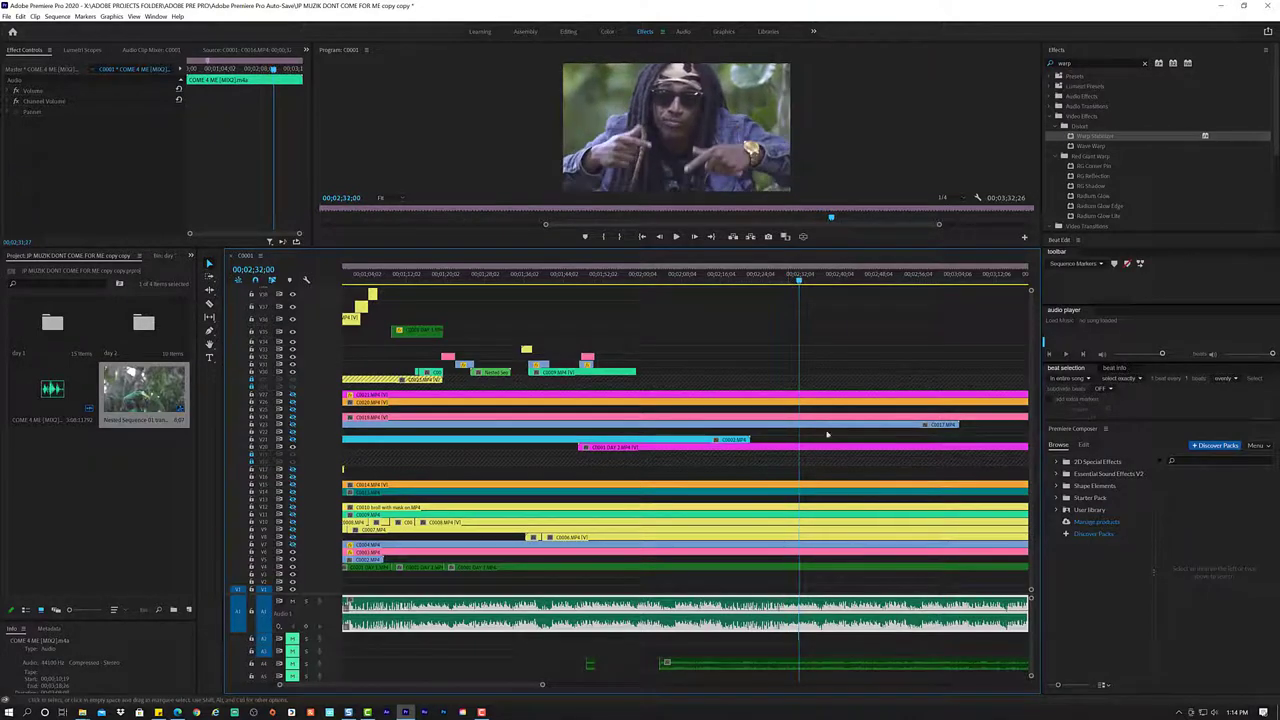
click(794, 556)
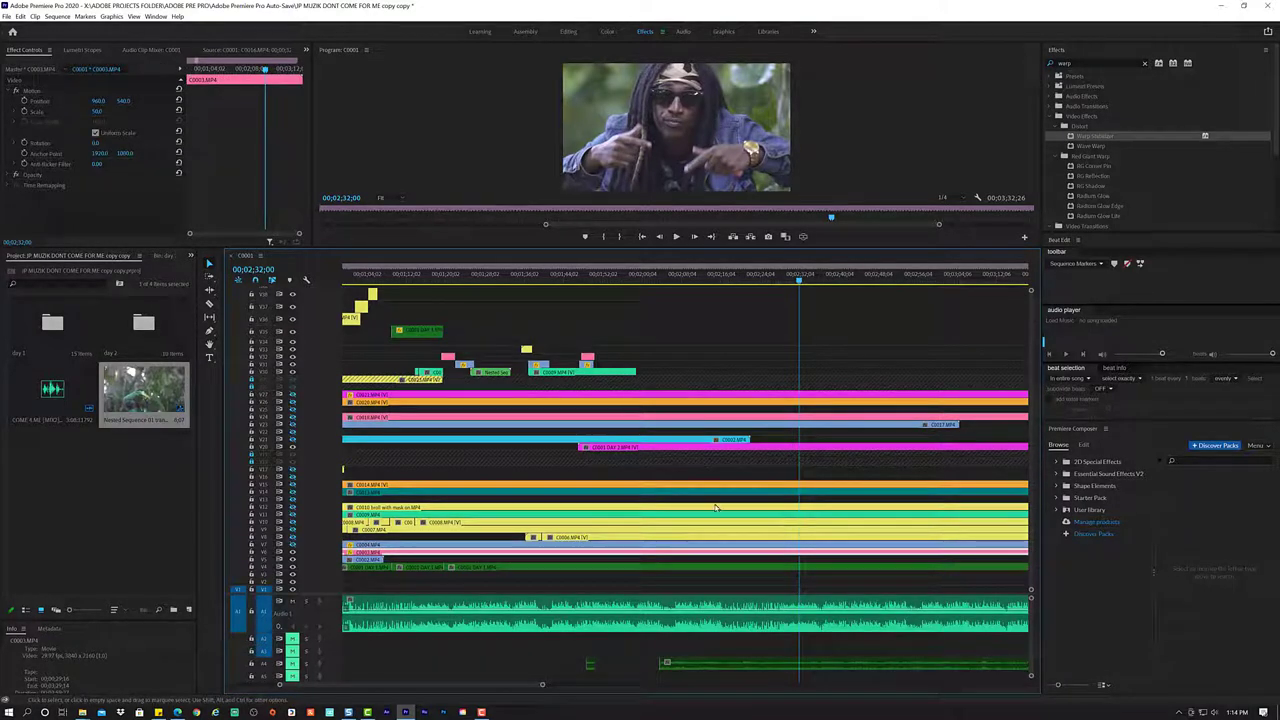
click(783, 495)
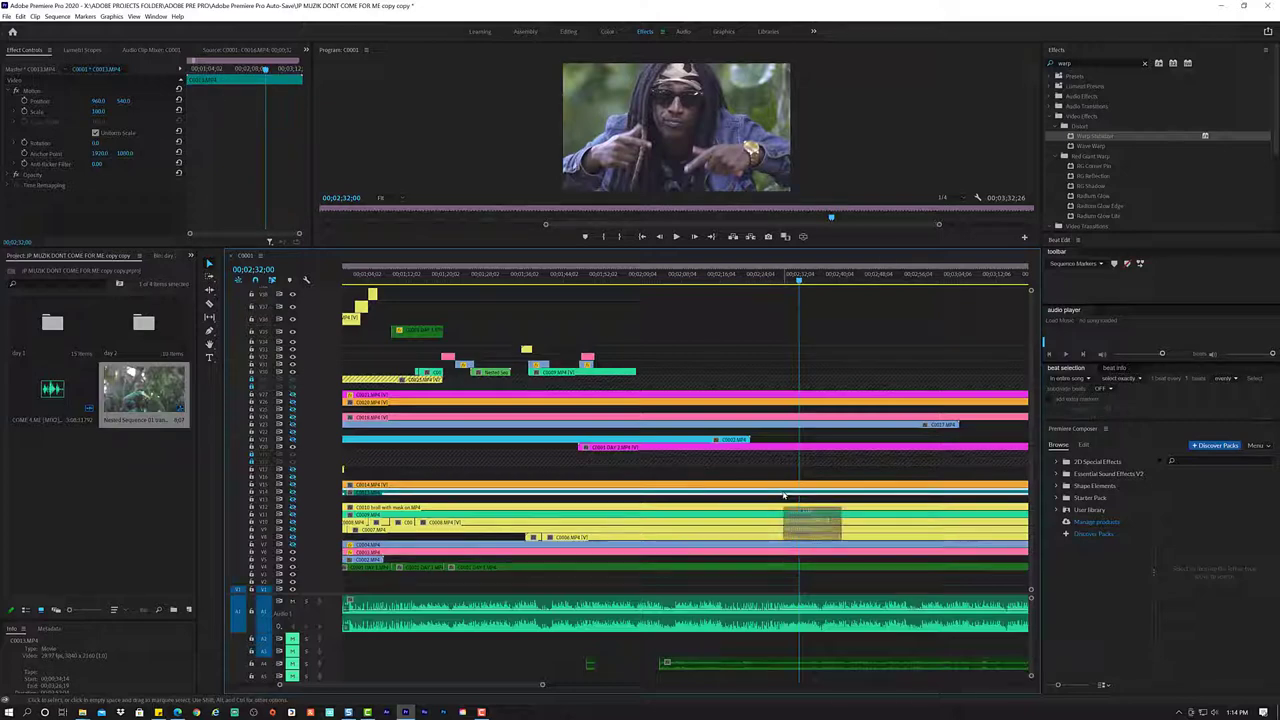
- Load the teal C0013.MP4, C0004.MP4 and orange C0014.MP4 clips into the Source Monitor
double_click(783, 495)
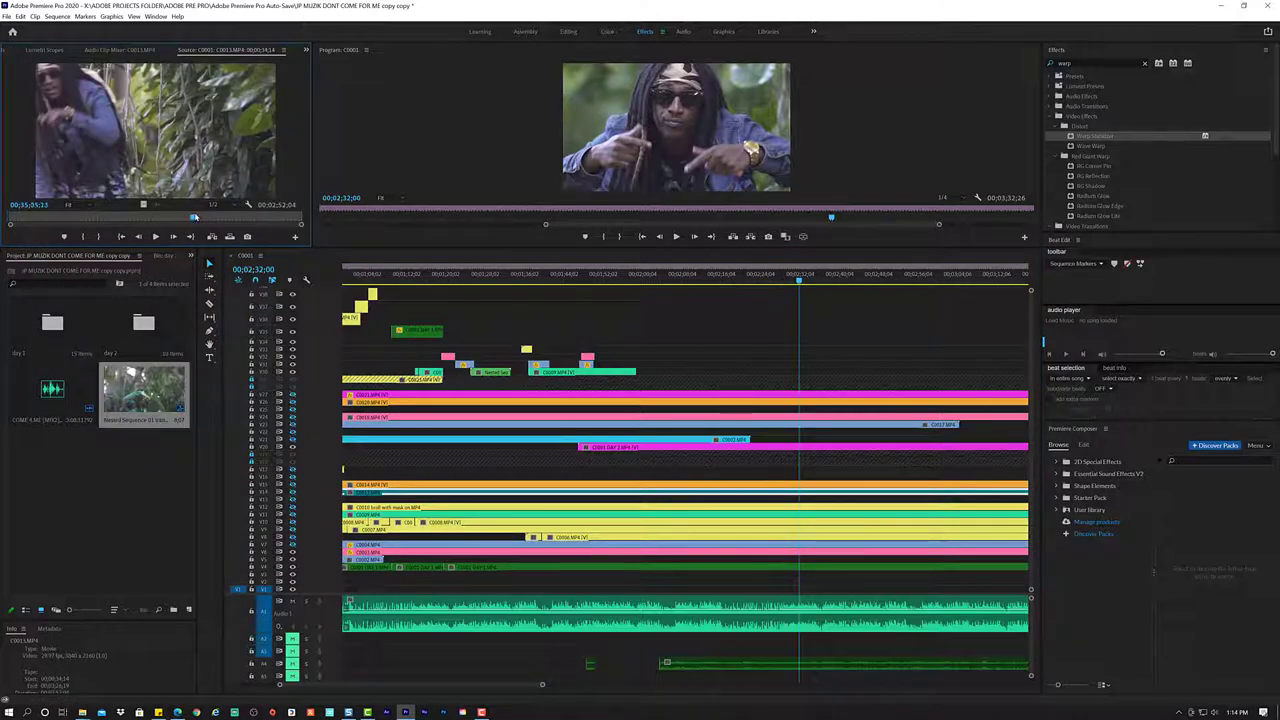
mouse_move(195, 216)
mouse_down()
mouse_move(237, 216)
mouse_move(204, 218)
mouse_up()
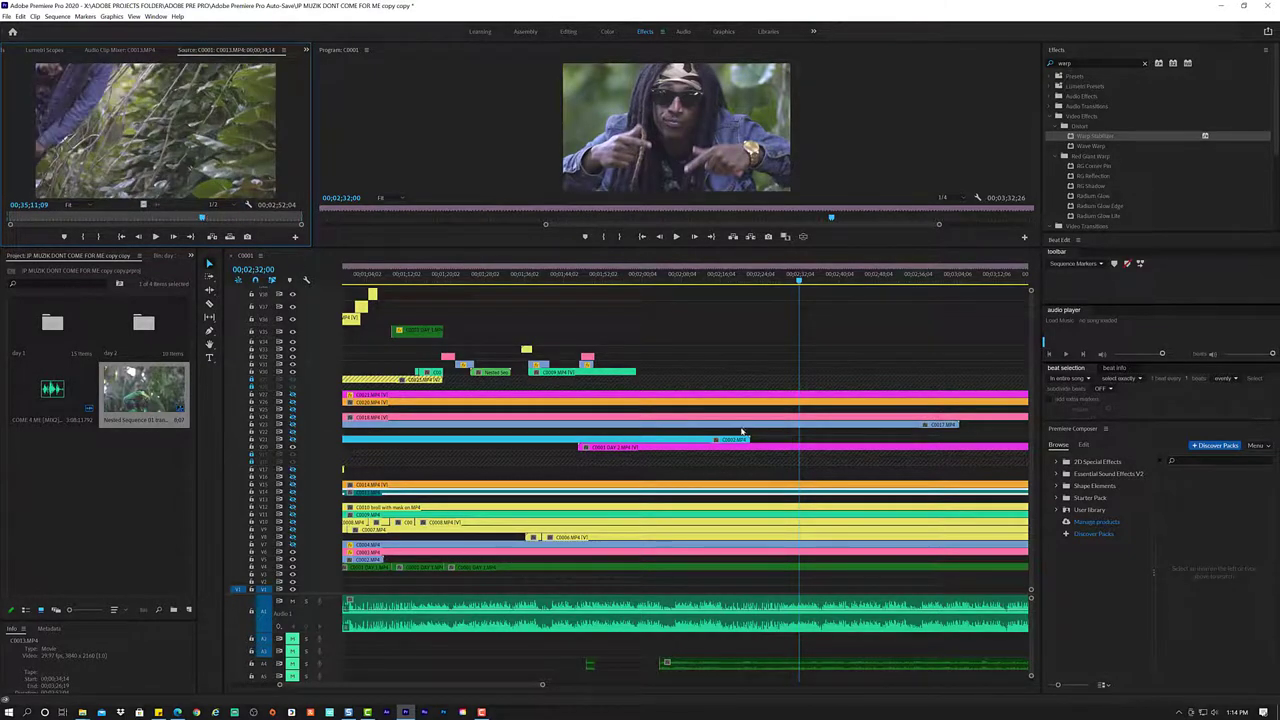
click(886, 547)
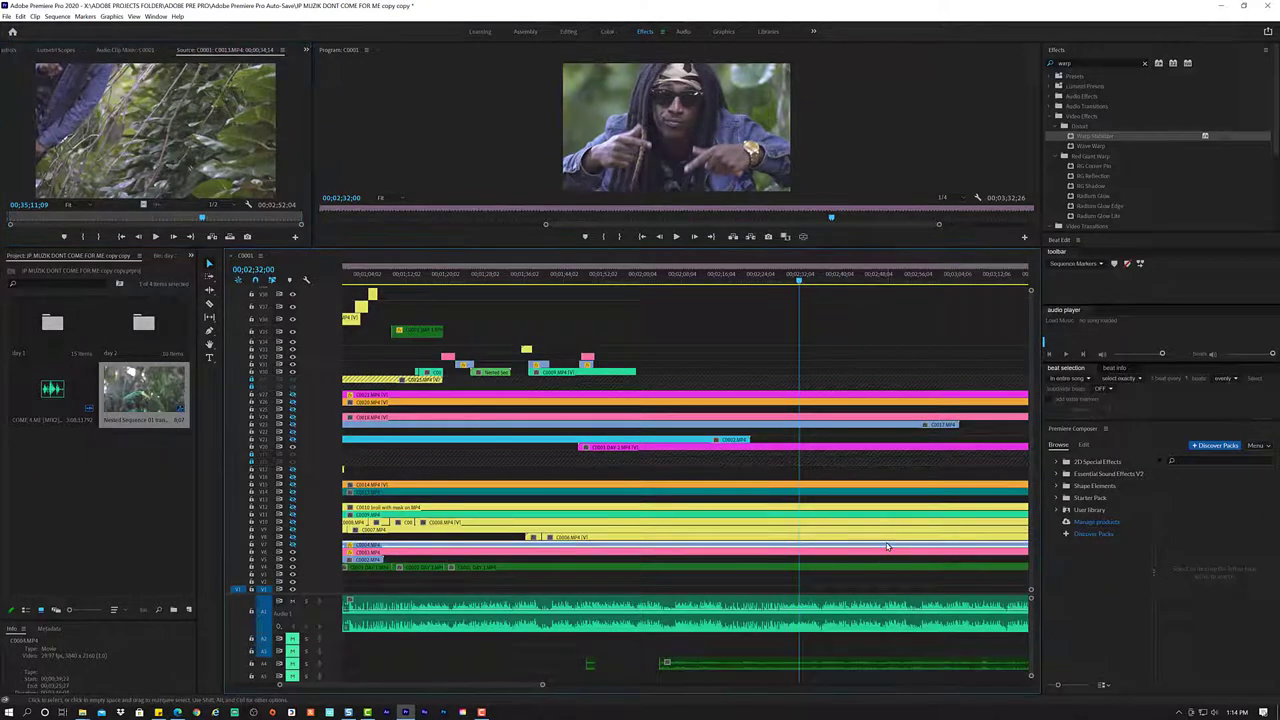
double_click(886, 547)
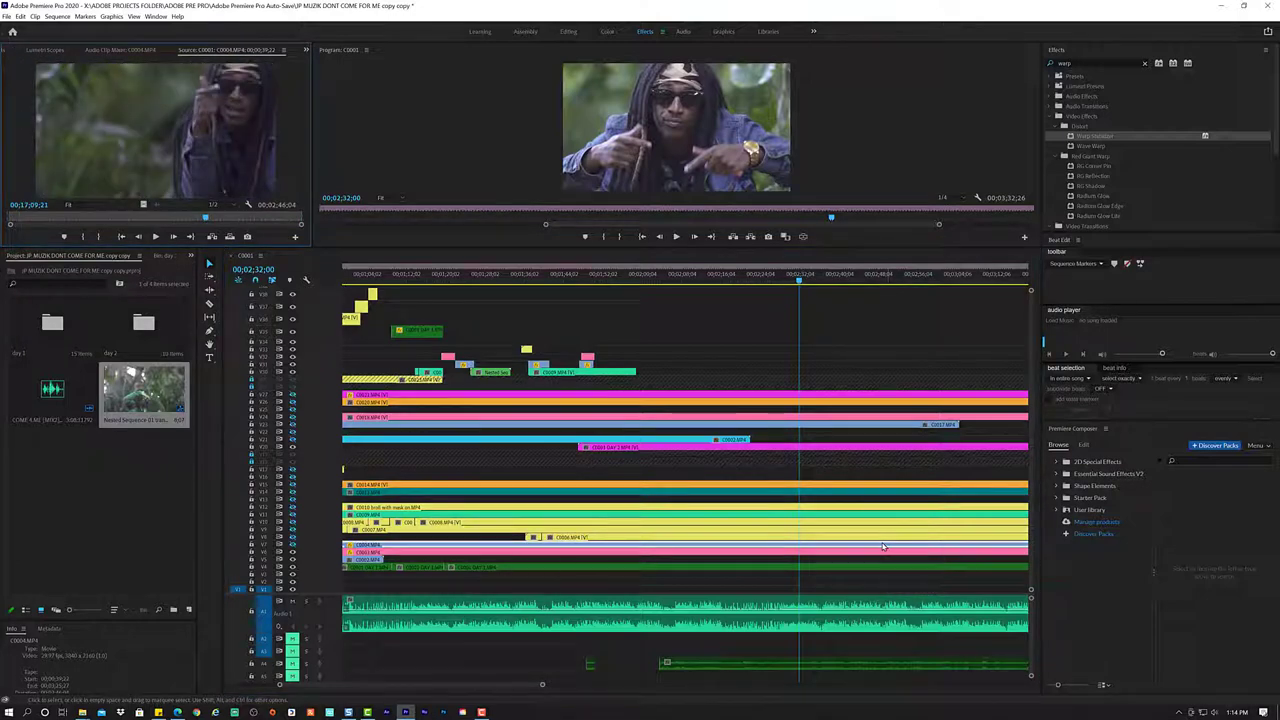
double_click(851, 485)
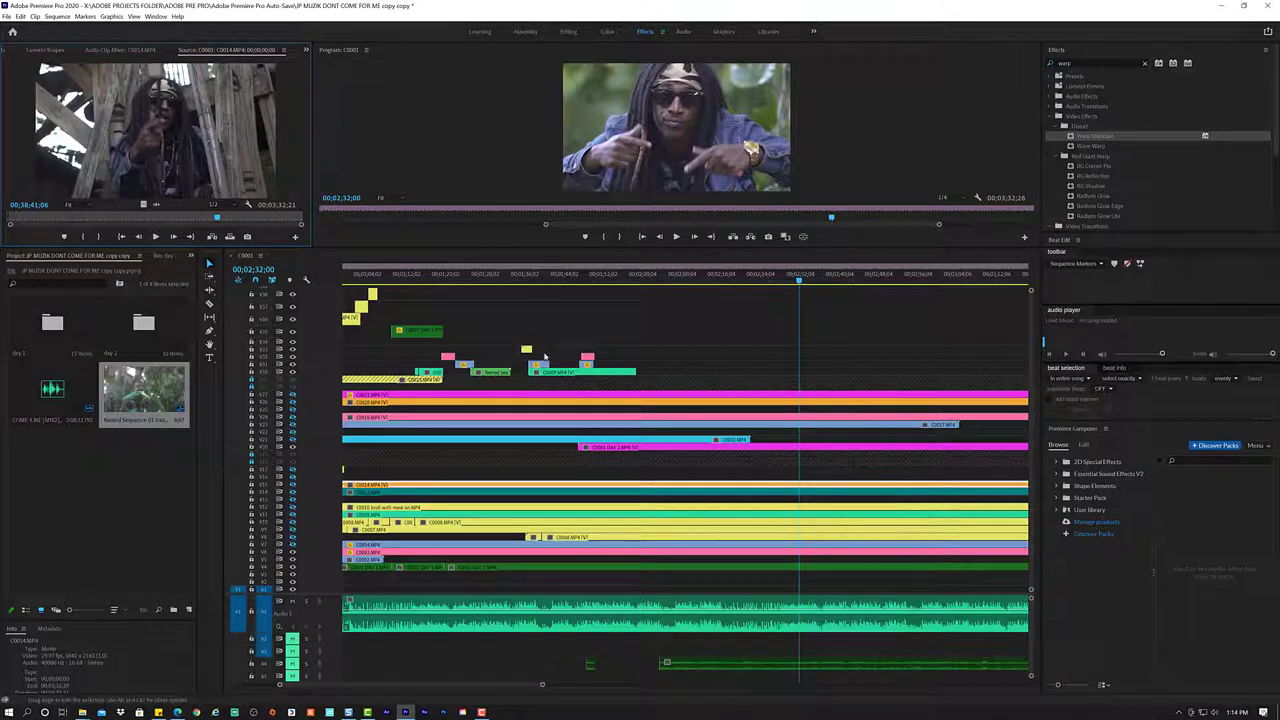
- Play the sequence opening from the start, stopping at 00;00;05;04
scroll(466, 298, up, 5)
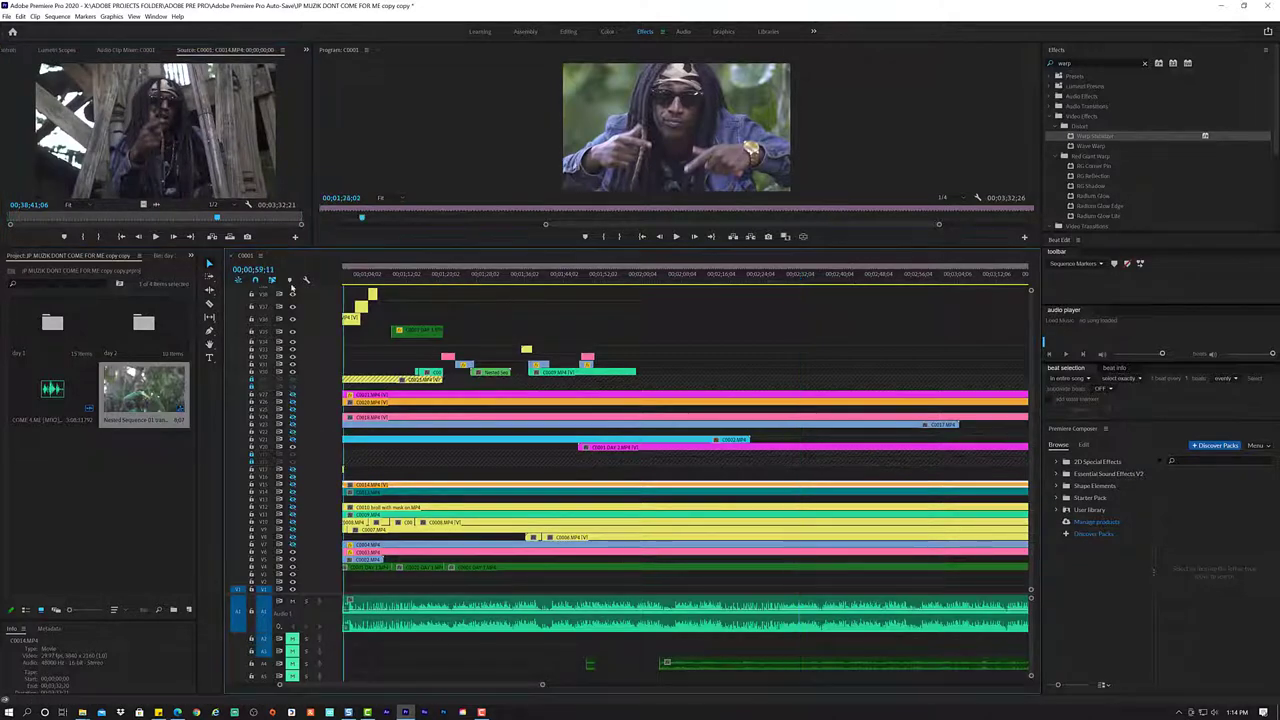
key(Home)
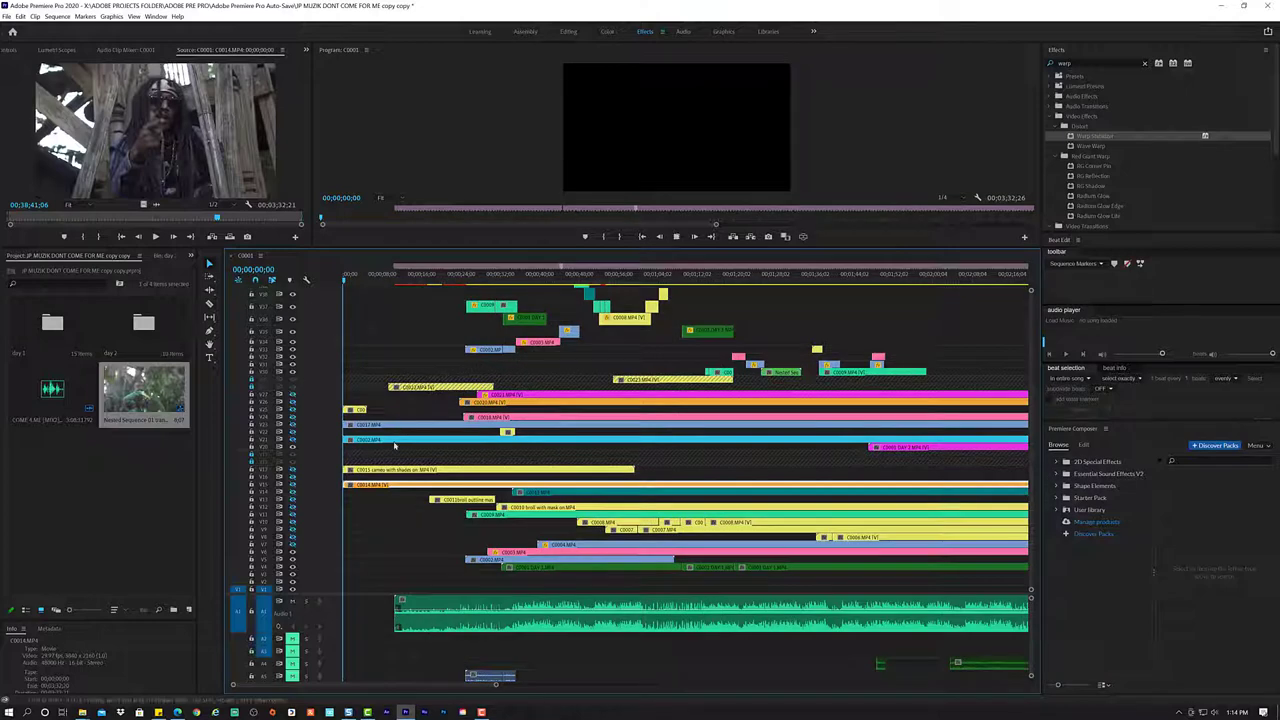
key(space)
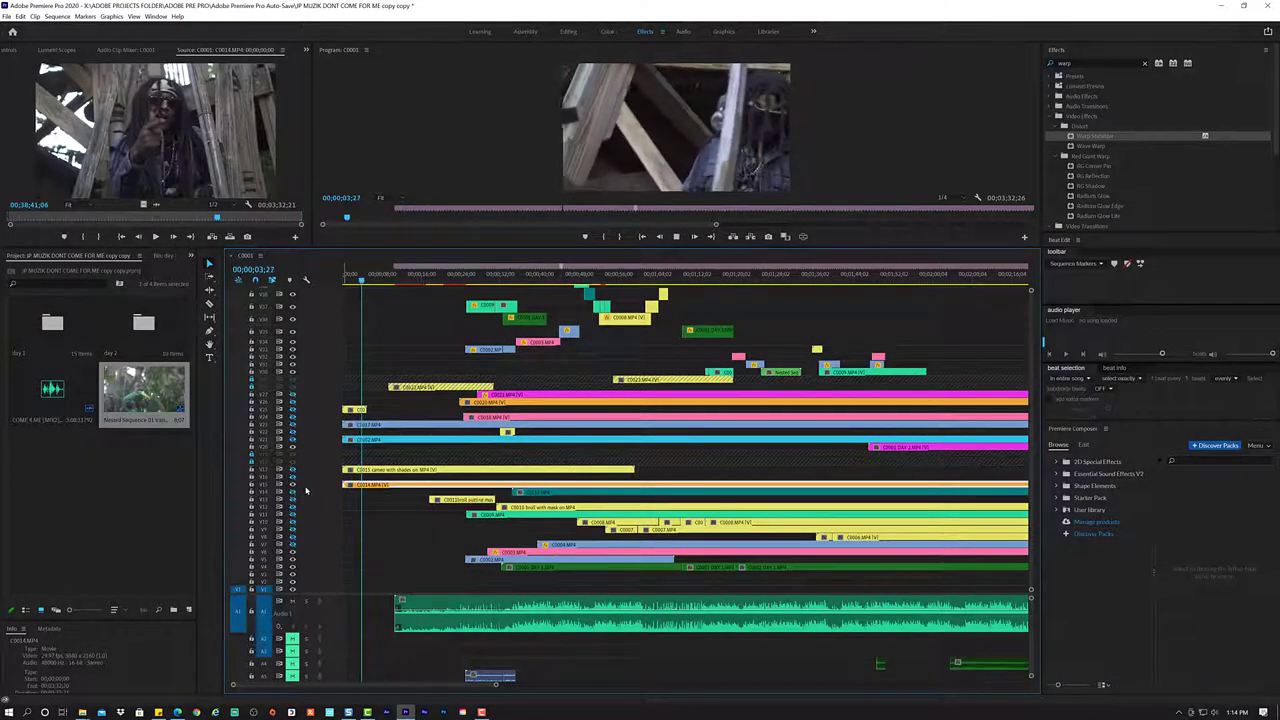
key(space)
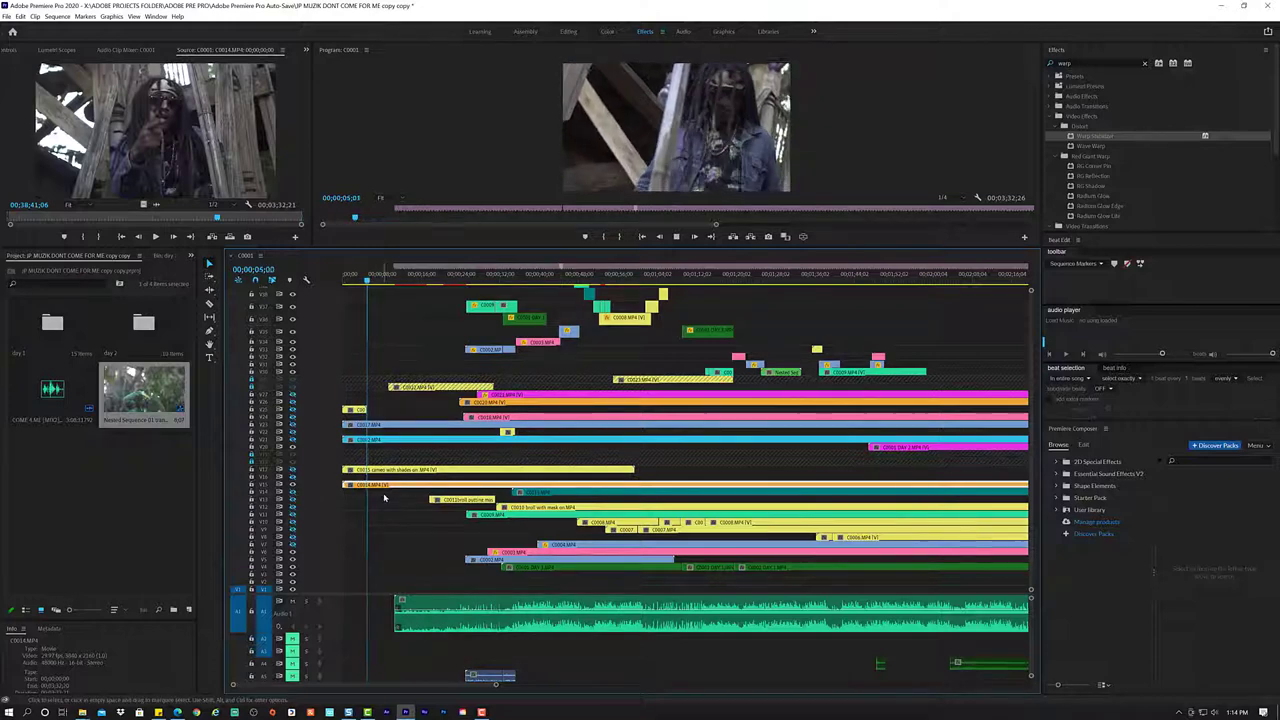
key(space)
key(space)
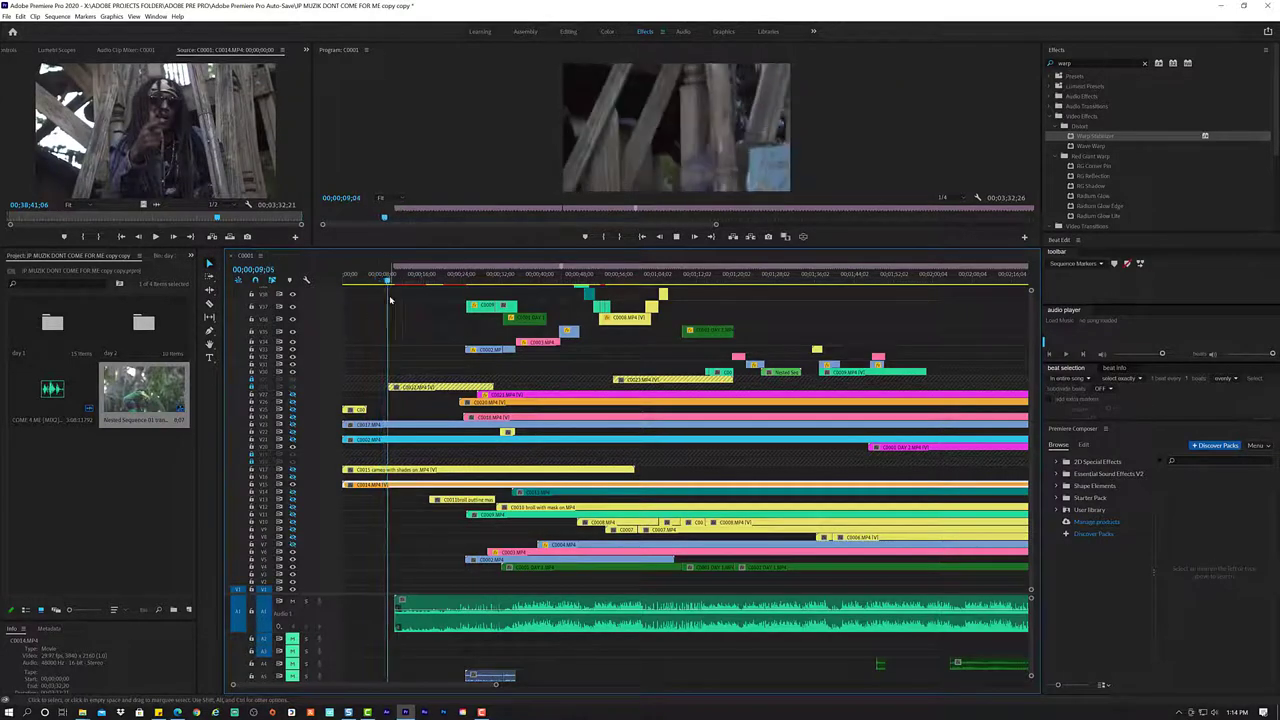
key(Home)
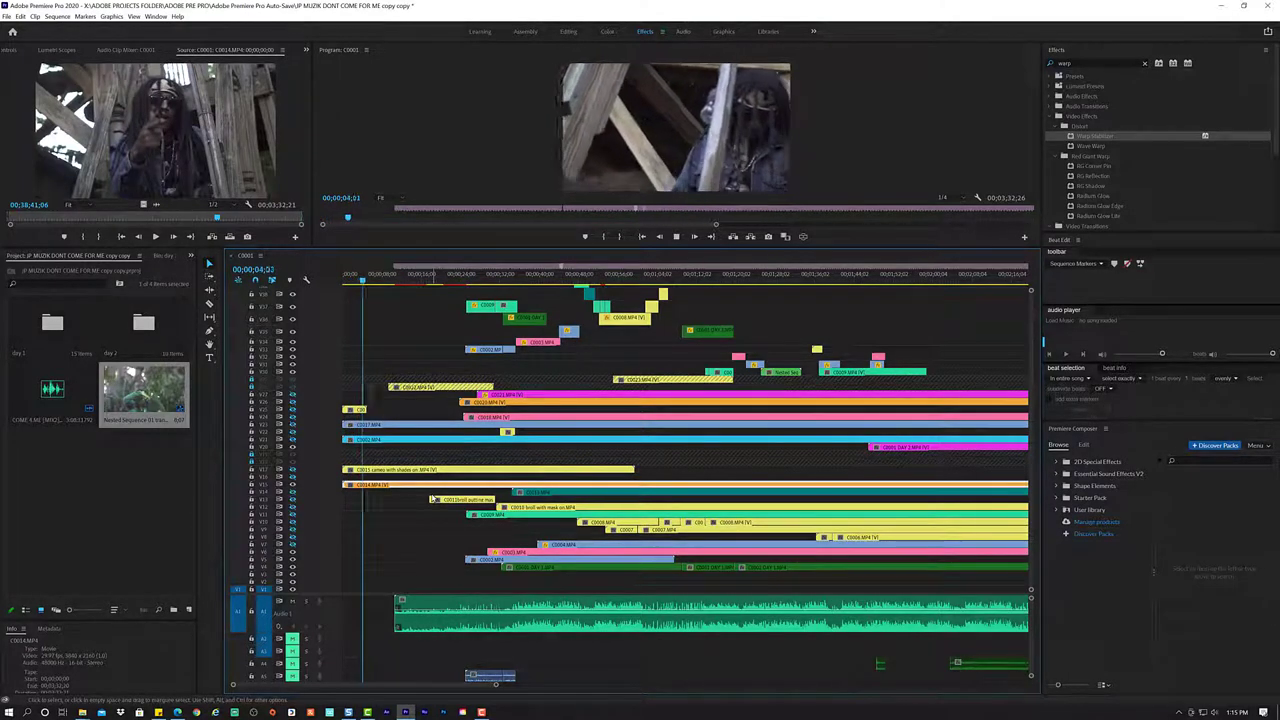
key(space)
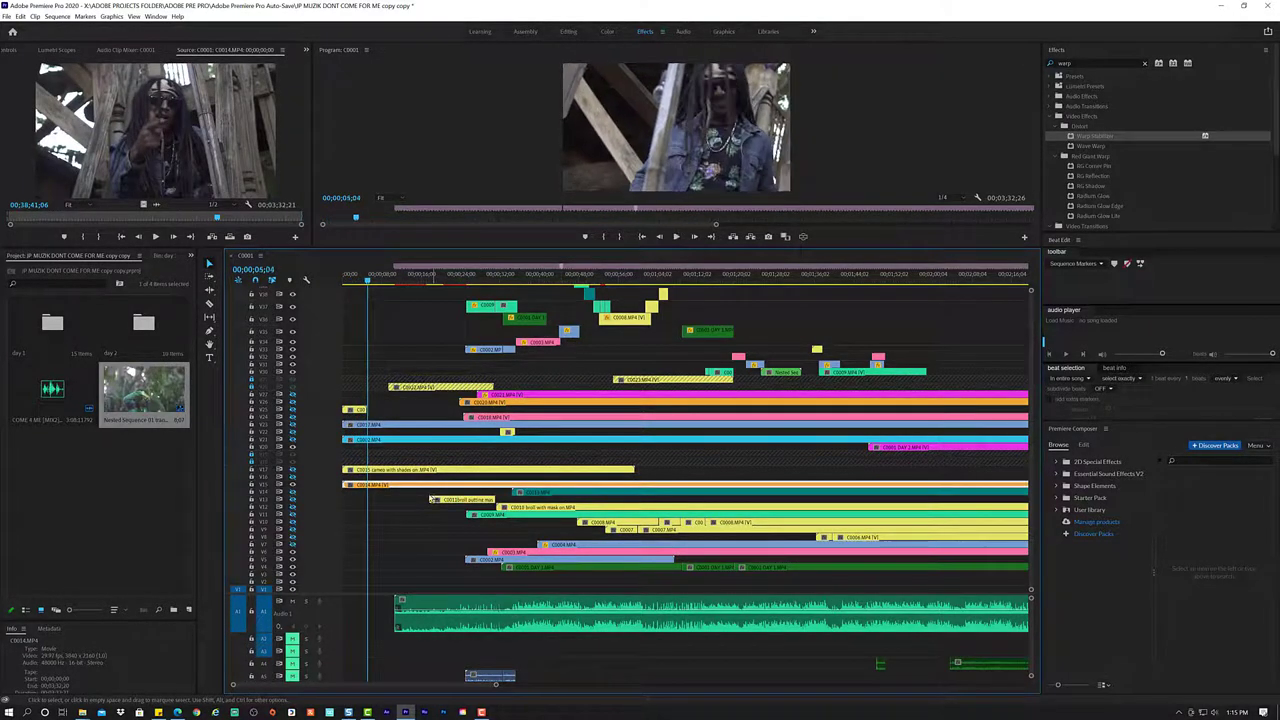
- Open the C0014 and opening C0004 clips in Source, then select the short clip at the start
double_click(362, 484)
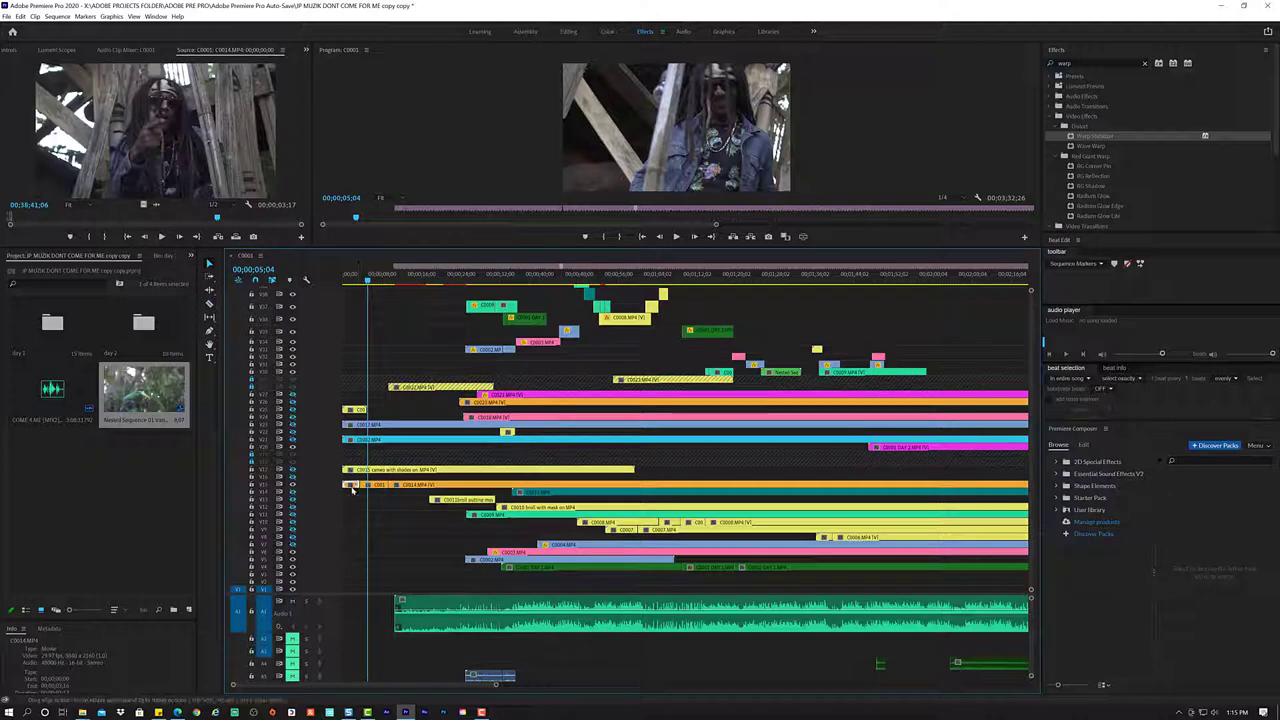
double_click(357, 488)
click(372, 487)
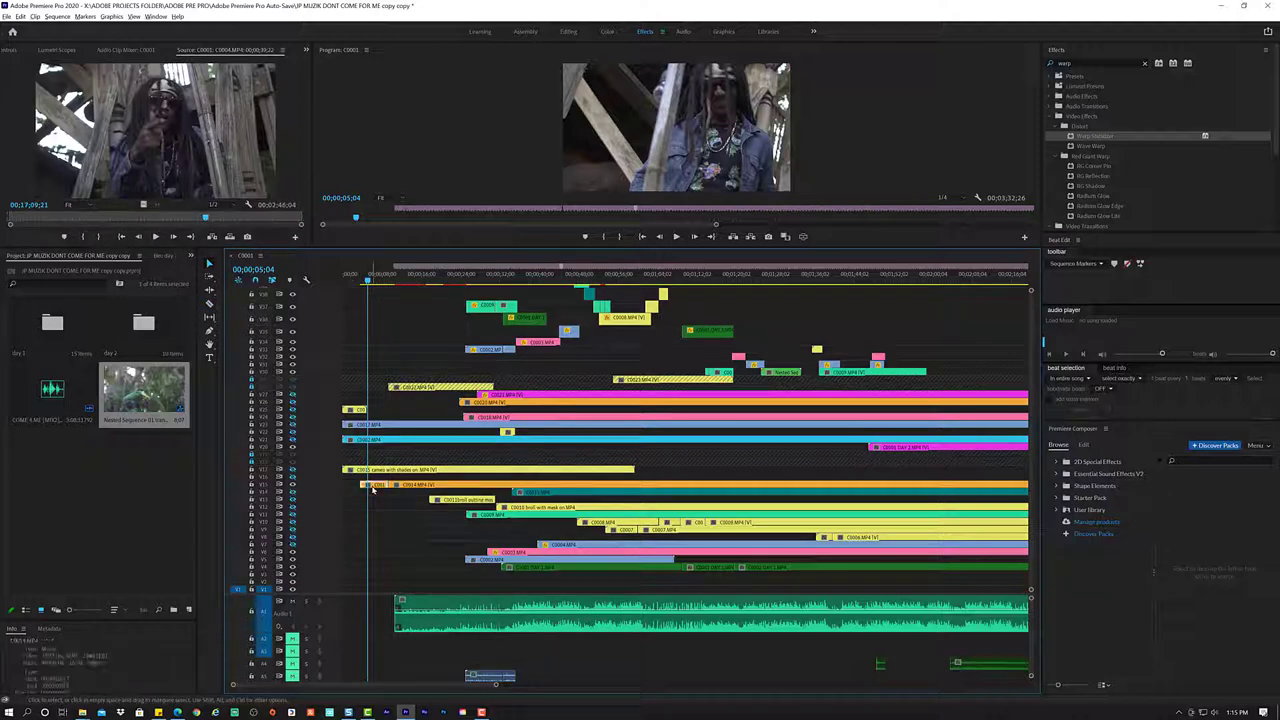
drag(372, 487, 380, 318)
key(space)
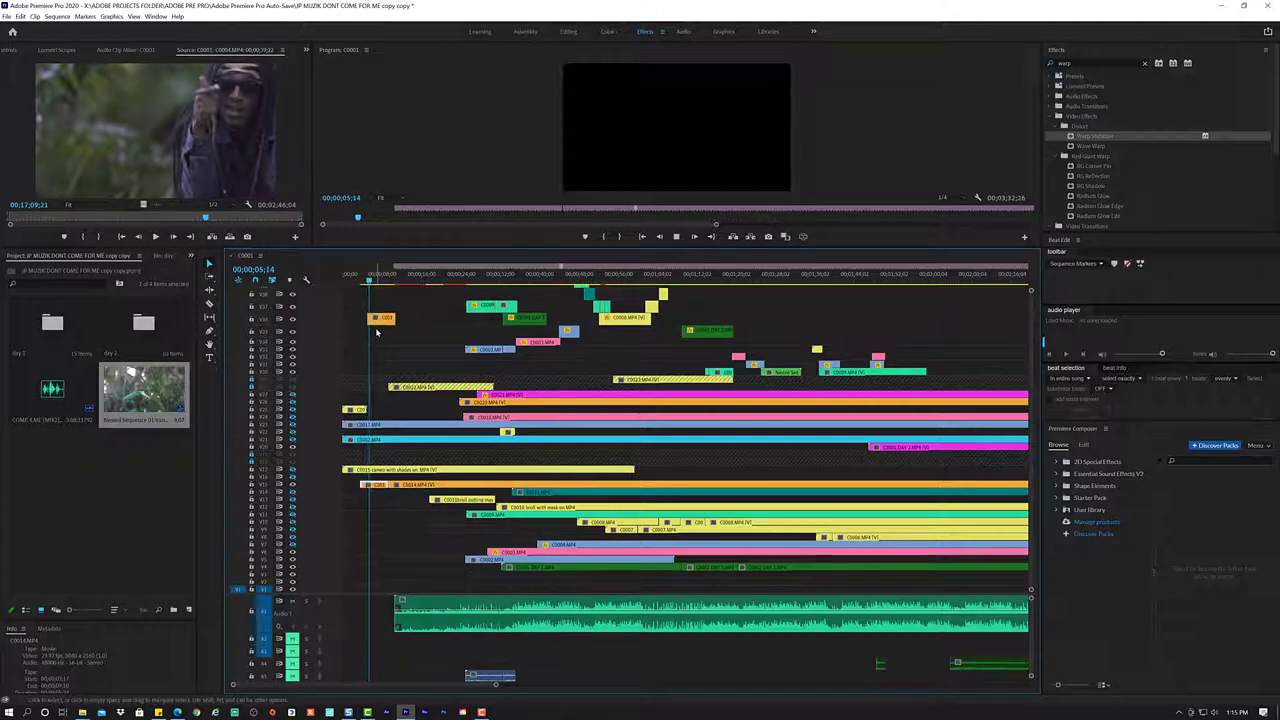
click(364, 281)
drag(364, 281, 352, 281)
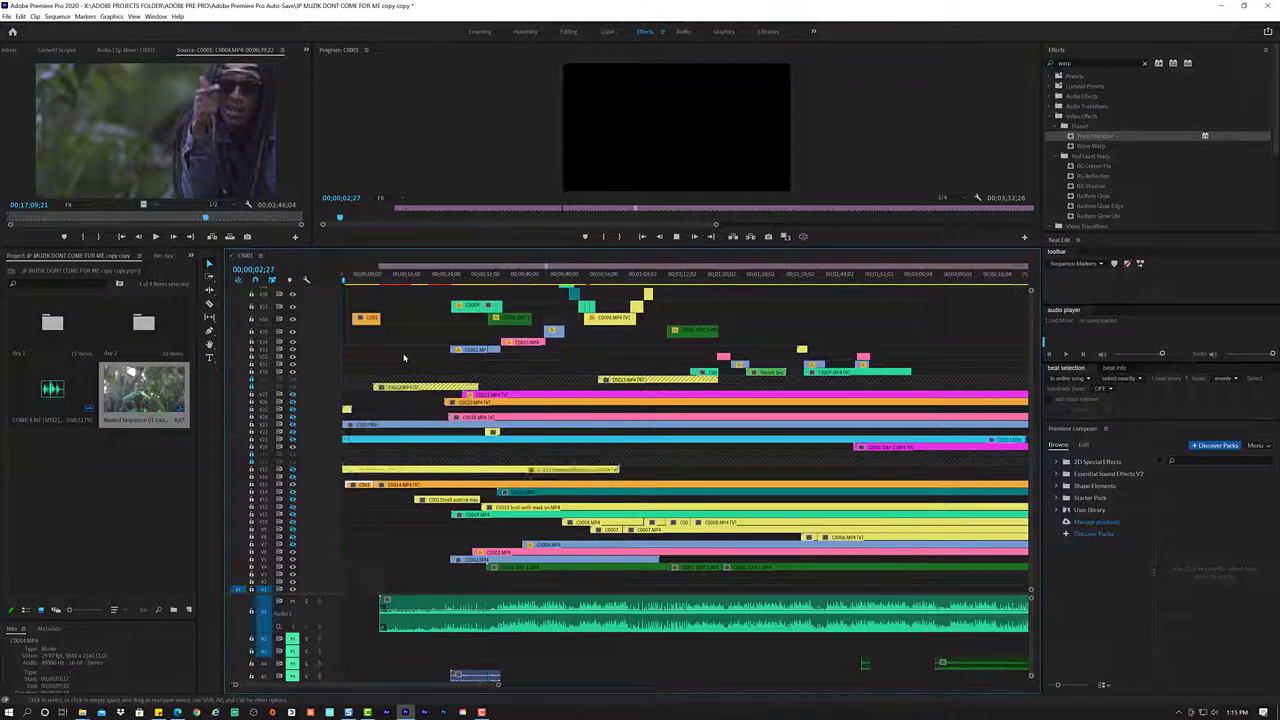
key(space)
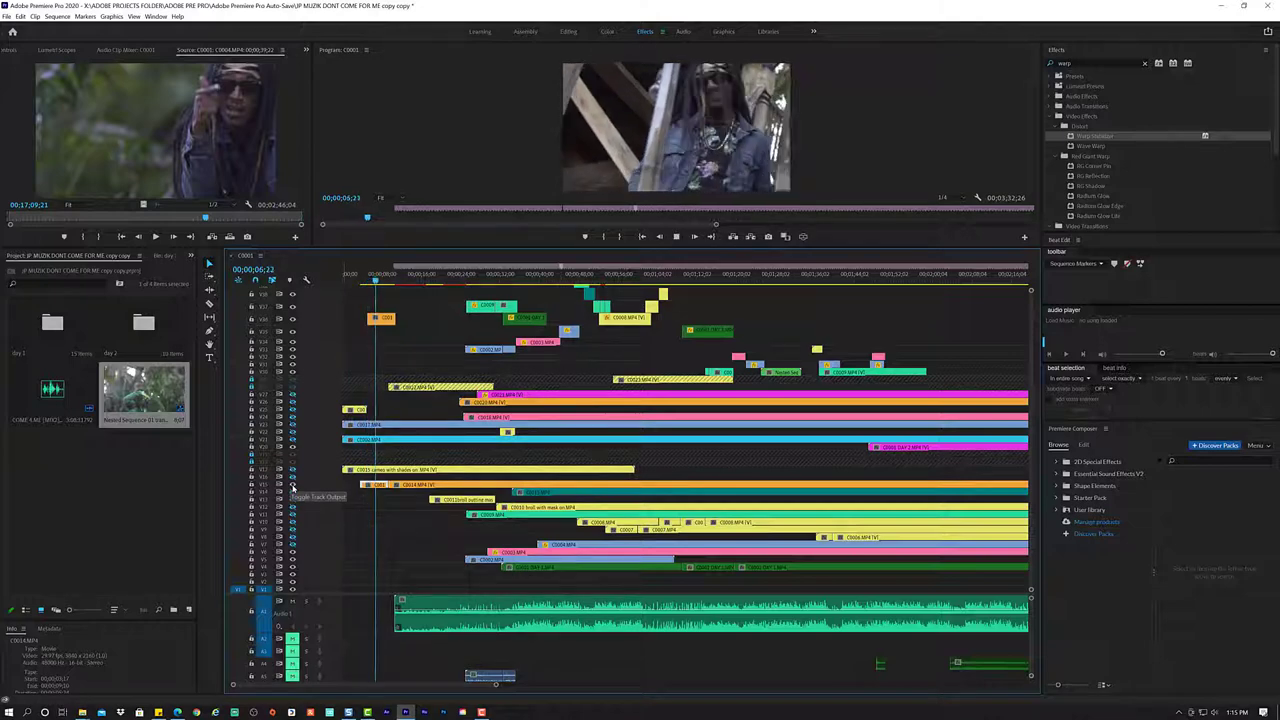
key(space)
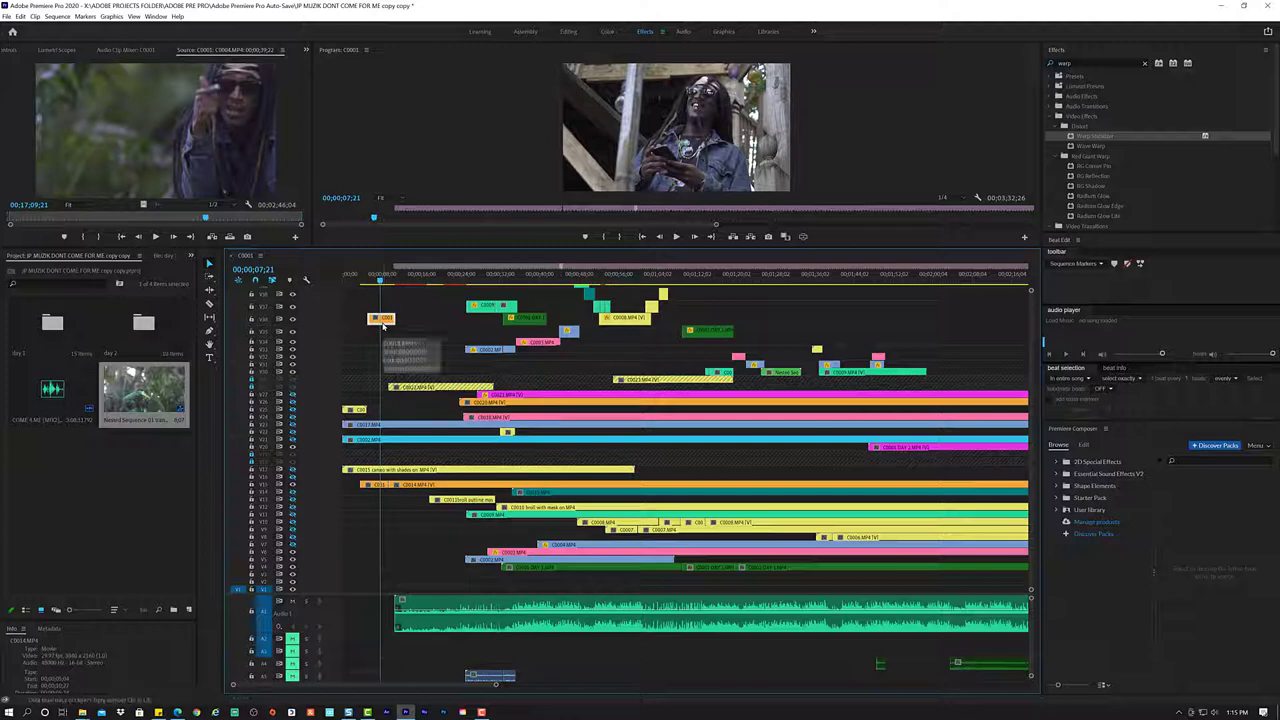
- Set the orange clip's Time Interpolation to Optical Flow
key(ctrl+r)
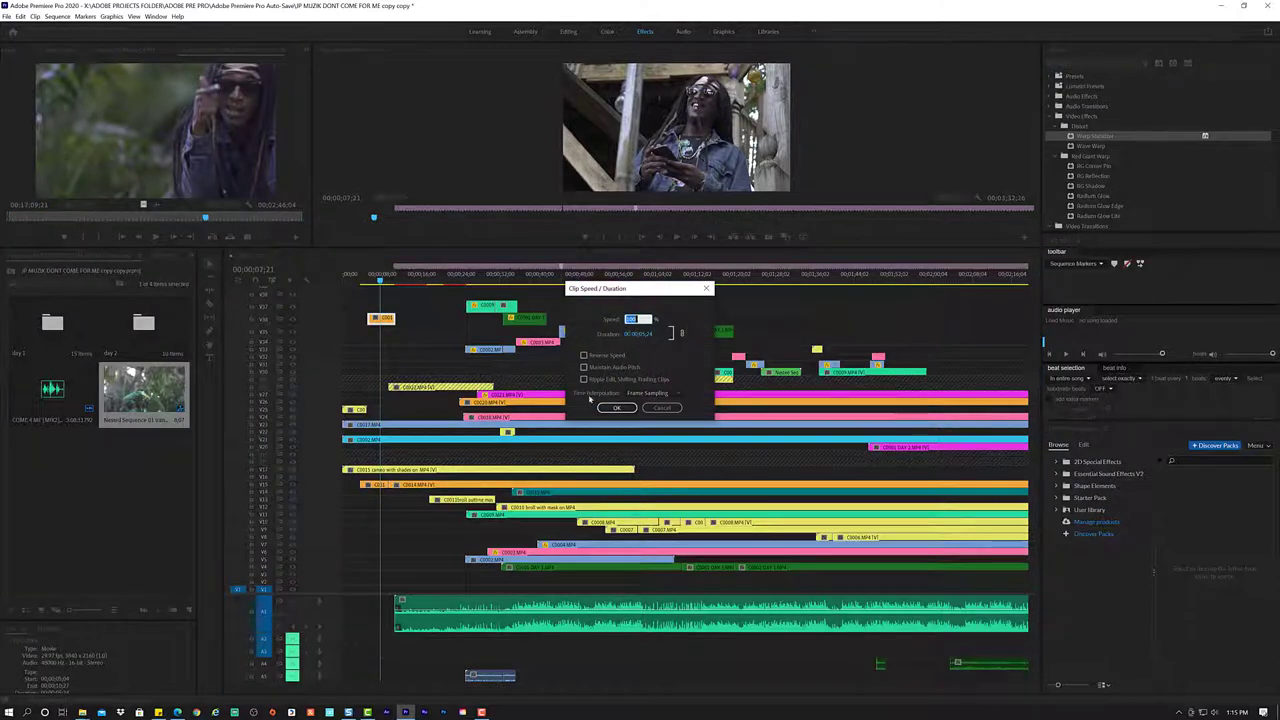
click(671, 397)
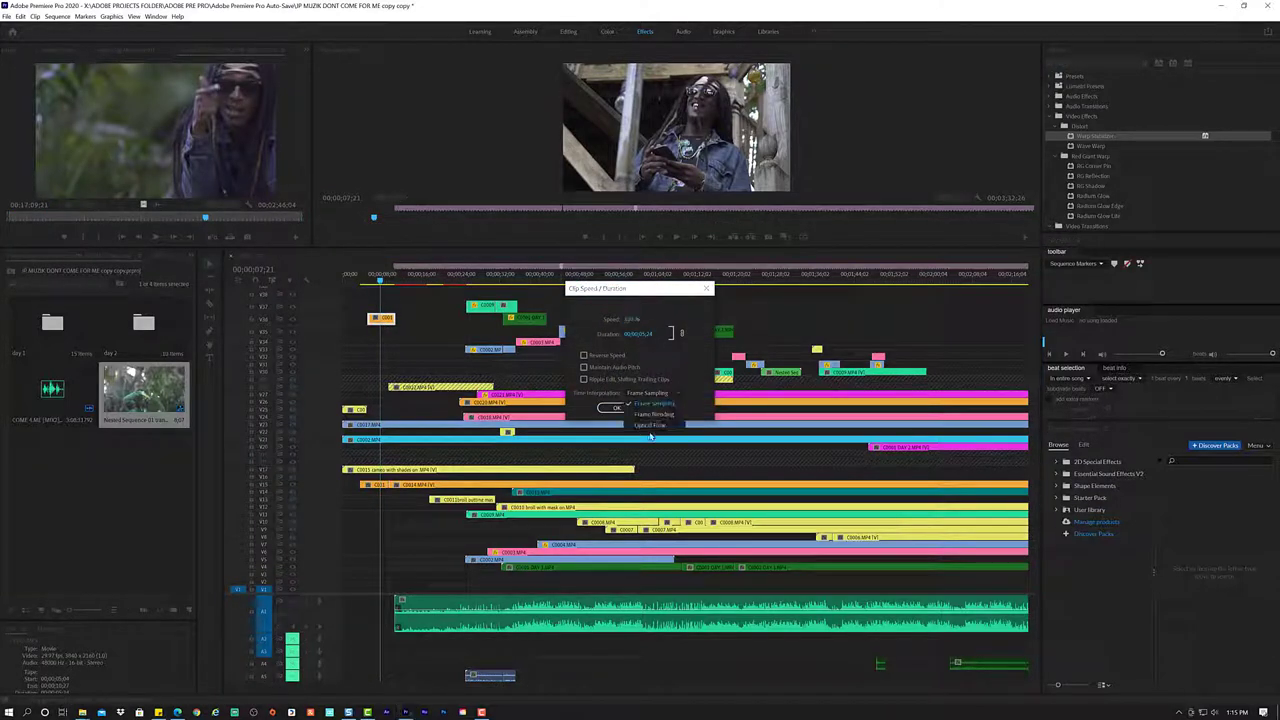
click(638, 415)
click(618, 408)
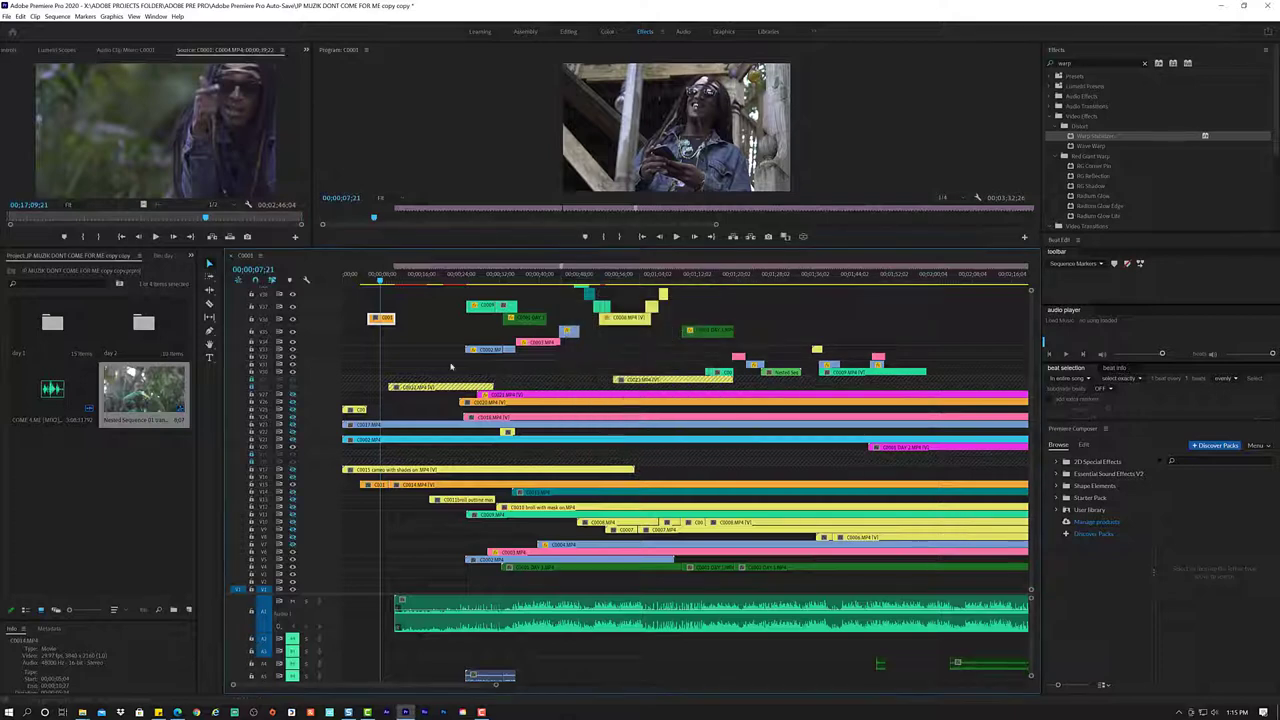
- Set the short orange clip on the top track to 59.79% speed
click(388, 318)
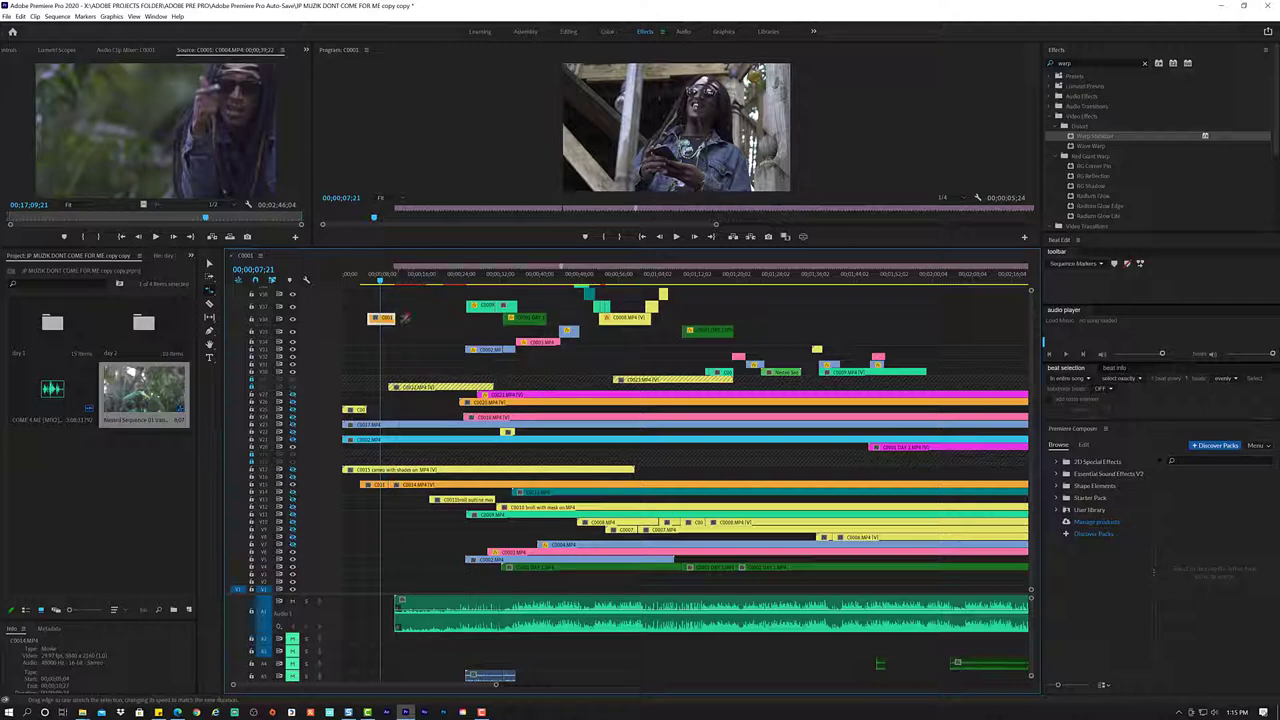
key(ctrl+r)
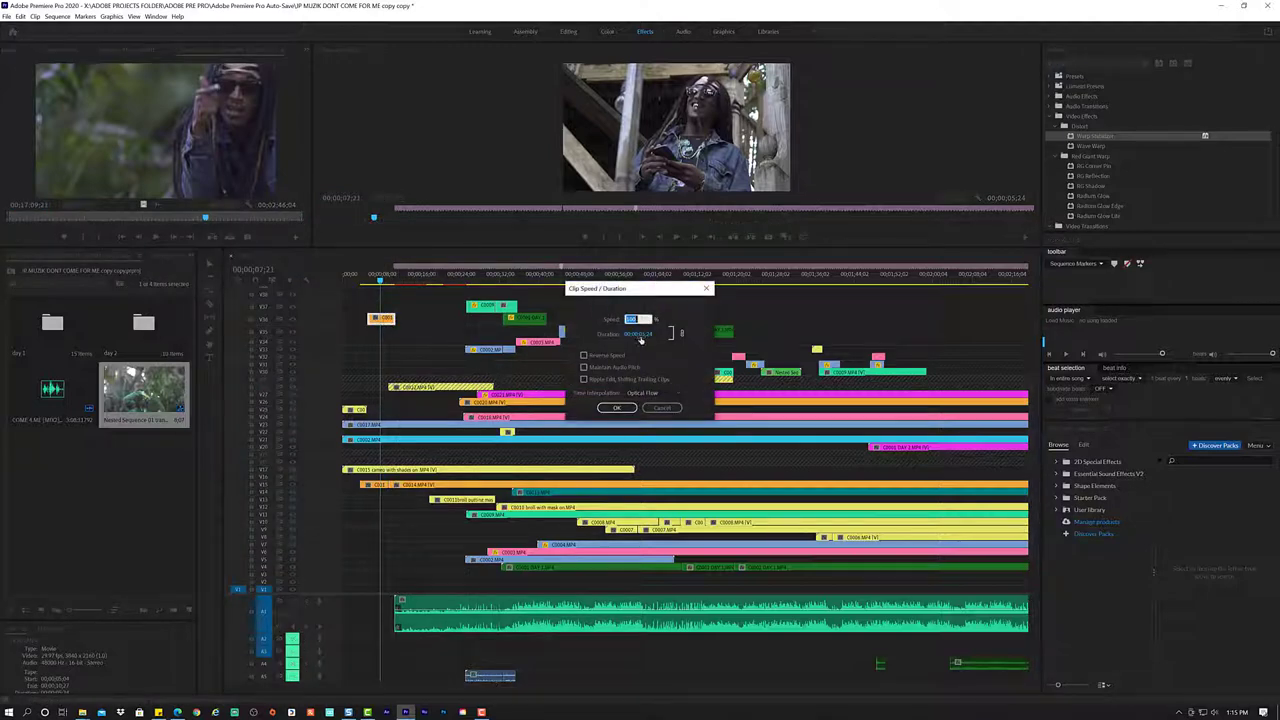
click(617, 408)
- Play back the slowed C0014 clip, then shorten its end and move it later on the upper track
click(362, 276)
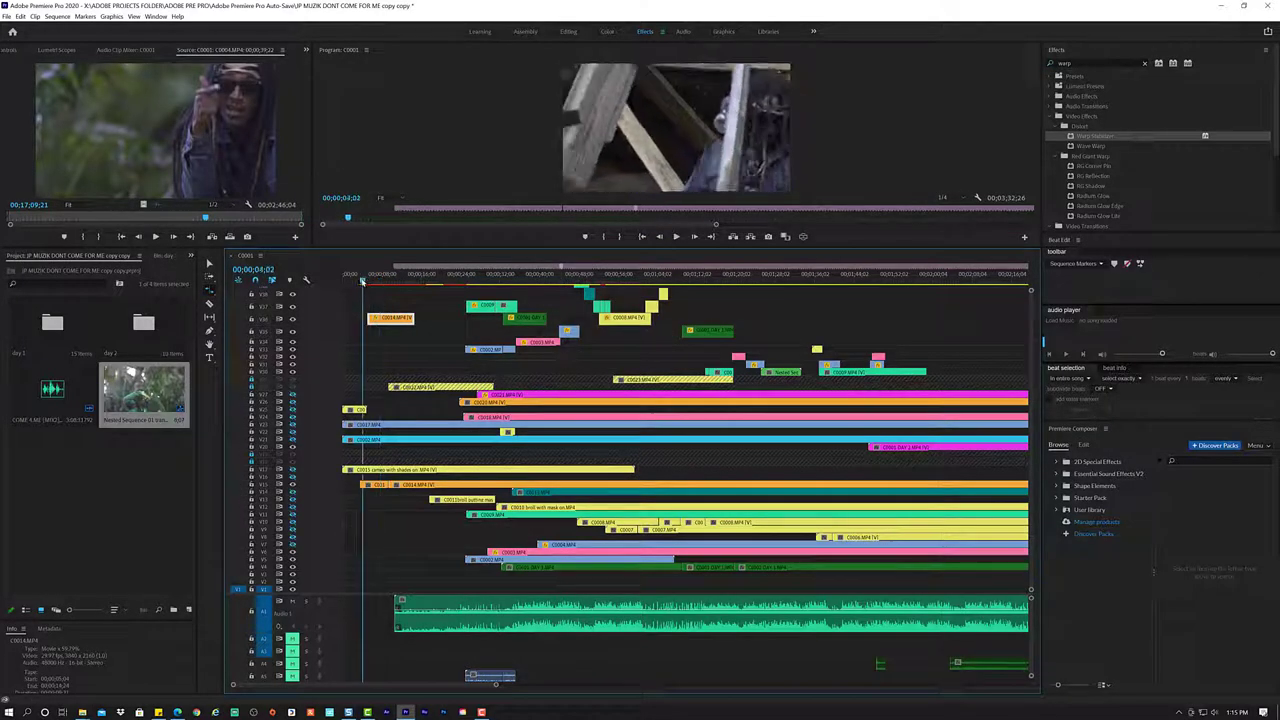
key(space)
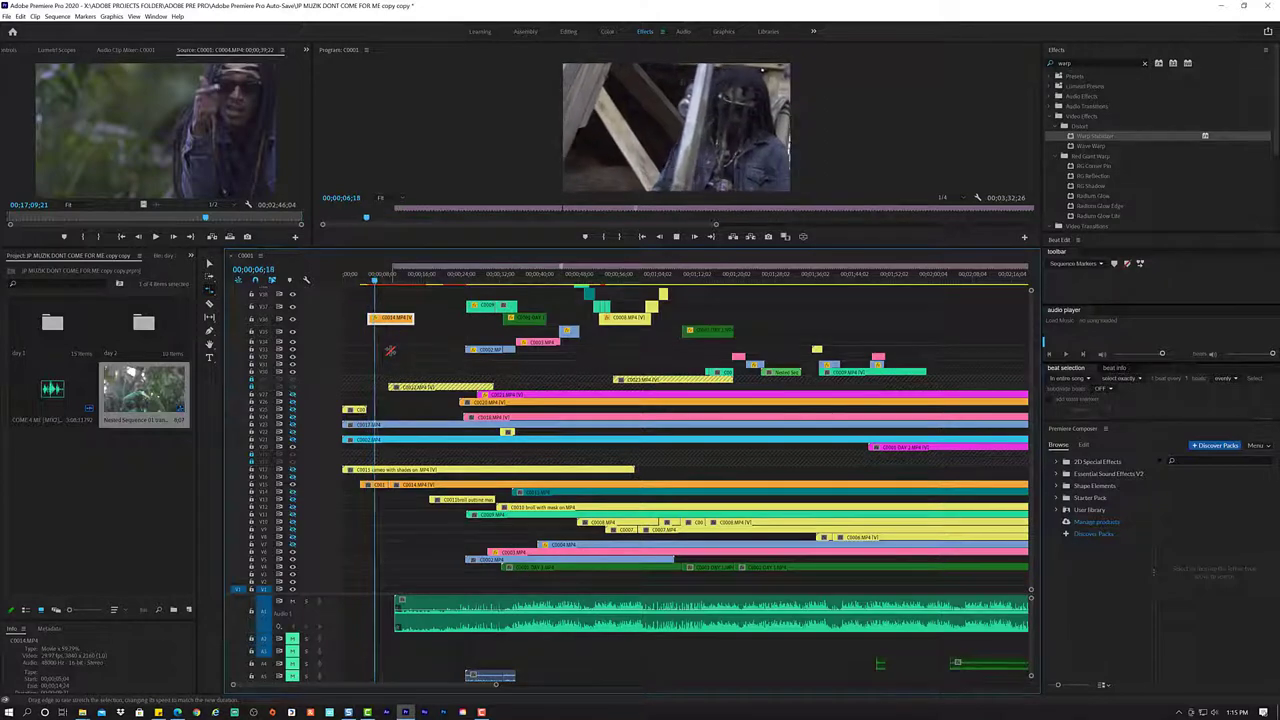
key(space)
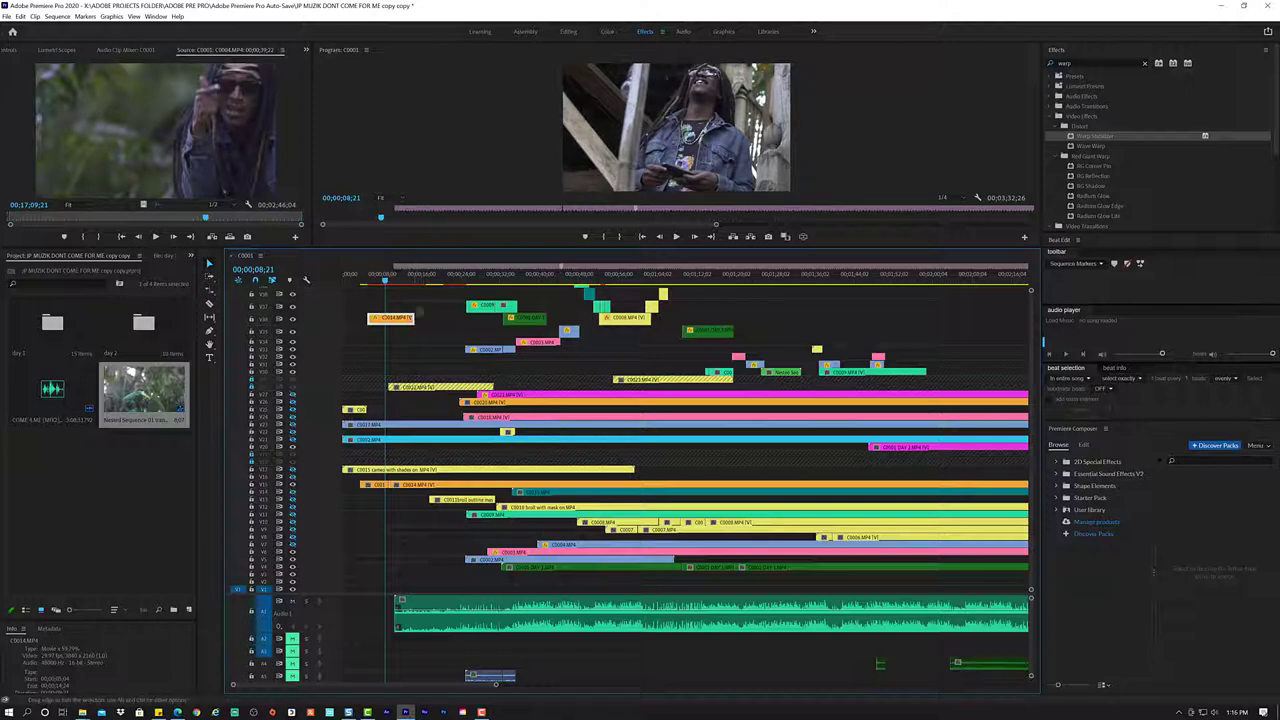
mouse_move(410, 318)
mouse_down()
mouse_move(377, 319)
mouse_move(539, 296)
mouse_up()
key(space)
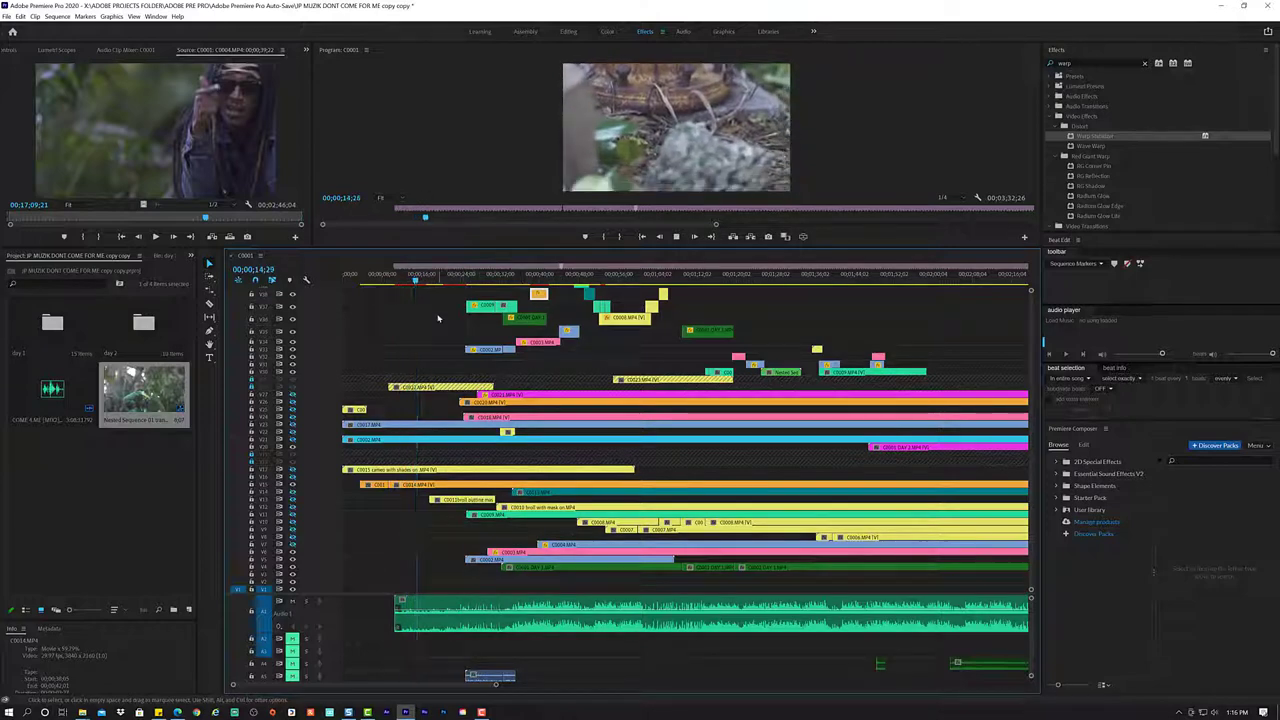
- Load the lower-track C0014.MP4 clip into the Source Monitor and play its footage
click(480, 487)
double_click(480, 487)
key(space)
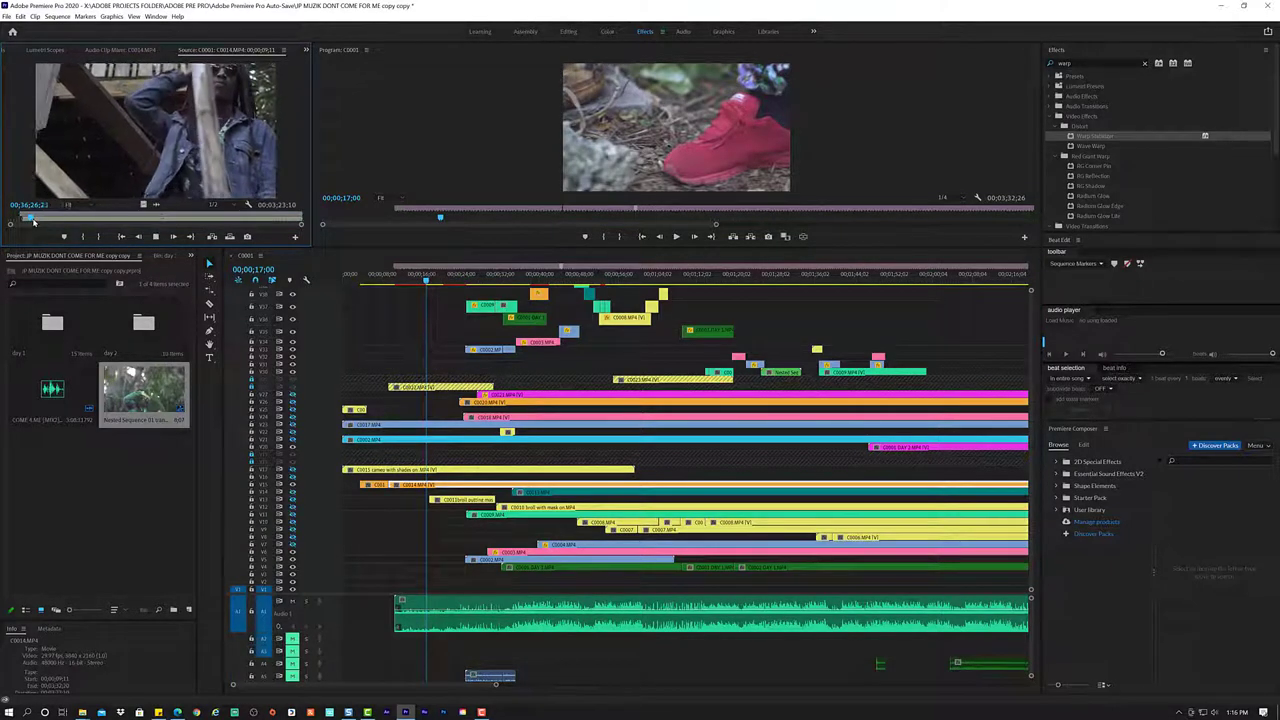
key(space)
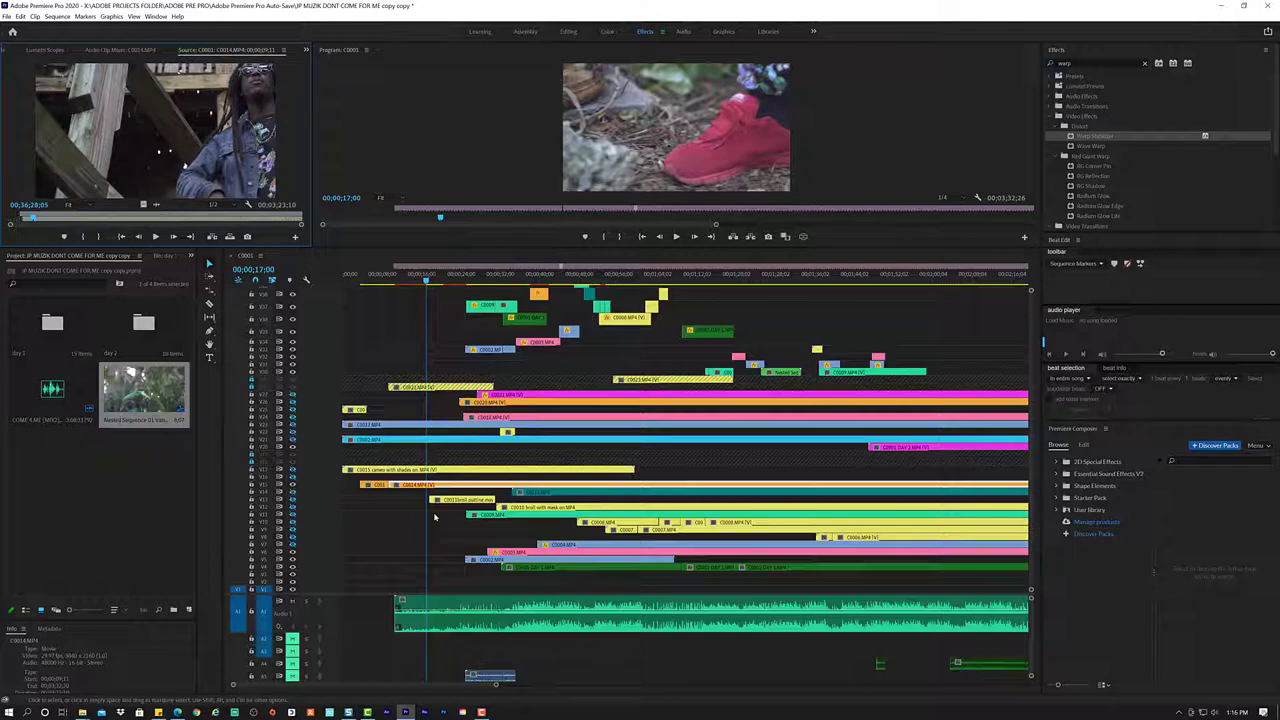
- Split the orange C0014 clip, lift the piece to the top track, and trim its start later
click(511, 485)
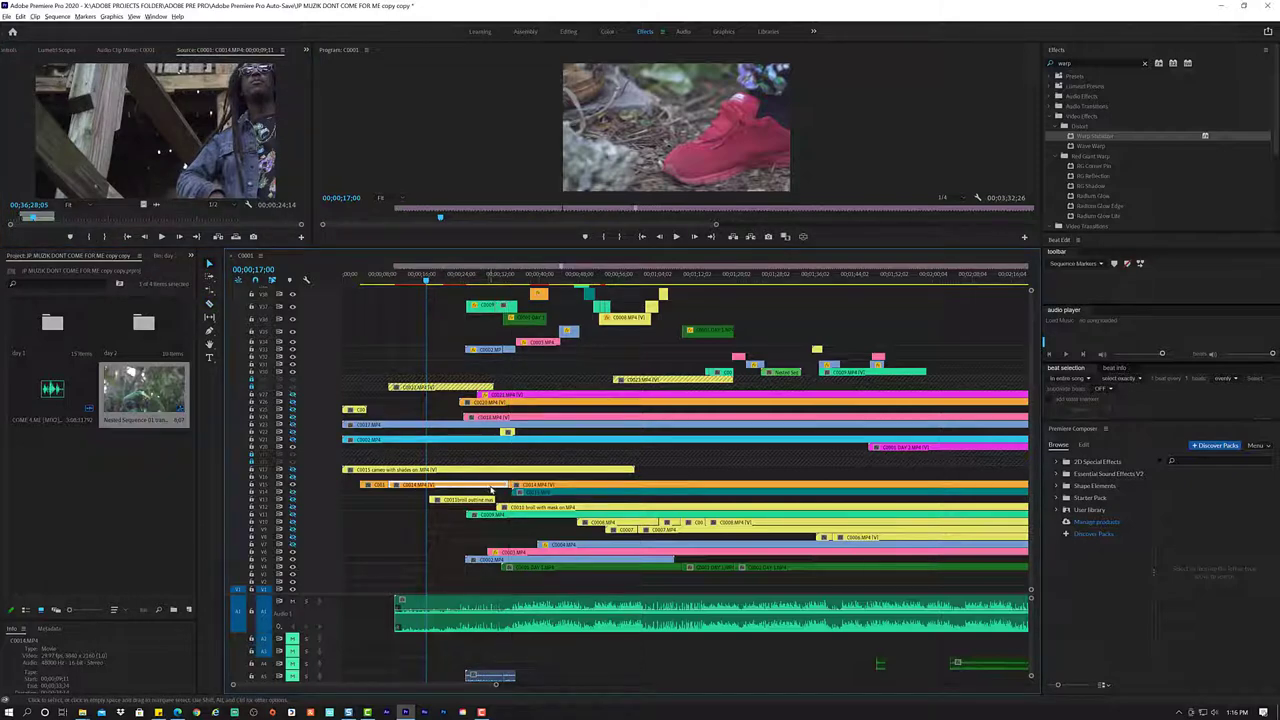
drag(490, 488, 495, 307)
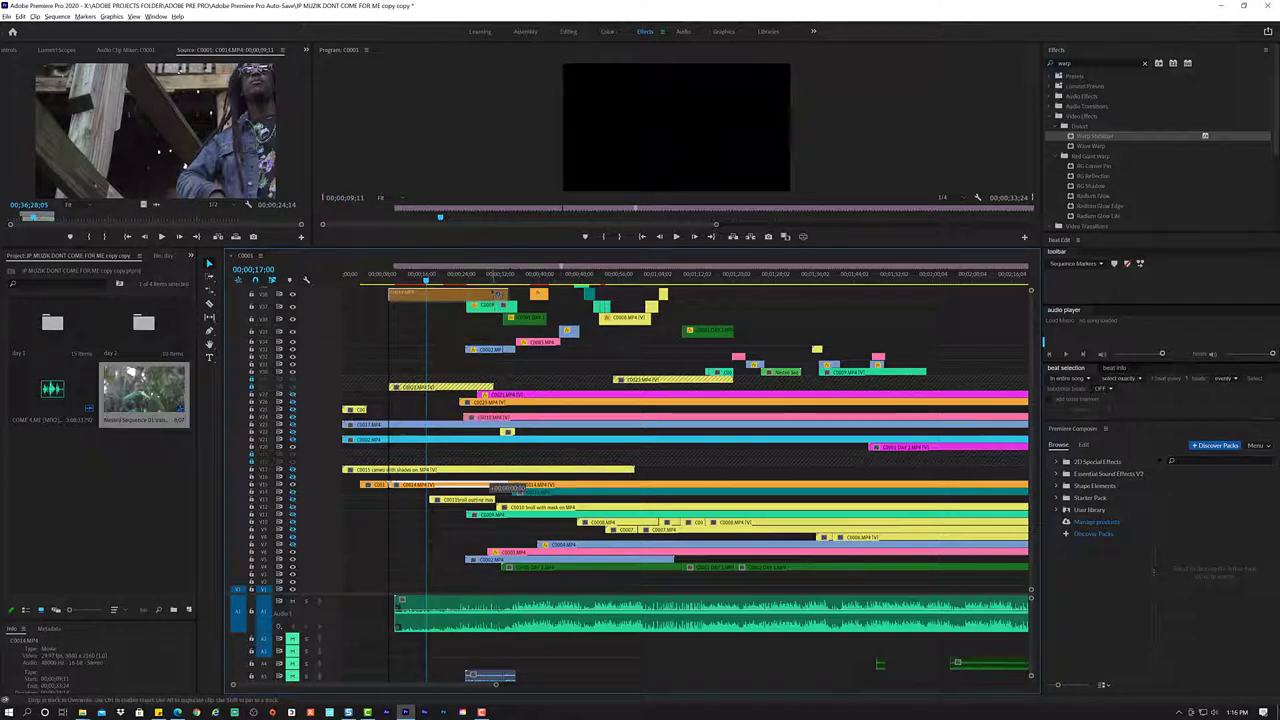
key(space)
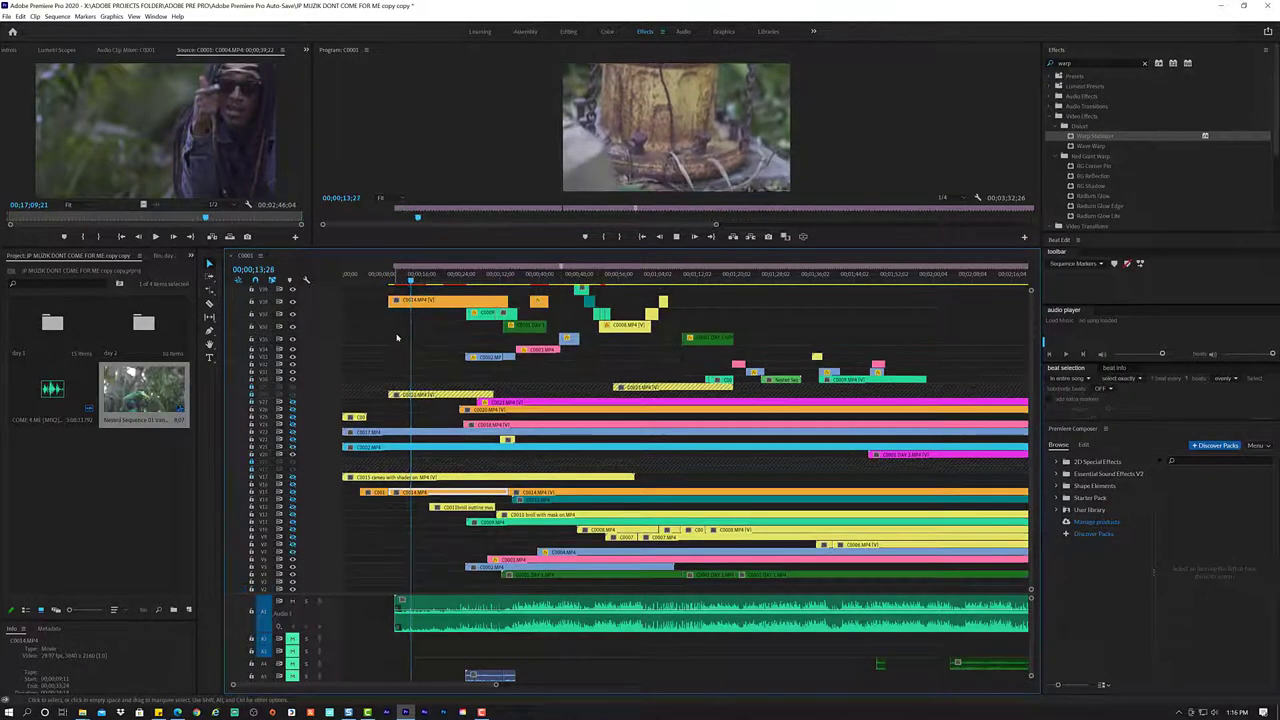
scroll(393, 332, up, 5)
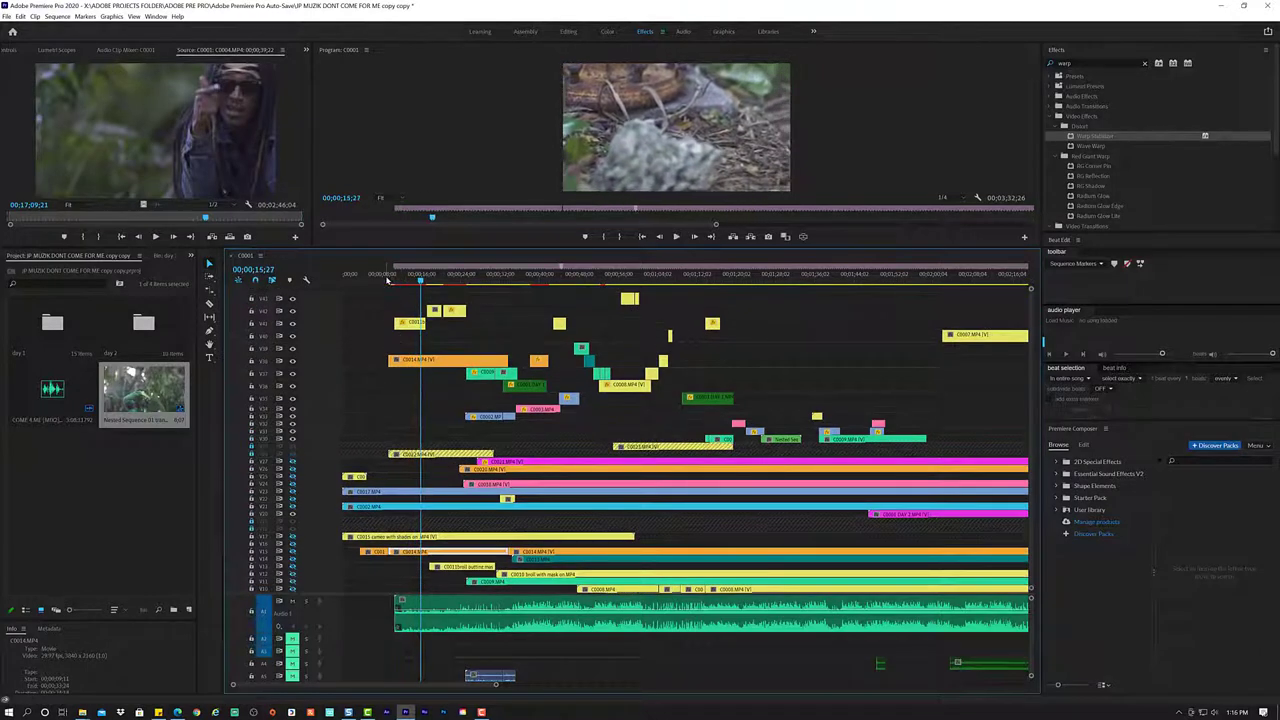
click(388, 280)
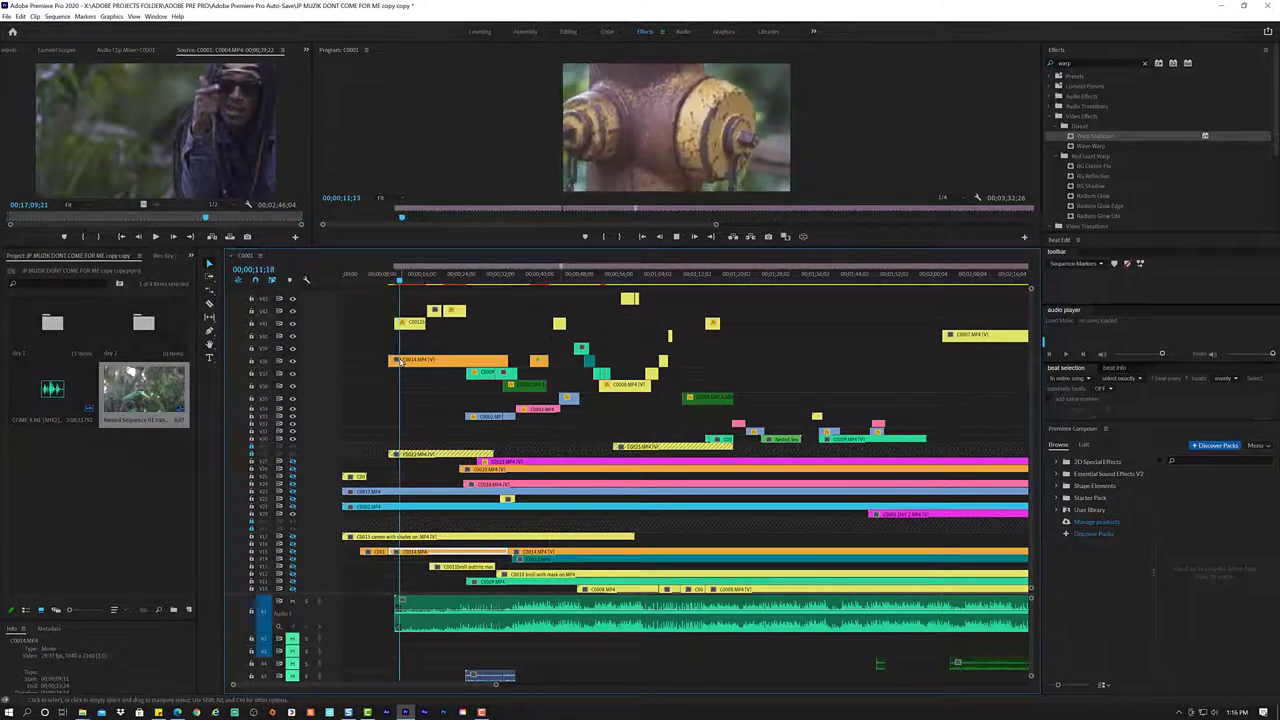
drag(390, 360, 422, 358)
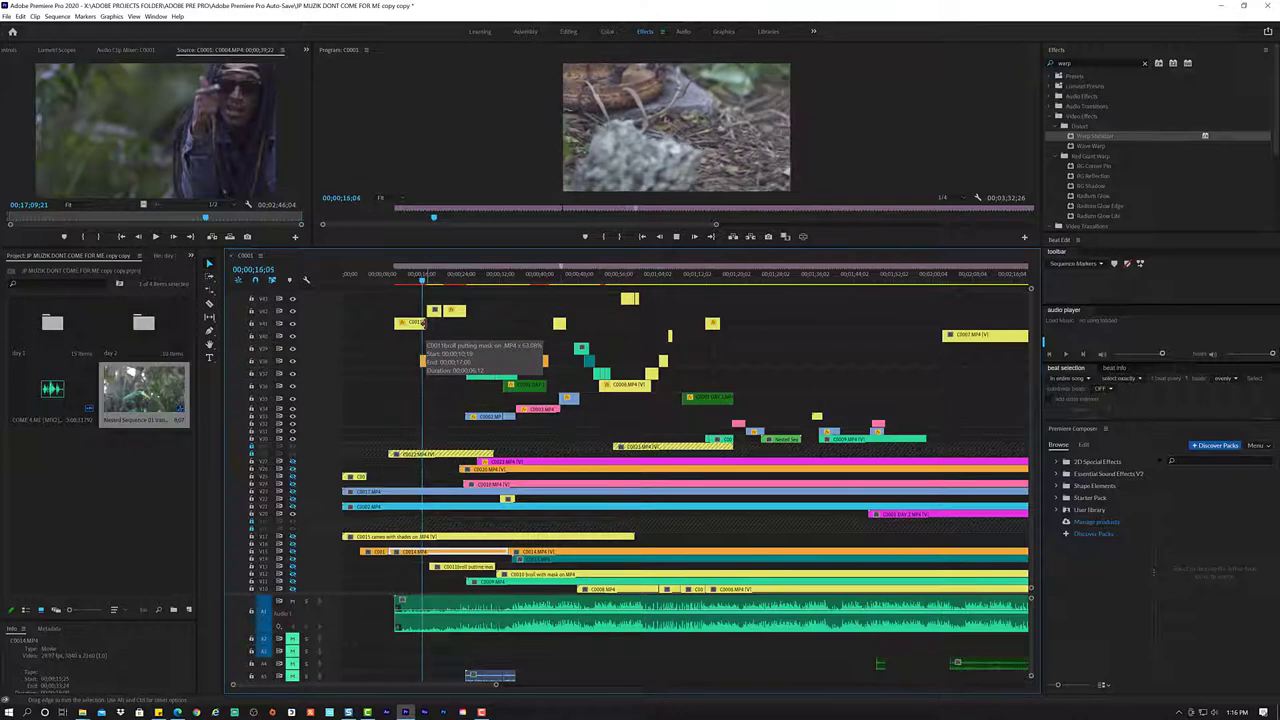
key(space)
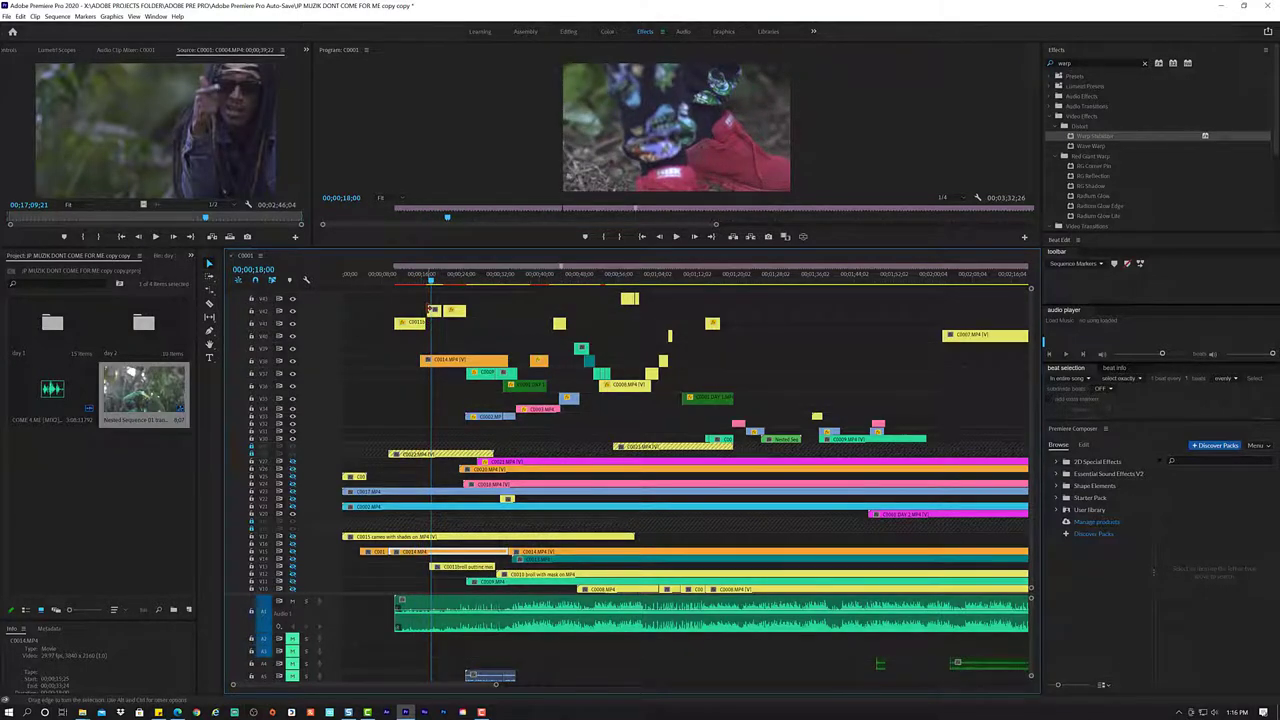
click(421, 348)
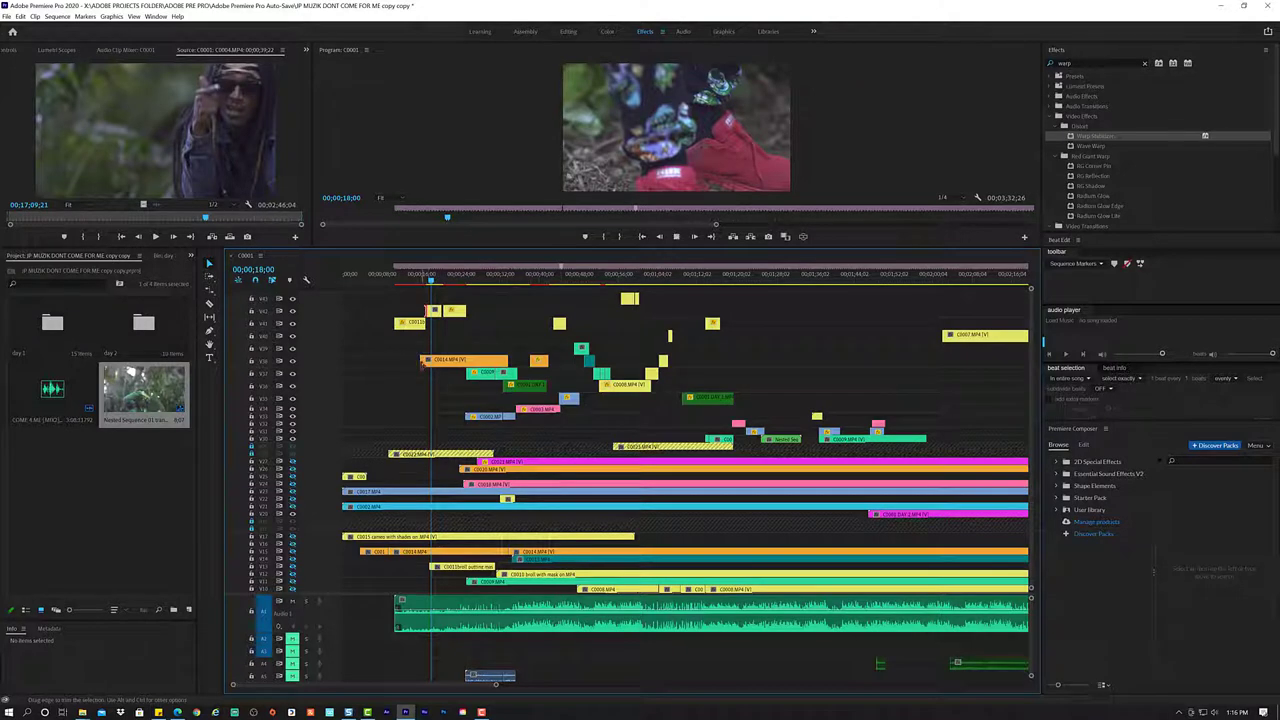
- Trim the C0014 clip's start further, move it to the top track, and show its Motion properties
mouse_move(422, 362)
mouse_down()
mouse_move(454, 361)
mouse_move(431, 360)
mouse_up()
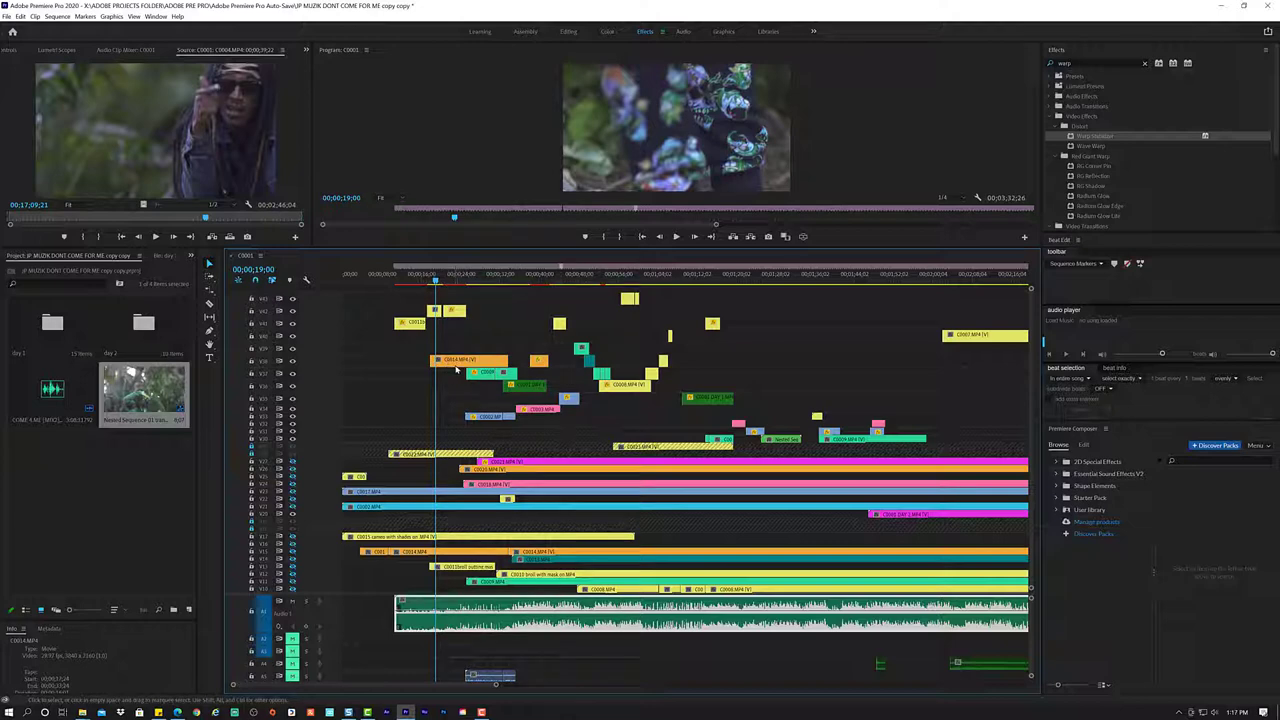
drag(456, 370, 454, 301)
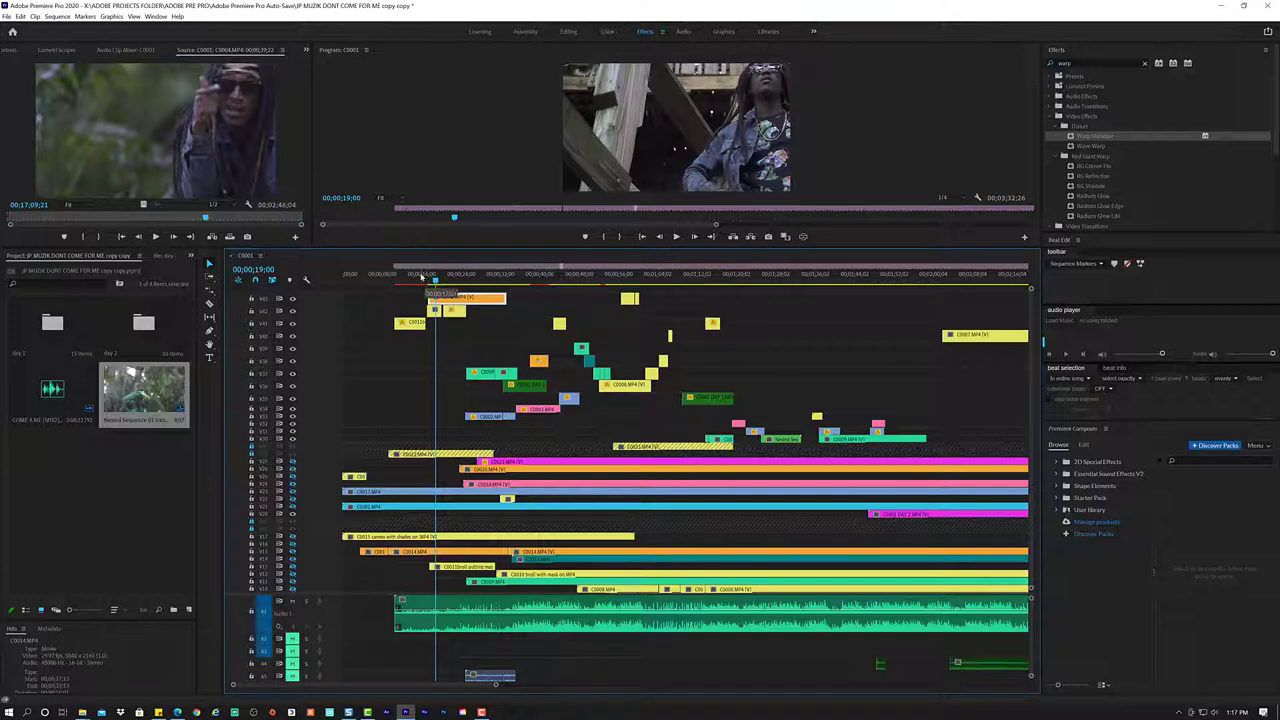
click(421, 276)
key(space)
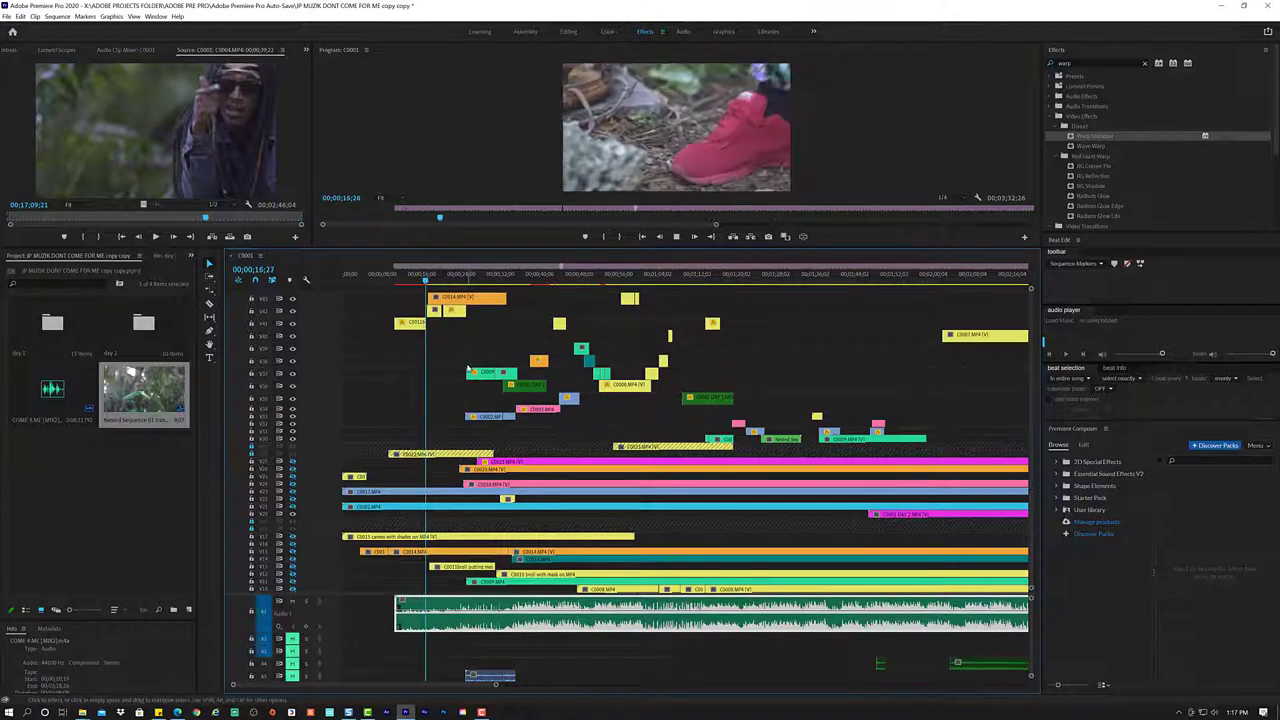
key(space)
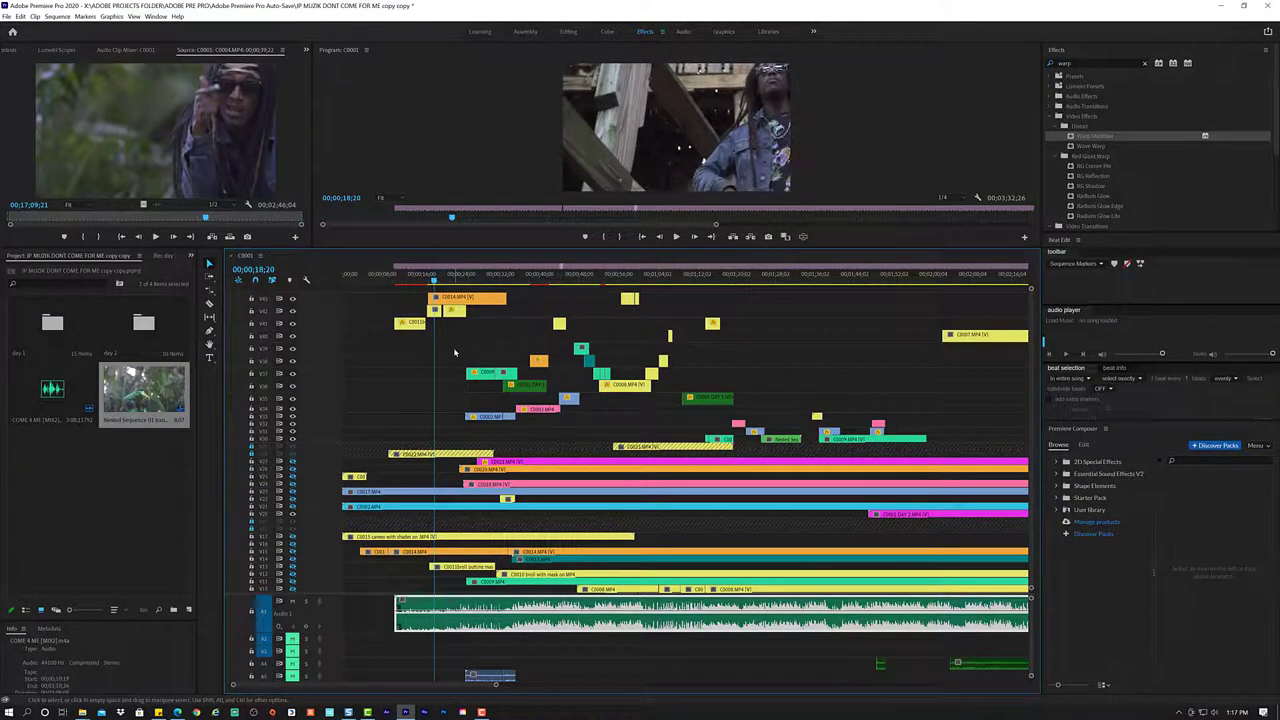
key(space)
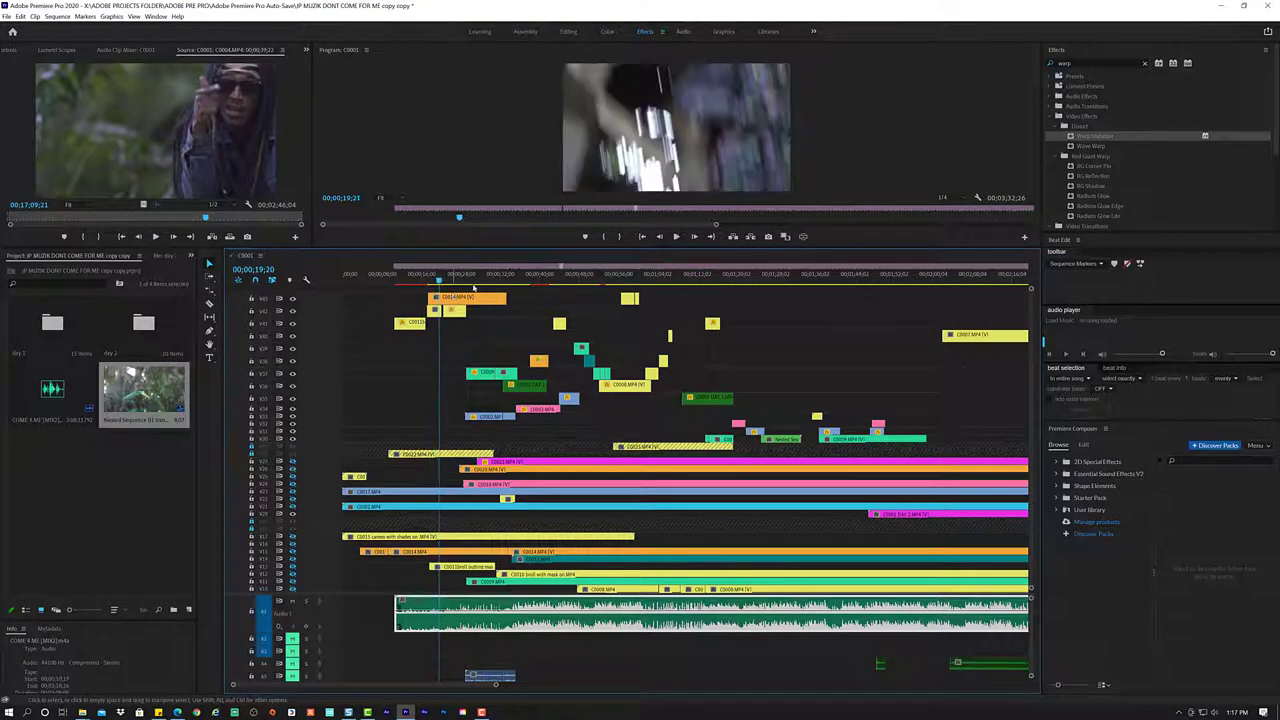
click(476, 301)
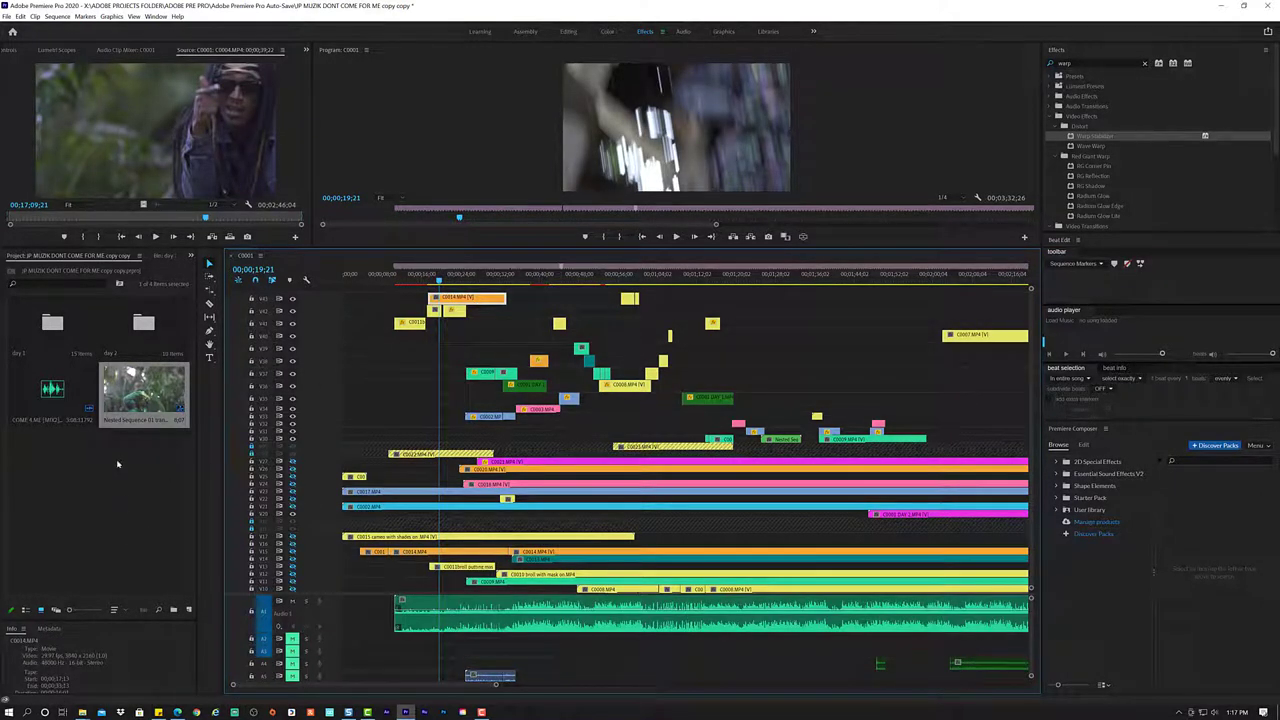
click(12, 50)
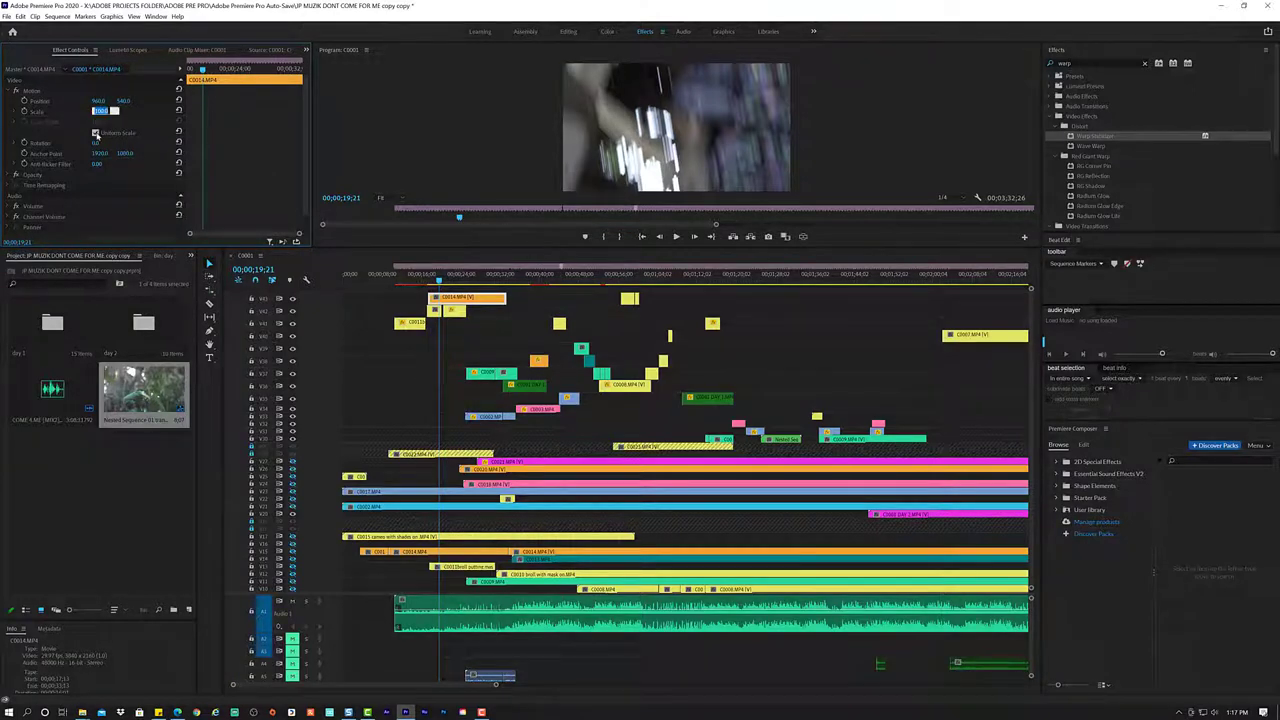
- Set the C0014 clip's Scale to 50 and play back the rescaled section
key(Return)
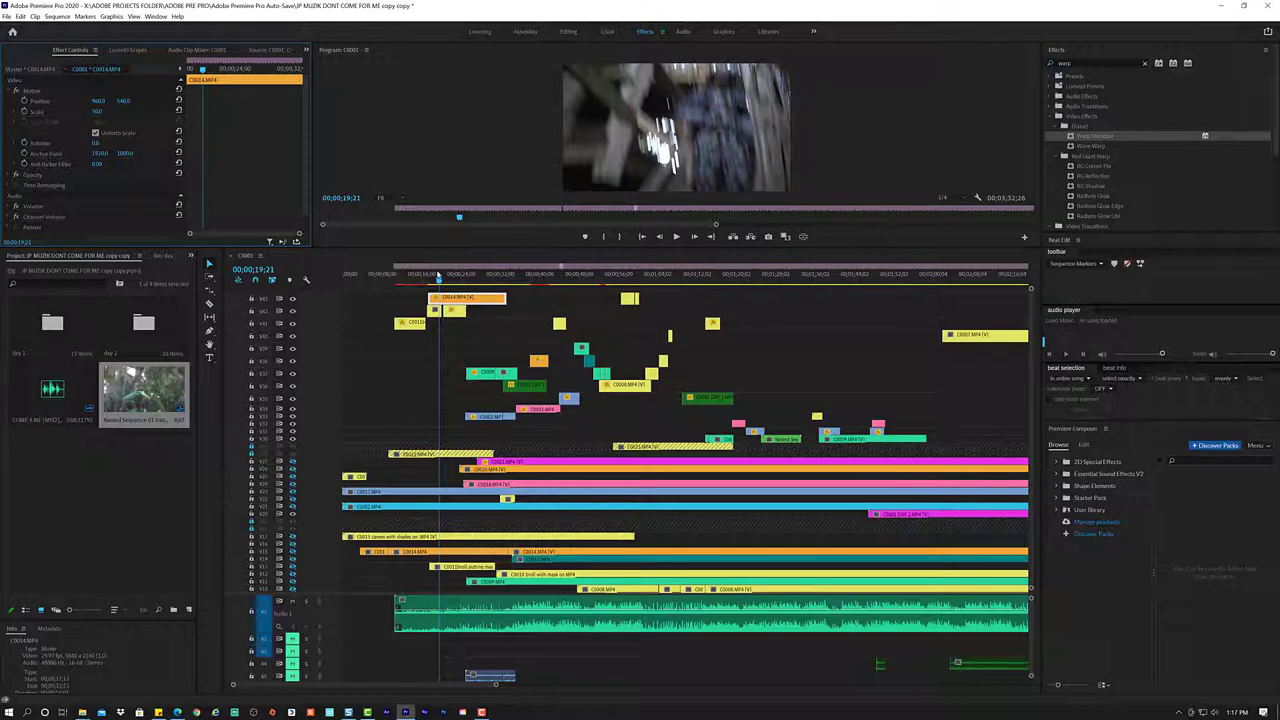
click(422, 277)
key(space)
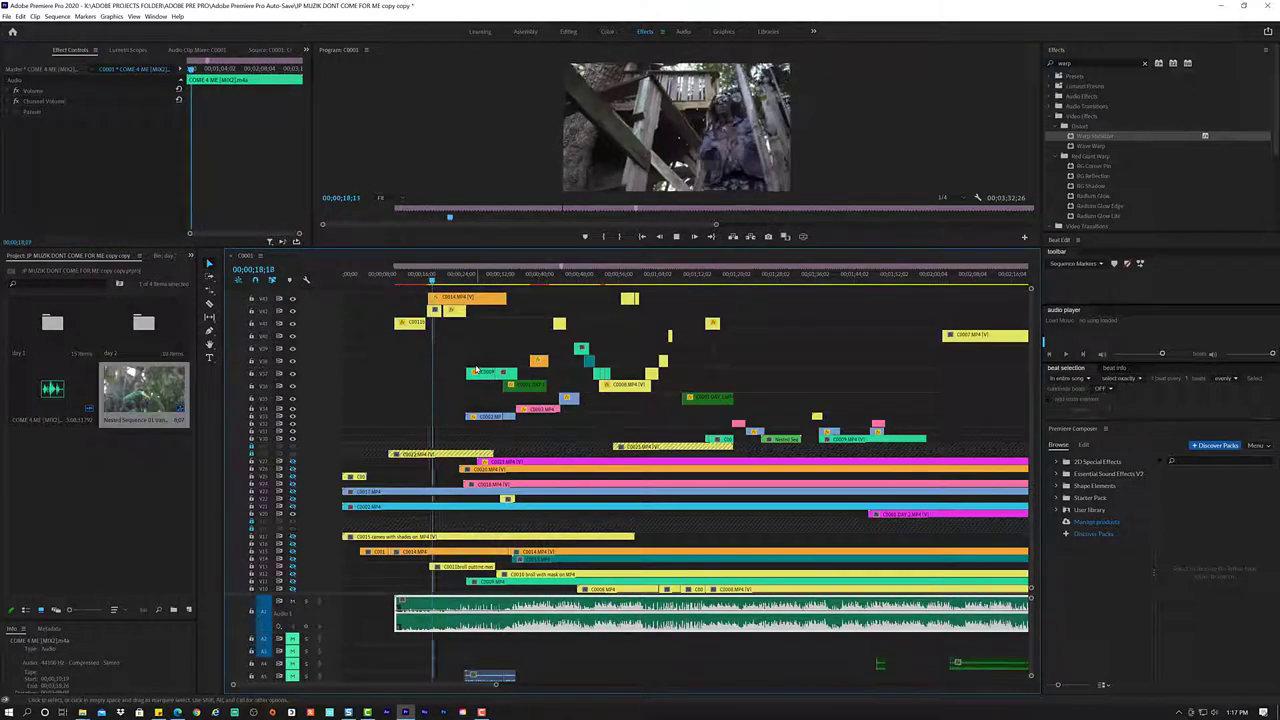
key(space)
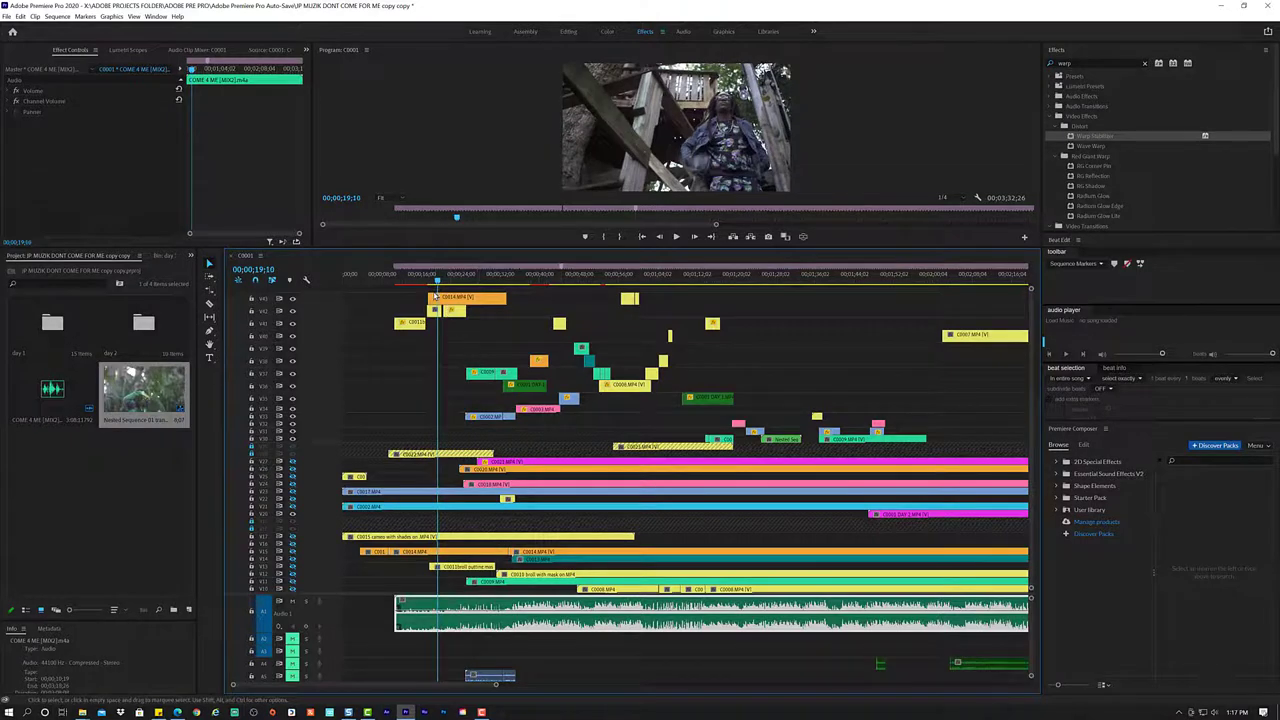
click(434, 297)
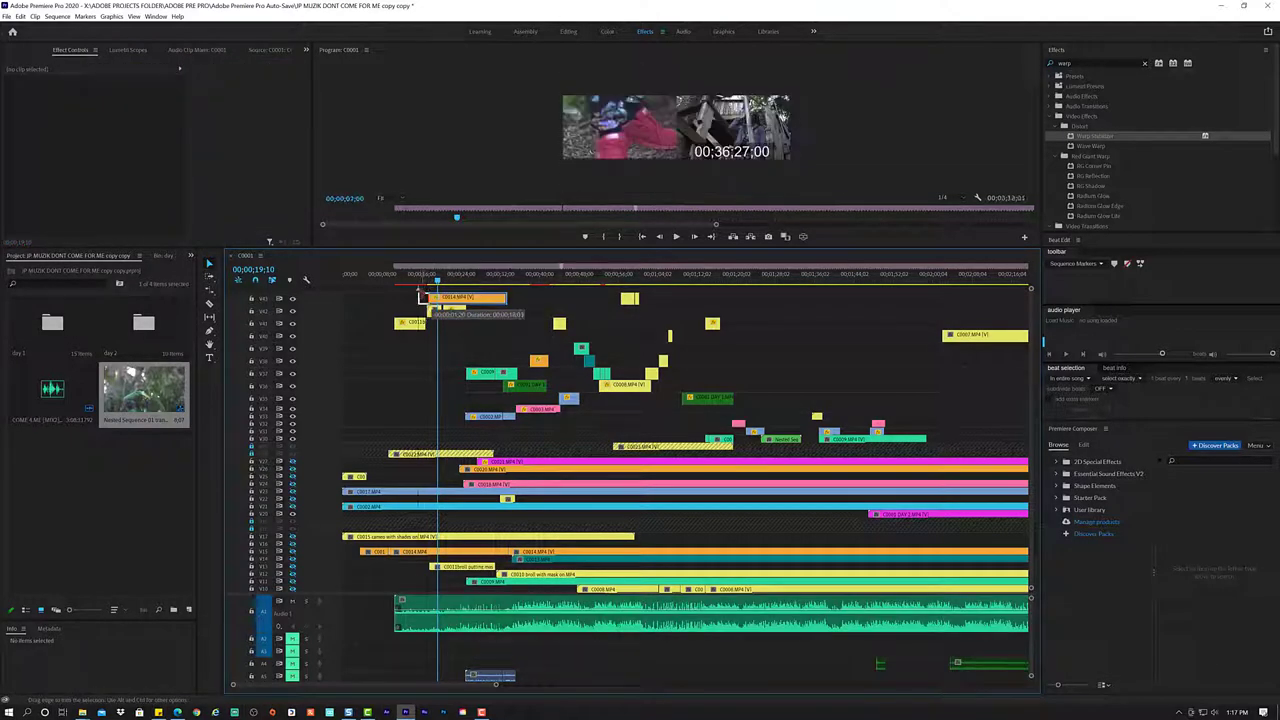
key(shift+k)
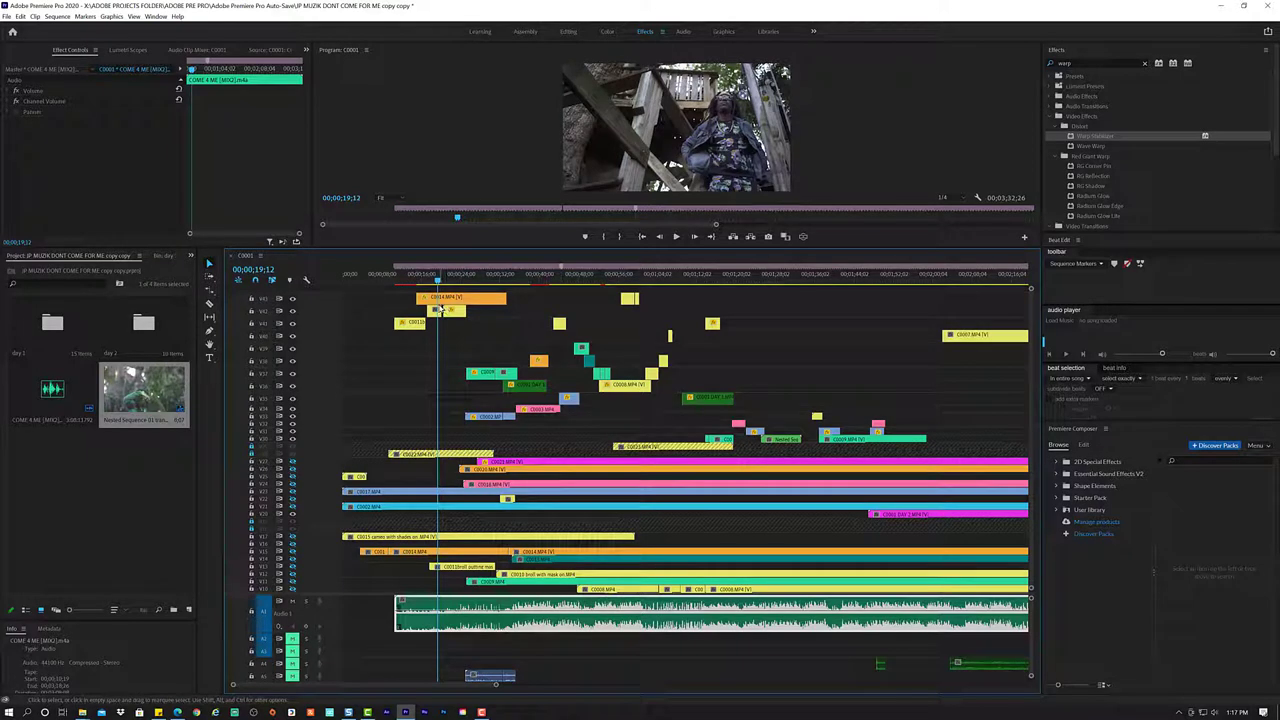
- Split the C0014 clip at the playhead with the Razor and trim the start of the later piece
key(c)
click(440, 303)
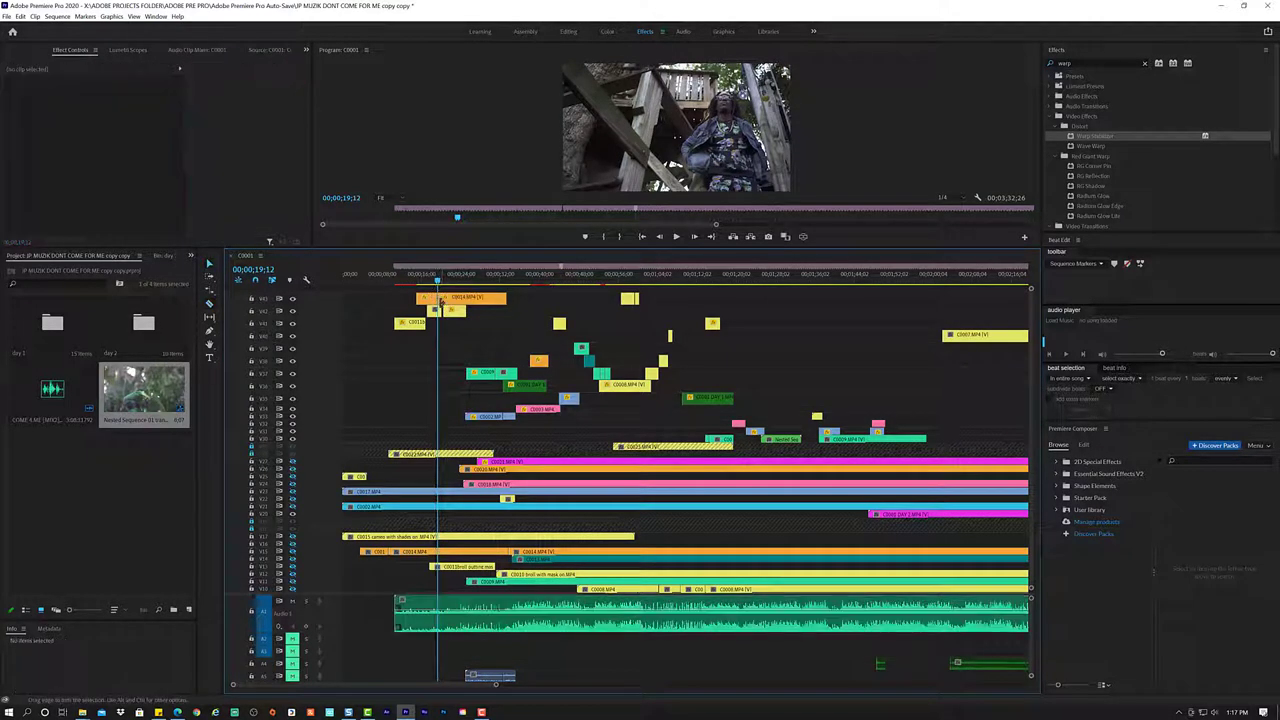
key(v)
drag(440, 303, 424, 273)
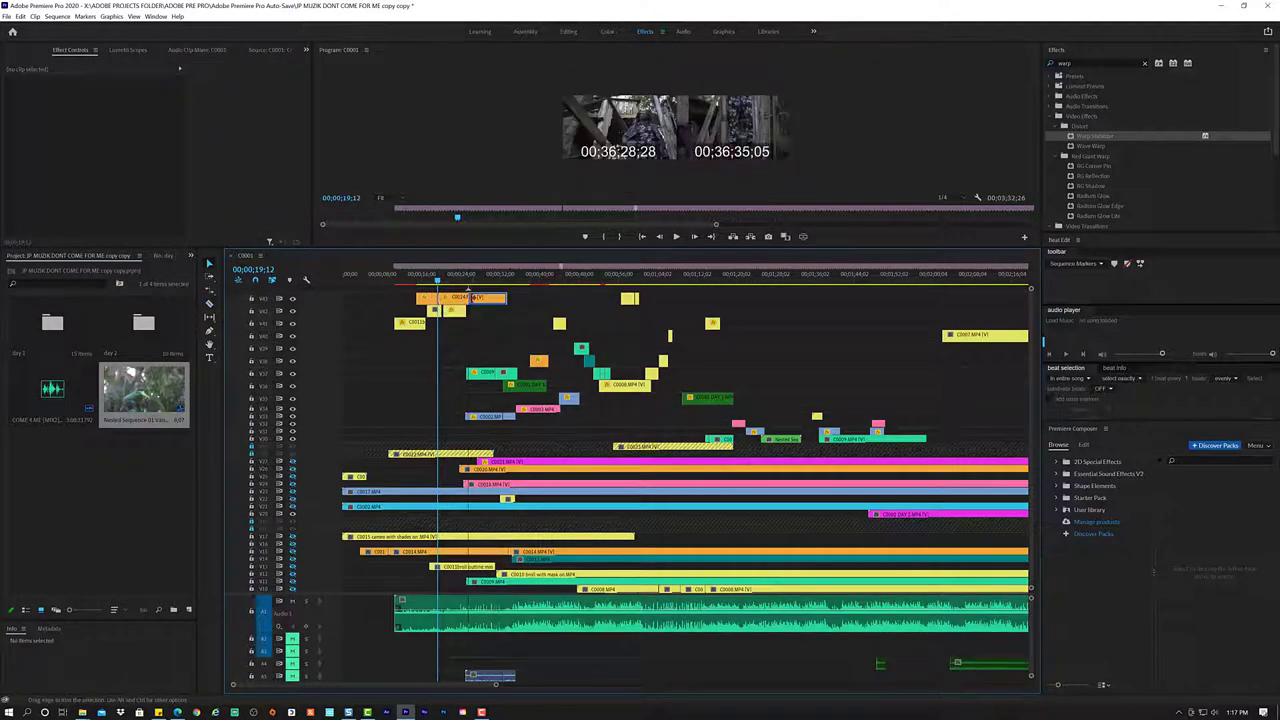
click(404, 276)
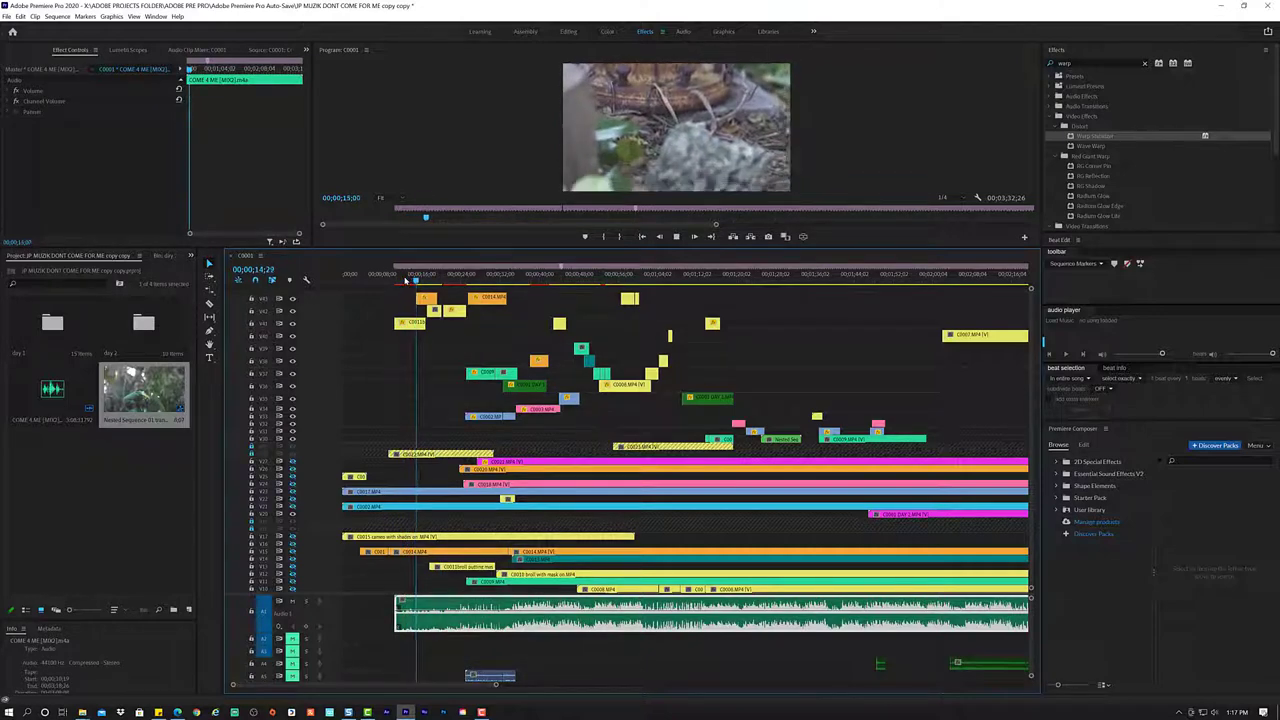
key(space)
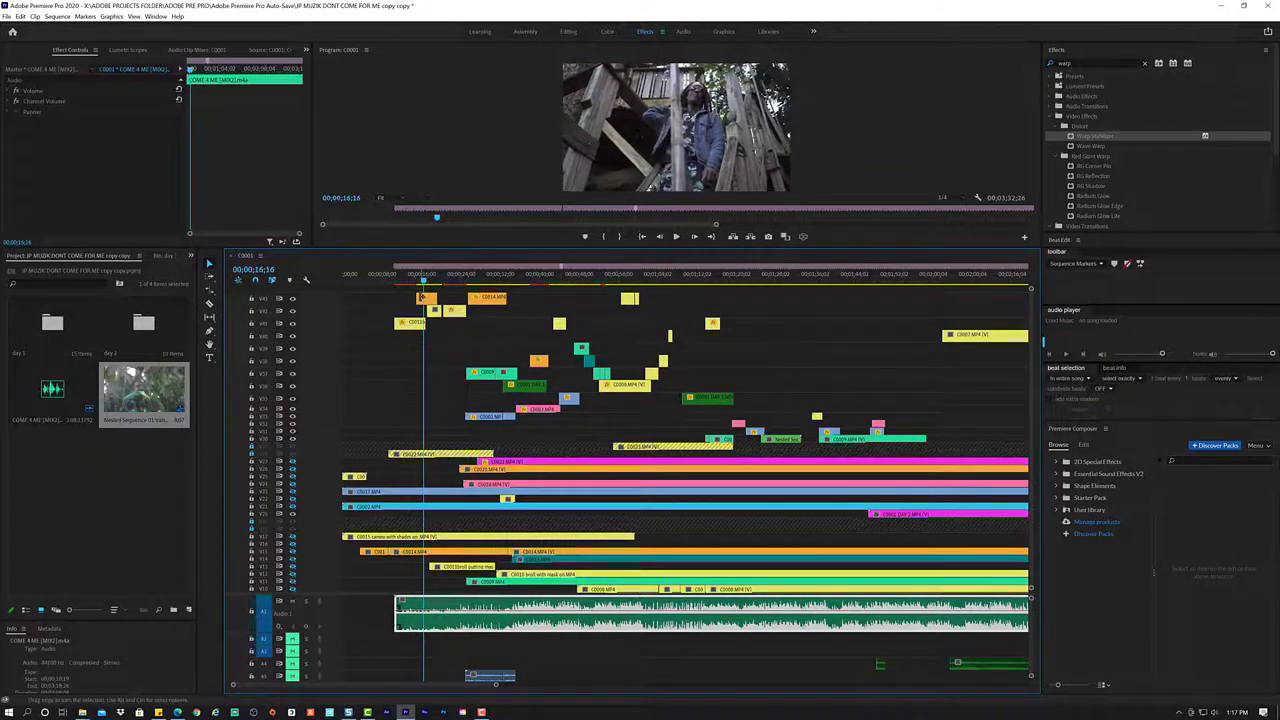
key(ctrl+r)
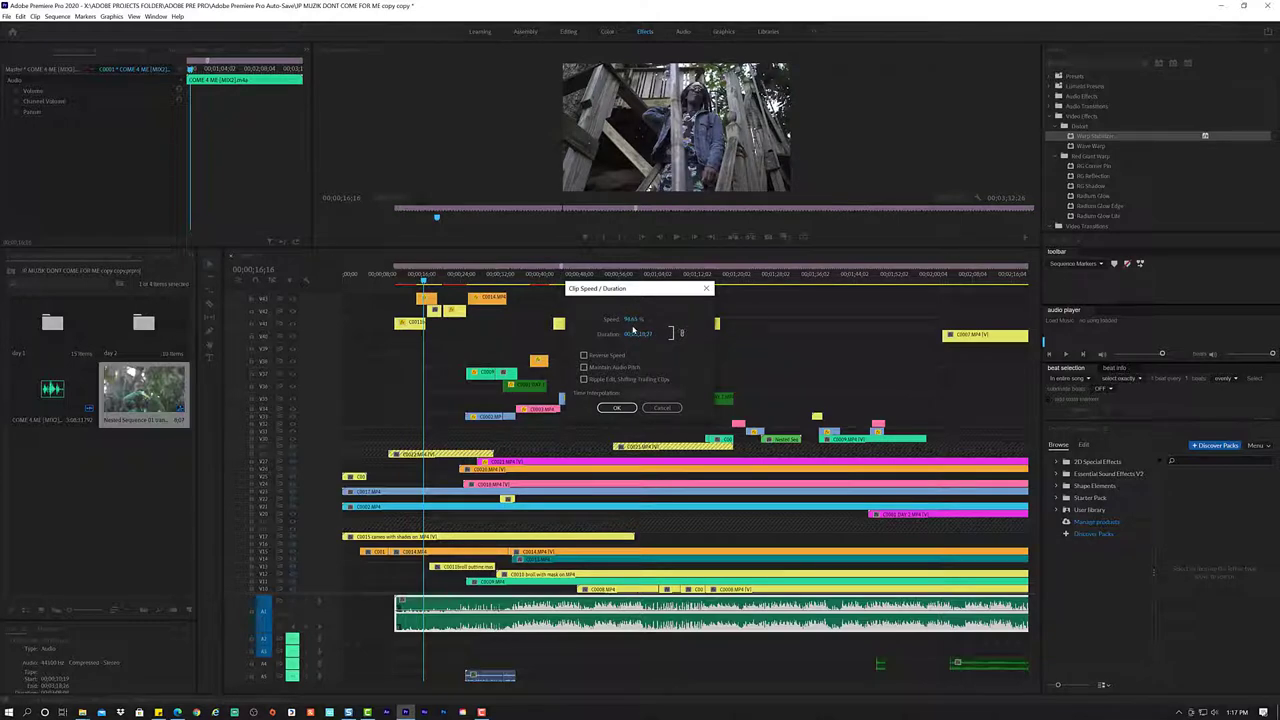
- Apply the lowered clip speed and replay the retimed clip from 13;22
click(617, 409)
click(409, 277)
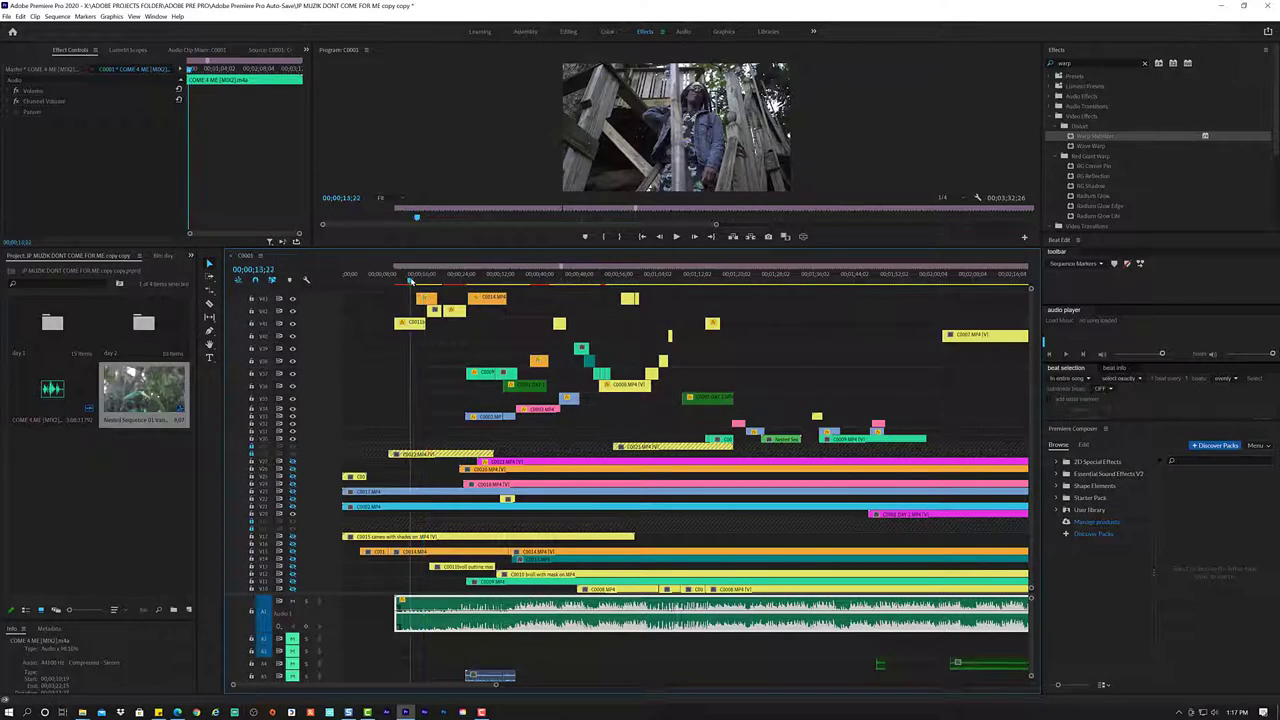
key(space)
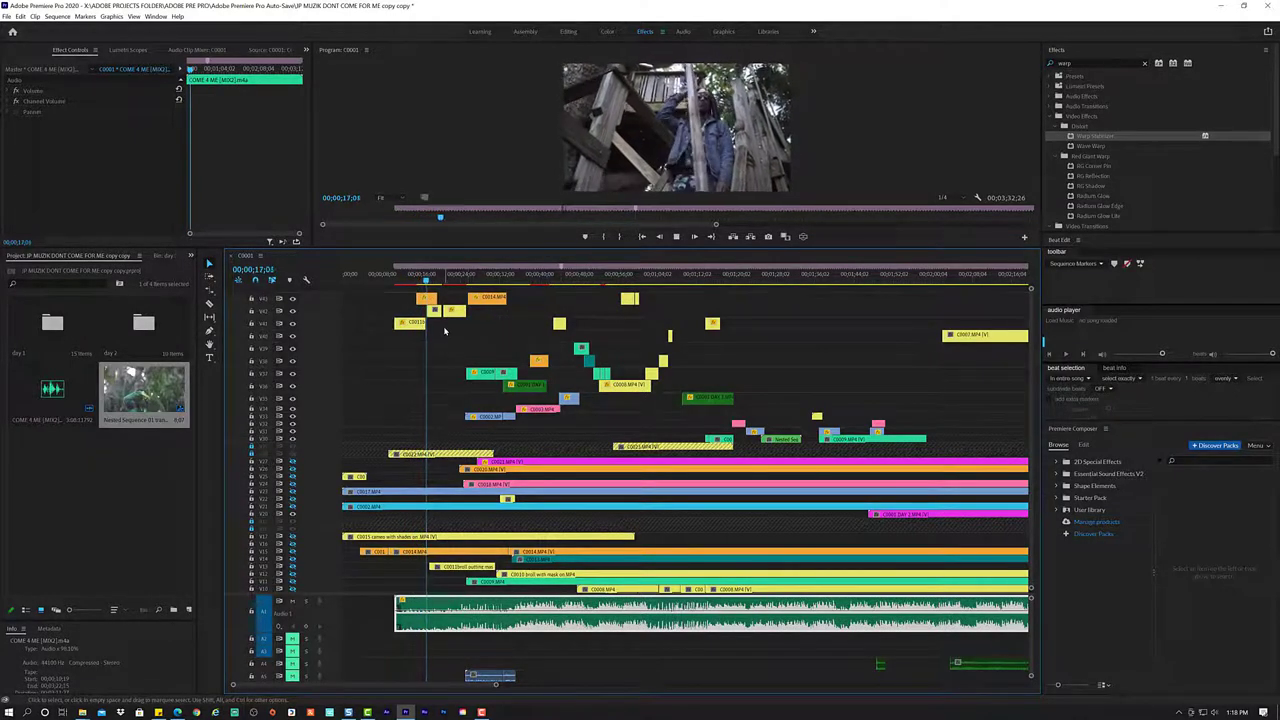
key(space)
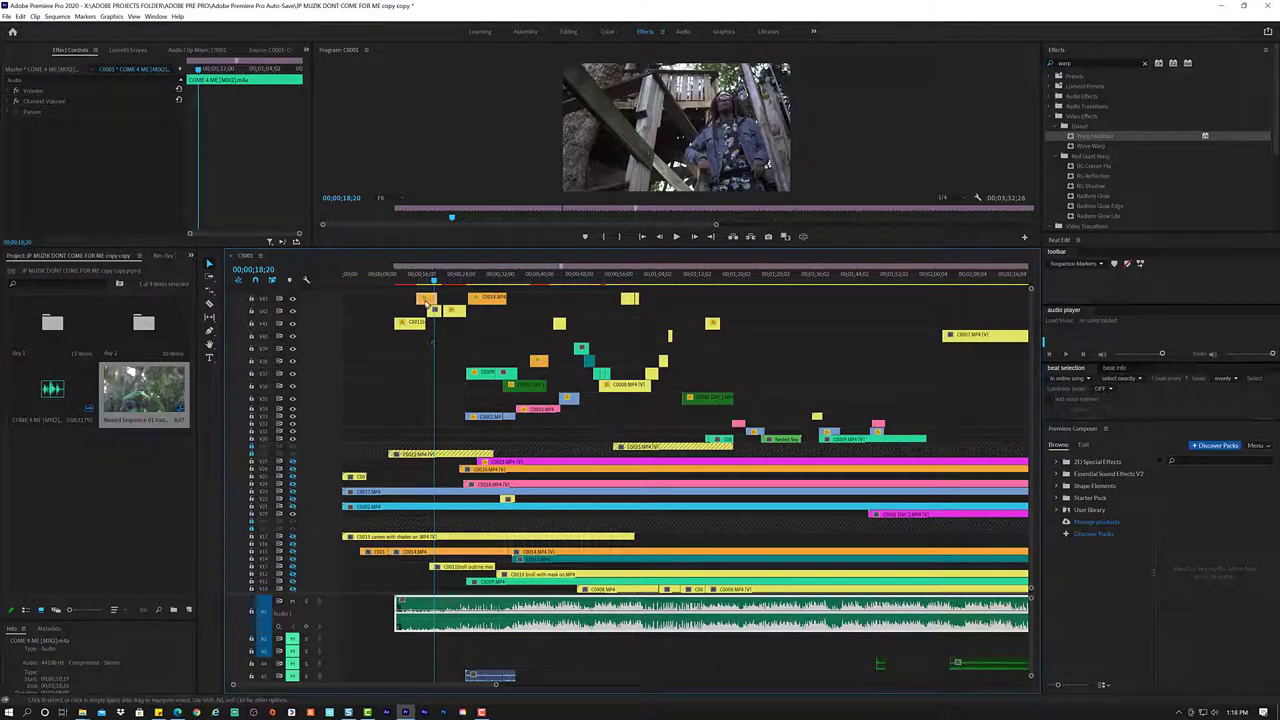
- Slow the short orange C0014 piece to 87.3% and replay it from 14;14 and 11;27
click(426, 300)
key(ctrl+r)
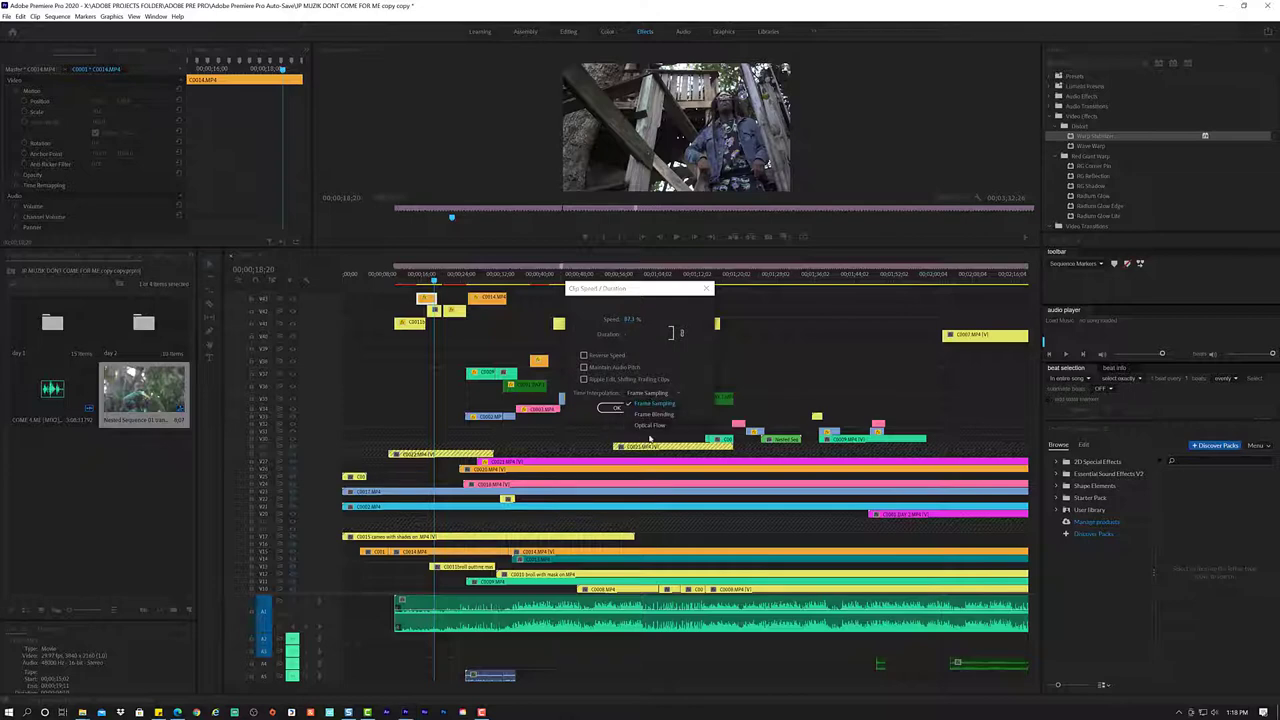
click(617, 408)
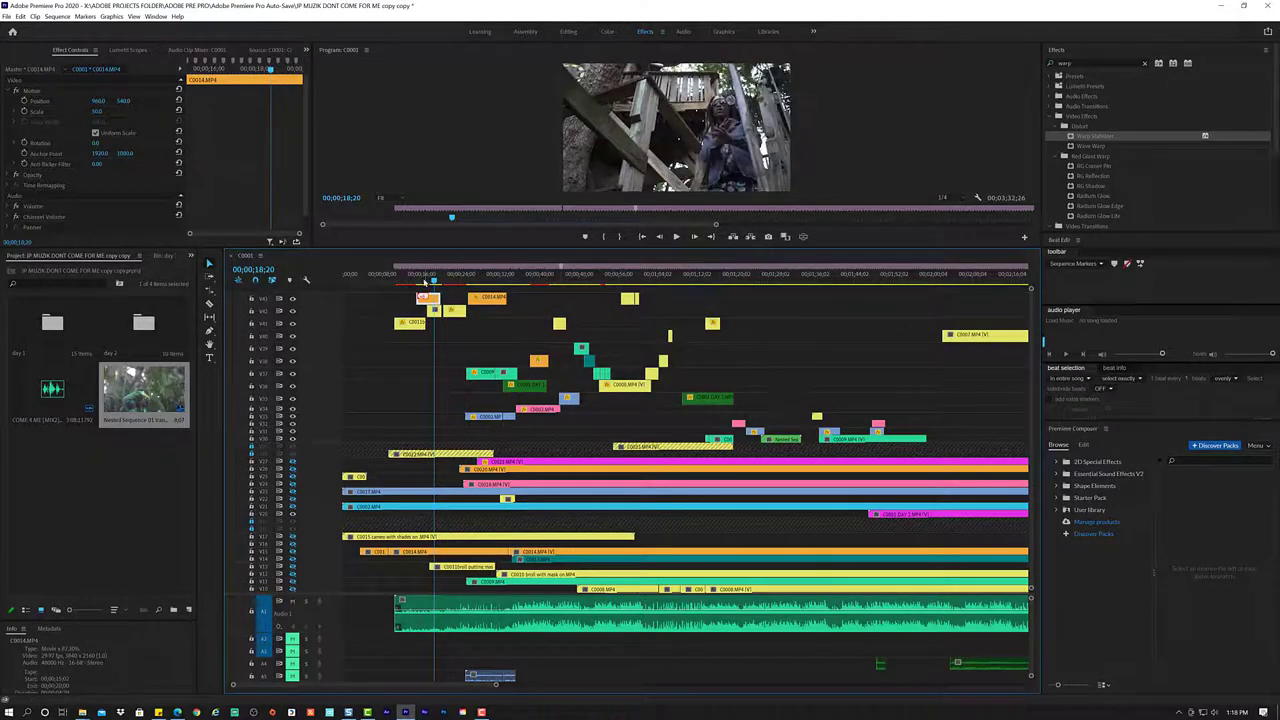
click(413, 612)
key(space)
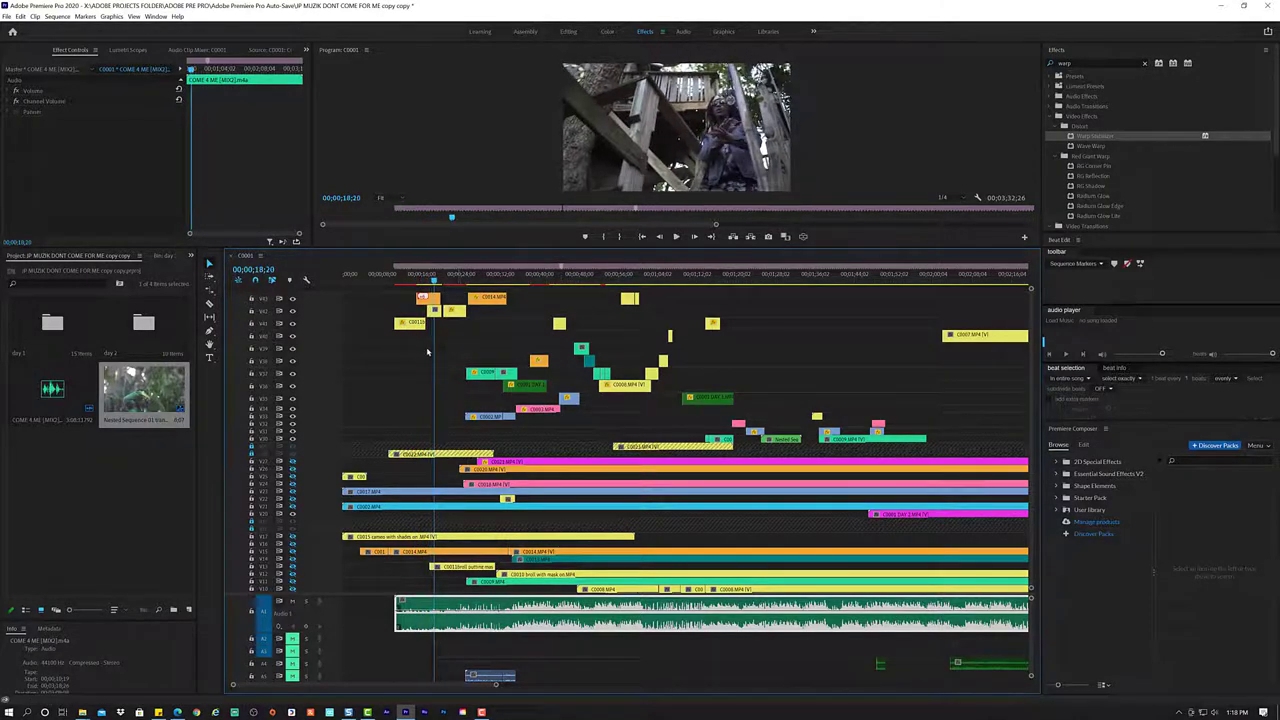
key(space)
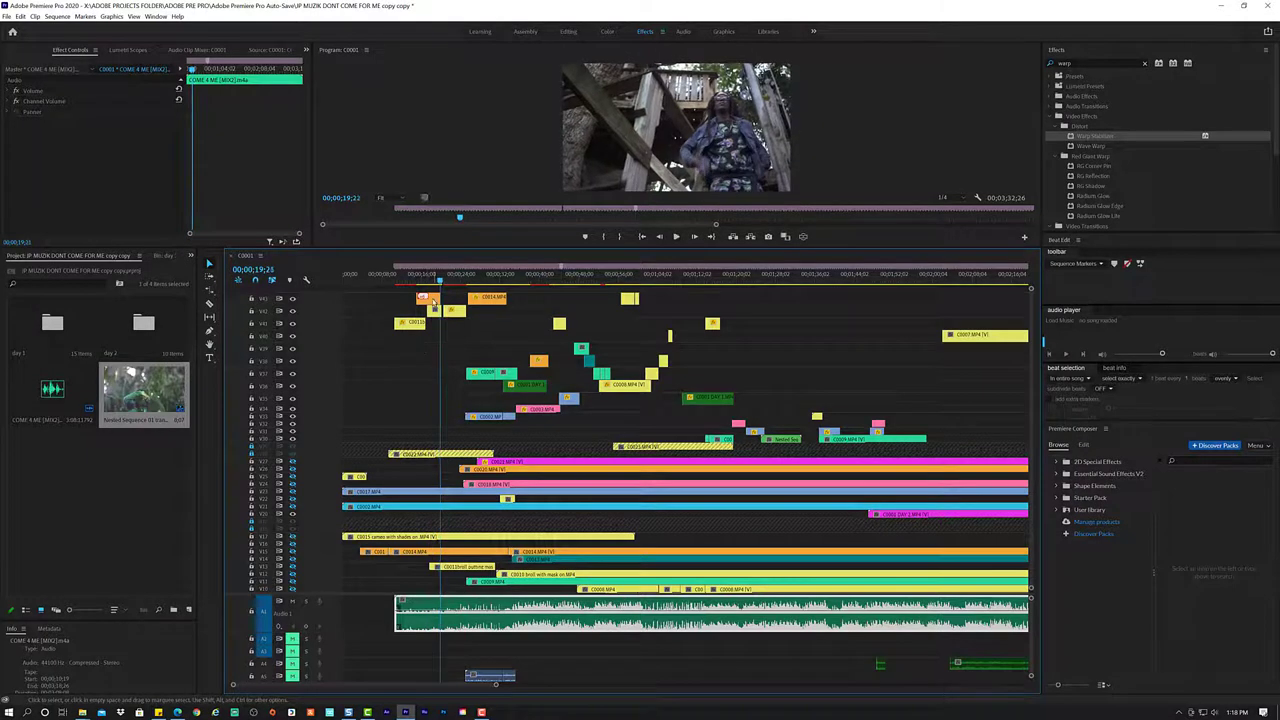
click(401, 281)
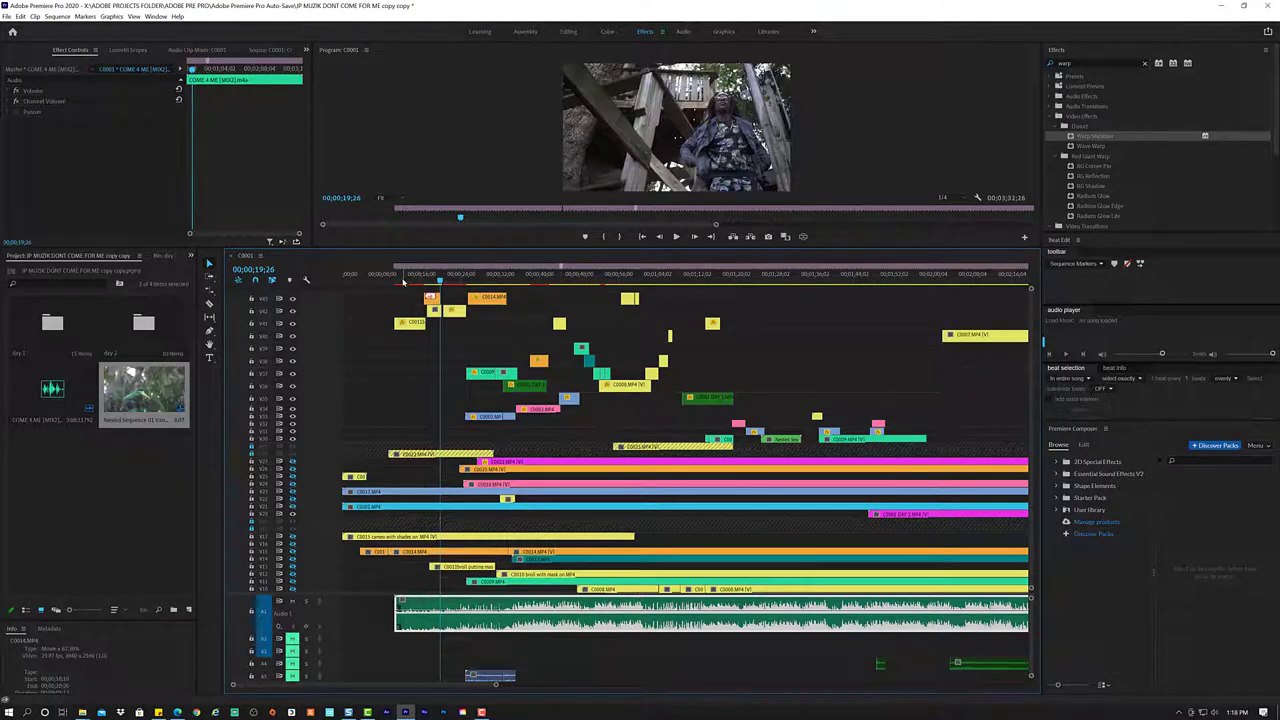
key(space)
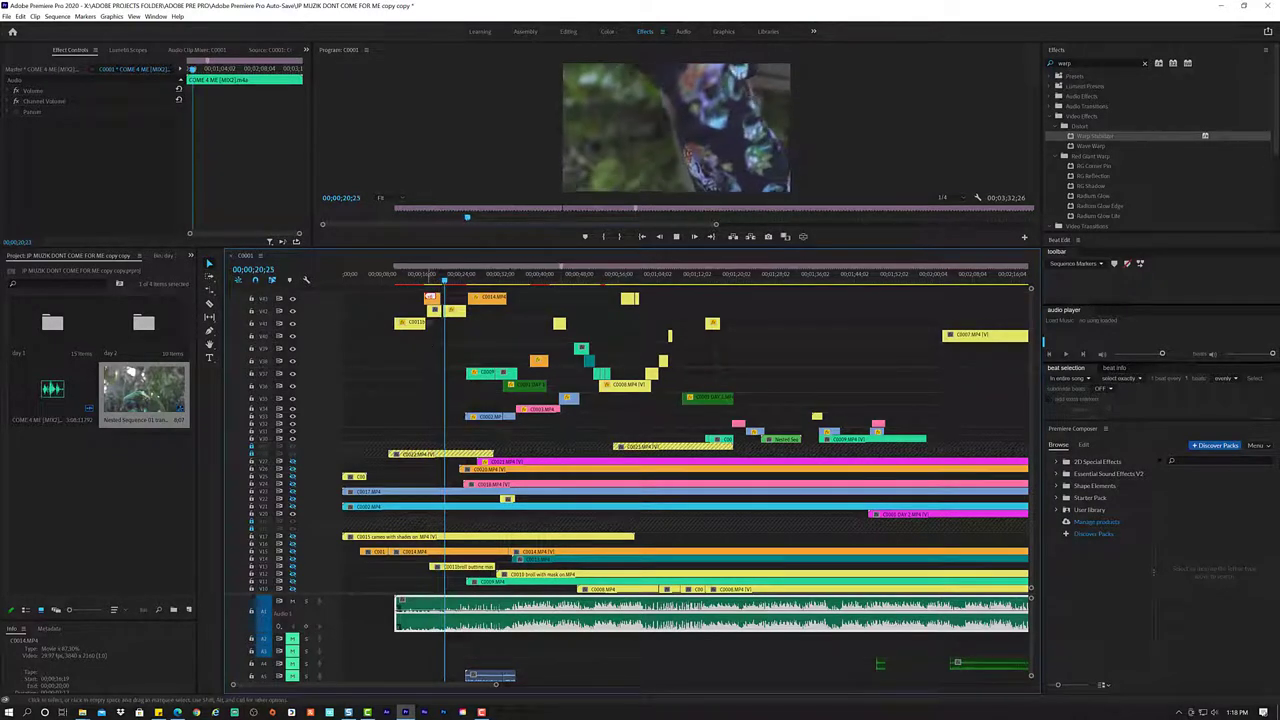
key(space)
- Nudge the short C0014 piece on the top track, undo and redo it, and replay the section
drag(432, 306, 434, 303)
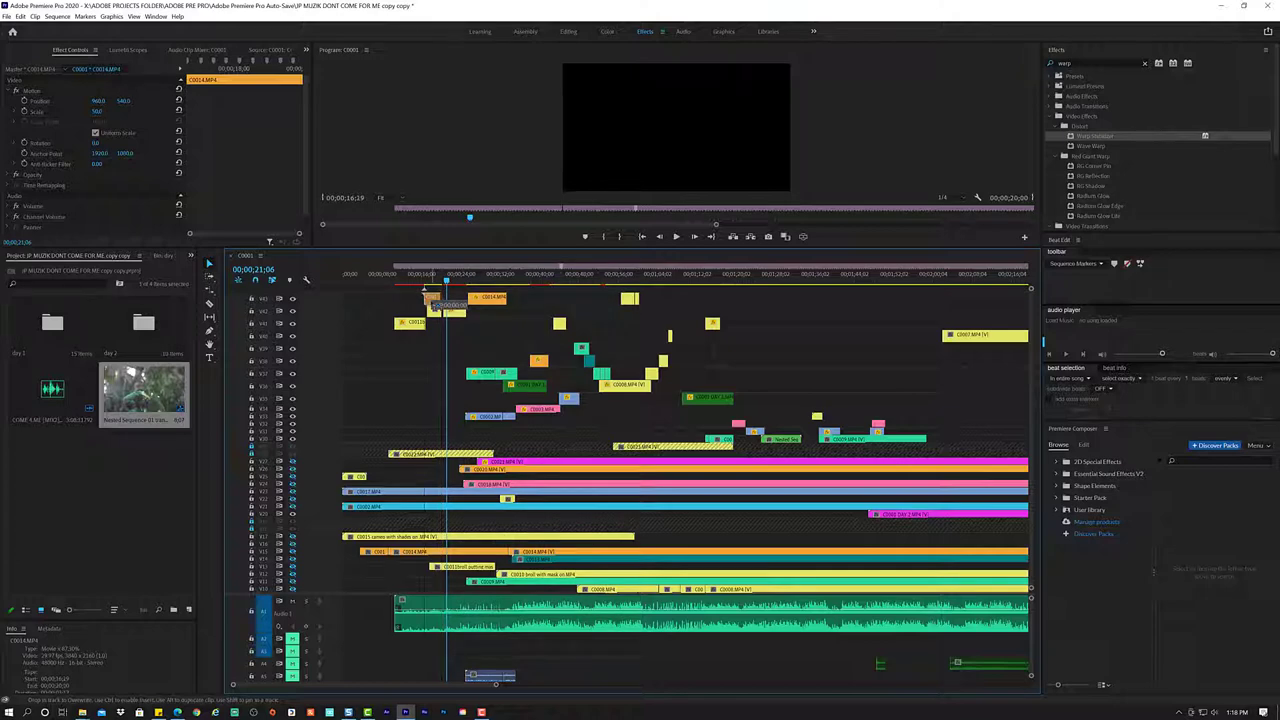
drag(433, 303, 432, 300)
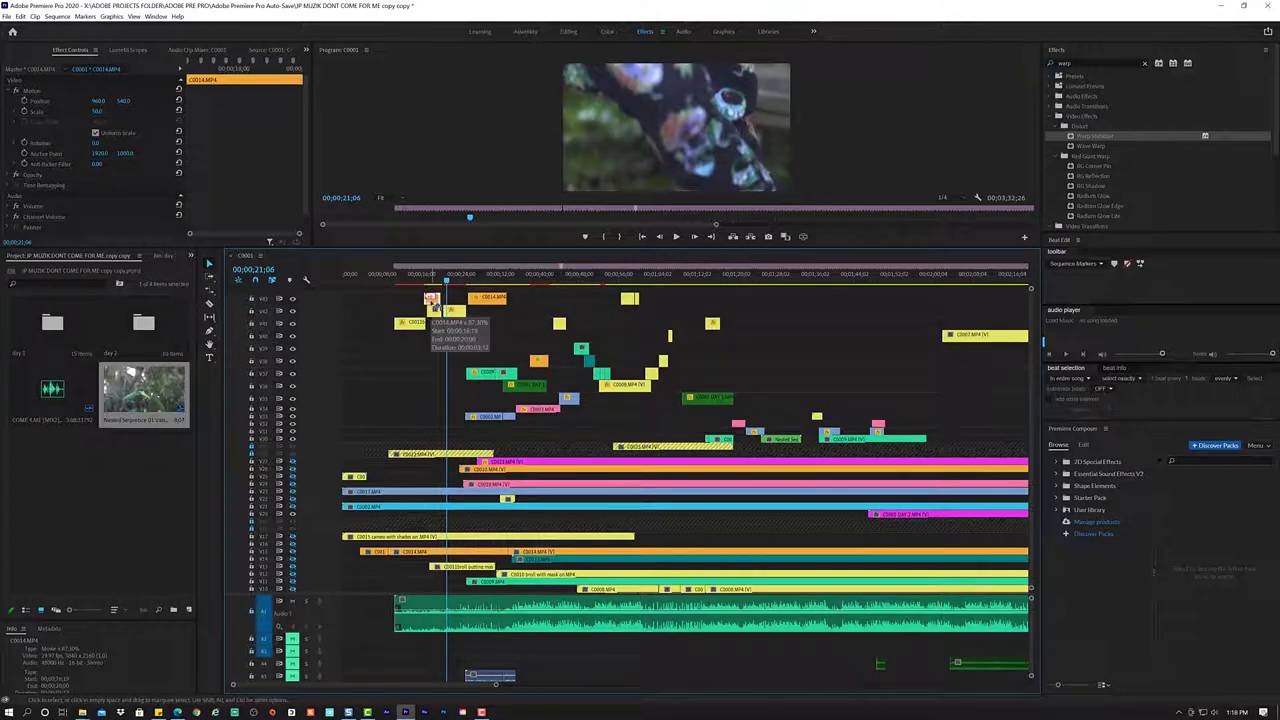
alt+scroll(432, 300, up, 2)
alt+scroll(432, 300, up, 2)
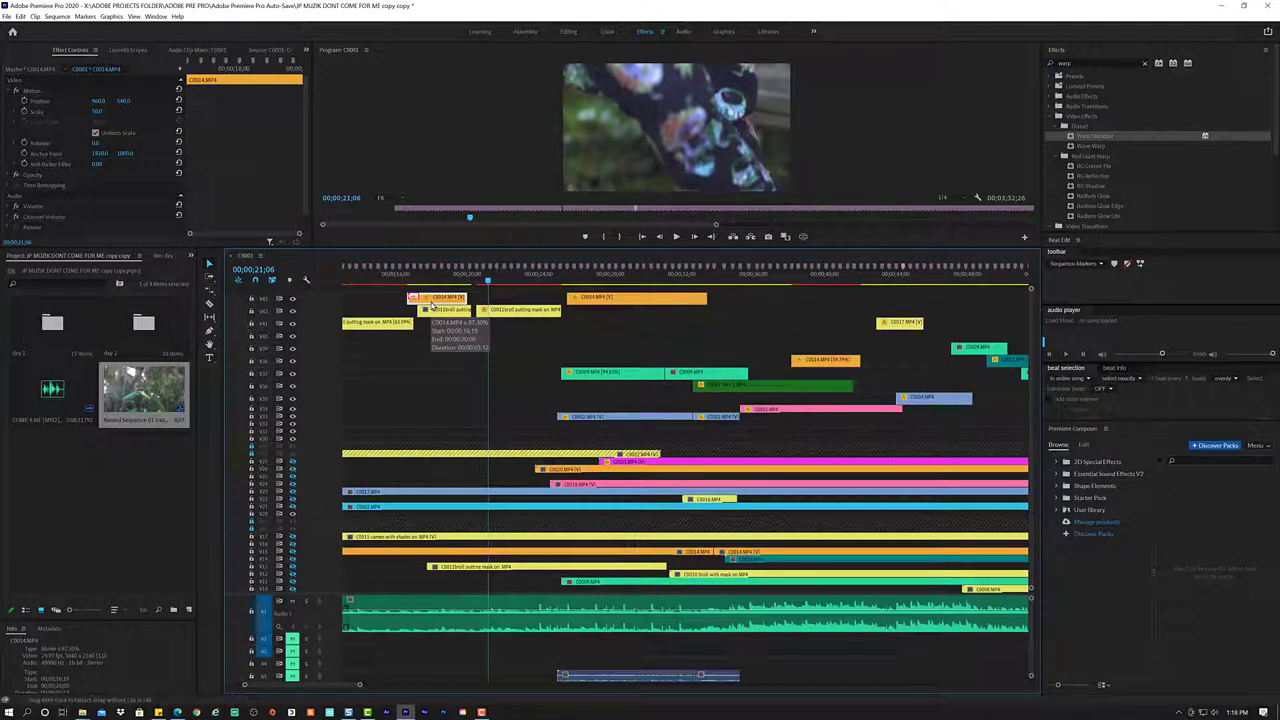
key(ctrl+z)
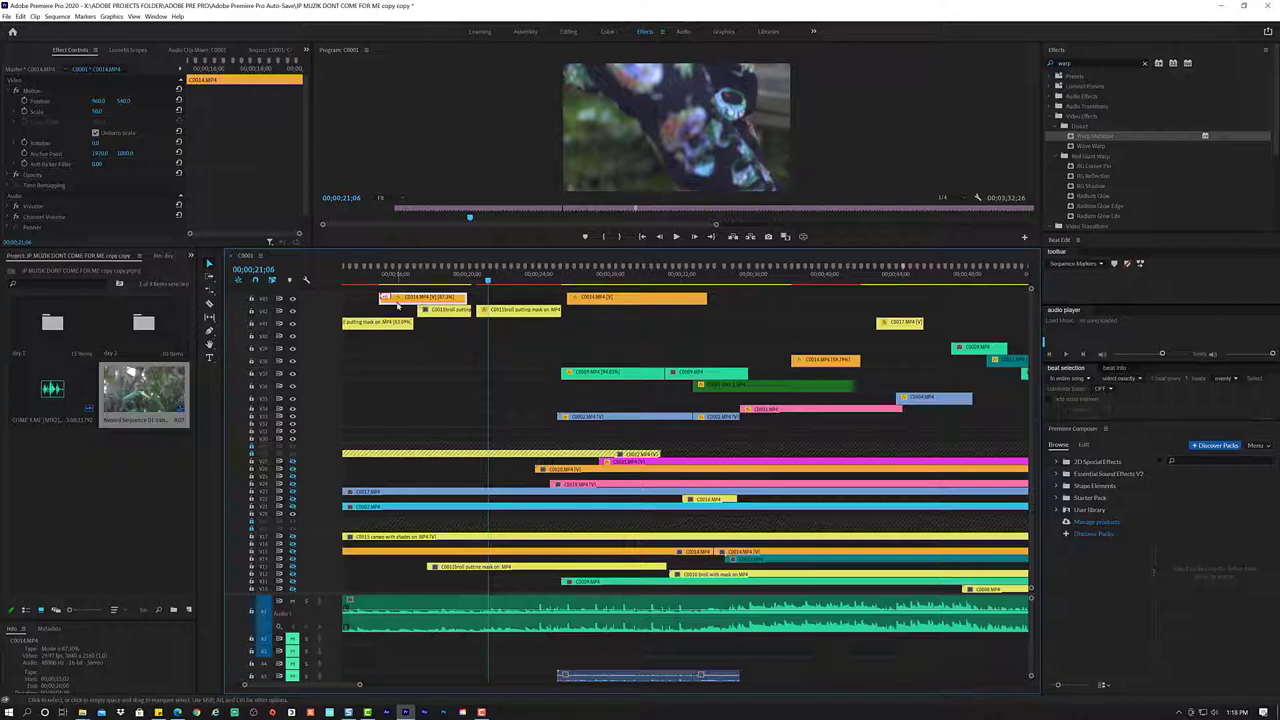
key(ctrl+shift+z)
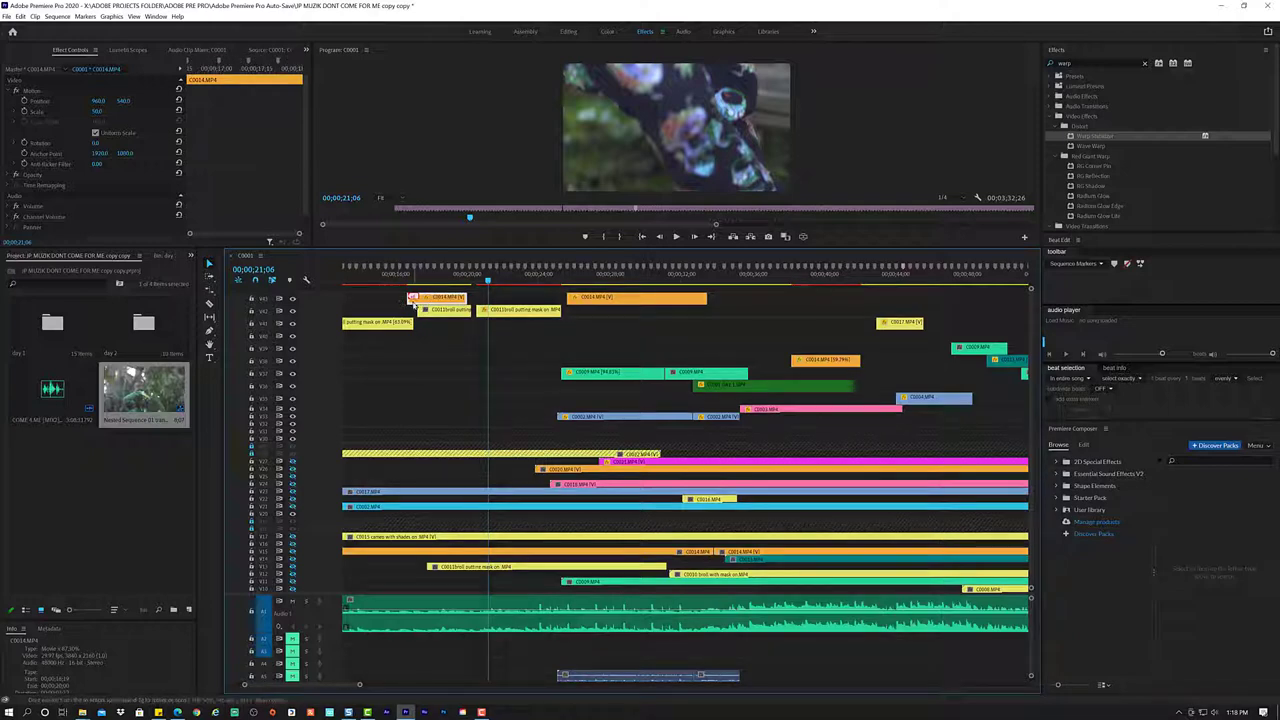
click(479, 290)
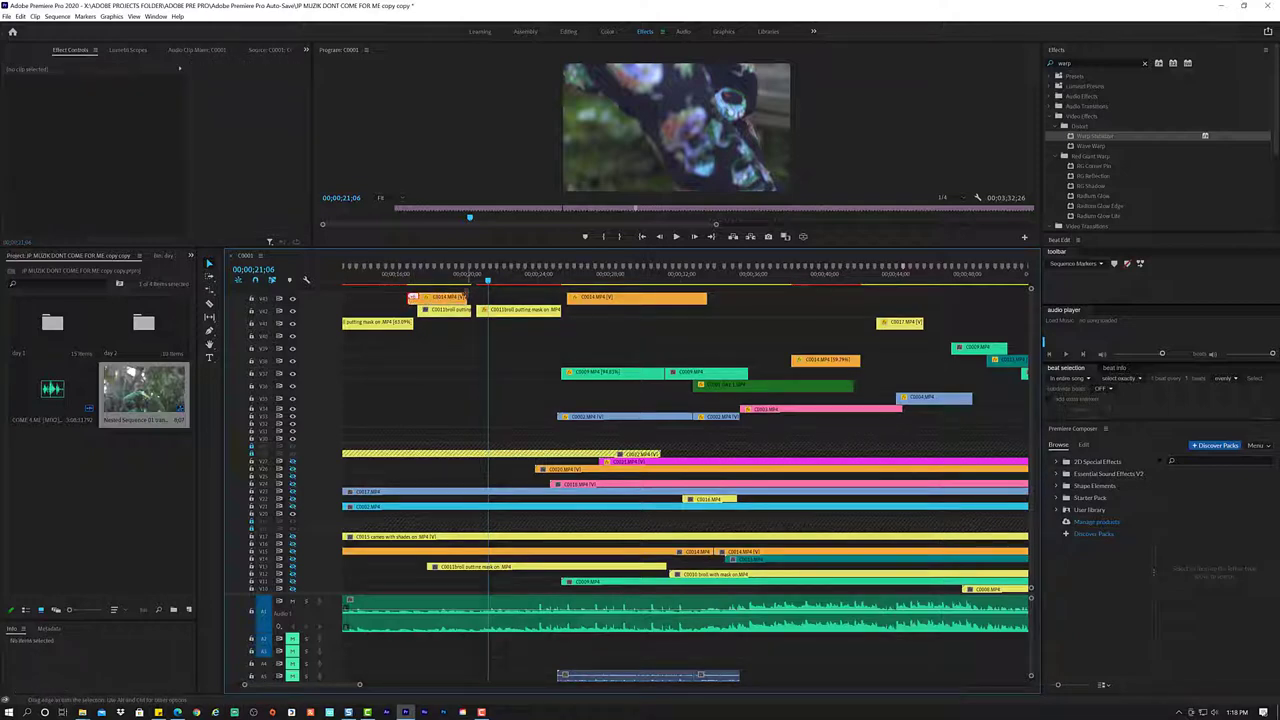
click(445, 298)
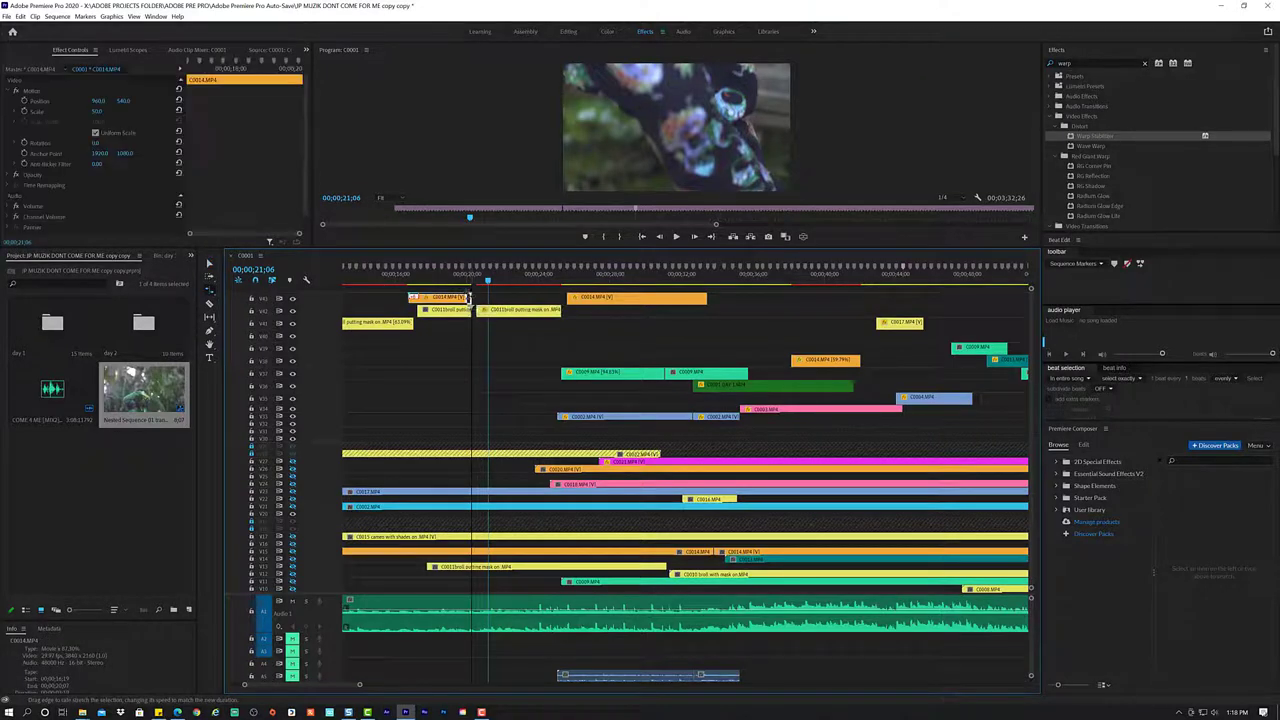
click(386, 282)
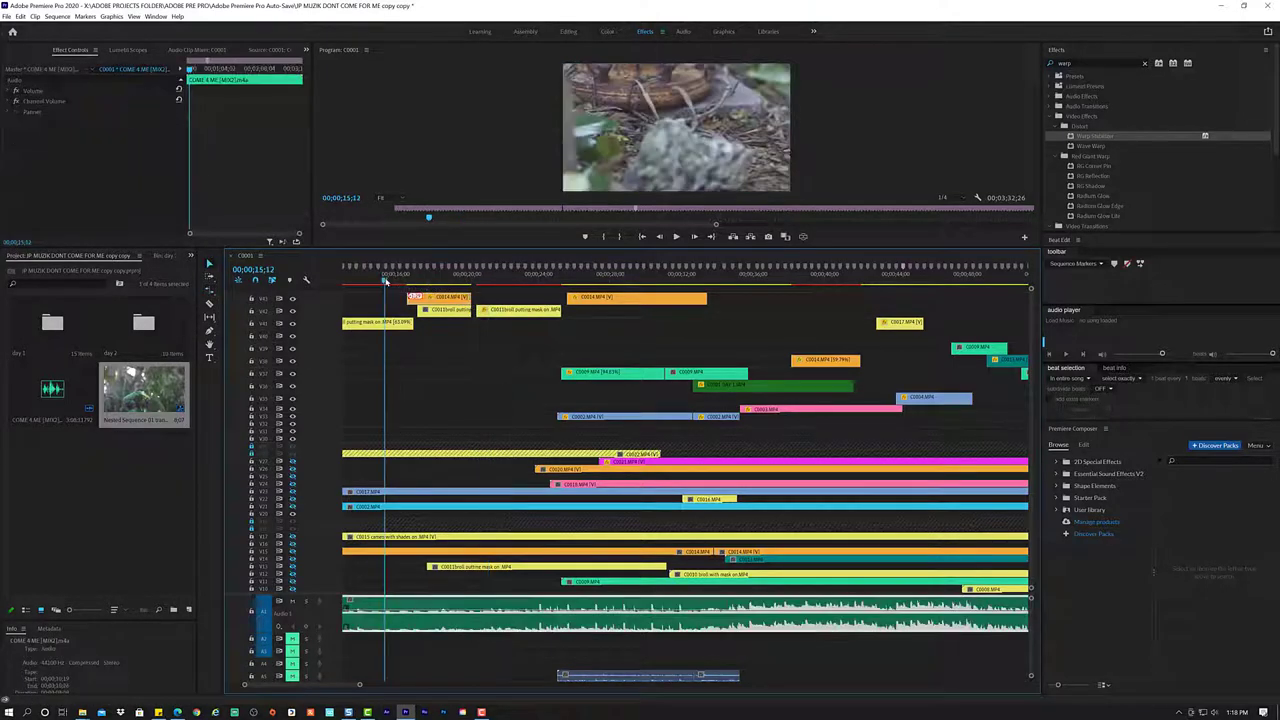
key(ctrl+shift+a)
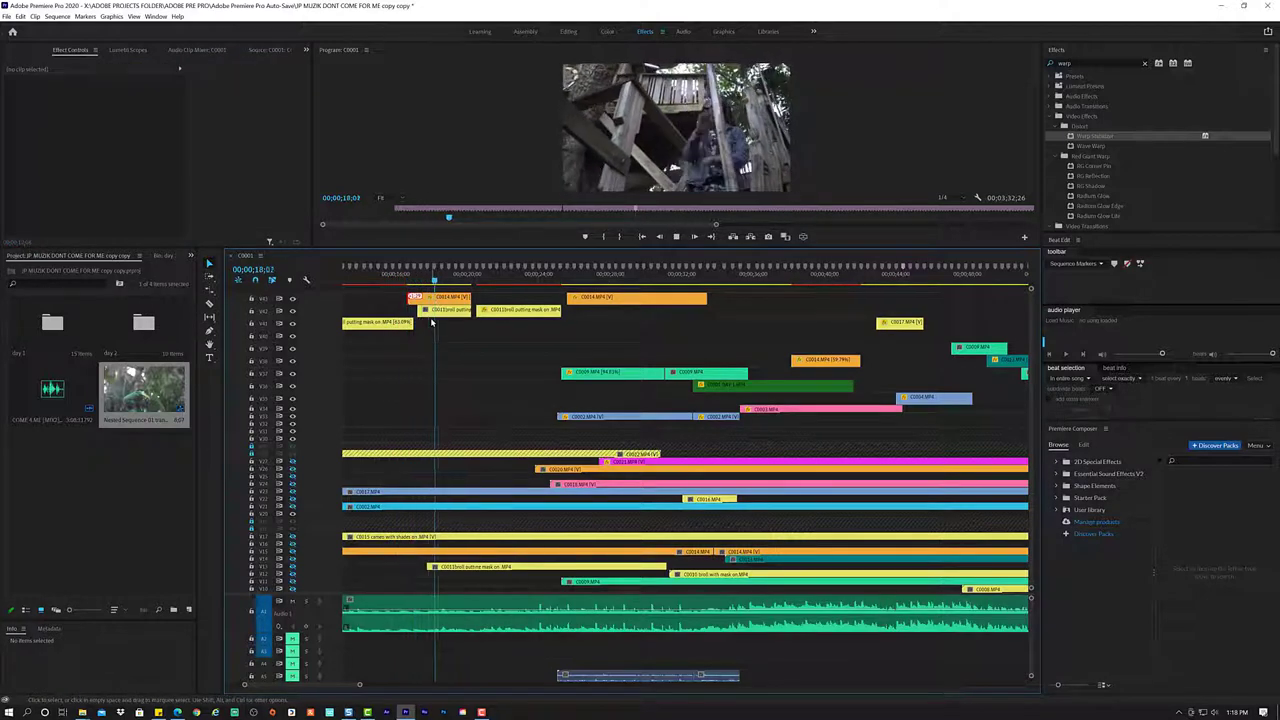
key(ctrl+z)
key(space)
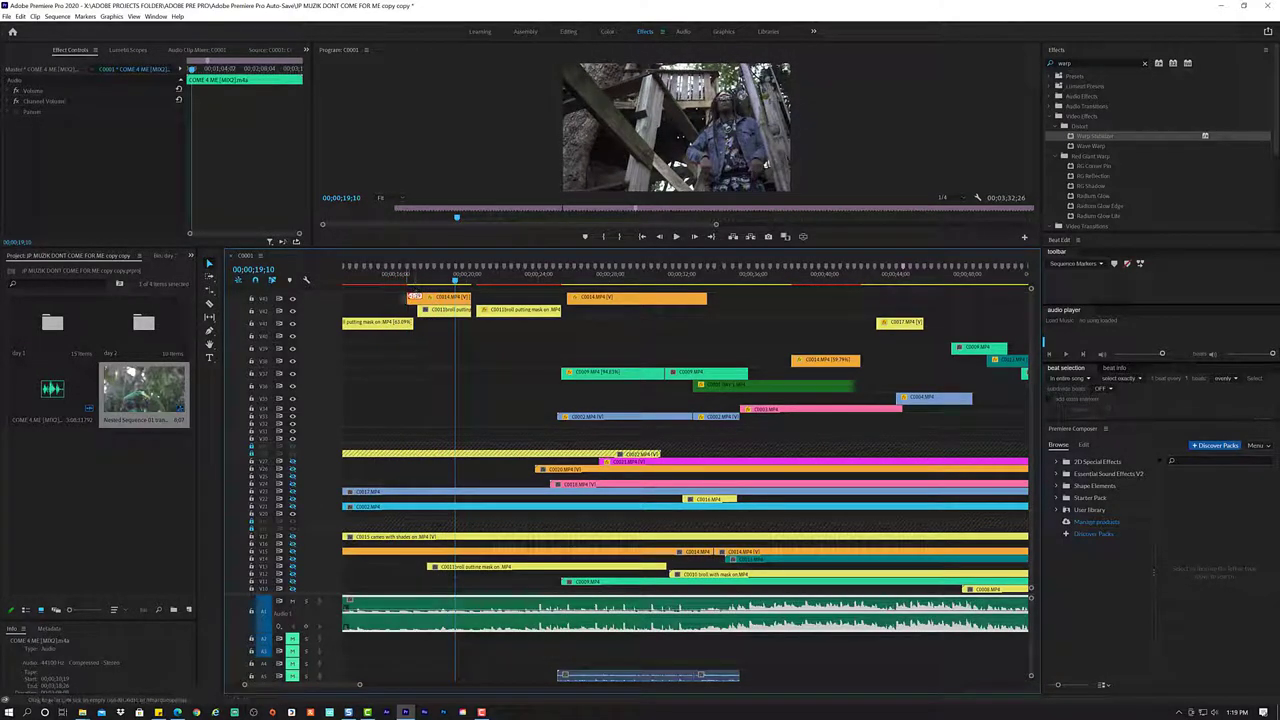
- Trim the start of the top C0014 clip and review the cut from around 16;13
drag(410, 298, 410, 297)
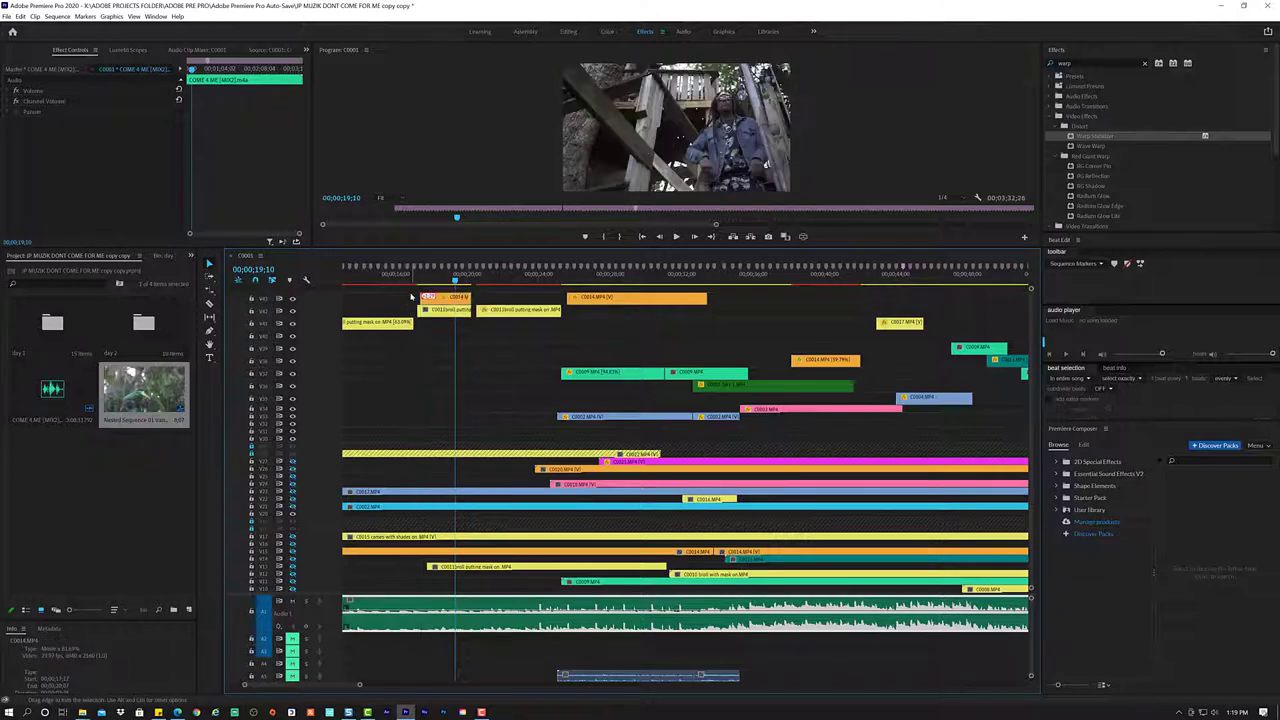
click(404, 282)
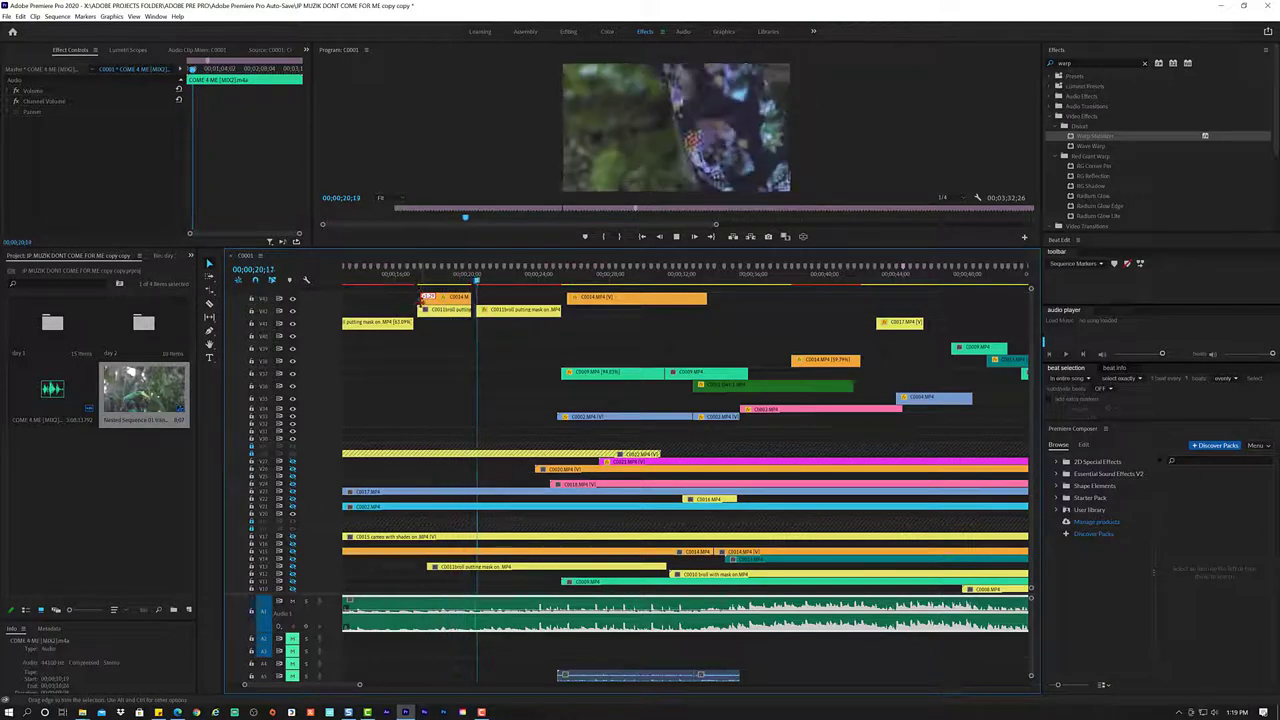
click(402, 283)
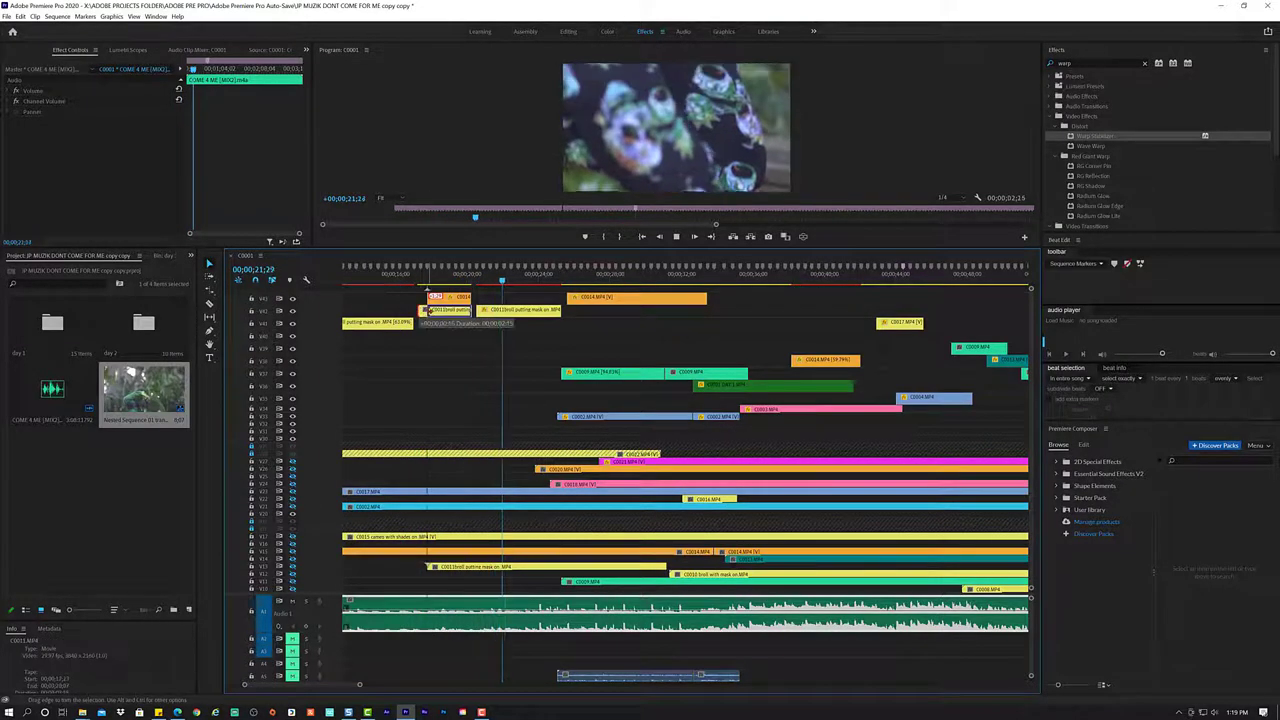
click(404, 281)
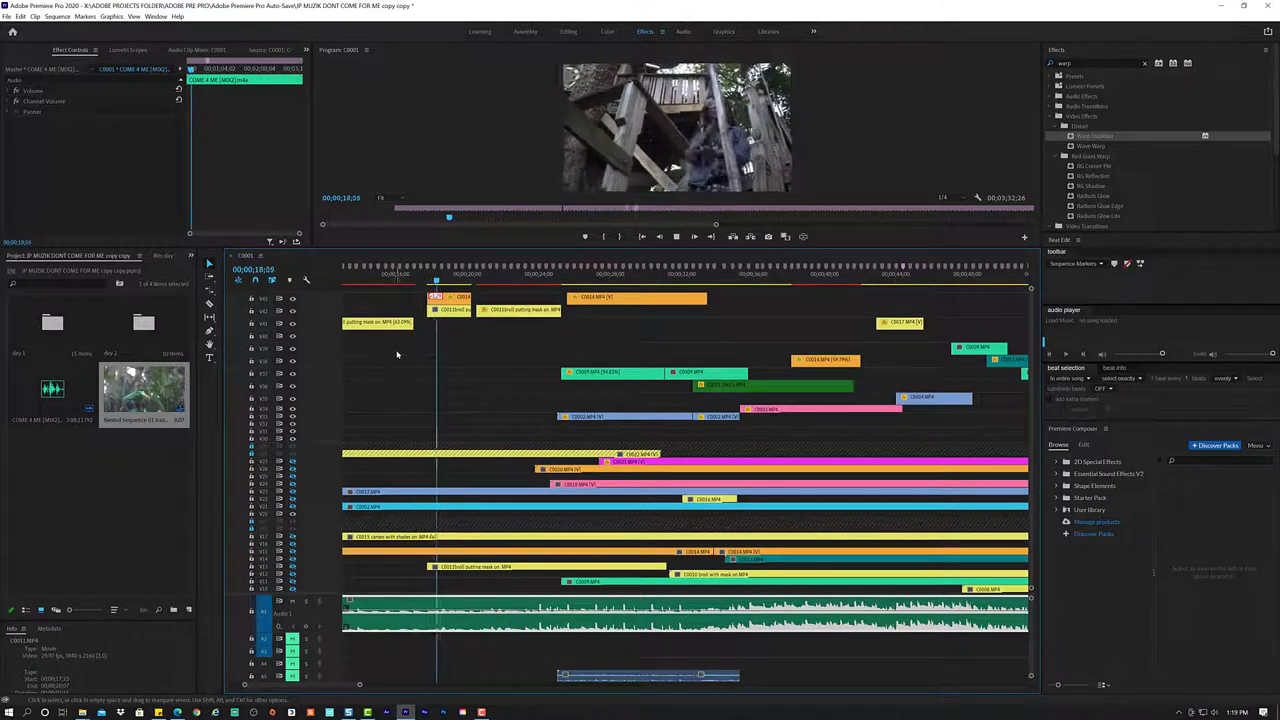
key(space)
click(397, 281)
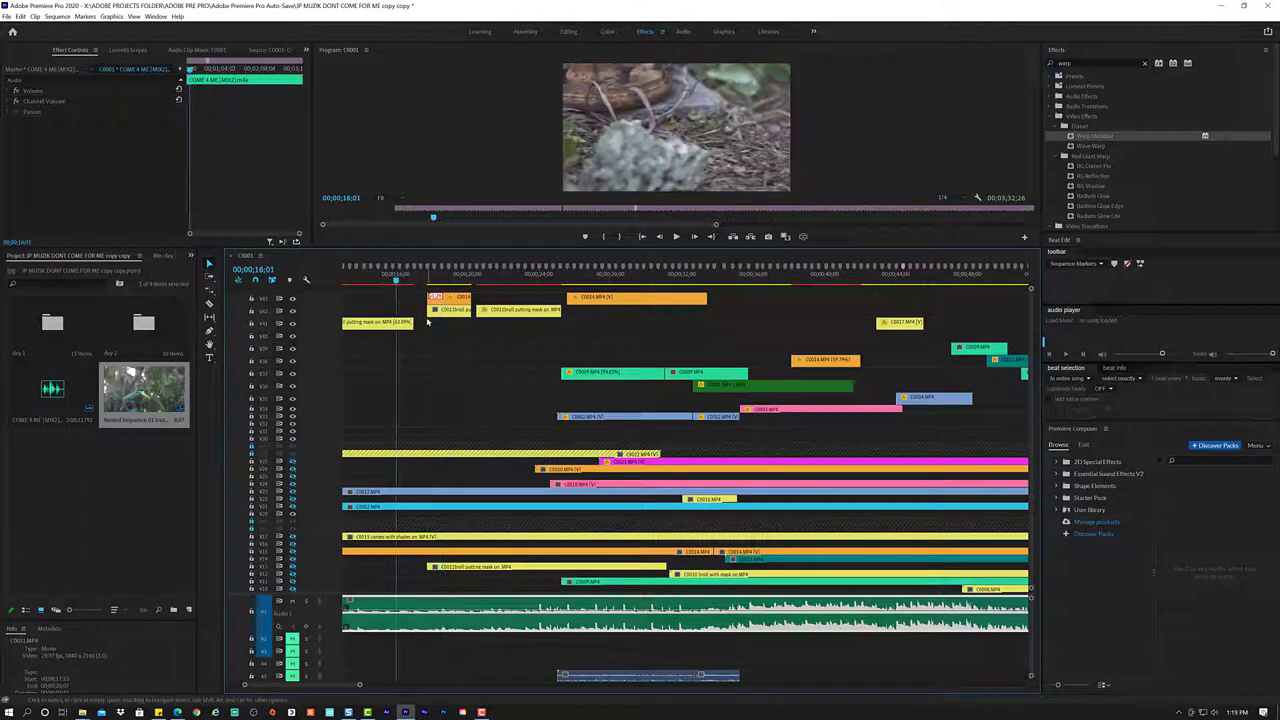
- Select clip C0012 on the upper track and replay the trimmed clips from 15;29
click(436, 311)
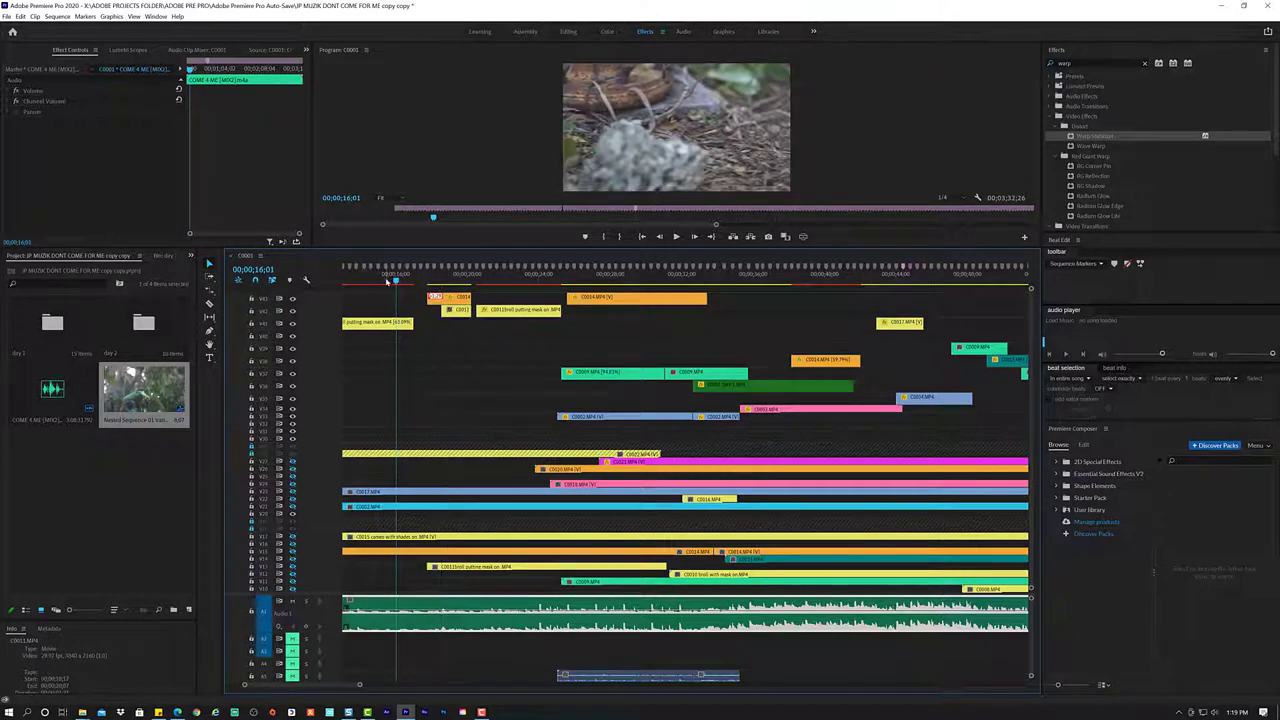
key(j)
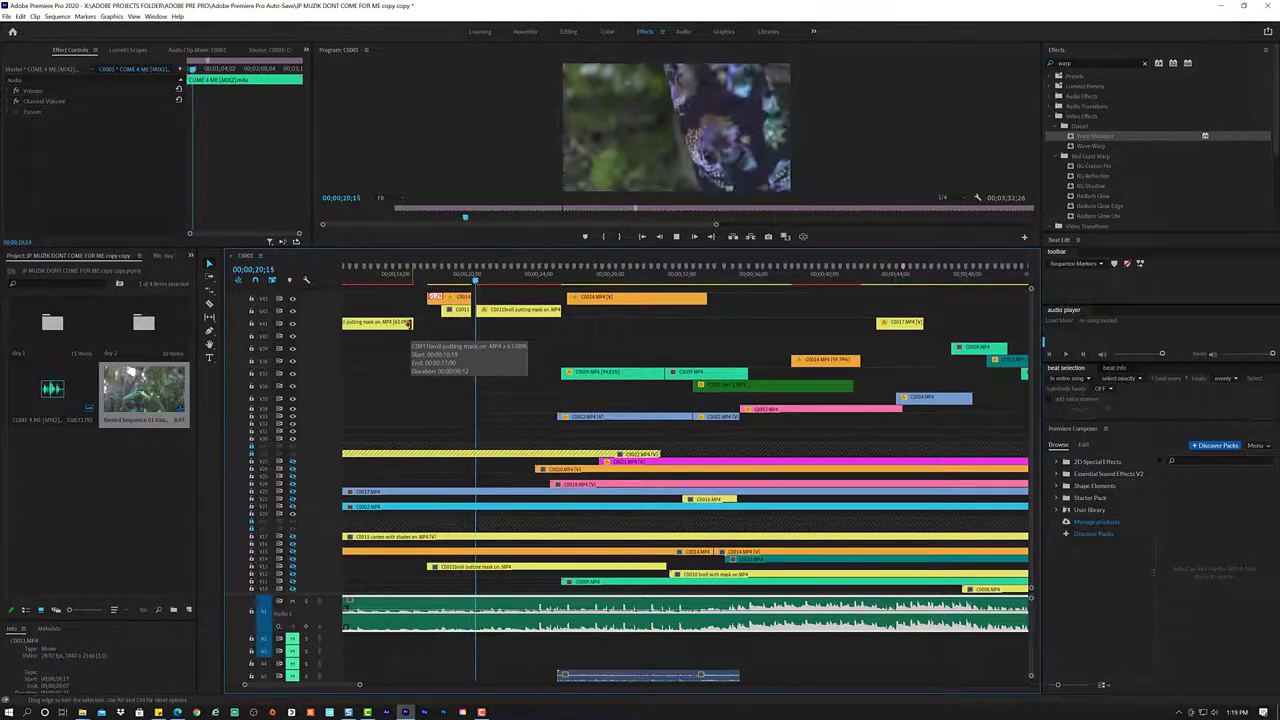
key(space)
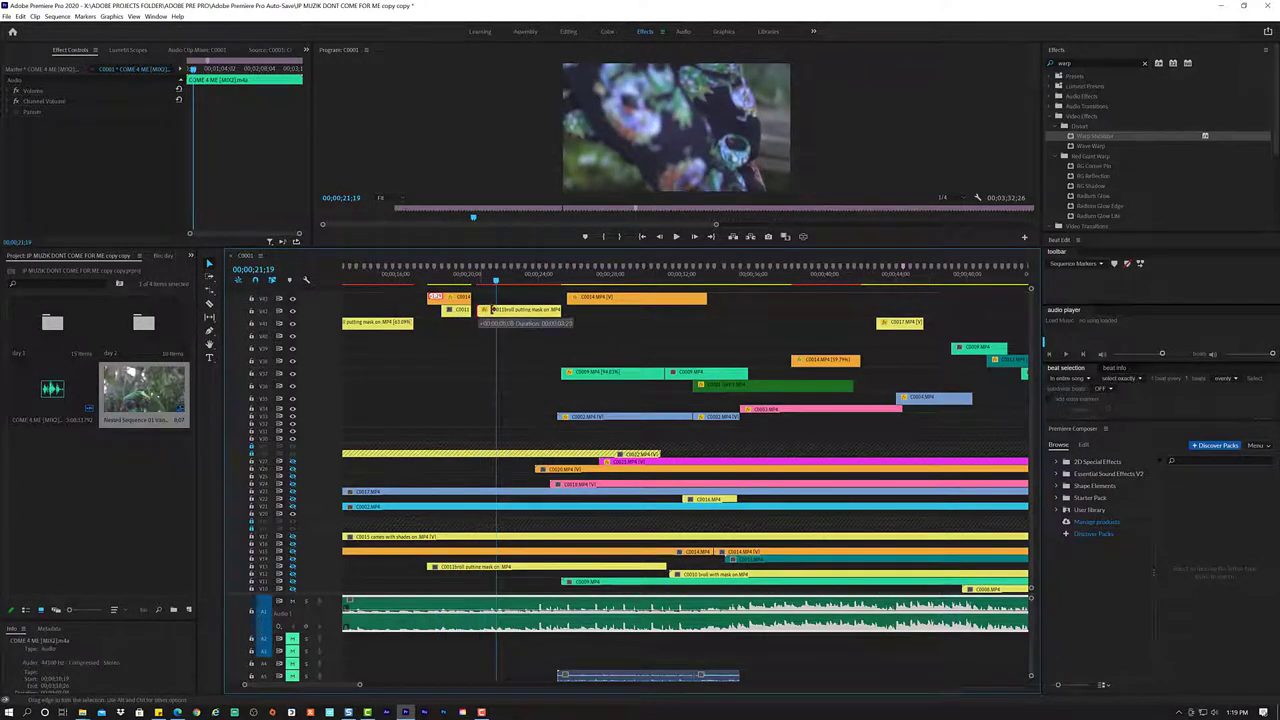
click(395, 281)
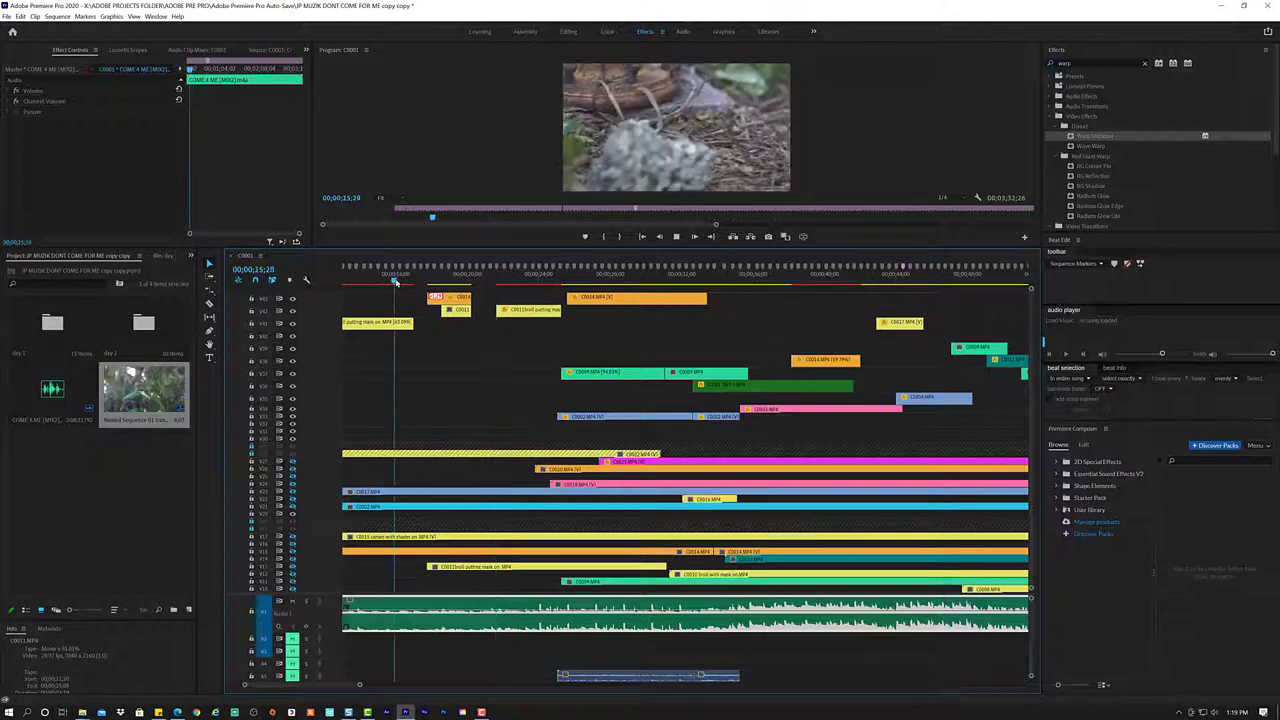
key(space)
click(409, 325)
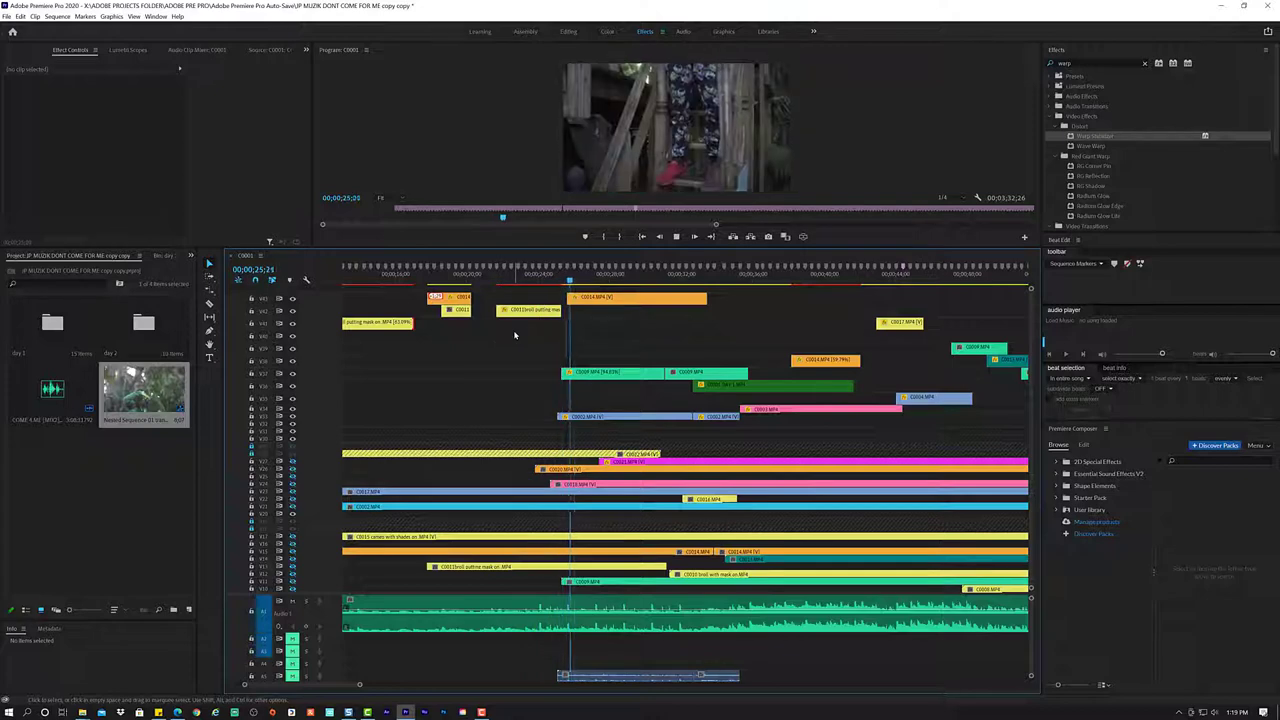
click(545, 615)
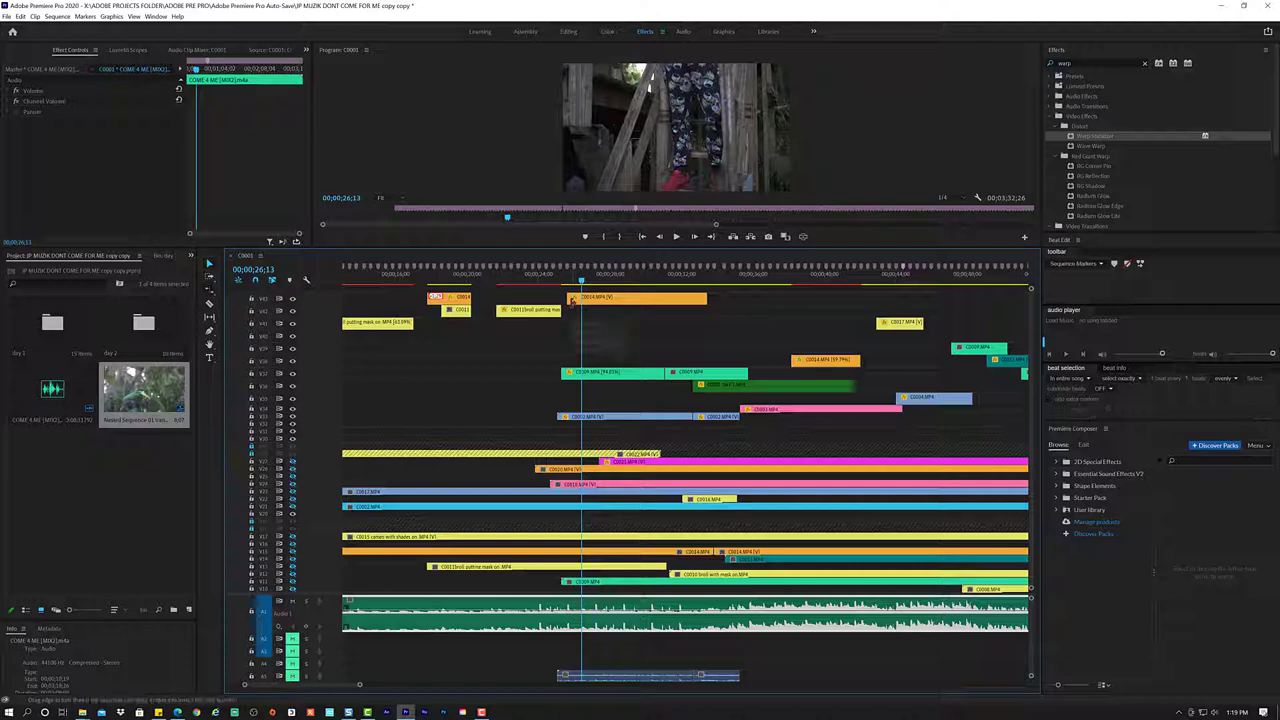
- Review the song from 24;05 to 34;00, then trim the top-track C0014.MP4 to start near 34;00
click(542, 280)
key(space)
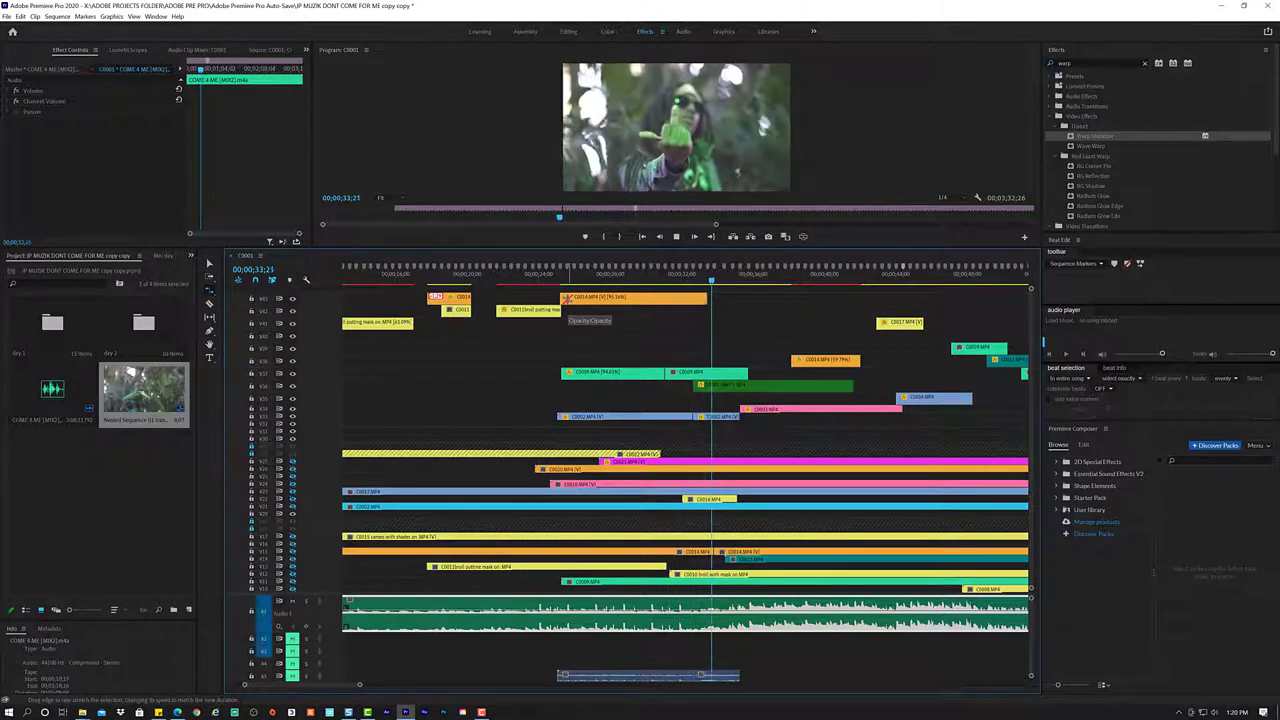
key(space)
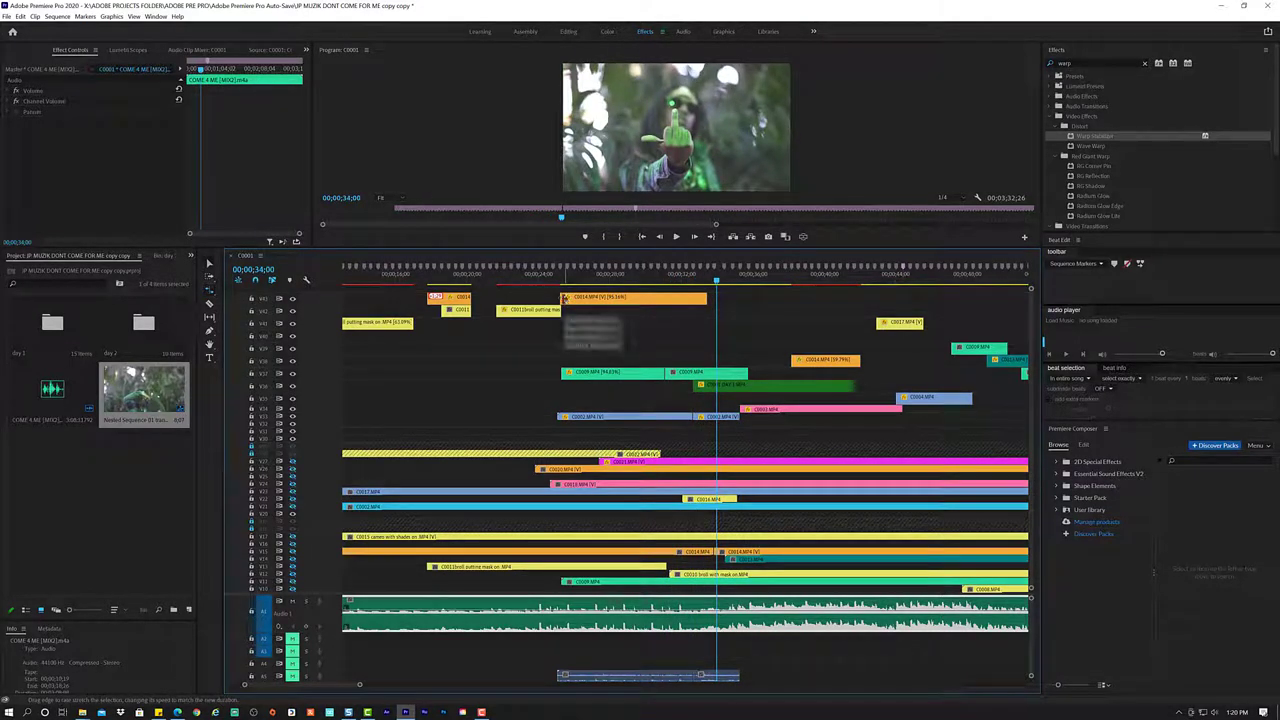
drag(563, 298, 712, 298)
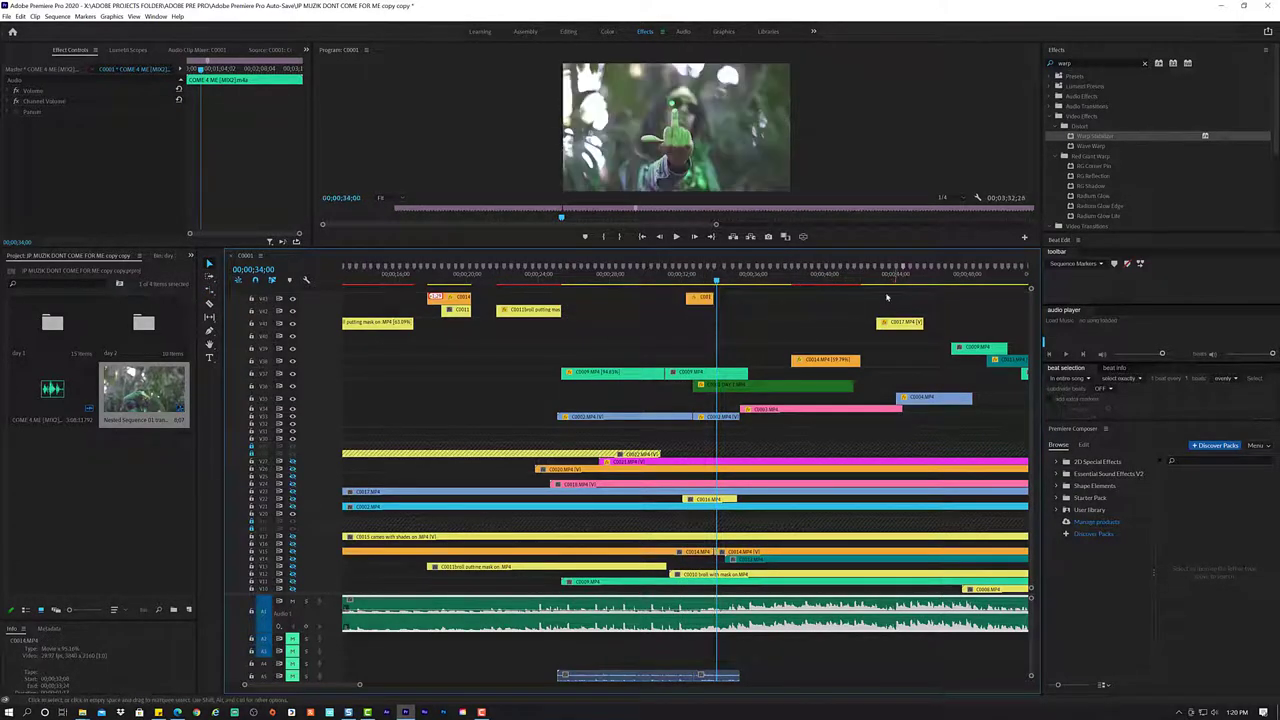
click(786, 556)
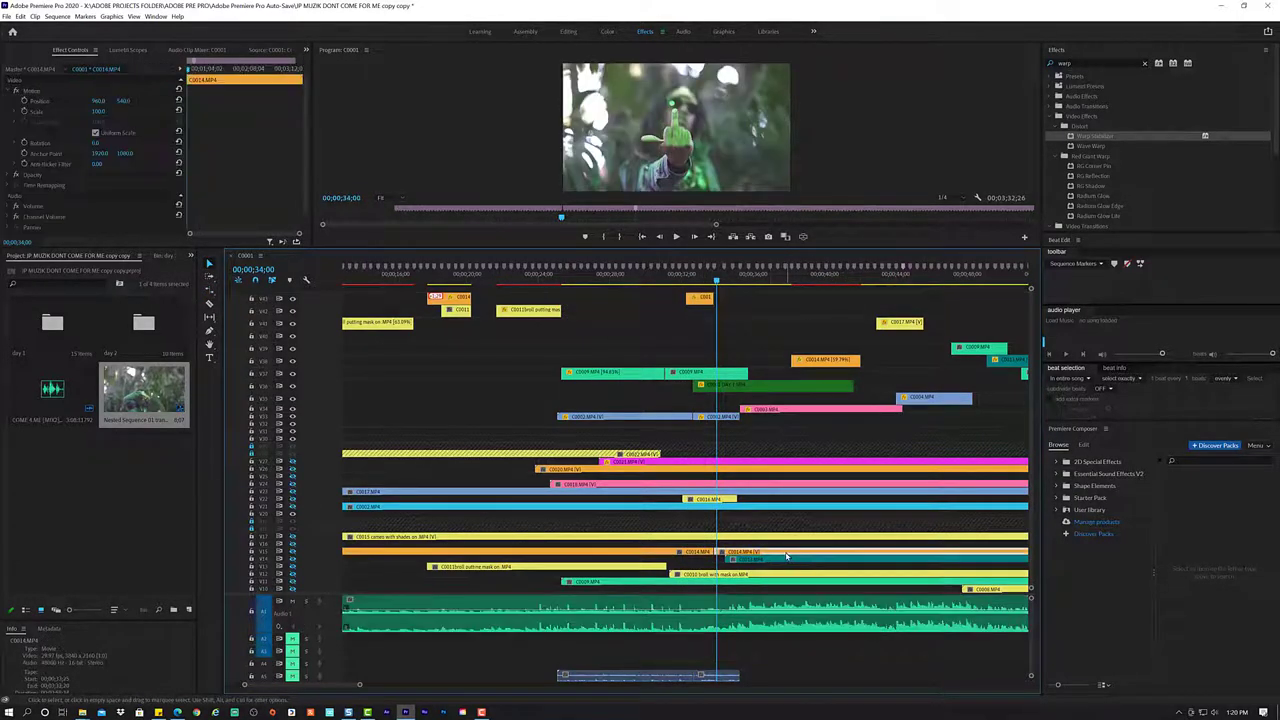
- Try moving the C0014 clip onto the top video track, then return it to a lower track
scroll(782, 556, down, 1)
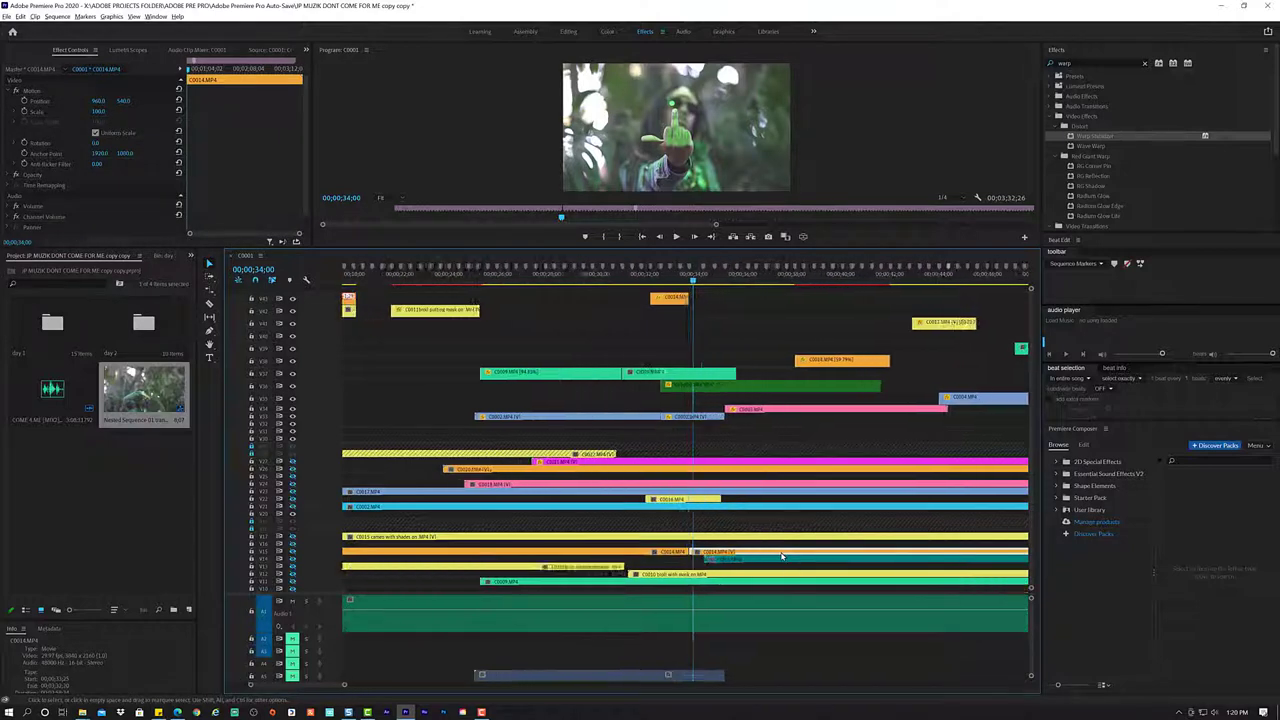
scroll(782, 556, down, 1)
scroll(782, 556, down, 1)
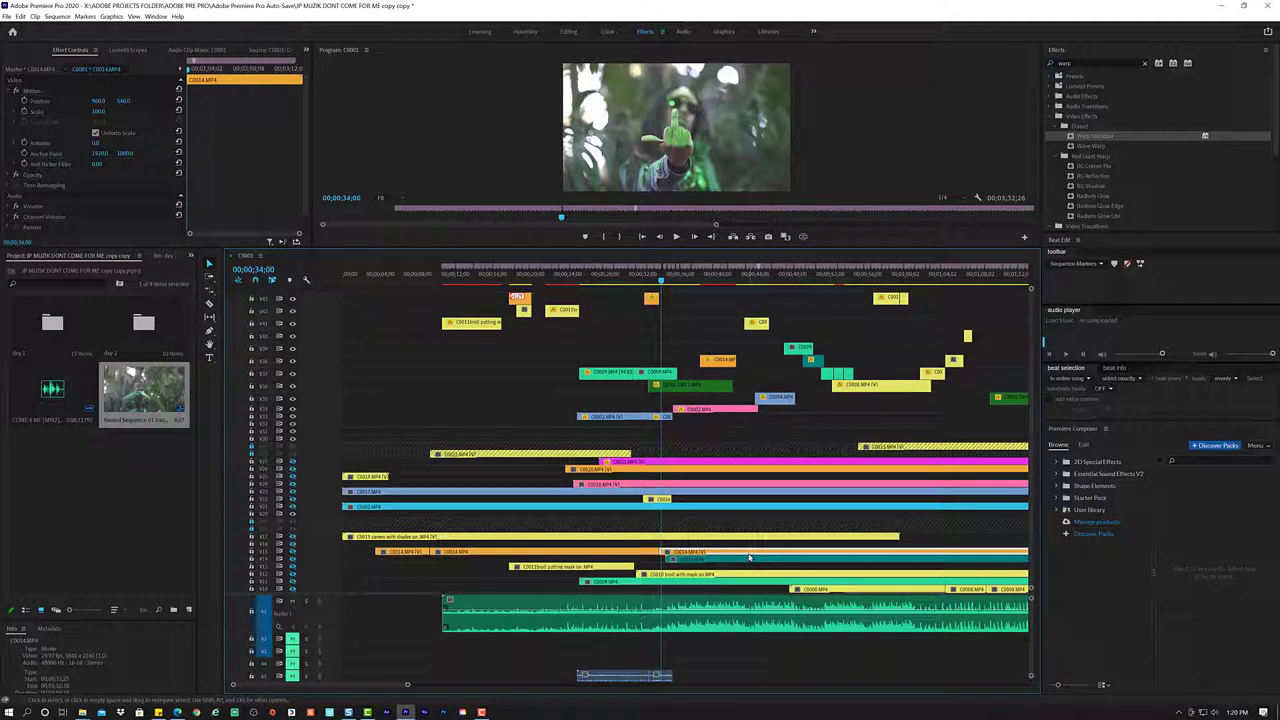
mouse_move(749, 556)
mouse_down()
mouse_move(743, 281)
mouse_move(736, 299)
mouse_up()
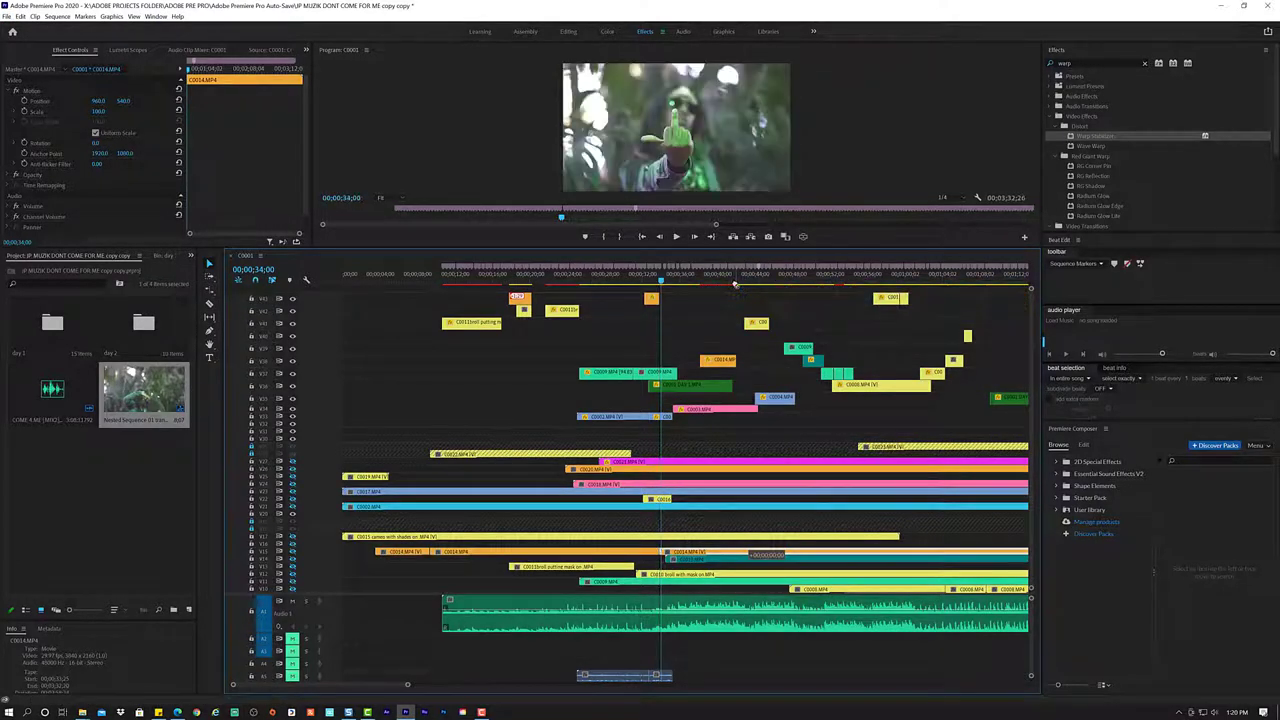
drag(746, 298, 740, 291)
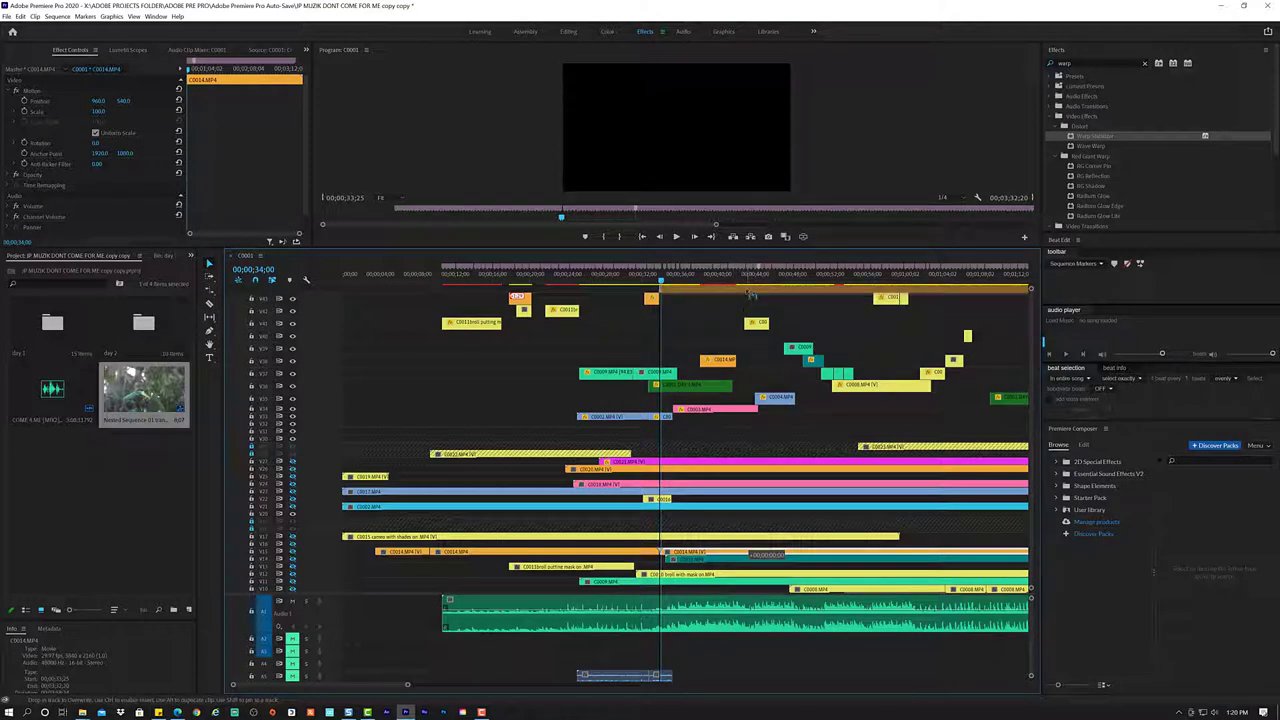
mouse_move(752, 293)
mouse_down()
mouse_move(738, 344)
mouse_move(725, 284)
mouse_up()
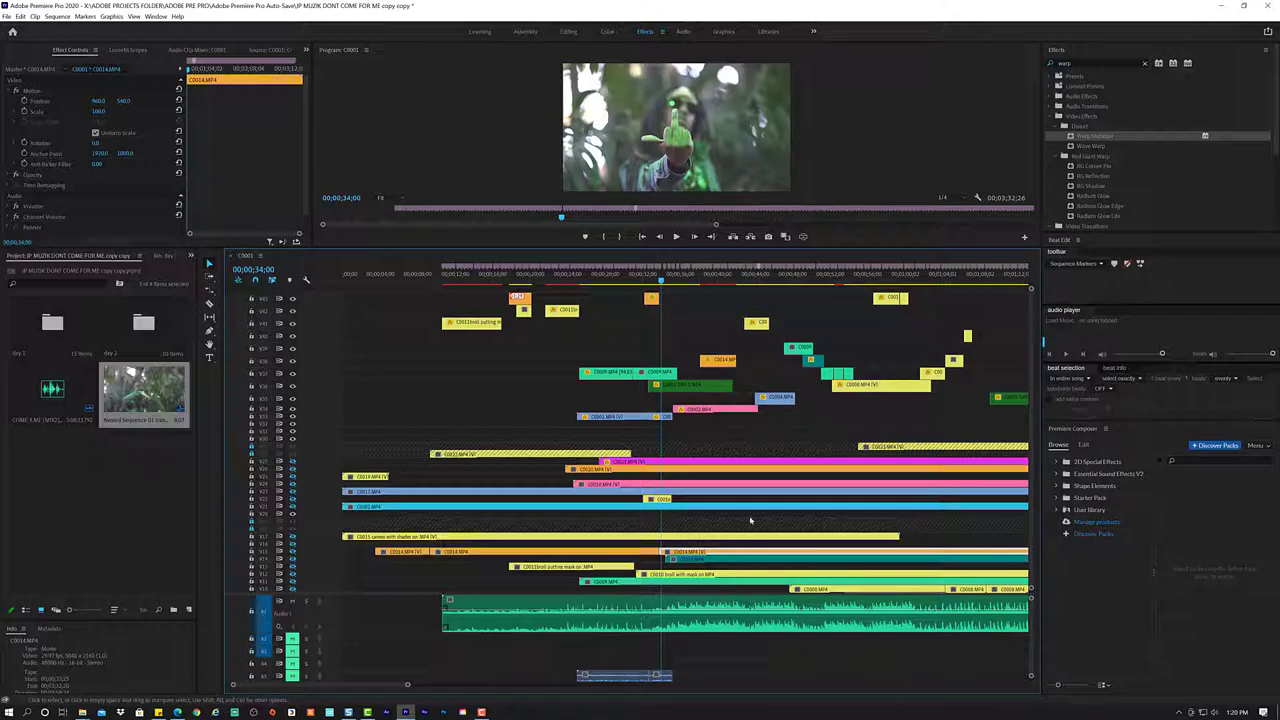
- Split C0014 with the Razor tool and move the split-off piece up to the top track near 00;00;32
scroll(490, 307, down, 6)
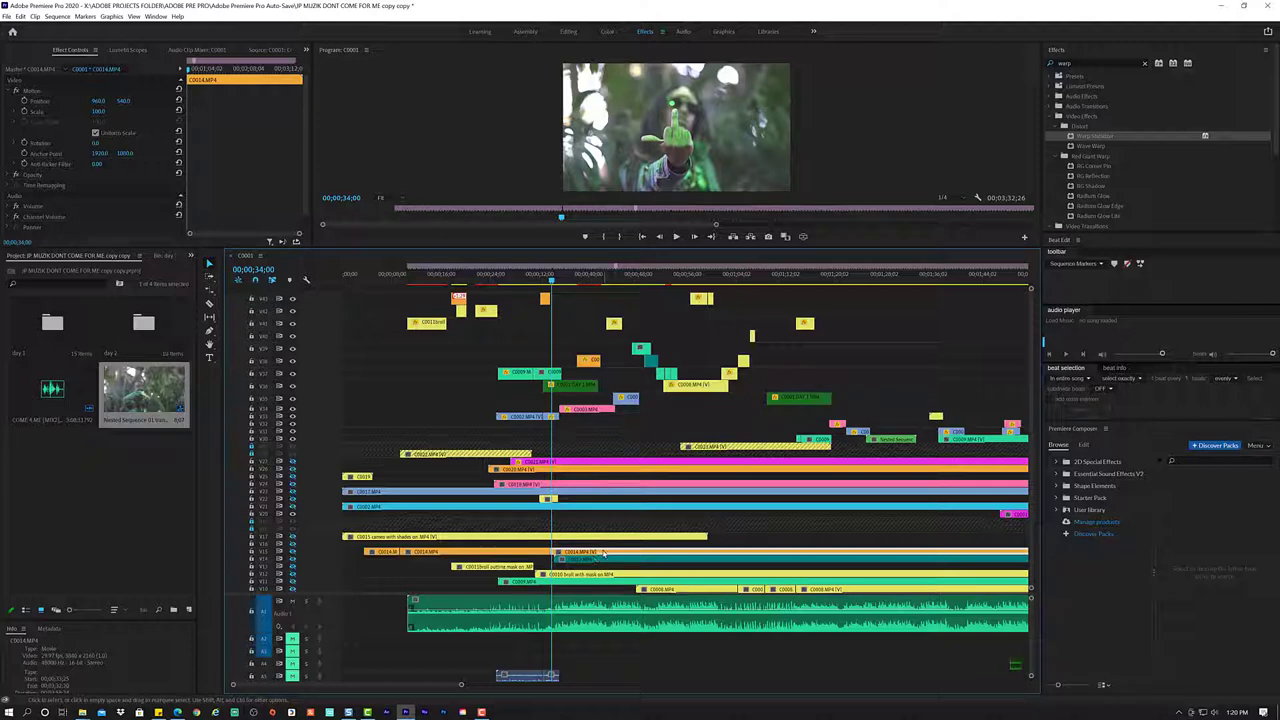
key(c)
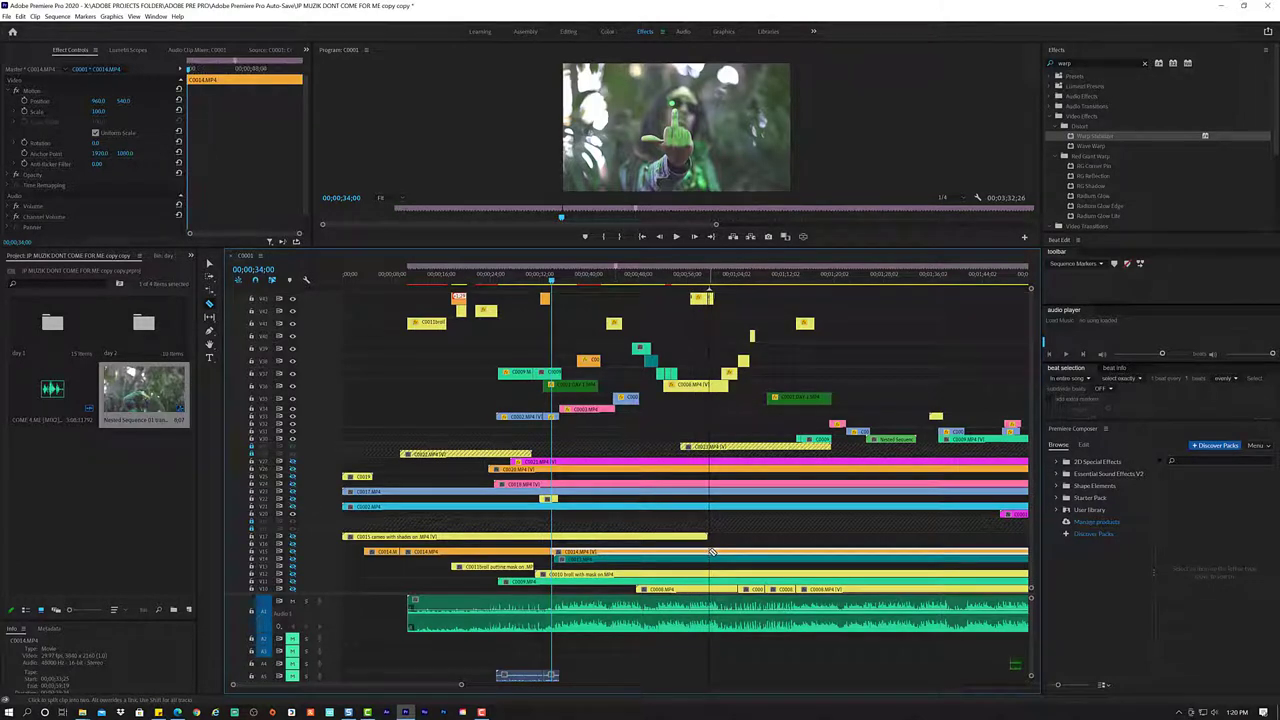
click(708, 551)
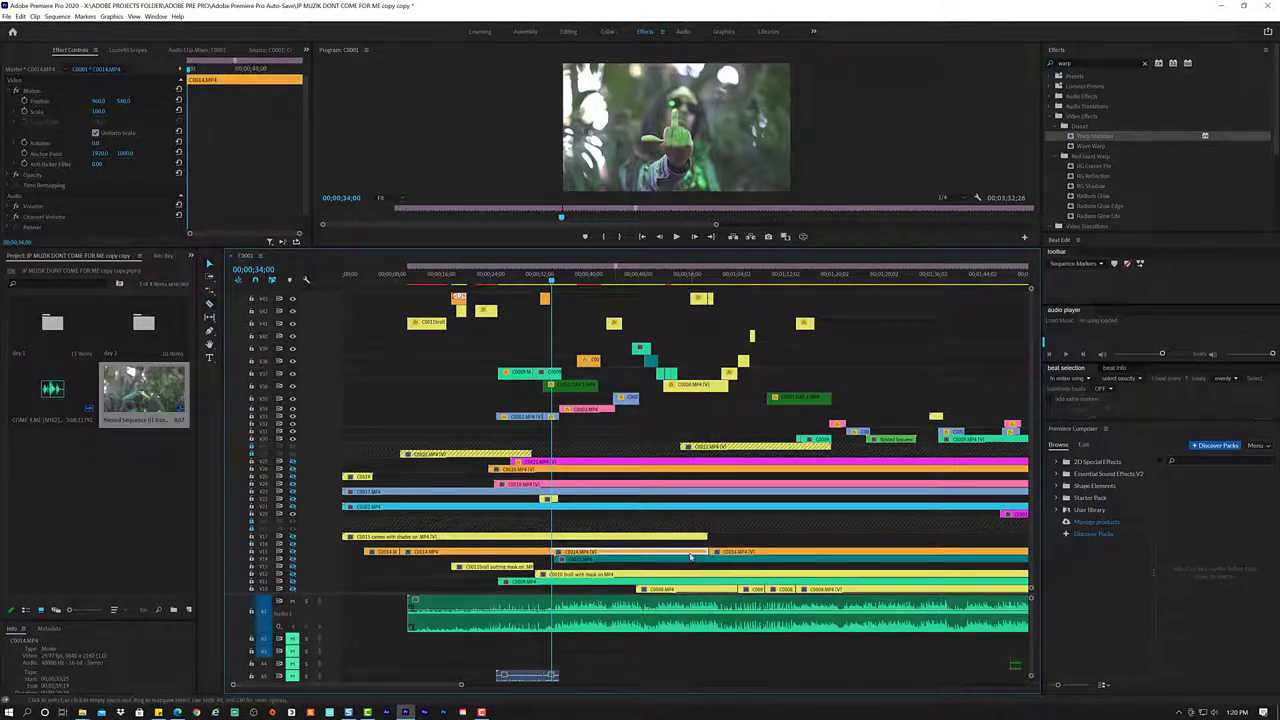
drag(676, 557, 670, 299)
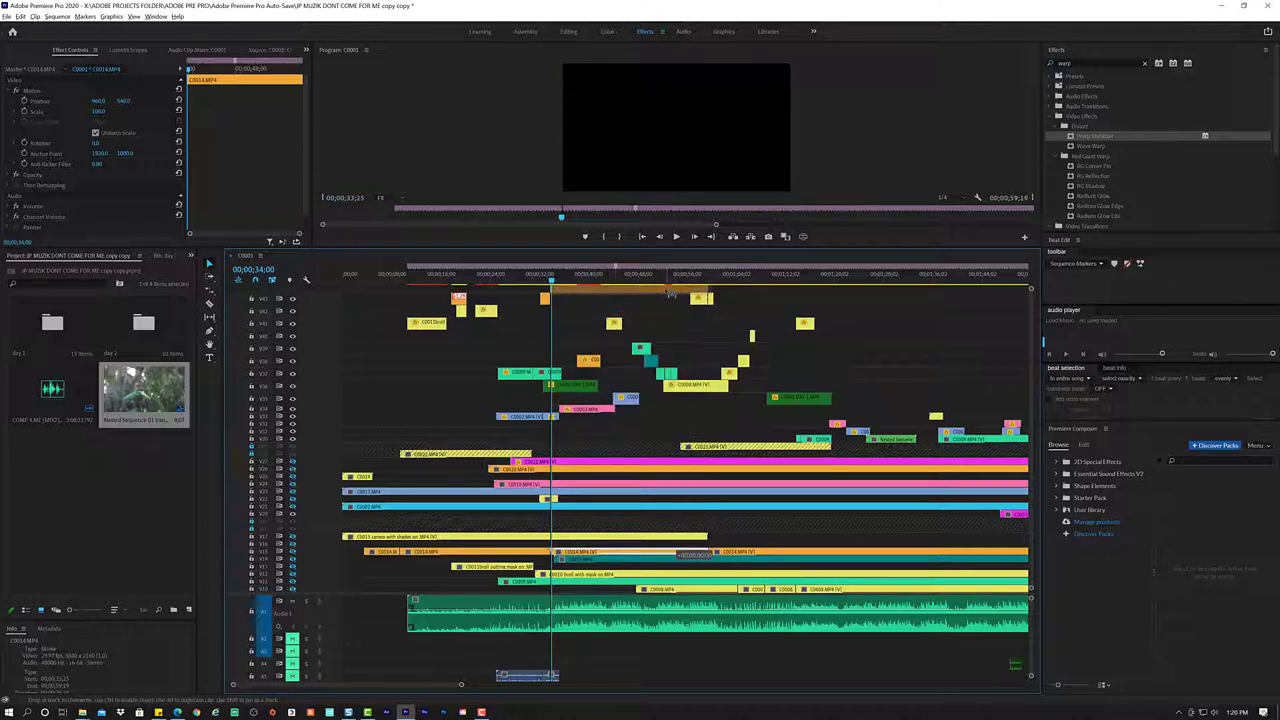
scroll(556, 321, down, 3)
scroll(563, 338, up, 4)
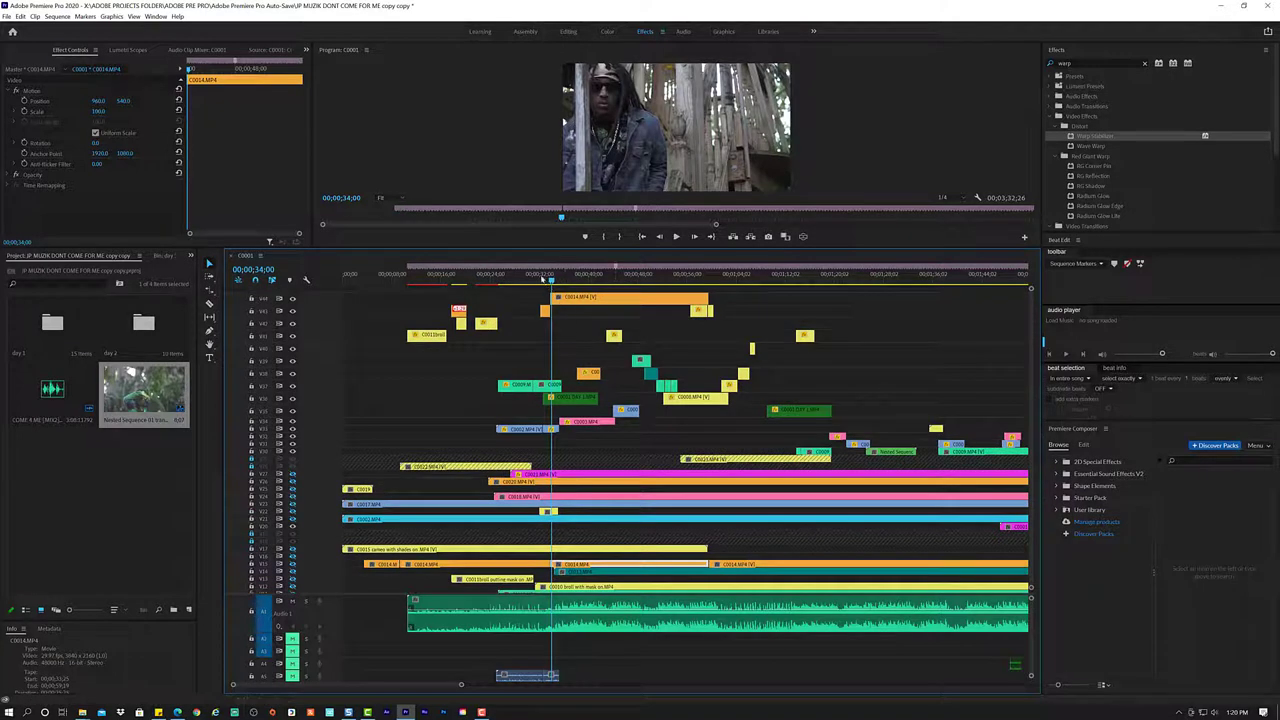
click(539, 278)
- Review the edit around 00;00;31 and delete the stray small orange clip near the playhead
key(space)
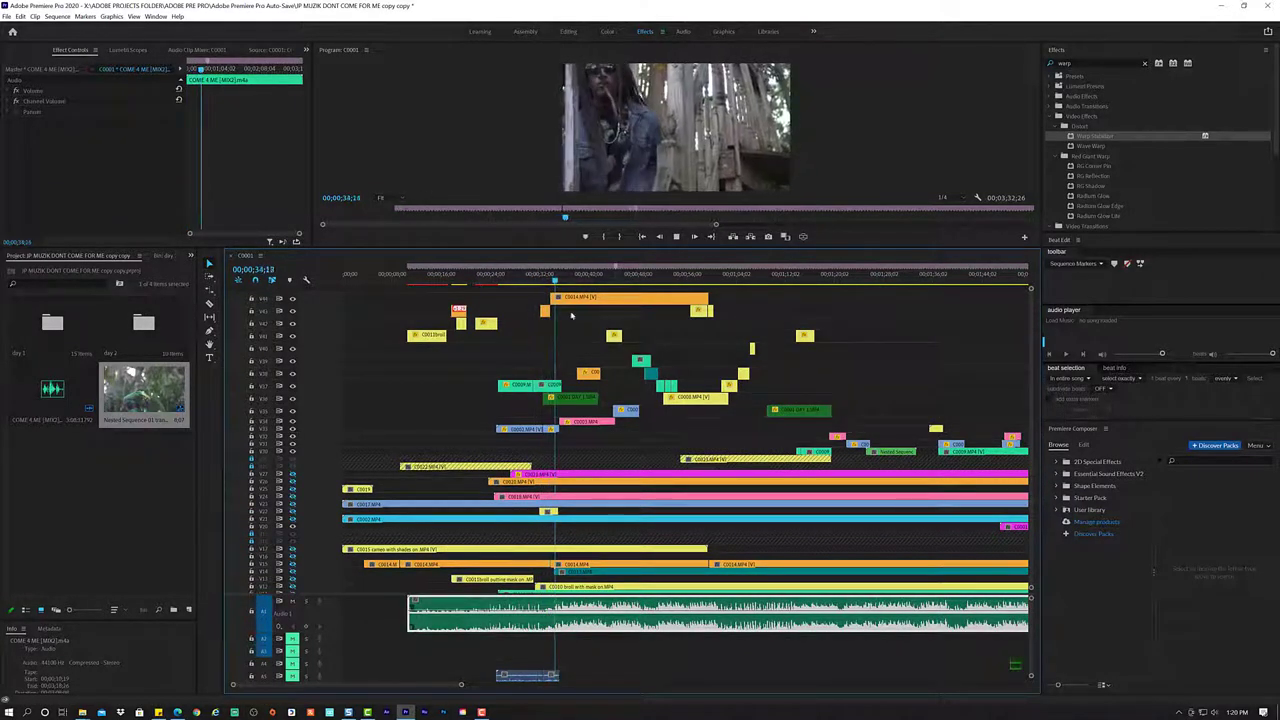
key(space)
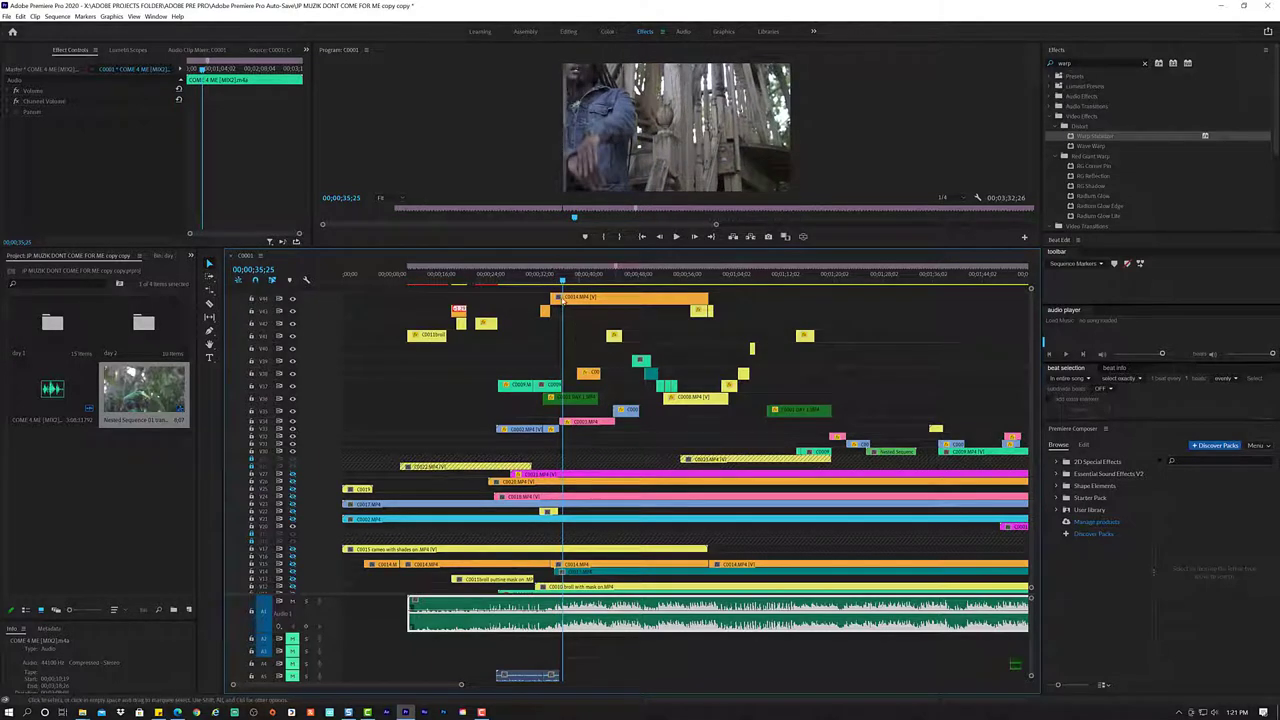
click(537, 282)
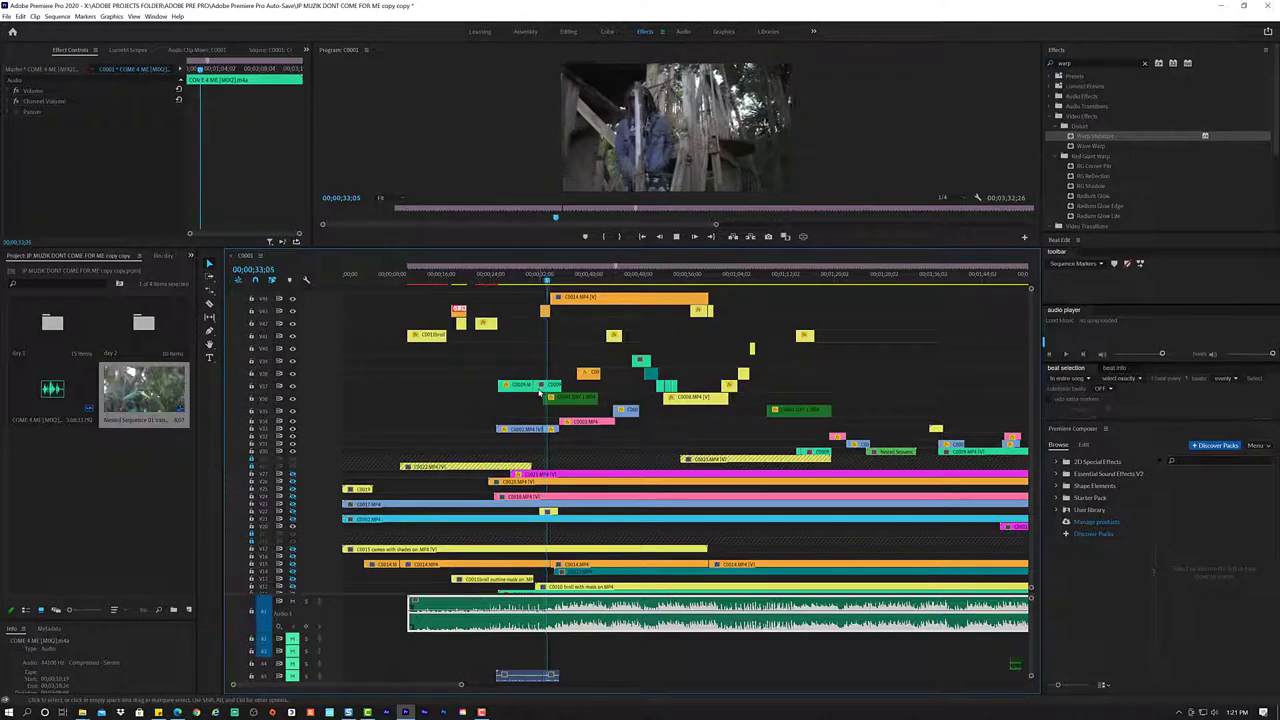
key(space)
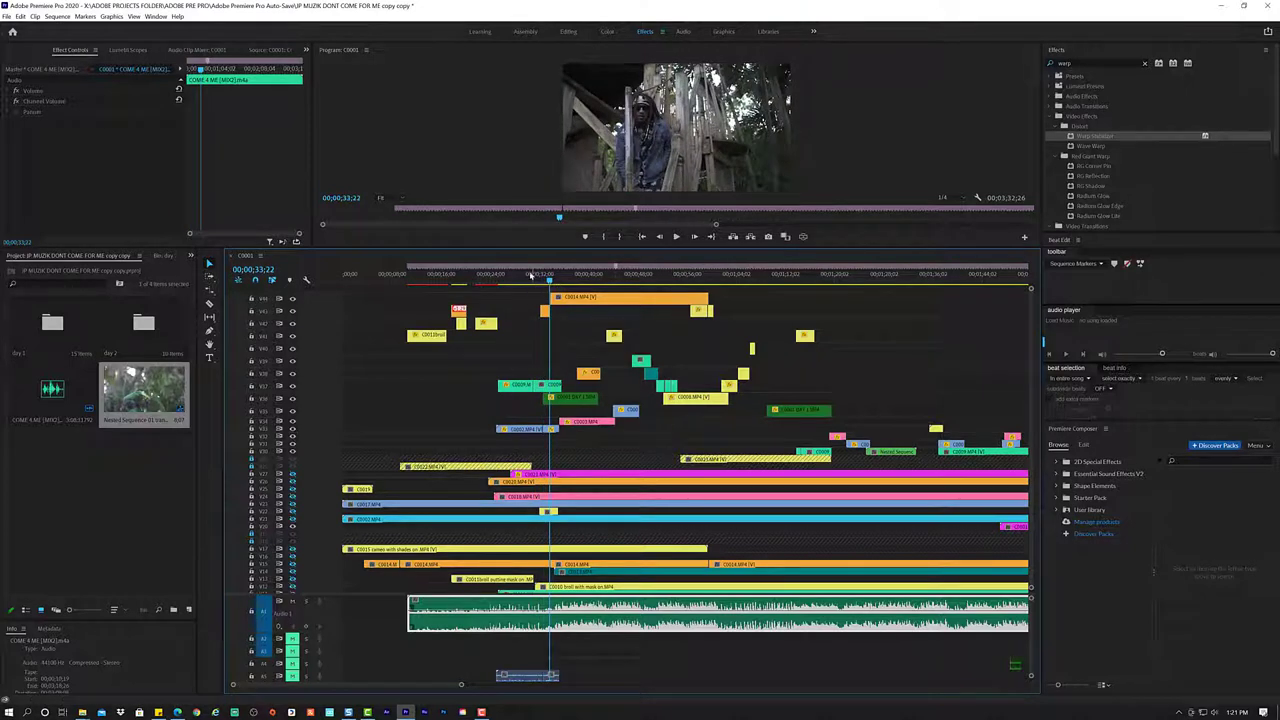
key(space)
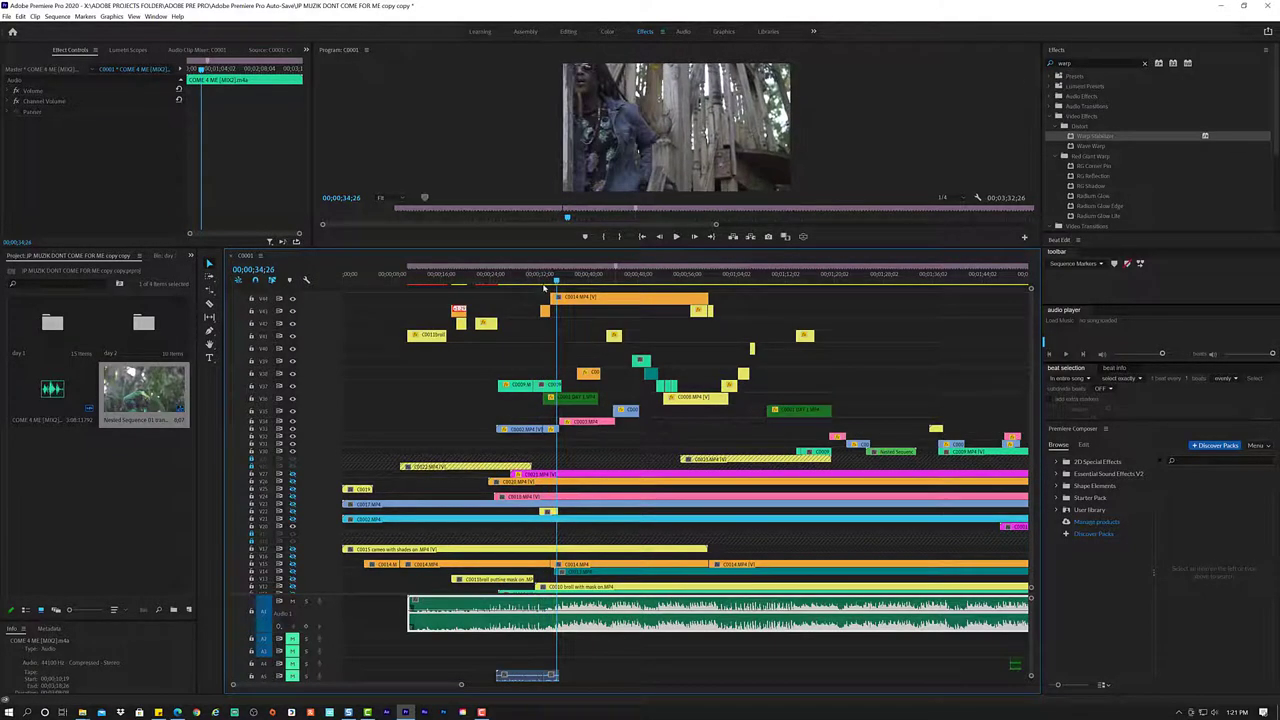
click(532, 281)
key(space)
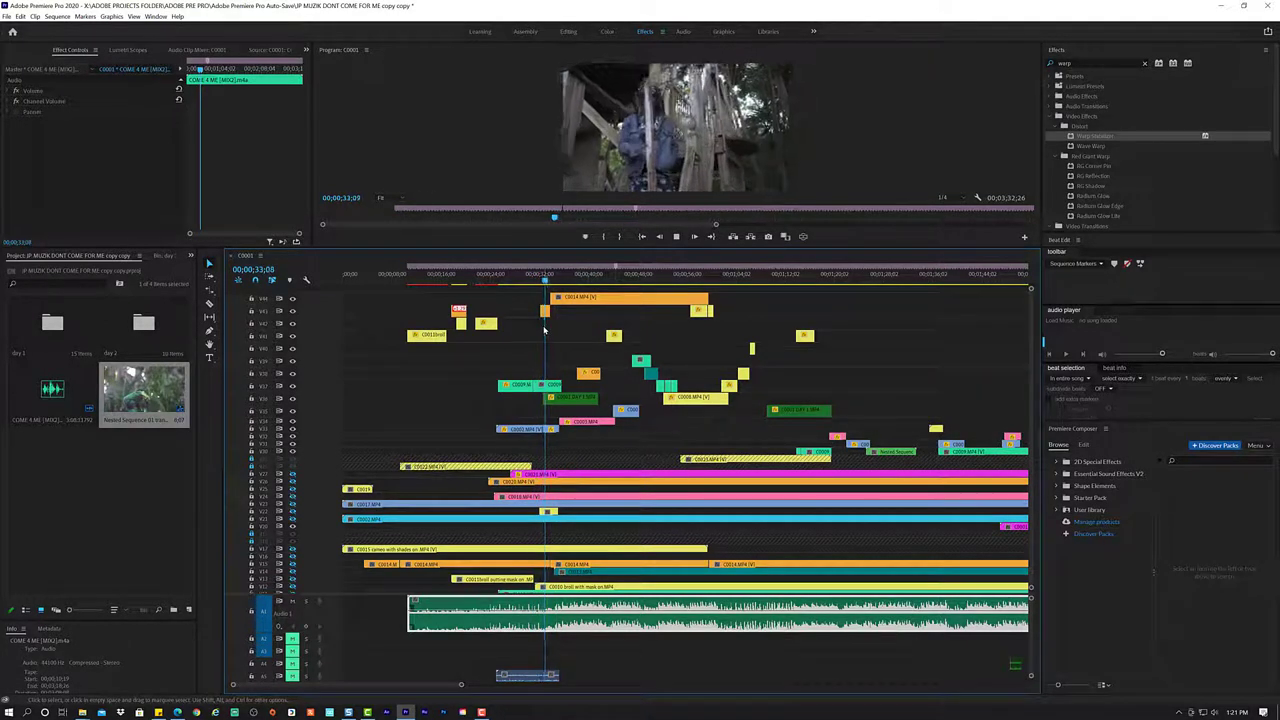
click(544, 311)
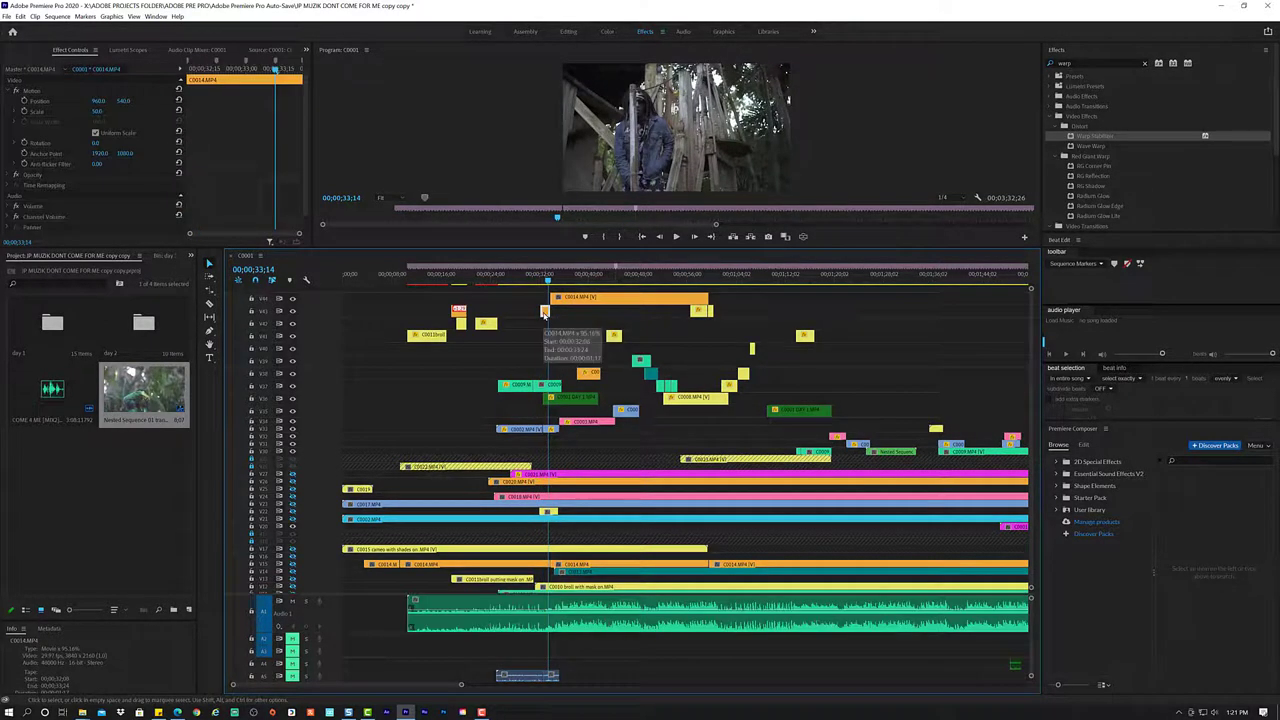
key(Delete)
- Trim the top C0014 clip's start later and set its Scale to 50
click(529, 282)
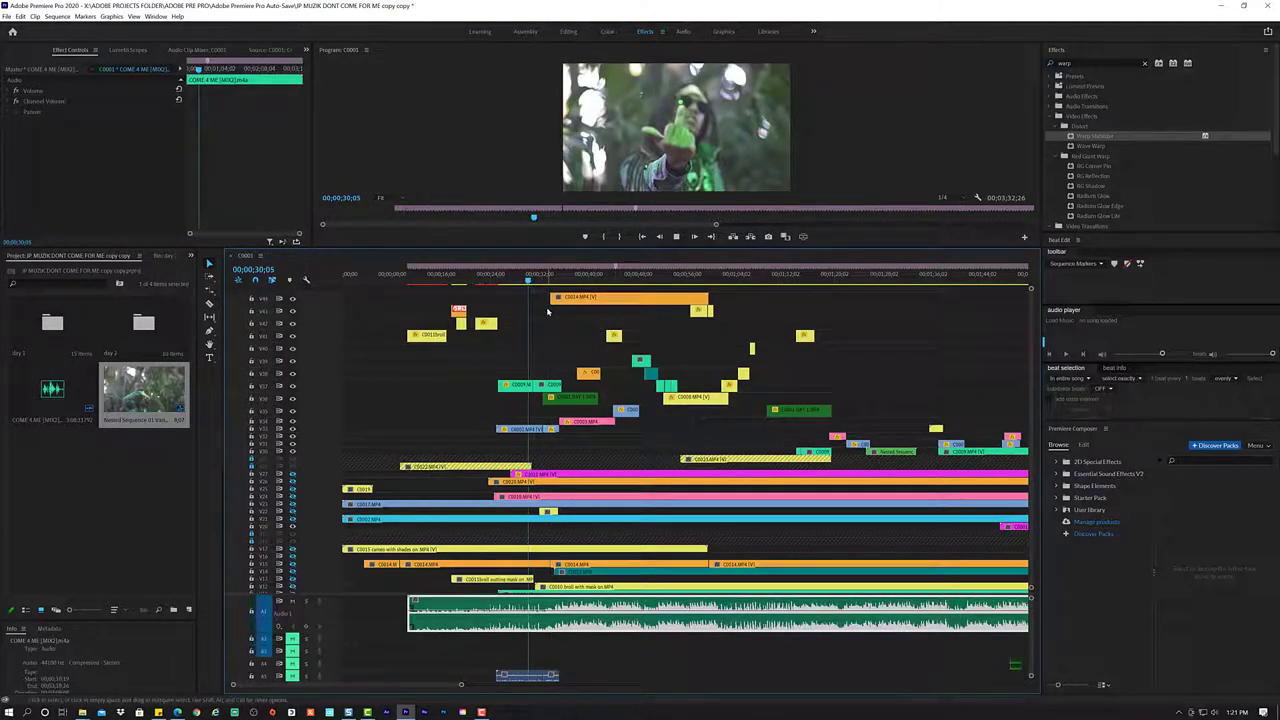
drag(551, 297, 574, 297)
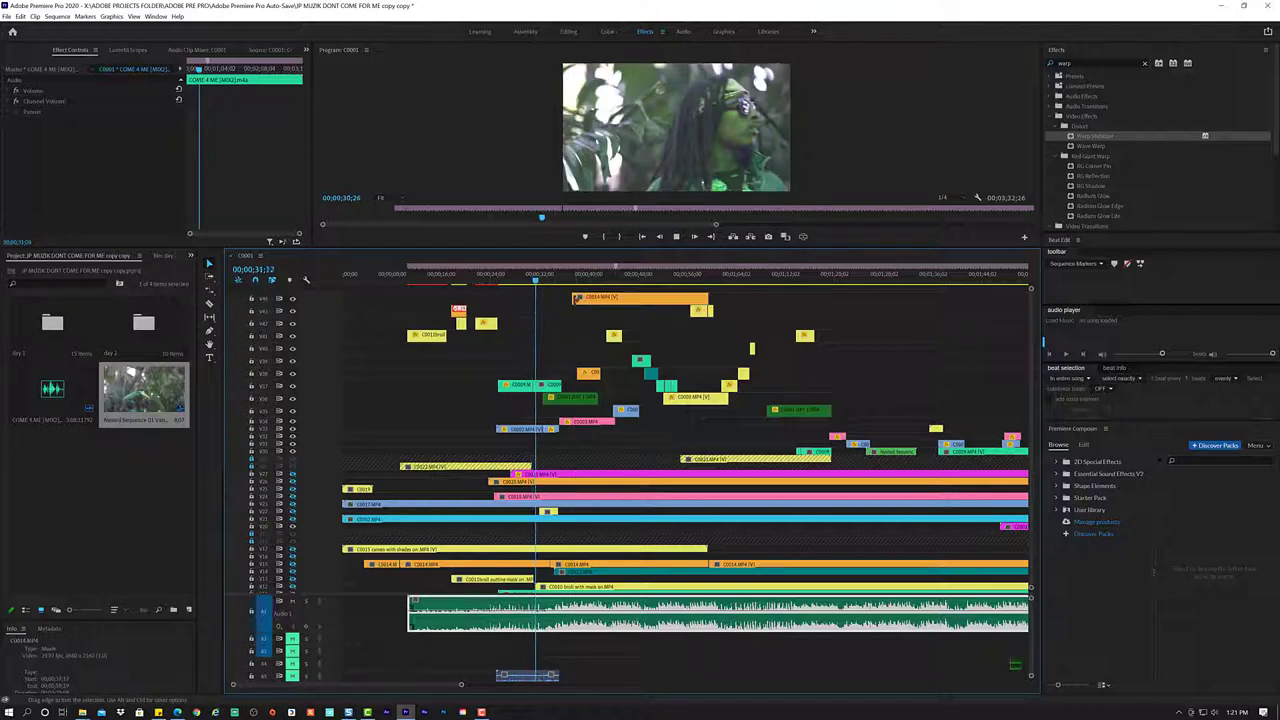
key(space)
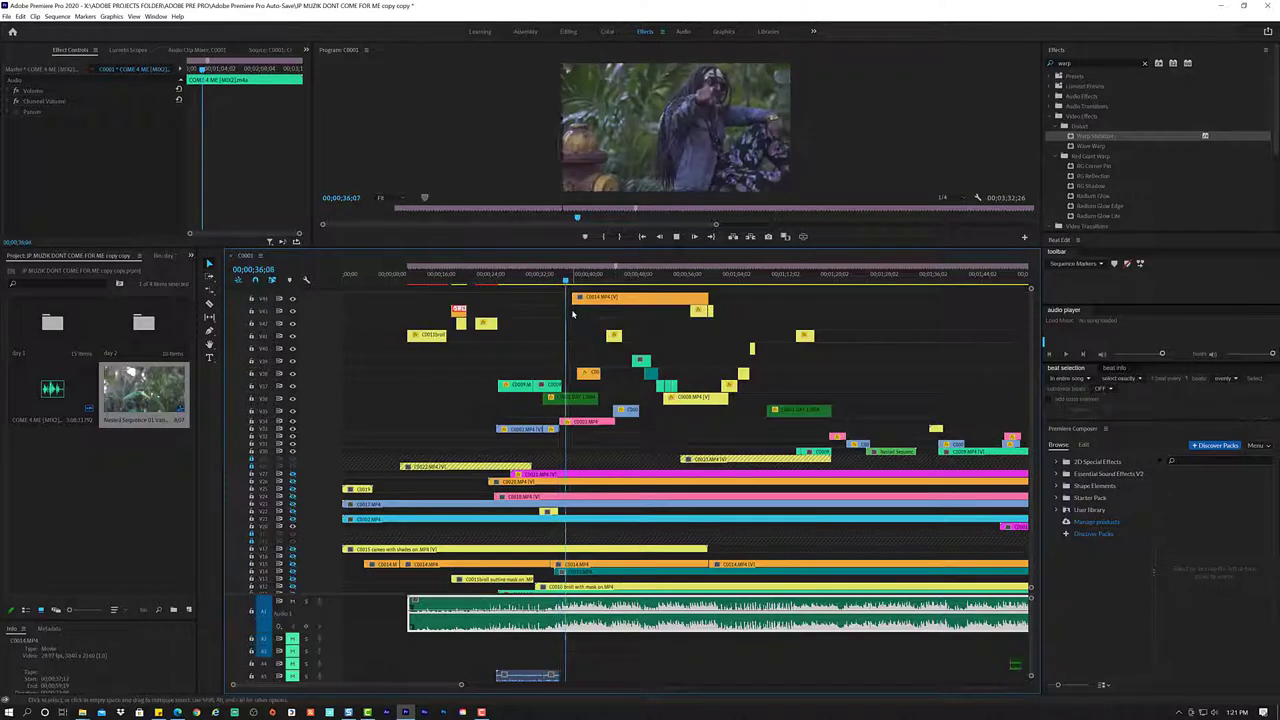
key(space)
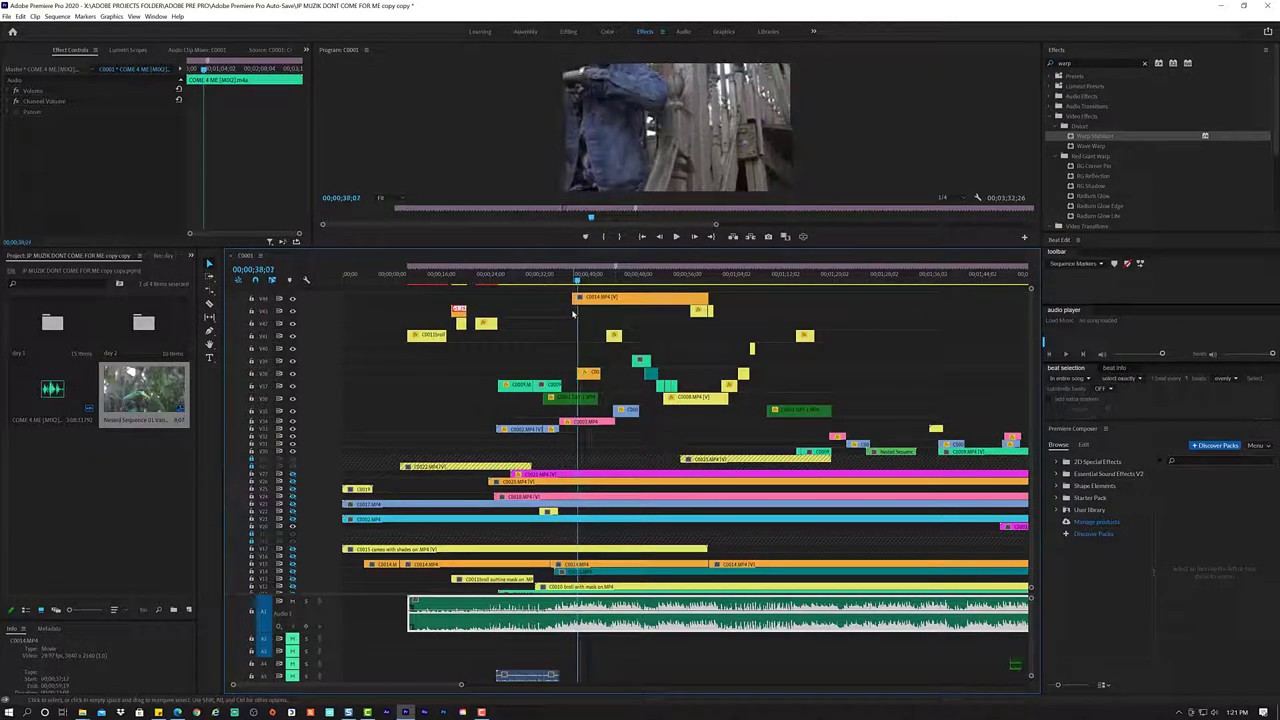
click(598, 300)
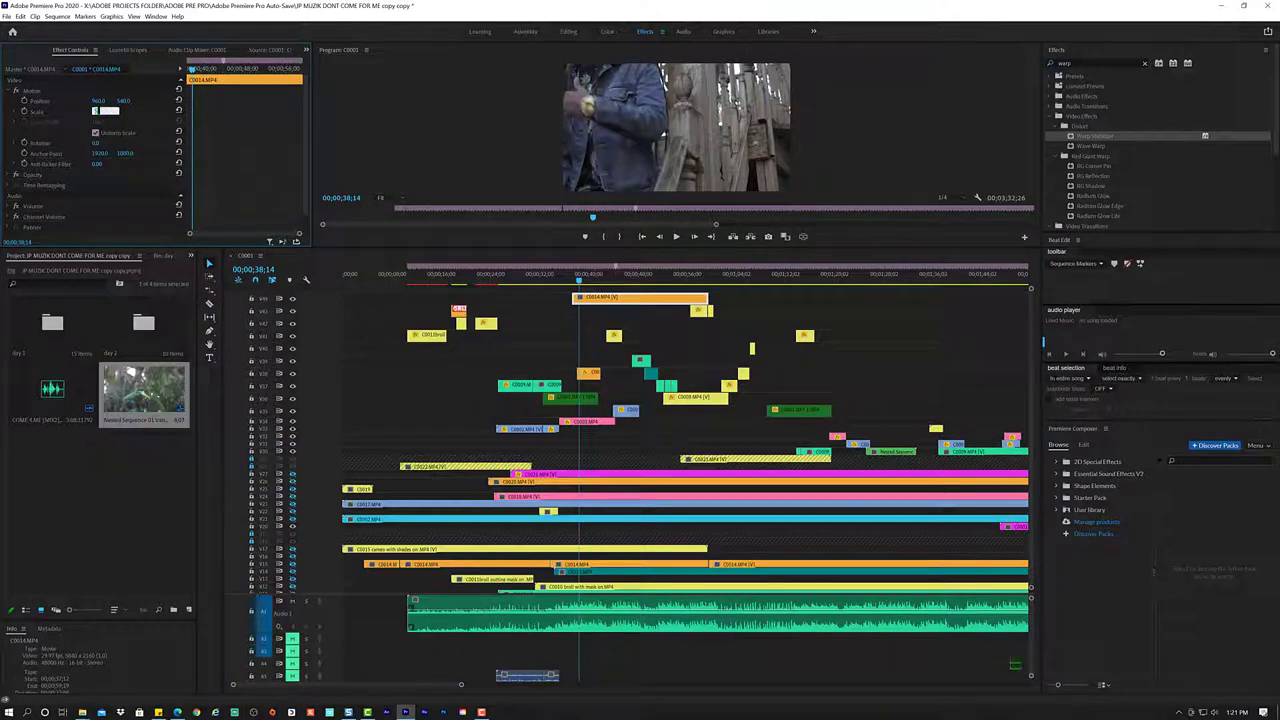
text(50)
key(Return)
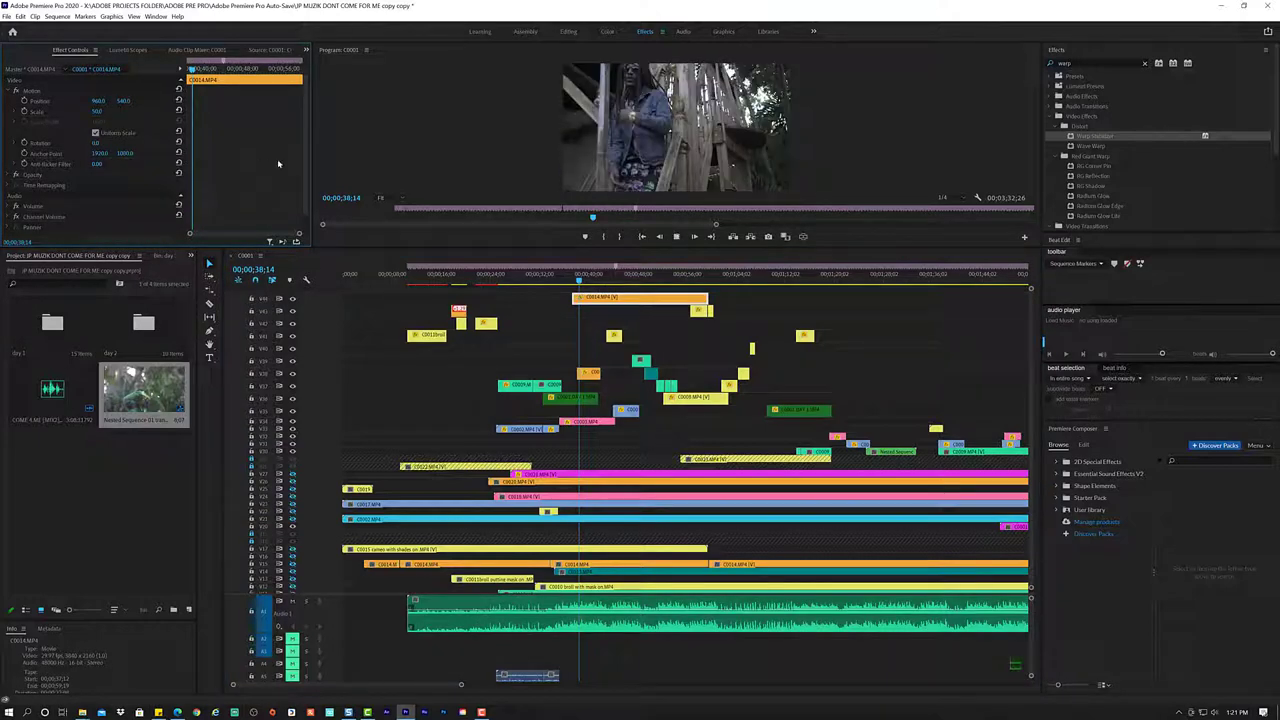
- Review the rescaled C0014 from 00;00;34;12 and trim its start further right
key(space)
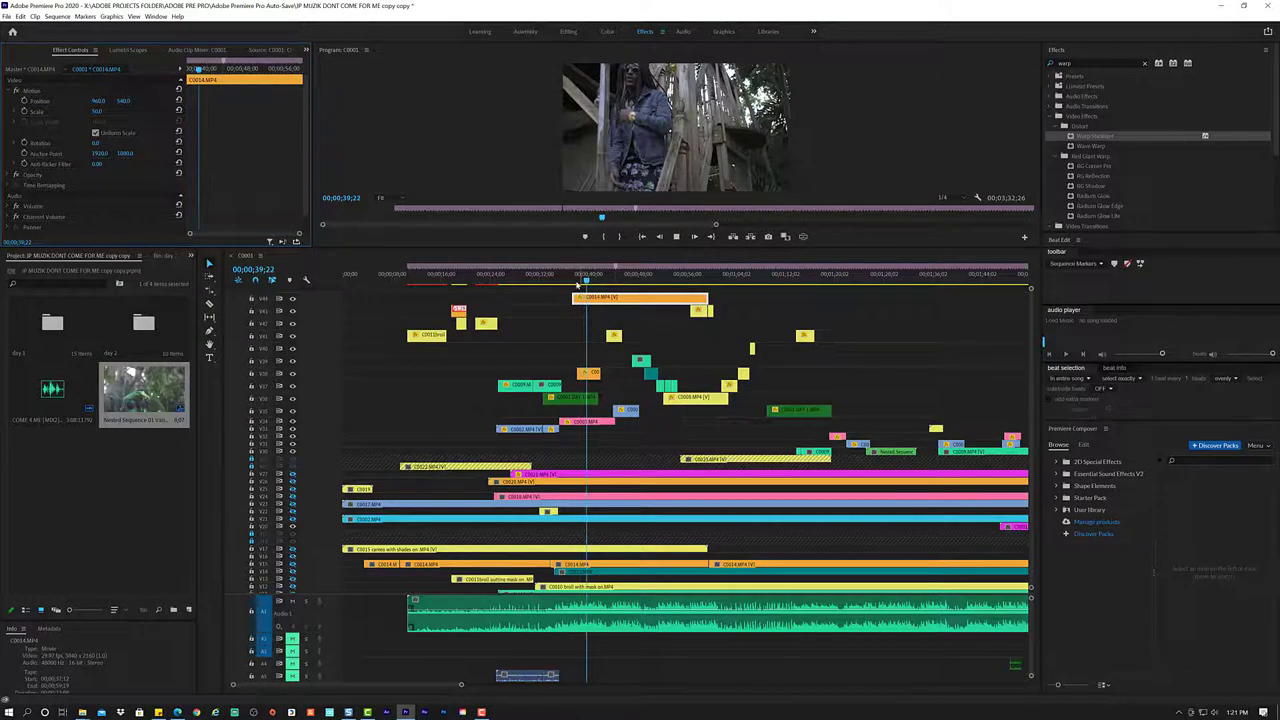
click(555, 283)
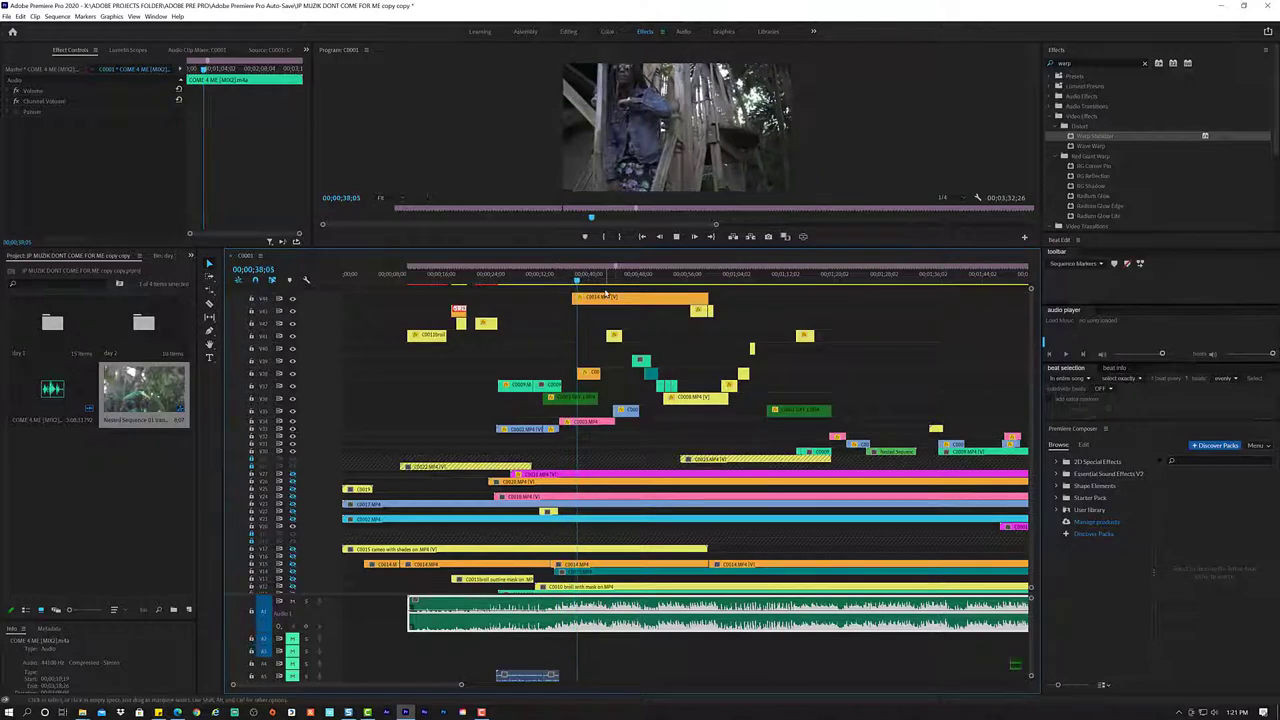
key(space)
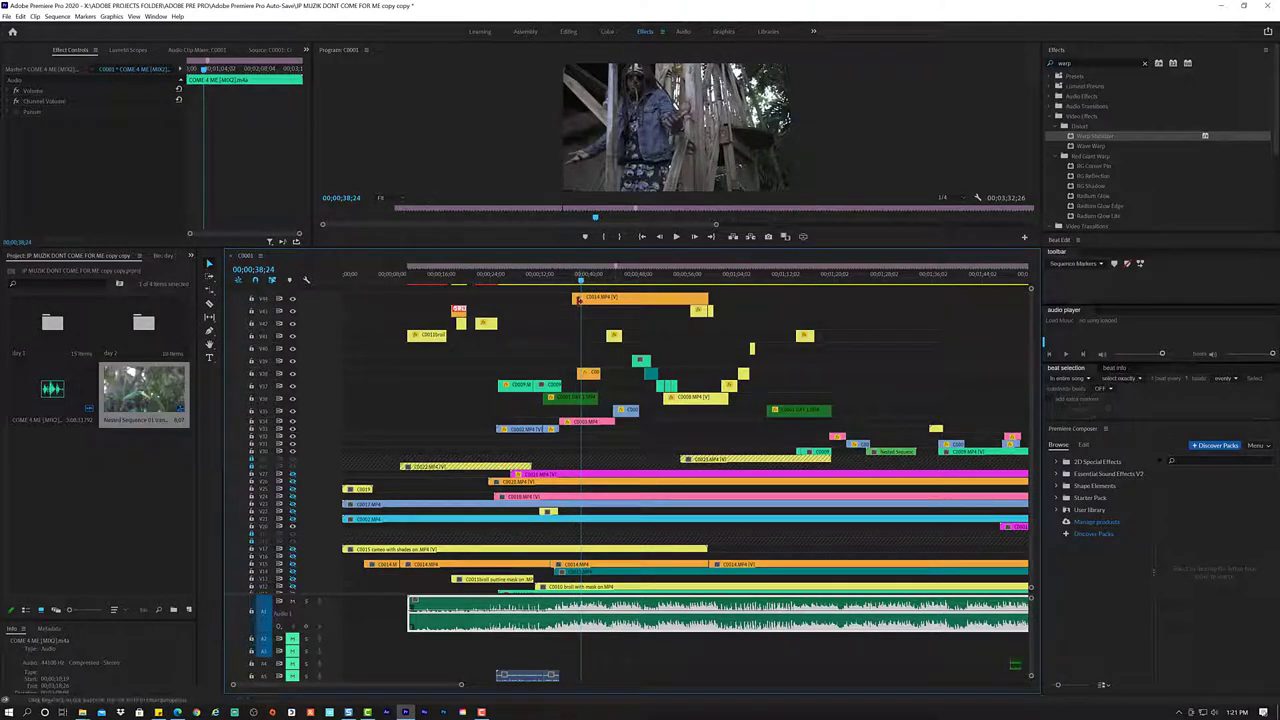
drag(578, 300, 590, 300)
- Move the small orange clip up to a higher track and replay through 00;00;42;09
click(566, 282)
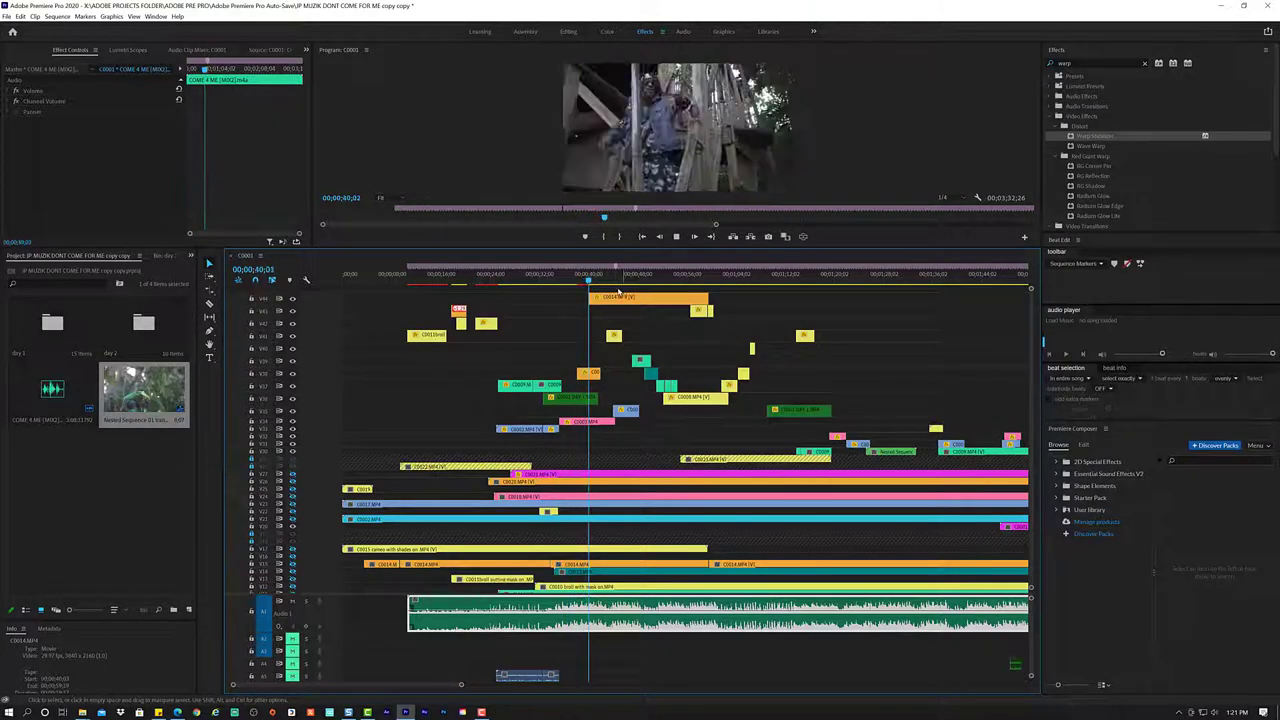
key(space)
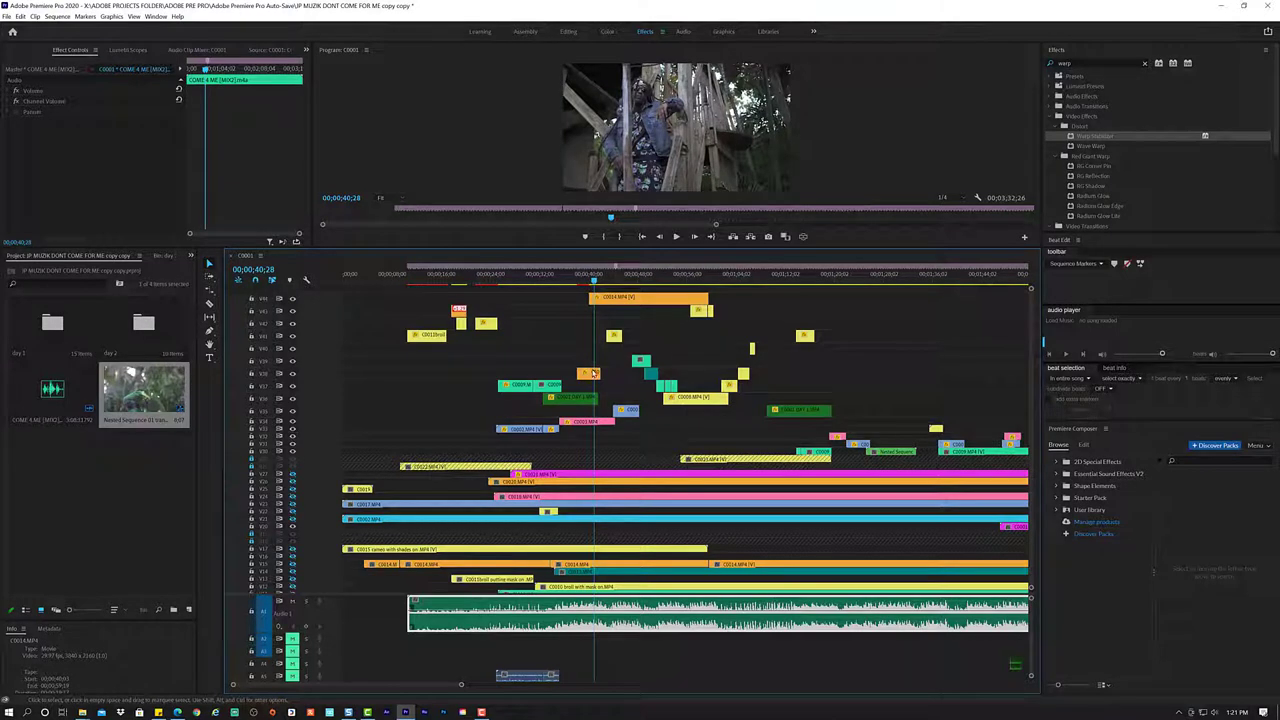
drag(590, 378, 487, 354)
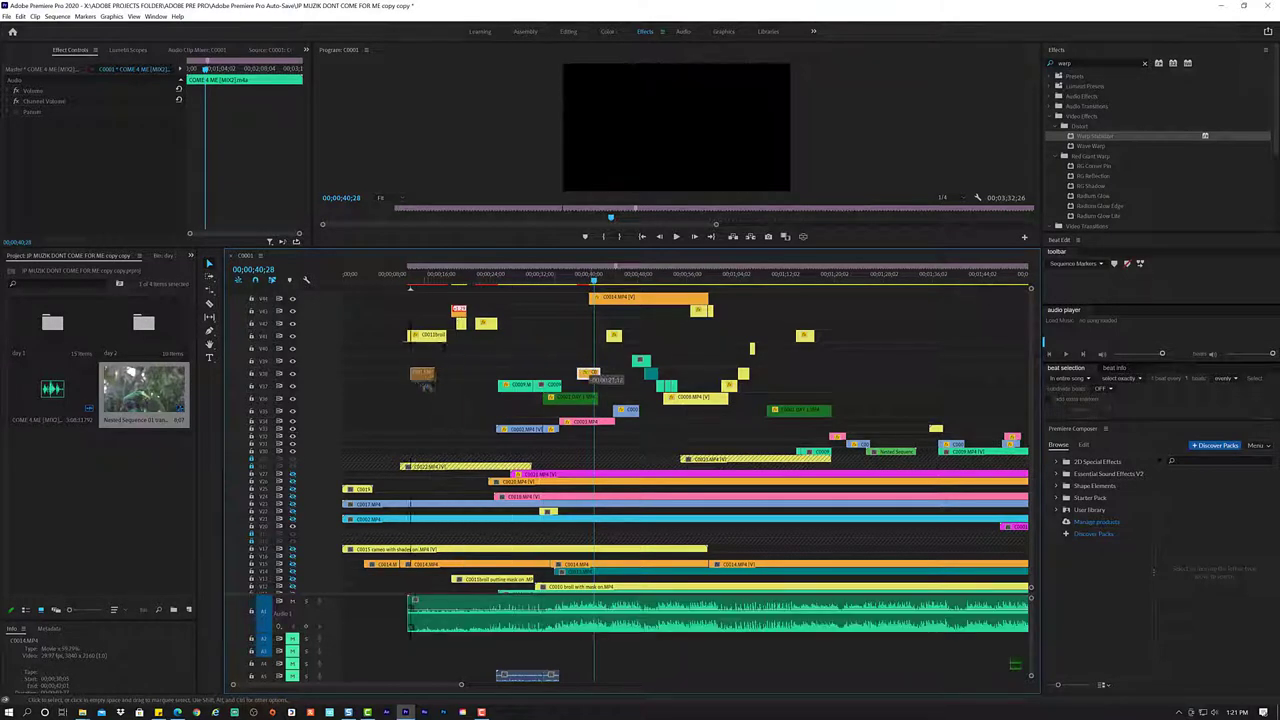
drag(426, 386, 777, 312)
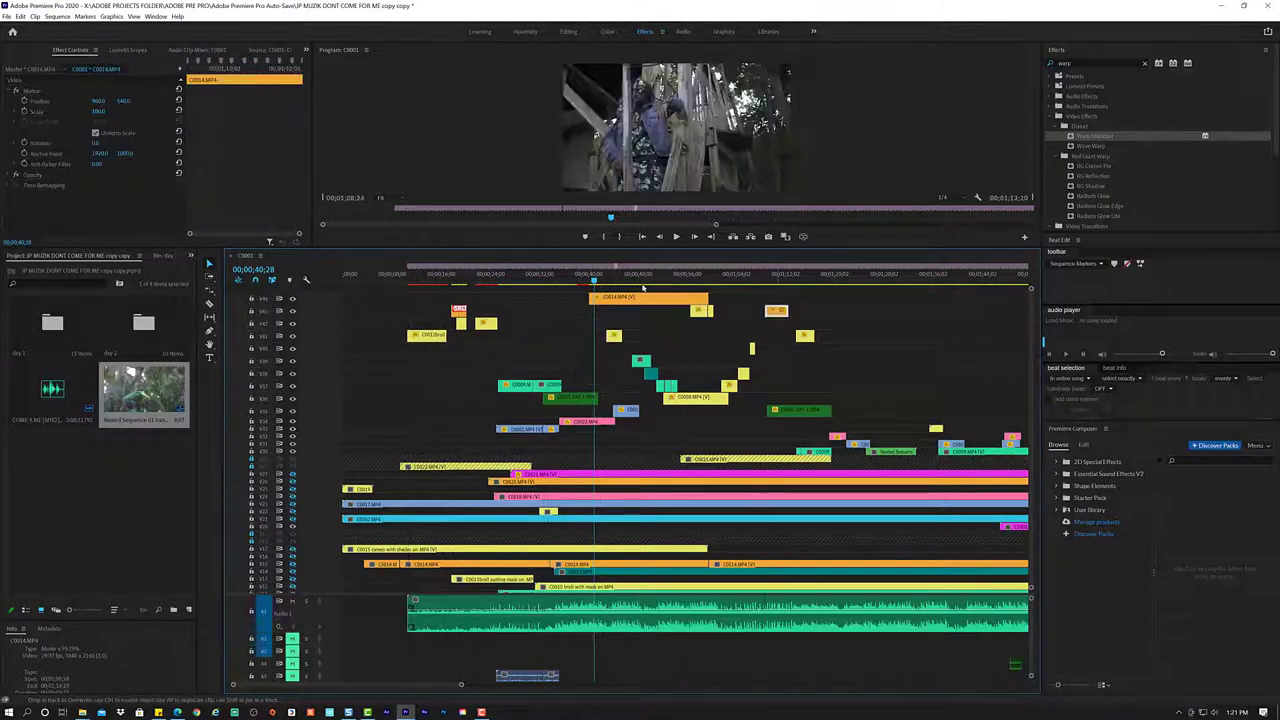
click(559, 281)
key(space)
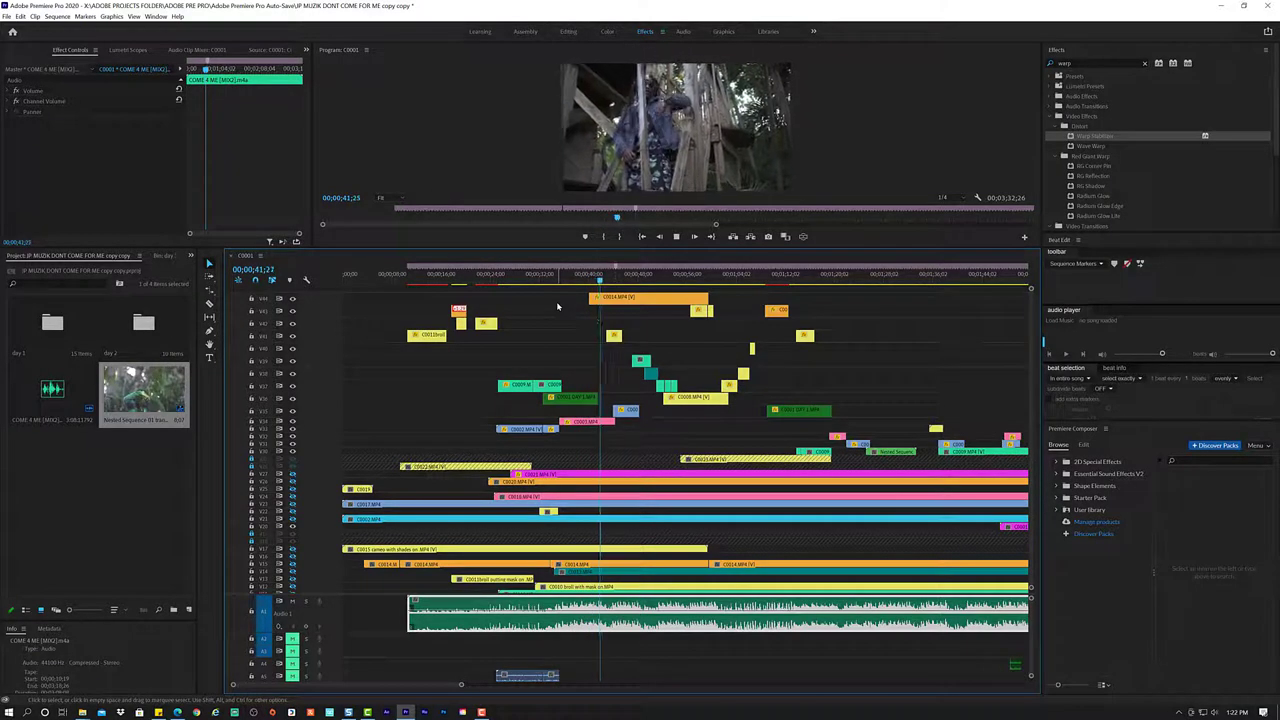
key(space)
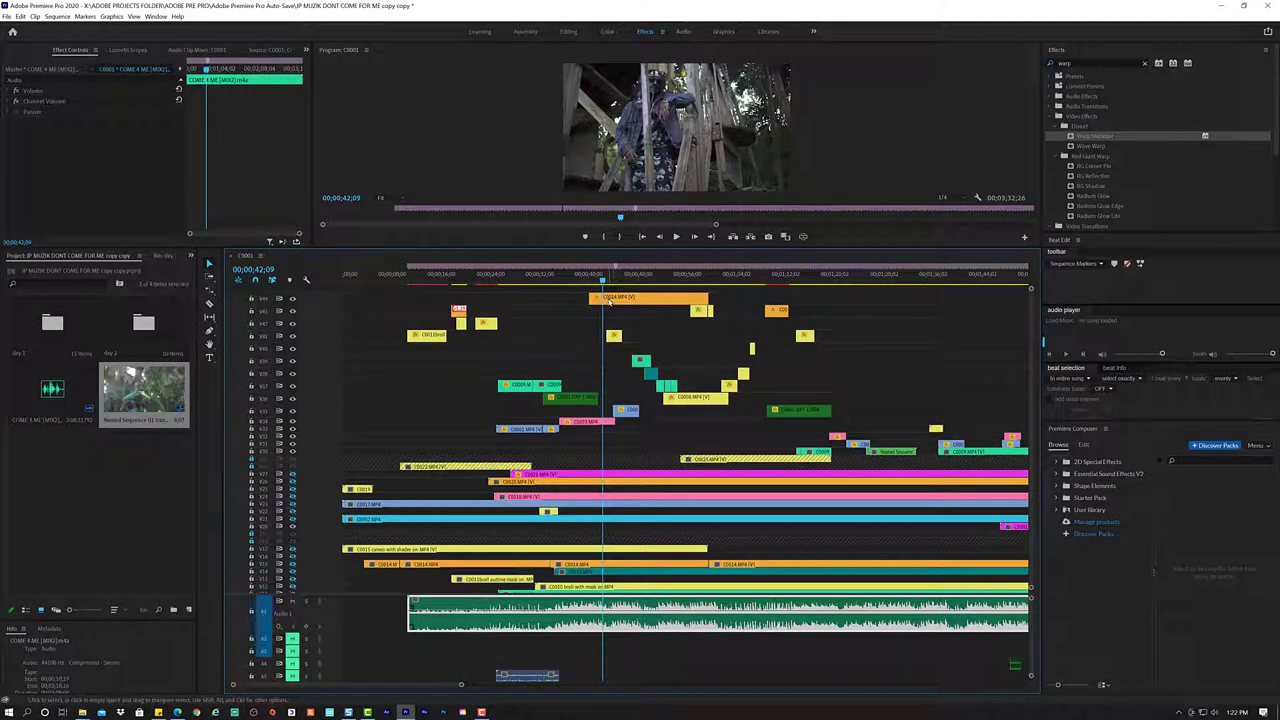
key(c)
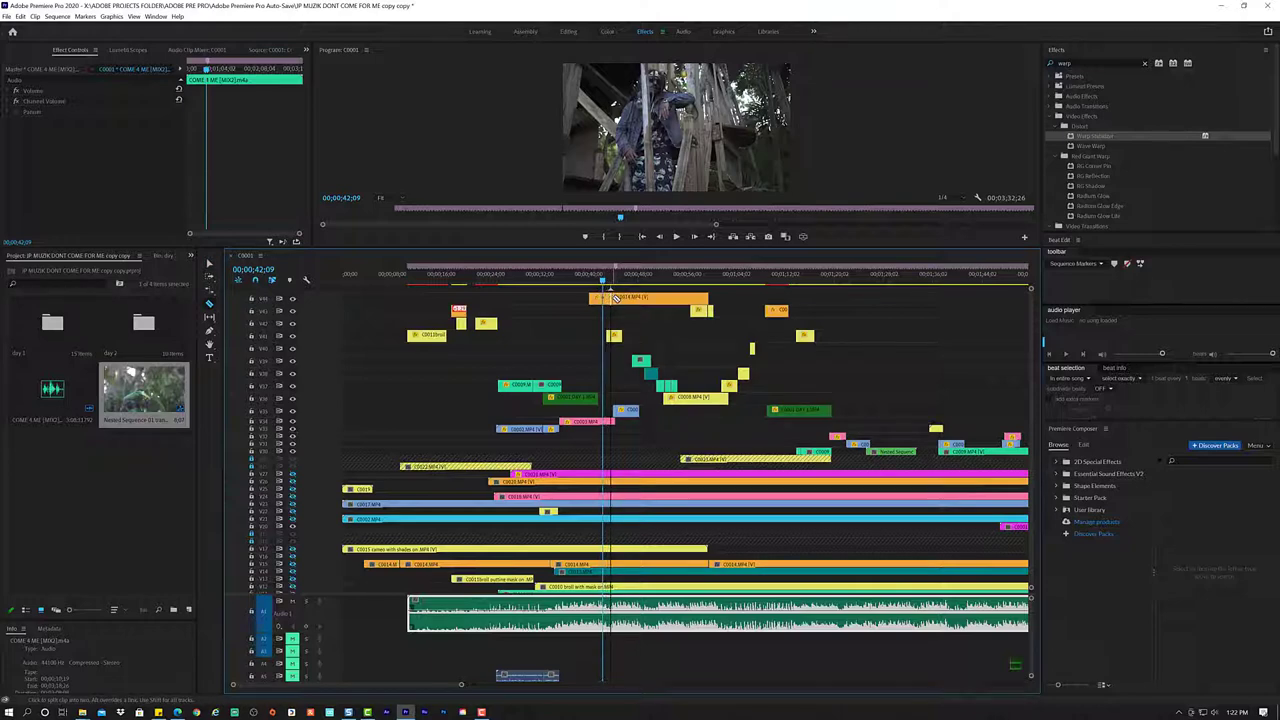
- Confirm the larger scale on the top C0014 clip and review the cut around 40;24
key(v)
click(615, 298)
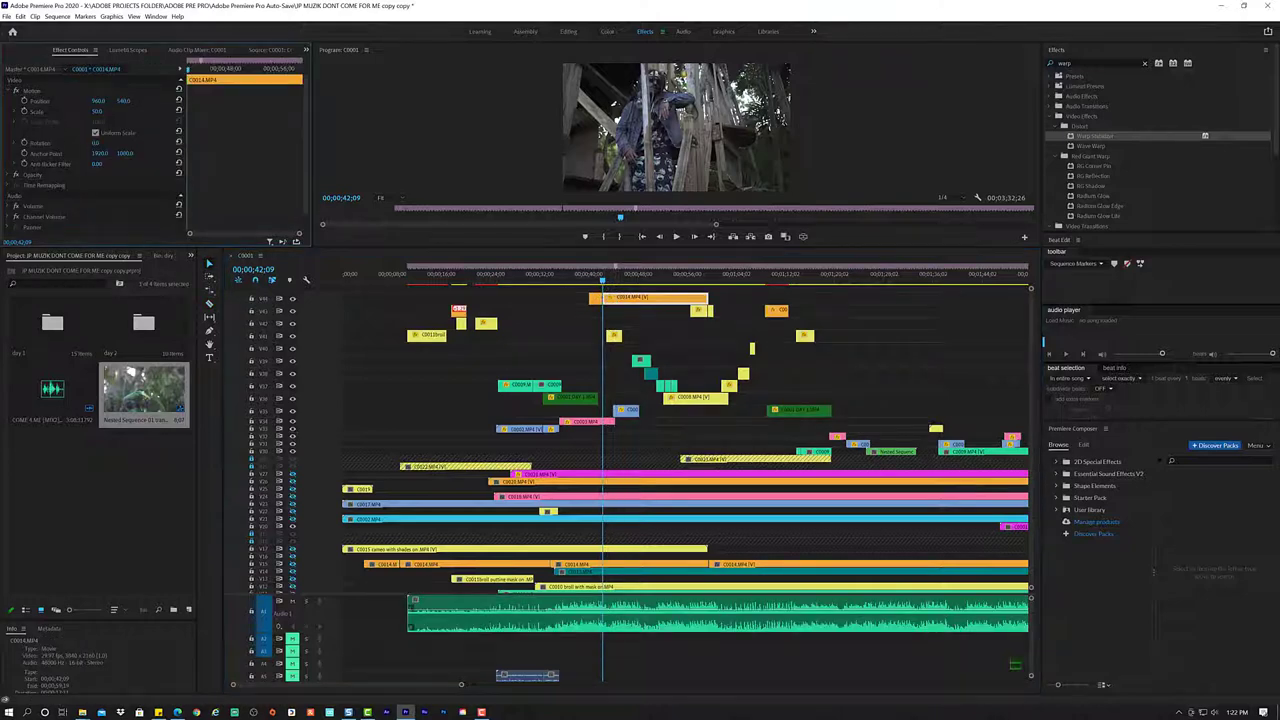
key(Return)
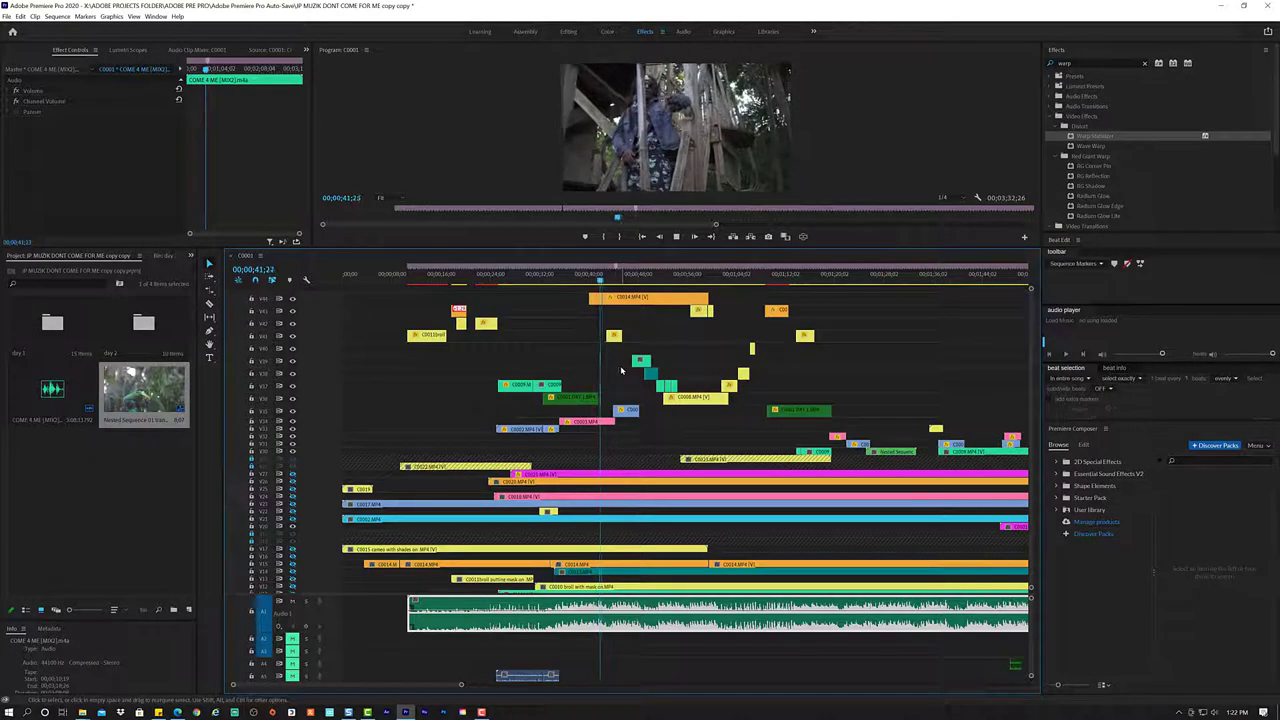
key(space)
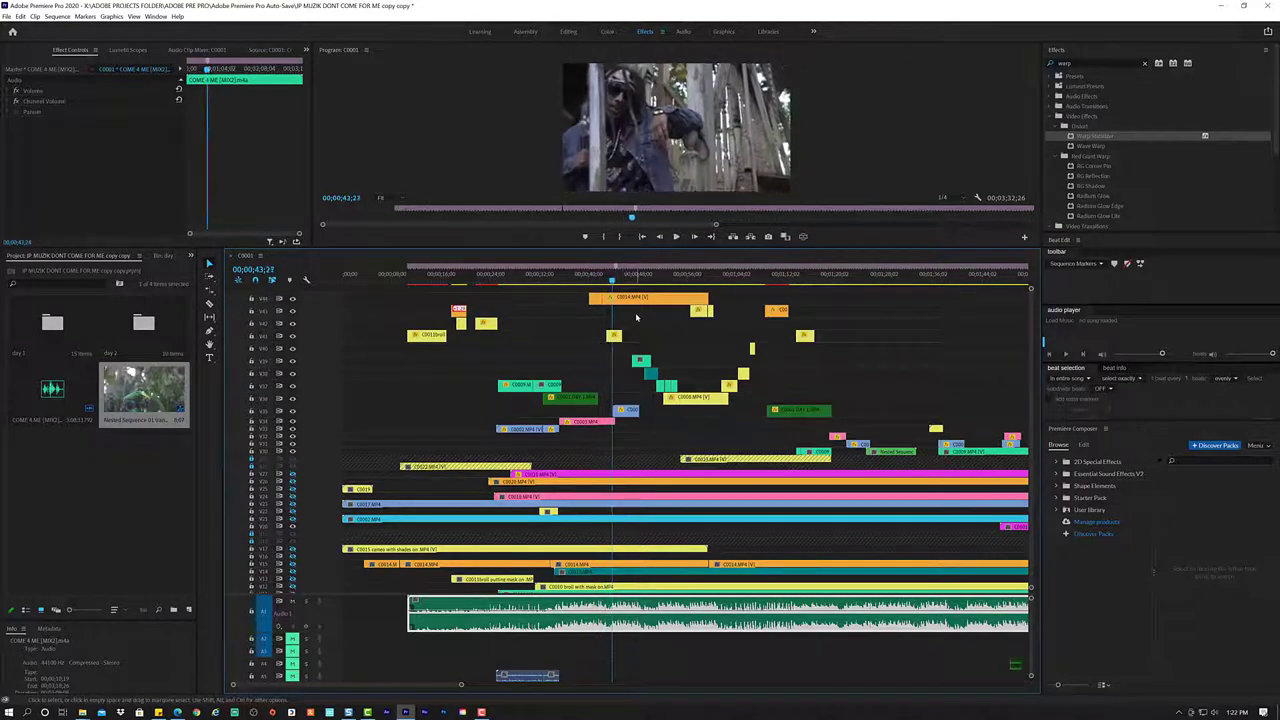
key(space)
click(596, 282)
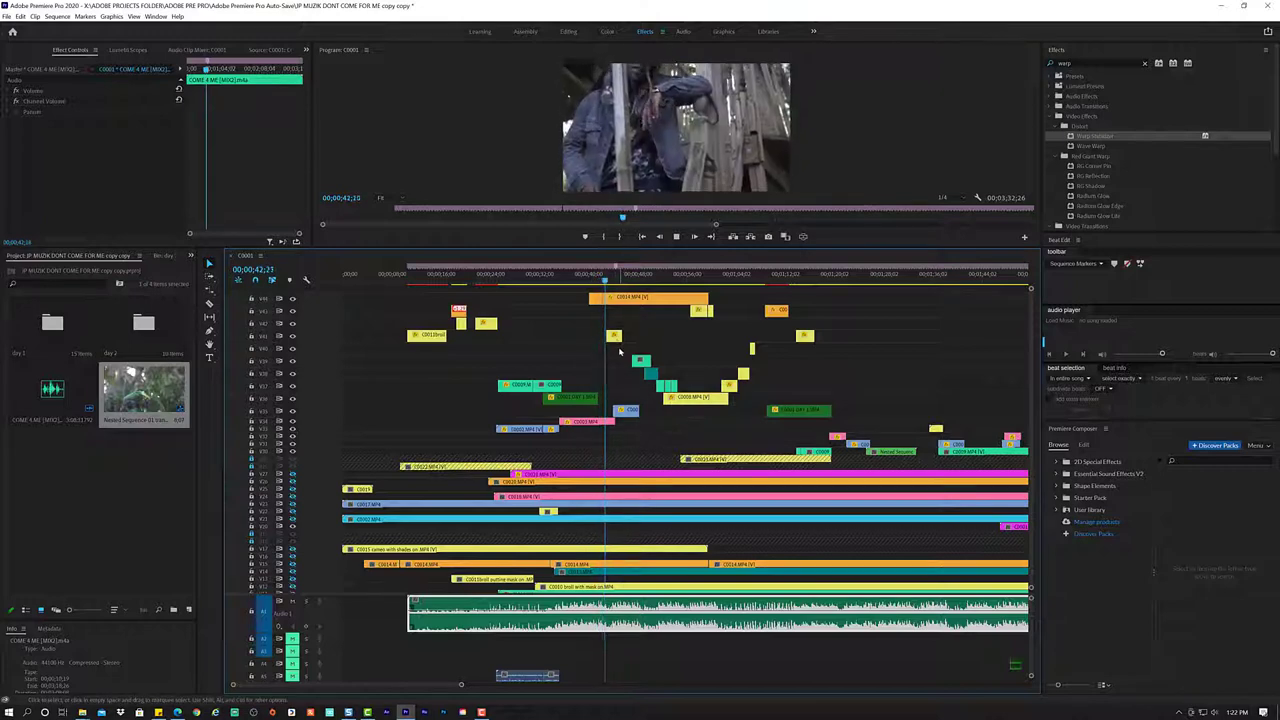
key(space)
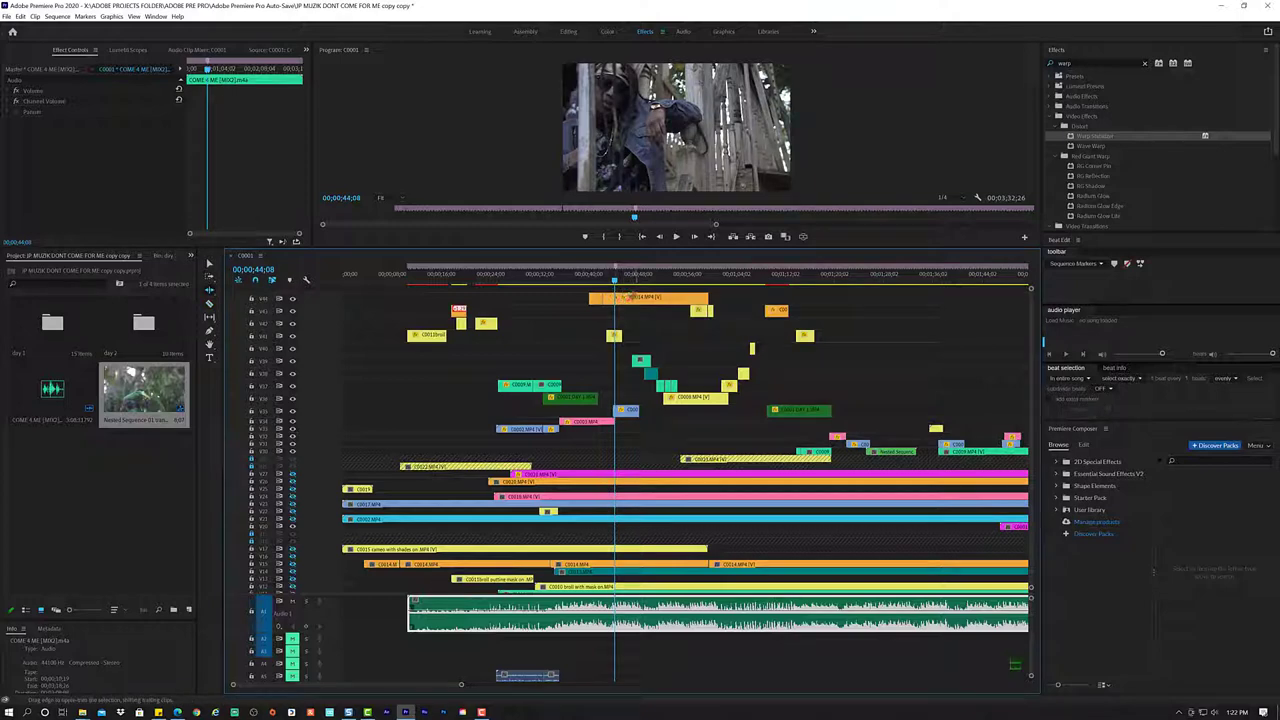
- Make the second C0014 piece start later and review the new gap from 38;29
drag(619, 298, 651, 298)
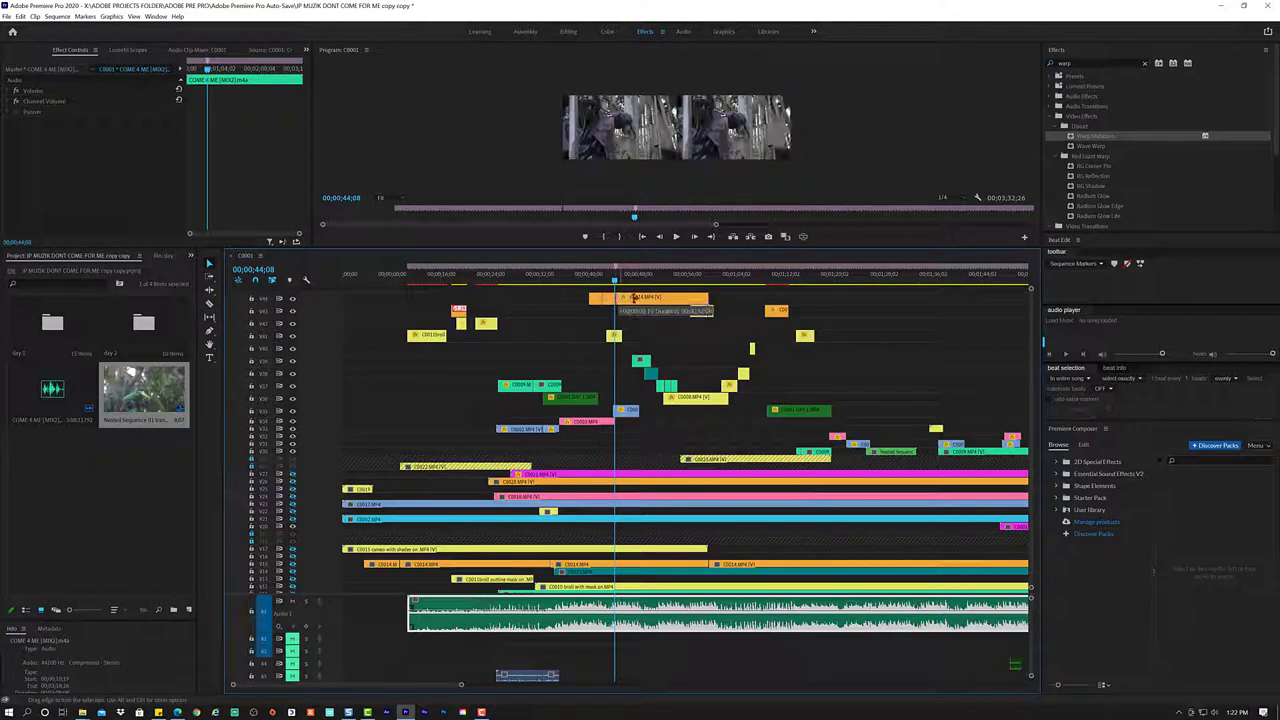
click(579, 279)
key(space)
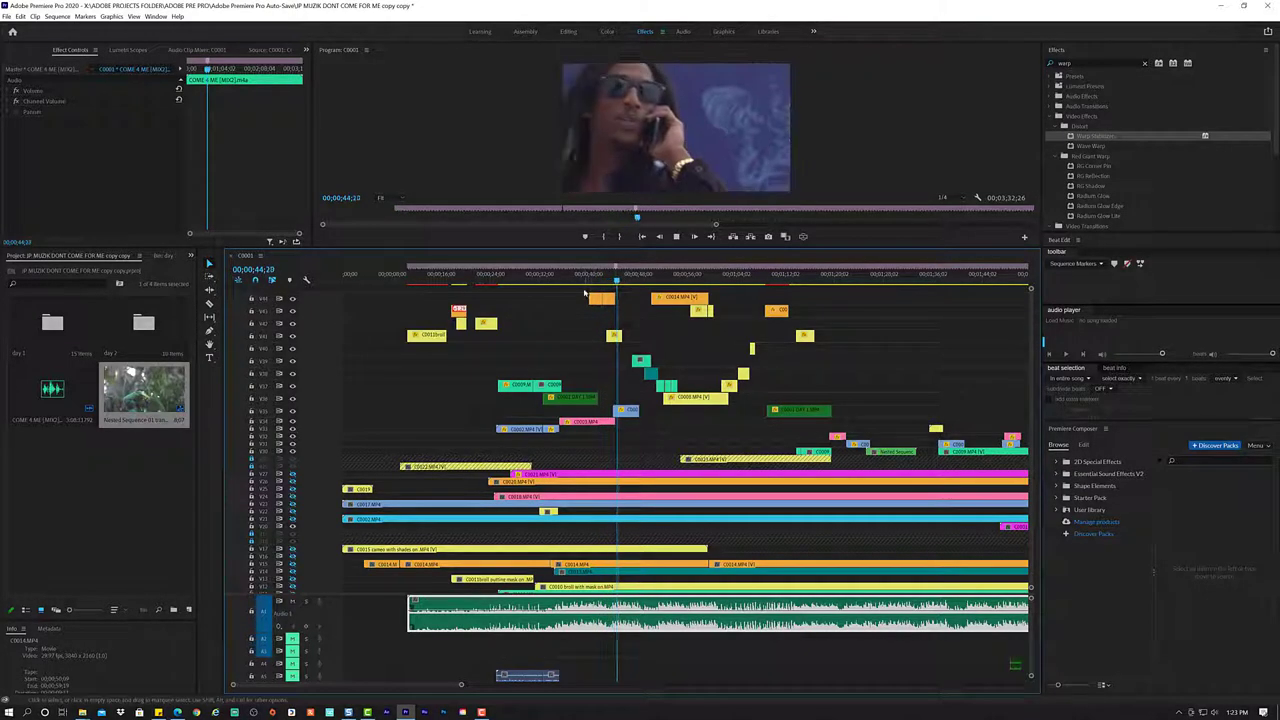
key(space)
- Select the short upper-track clip and replay the cut from 33;25 and 37;17
click(603, 298)
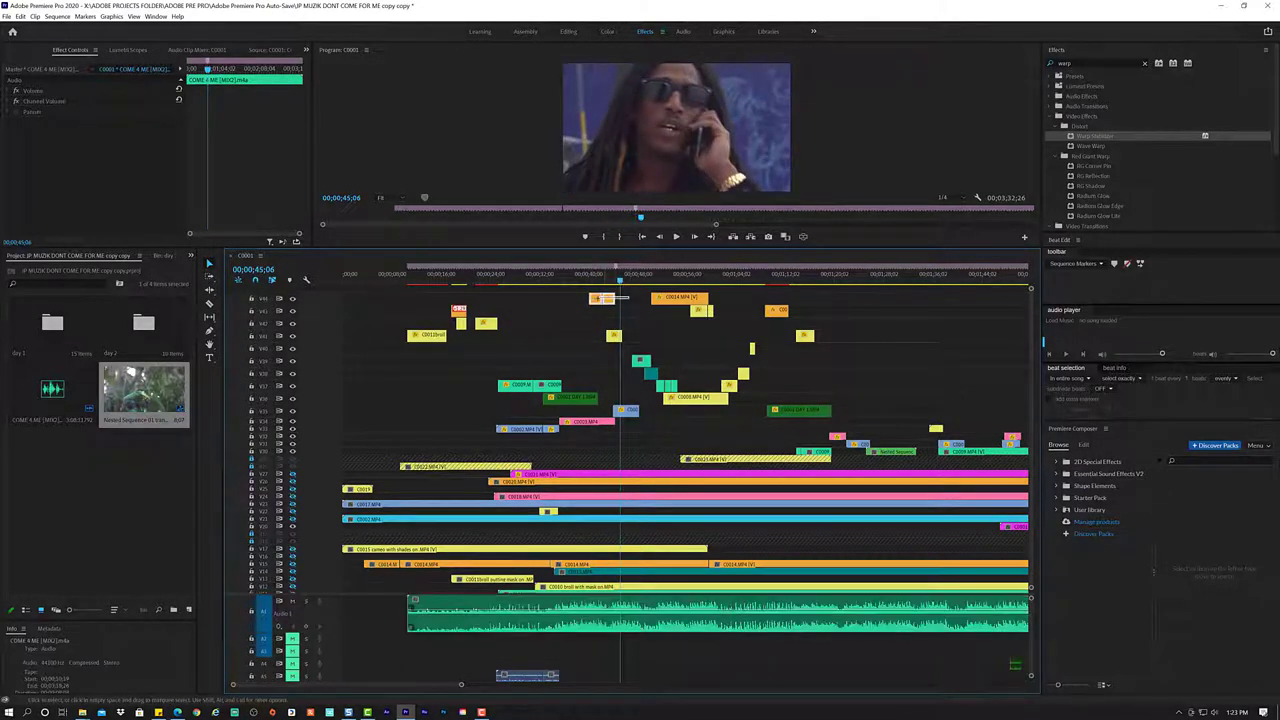
click(552, 284)
key(space)
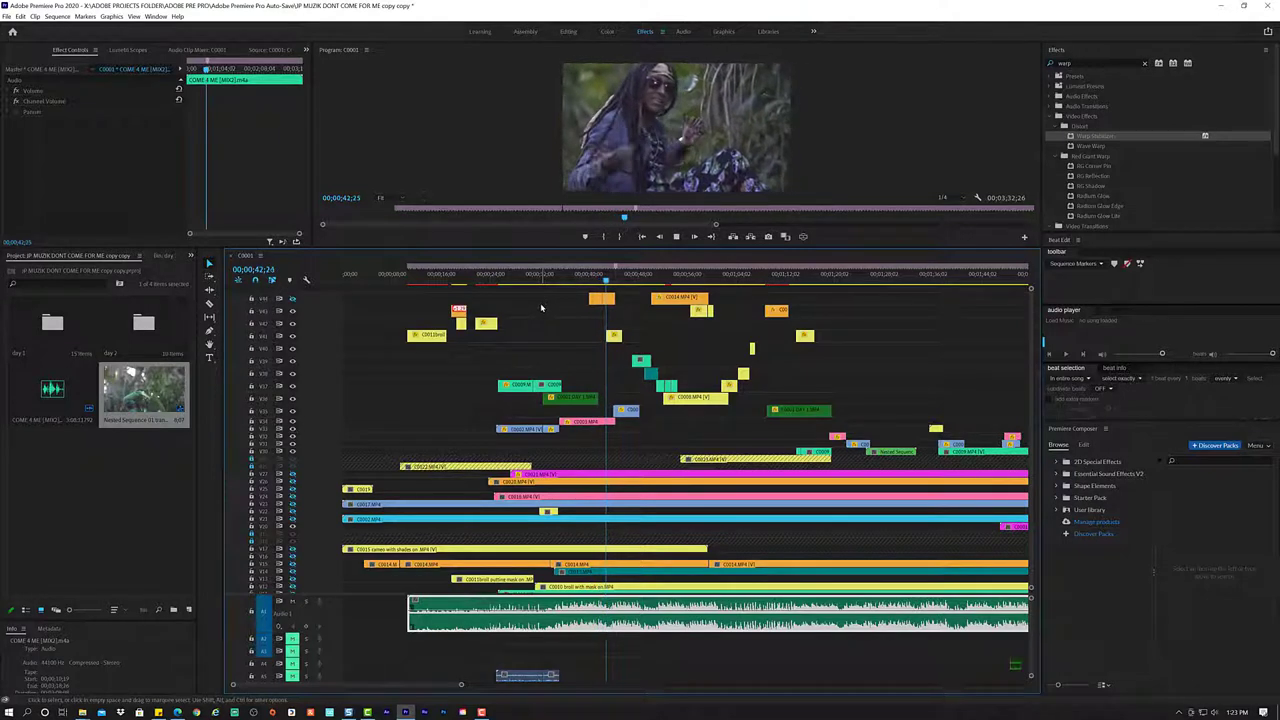
key(space)
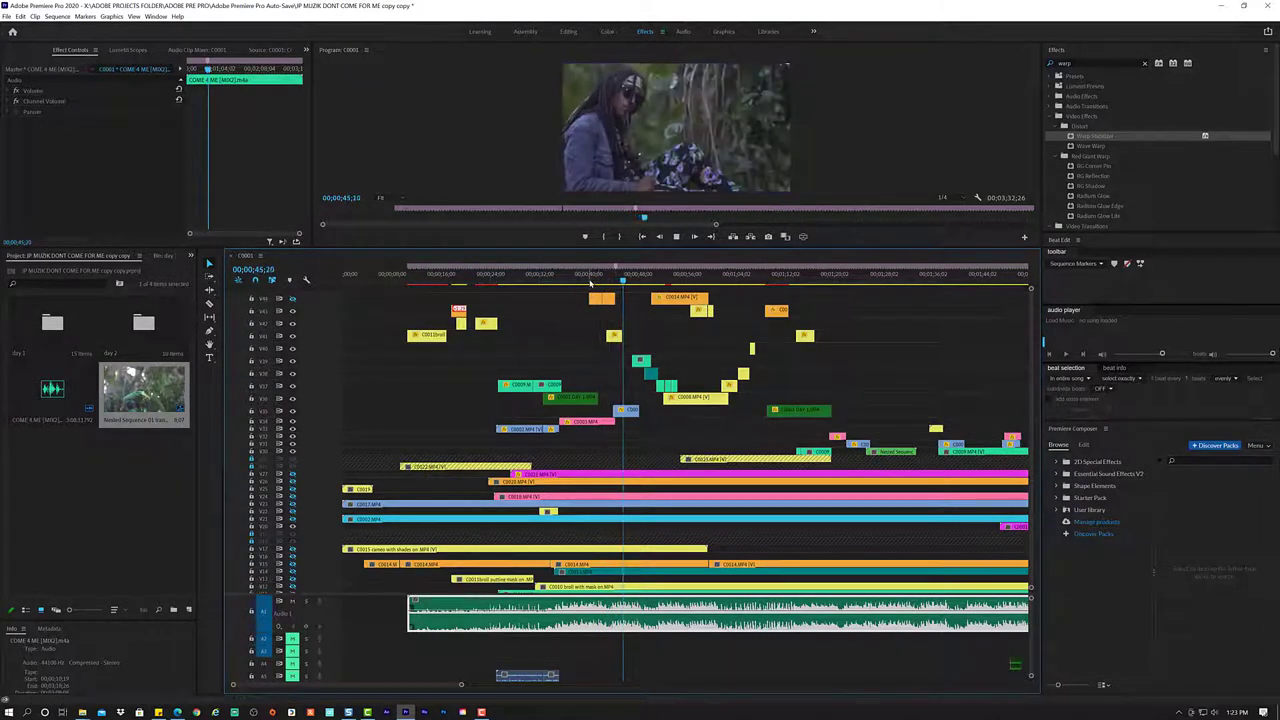
click(573, 276)
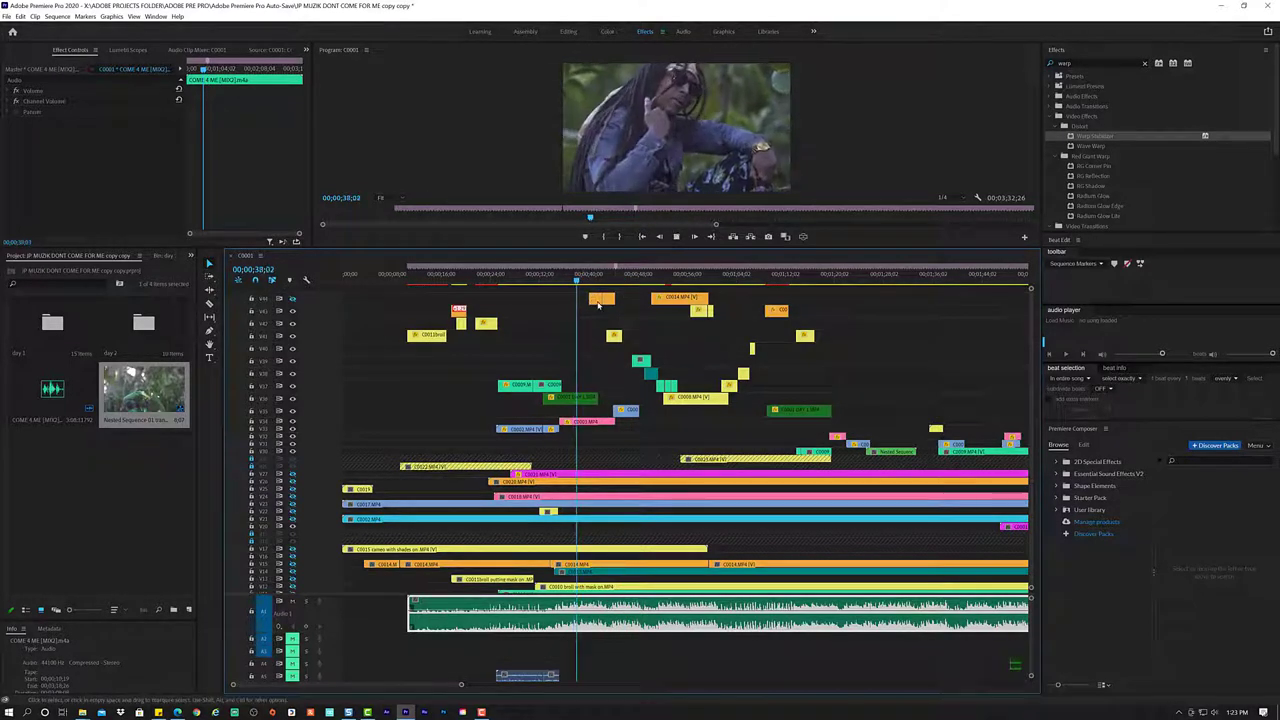
key(space)
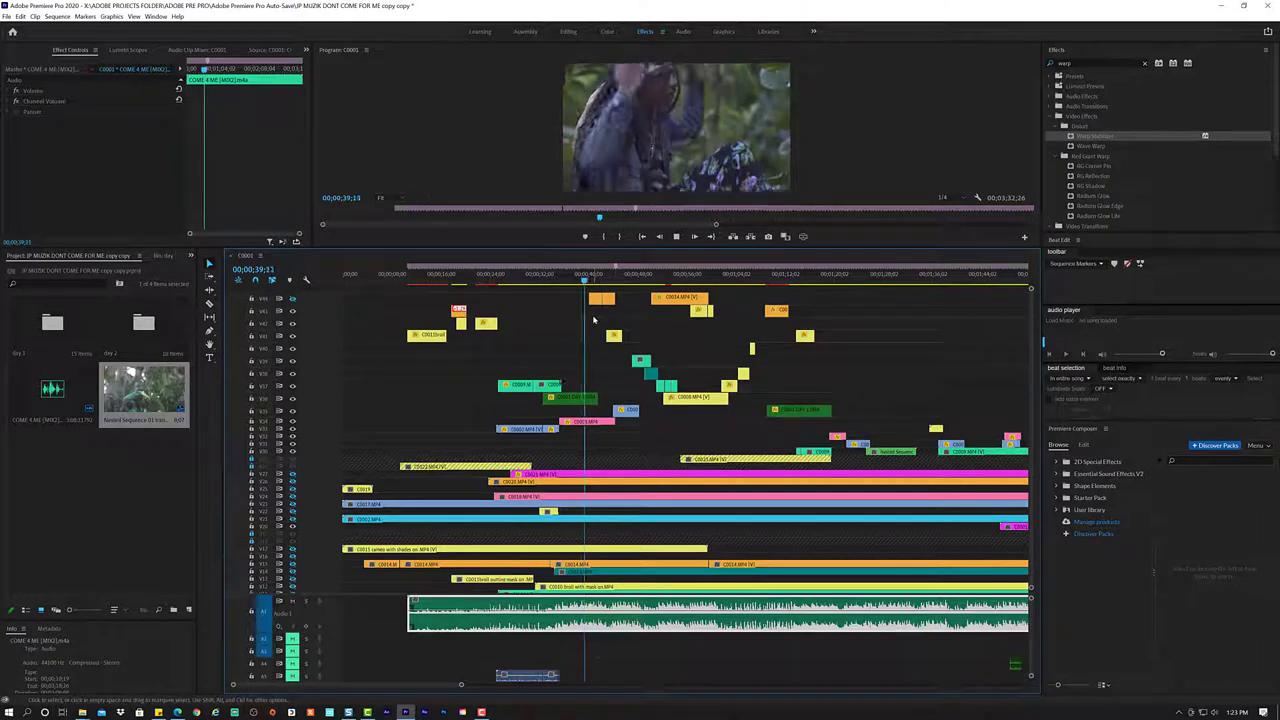
key(space)
- Zoom in around 40;00 and pull the first C0014 piece's end earlier, previewing from 40;01
key(equal)
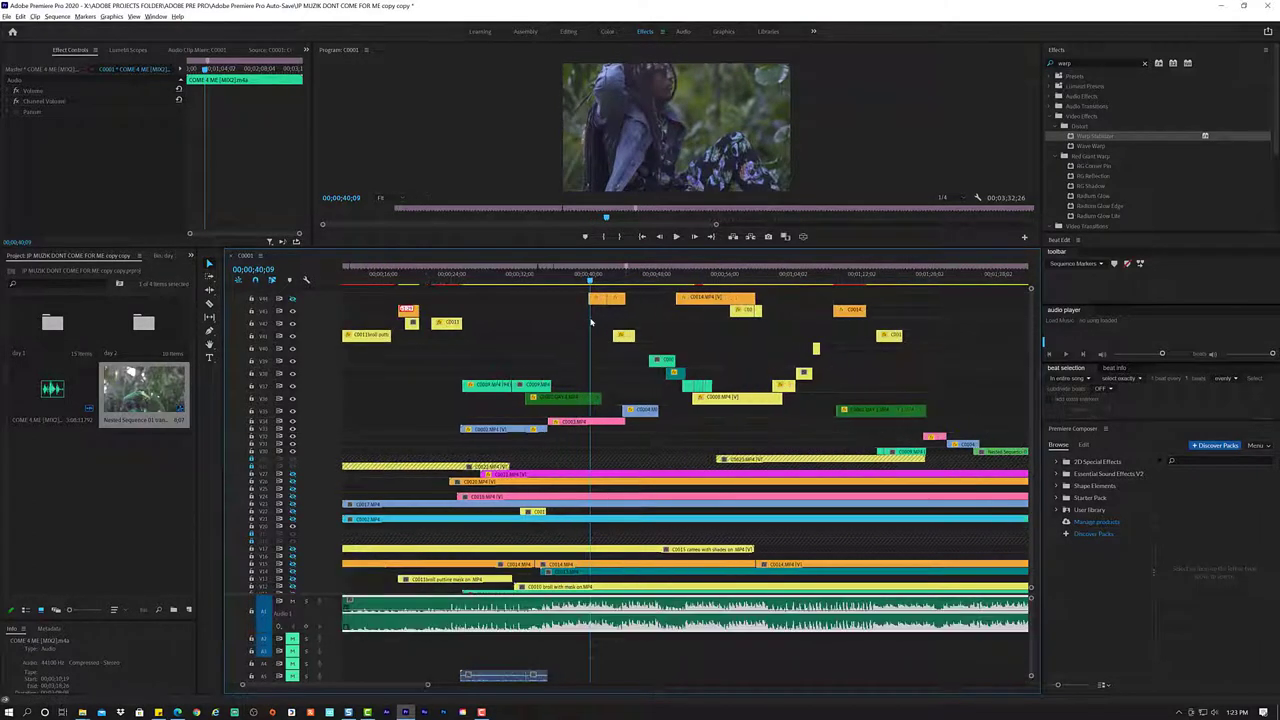
key(equal)
key(equal)
click(555, 277)
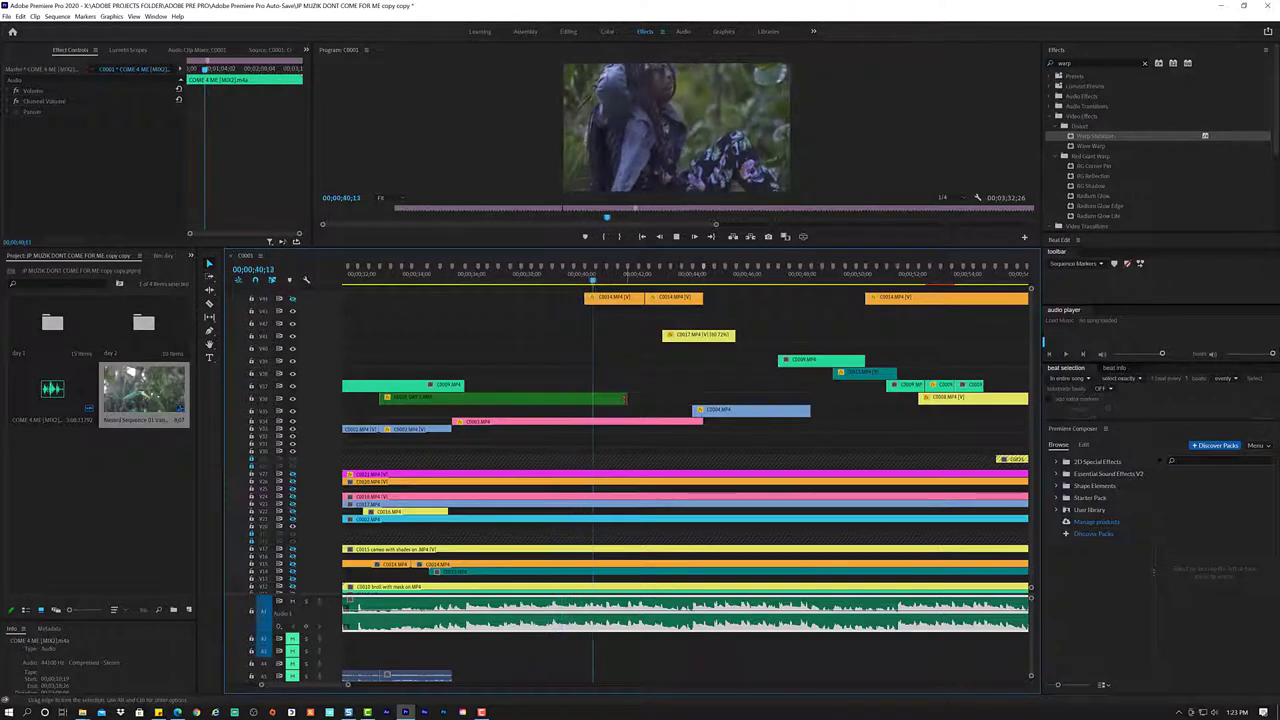
key(space)
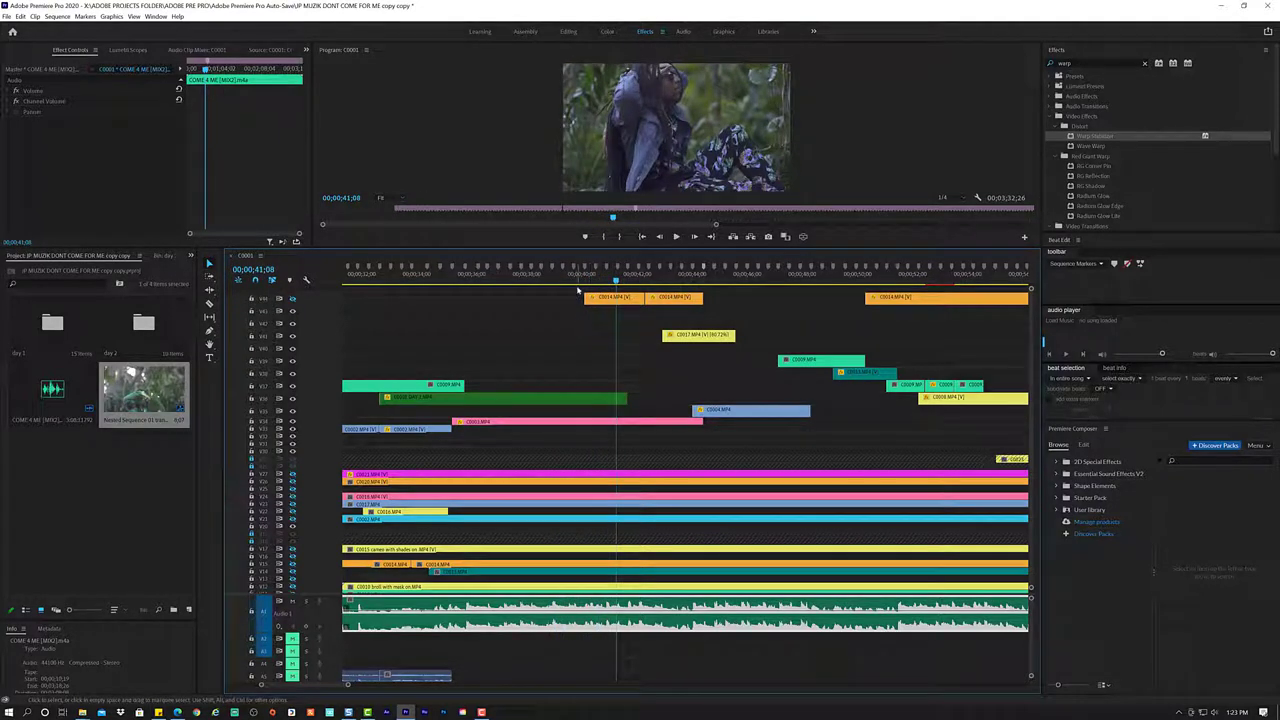
drag(577, 279, 583, 283)
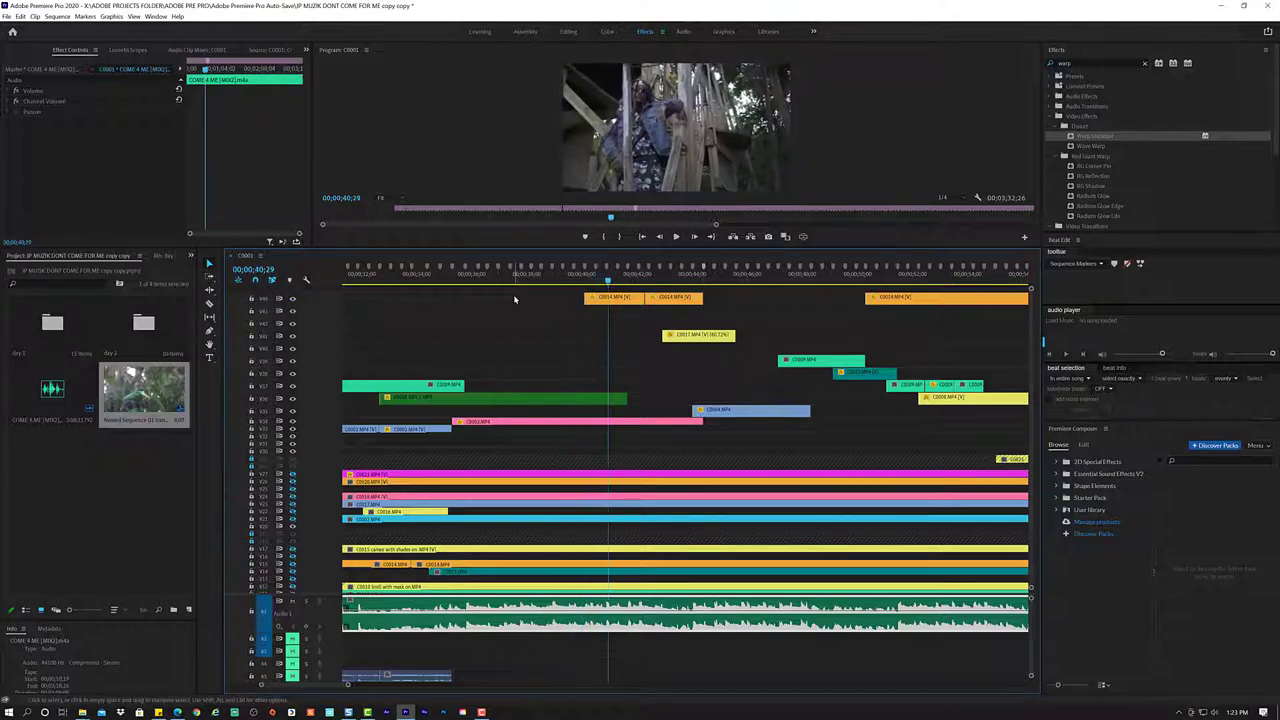
key(space)
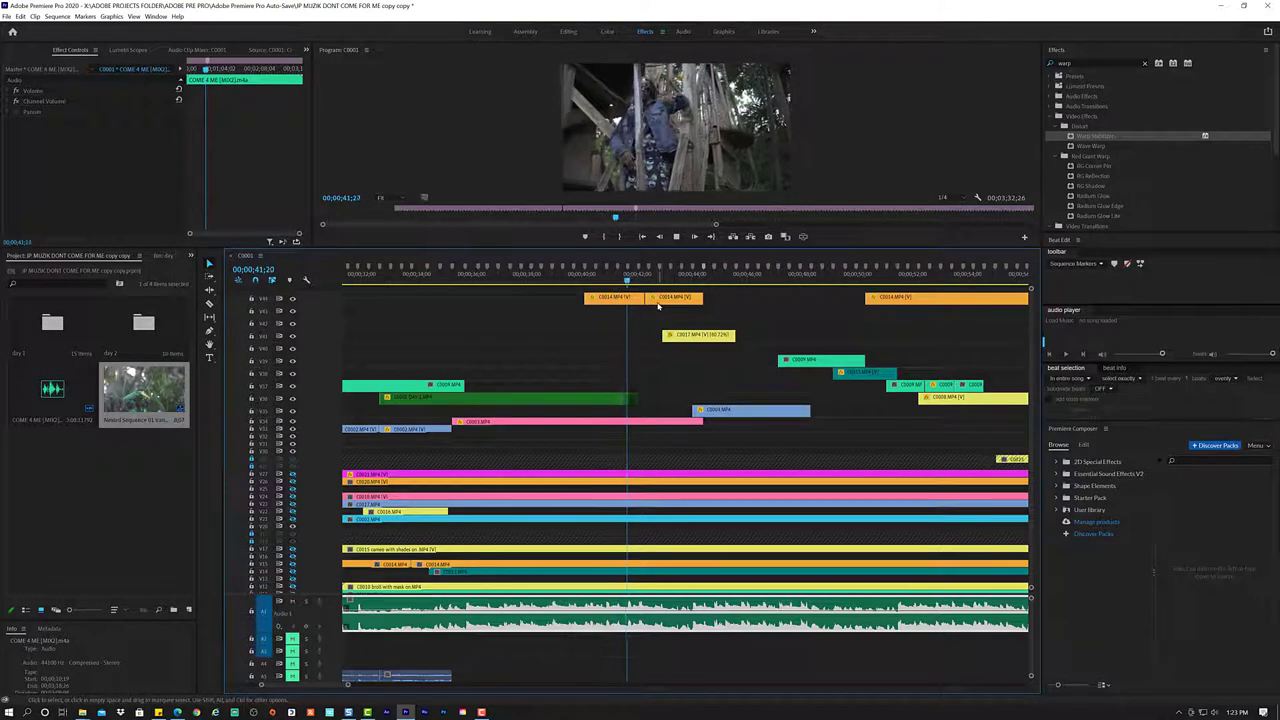
key(space)
drag(642, 300, 621, 299)
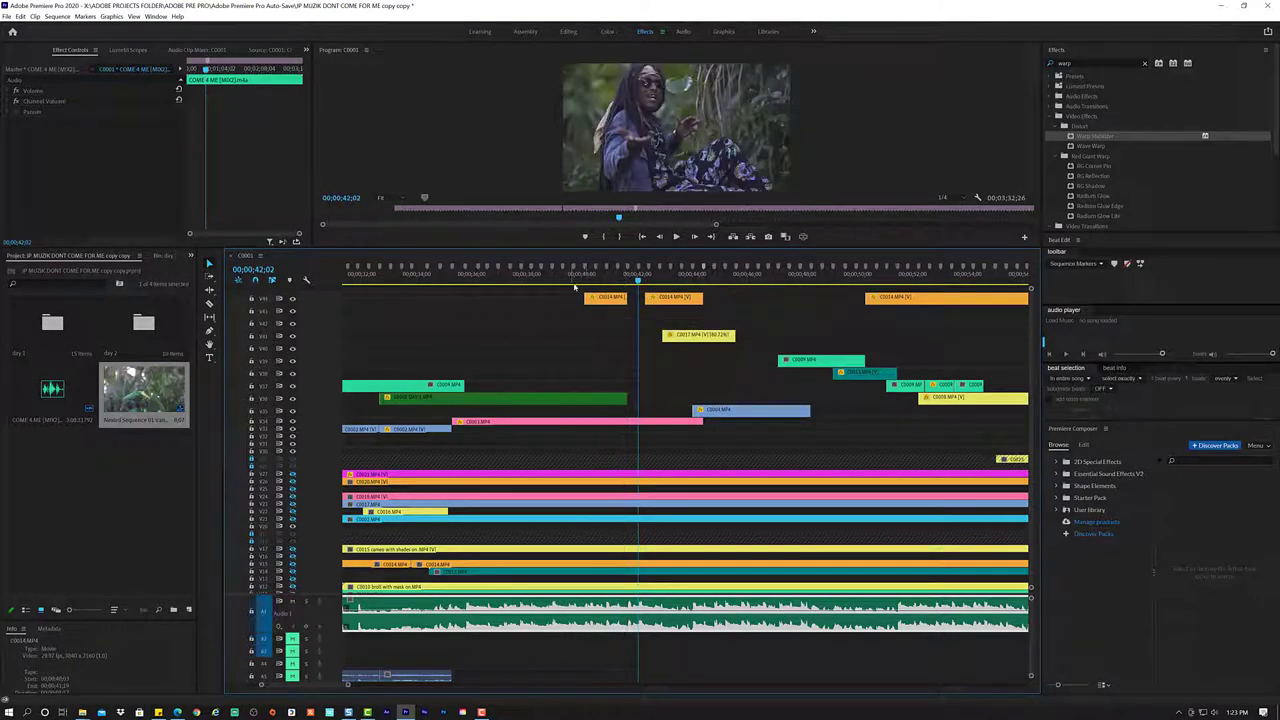
click(583, 281)
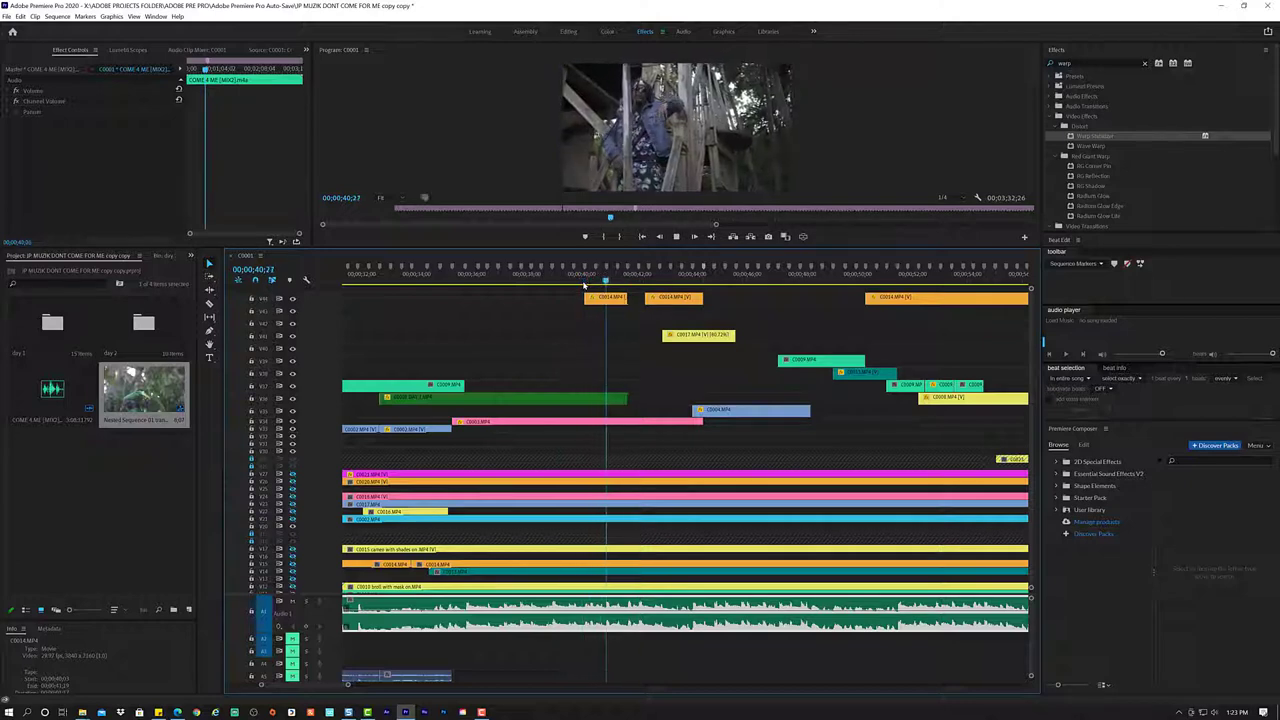
key(space)
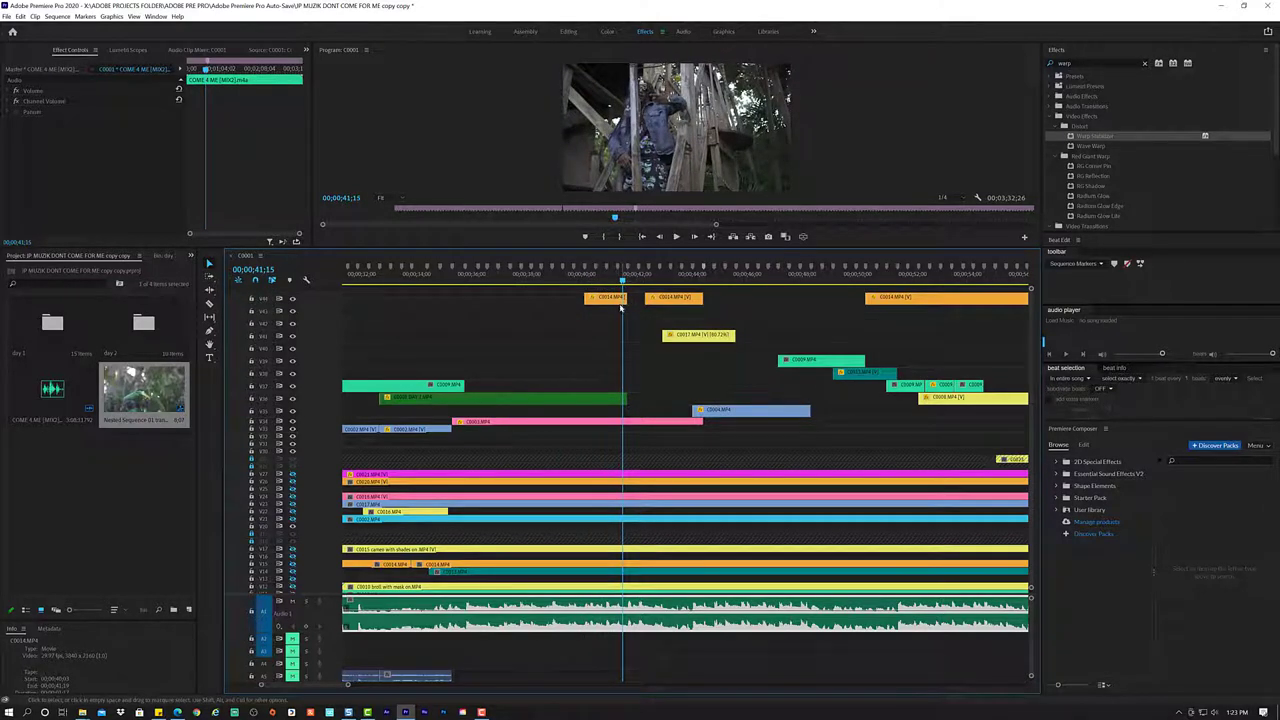
- Shorten the first C0014 piece's end slightly more and review it from 39;20 and 40;28
click(581, 281)
key(space)
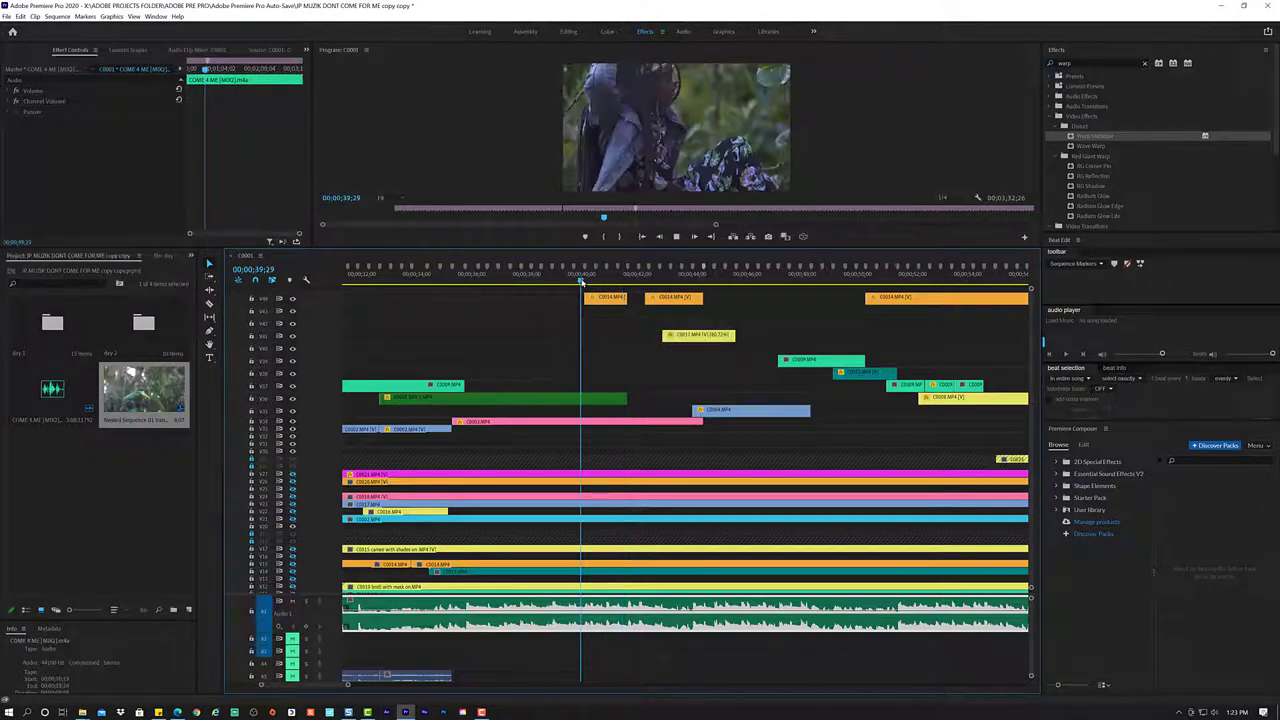
key(space)
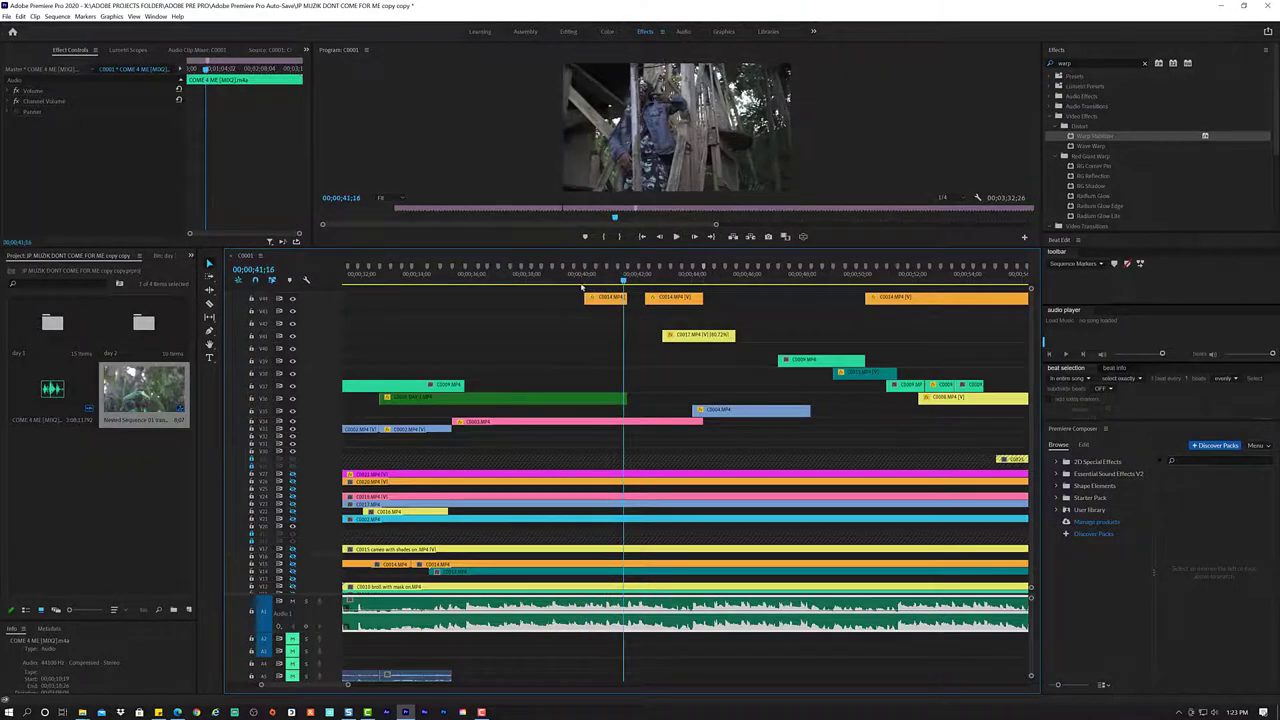
drag(620, 297, 616, 297)
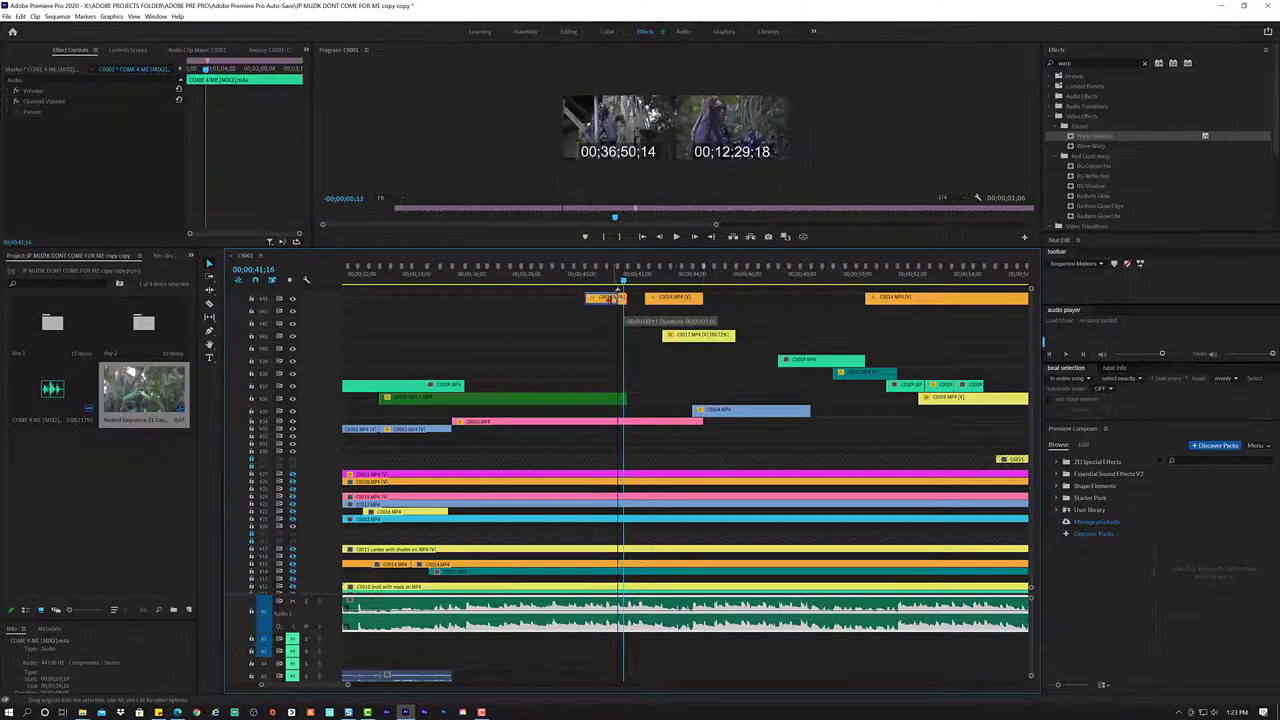
click(573, 284)
key(space)
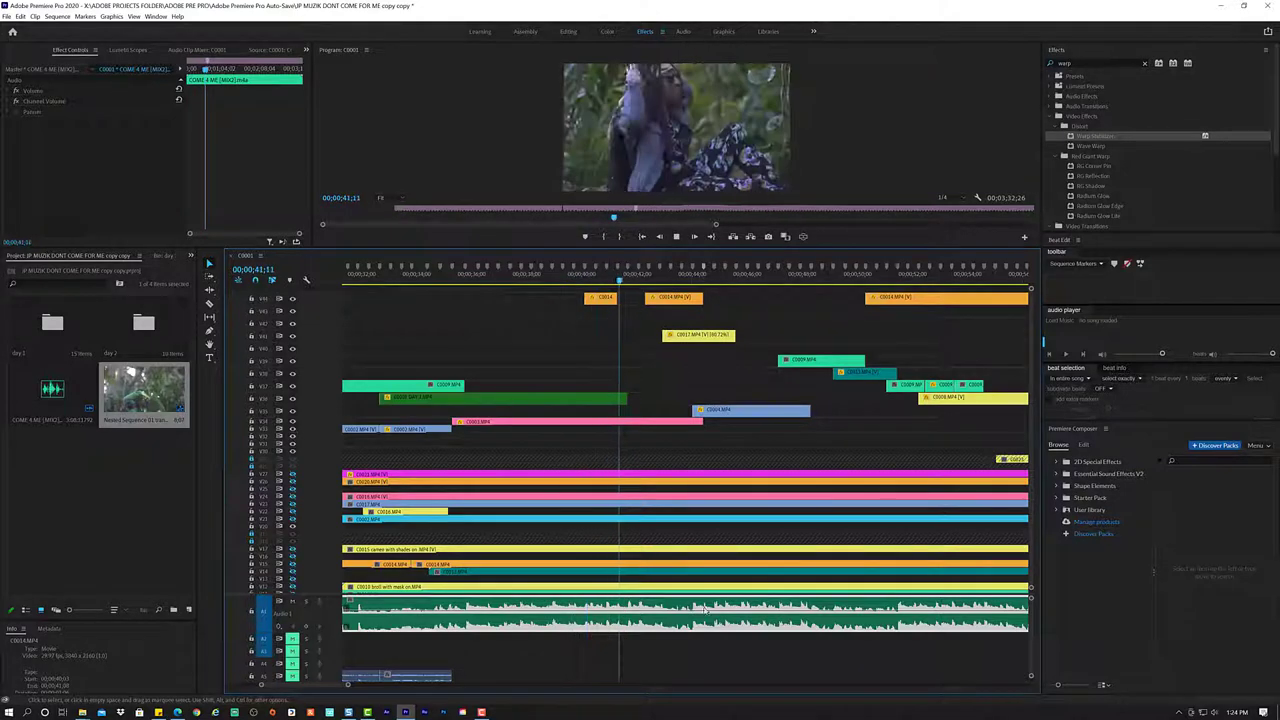
key(space)
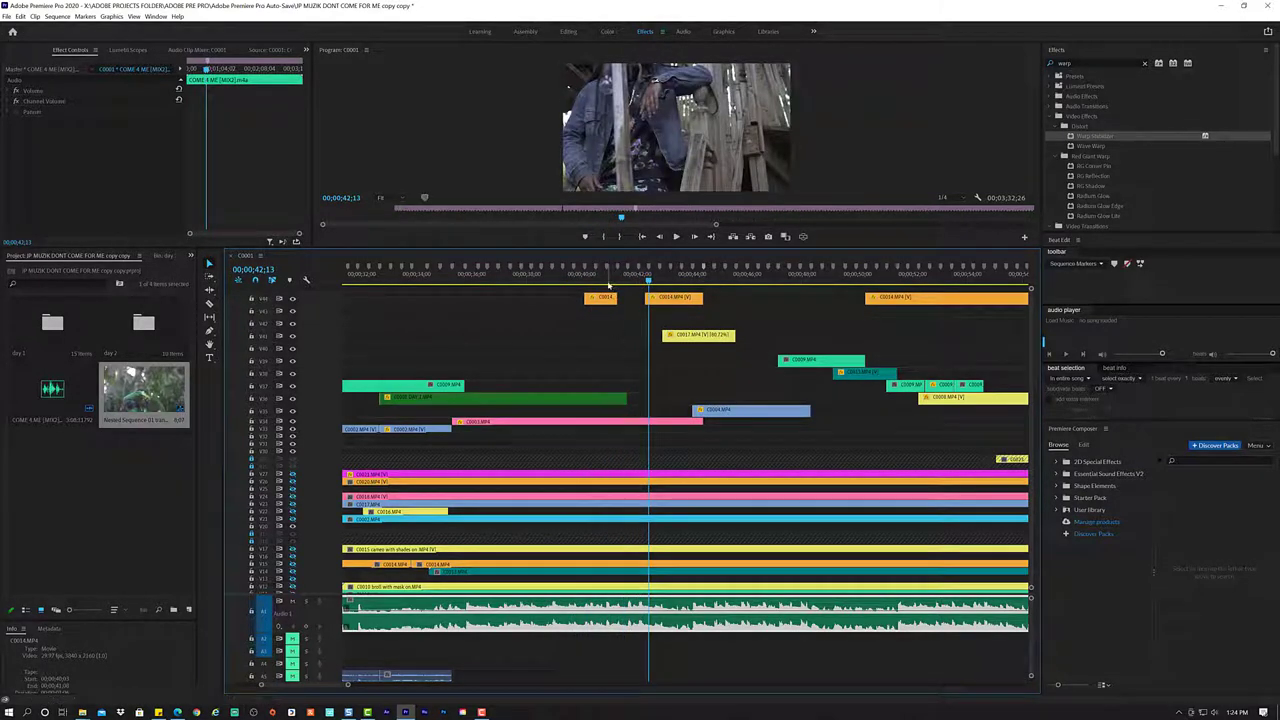
click(607, 284)
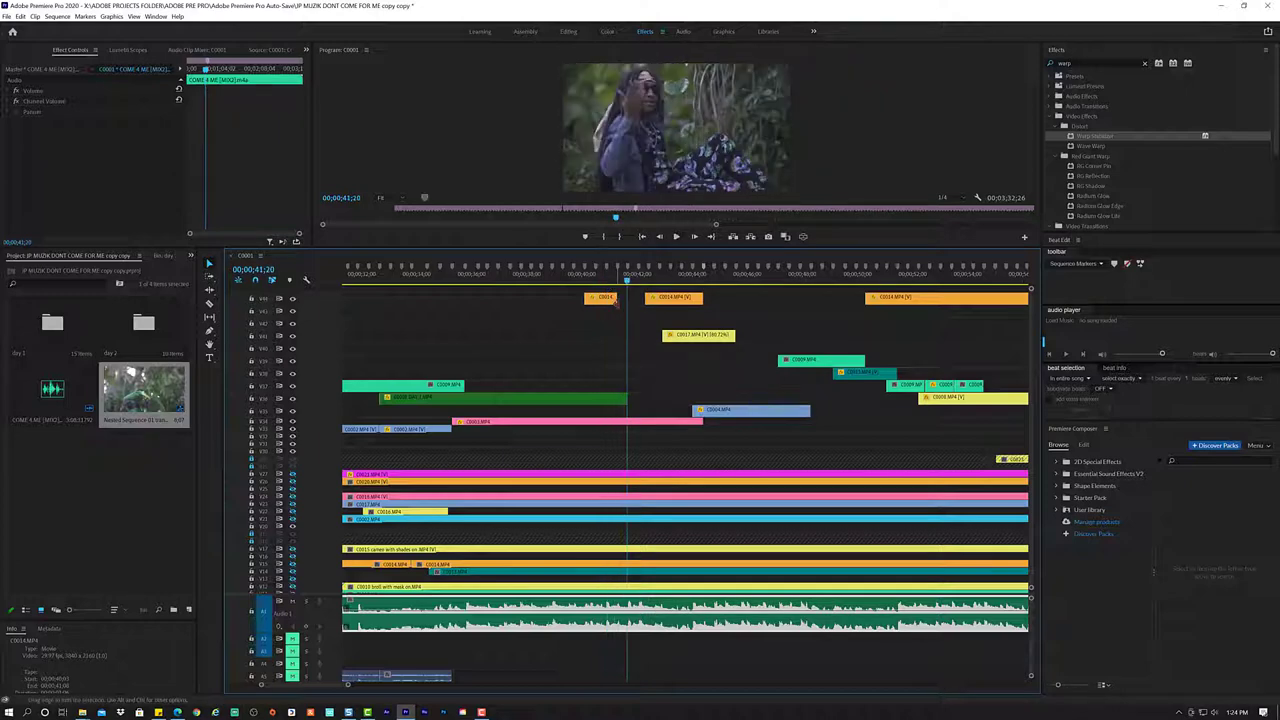
key(space)
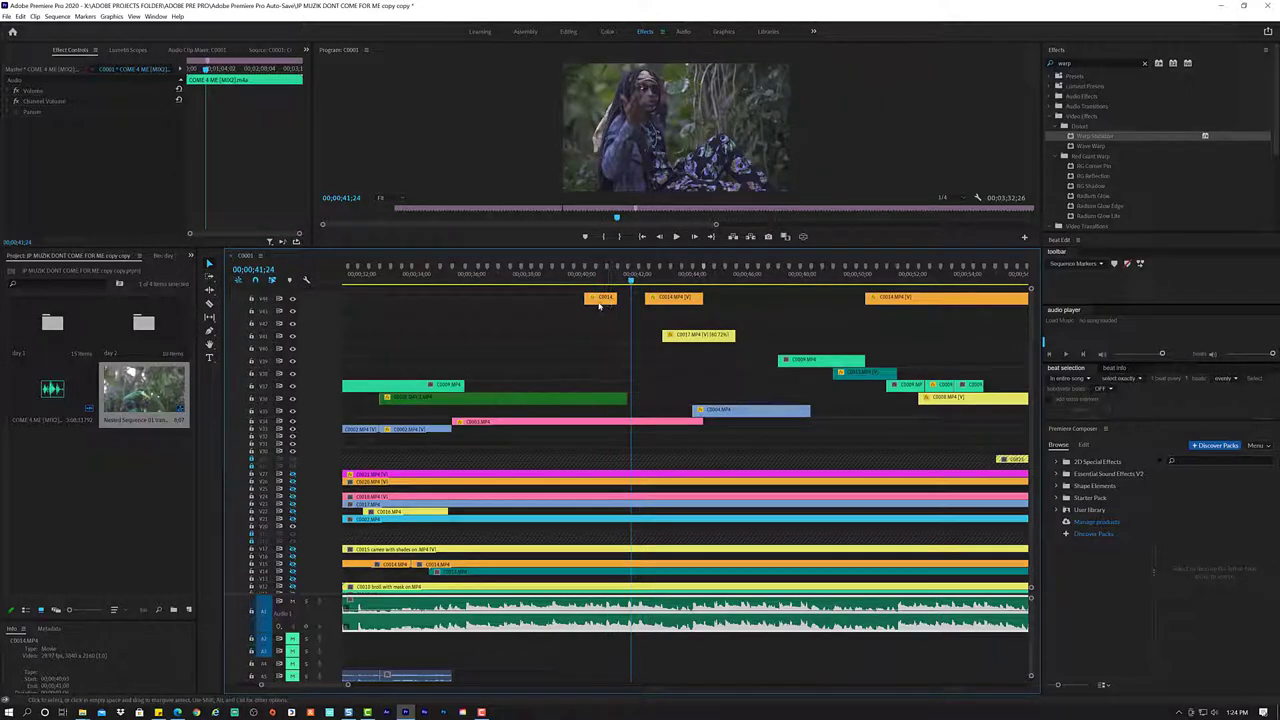
click(604, 300)
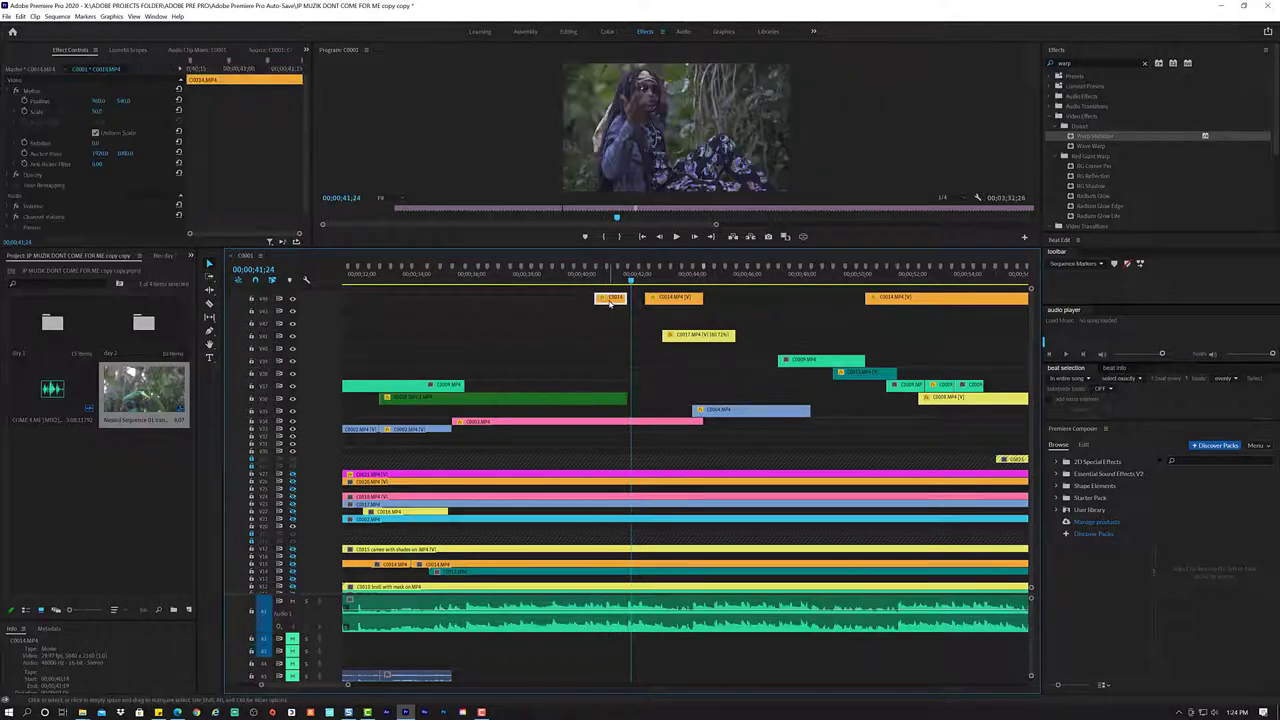